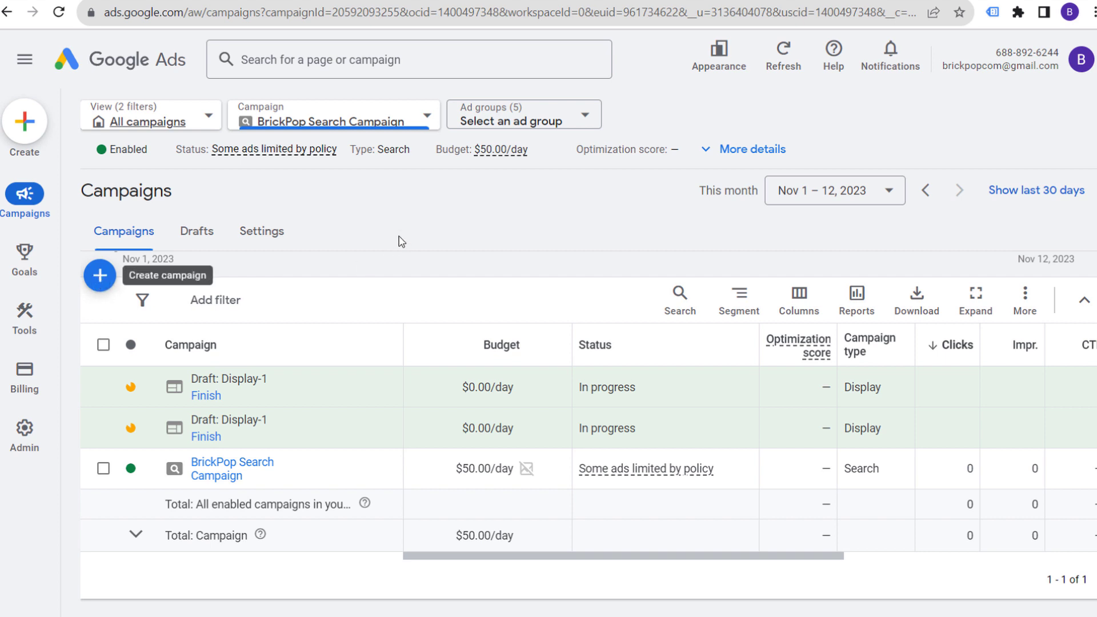
Open the BrickPop Search Campaign and start creating a new ad group in it.
click(260, 476)
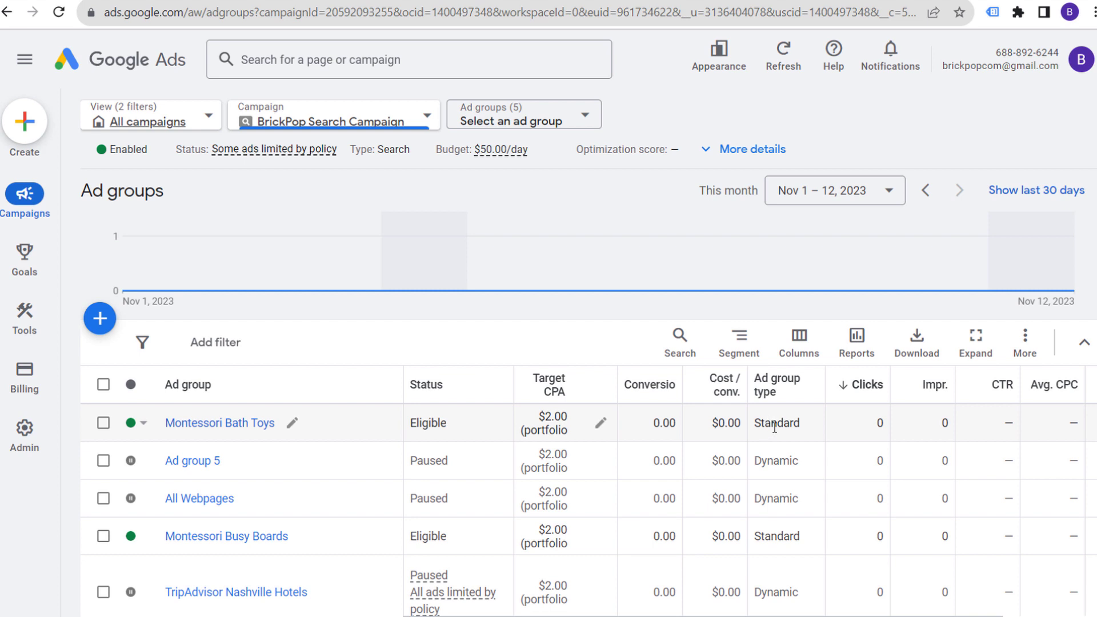
scroll(774, 428, down, 1)
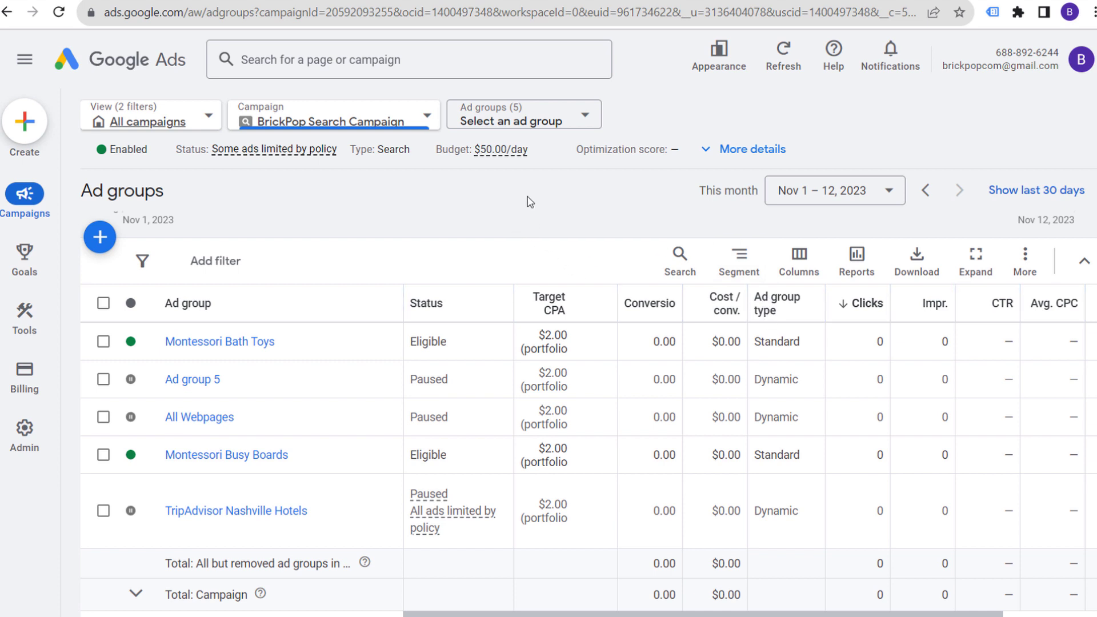
click(100, 237)
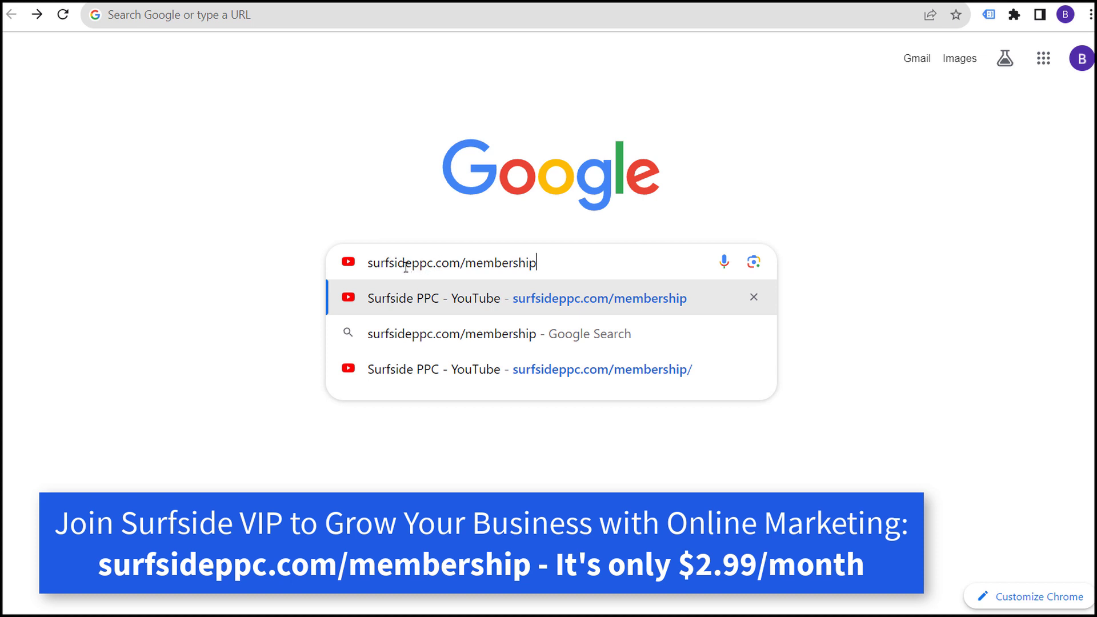
Open surfsideppc.com/membership, browse the channel's members-only videos and view the Surfside VIP membership offer.
click(482, 298)
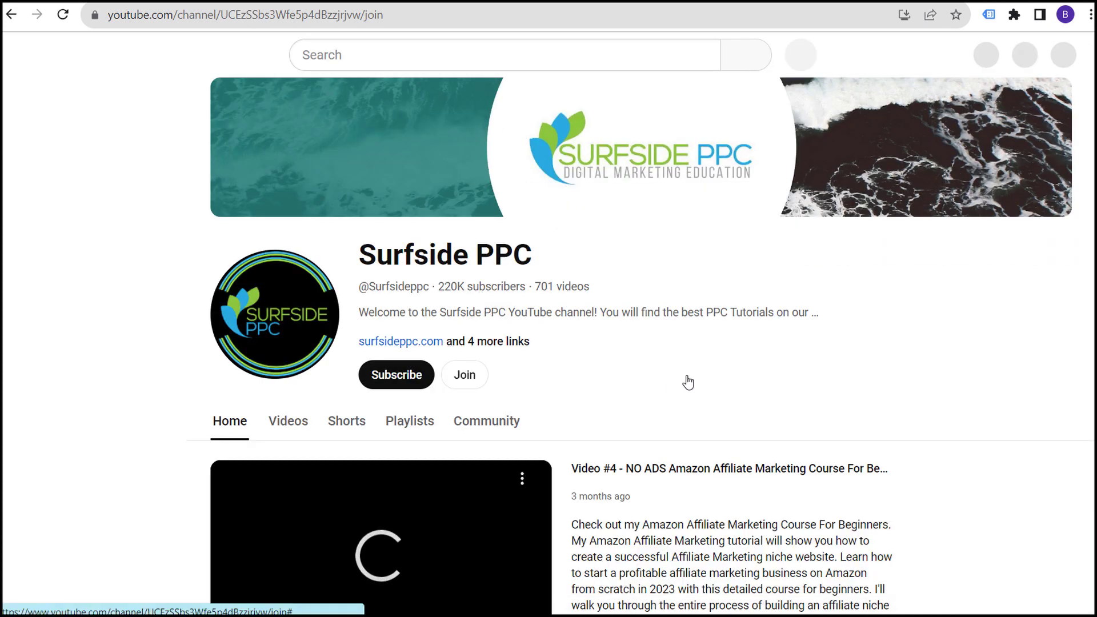
scroll(688, 384, down, 5)
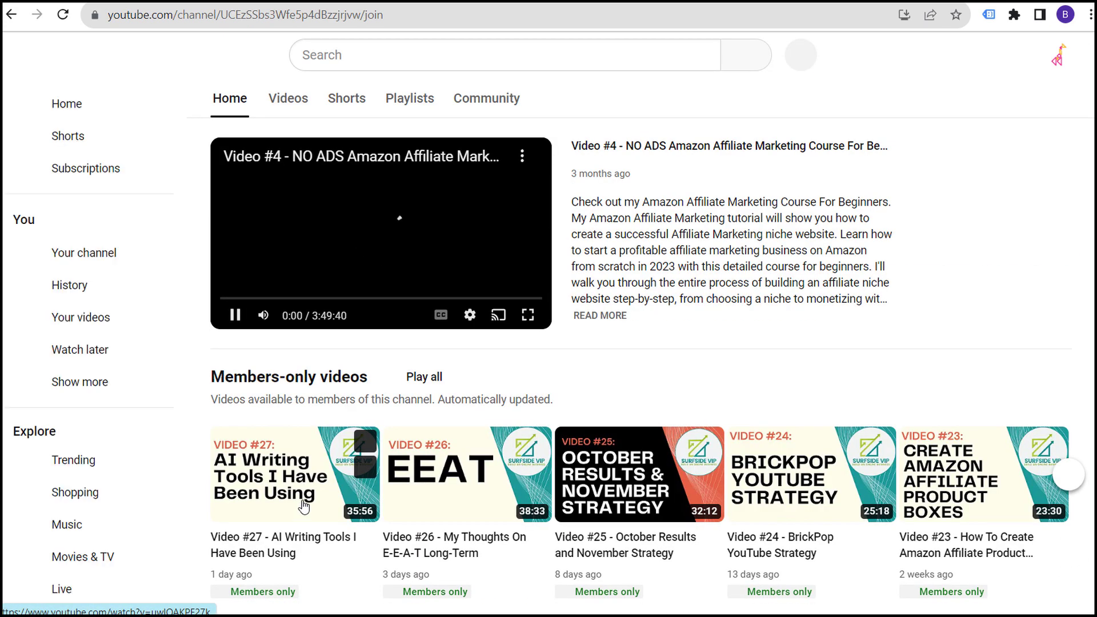
click(1068, 475)
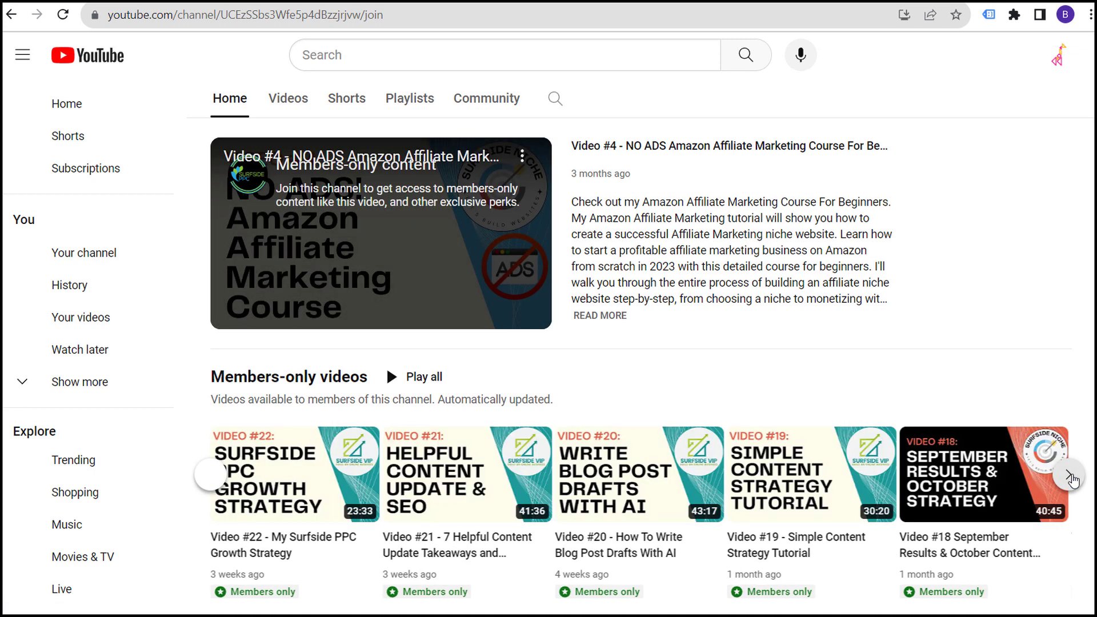
click(1070, 477)
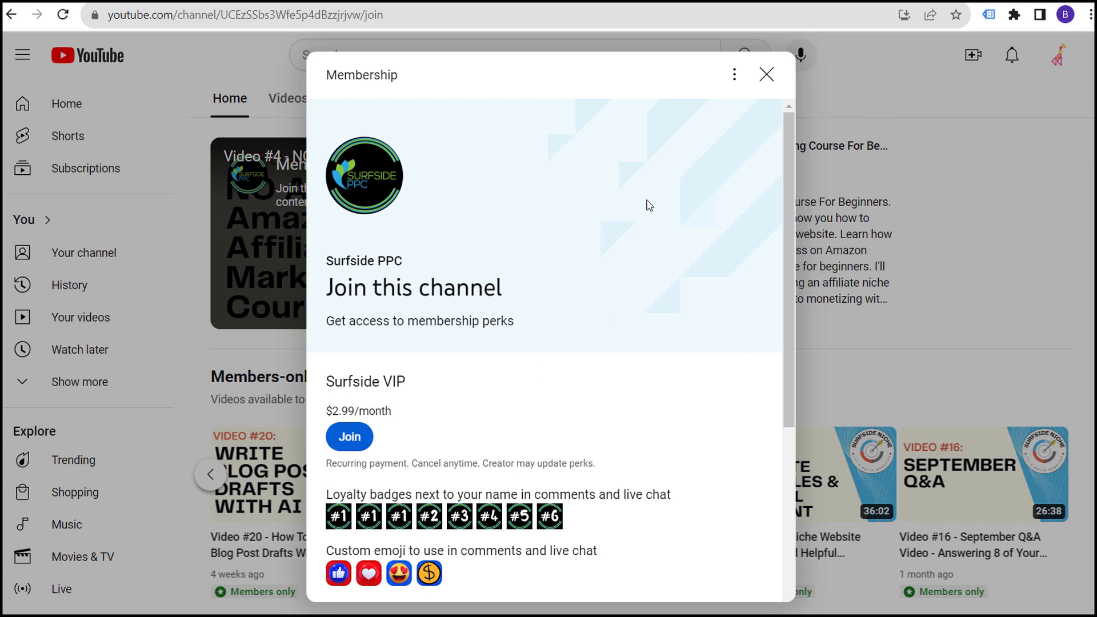
click(765, 75)
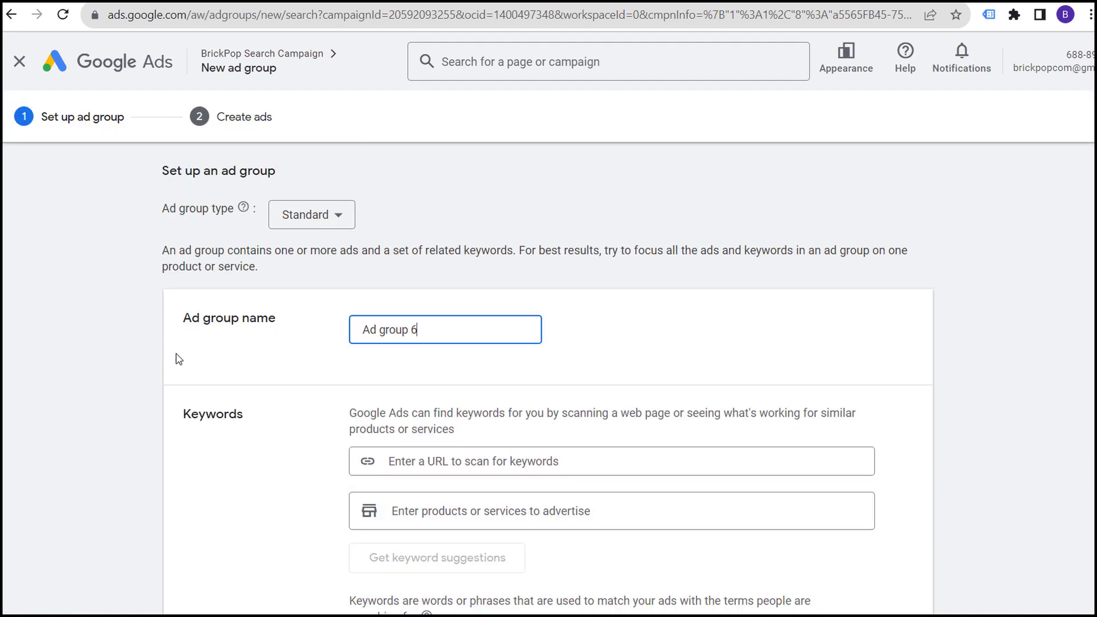
Set the new ad group's type to Dynamic.
click(300, 220)
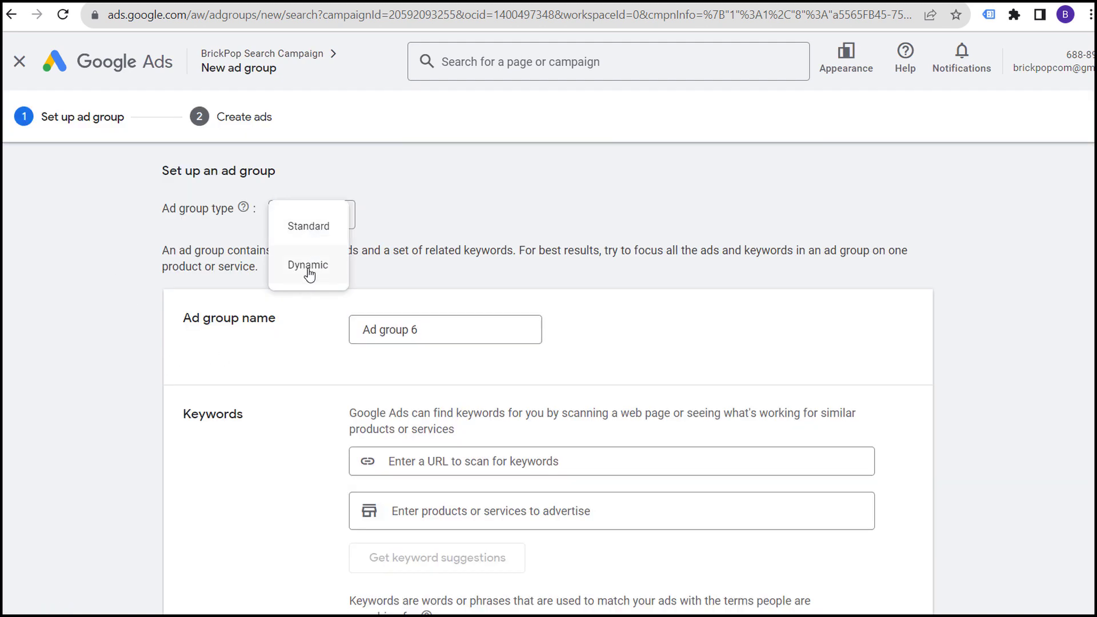
click(308, 269)
click(721, 359)
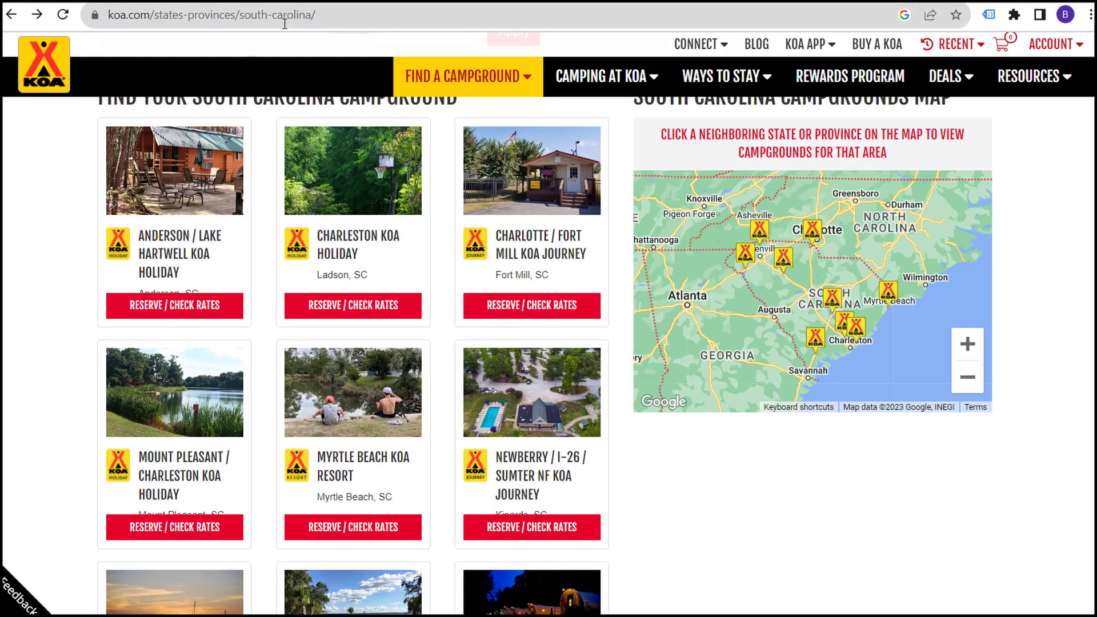
Switch to the KOA website and examine the URL path of the Myrtle Beach campground page, koa.com/campgrounds/myrtle-beach/.
click(700, 44)
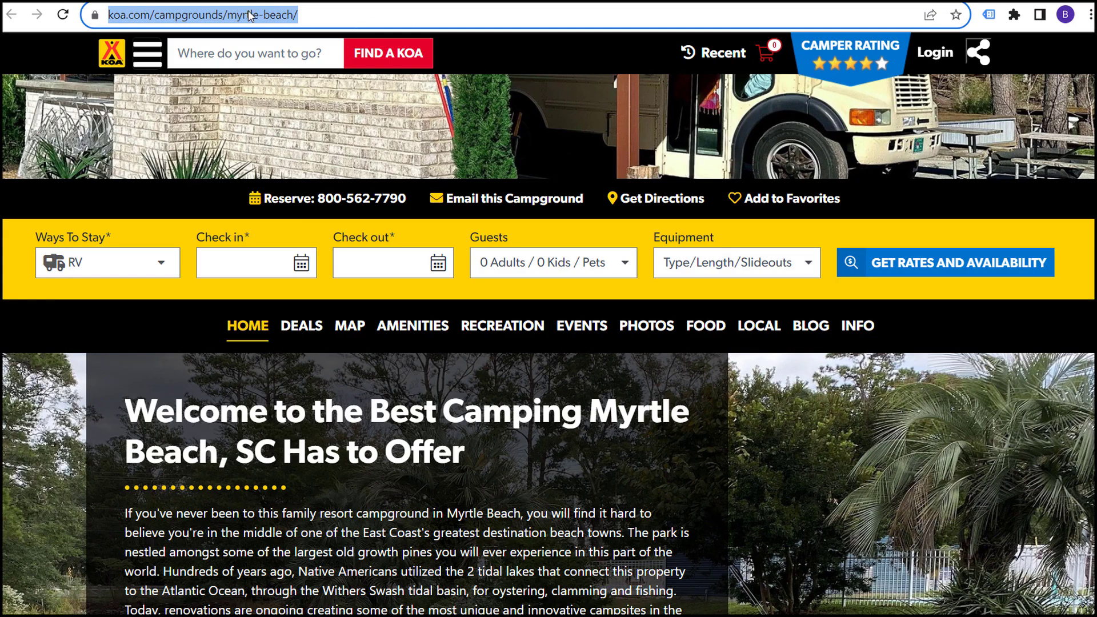
click(335, 16)
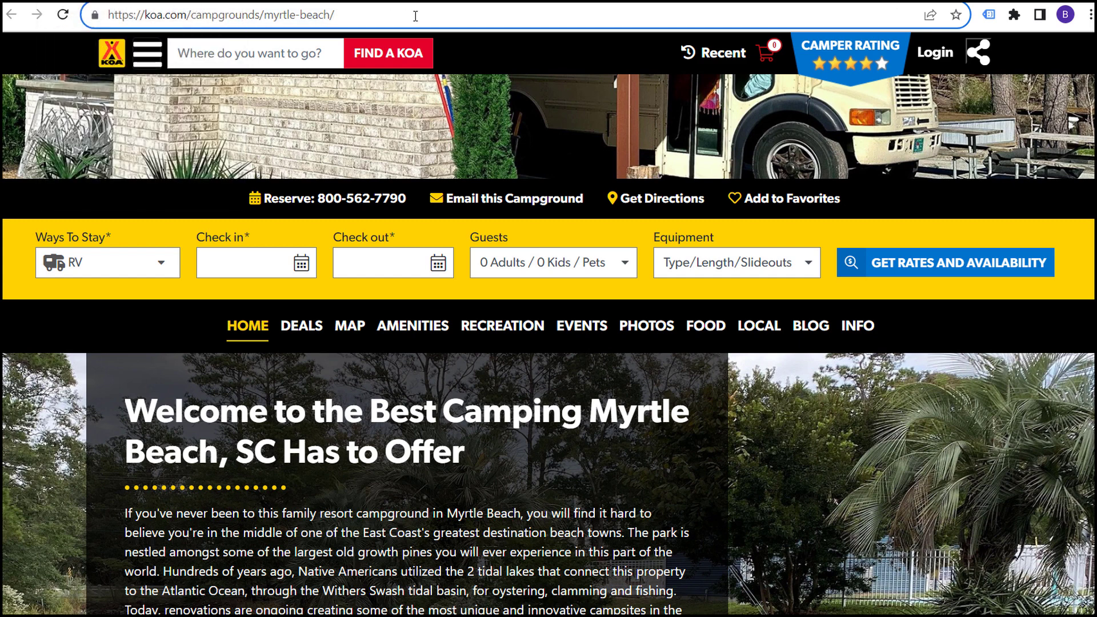
drag(415, 16, 191, 17)
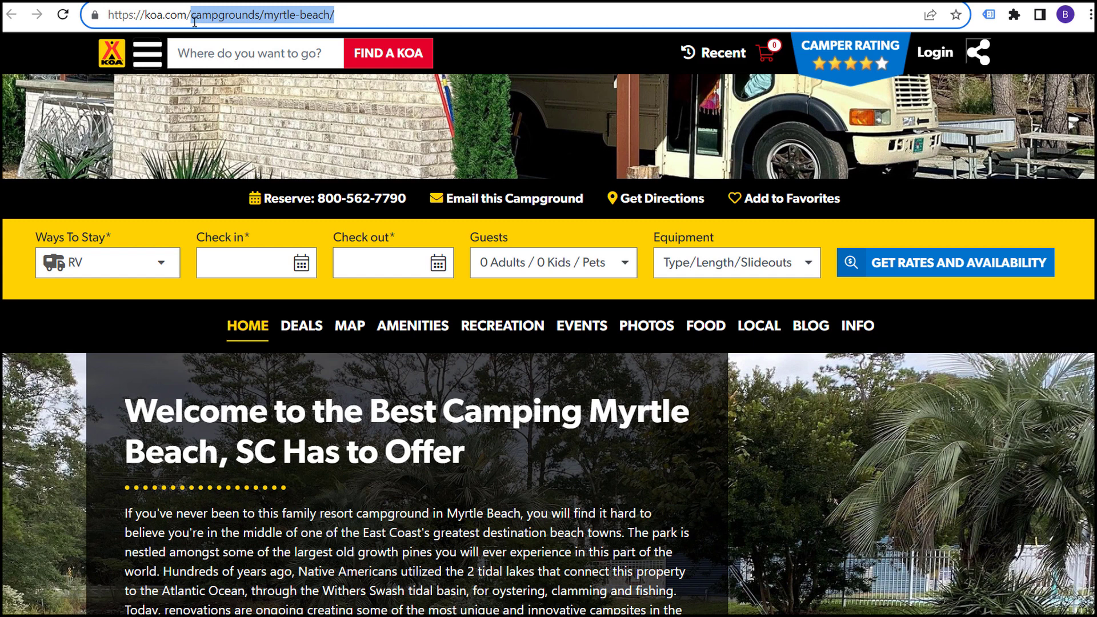
click(311, 17)
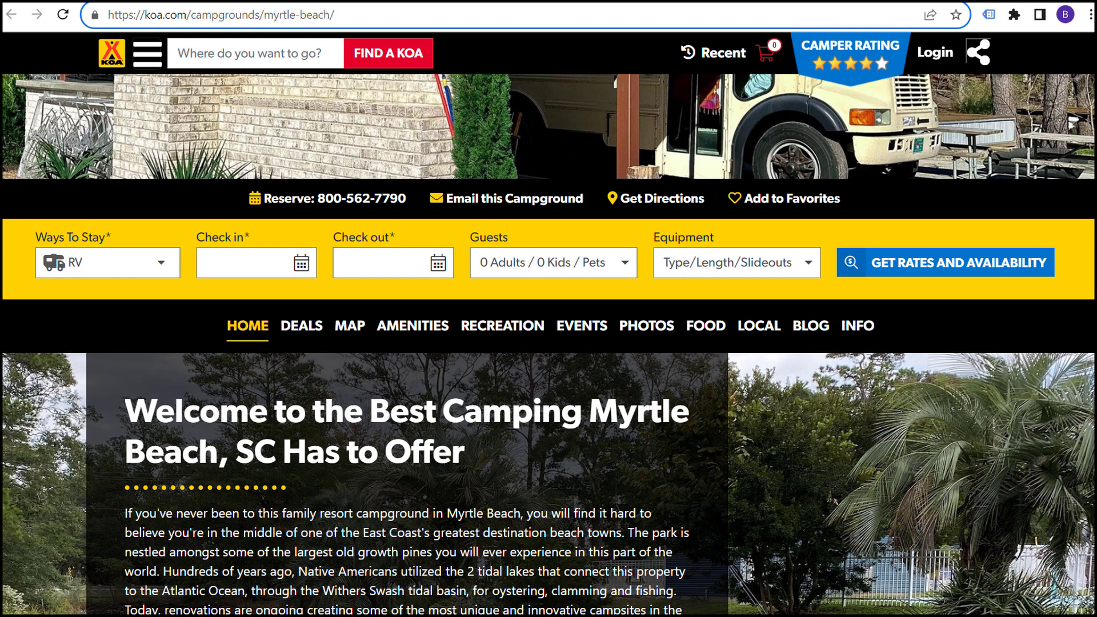
key(ctrl+Tab)
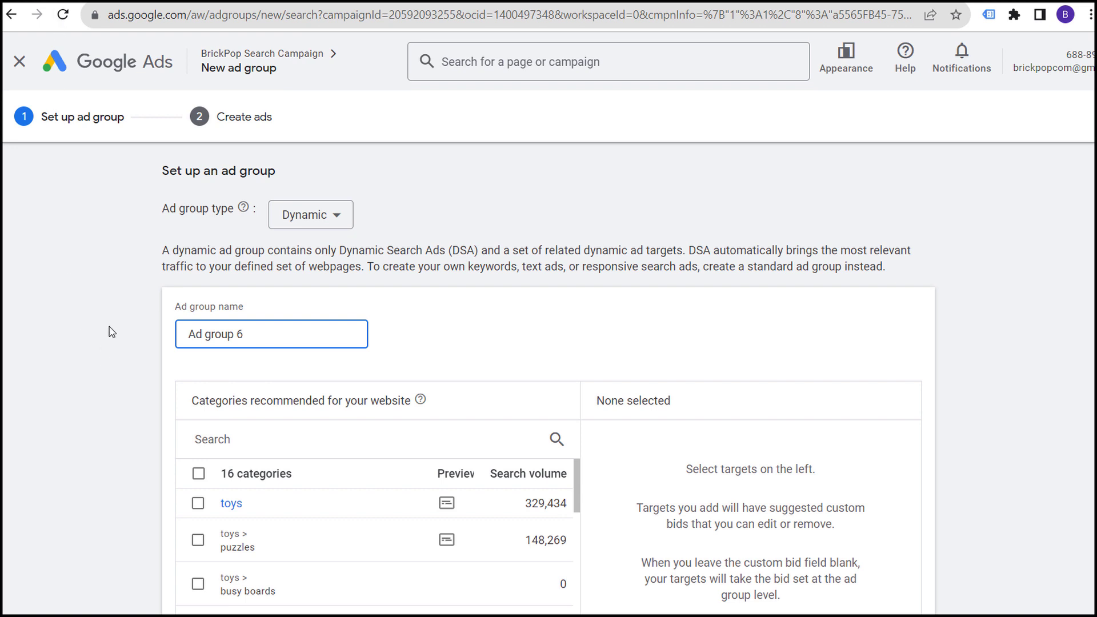
Review the categories recommended for the website and examine the example search and landing page for the toys > puzzles category.
scroll(118, 314, down, 3)
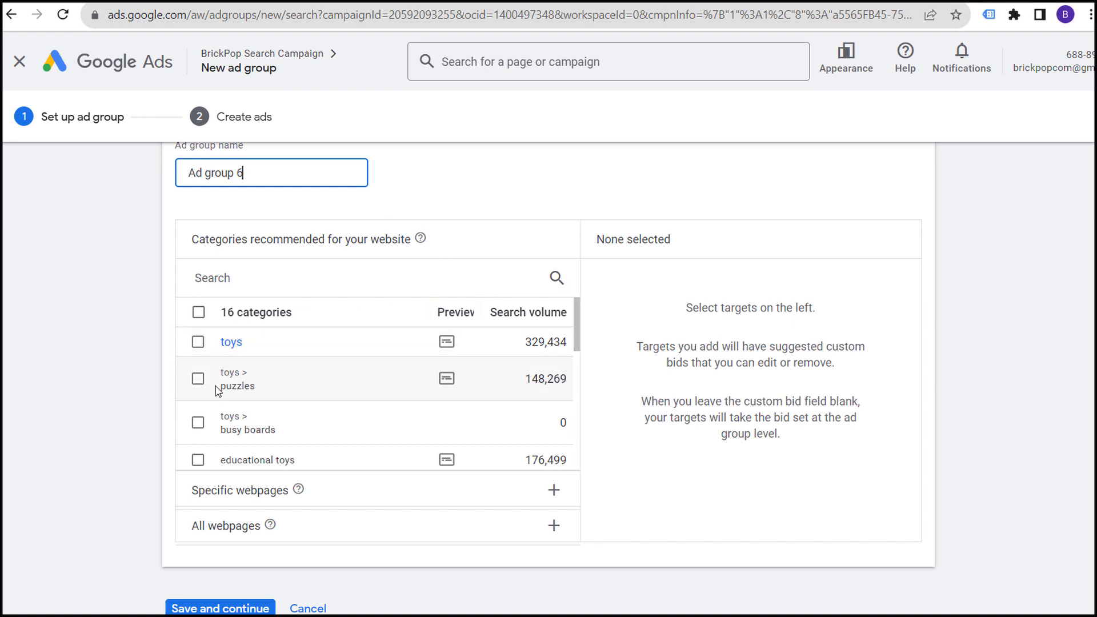
scroll(225, 386, down, 2)
scroll(274, 363, down, 2)
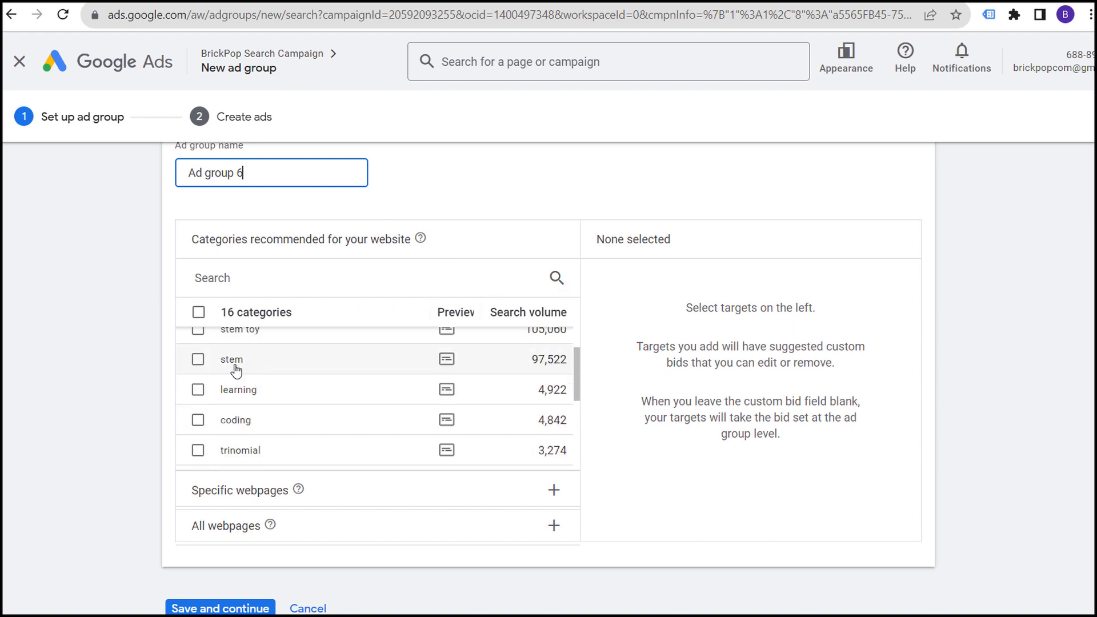
scroll(232, 383, up, 4)
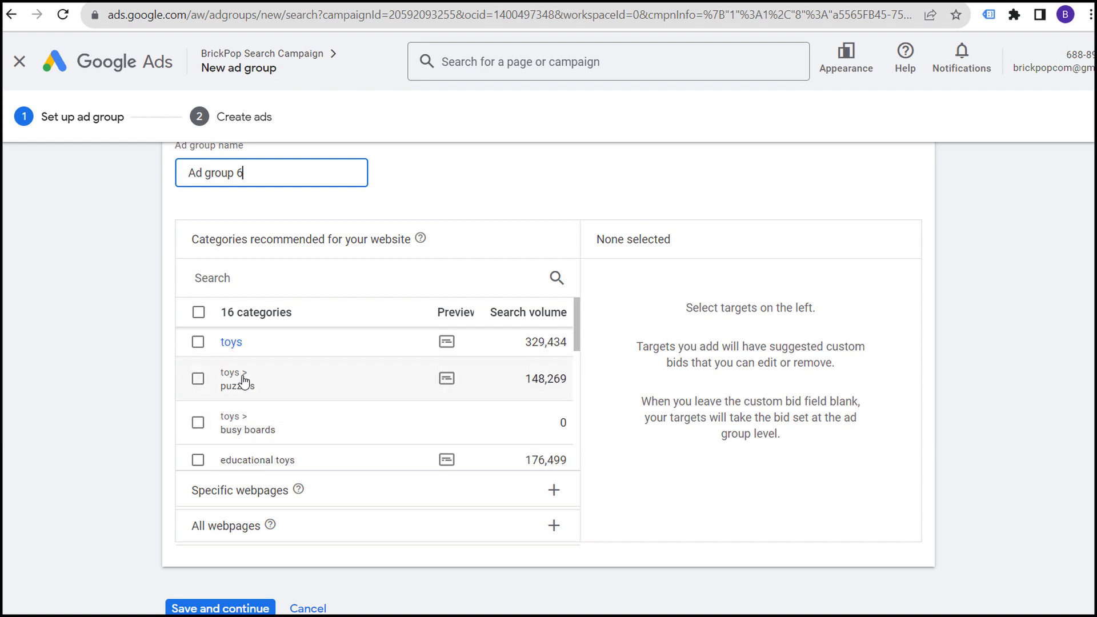
click(447, 378)
drag(429, 370, 330, 371)
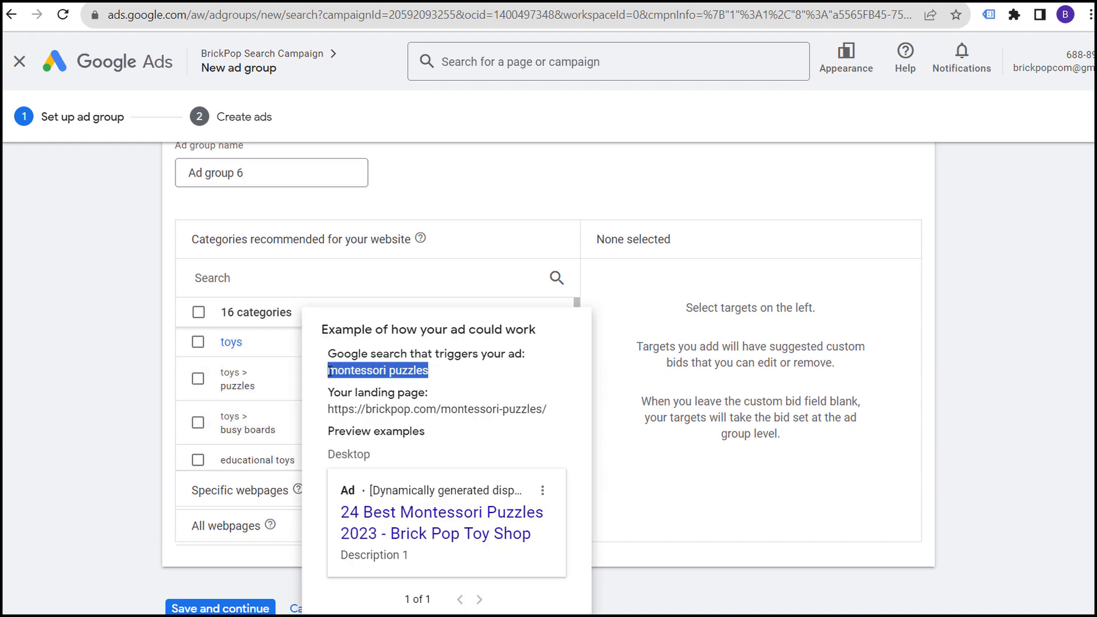
drag(328, 413, 558, 411)
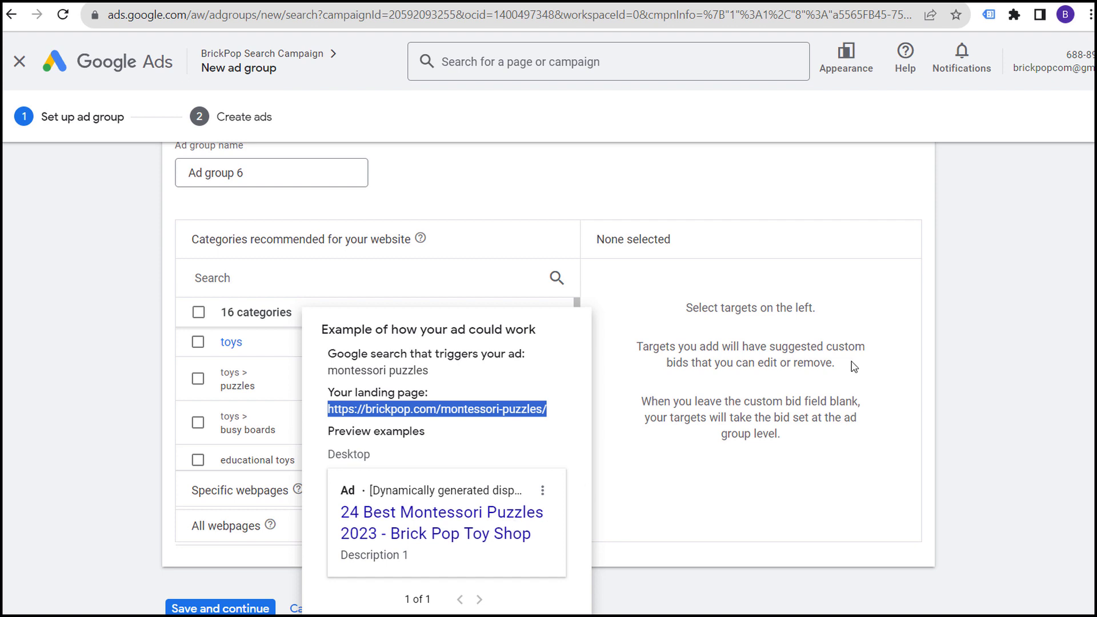
Name the ad group "Myrtle Beach".
triple_click(282, 177)
text(Myrt)
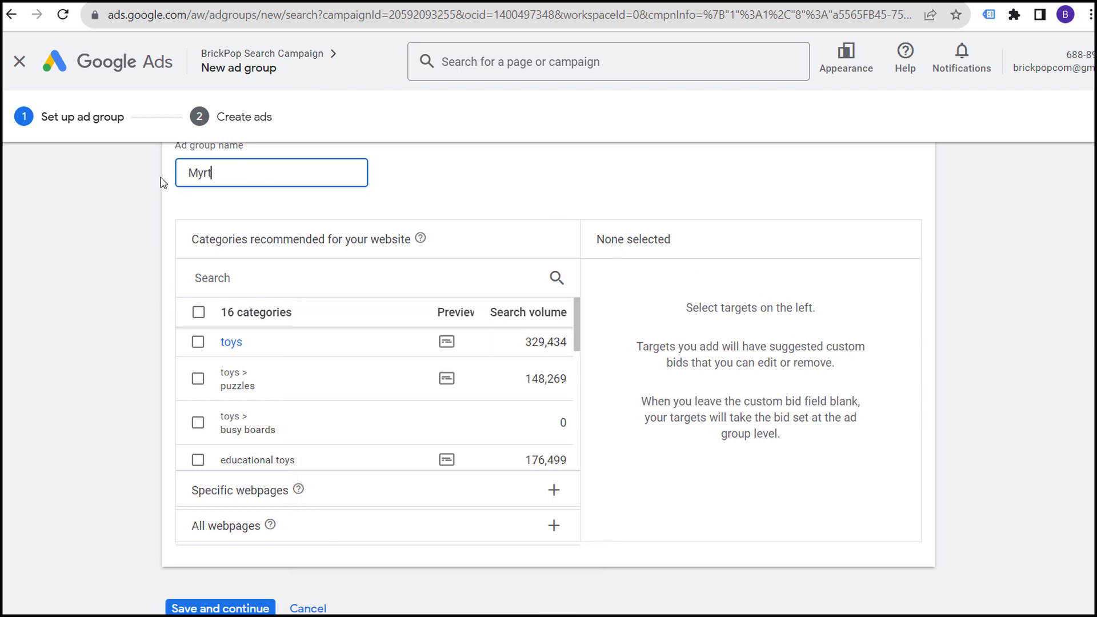
text(le Beach)
click(114, 244)
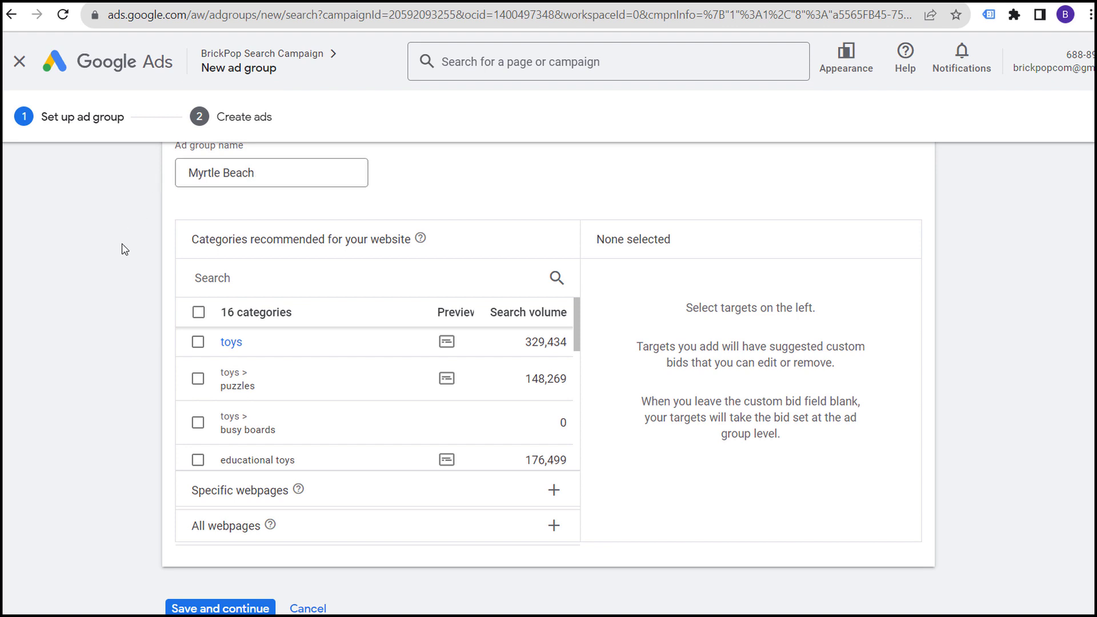
Compare the Specific webpages and All webpages targeting options, ending on the options for targeting specific webpages.
click(553, 489)
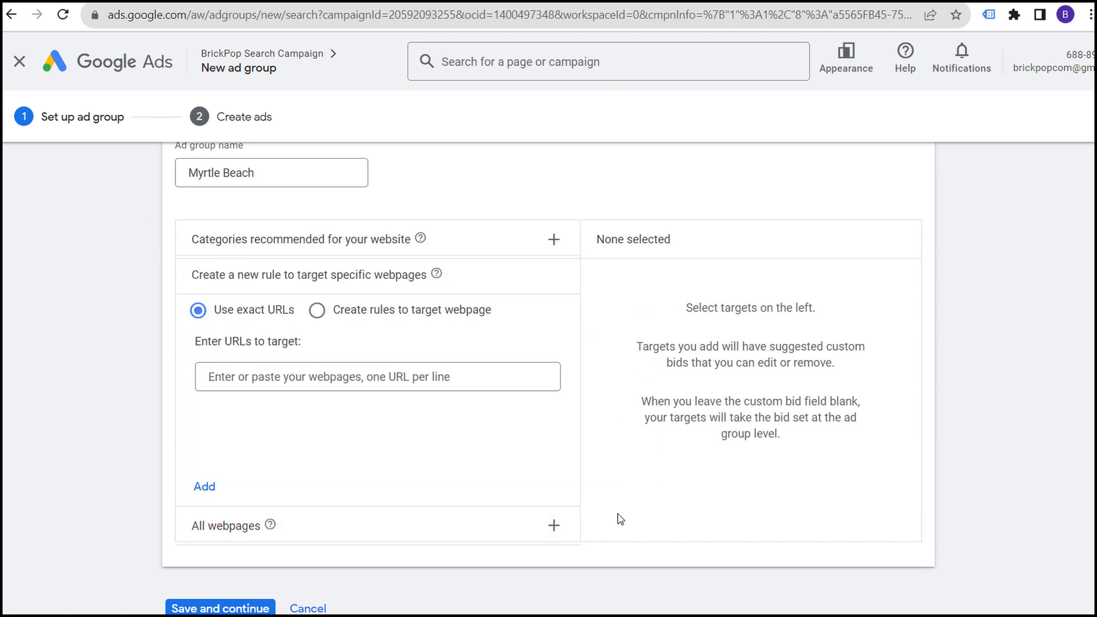
click(551, 524)
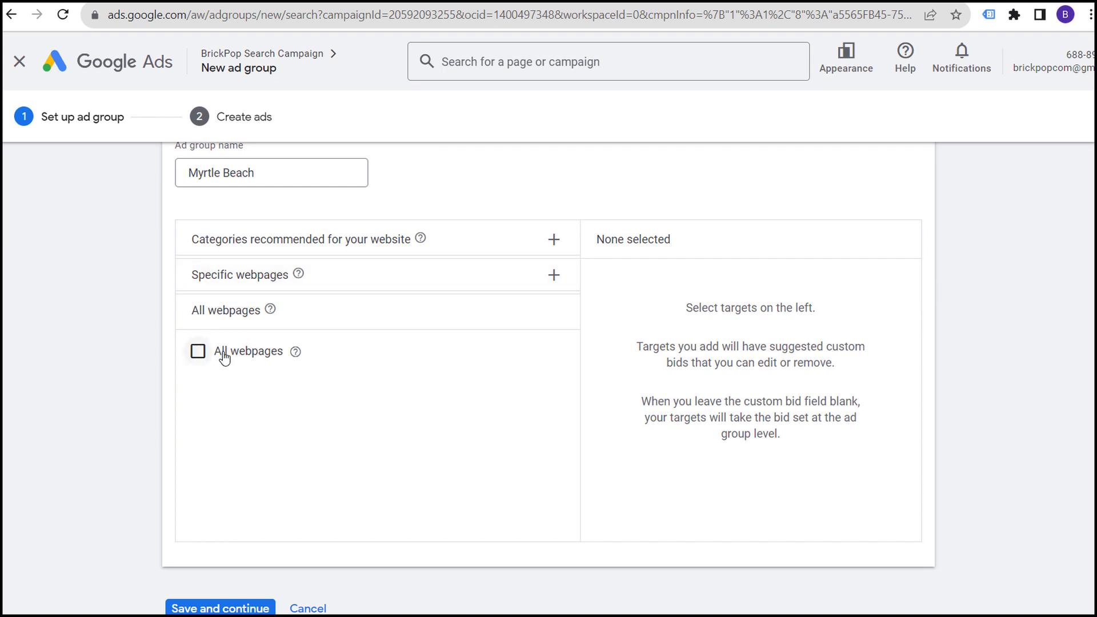
click(552, 279)
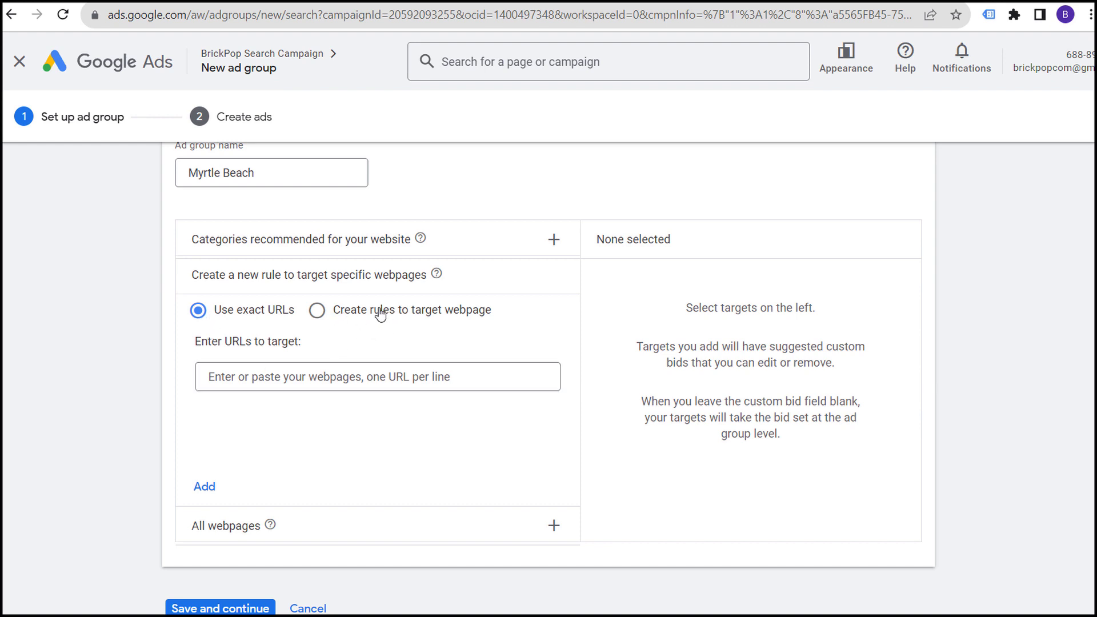
Switch to the Myrtle Beach KOA Resort website and look over the campground's home page as a possible ad target.
click(562, 5)
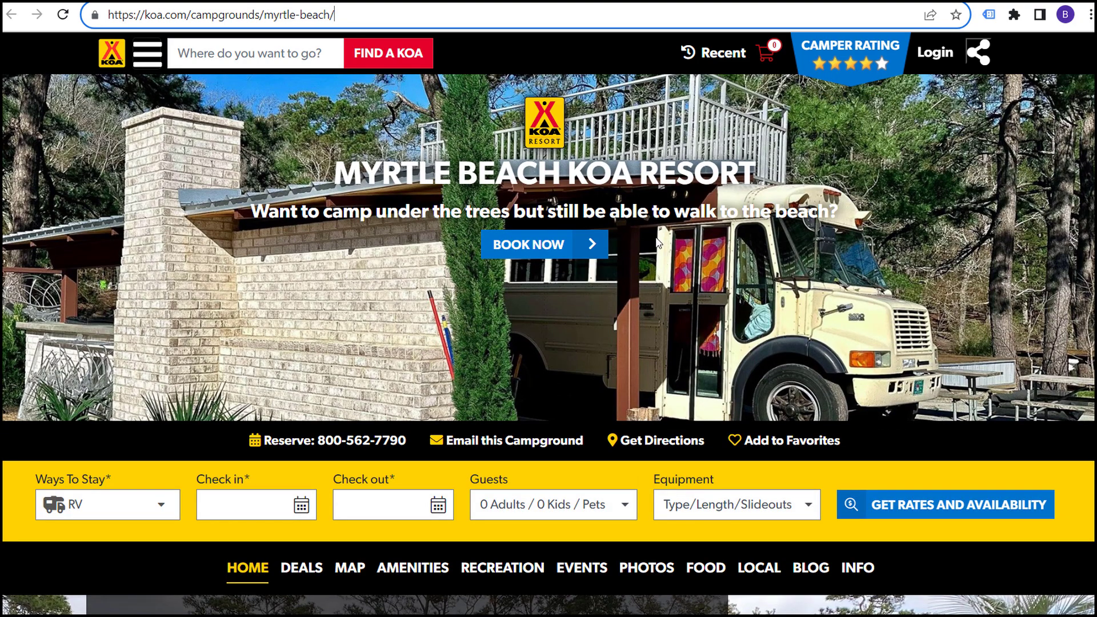
scroll(818, 343, down, 10)
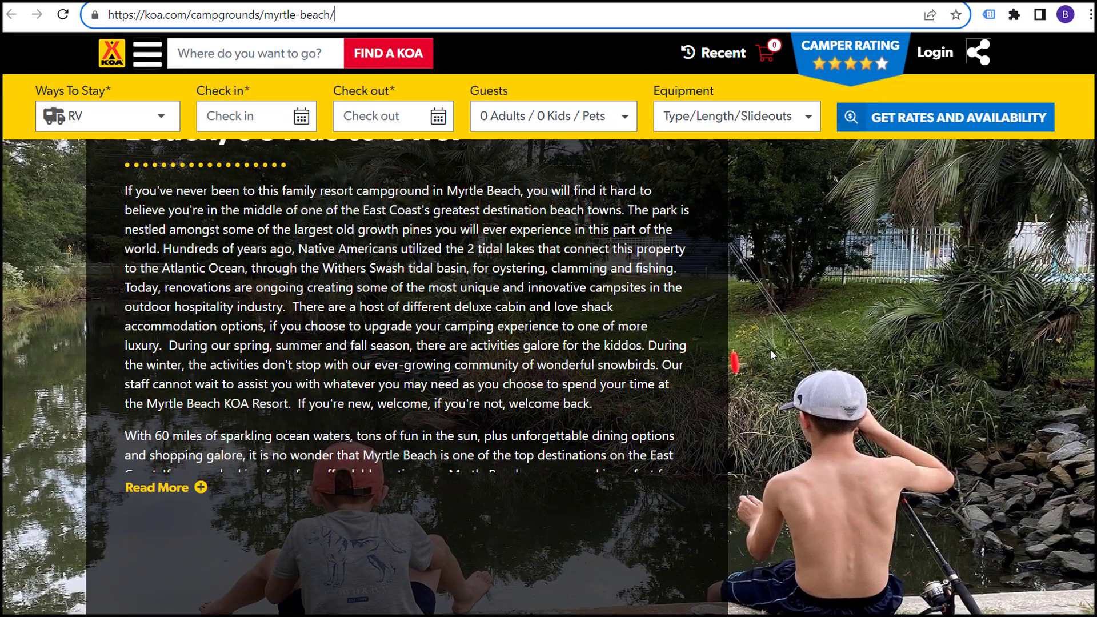
scroll(770, 354, up, 10)
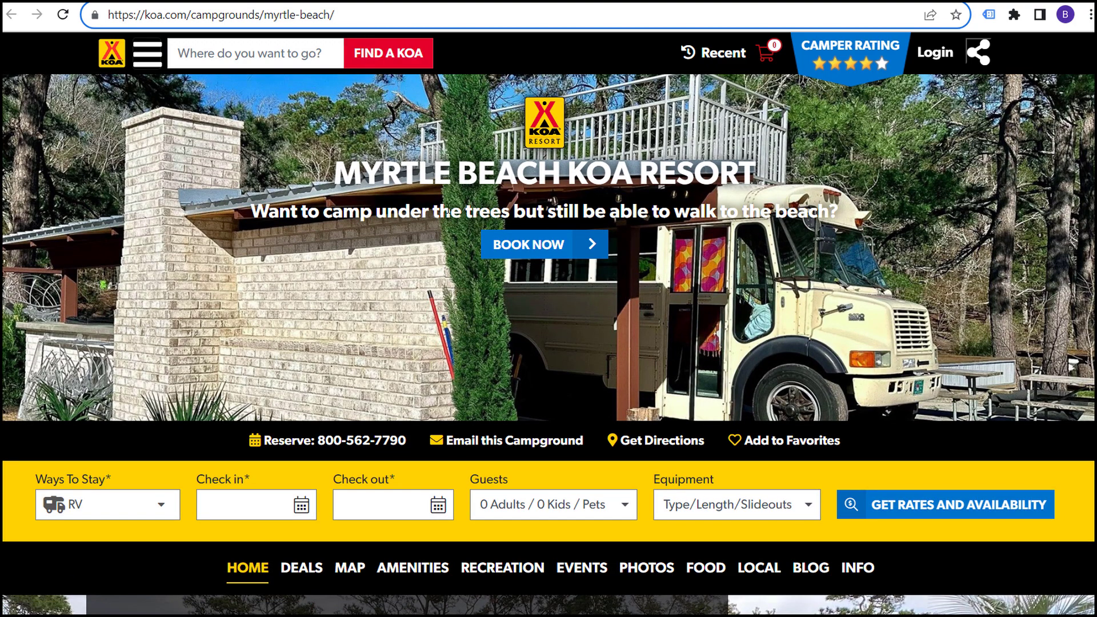
scroll(447, 211, down, 3)
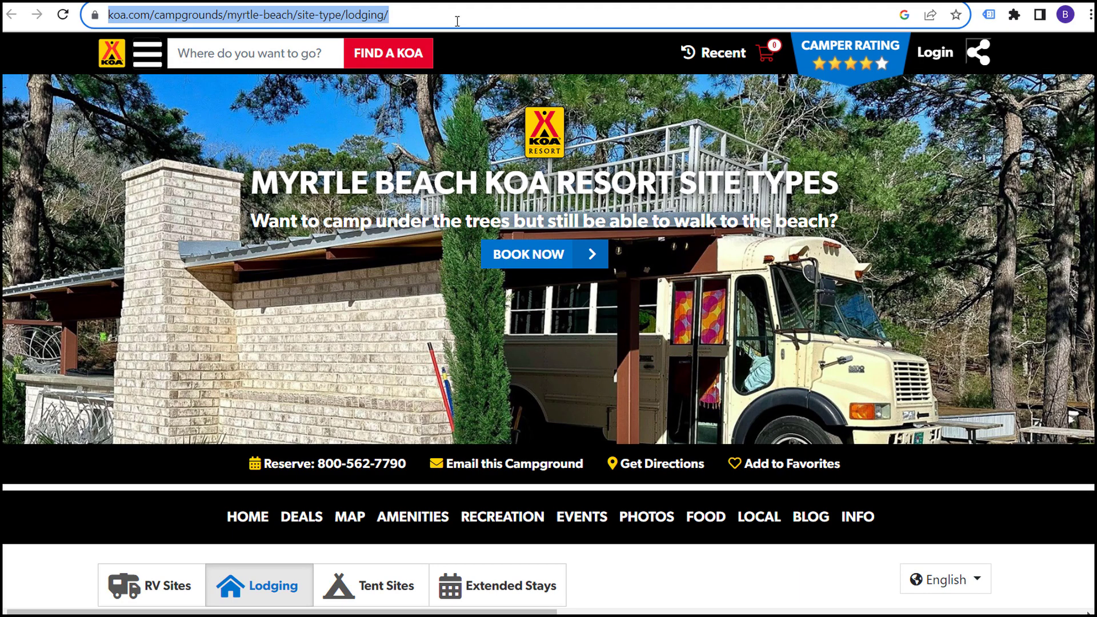
Examine the URLs of the Myrtle Beach resort's lodging and photo albums pages.
click(432, 16)
drag(271, 16, 398, 16)
click(398, 15)
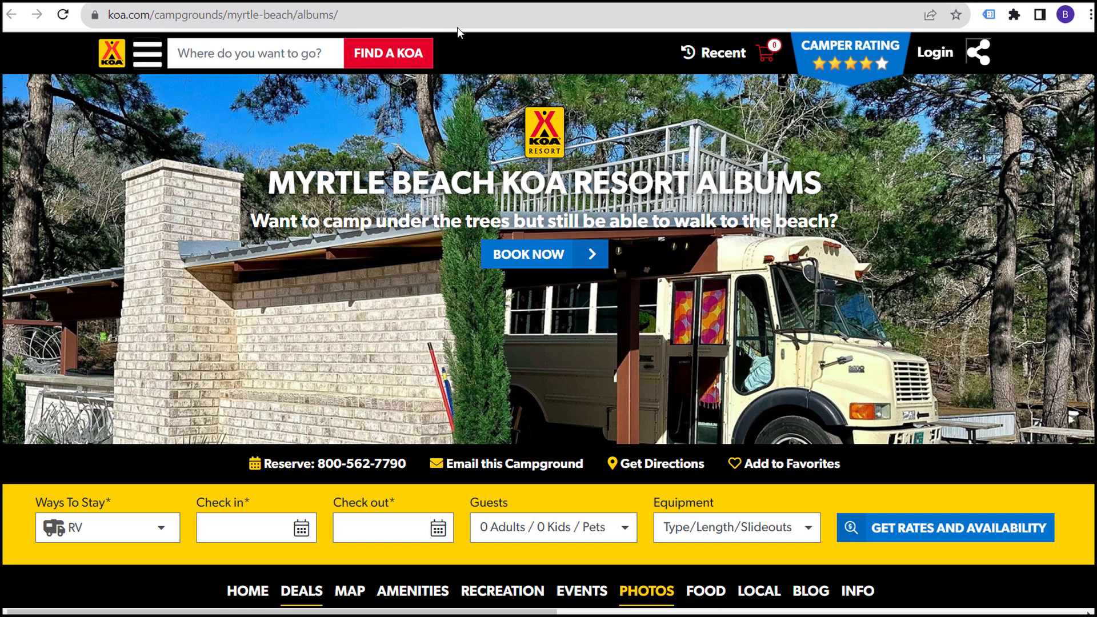
click(571, 1)
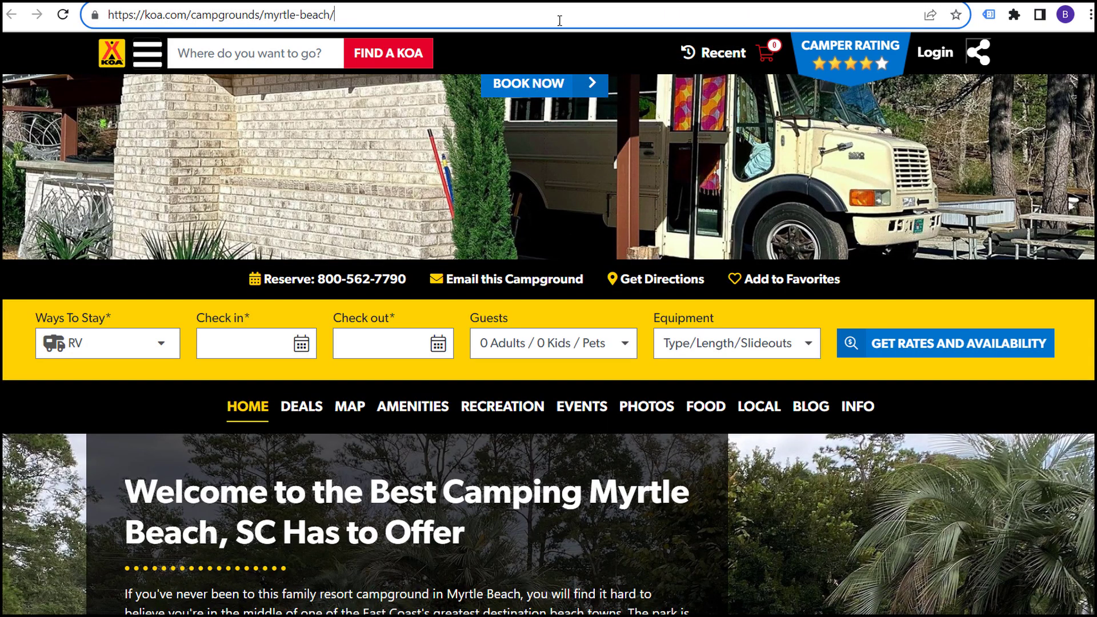
Look through the Myrtle Beach resort's food page and its RV camping sites page with their URLs.
scroll(565, 187, up, 4)
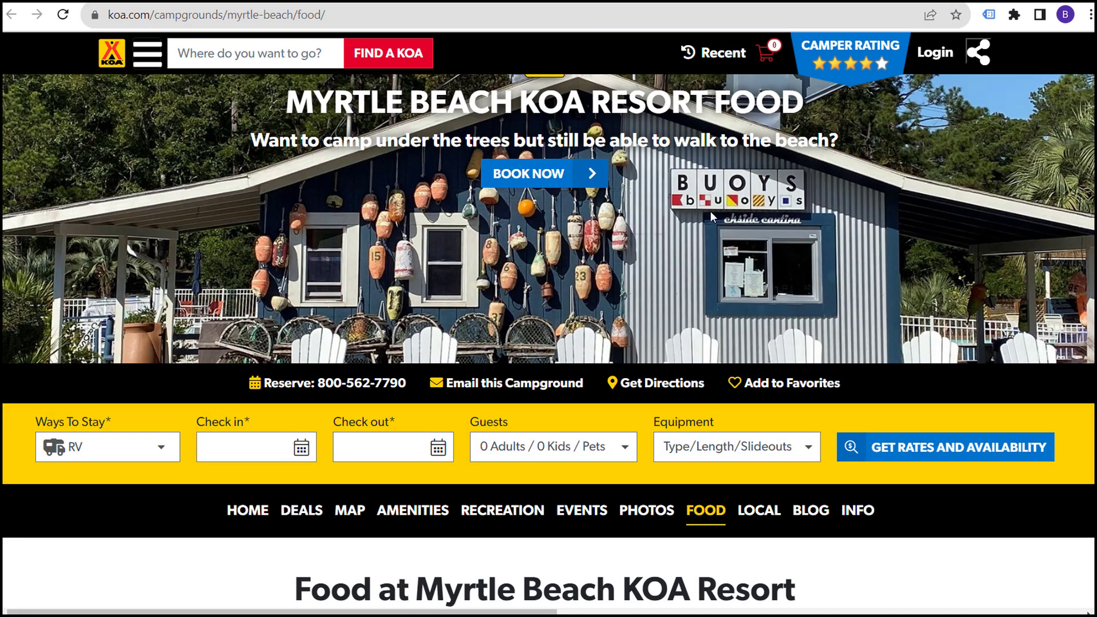
scroll(710, 211, down, 7)
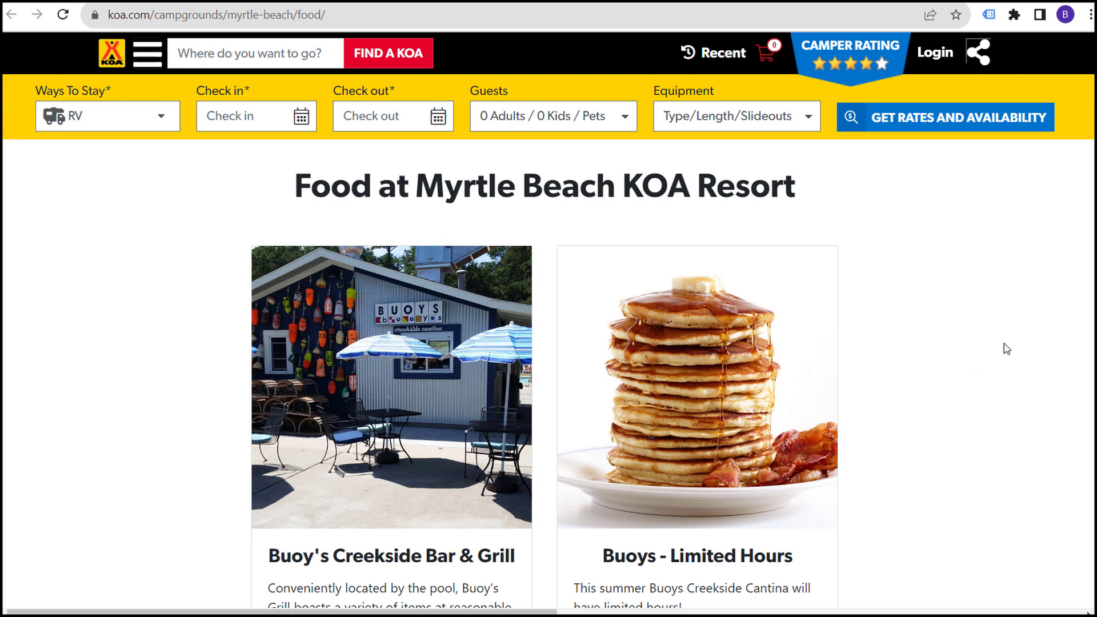
scroll(1007, 349, up, 7)
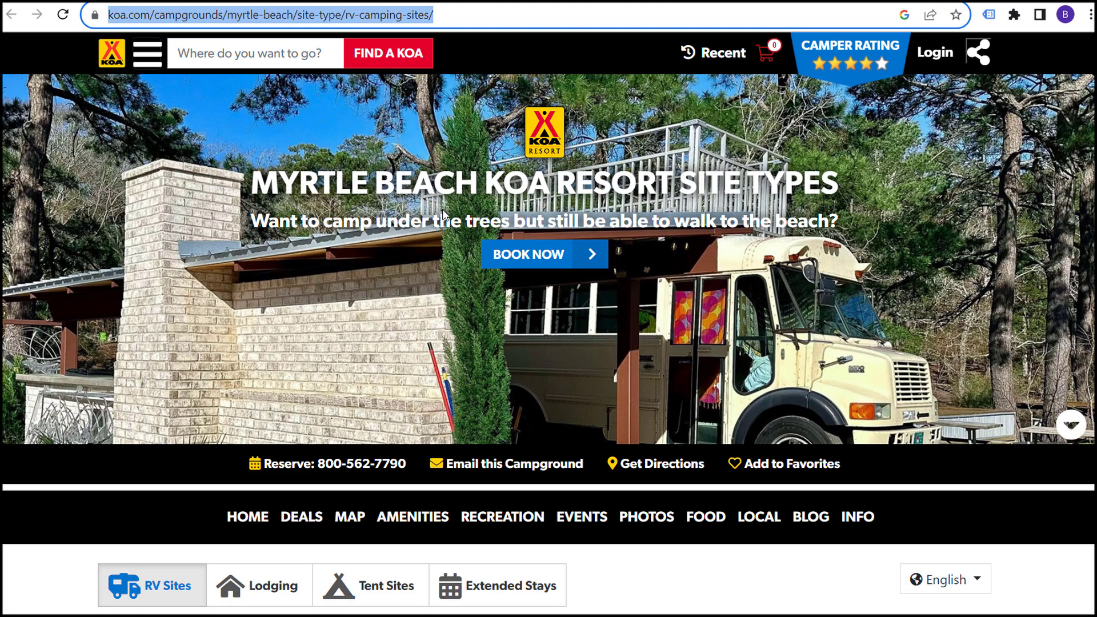
scroll(689, 208, down, 8)
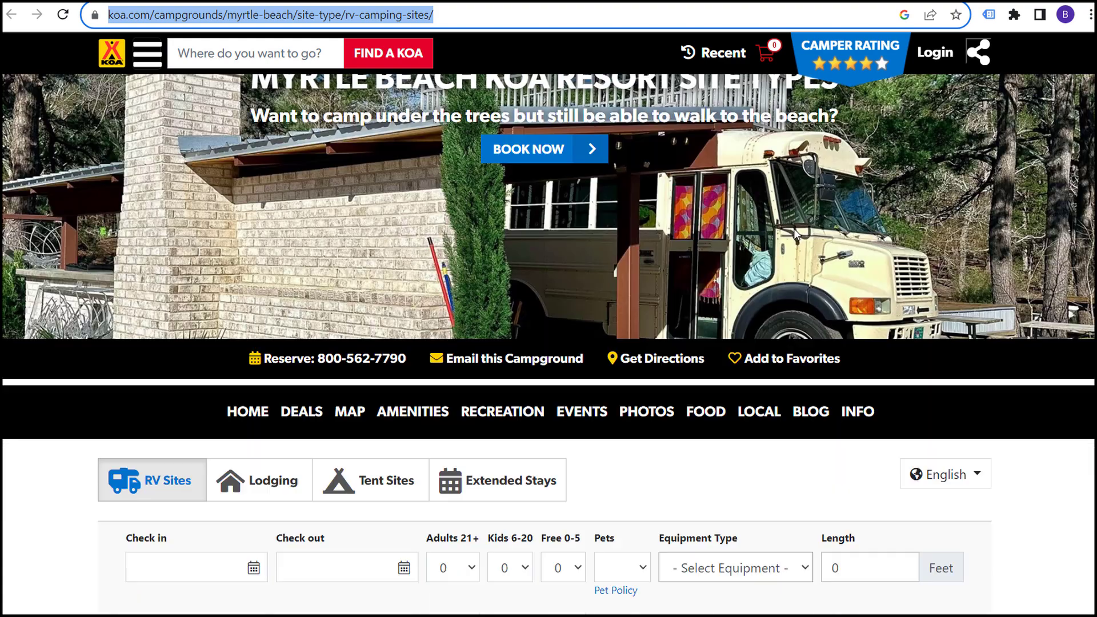
Switch back to Google Ads and choose to create rules for targeting specific webpages in the Myrtle Beach ad group.
scroll(998, 302, up, 8)
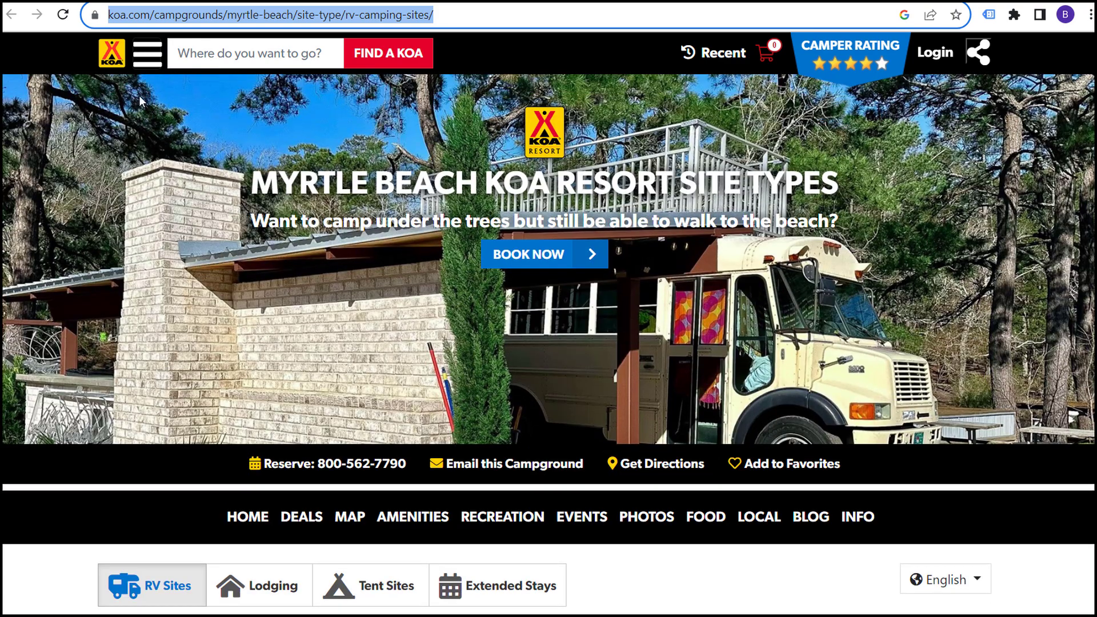
click(76, 3)
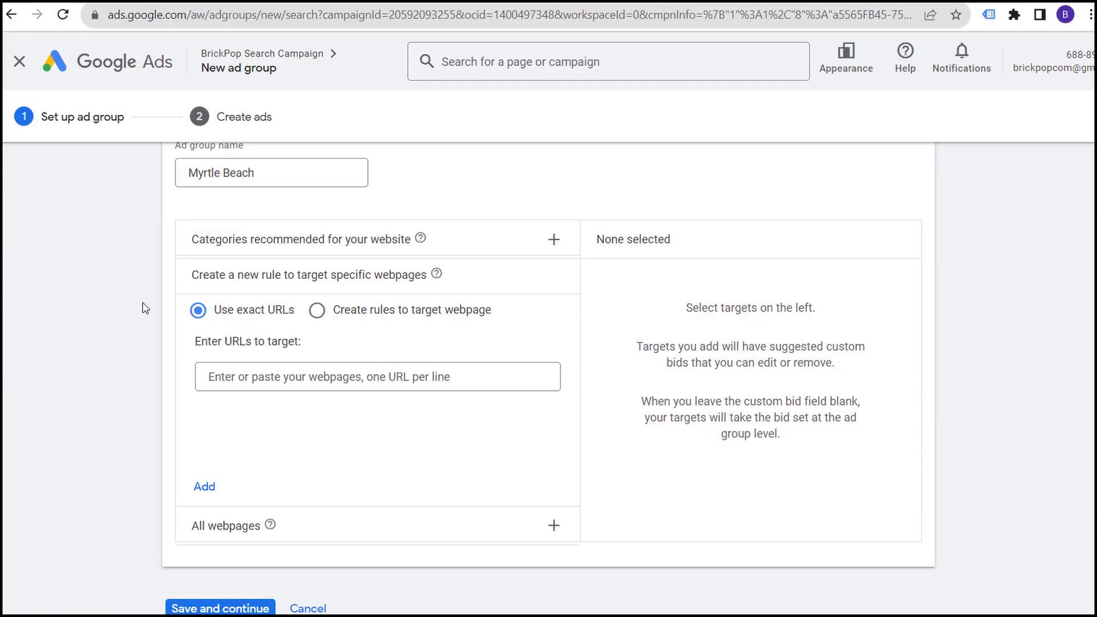
click(317, 311)
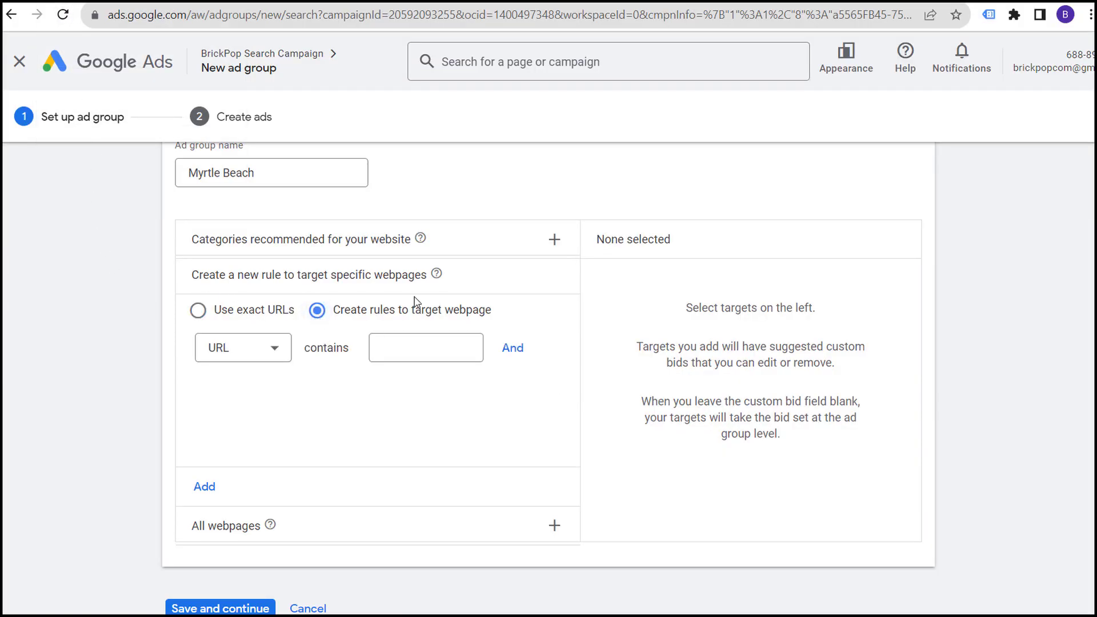
Copy the path /campgrounds/myrtle-beach/ from the resort's home page URL and add it as a URL-contains target in Google Ads.
click(372, 3)
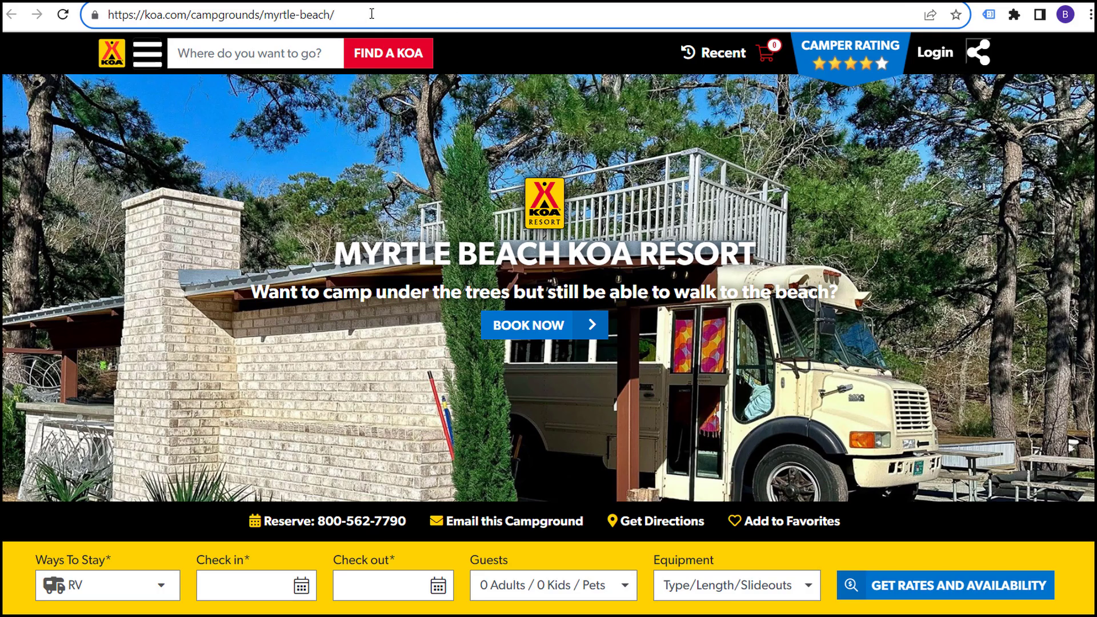
drag(371, 14, 193, 13)
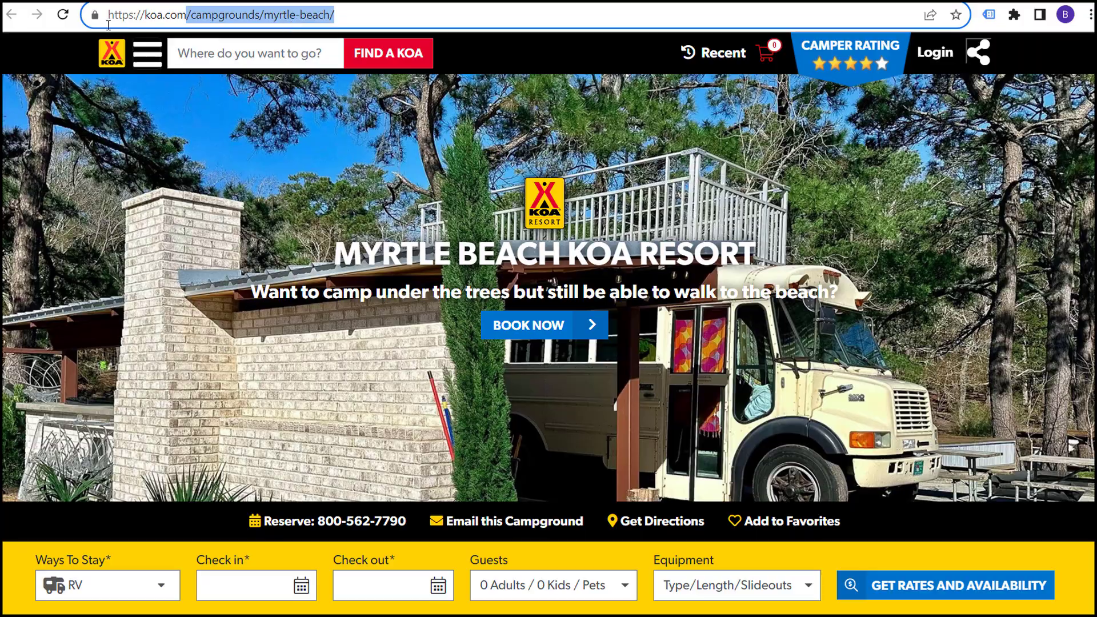
key(ctrl+c)
click(94, 3)
click(426, 349)
key(ctrl+v)
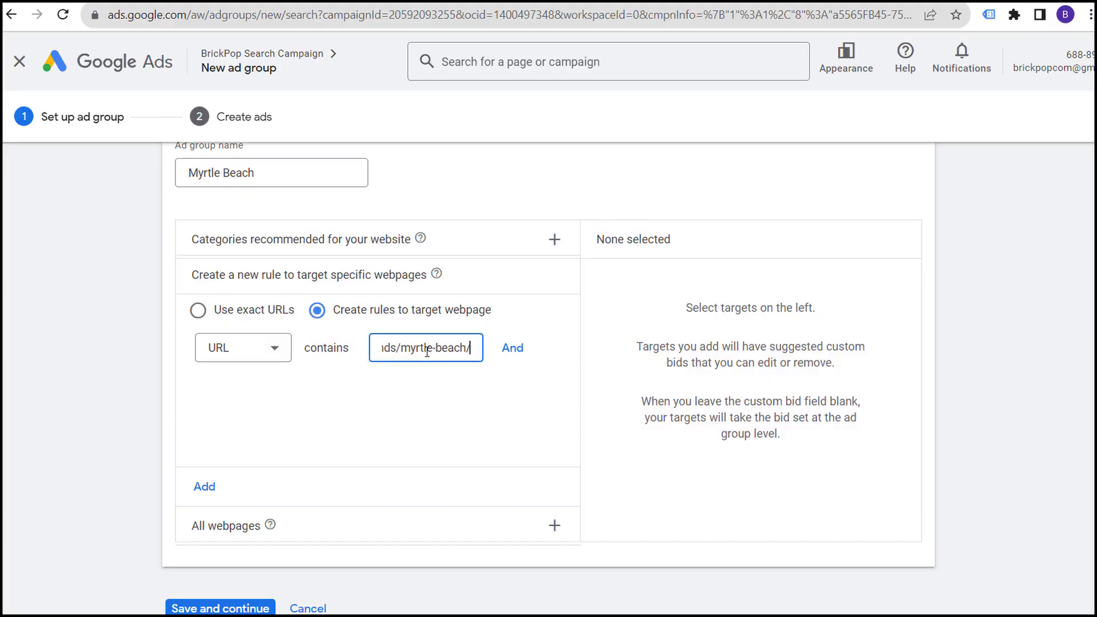
click(203, 486)
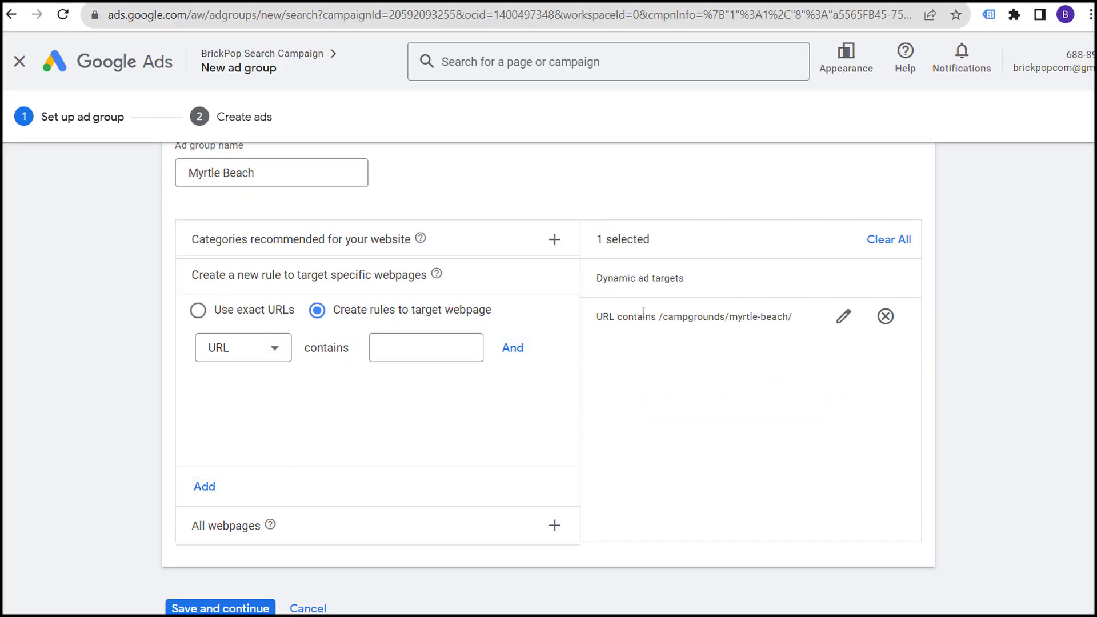
Switch to the KOA website and compare the URLs of the resort's RV camping, tent camping and attractions pages.
click(683, 2)
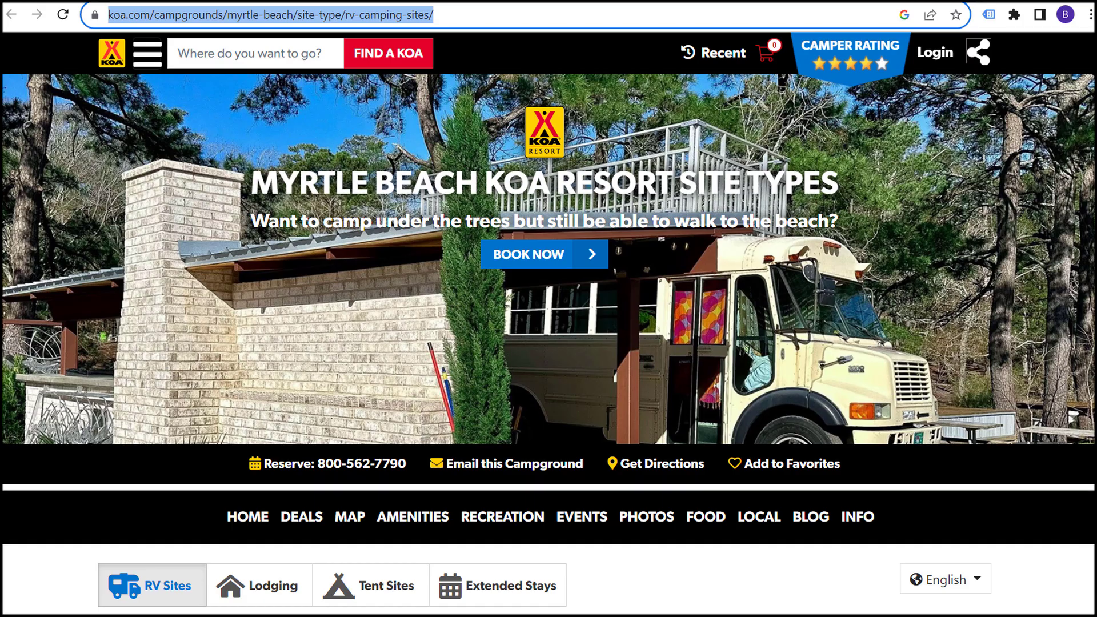
click(703, 3)
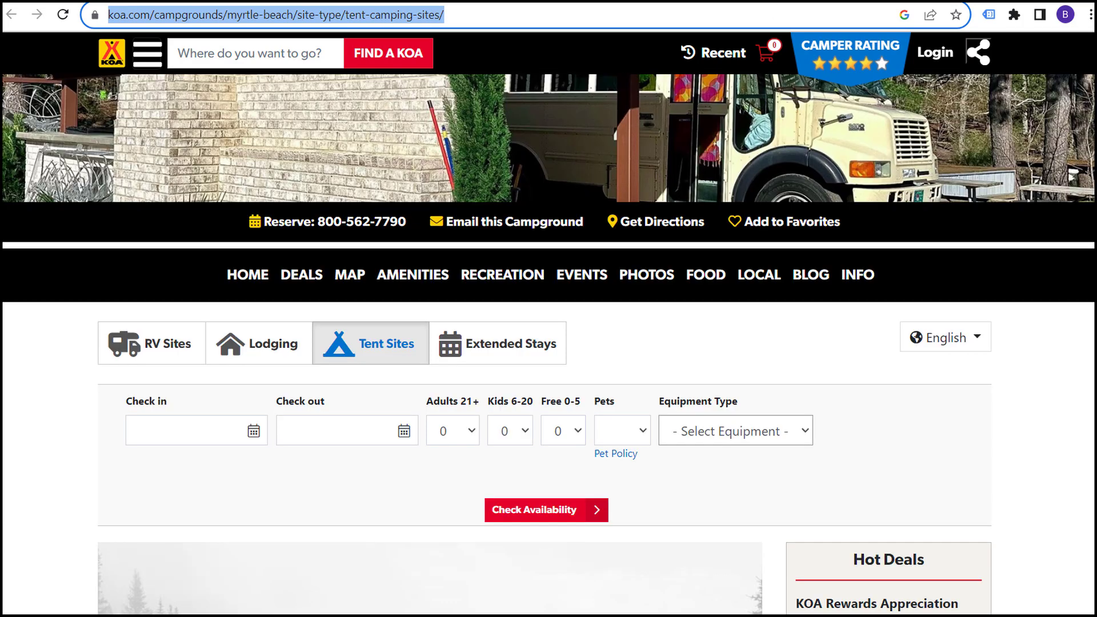
key(ctrl+Tab)
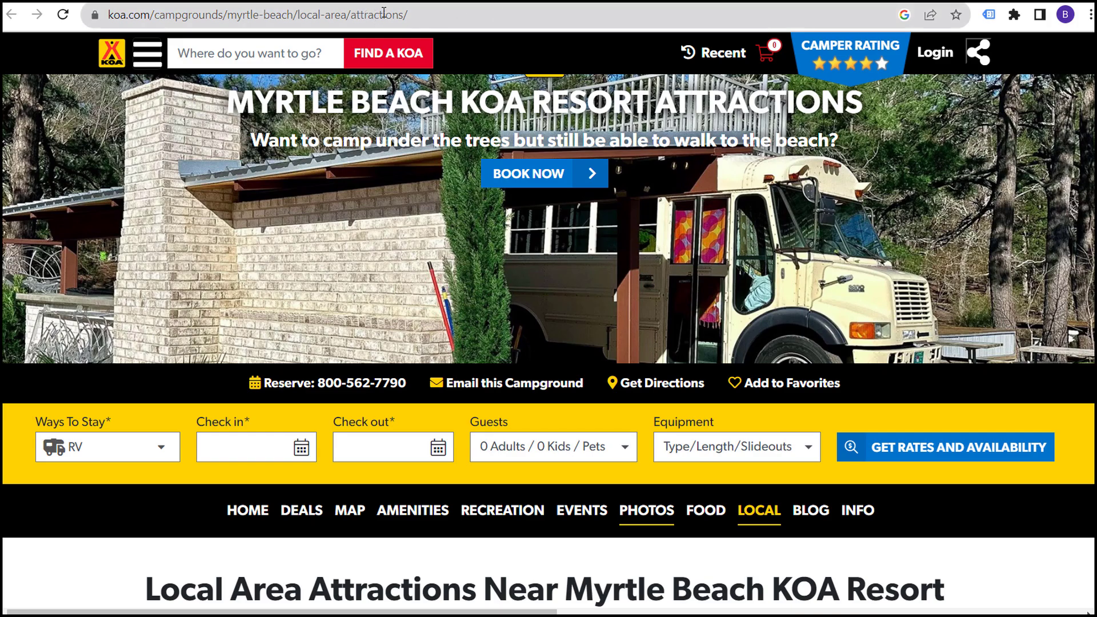
key(ctrl+Tab)
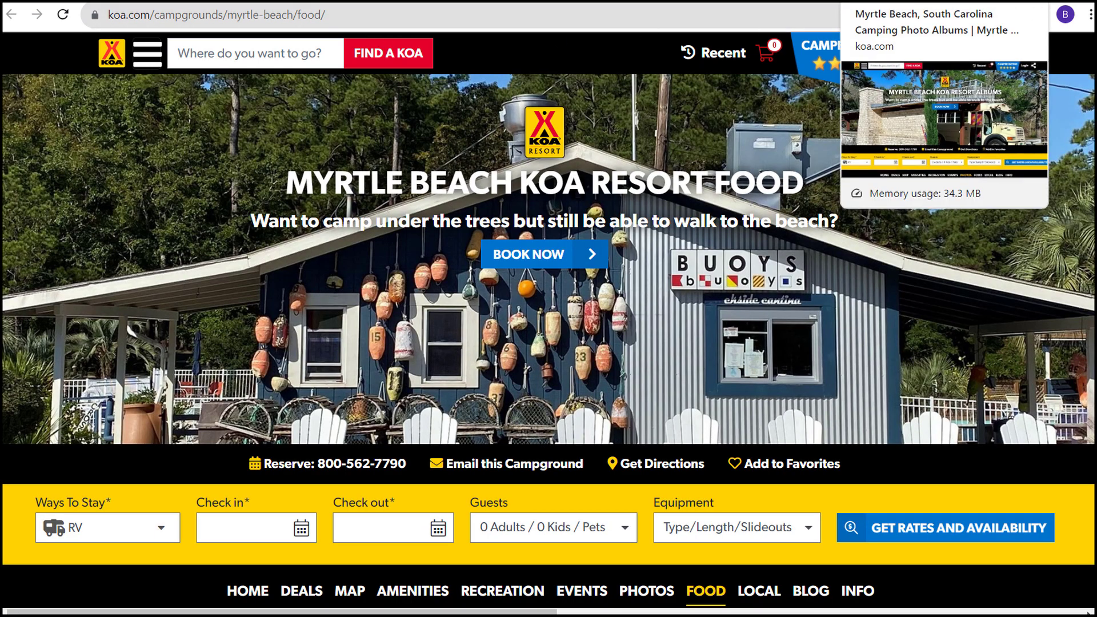
Examine the URL endings of the Myrtle Beach resort's food, photo albums and local attractions pages.
click(436, 15)
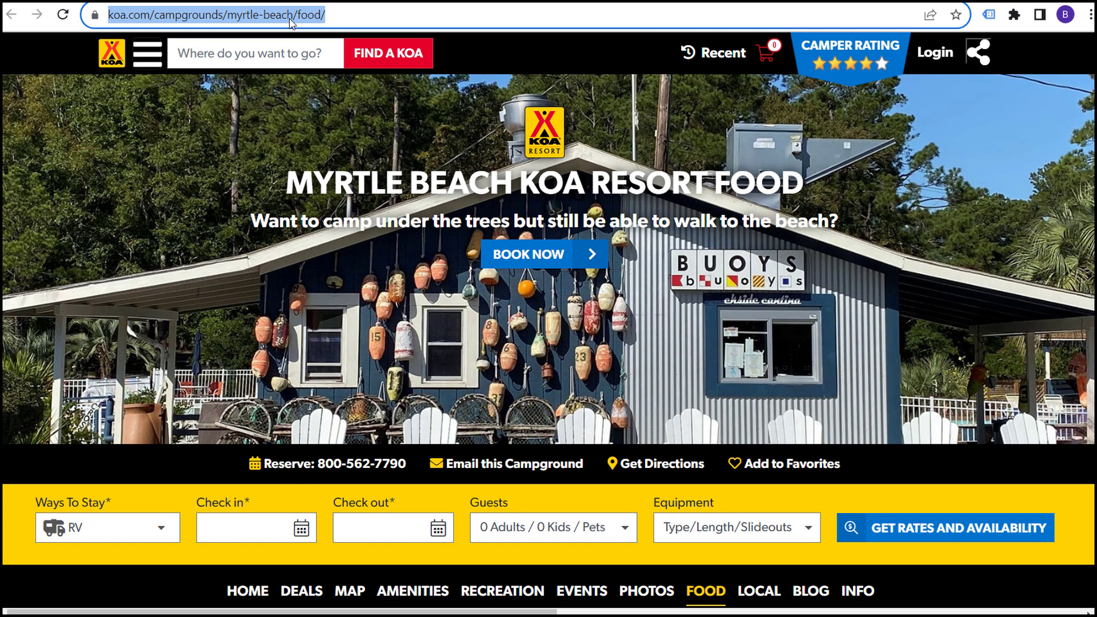
key(End)
double_click(346, 14)
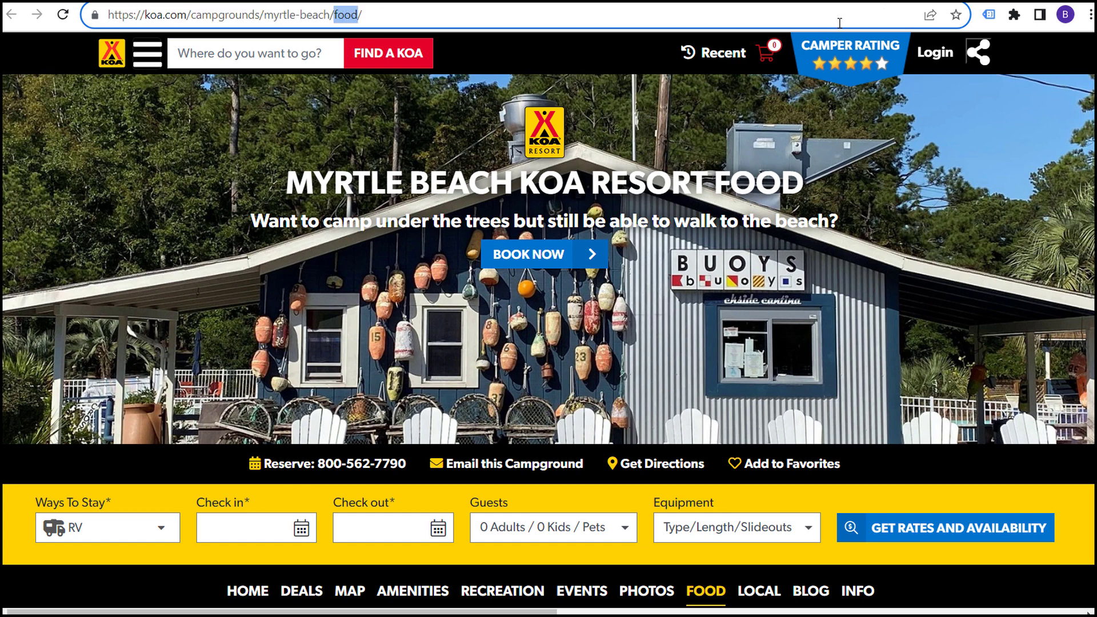
text(albums)
key(Return)
double_click(343, 15)
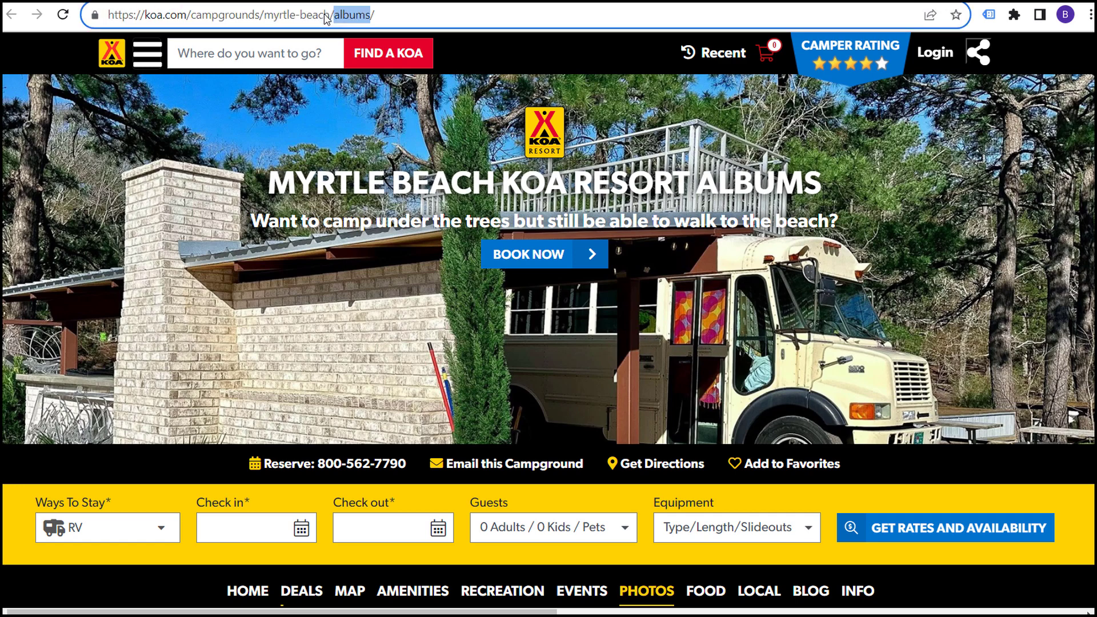
text(local-area/attractions)
key(Return)
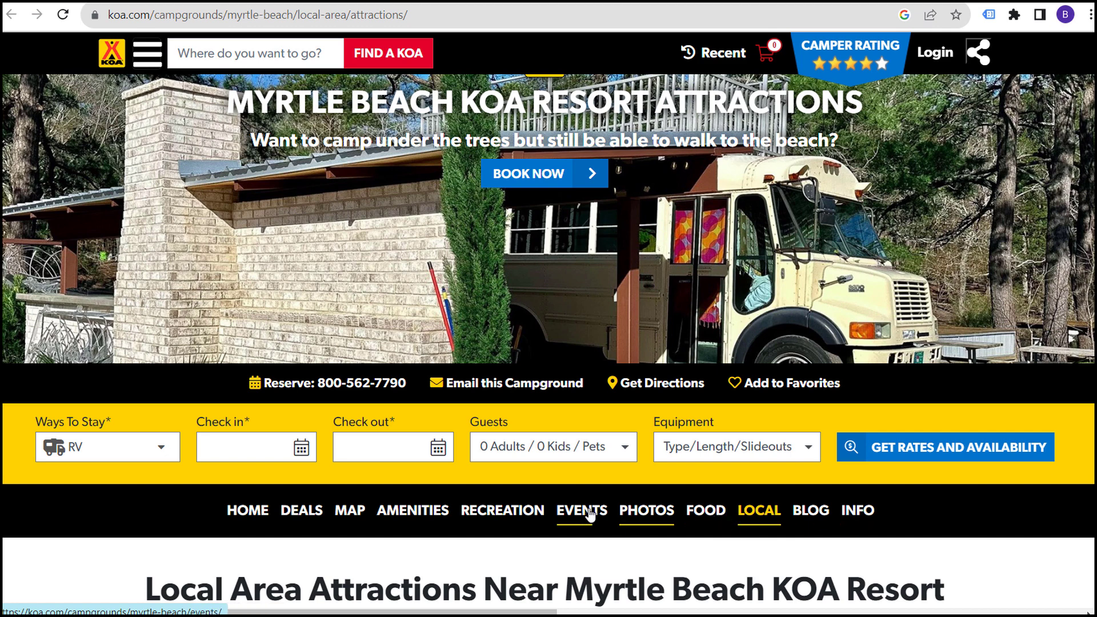
Open the Myrtle Beach resort's blog page in its own tab and check its URL.
right_click(806, 512)
click(853, 372)
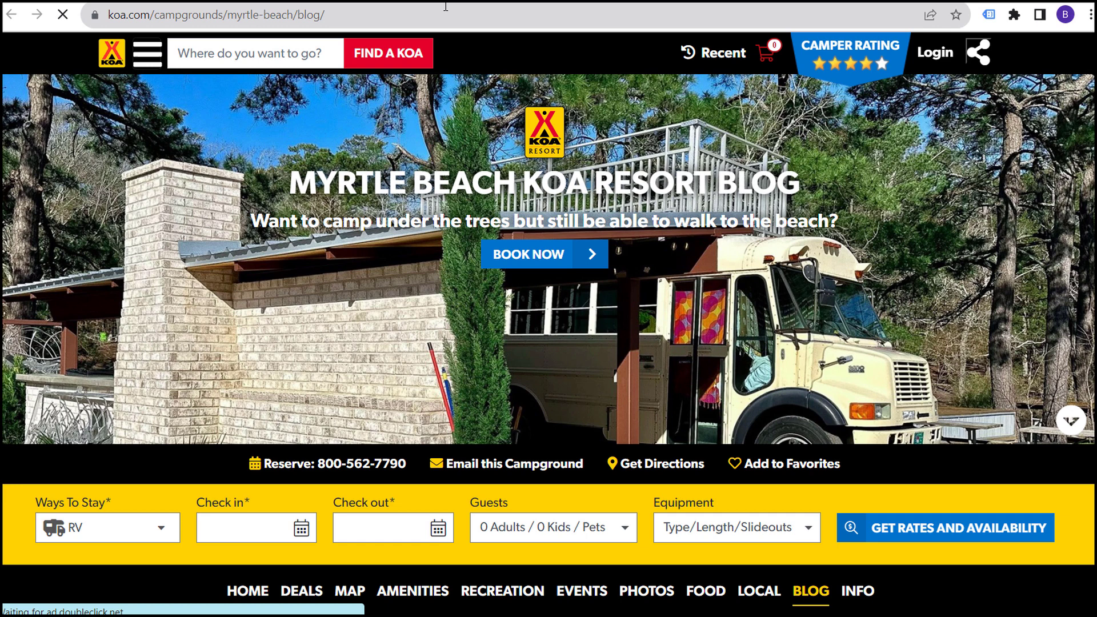
drag(445, 6, 384, 12)
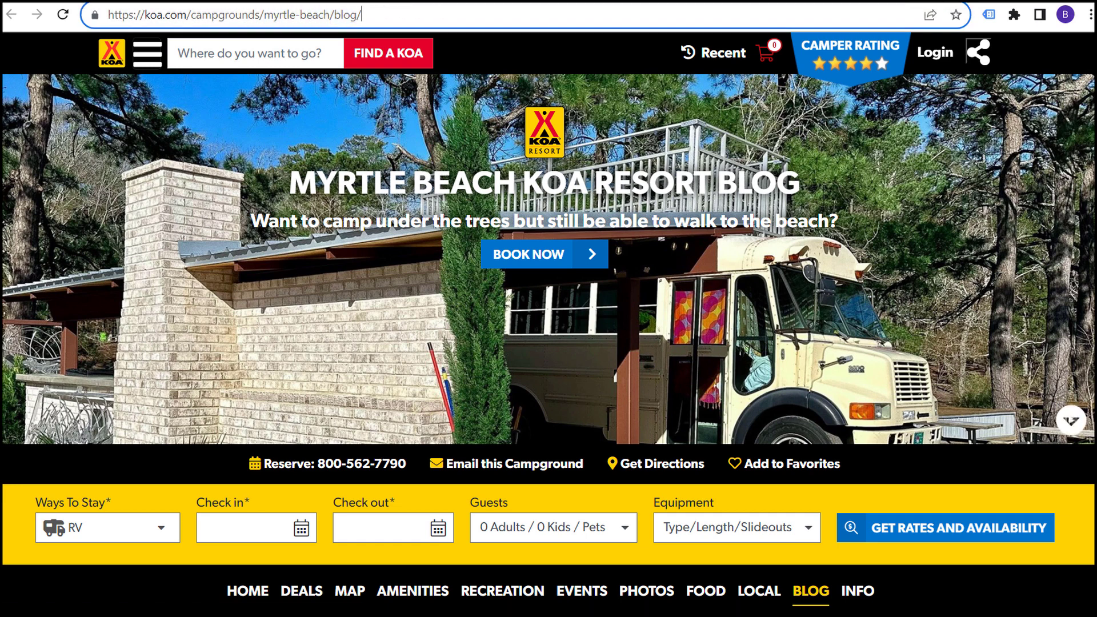
Return to Google Ads, compare the exact URLs and rule options, and remove the /campgrounds/myrtle-beach/ target.
key(ctrl+Tab)
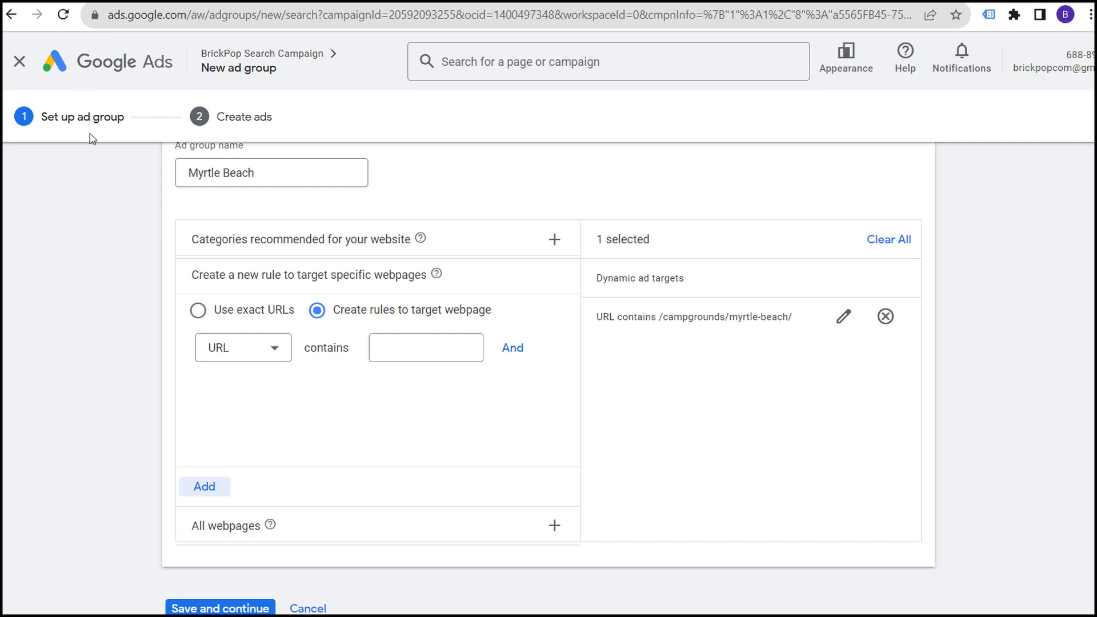
click(198, 311)
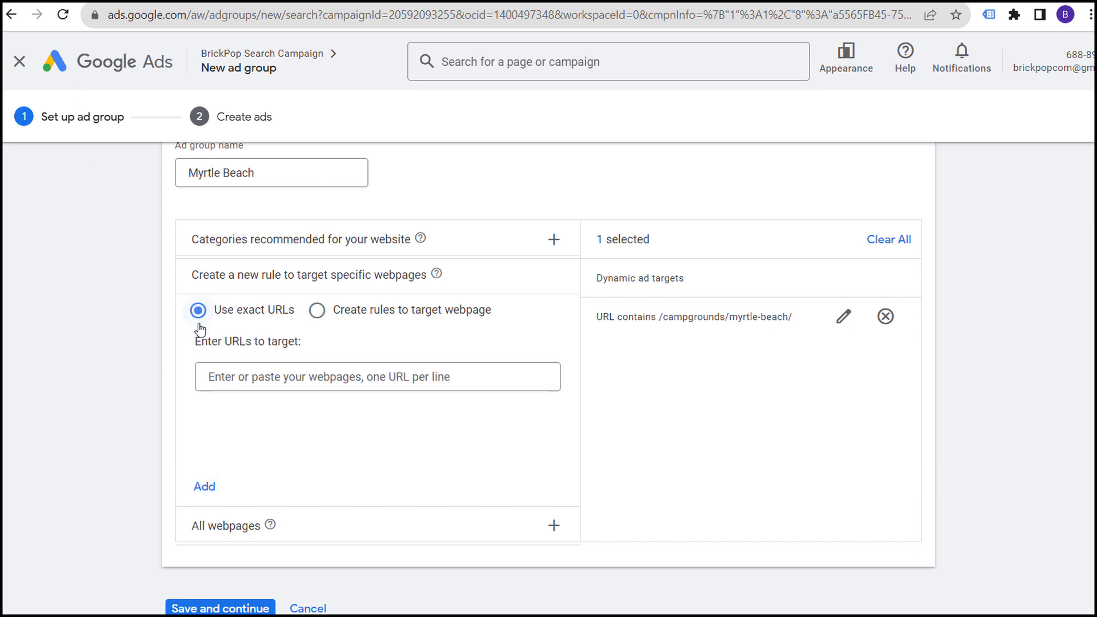
click(318, 312)
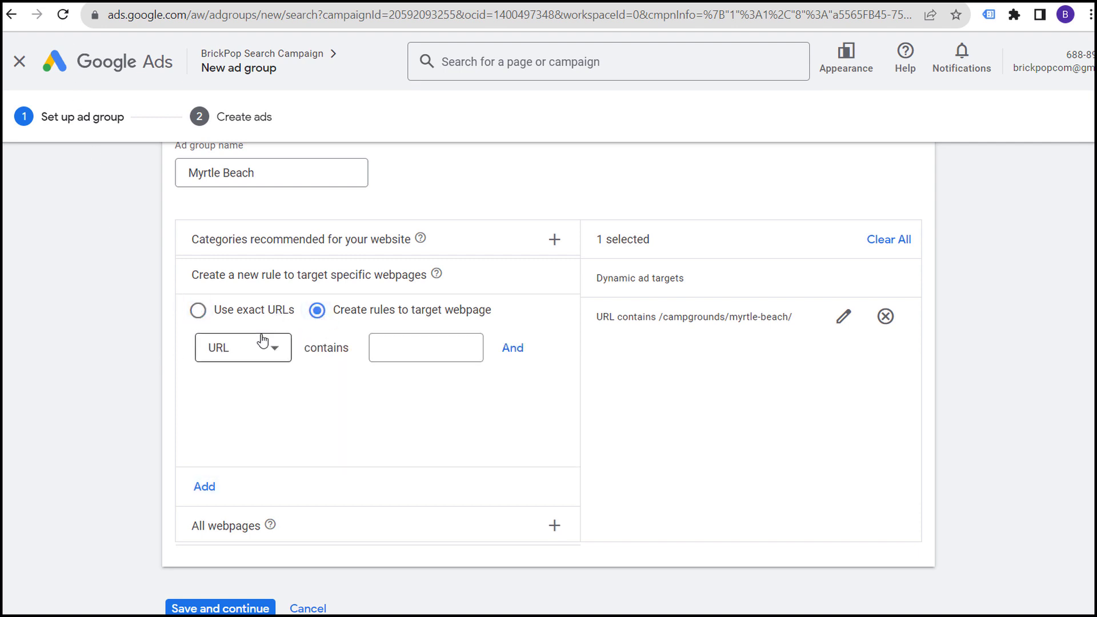
click(885, 316)
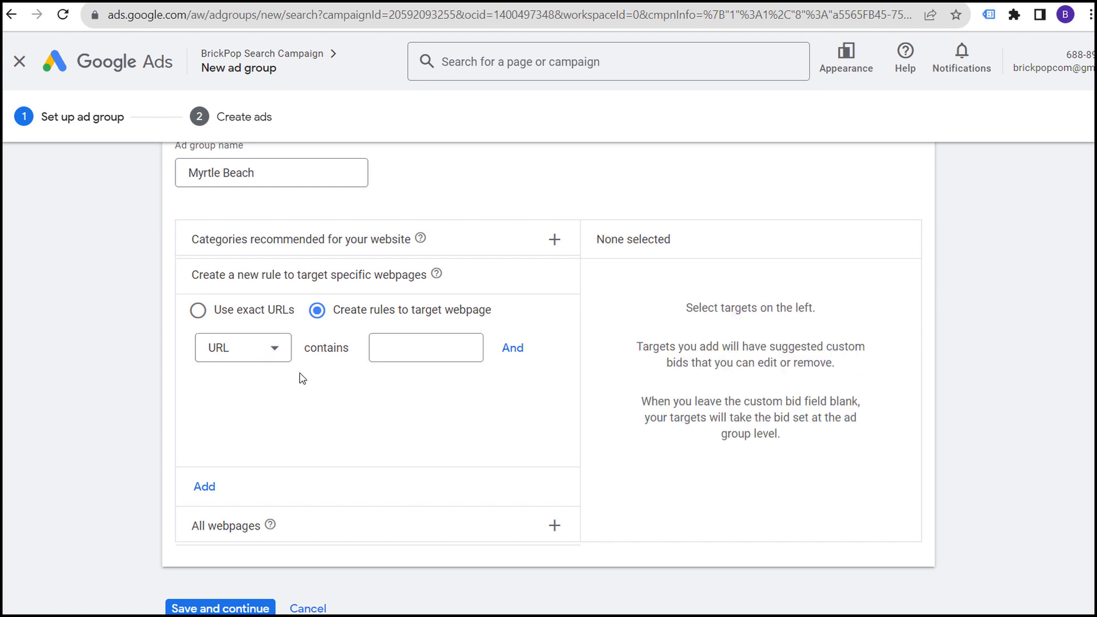
Set the webpage rule to URL contains myrtle-beach, then save the ad group setup and continue to ad creation.
click(414, 340)
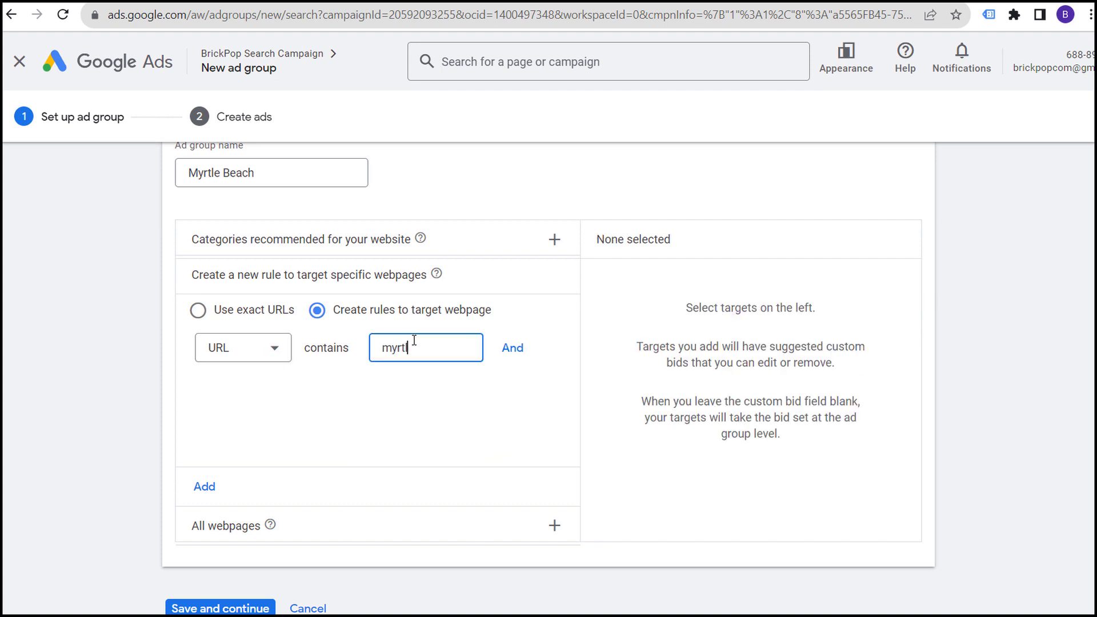
text(myrtle-beach)
scroll(777, 421, down, 1)
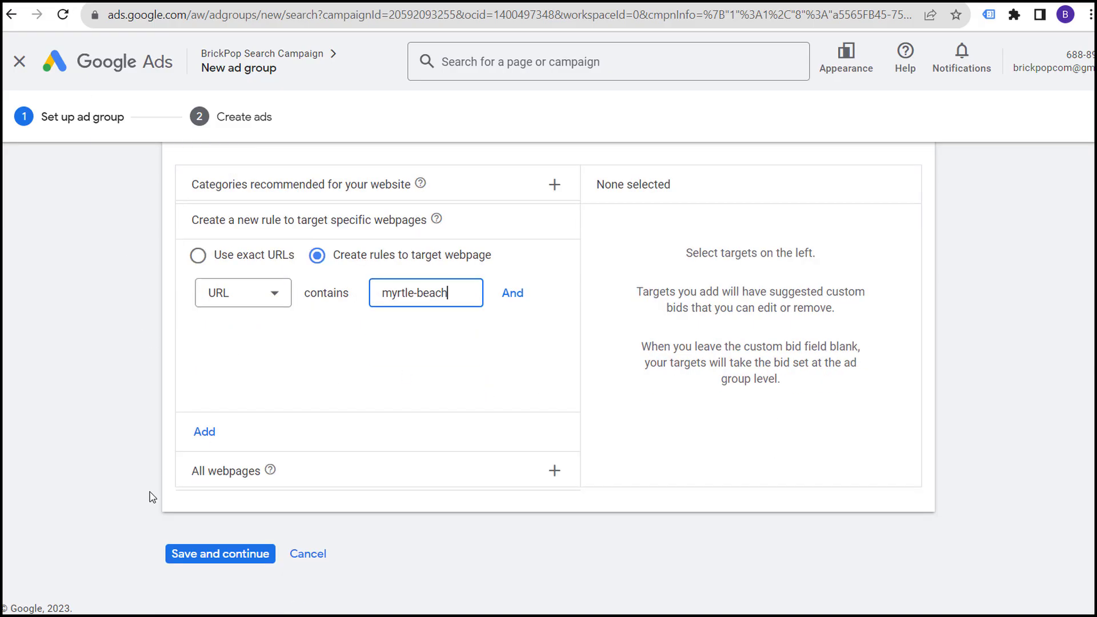
click(210, 553)
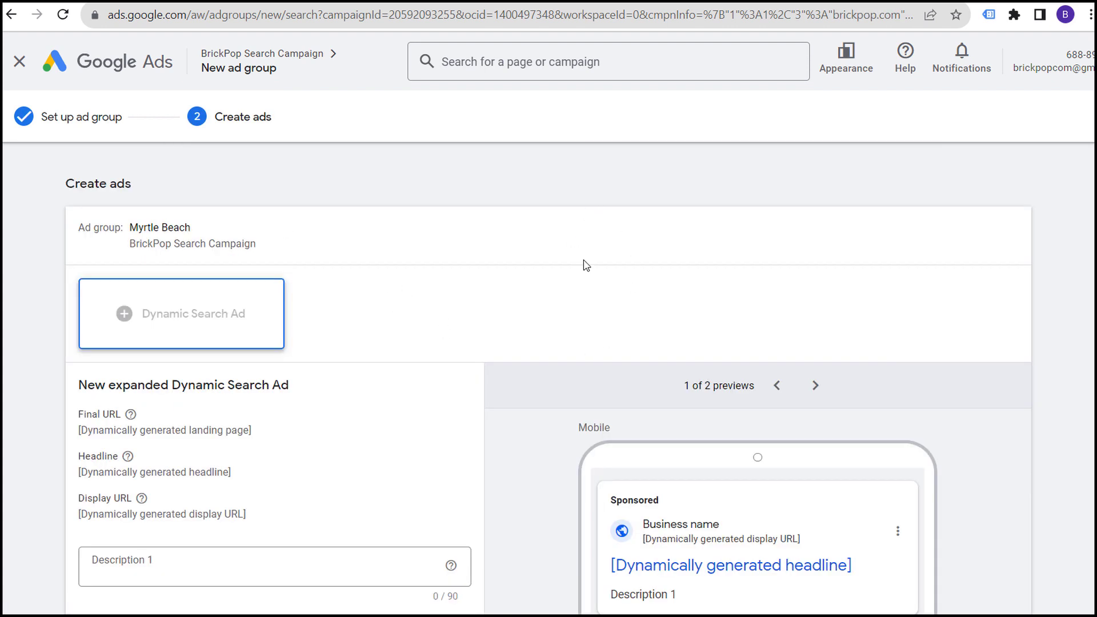
Review the final URL, headline and display URL entries of the new expanded Dynamic Search Ad.
scroll(496, 270, down, 1)
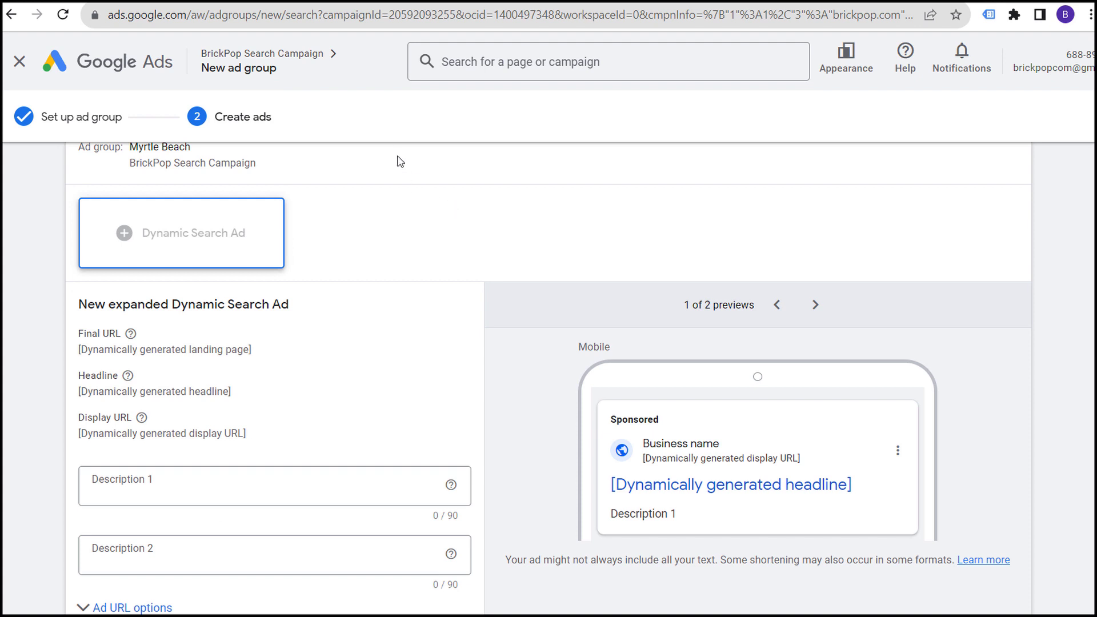
scroll(364, 251, down, 2)
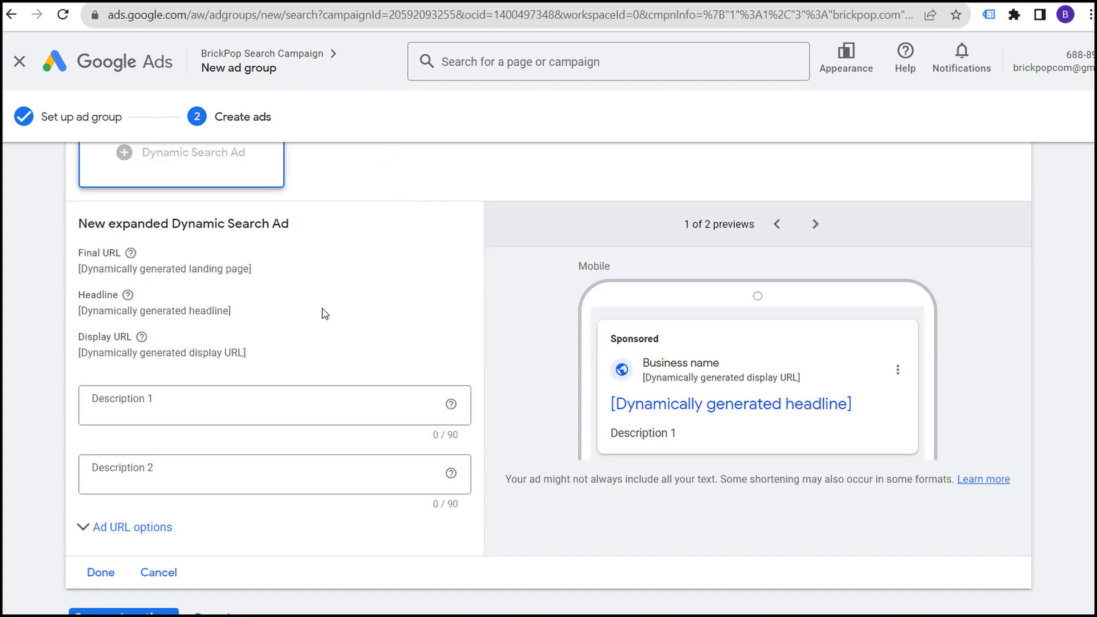
drag(93, 209, 288, 227)
click(288, 227)
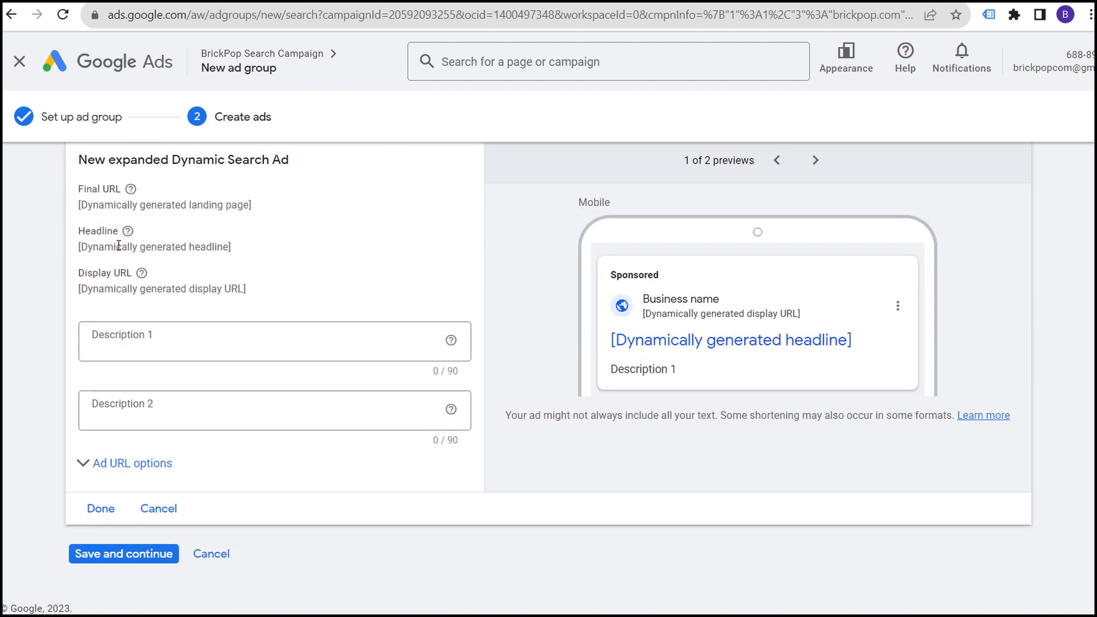
drag(87, 246, 297, 249)
click(297, 248)
drag(87, 290, 256, 294)
click(360, 281)
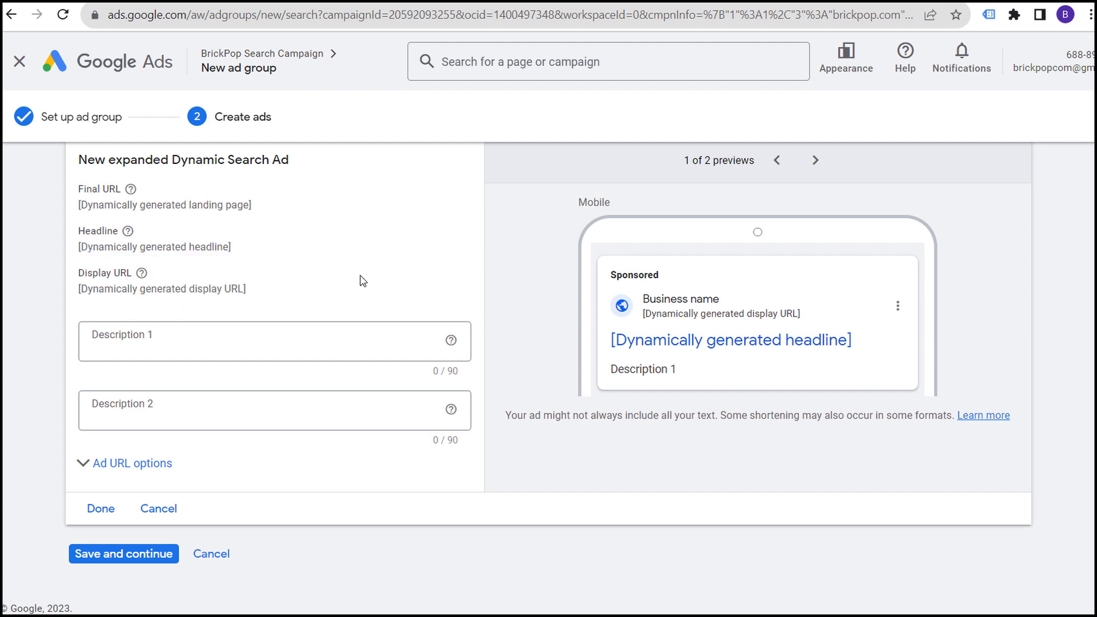
Fill Description 1 with the resort home page's heading "Welcome to the Best Camping Myrtle Beach, SC Has to Offer".
click(228, 348)
click(223, 400)
click(235, 338)
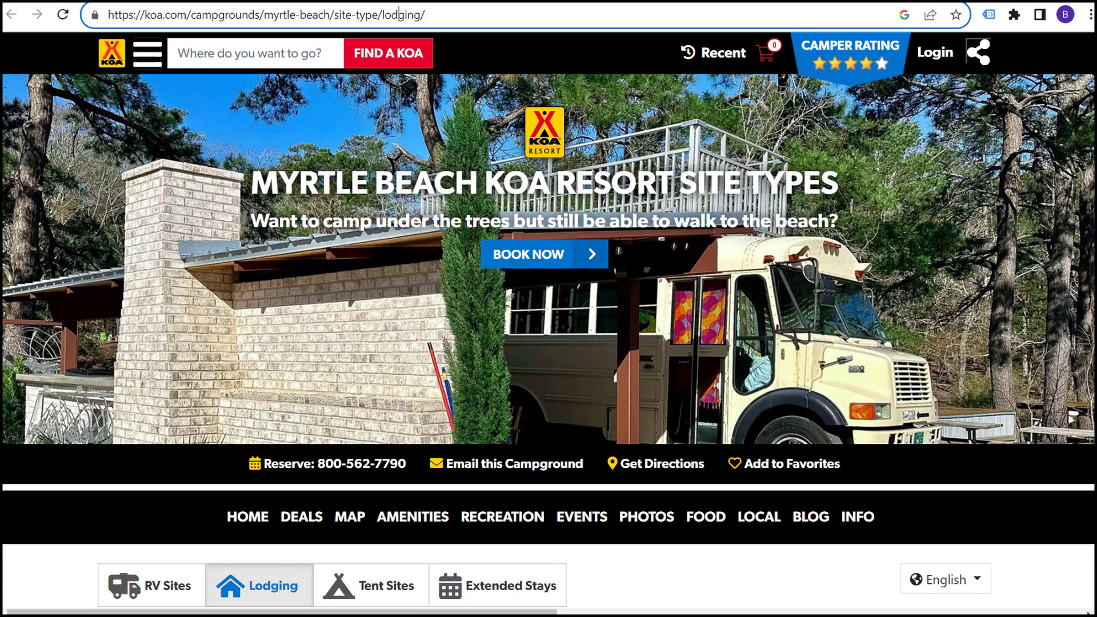
scroll(680, 125, down, 1)
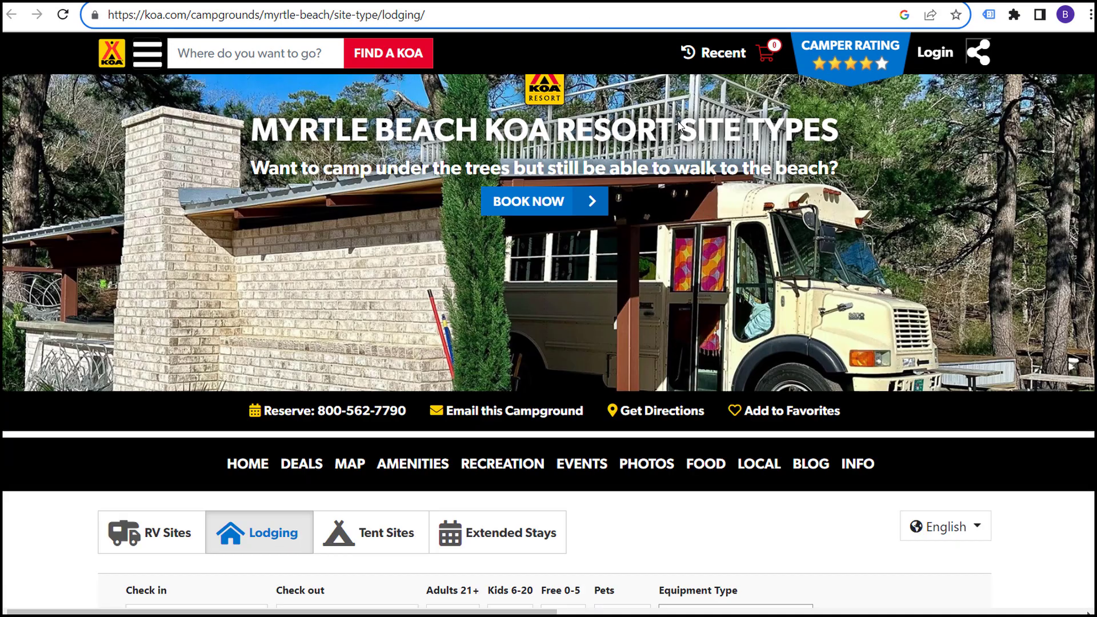
scroll(679, 125, down, 5)
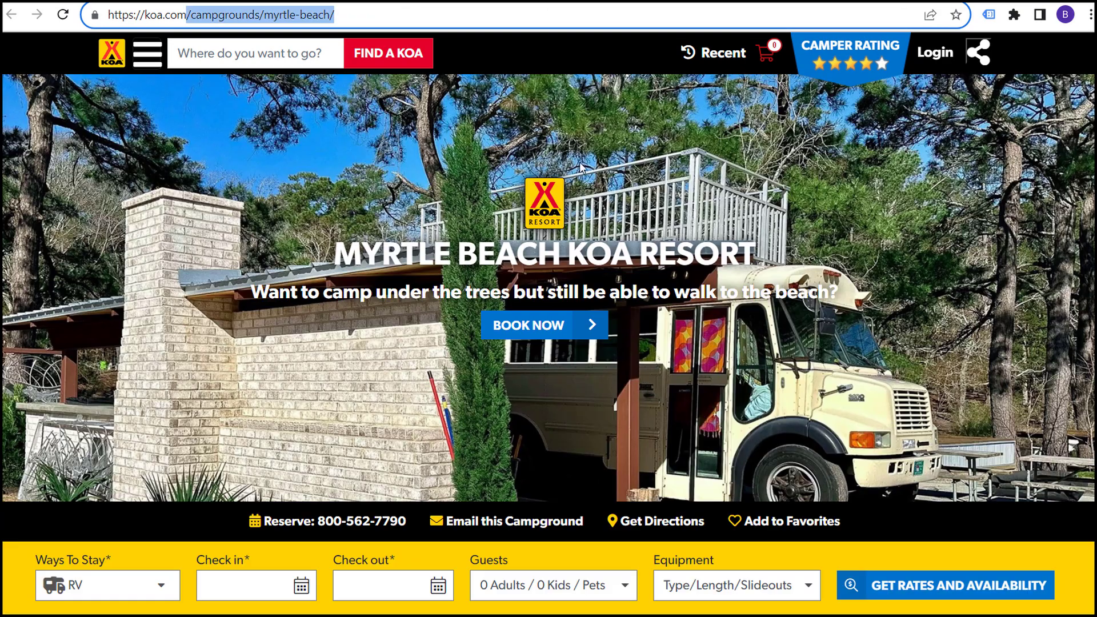
scroll(543, 274, down, 10)
click(132, 166)
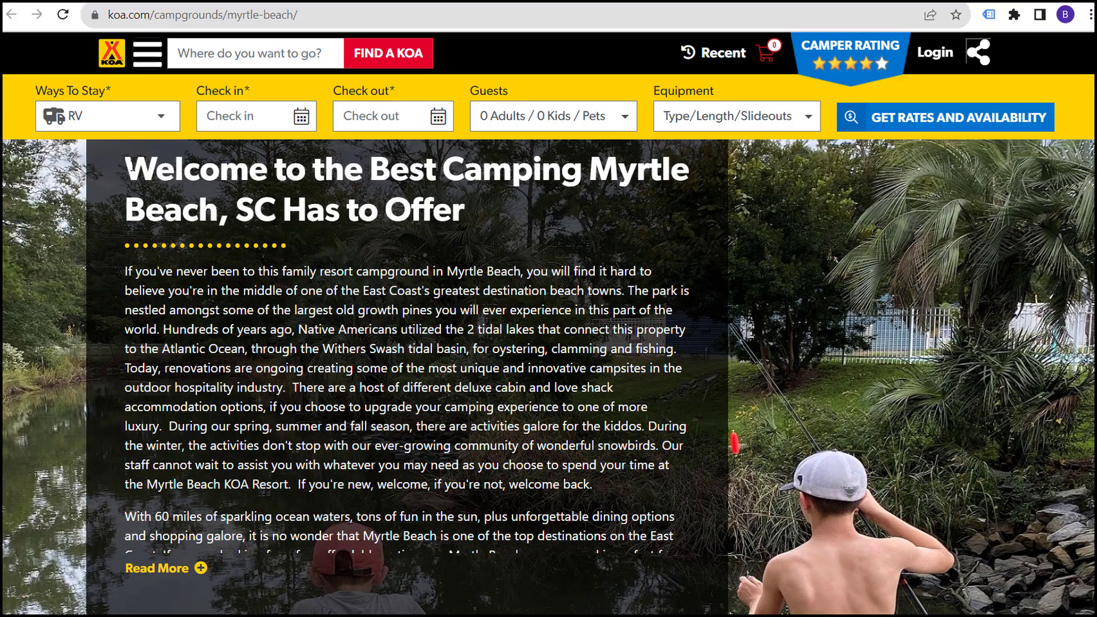
drag(131, 166, 476, 212)
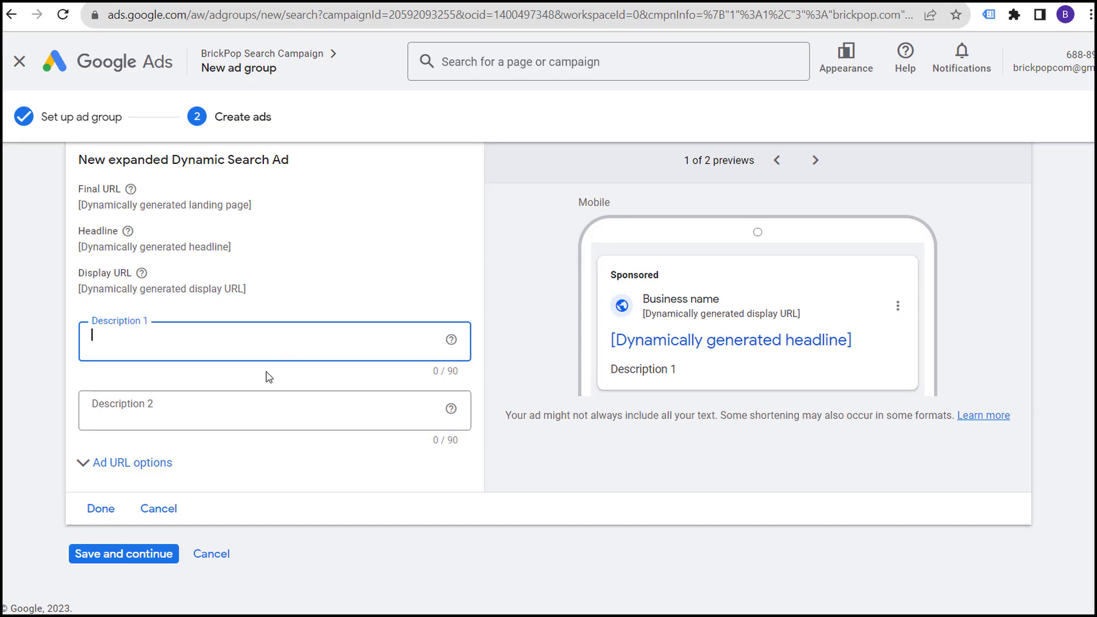
text(Welcome to the Best Camping Myrtle Beach, SC Has to Offer)
Add a closing period to the end of Description 1.
click(250, 411)
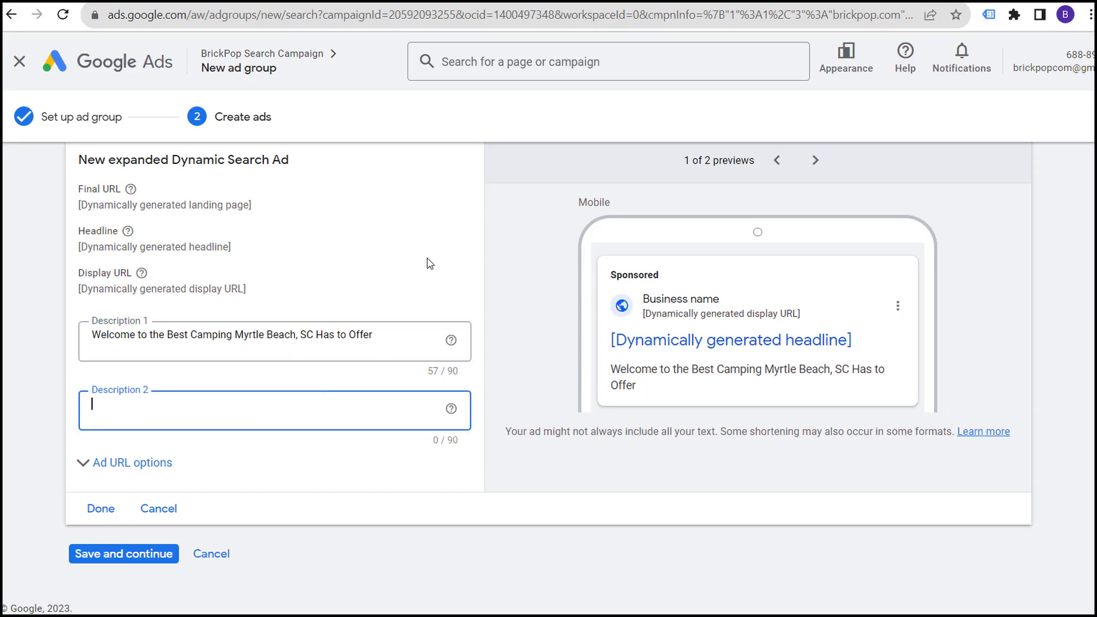
click(379, 335)
text(.)
Set Description 2 to "Book Your Camping Trip to Myrtle Beach and Find The Perfect Camp Site for Your Trip.".
click(269, 400)
text(Book Your)
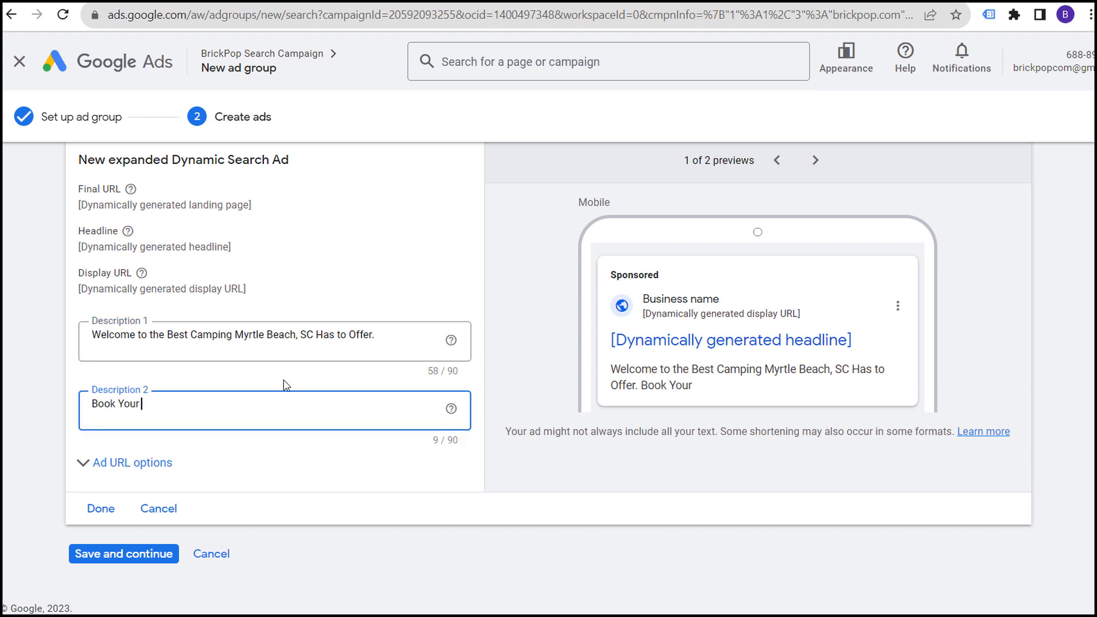
text( Camping Trip to M)
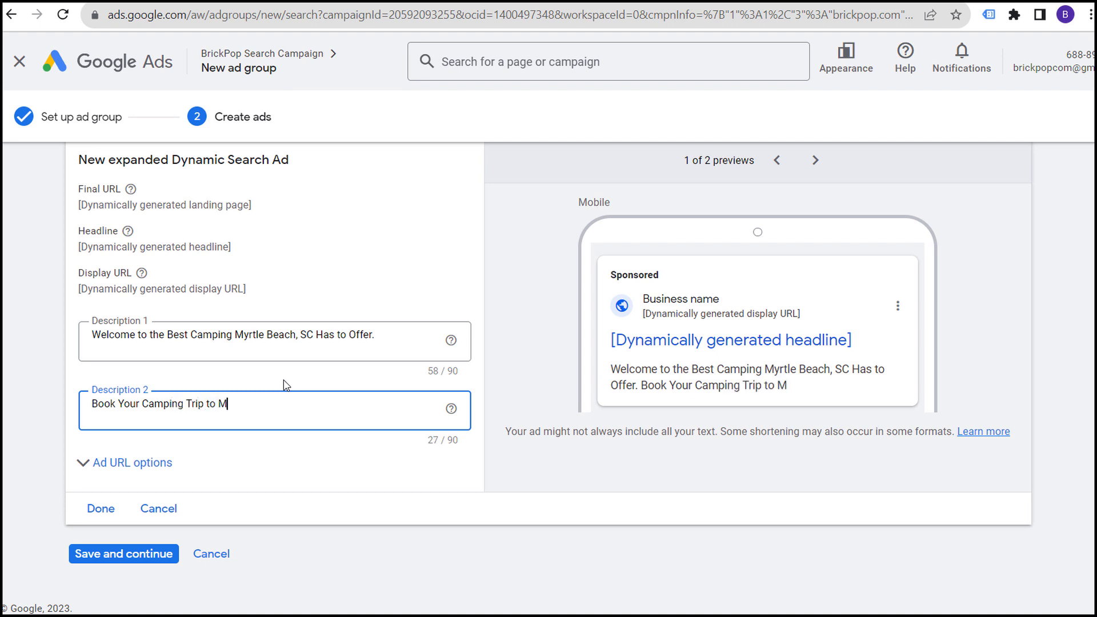
text(yrtle Beach and Fi)
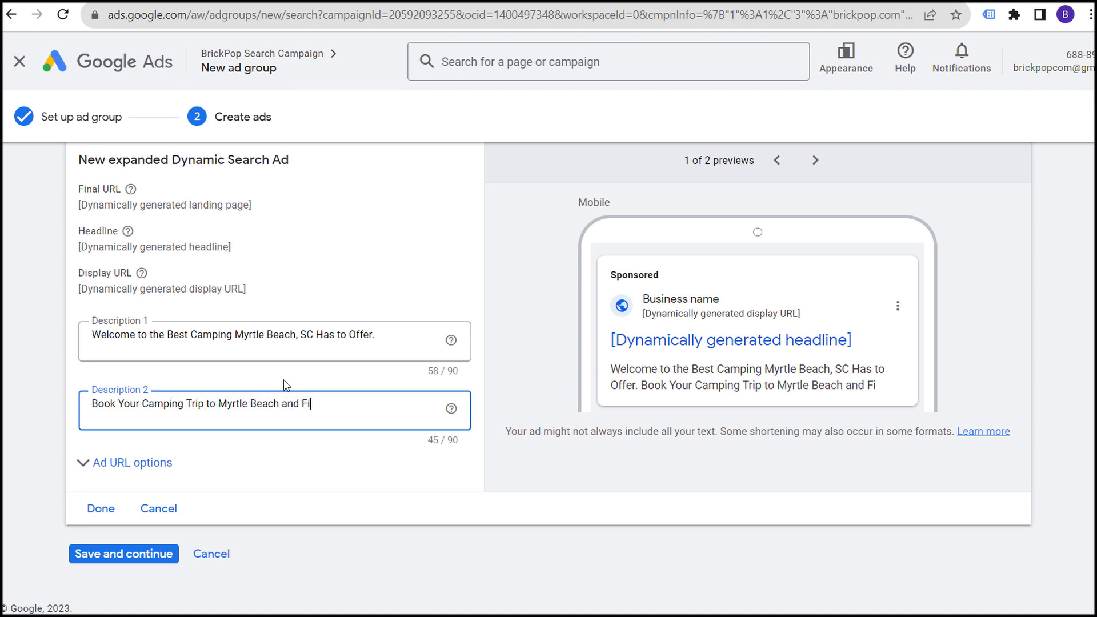
text(nd The Perfect Cam)
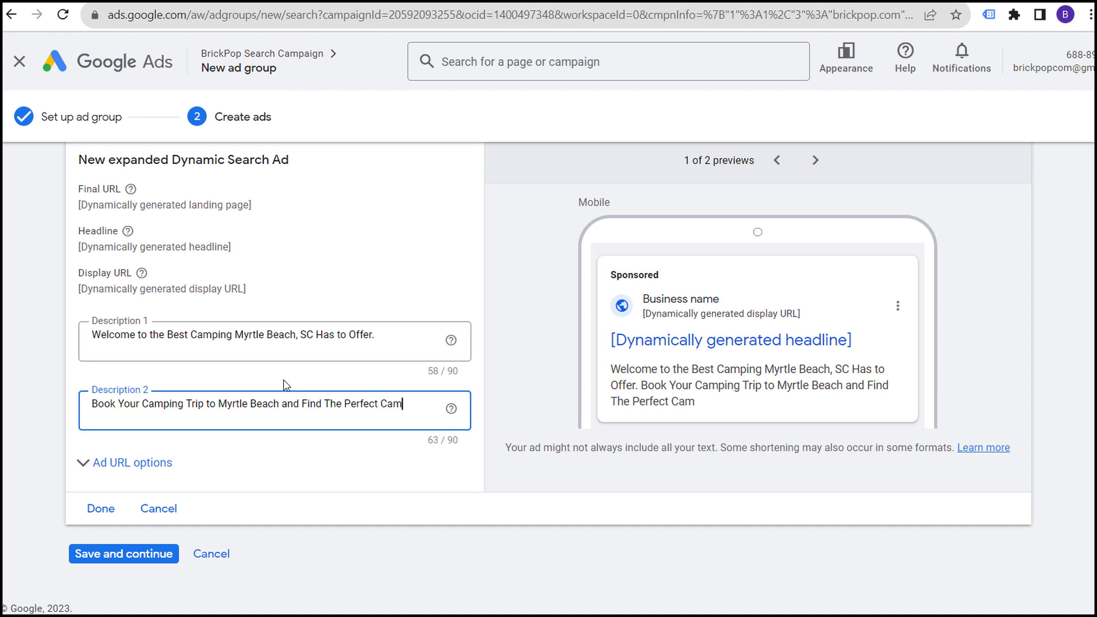
text(p Site for Your Trip.)
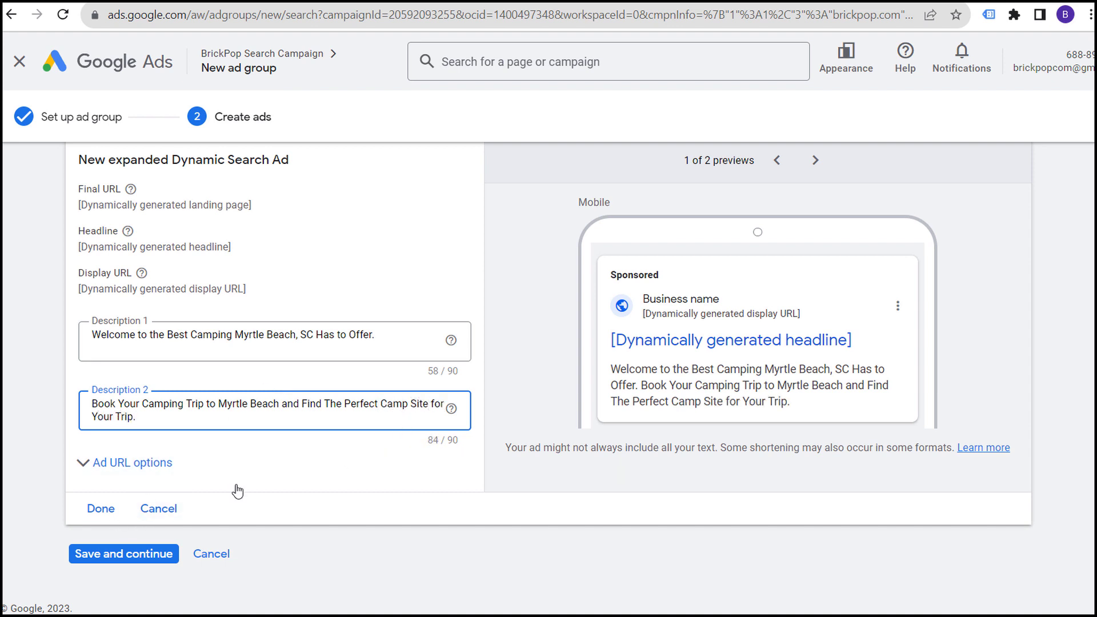
Finish the Dynamic Search Ad, save the Myrtle Beach ad group and locate it in the ad groups list.
click(99, 509)
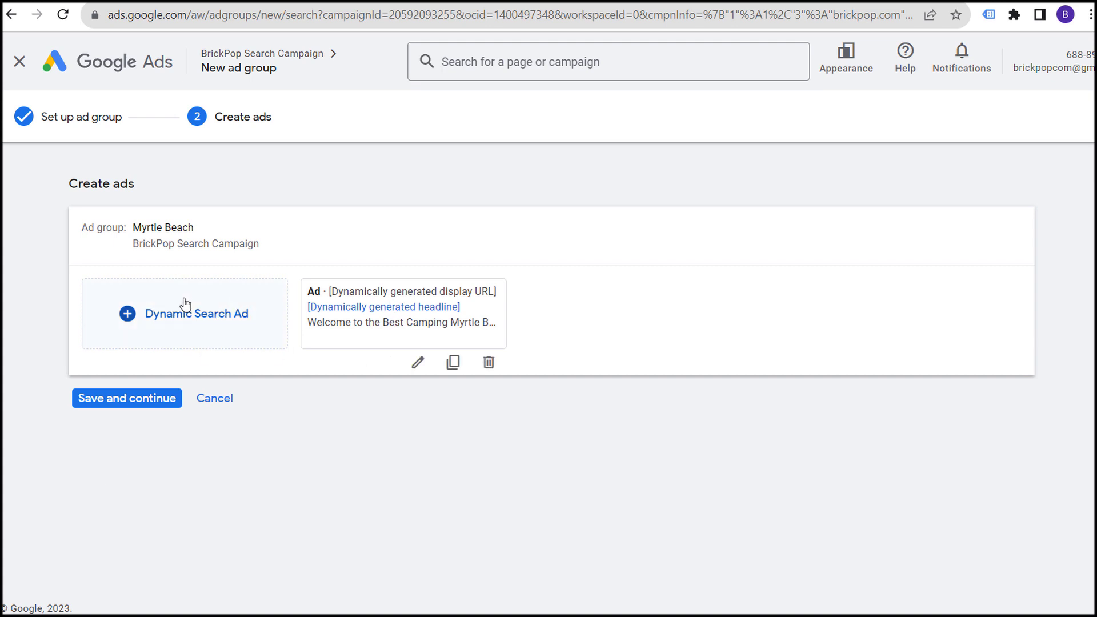
click(129, 397)
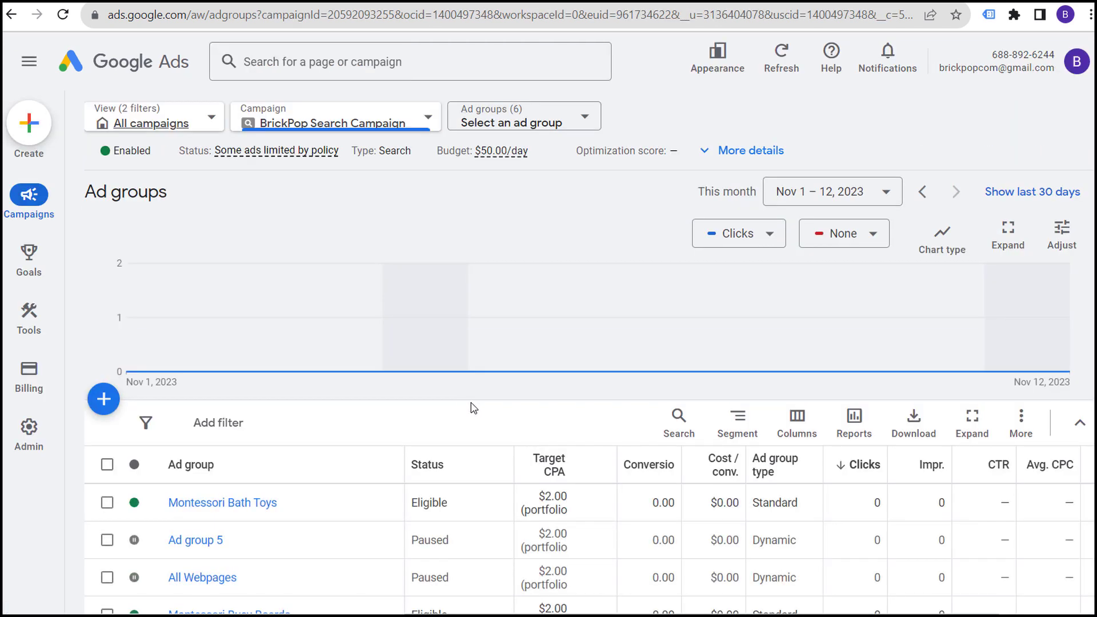
scroll(440, 426, down, 3)
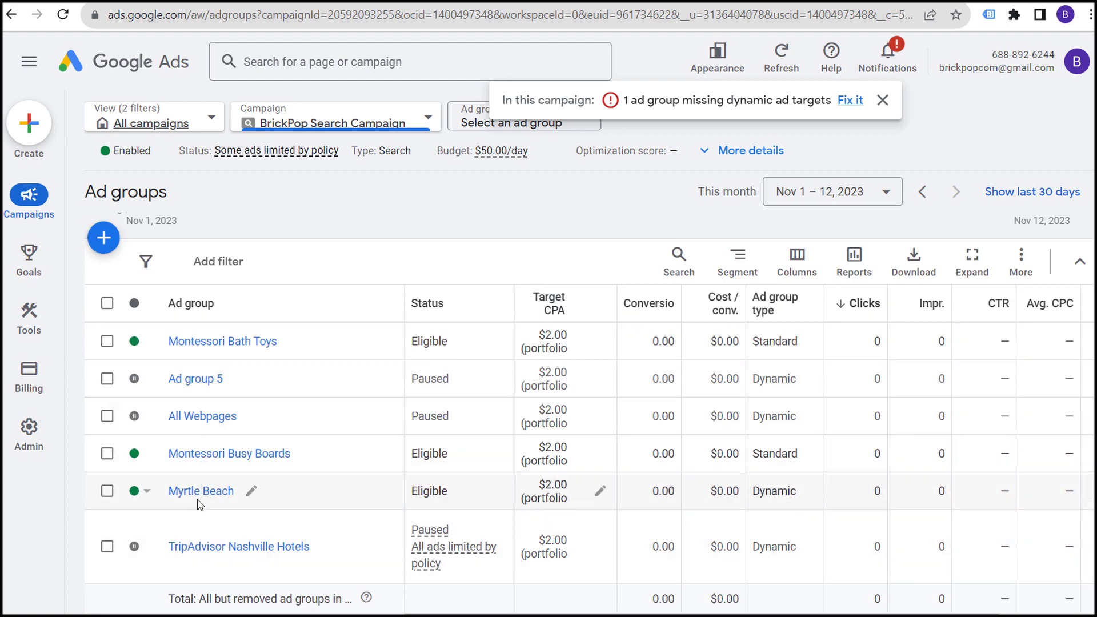
Start another ad group in the campaign and change its type to Dynamic.
click(103, 237)
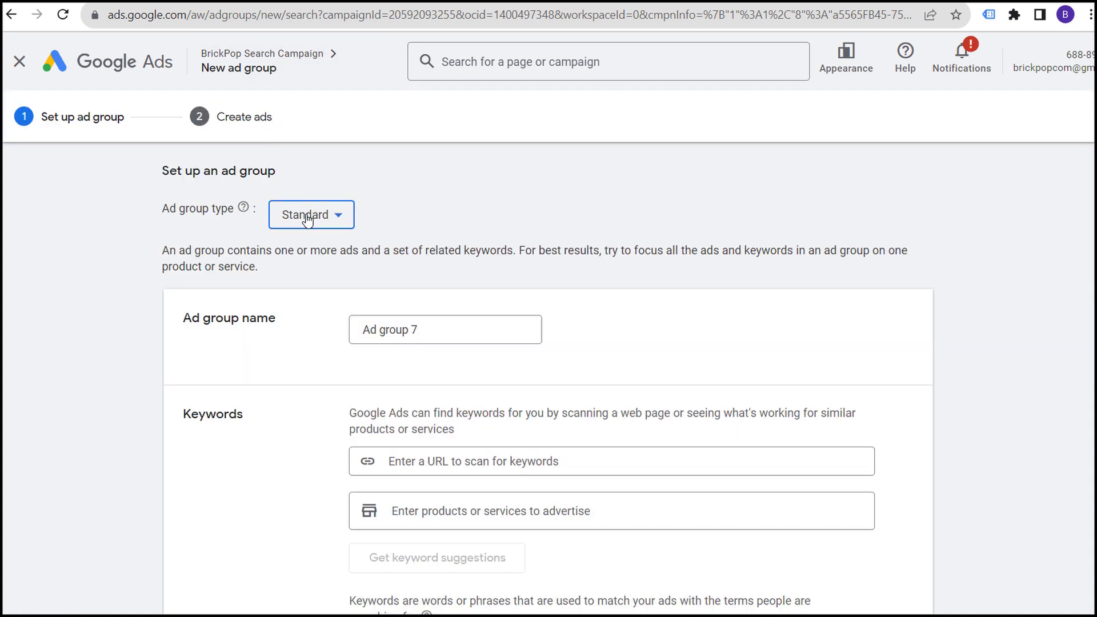
click(308, 215)
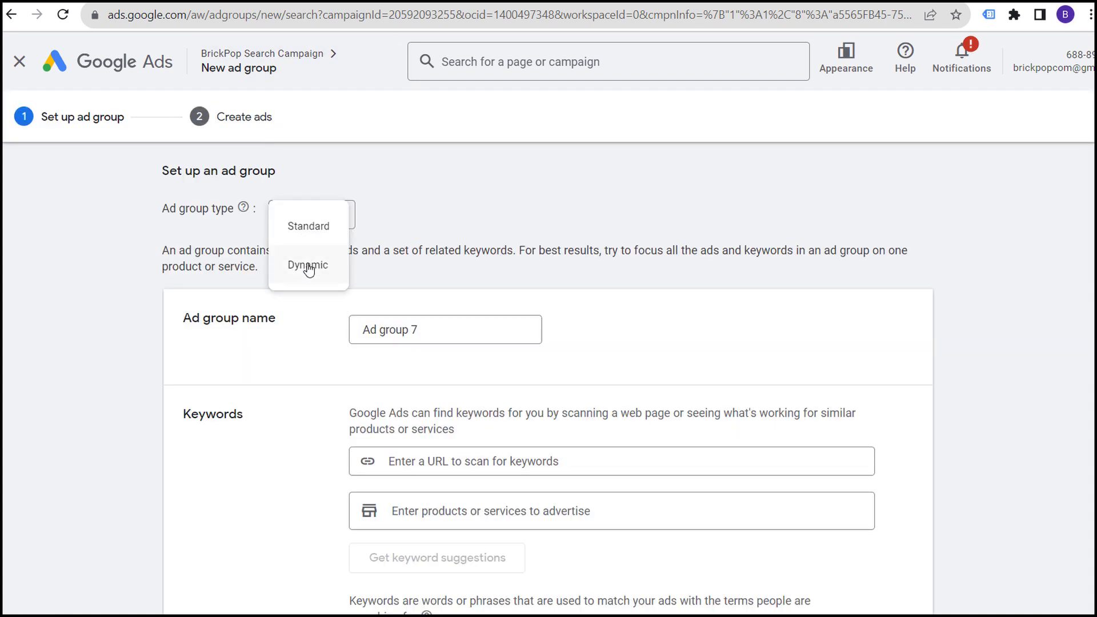
click(309, 266)
click(721, 358)
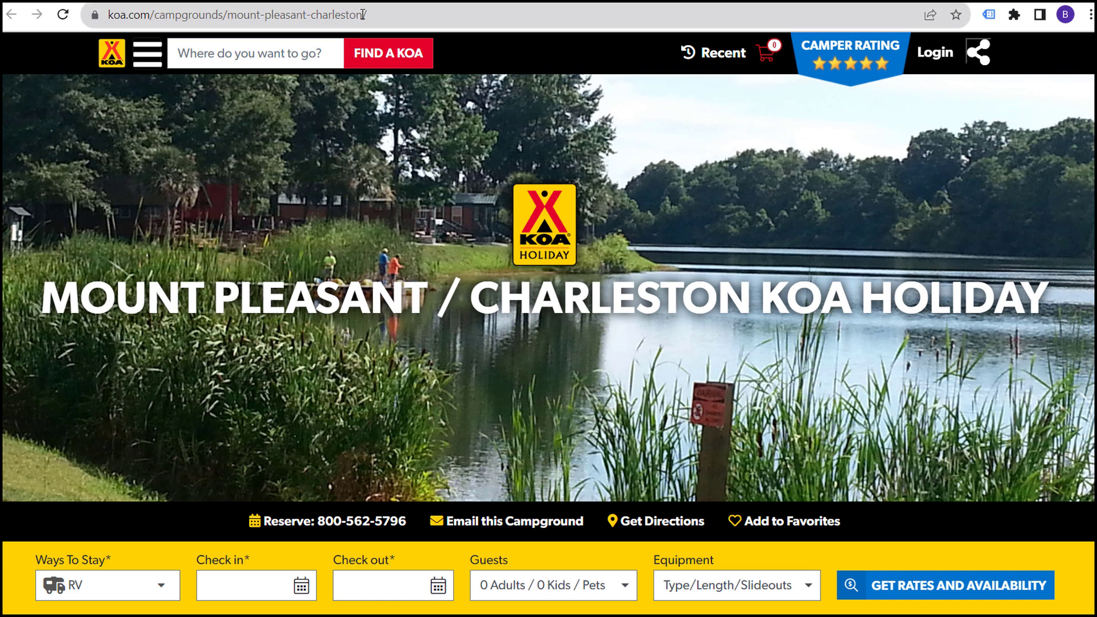
Copy mount-pleasant-charleston from the KOA campground page's URL and add it as a URL contains target rule in the new ad group.
drag(363, 14, 227, 14)
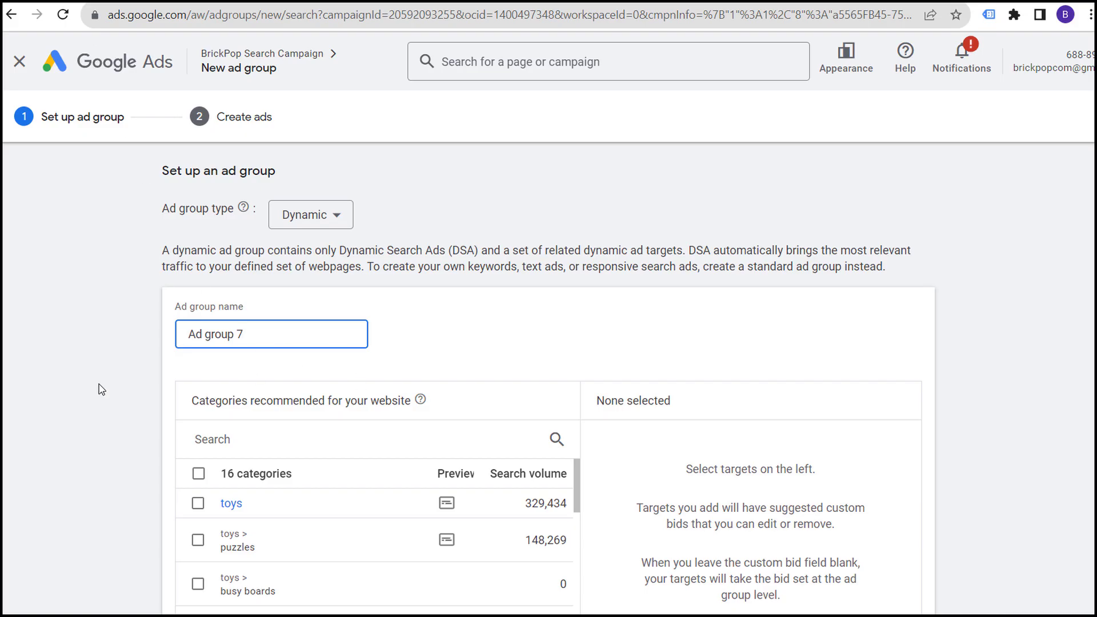
scroll(324, 372, down, 3)
click(554, 492)
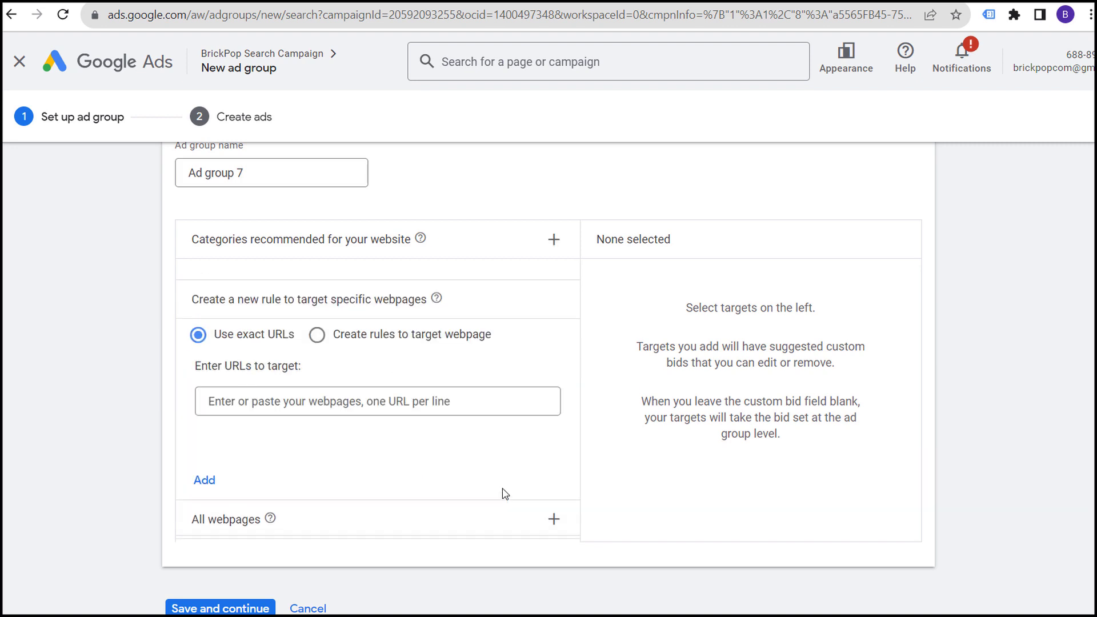
click(316, 310)
click(409, 347)
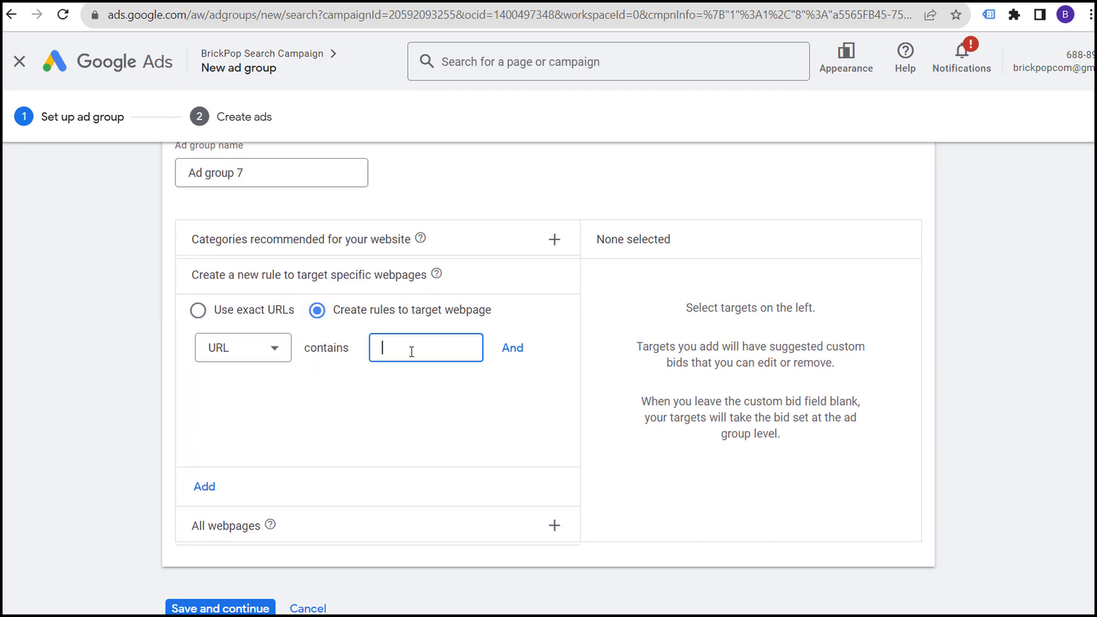
key(ctrl+v)
click(206, 495)
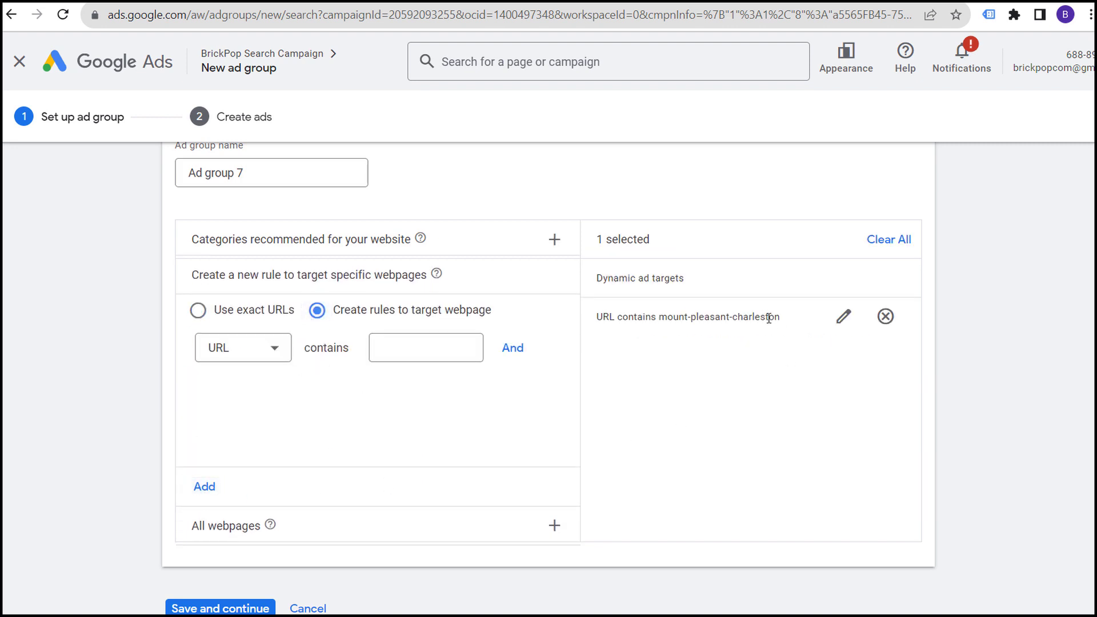
Discard the unsaved ad group with the mount-pleasant-charleston rule and leave its setup.
drag(769, 316, 642, 316)
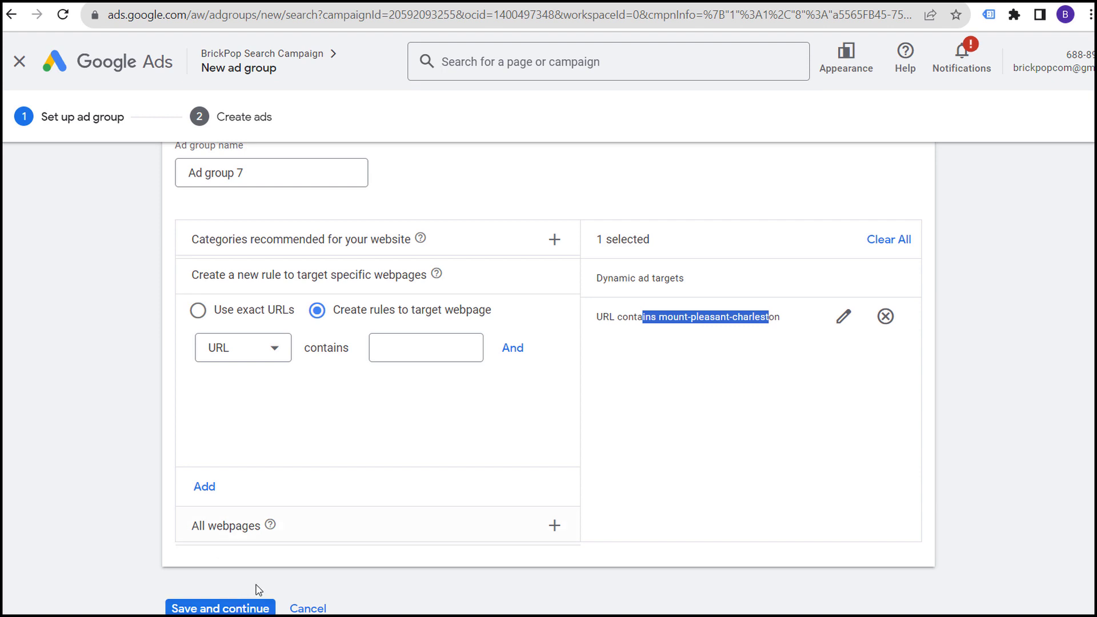
click(309, 609)
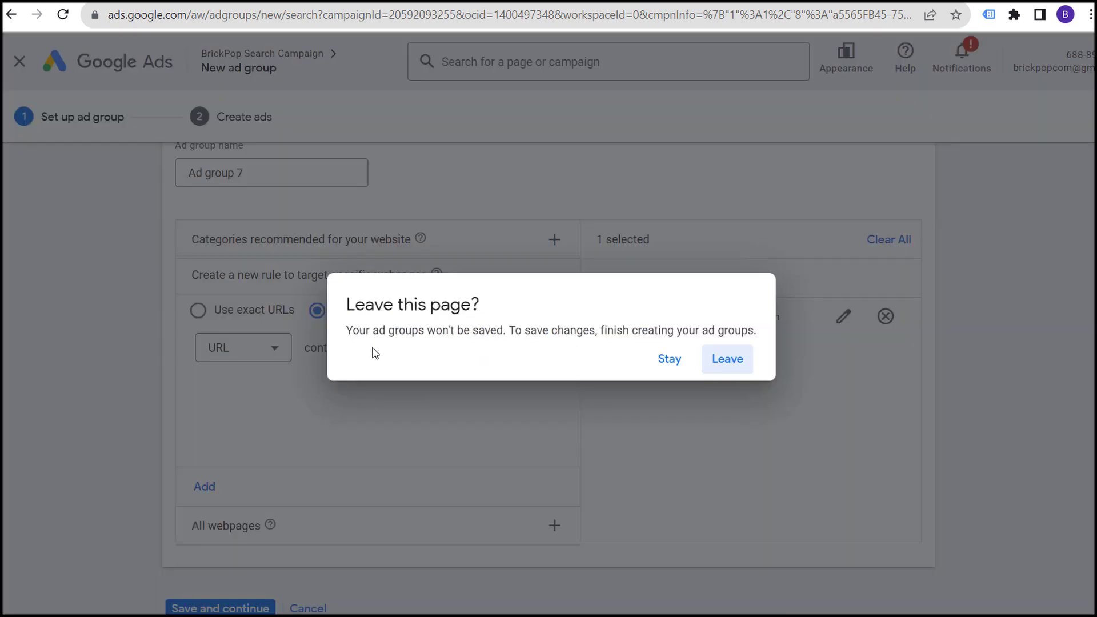
click(726, 361)
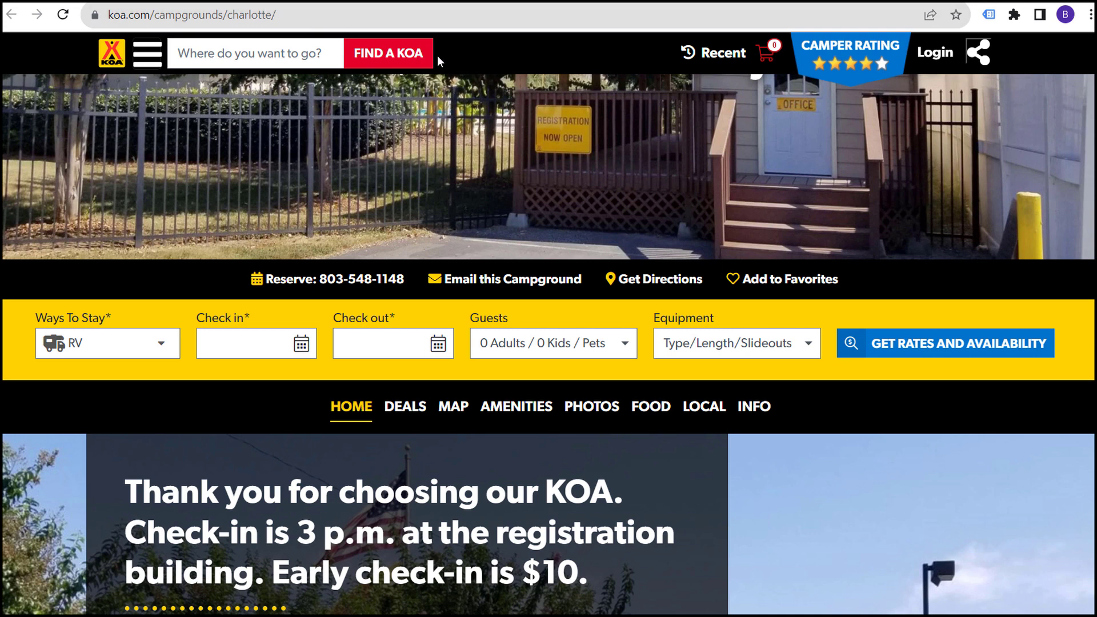
Examine the charlotte segment in the KOA campground page's URL as another possible target.
drag(272, 14, 229, 13)
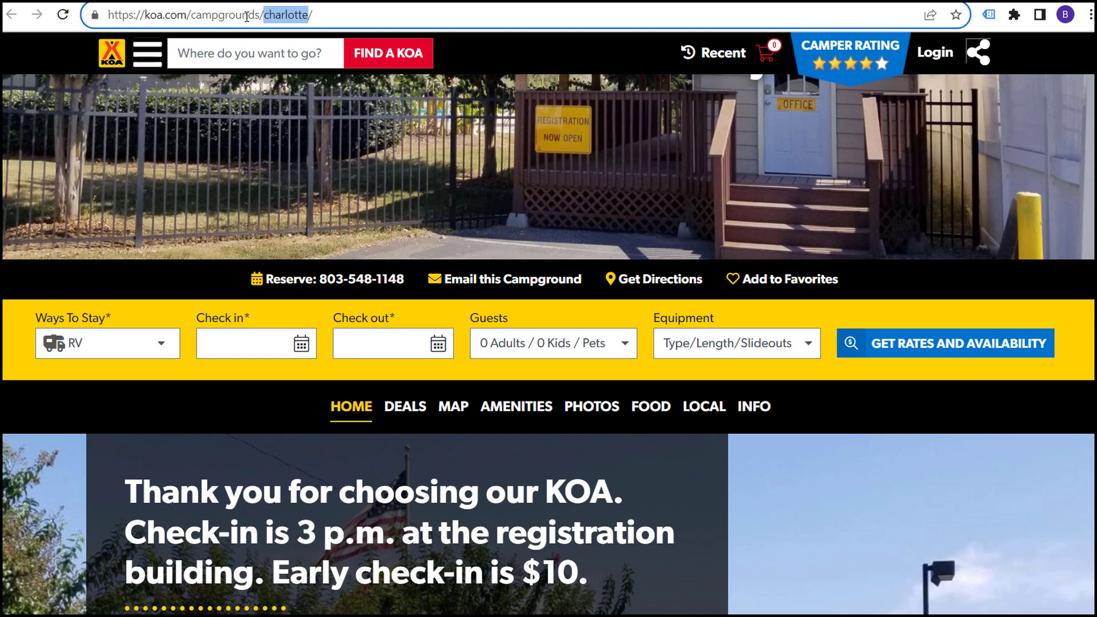
click(287, 14)
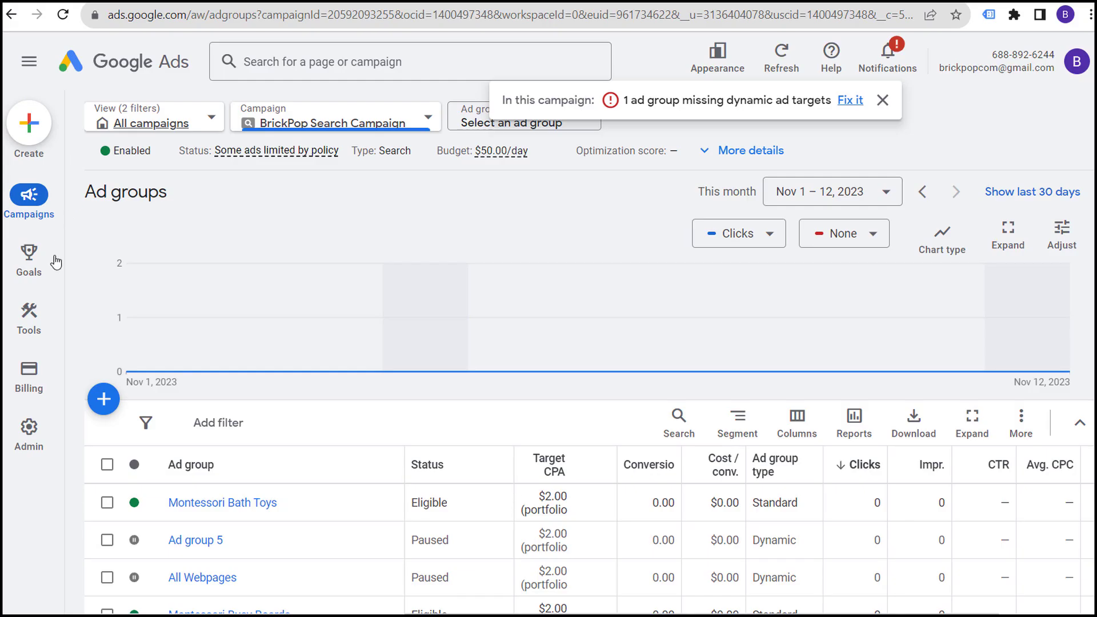
Return to Google Ads, open the campaign's dynamic ad targets and review the listed targets.
mouse_move(26, 205)
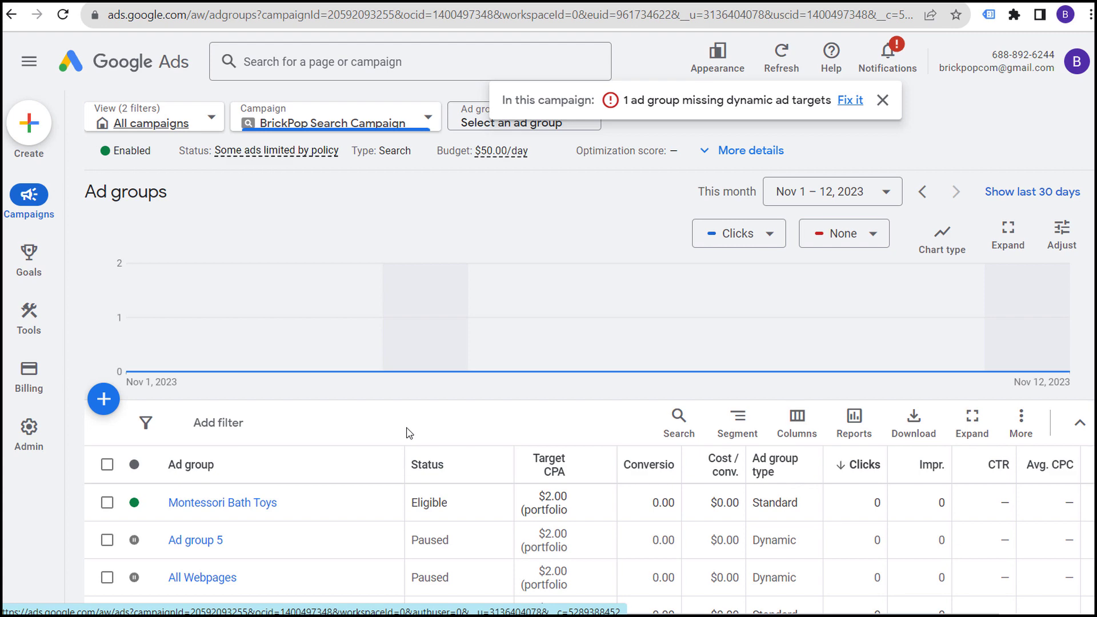
scroll(409, 433, down, 3)
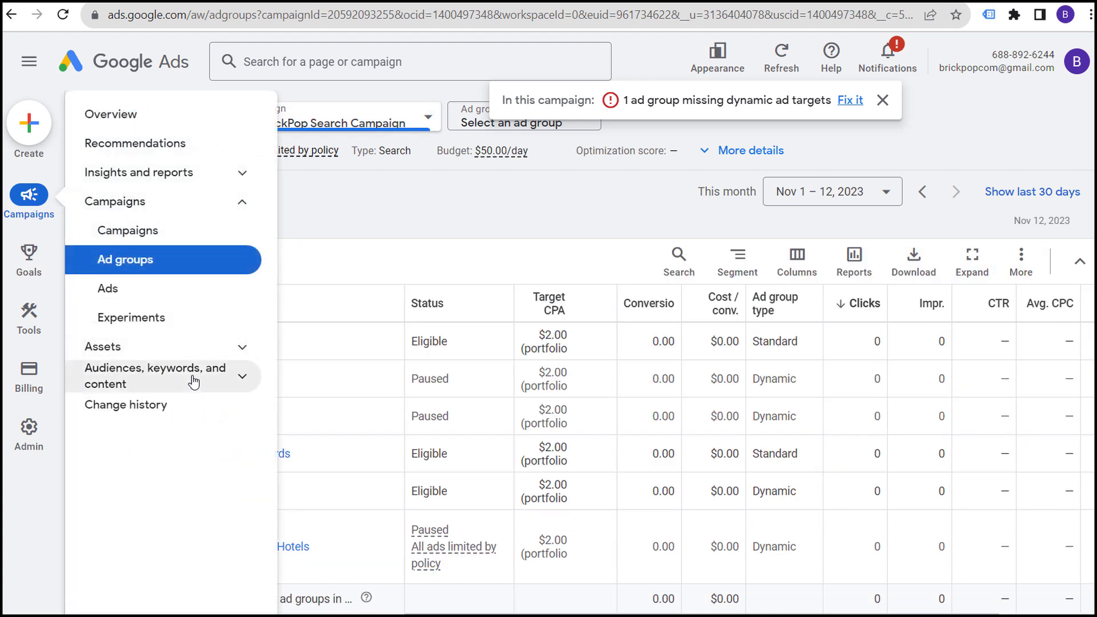
click(195, 382)
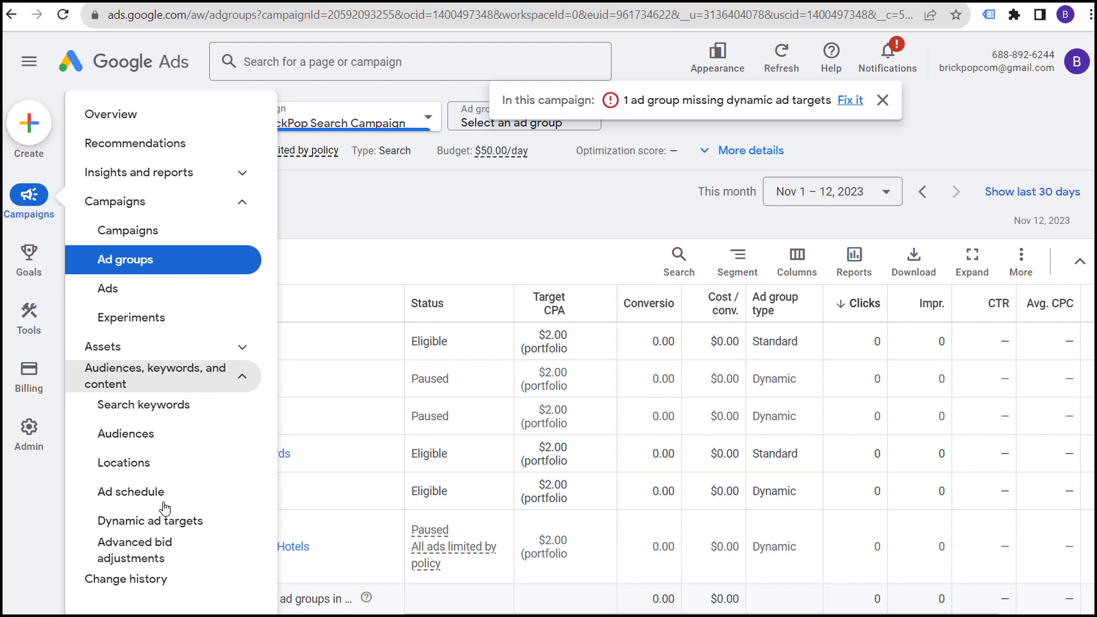
click(180, 520)
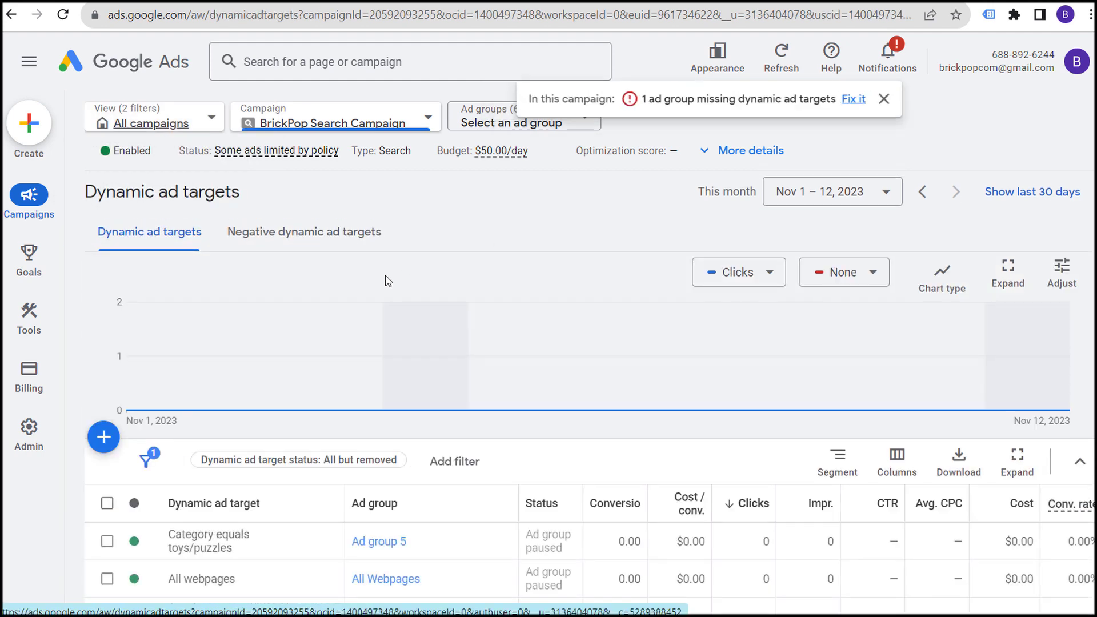
scroll(312, 446, down, 3)
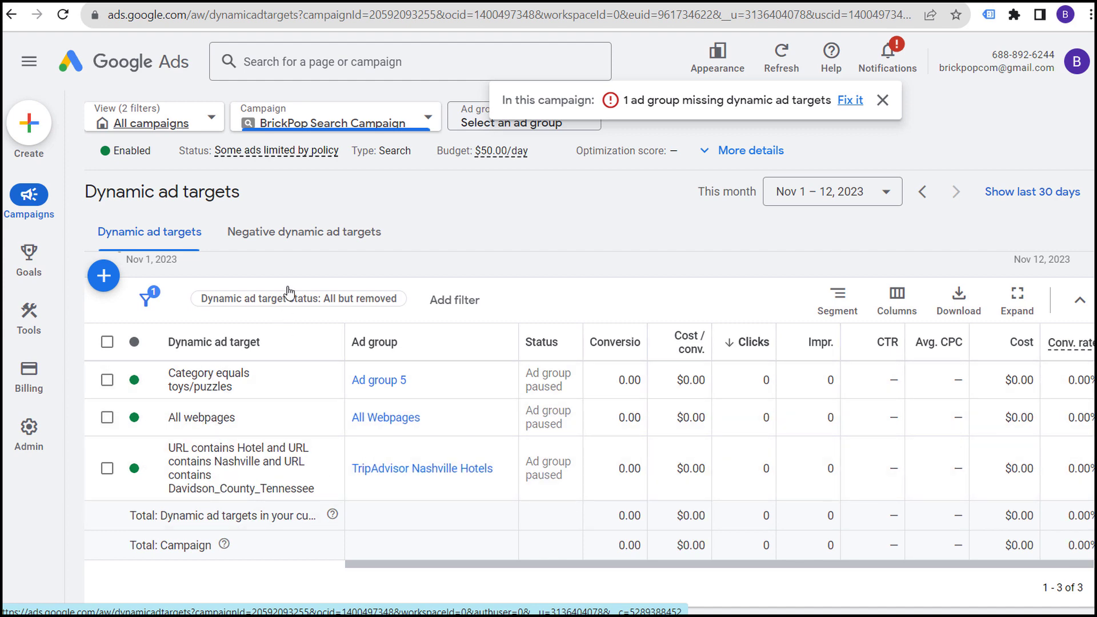
Start a negative dynamic ad target at Campaign level, using rules to target webpages instead of exact URLs.
click(321, 237)
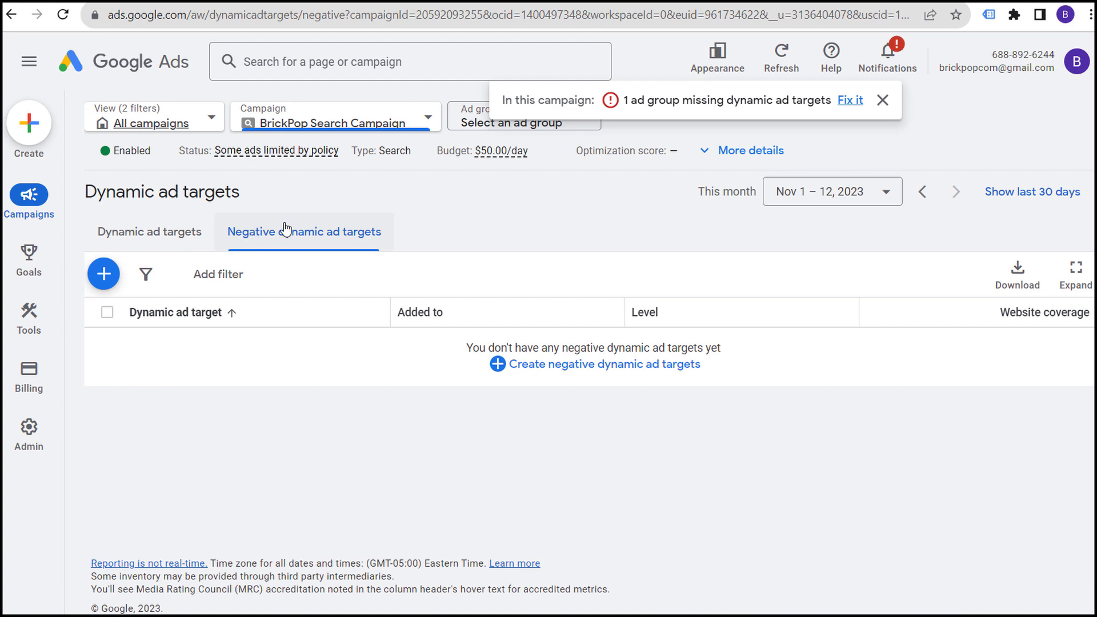
click(601, 366)
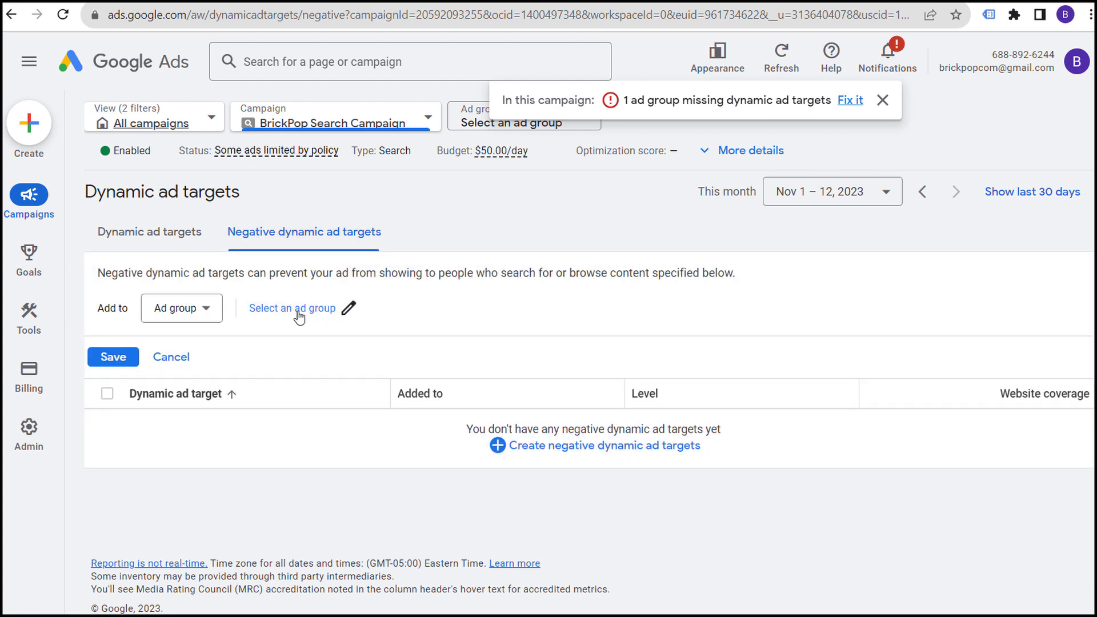
click(204, 311)
click(191, 325)
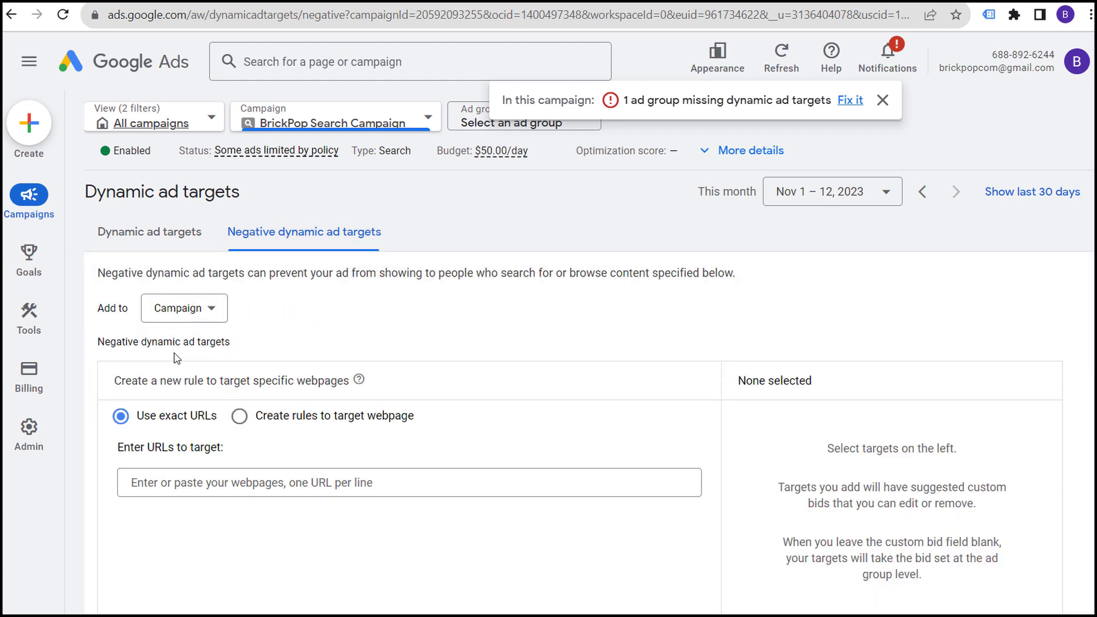
scroll(405, 354, down, 3)
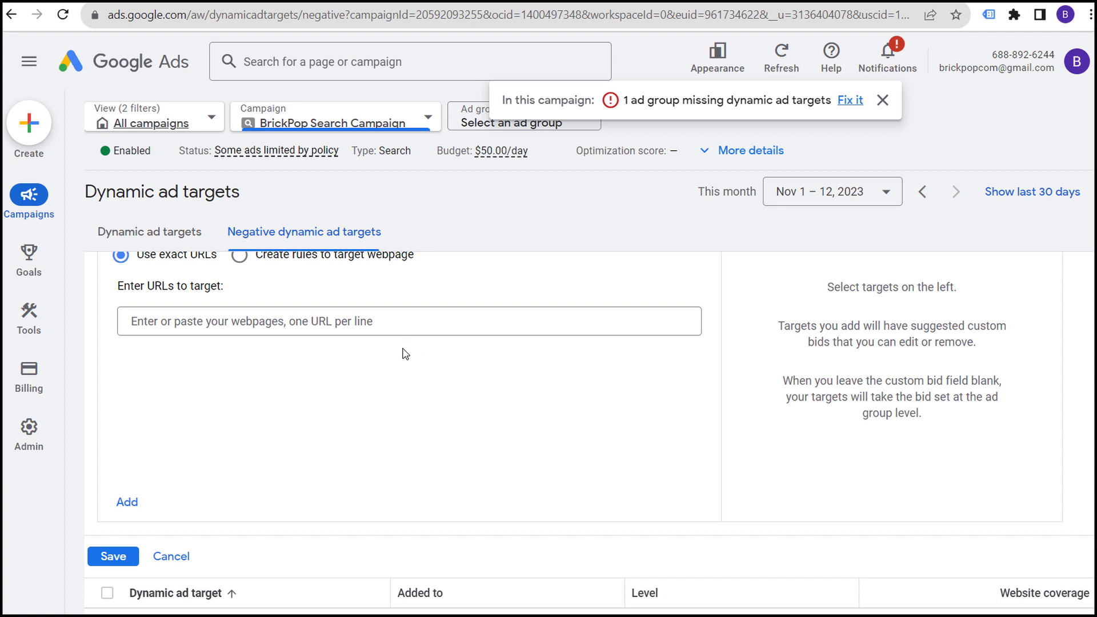
click(239, 258)
scroll(295, 370, up, 2)
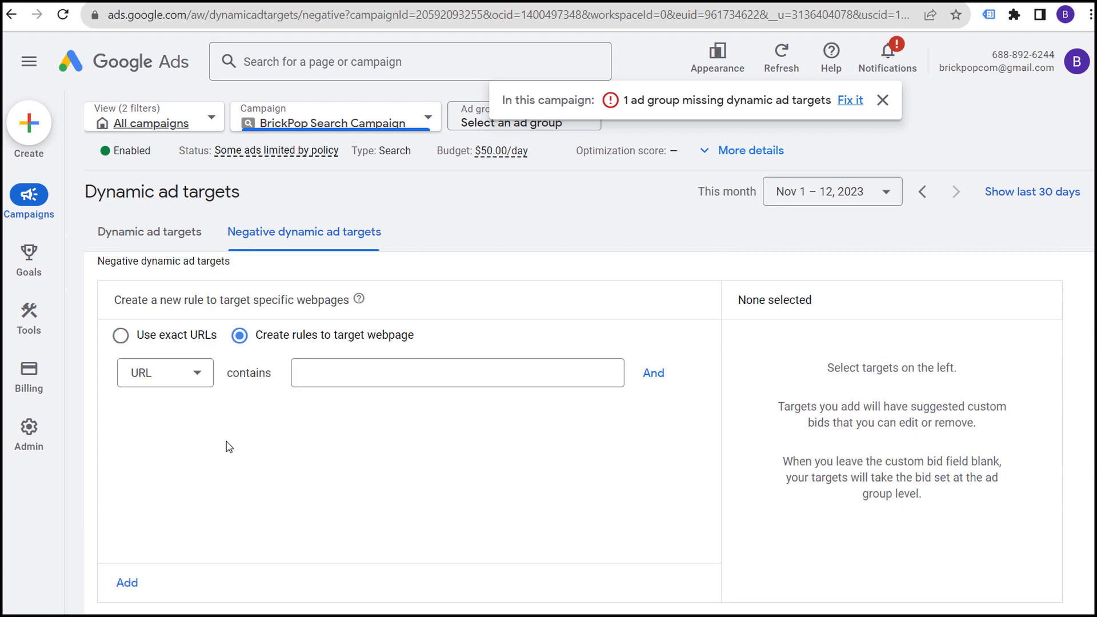
Copy attractions from the Myrtle Beach KOA attractions page's URL and add it as a negative URL contains rule.
click(380, 370)
click(526, 6)
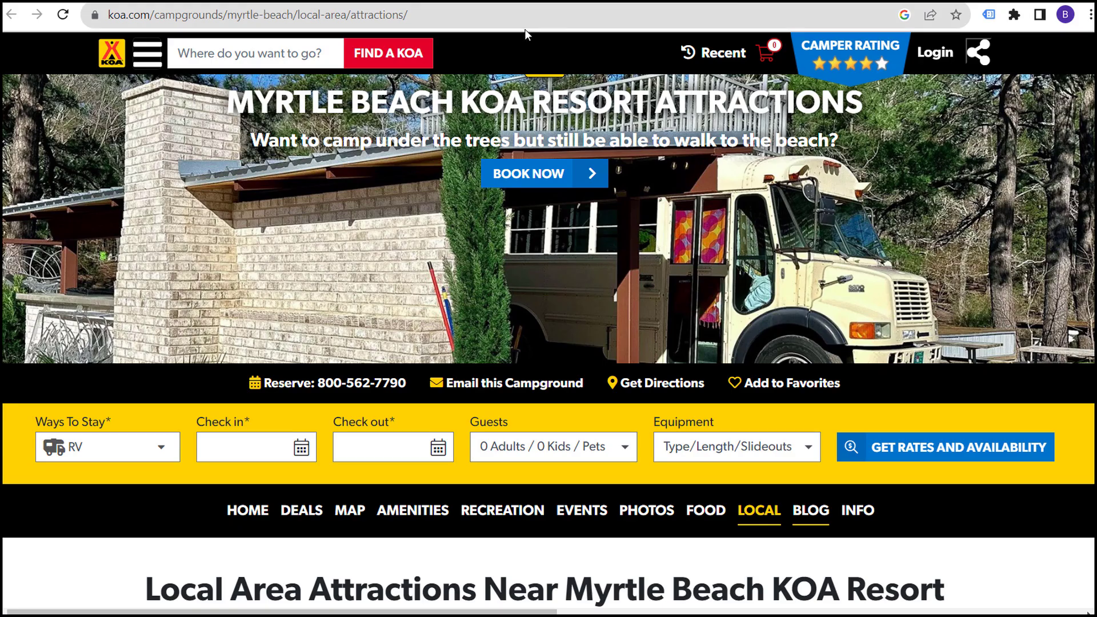
click(383, 16)
double_click(403, 15)
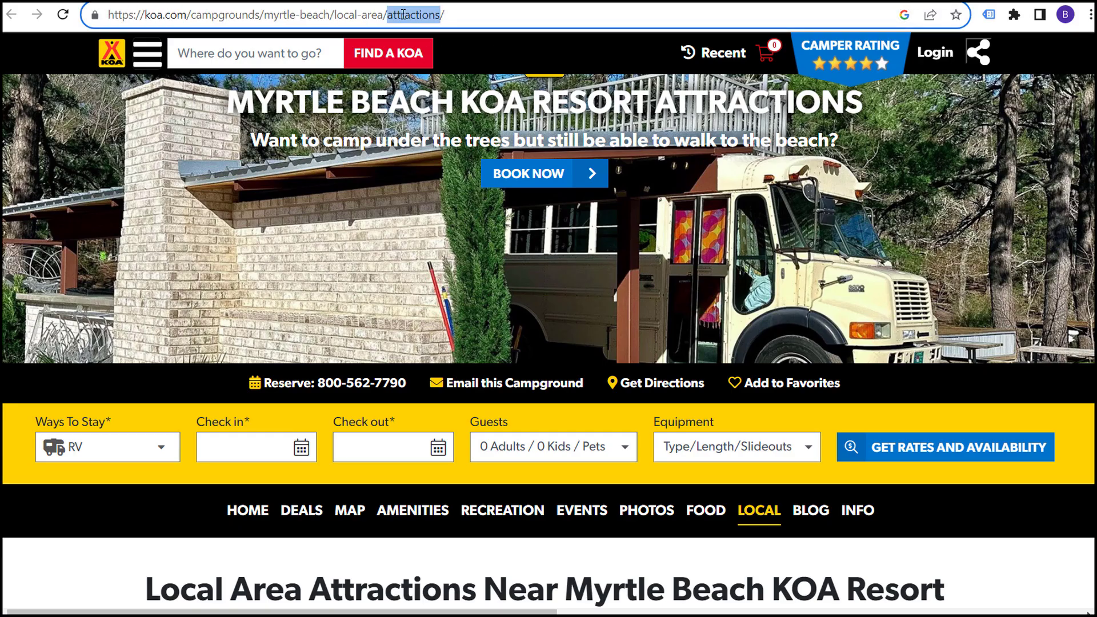
key(ctrl+c)
click(81, 2)
key(ctrl+v)
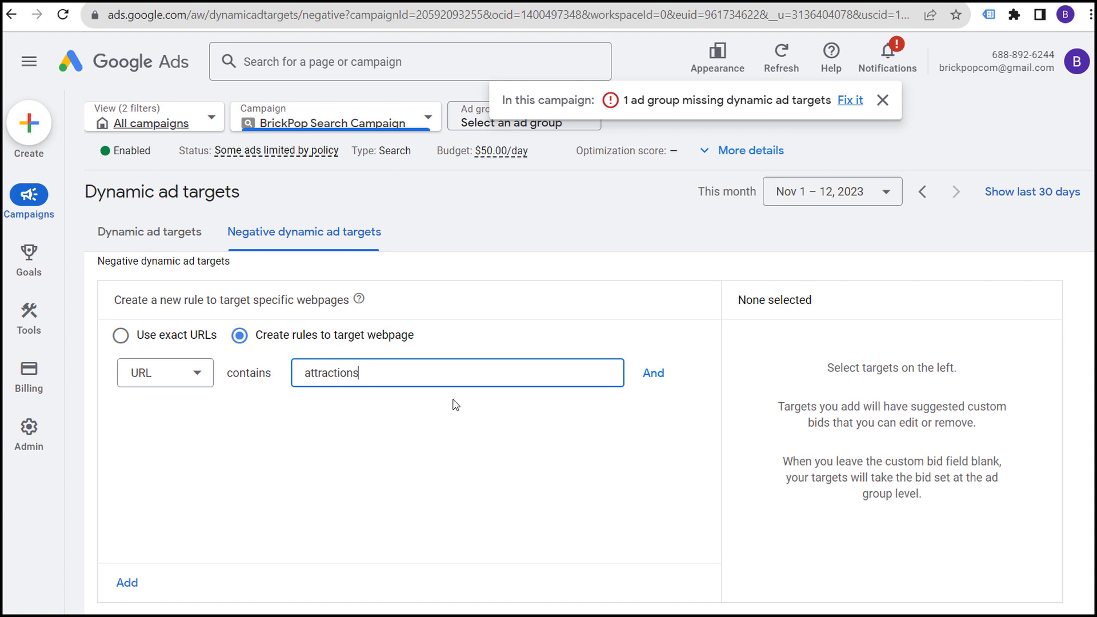
click(127, 582)
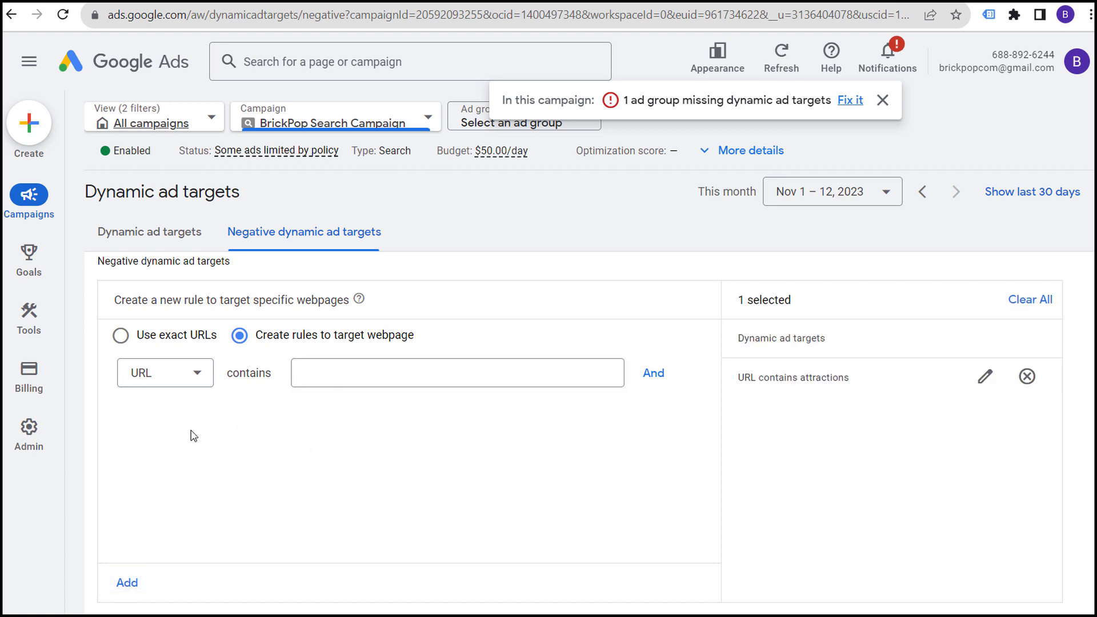
Copy blog from the Myrtle Beach KOA blog page's URL and add it as a negative URL contains rule.
click(82, 3)
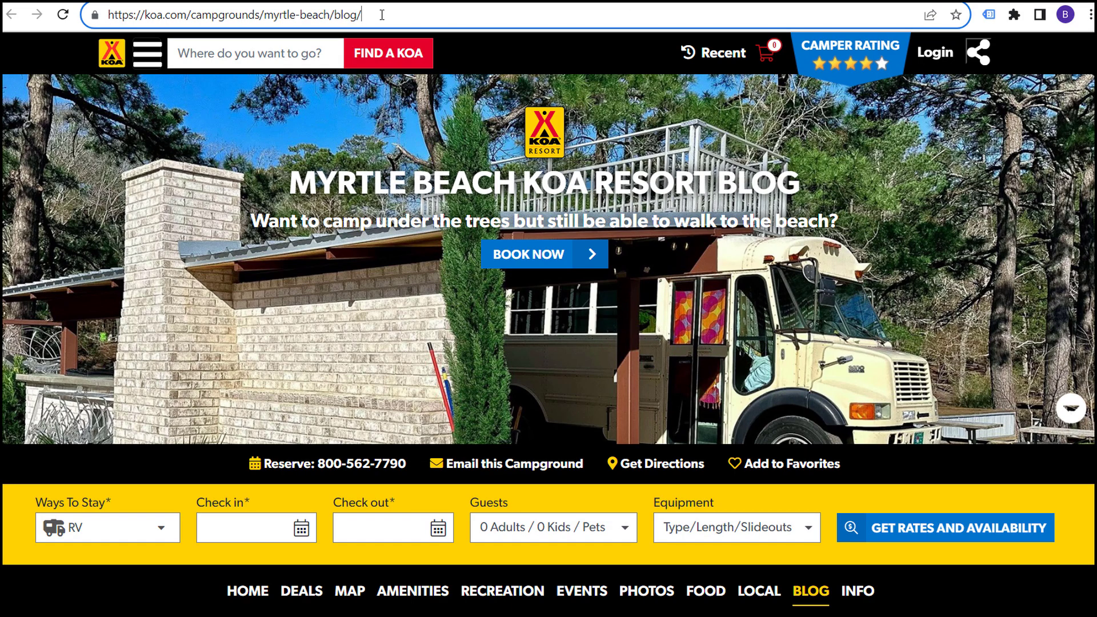
double_click(345, 15)
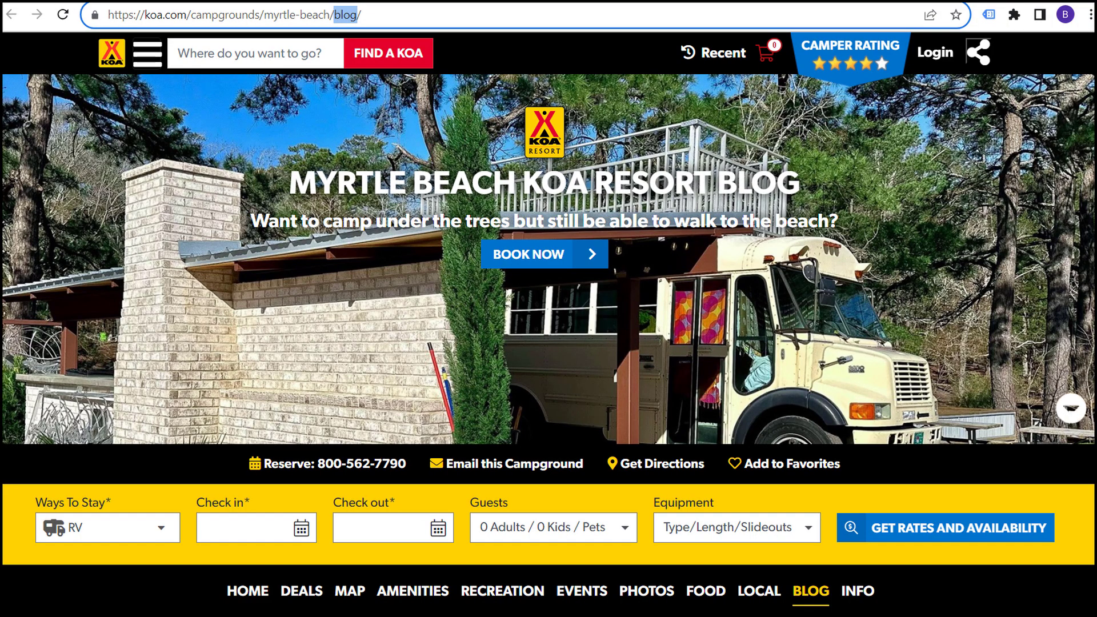
click(82, 2)
click(384, 386)
key(ctrl+v)
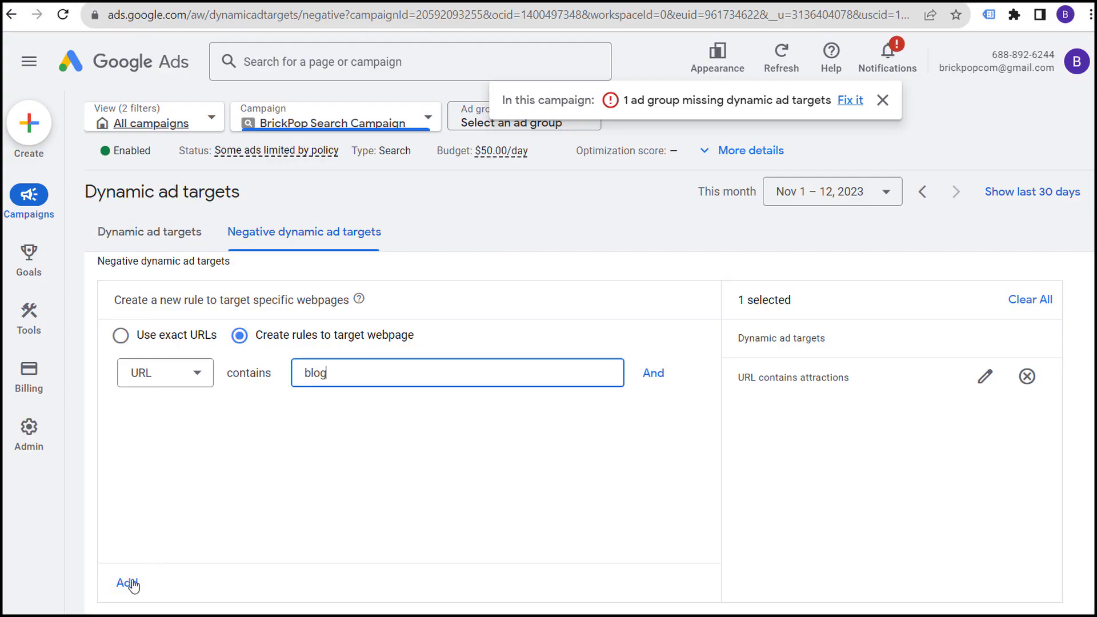
click(126, 582)
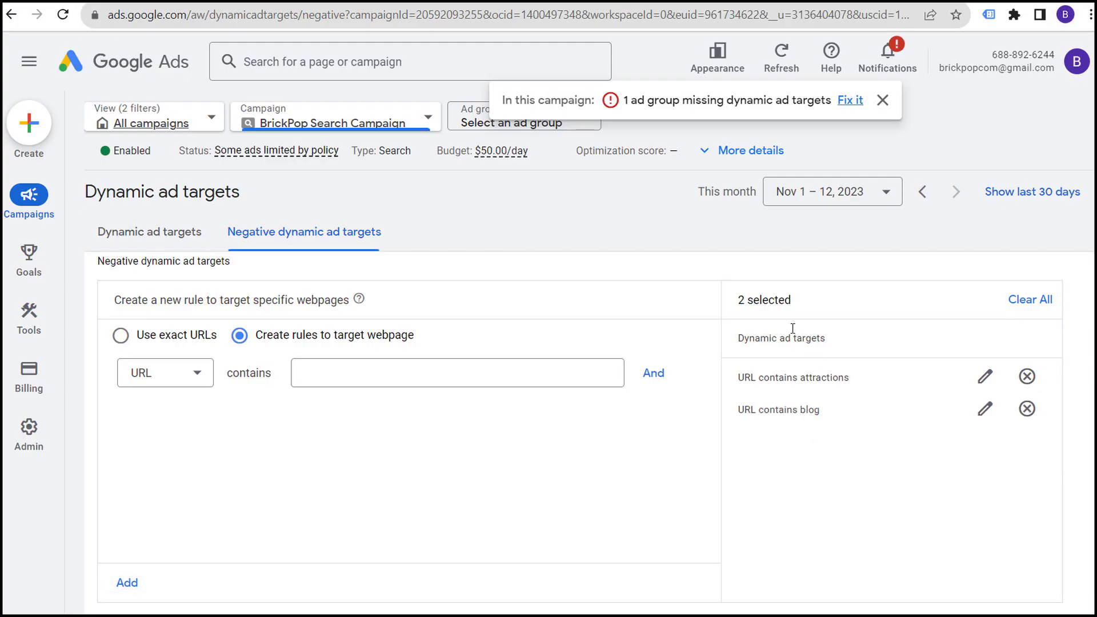
Examine the URLs of the Myrtle Beach KOA tent sites, main campground and lodging pages as candidates for targeting.
click(82, 3)
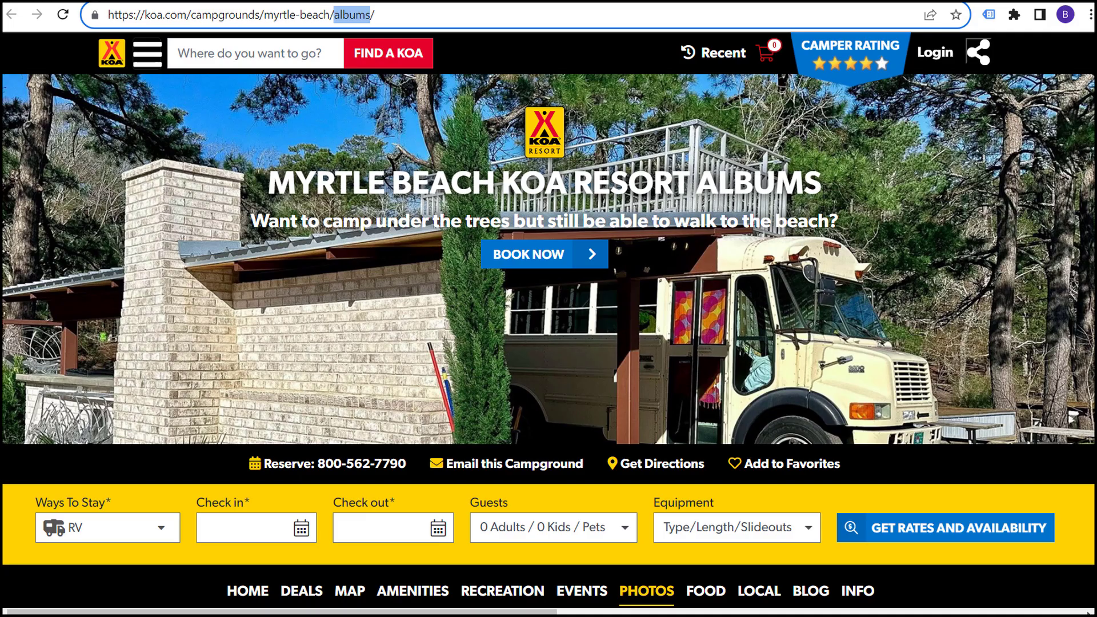
key(ctrl+Tab)
key(ctrl+Tab)
key(ctrl+Tab)
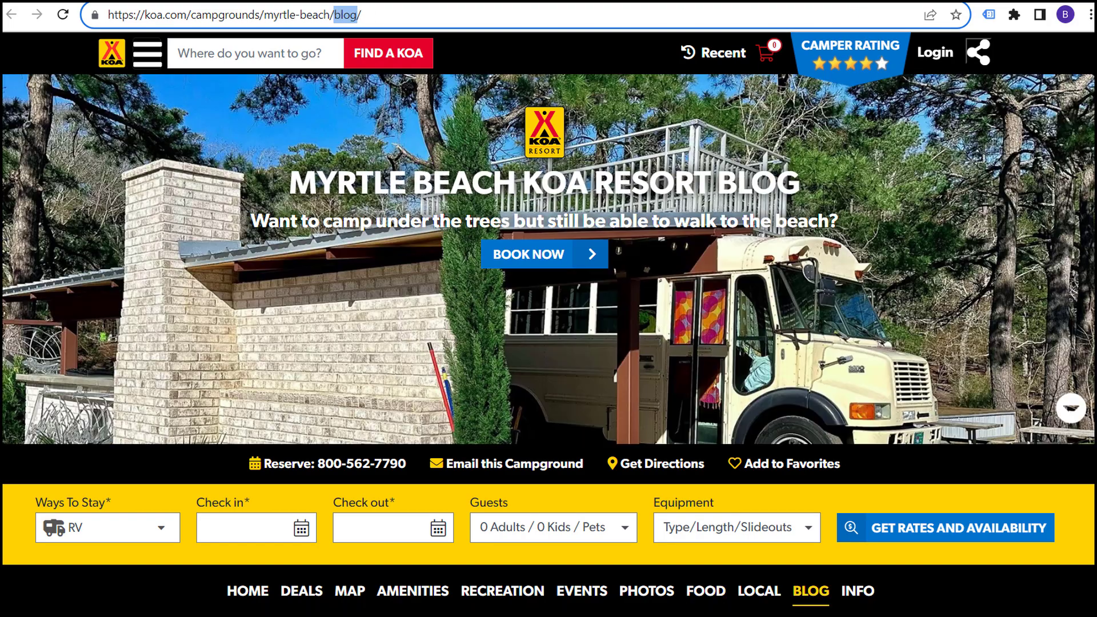
key(ctrl+Tab)
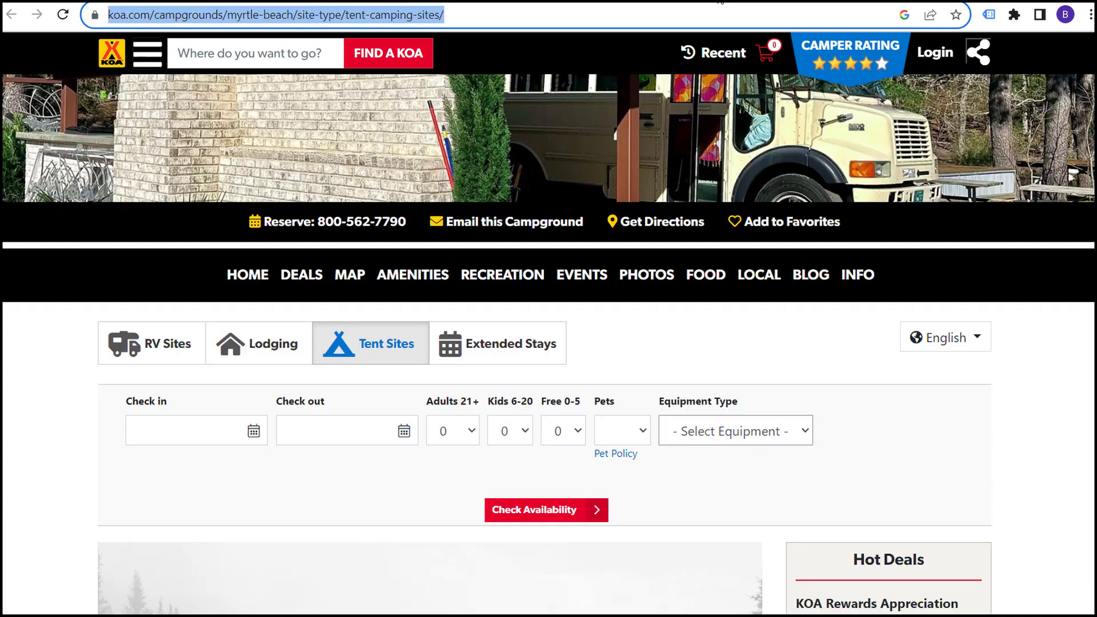
click(321, 14)
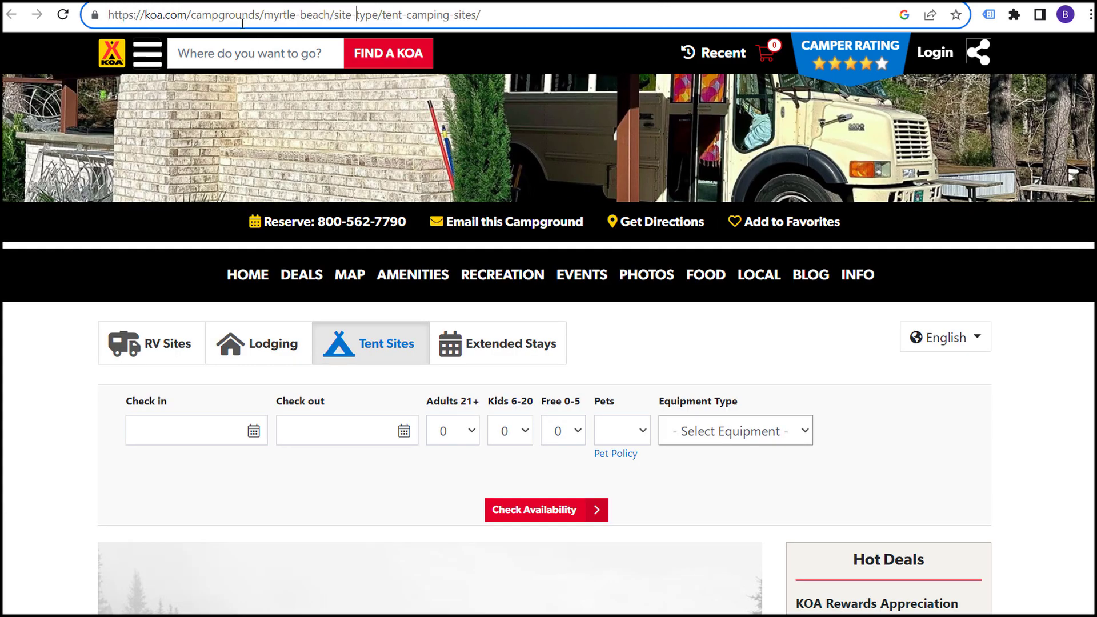
drag(263, 17, 327, 21)
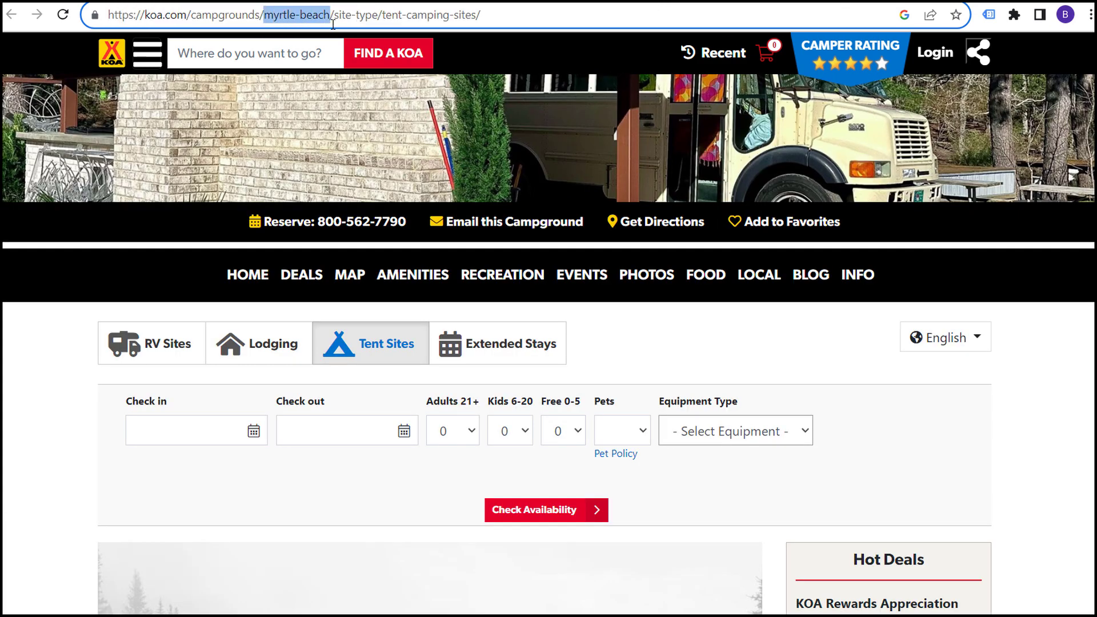
click(354, 22)
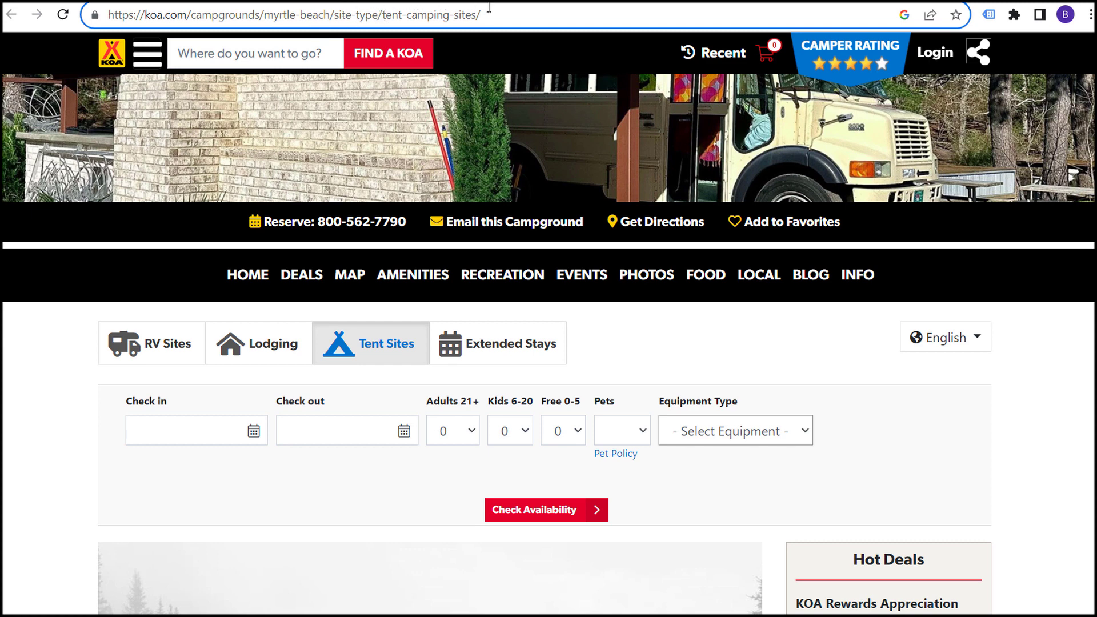
triple_click(417, 14)
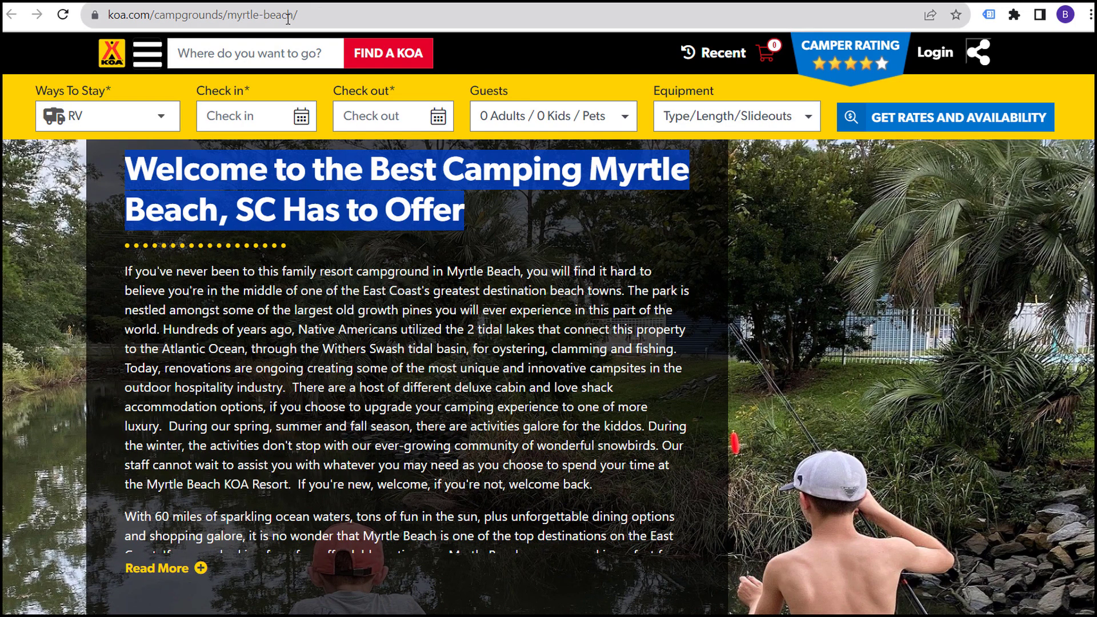
triple_click(288, 17)
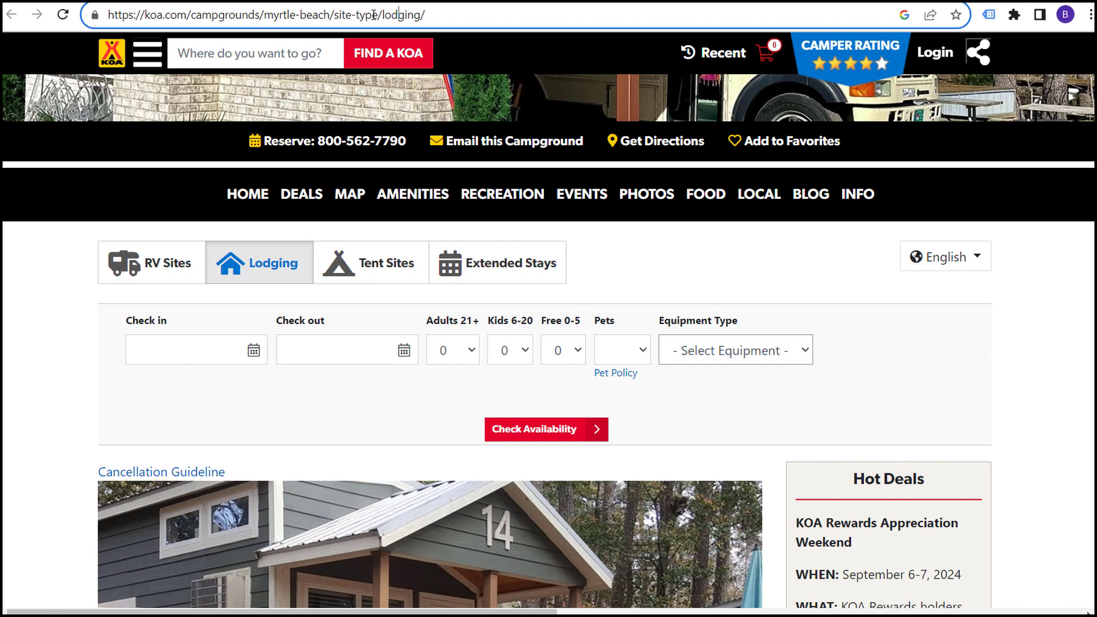
triple_click(371, 15)
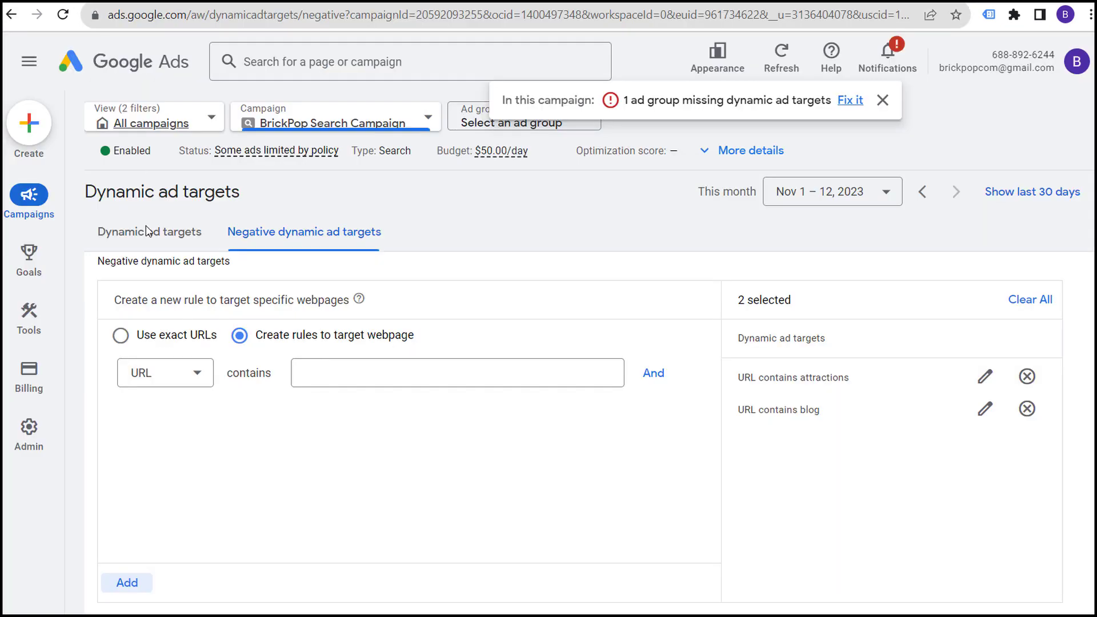
Discard the unsaved negative dynamic ad targets and open the Myrtle Beach ad group from the campaign's ad groups.
scroll(206, 406, down, 1)
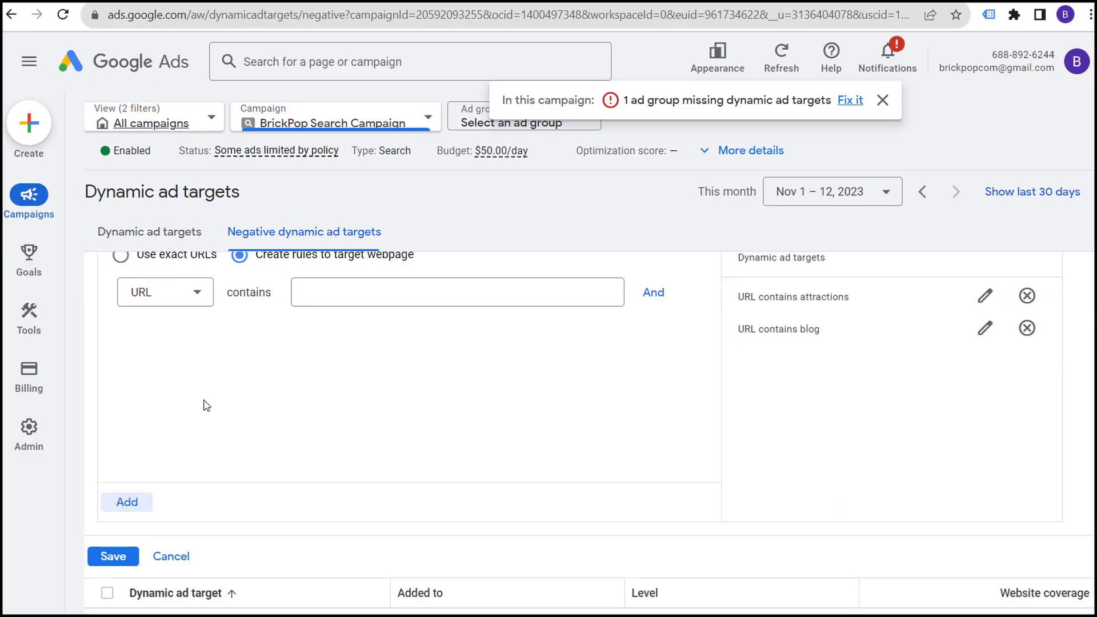
click(169, 555)
mouse_move(39, 203)
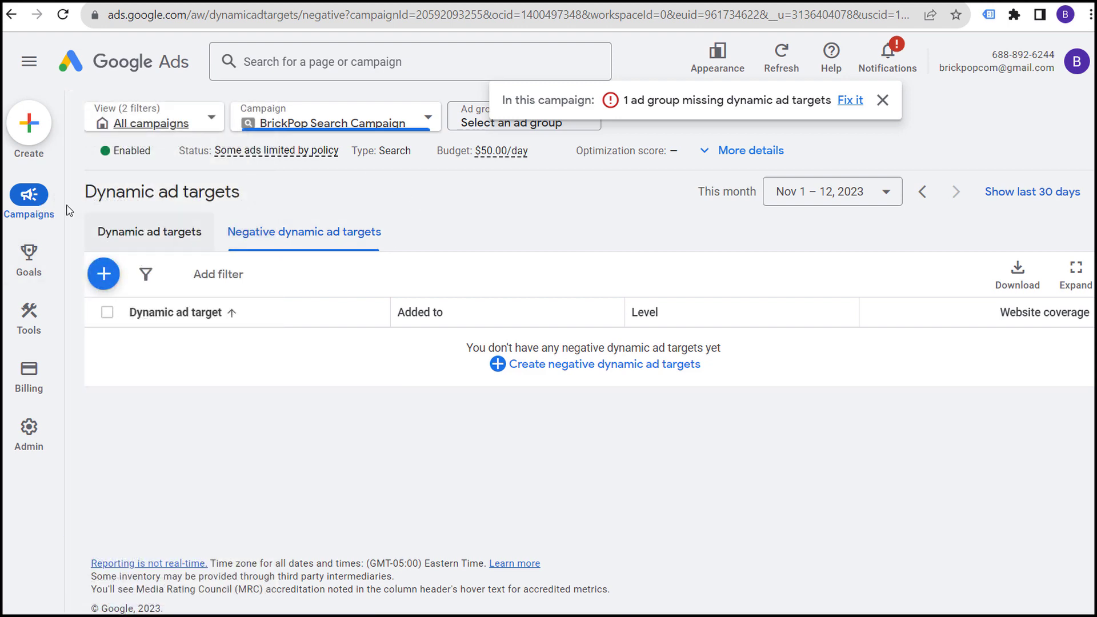
mouse_move(52, 229)
click(143, 260)
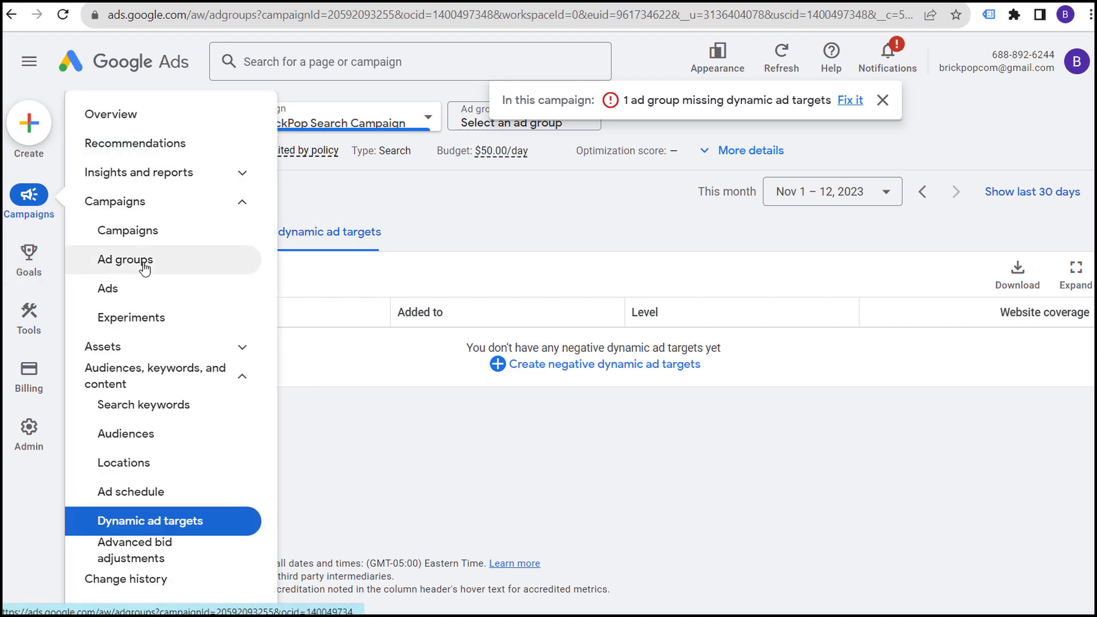
scroll(309, 545, down, 2)
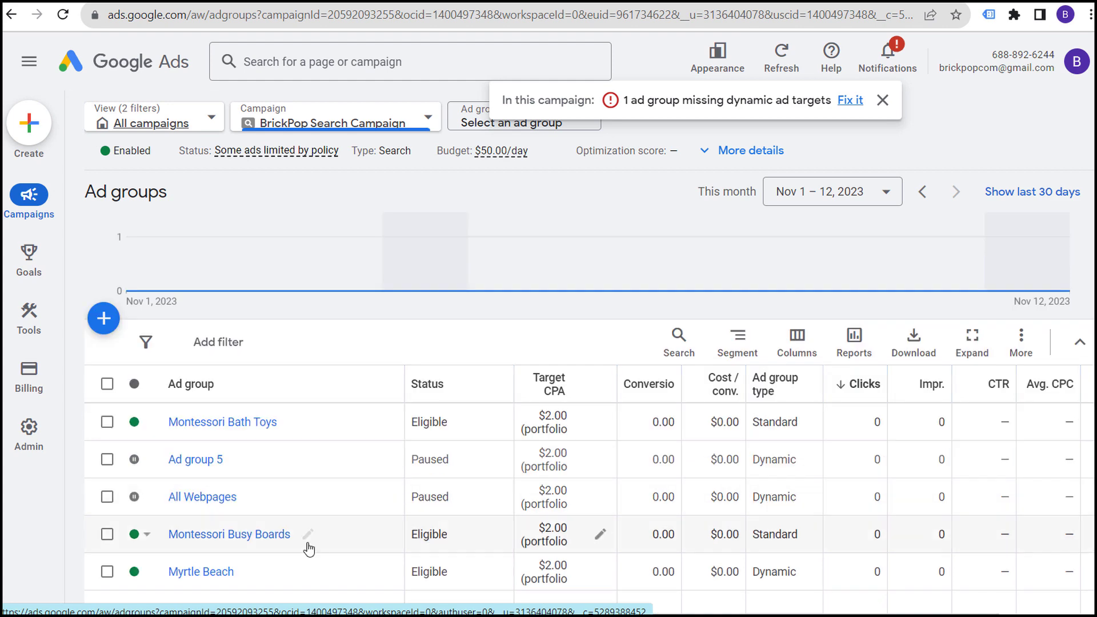
scroll(205, 554, down, 2)
click(208, 490)
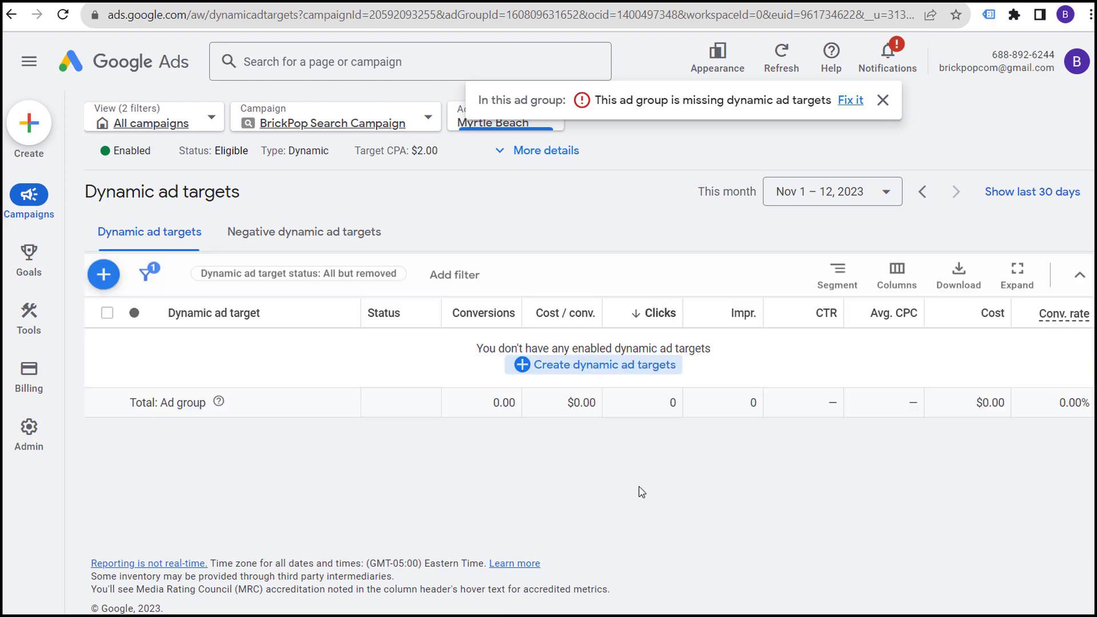
Start a dynamic ad target for specific webpages in the Myrtle Beach ad group.
click(636, 491)
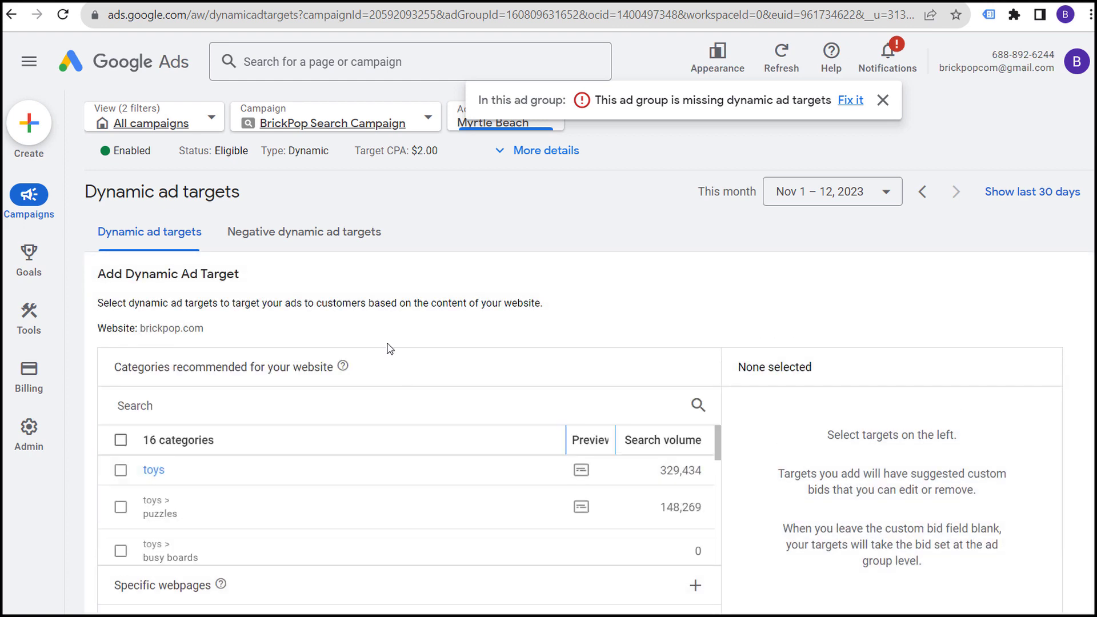
scroll(400, 346, down, 3)
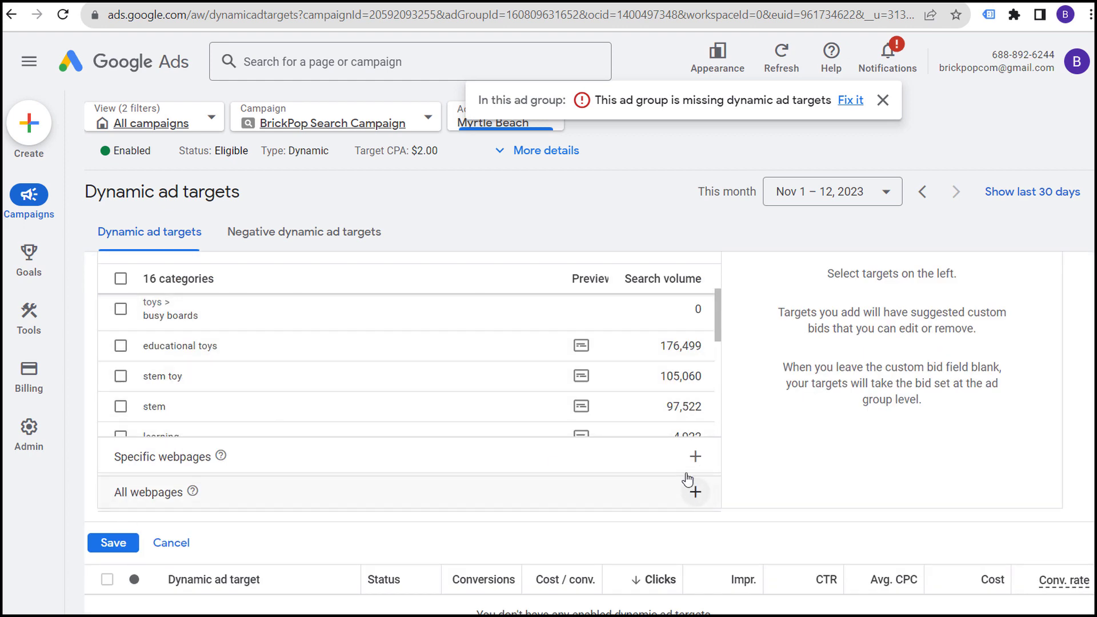
click(695, 456)
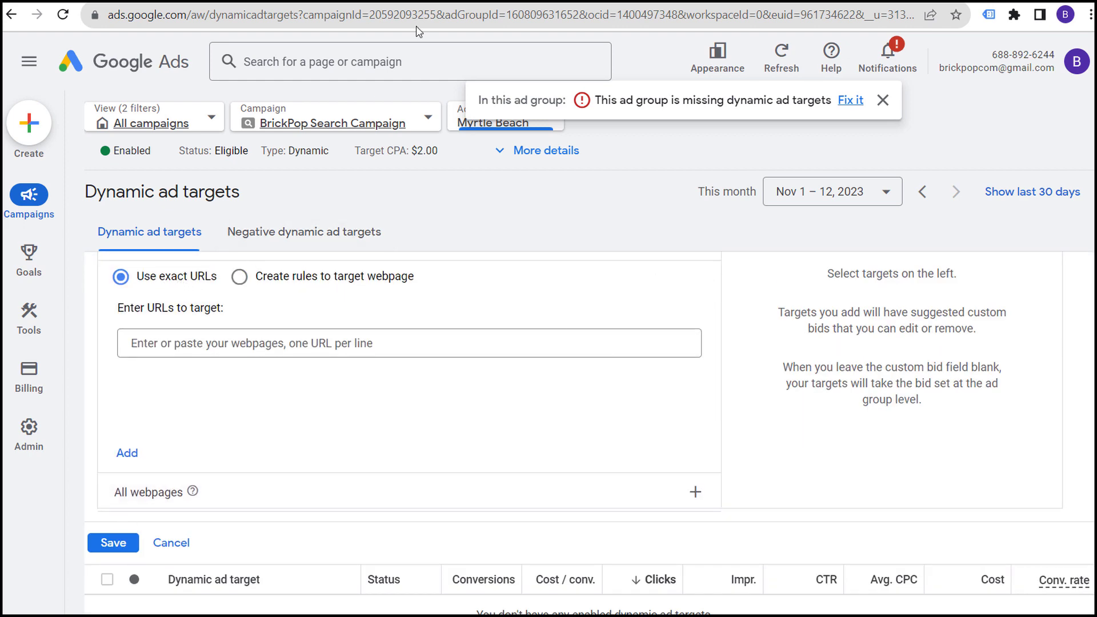
key(ctrl+Tab)
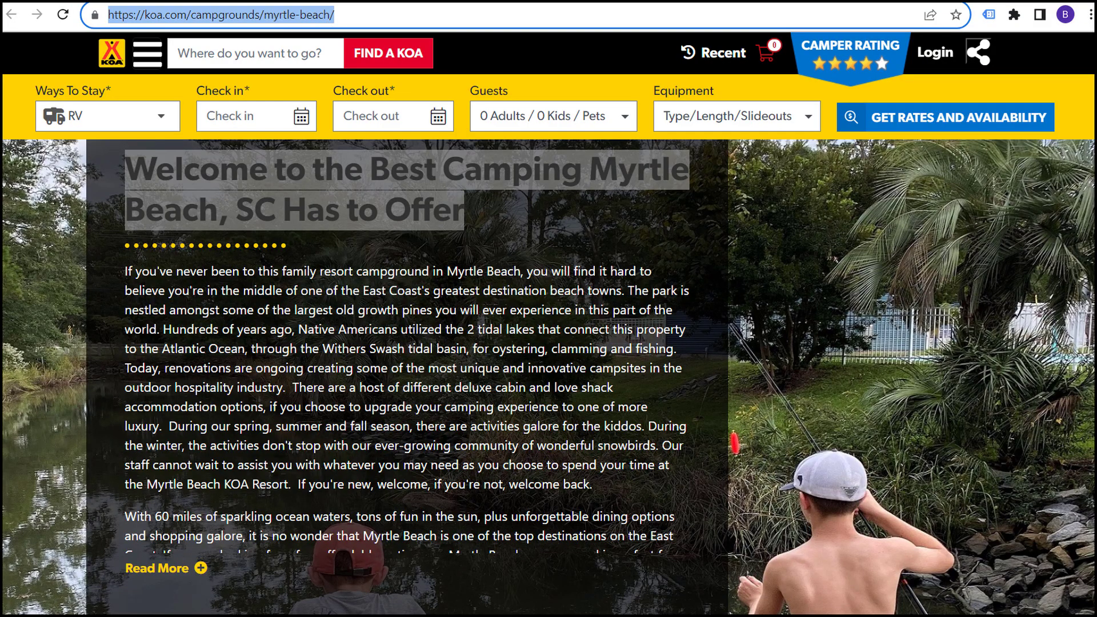
key(ctrl+c)
key(ctrl+Tab)
click(244, 350)
key(ctrl+v)
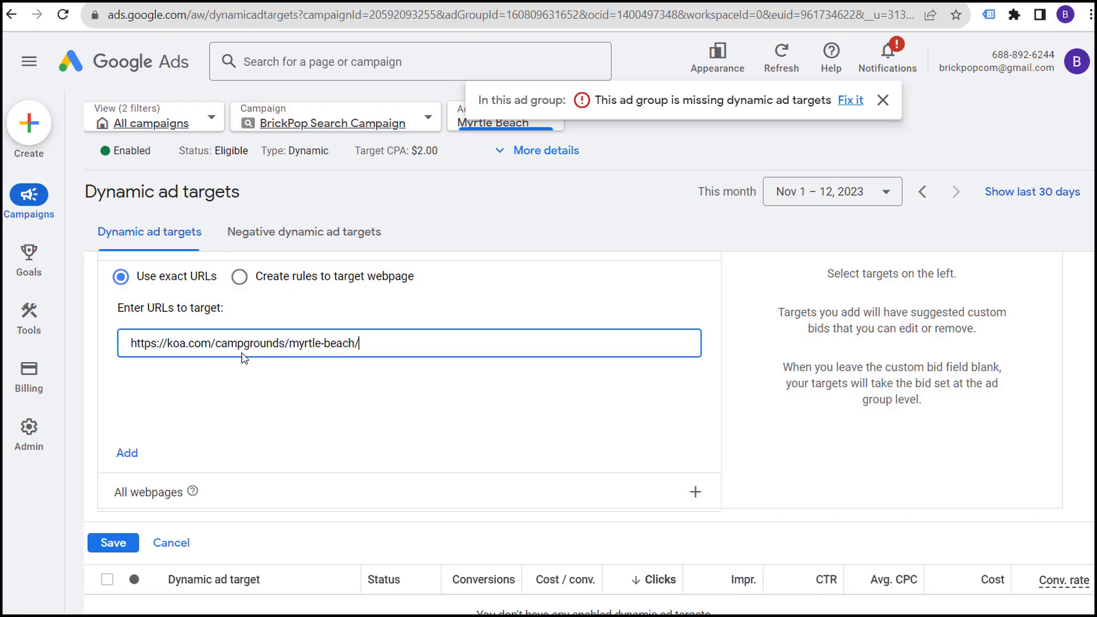
click(128, 453)
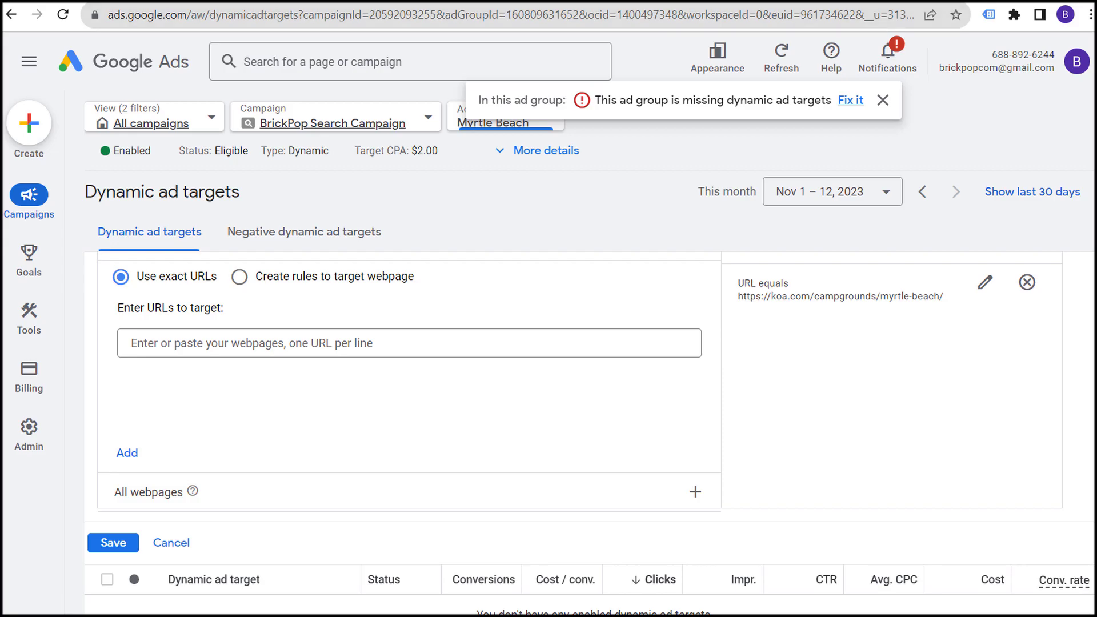
Copy another KOA page's URL, then discard the unsaved dynamic ad target for the Myrtle Beach ad group.
key(ctrl+Tab)
key(ctrl+c)
key(ctrl+Tab)
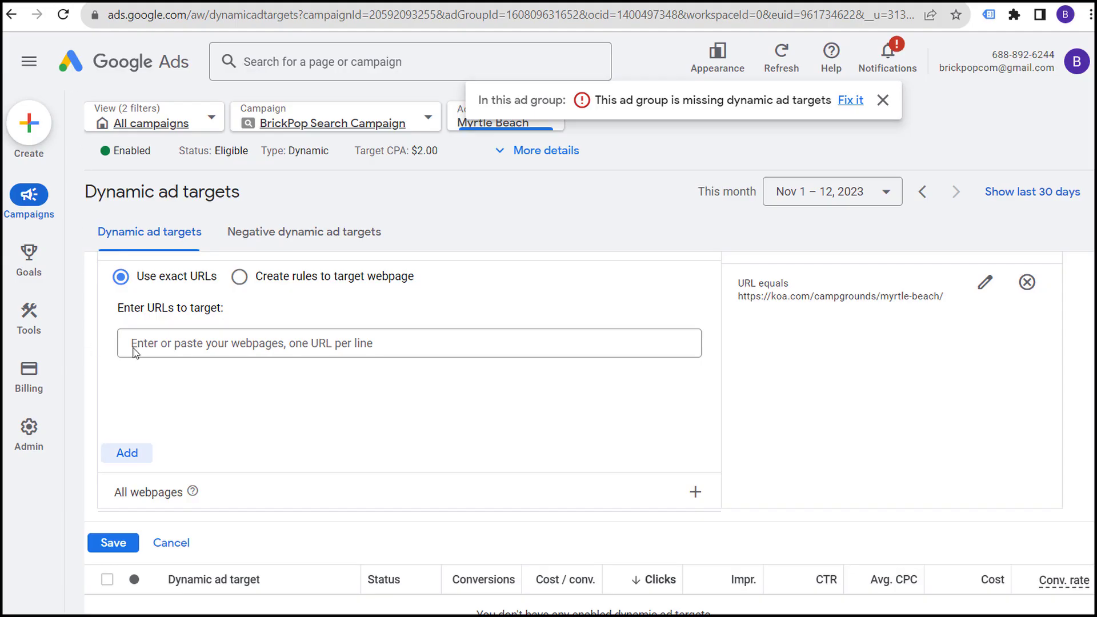
click(171, 542)
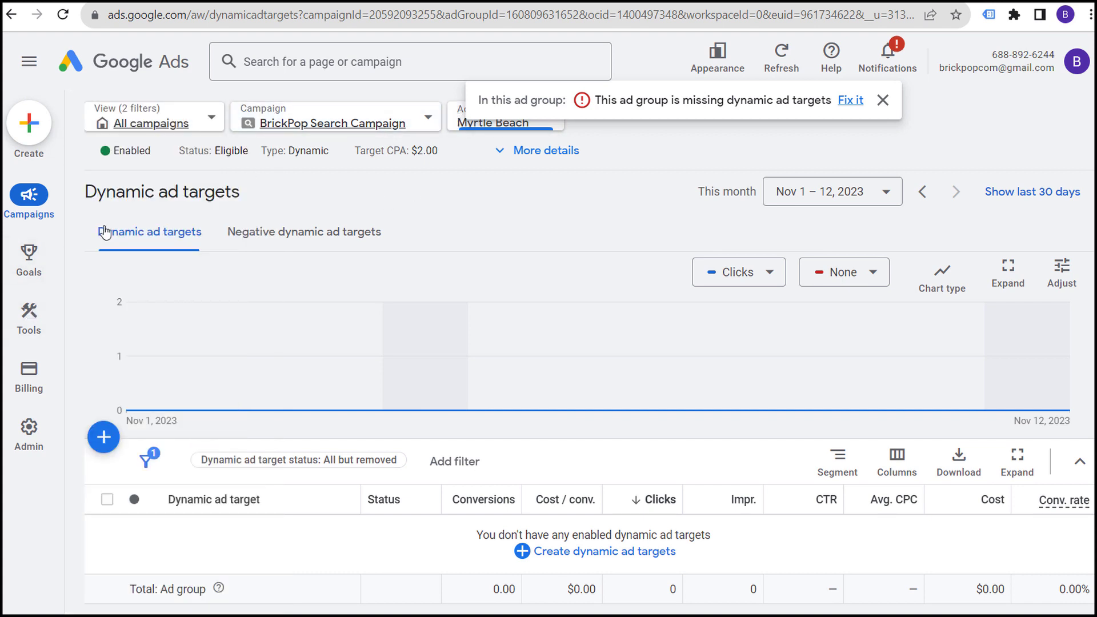
Open the assets report for the Myrtle Beach ad group.
mouse_move(5, 270)
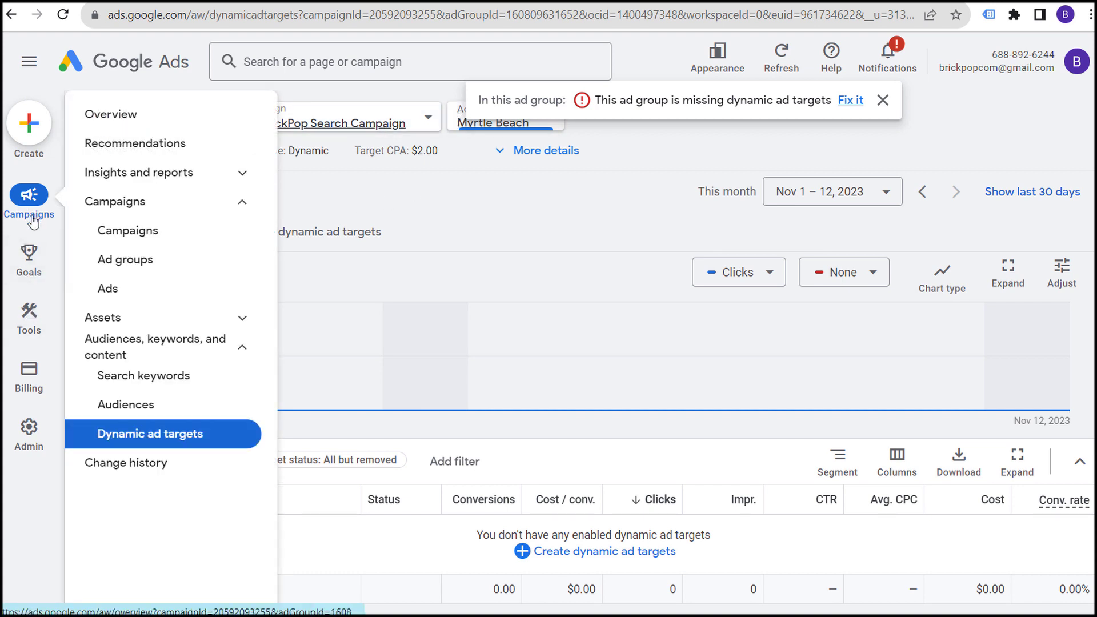
mouse_move(35, 214)
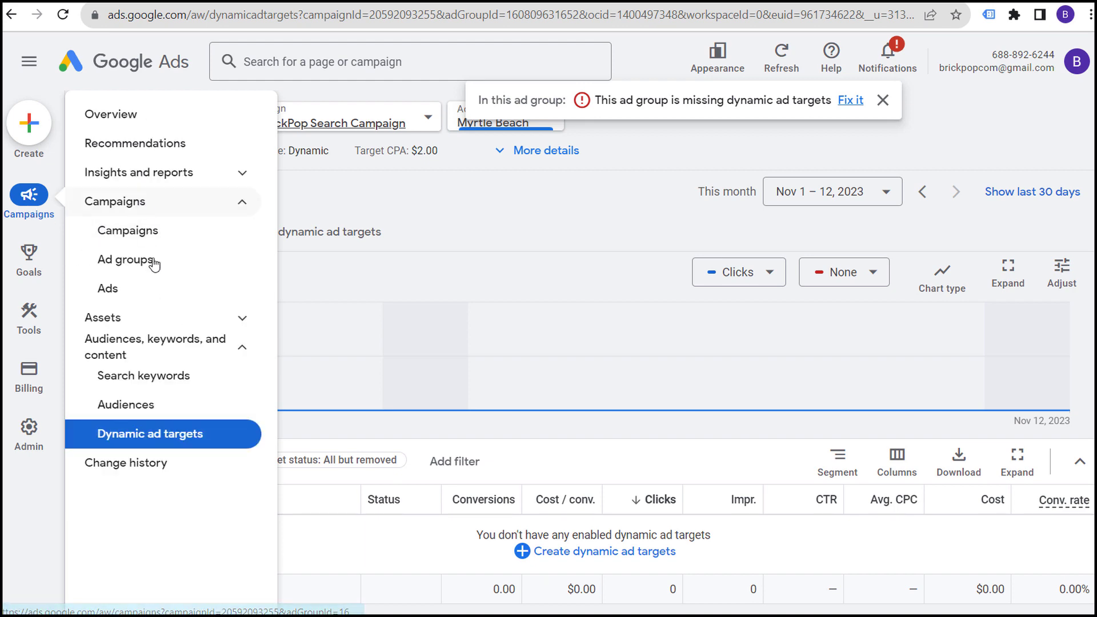
click(215, 321)
click(159, 350)
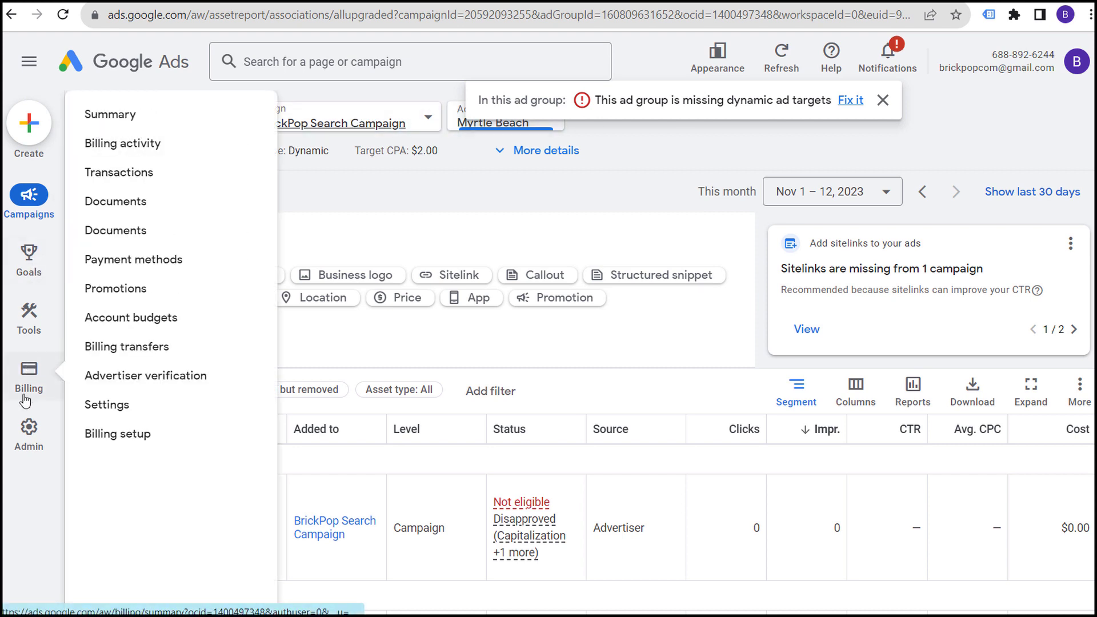
Start a new page feed in the account's business data and choose Upload a file as its source.
mouse_move(21, 442)
mouse_move(34, 314)
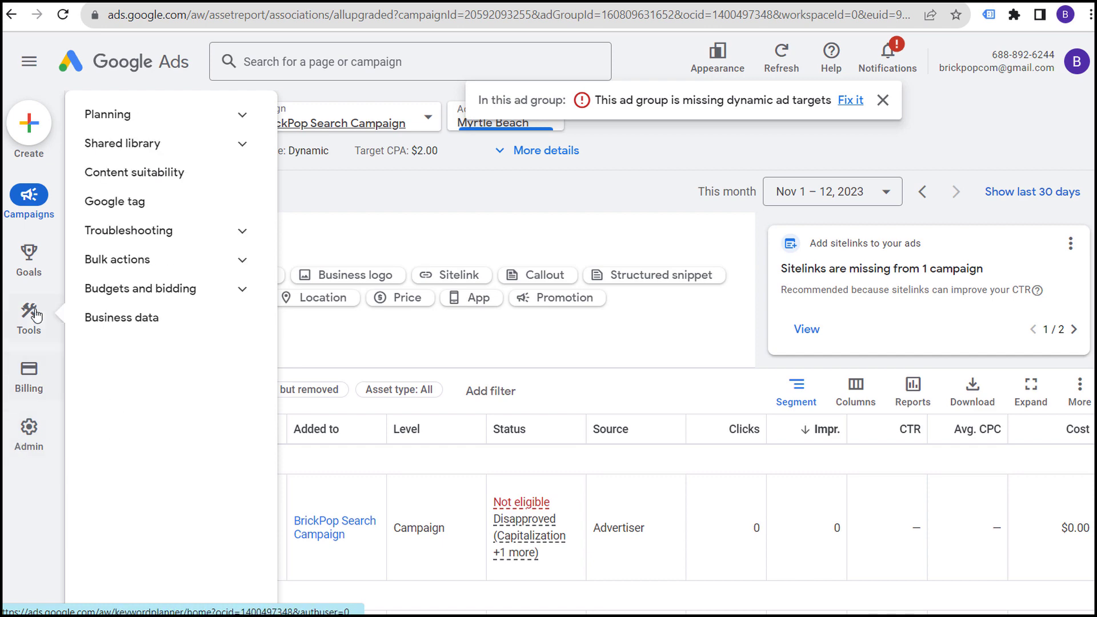
click(144, 316)
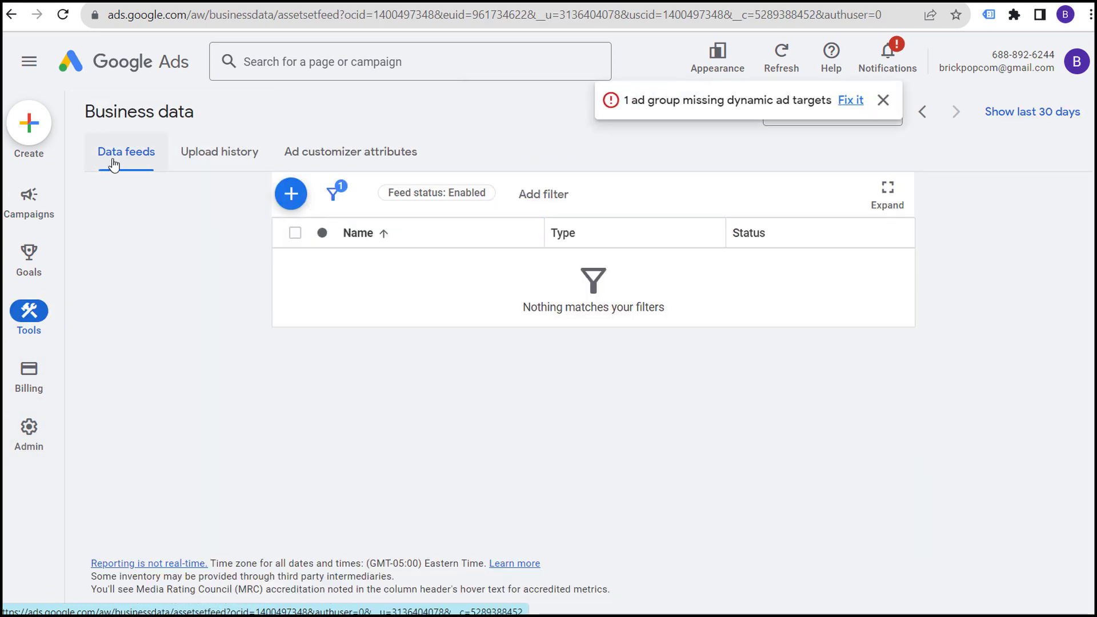
click(281, 204)
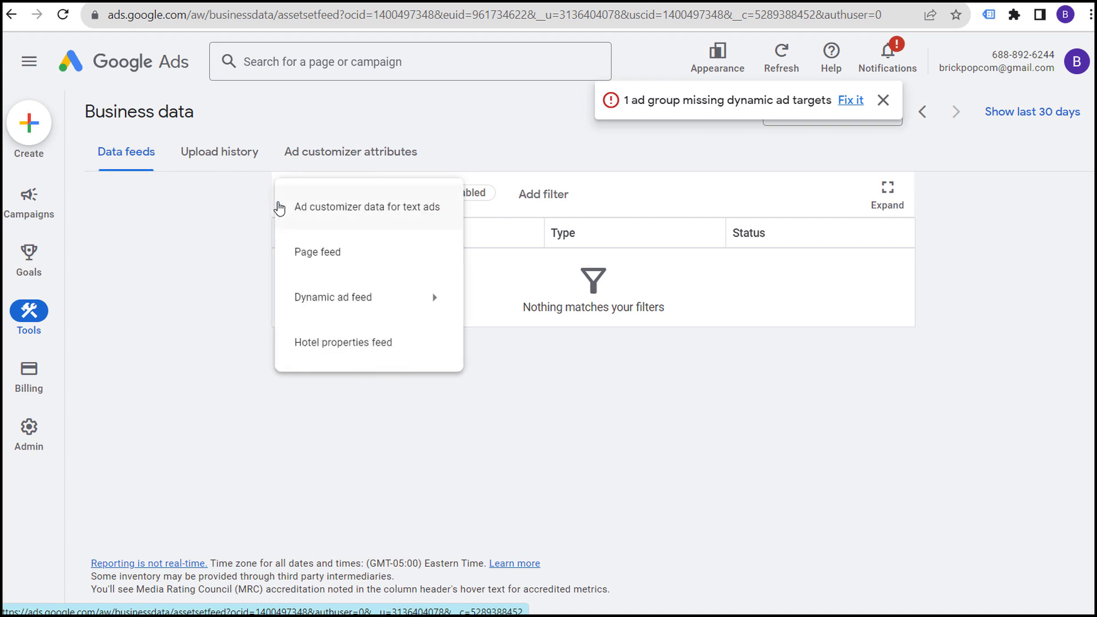
click(377, 260)
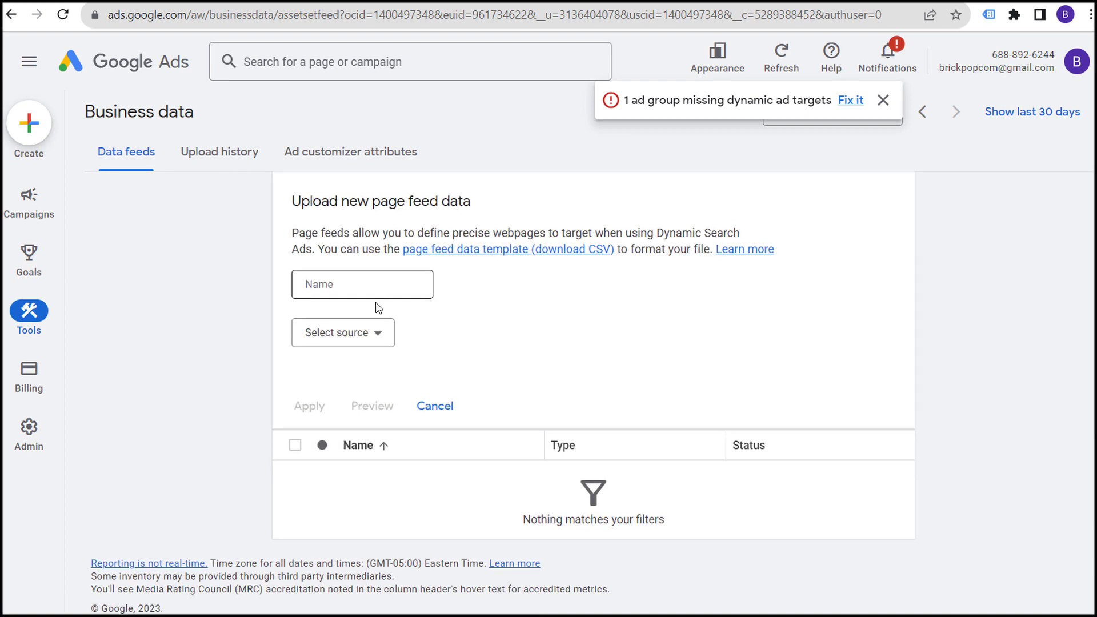
click(377, 342)
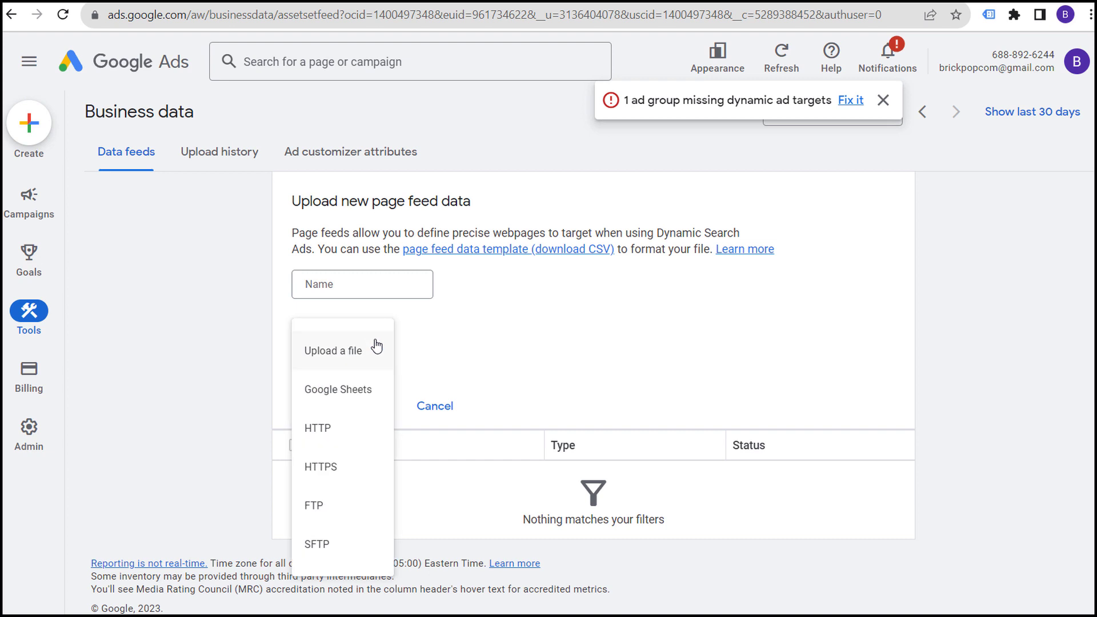
click(353, 352)
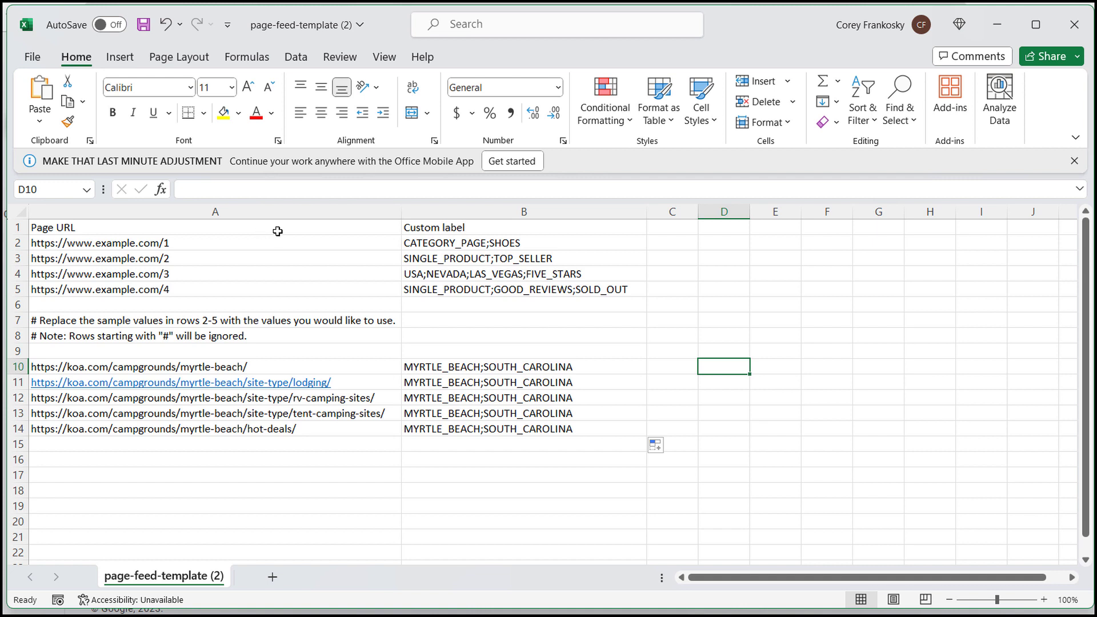
Review the page feed template's Page URL and Custom label columns and its example rows.
click(260, 229)
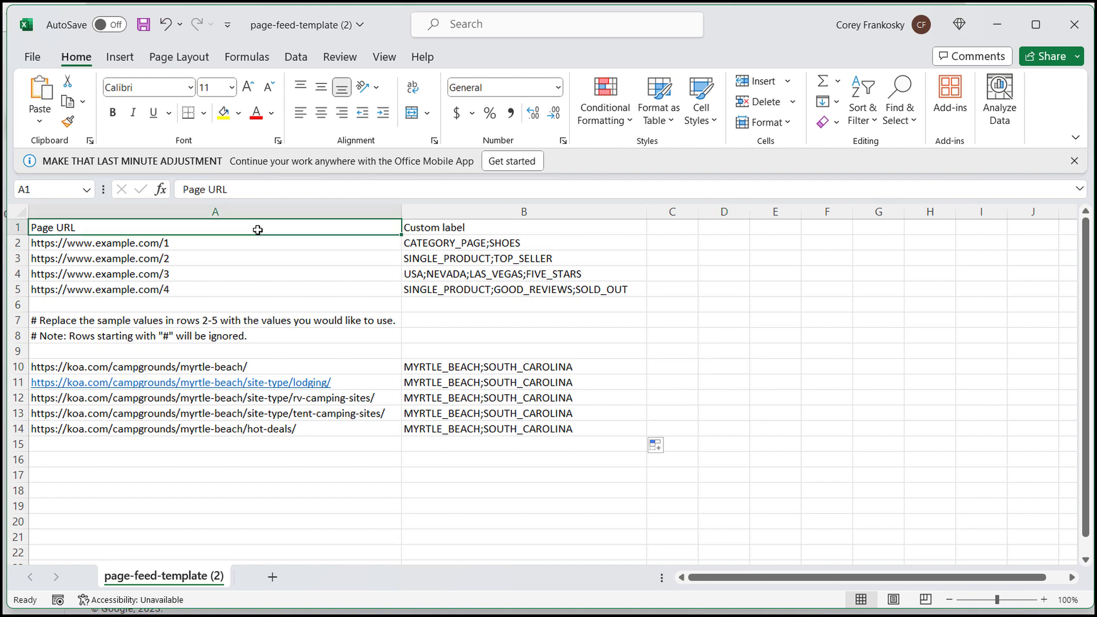
click(477, 227)
click(268, 240)
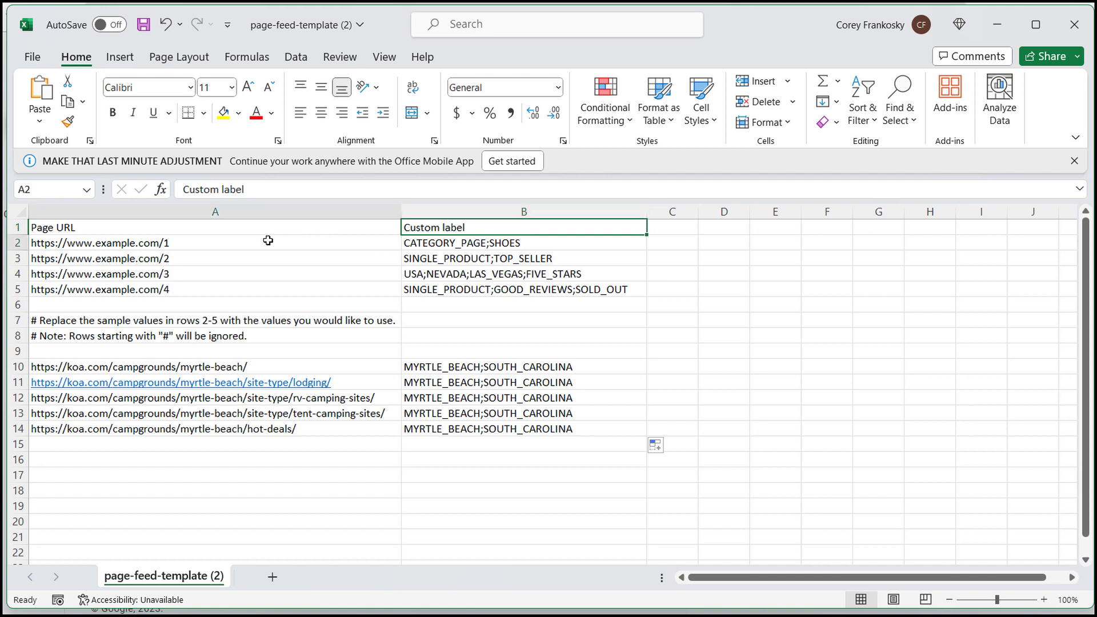
drag(268, 240, 334, 291)
click(554, 242)
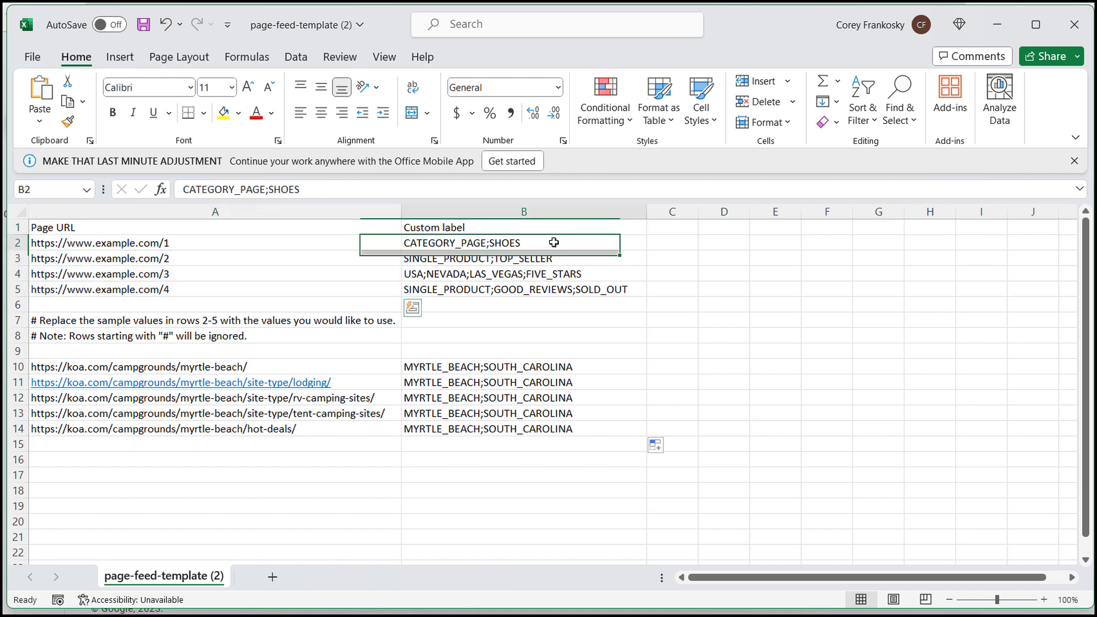
drag(554, 243, 612, 289)
click(737, 291)
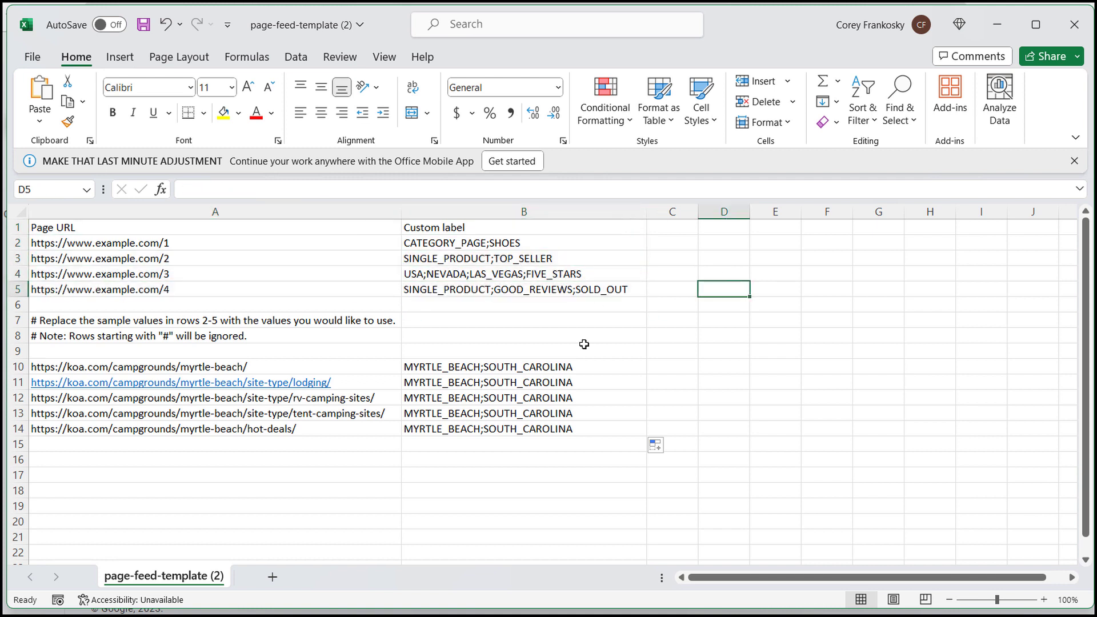
Examine the Myrtle Beach page URLs and their custom labels in rows 10 to 14.
click(384, 366)
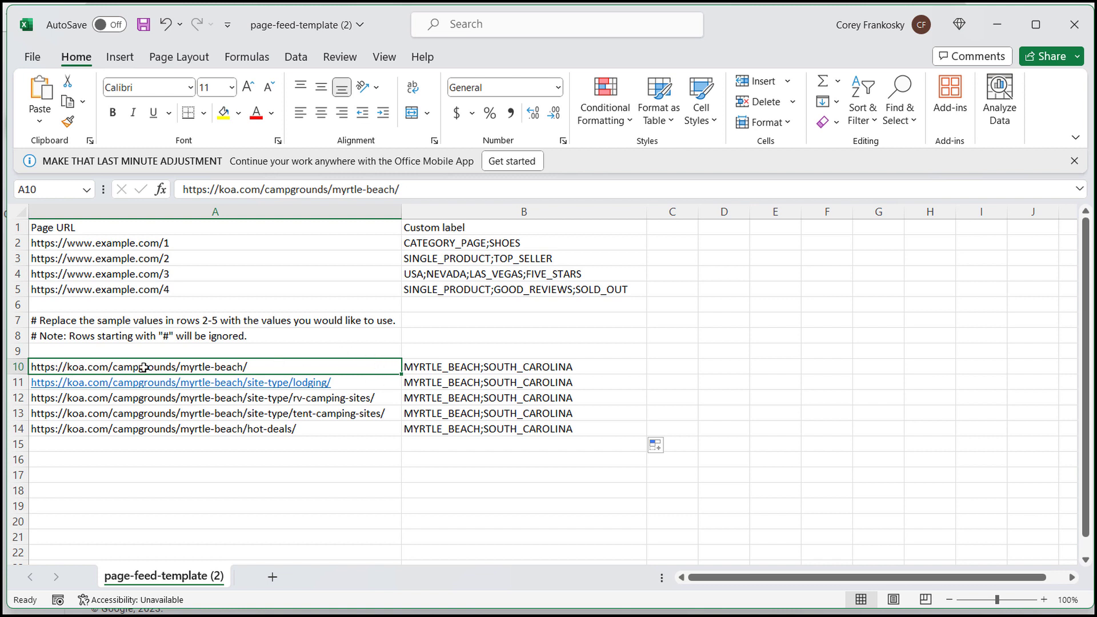
click(368, 383)
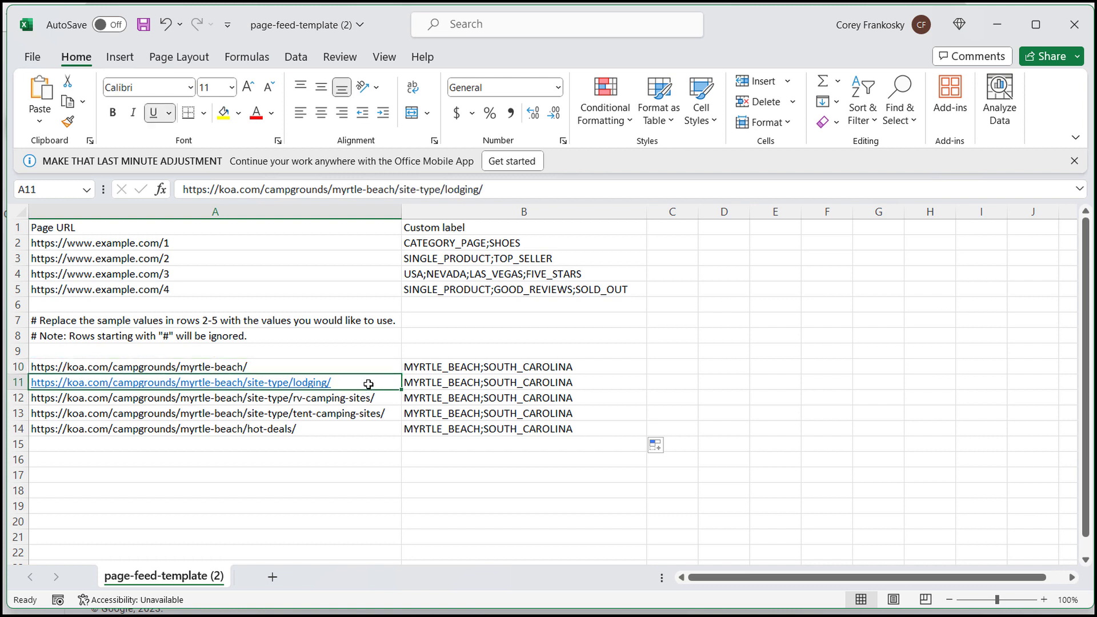
click(368, 398)
click(362, 413)
click(400, 439)
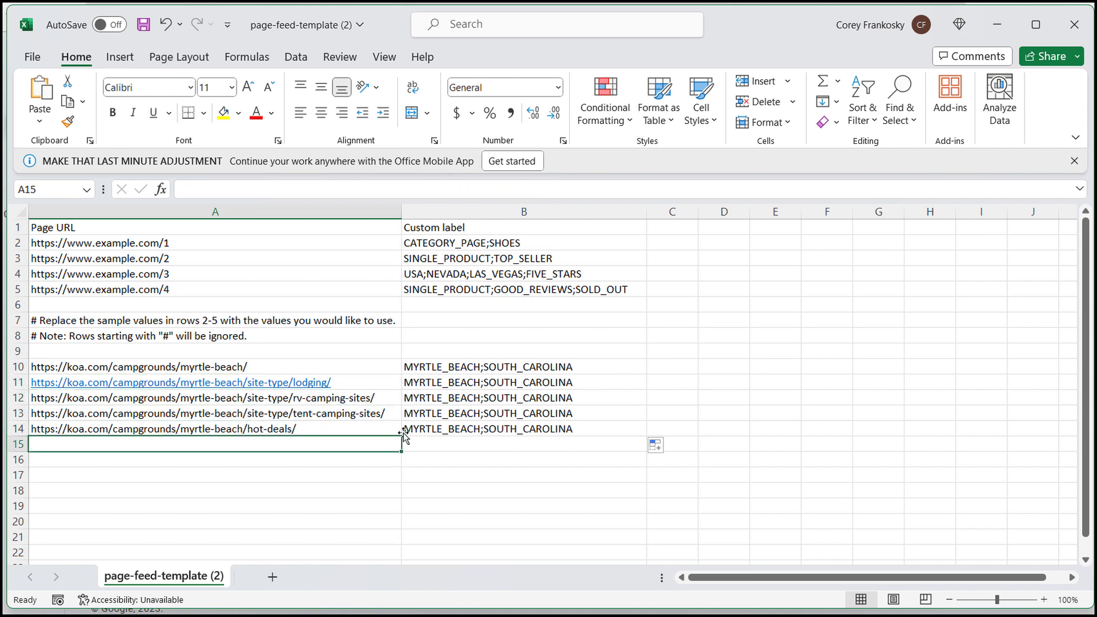
click(455, 366)
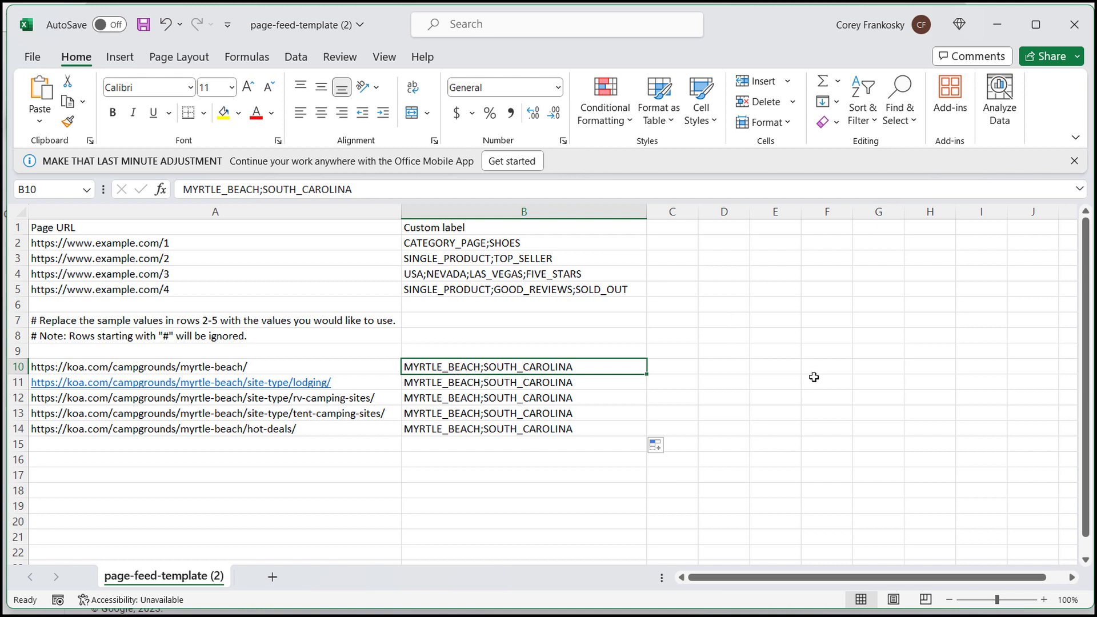
drag(562, 369, 561, 428)
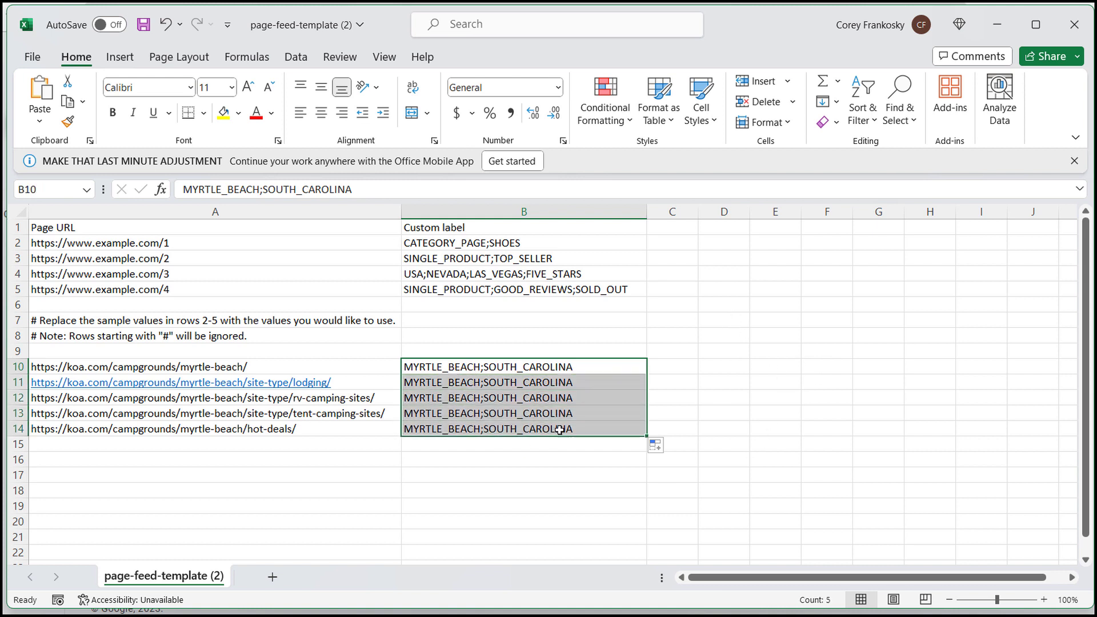
click(902, 345)
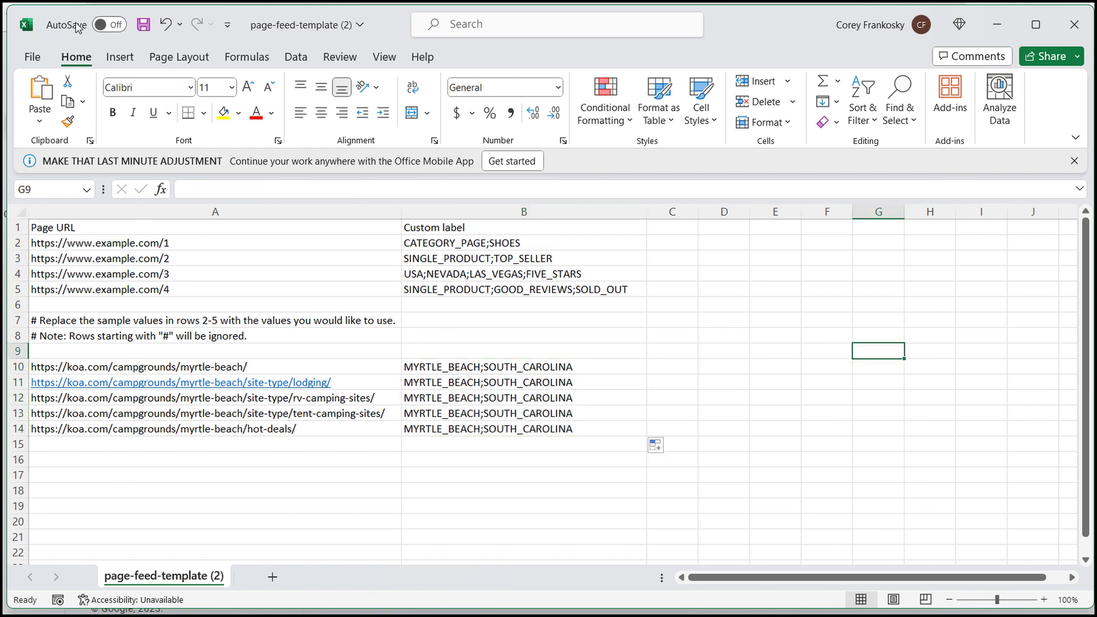
Switch to Google Ads and open the Myrtle Beach ad group in the BrickPop Search Campaign.
key(alt+Tab)
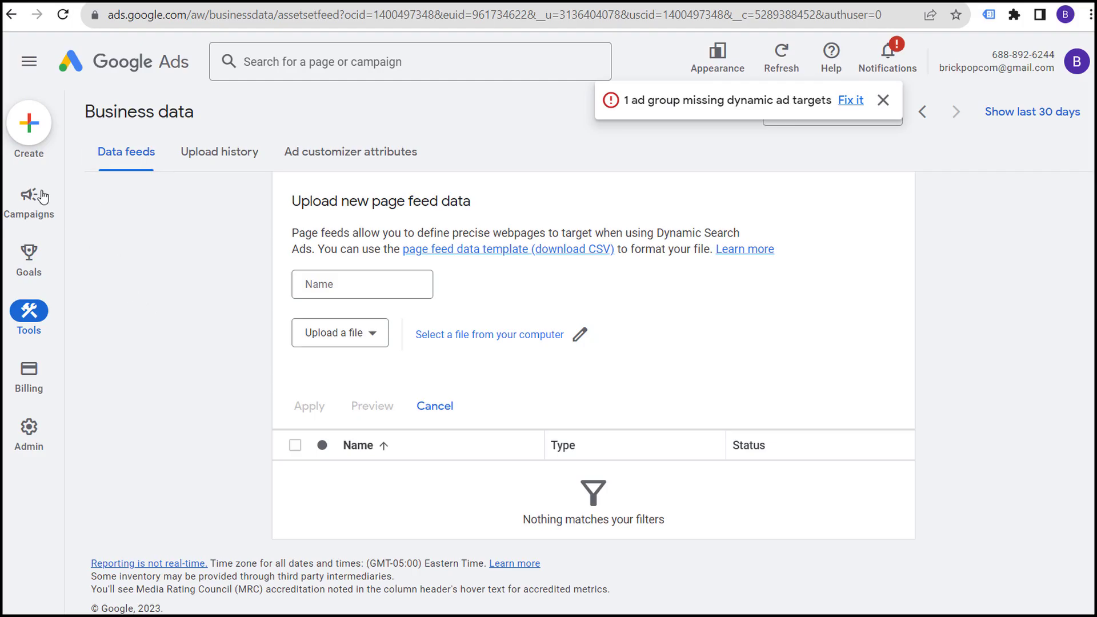
mouse_move(43, 197)
click(150, 233)
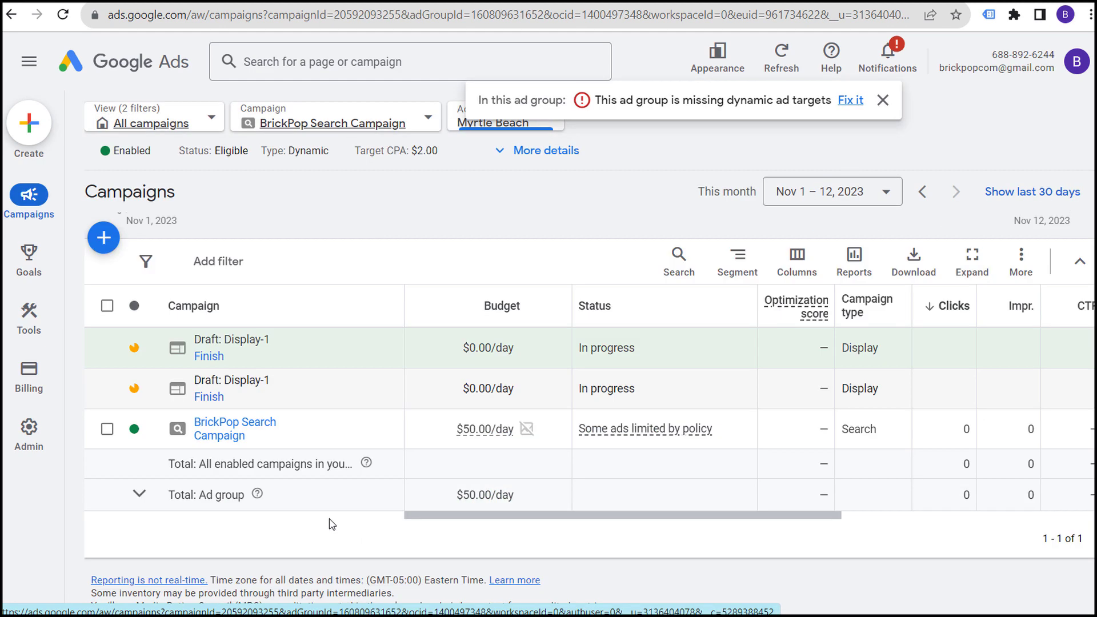
click(237, 427)
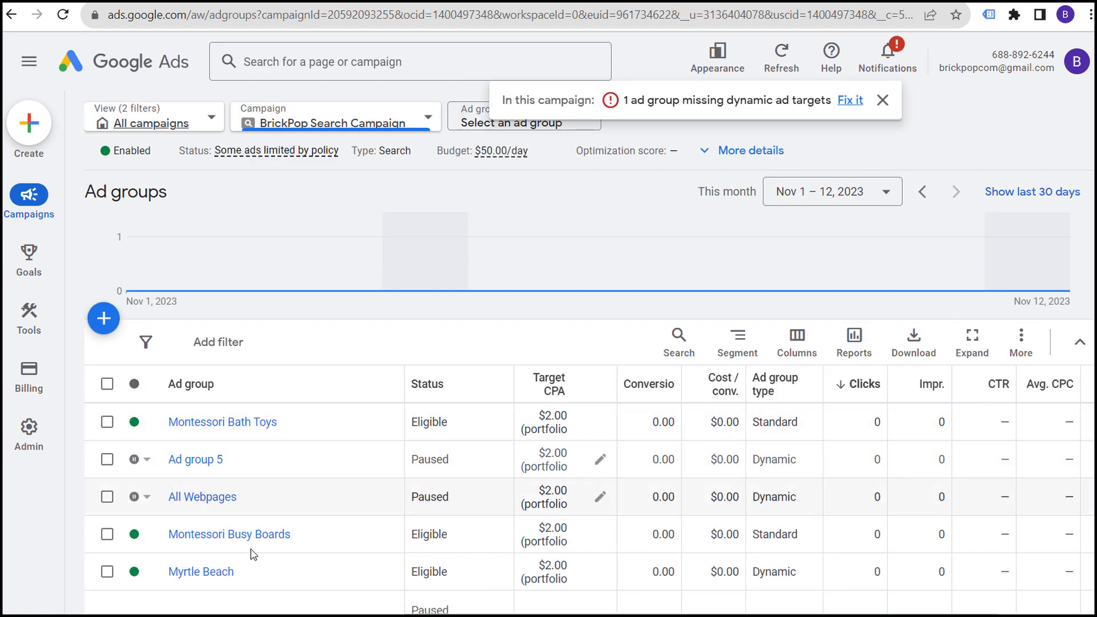
click(216, 577)
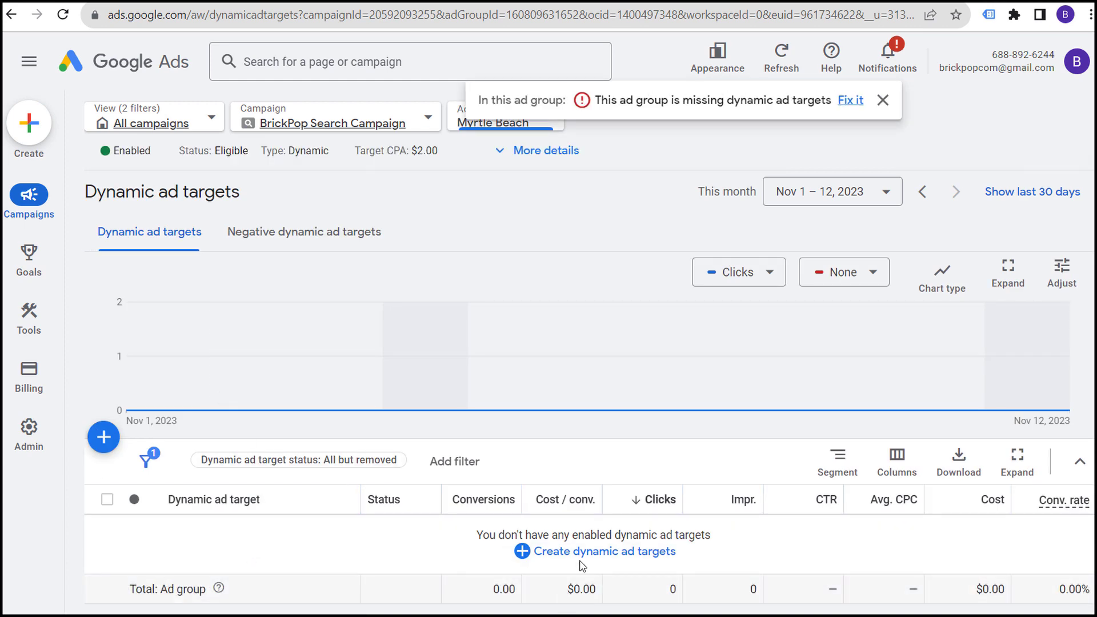
Start a new dynamic ad target for the Myrtle Beach ad group and expand the specific webpages options.
click(580, 552)
scroll(309, 445, down, 5)
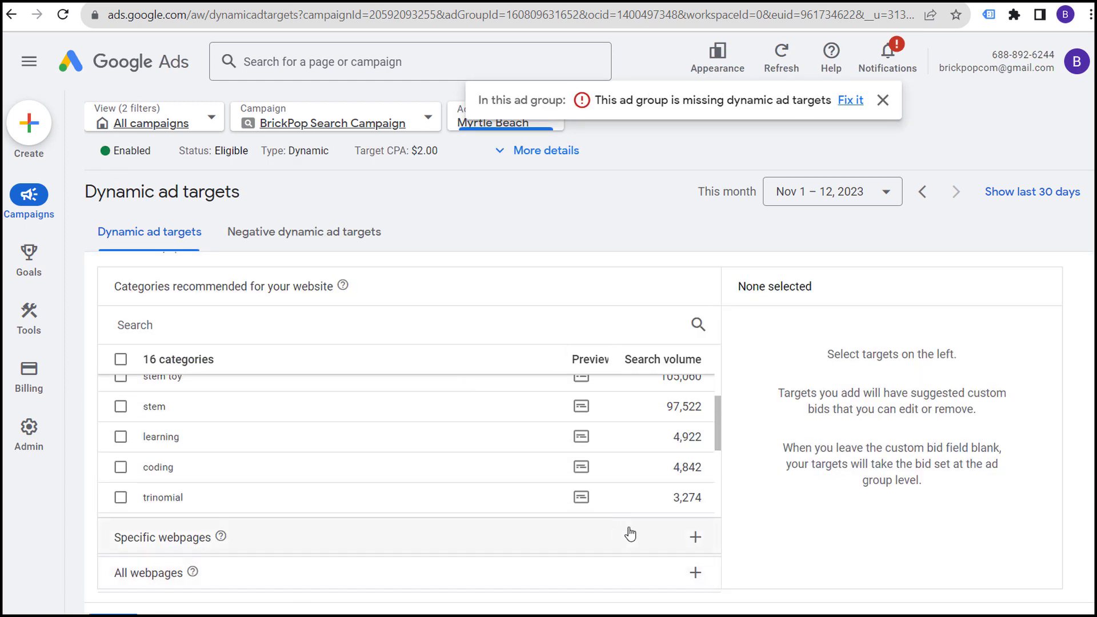
click(694, 536)
scroll(535, 367, up, 1)
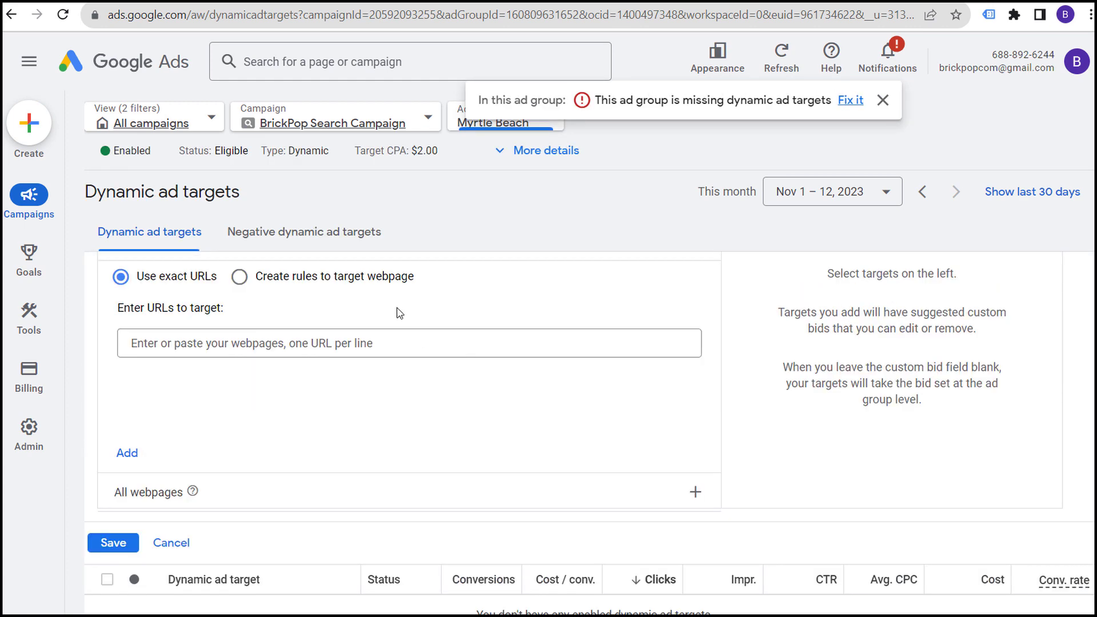
Copy the myrtle-beach part of the KOA lodging page's URL and return to the dynamic ad target form.
key(ctrl+Tab)
triple_click(284, 17)
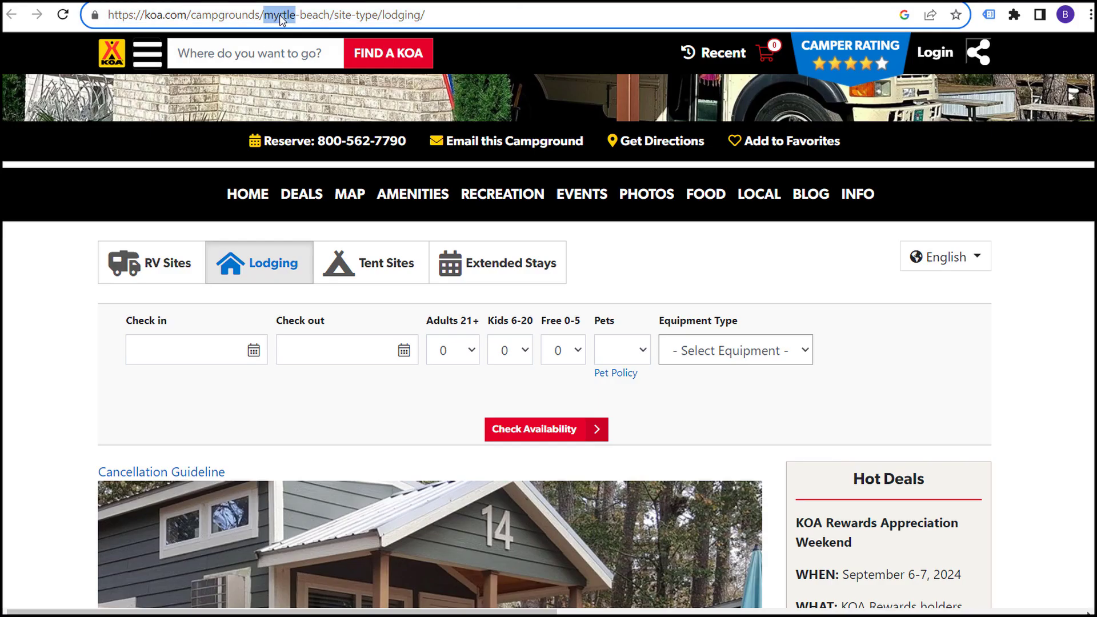
click(301, 12)
drag(325, 12, 269, 18)
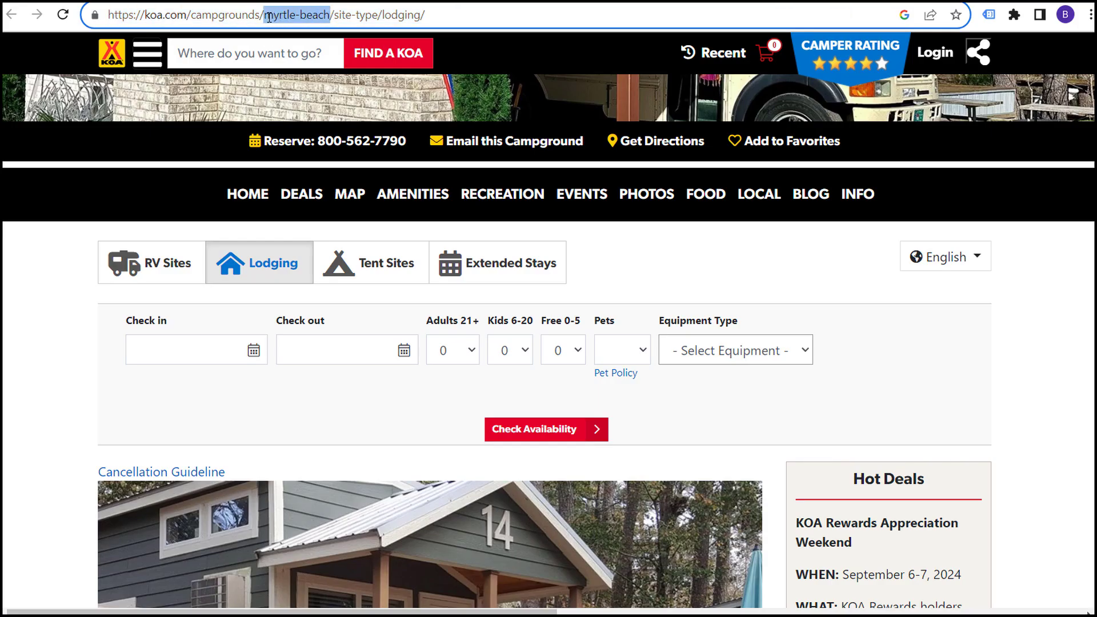
key(ctrl+c)
key(ctrl+shift+Tab)
Try to add myrtle-beach as an exact URL target.
click(252, 343)
key(ctrl+v)
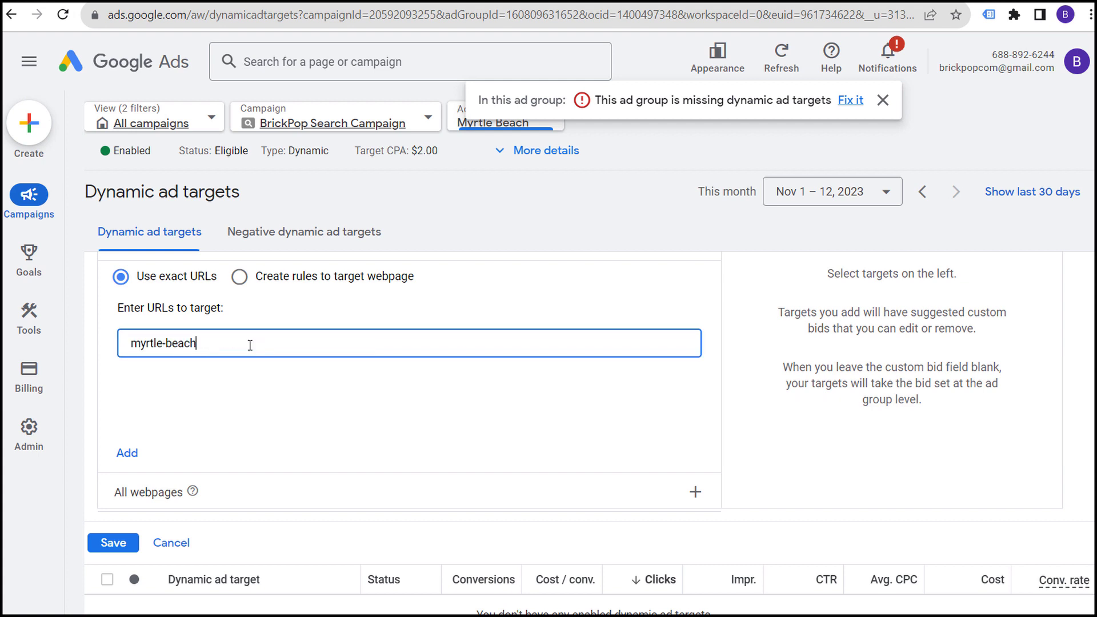
click(129, 453)
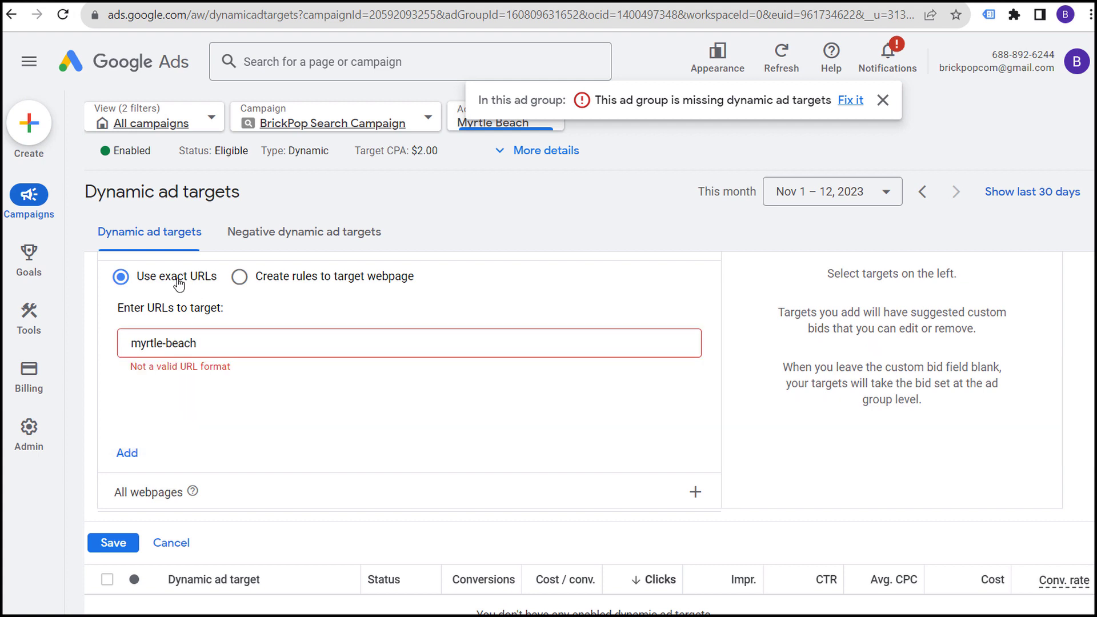
Add a webpage rule that targets URLs containing myrtle-beach.
click(263, 278)
click(355, 314)
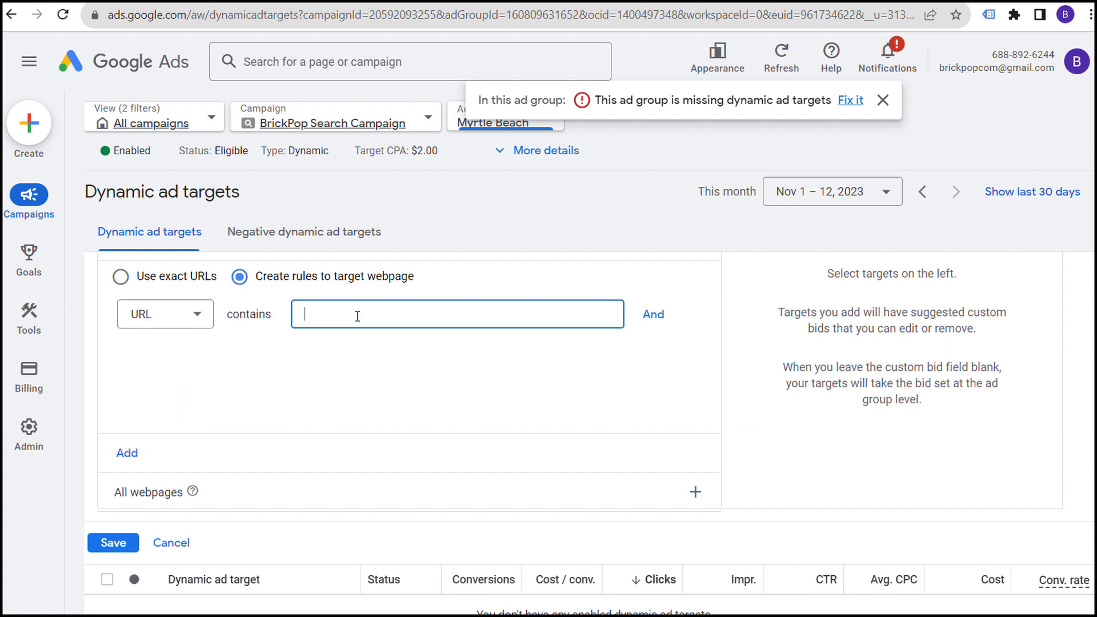
key(ctrl+v)
click(137, 452)
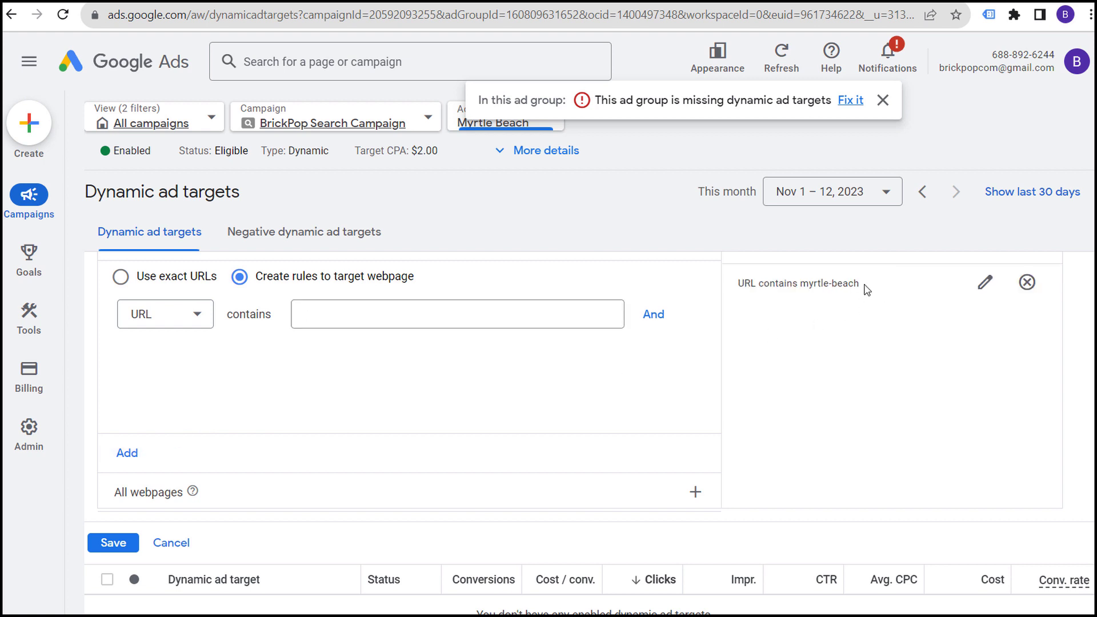
Save the myrtle-beach dynamic ad target and open the ad group's negative dynamic ad targets.
drag(867, 289, 874, 326)
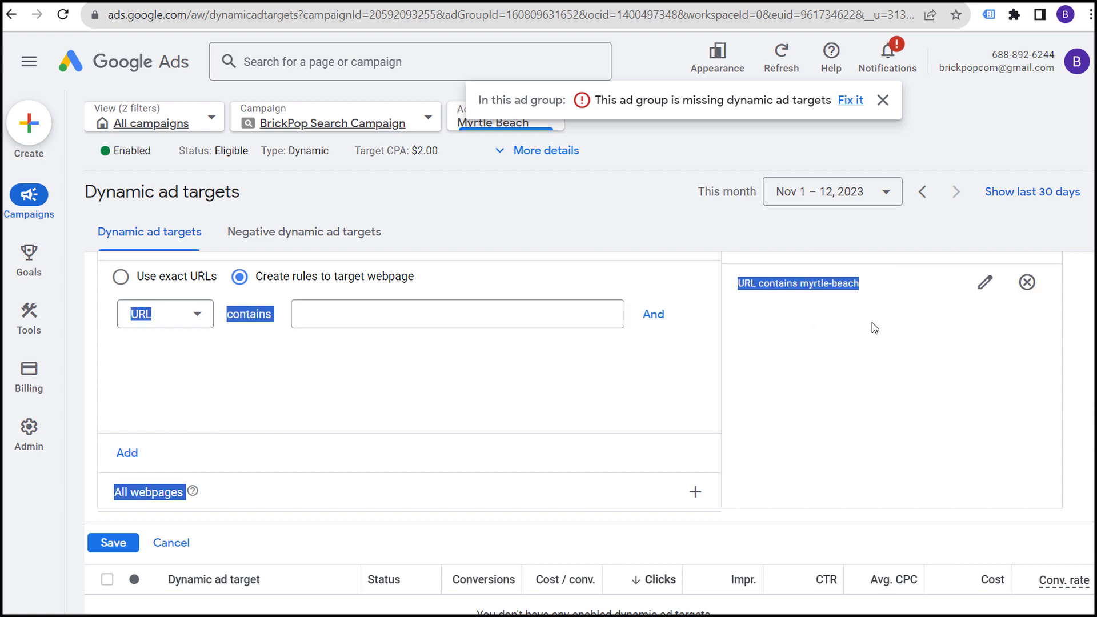
click(112, 544)
click(262, 445)
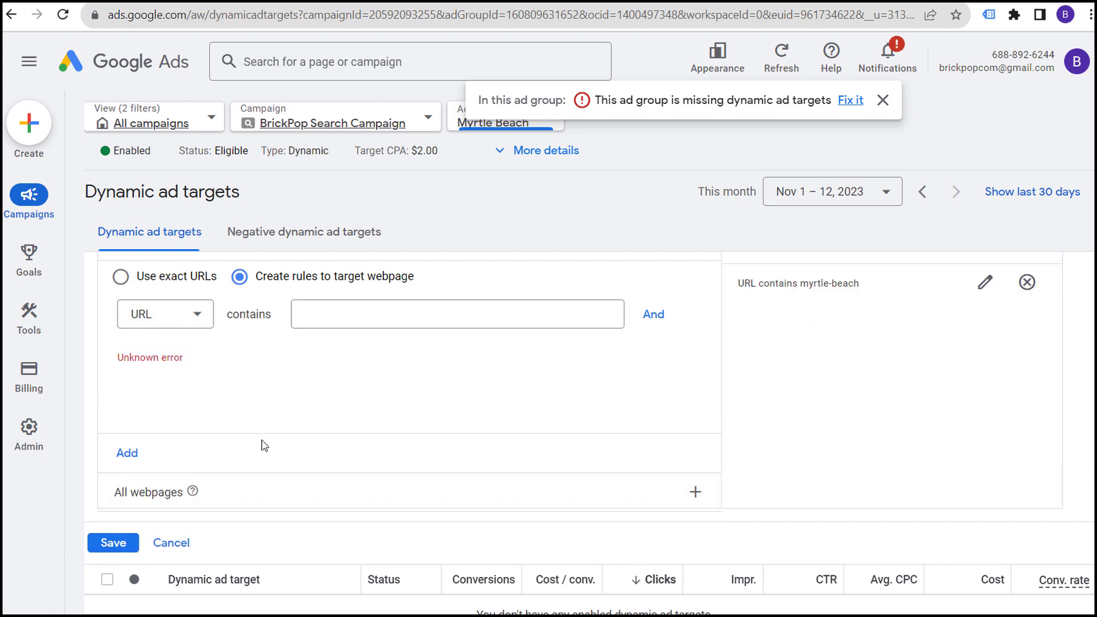
click(133, 542)
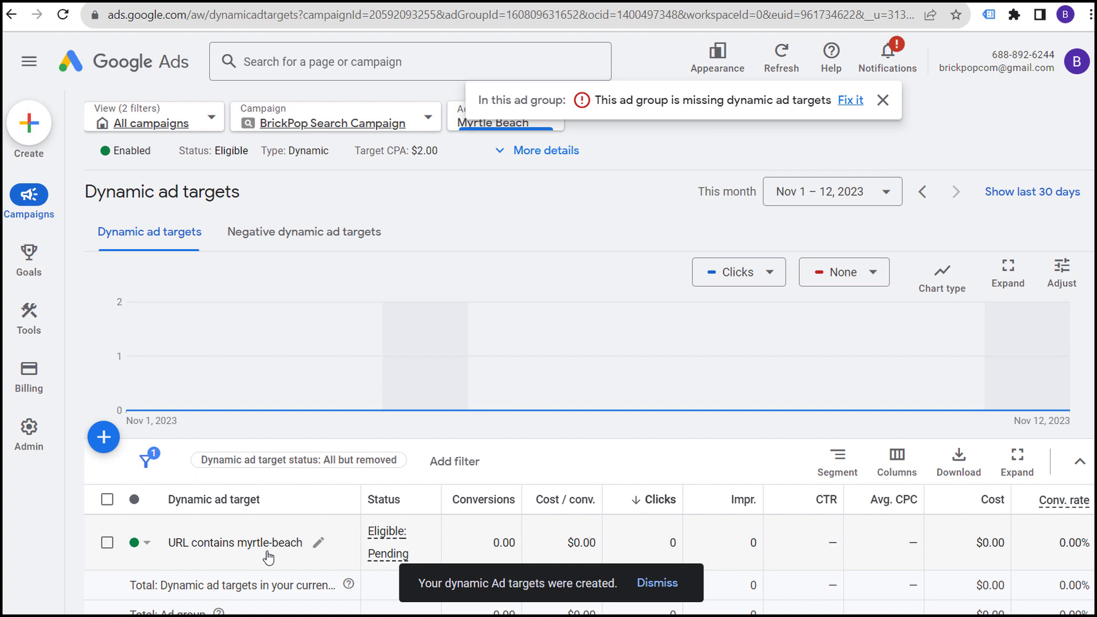
click(320, 233)
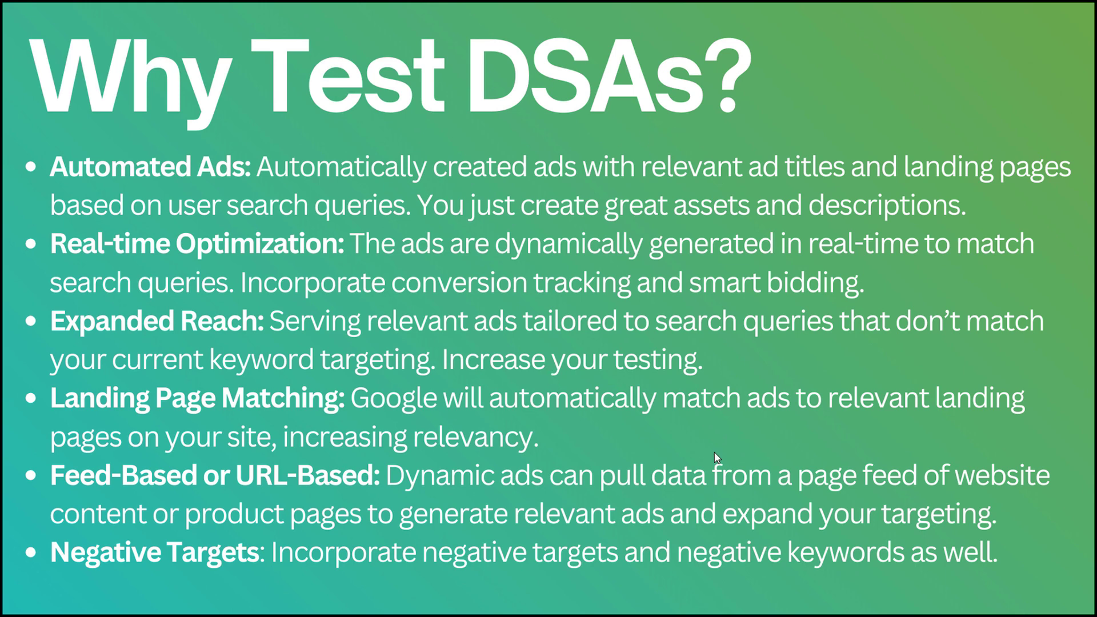
Switch to Microsoft Advertising and start a new ad group in the BrickPop Sample Campaign.
mouse_move(833, 615)
click(833, 554)
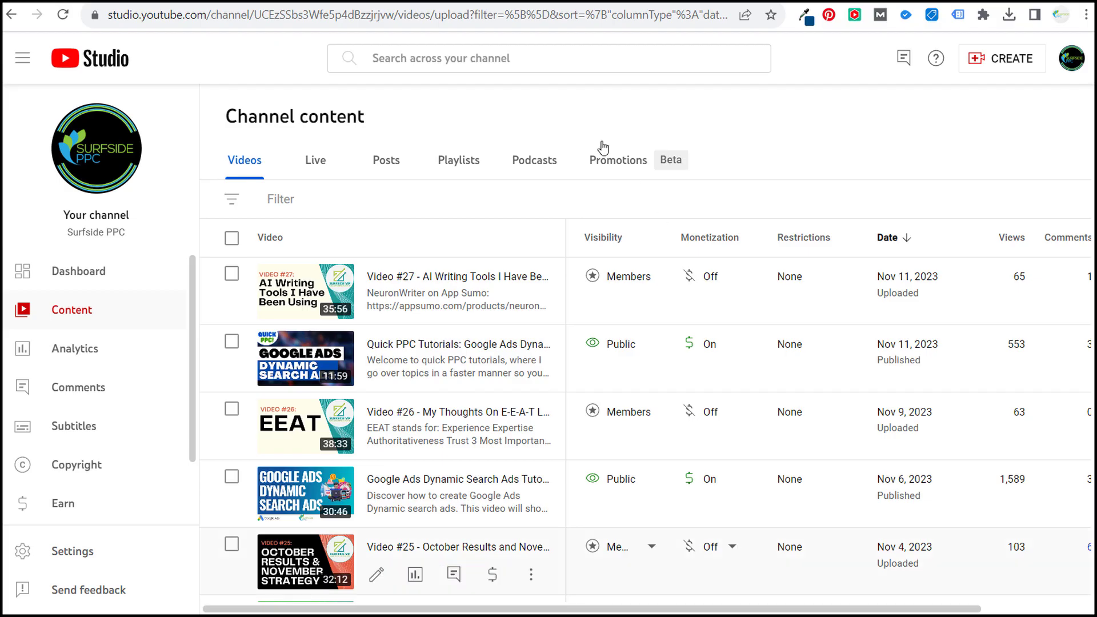
click(284, 3)
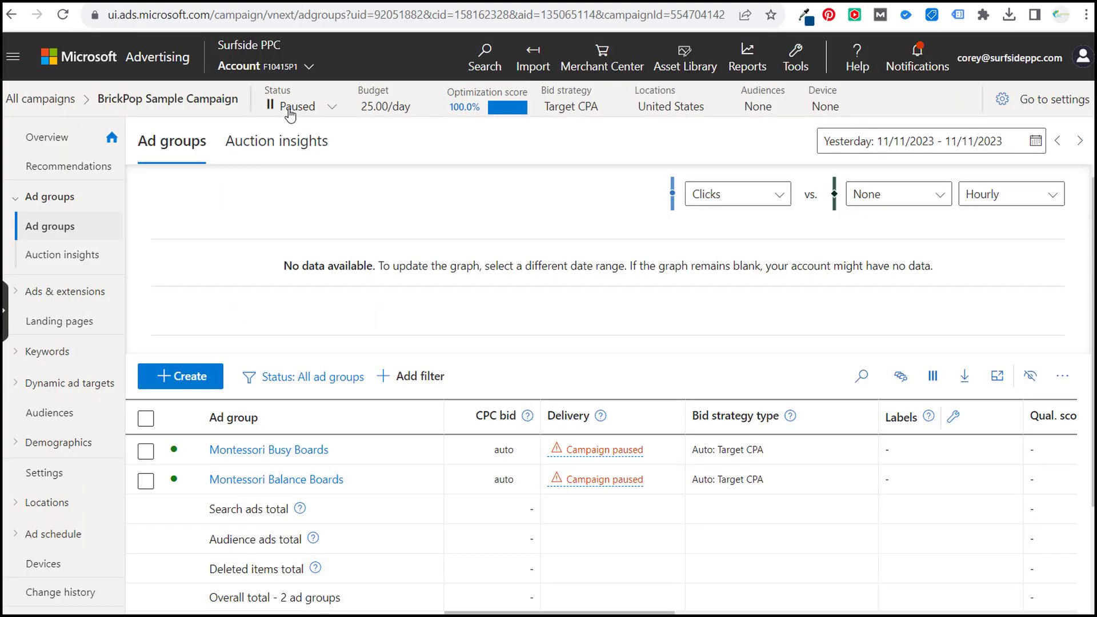
click(181, 378)
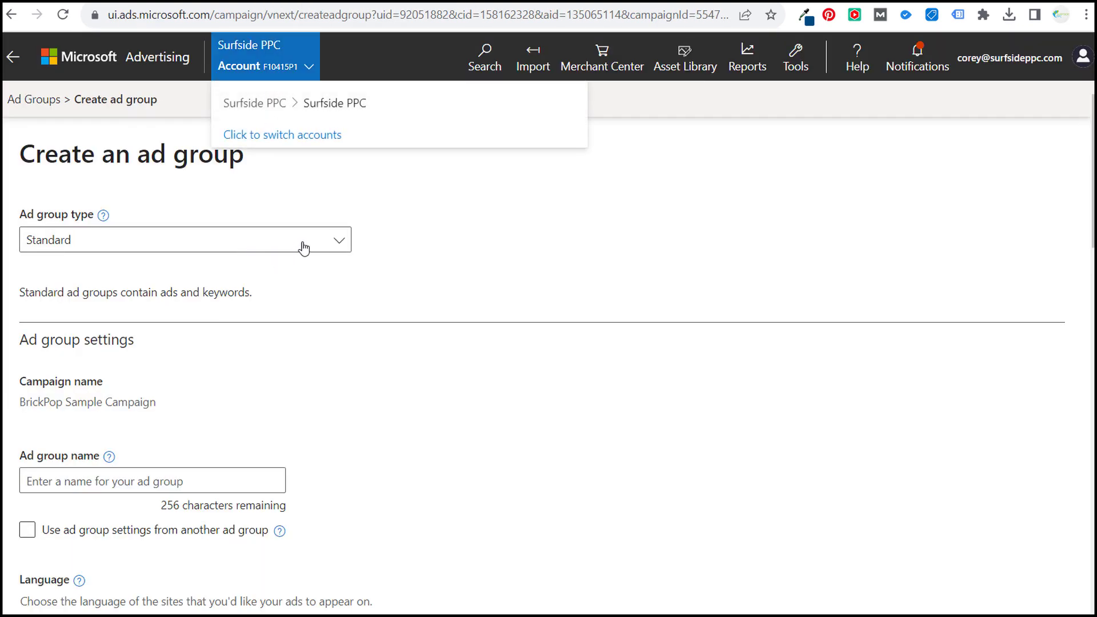
Change the new ad group's type to Dynamic and set its dynamic ad target to specific webpages.
click(343, 246)
click(83, 279)
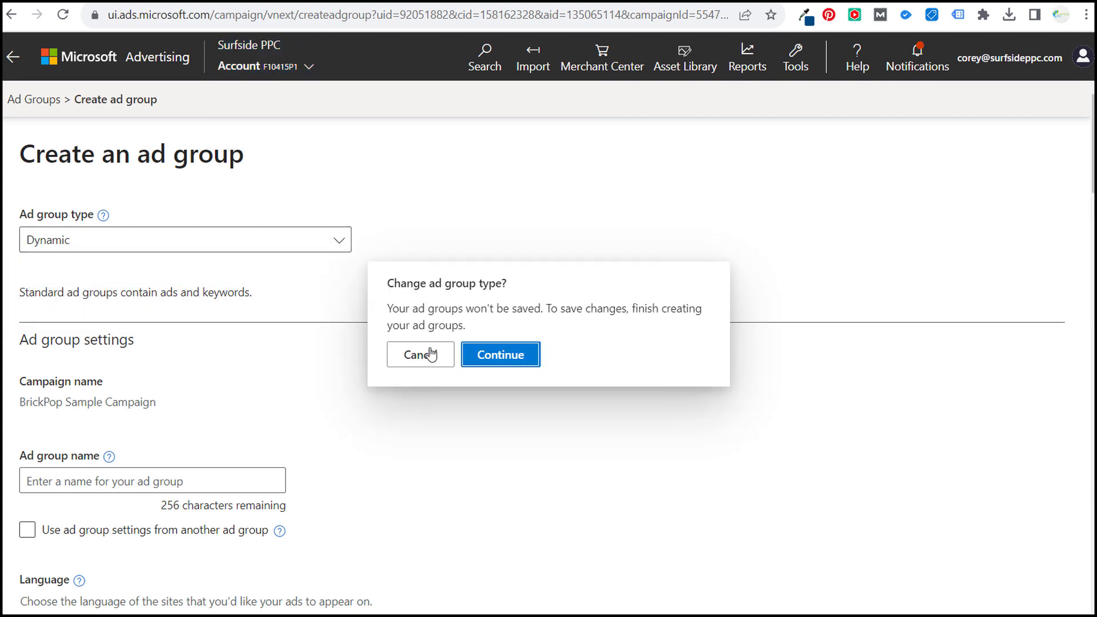
click(489, 355)
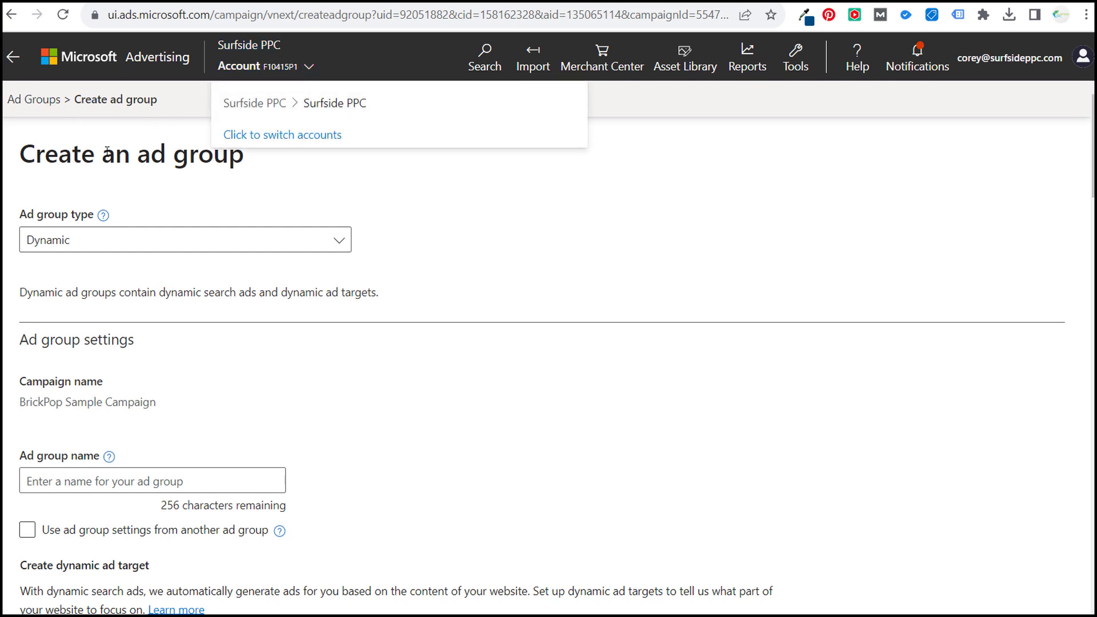
scroll(566, 278, down, 8)
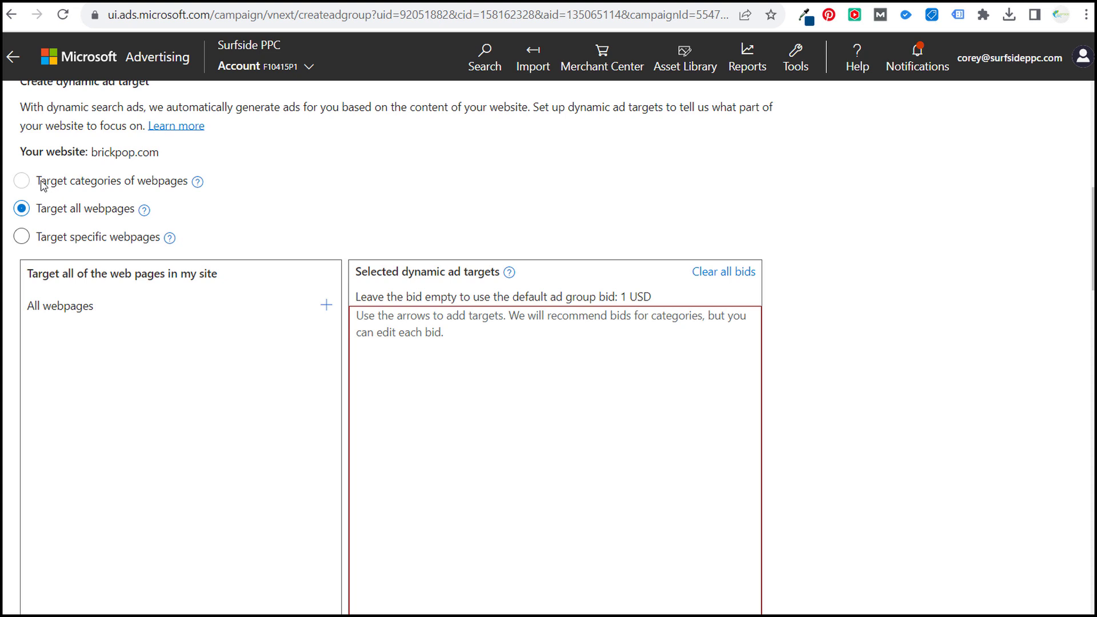
click(109, 237)
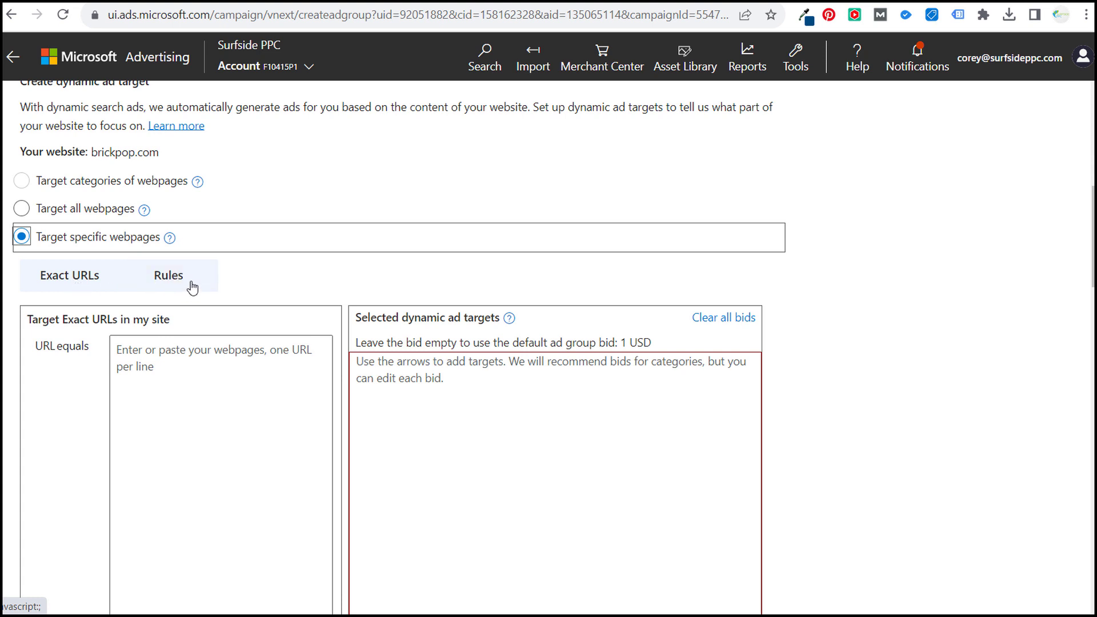
click(280, 64)
click(545, 462)
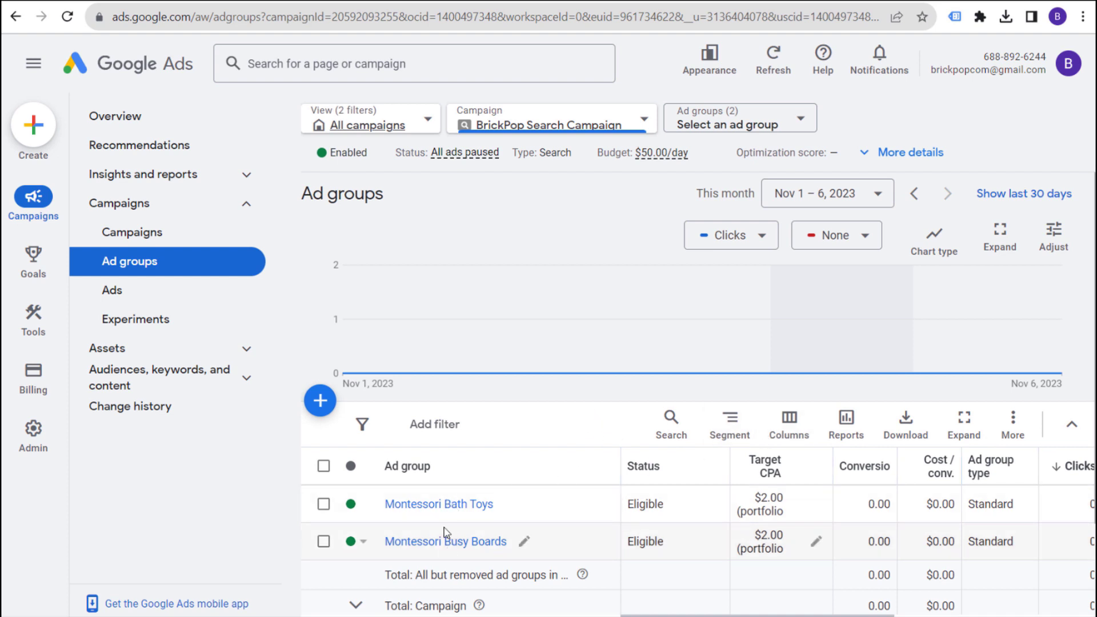
drag(1019, 504, 968, 504)
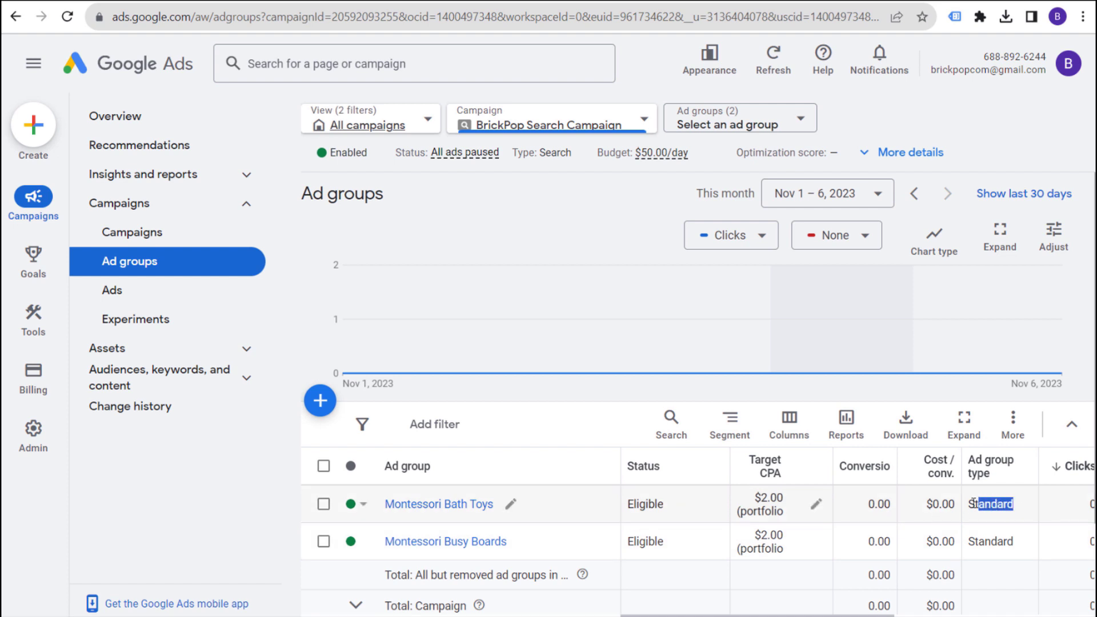
Start a new ad group in the BrickPop Search Campaign and change its ad group type to Dynamic.
click(1000, 502)
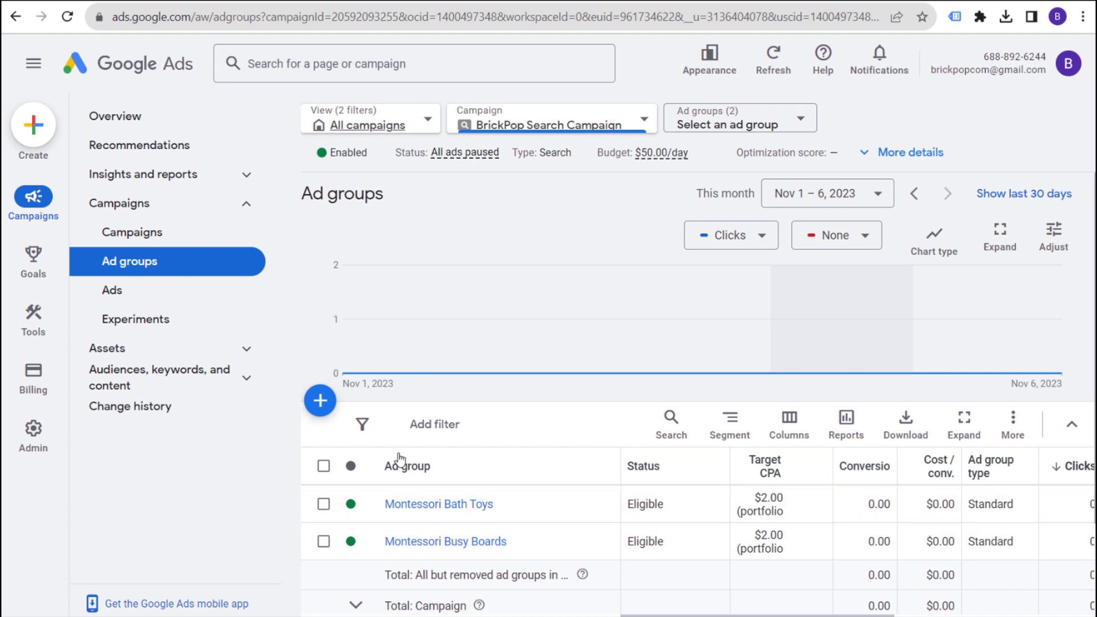
click(320, 400)
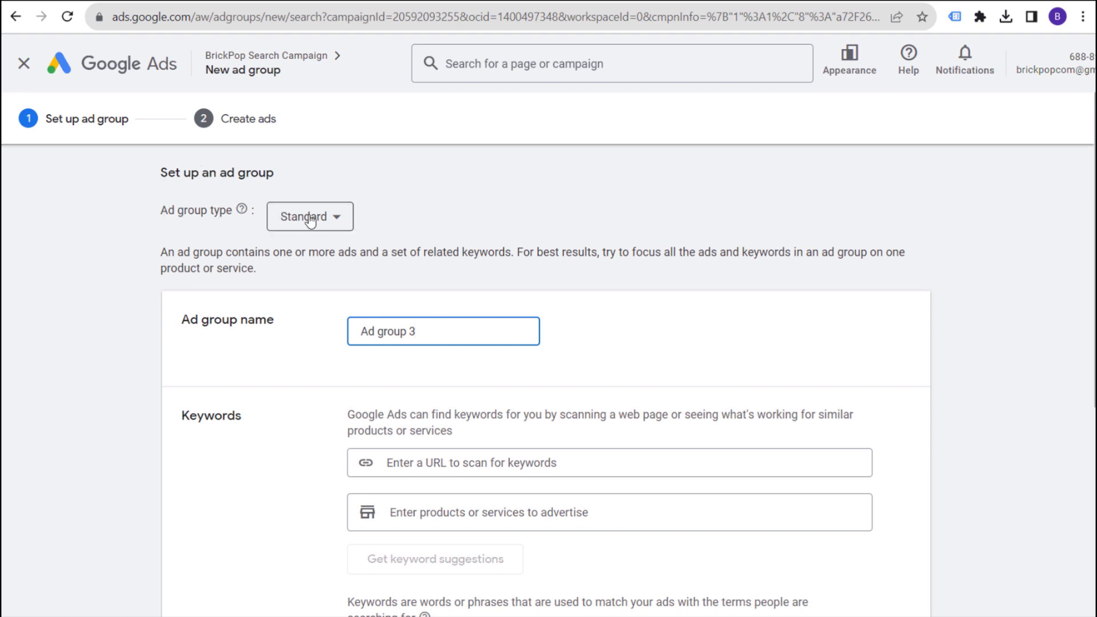
scroll(301, 351, down, 5)
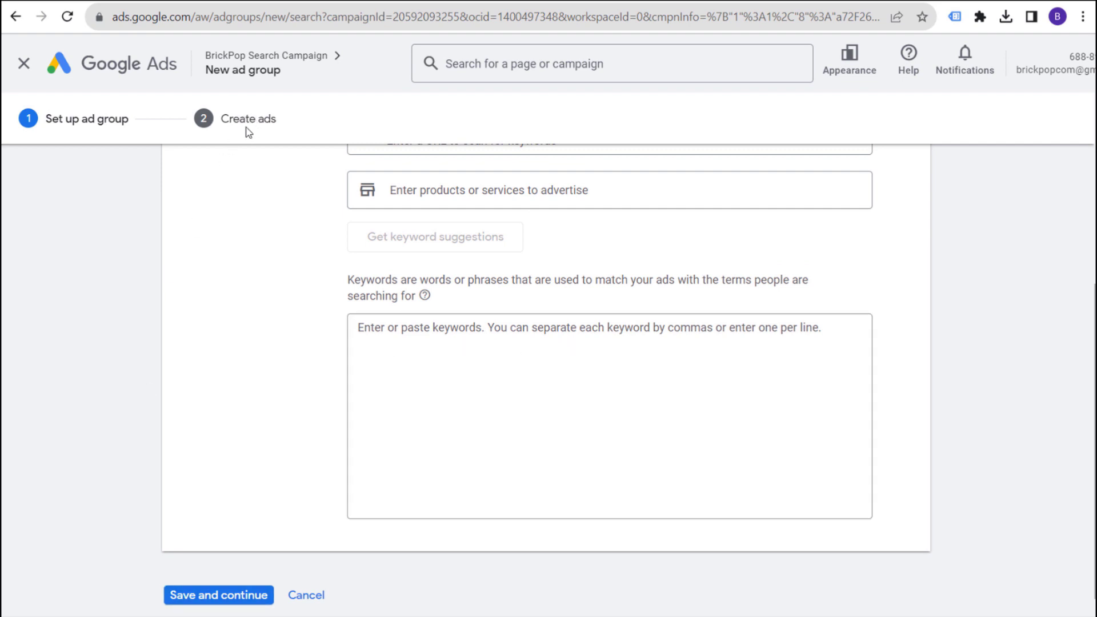
scroll(242, 343, up, 5)
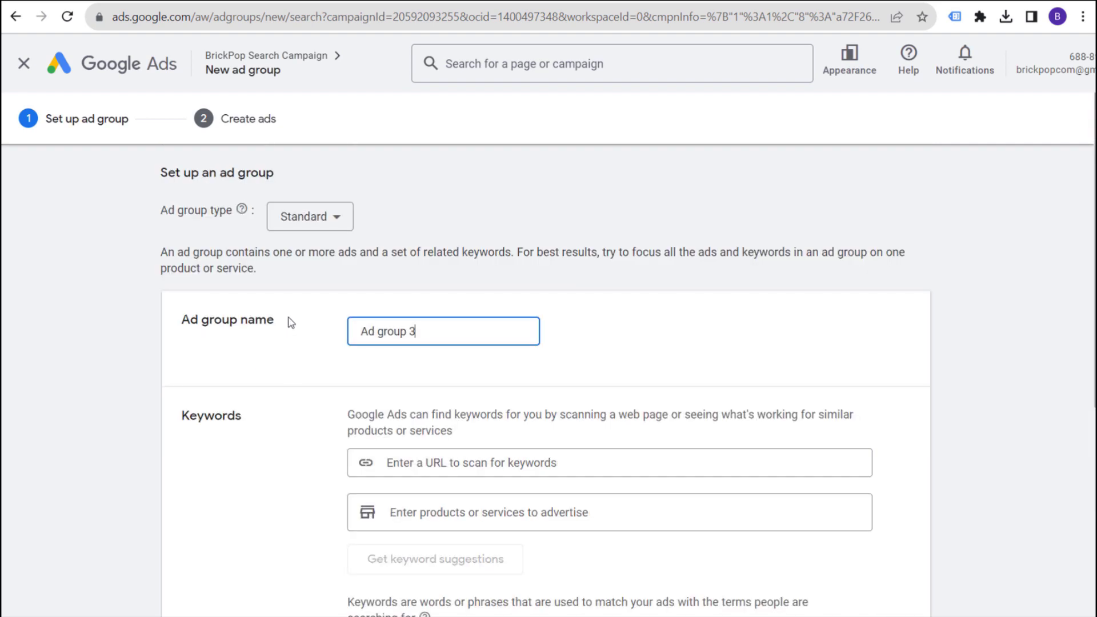
click(342, 222)
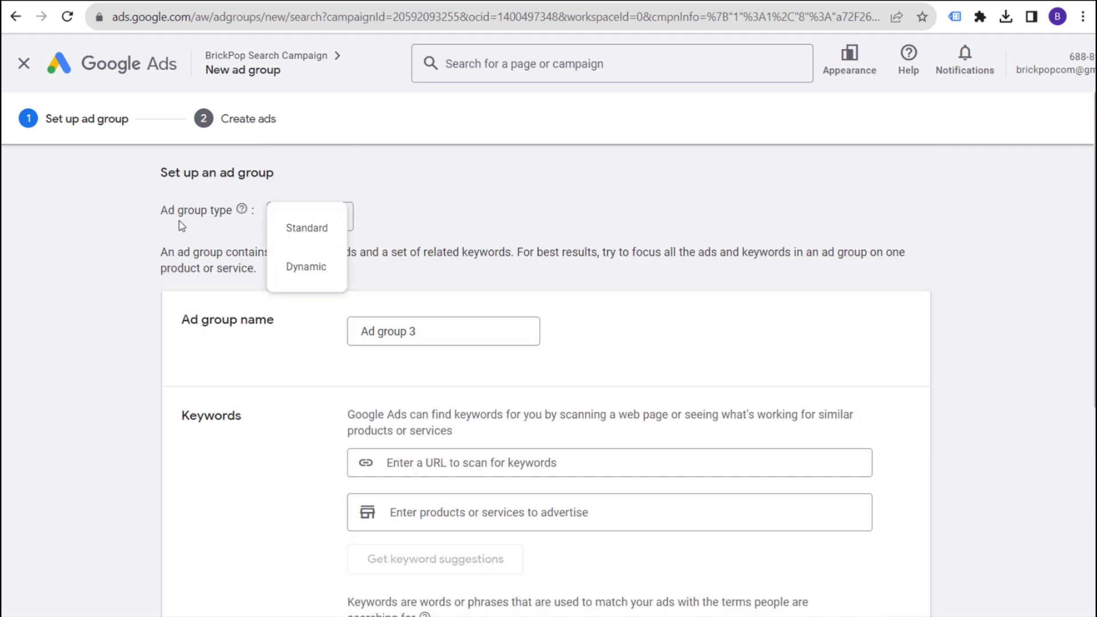
click(296, 267)
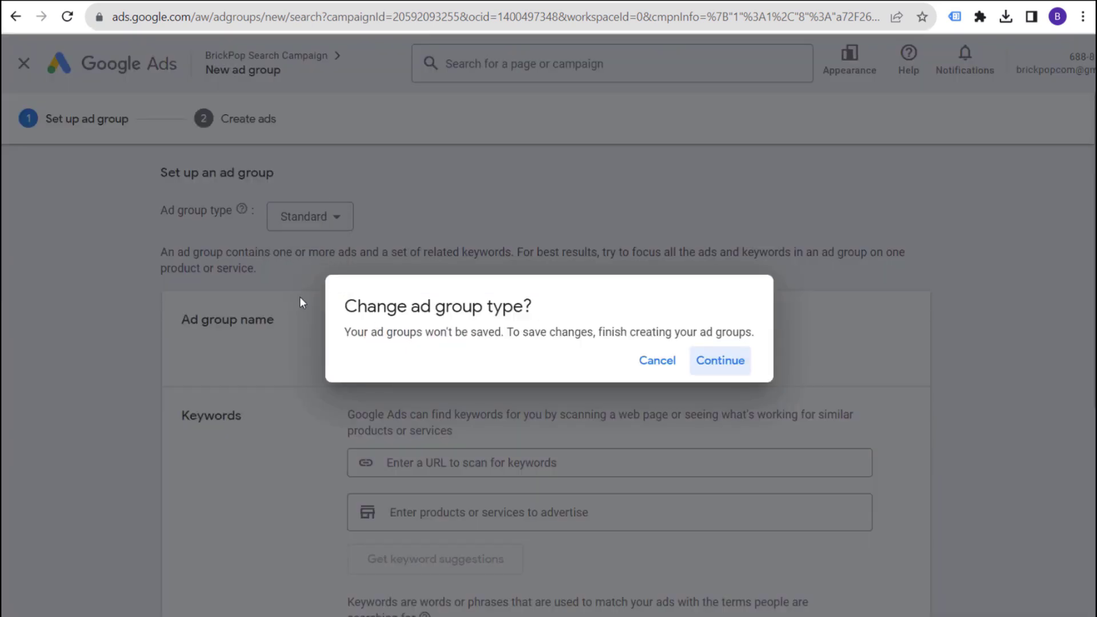
click(721, 360)
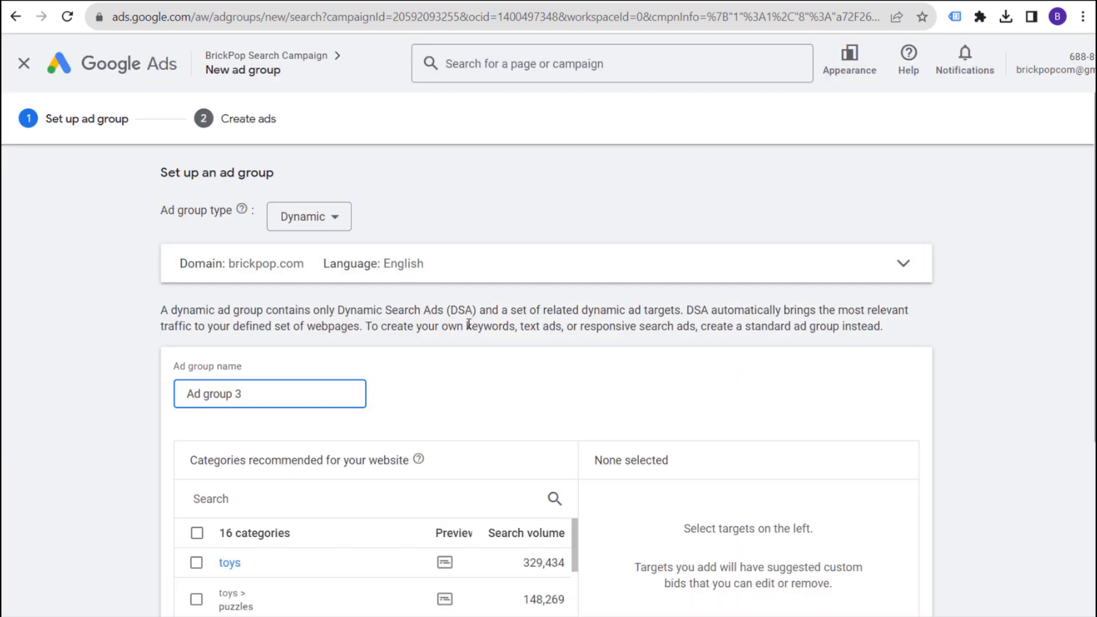
Review the dynamic ad group's website and language settings and the categories recommended for the website.
click(603, 279)
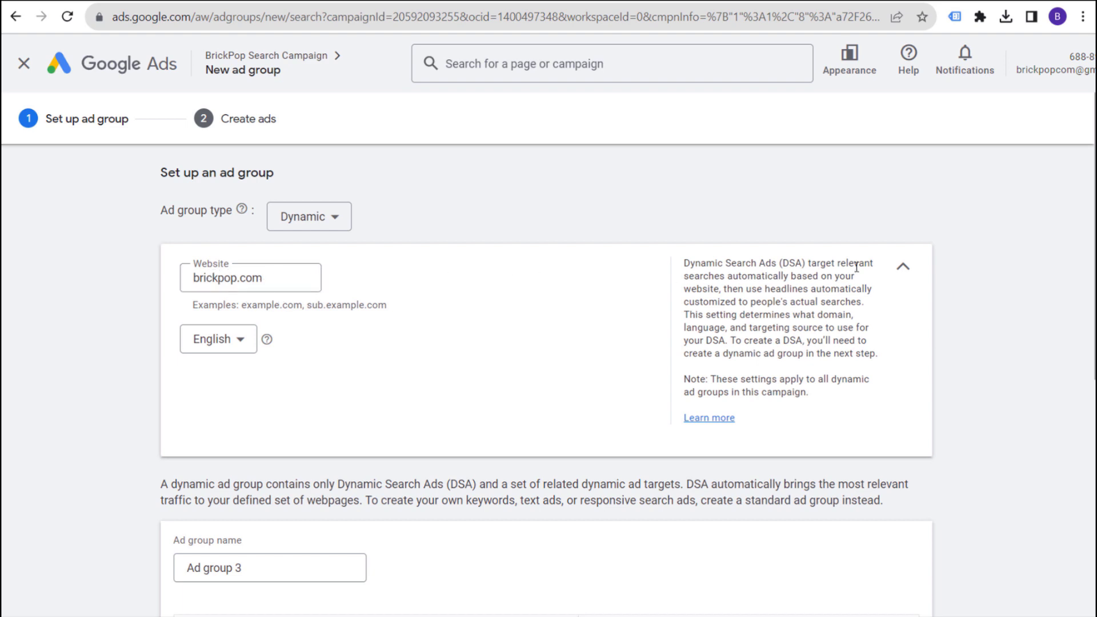
click(903, 267)
scroll(428, 294, down, 3)
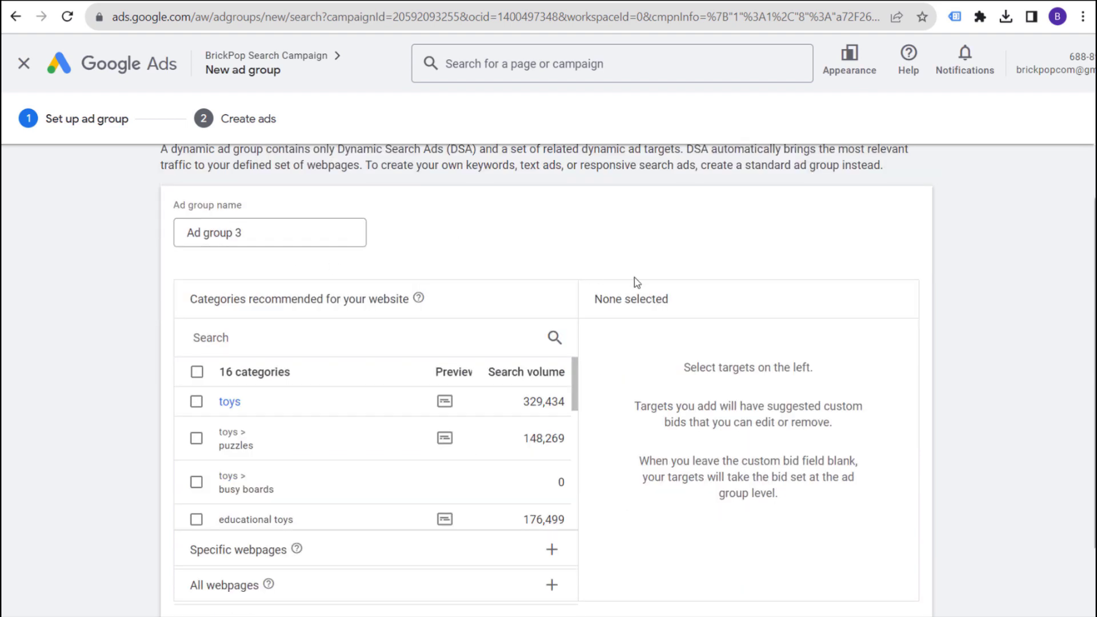
scroll(634, 276, down, 2)
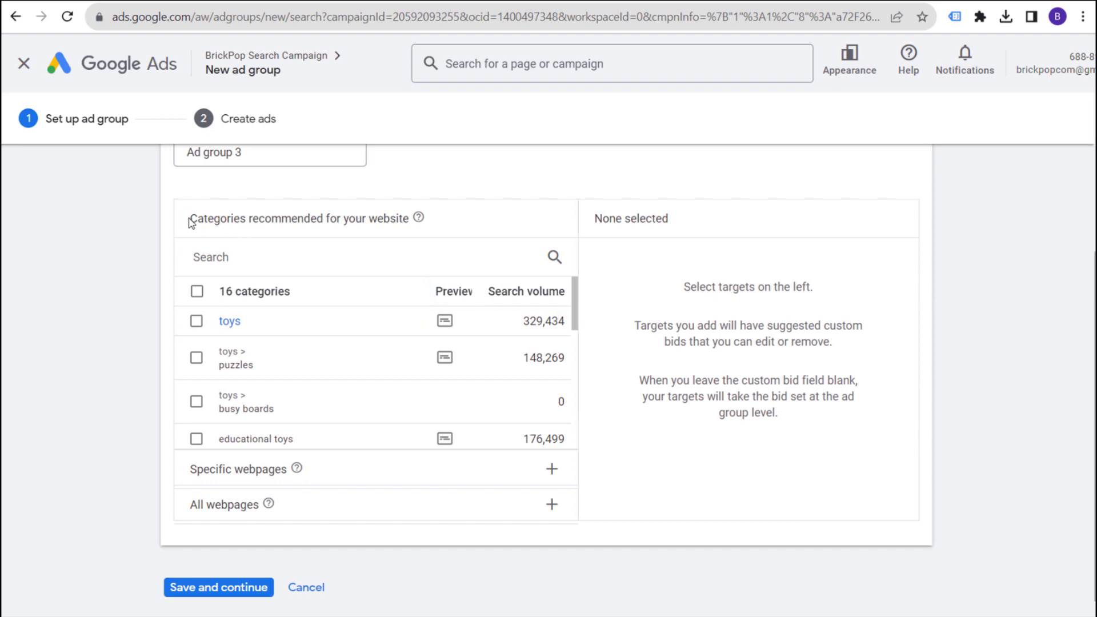
drag(189, 219, 367, 214)
click(394, 216)
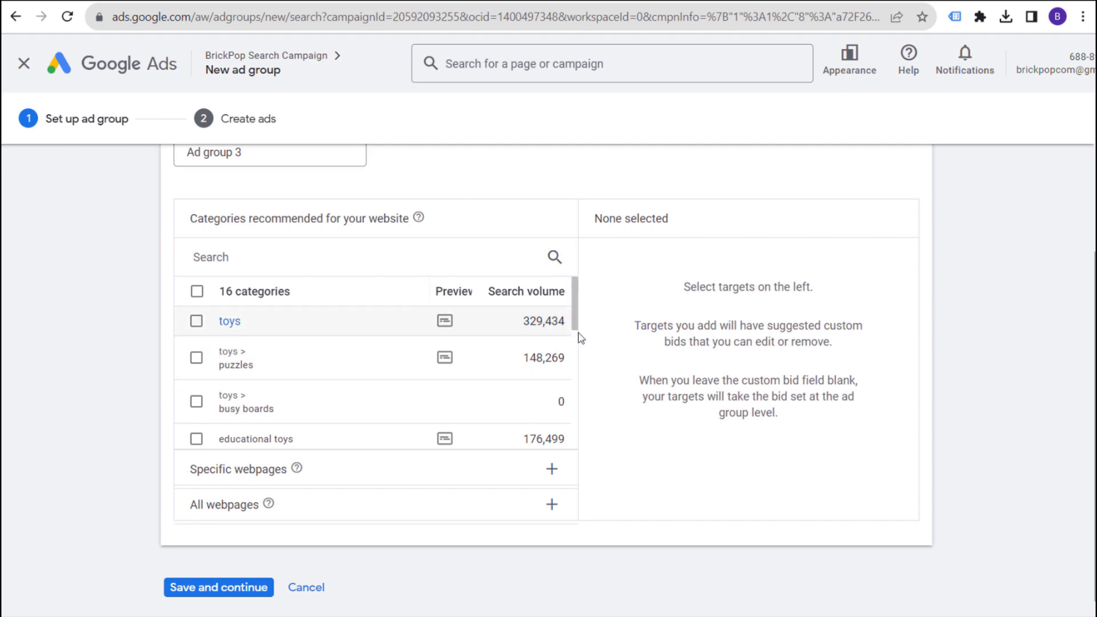
scroll(578, 303, down, 1)
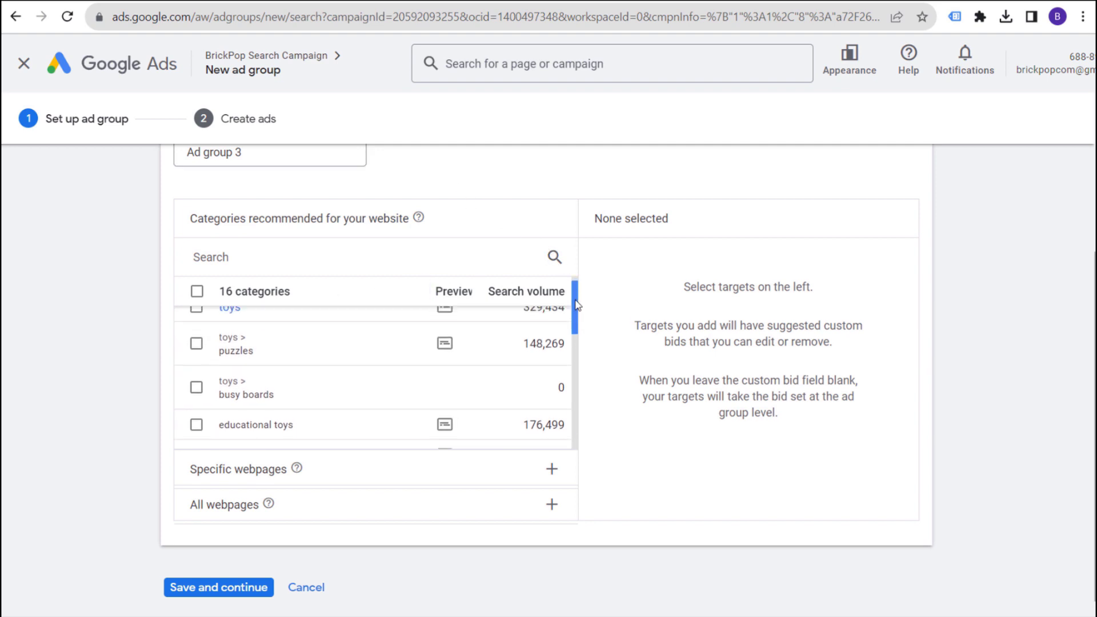
scroll(577, 309, up, 1)
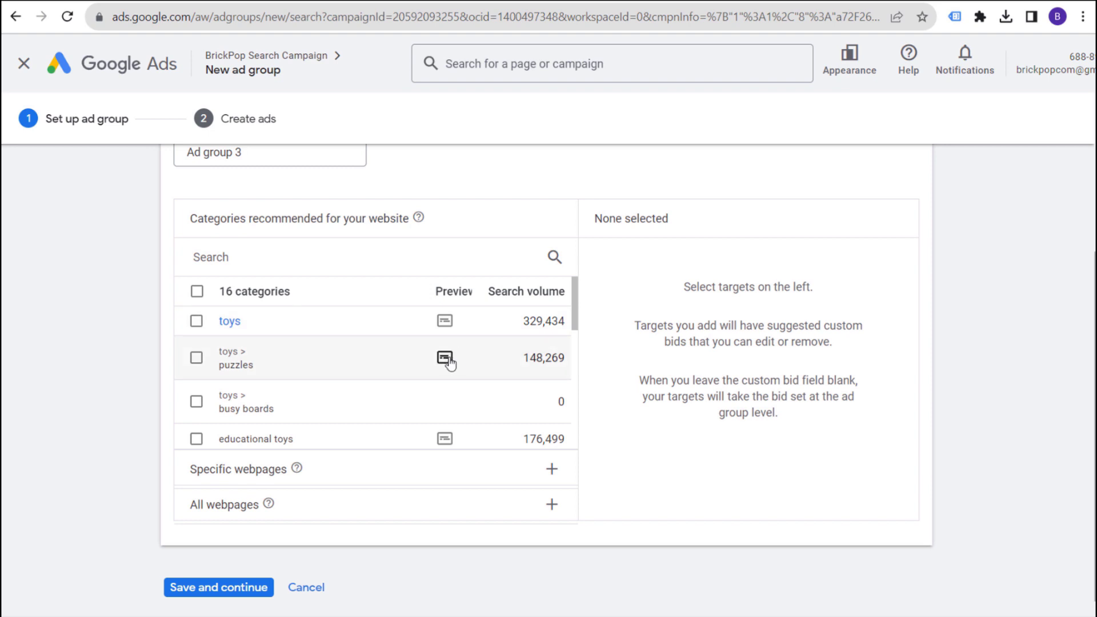
Preview the example ad for the toys > puzzles category and examine its triggering search and landing page.
mouse_move(444, 357)
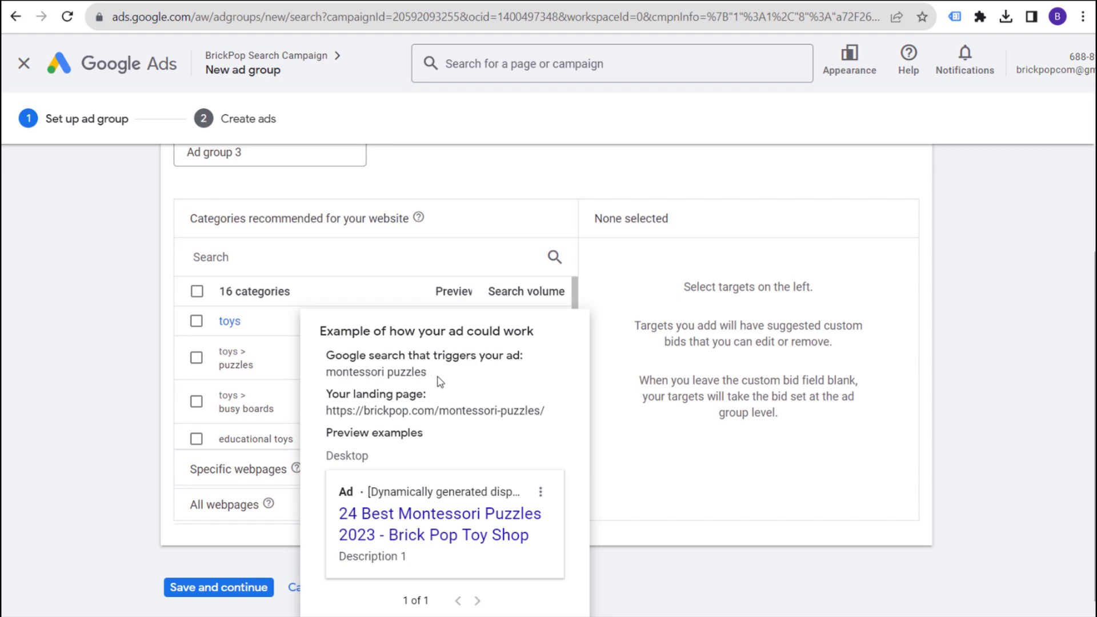
drag(324, 410, 548, 414)
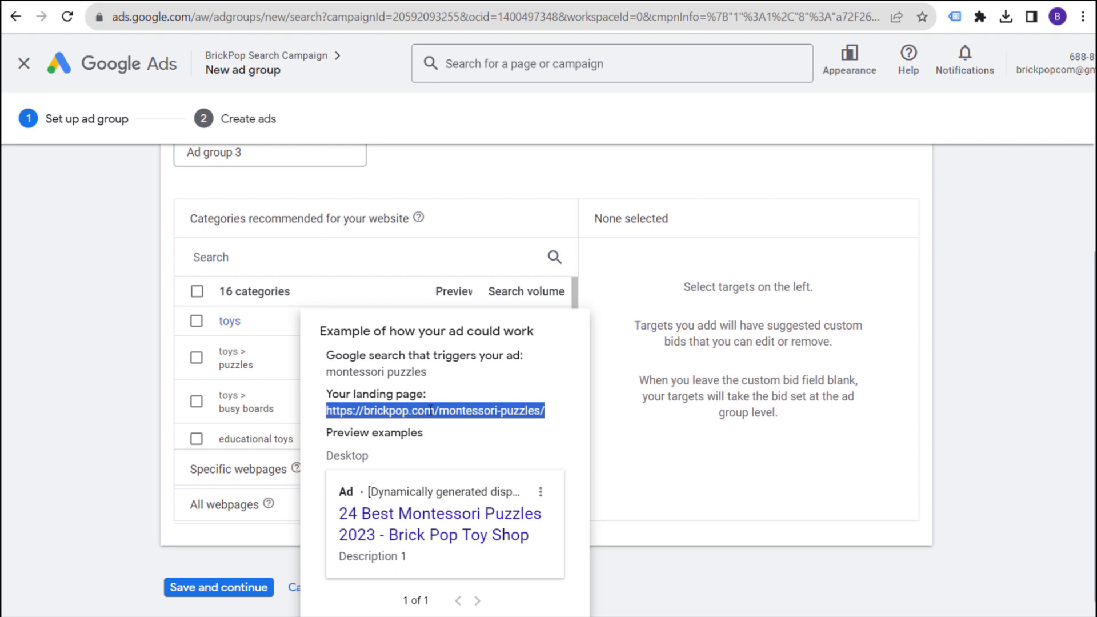
drag(427, 372, 324, 373)
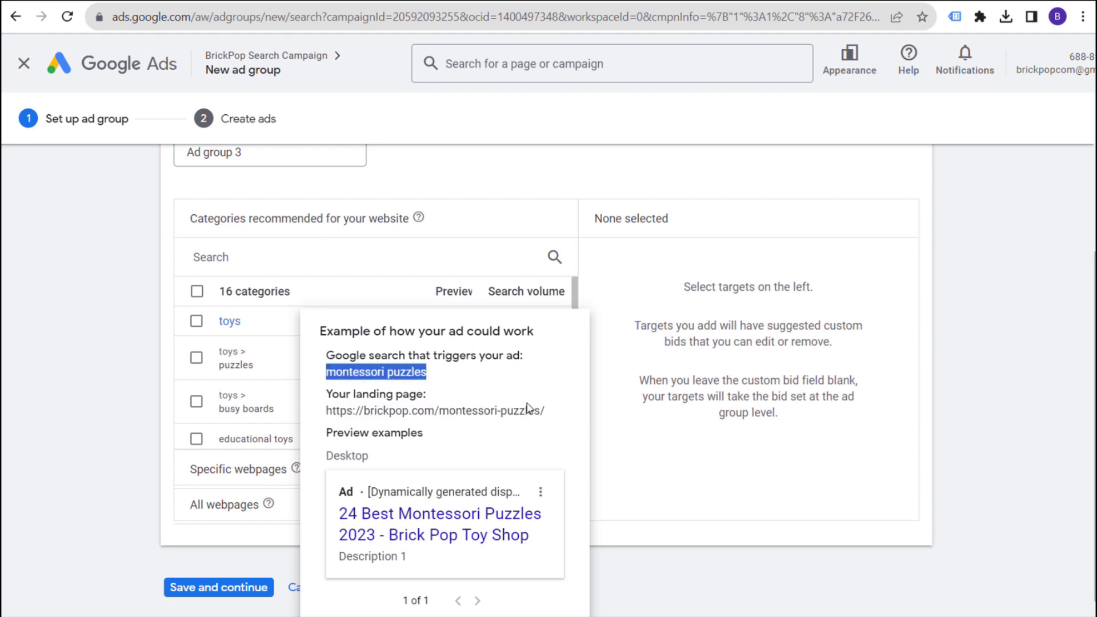
drag(544, 410, 355, 410)
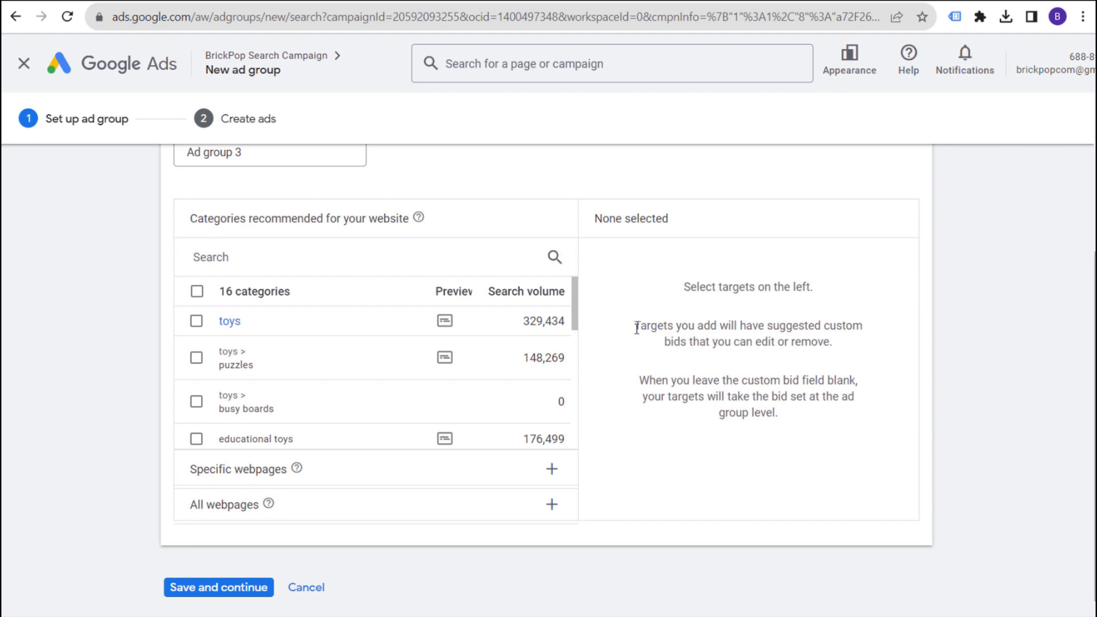
Switch the new ad group's type to Standard and back to Dynamic.
scroll(748, 369, up, 4)
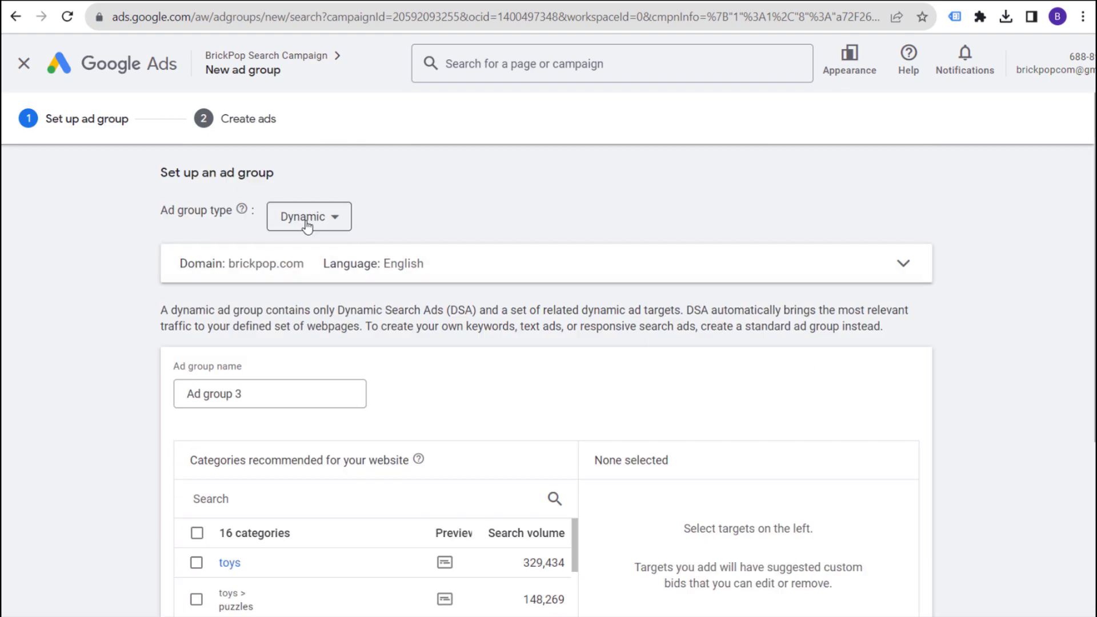
click(306, 224)
click(291, 228)
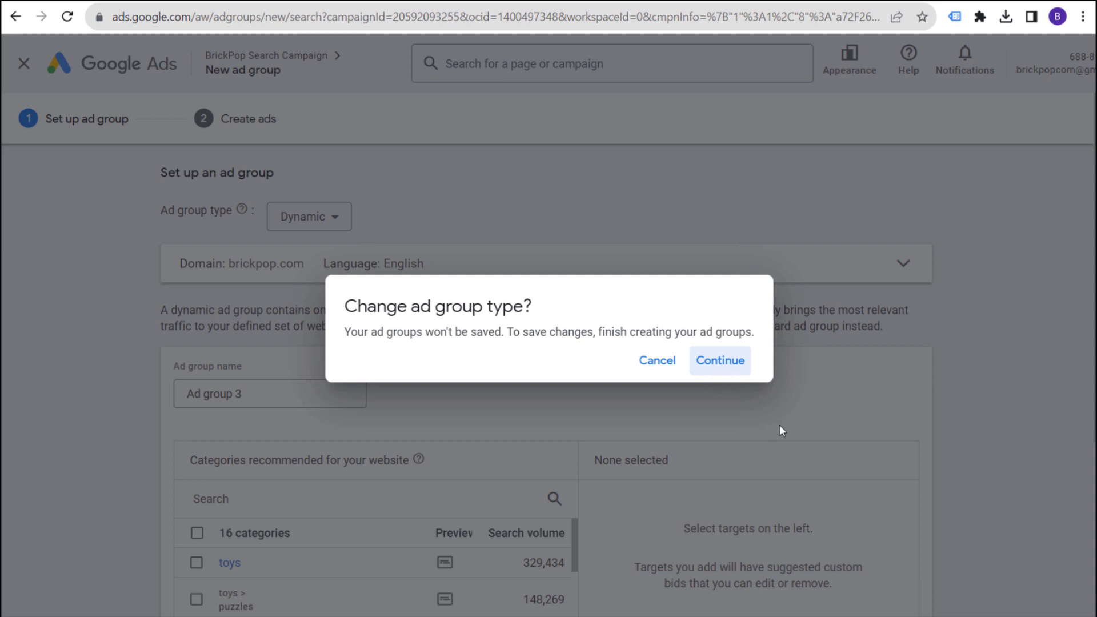
click(661, 366)
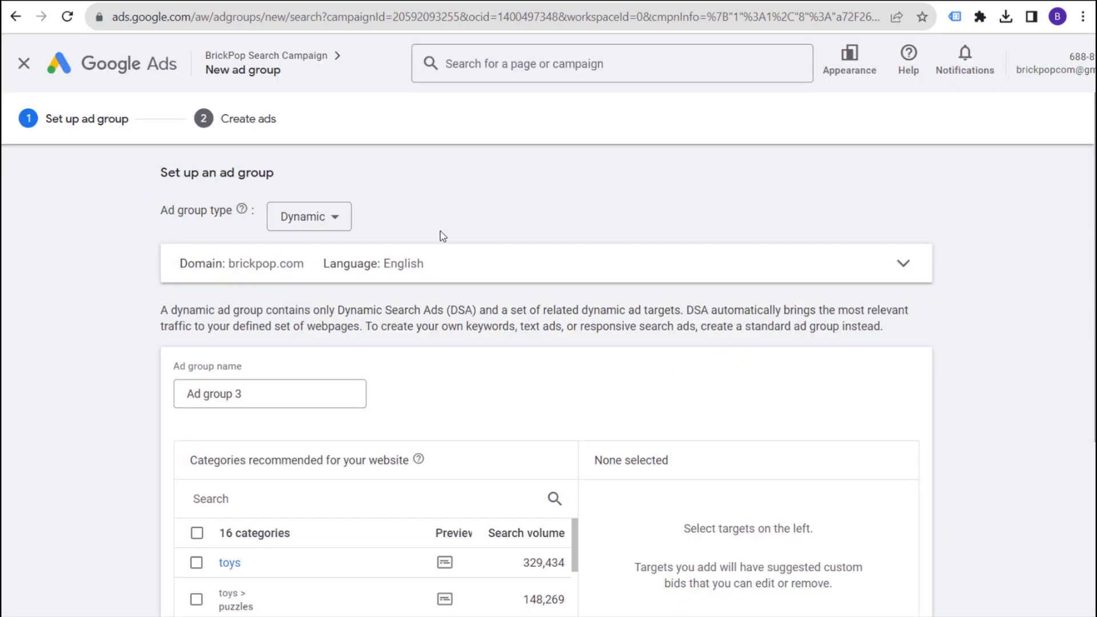
click(320, 222)
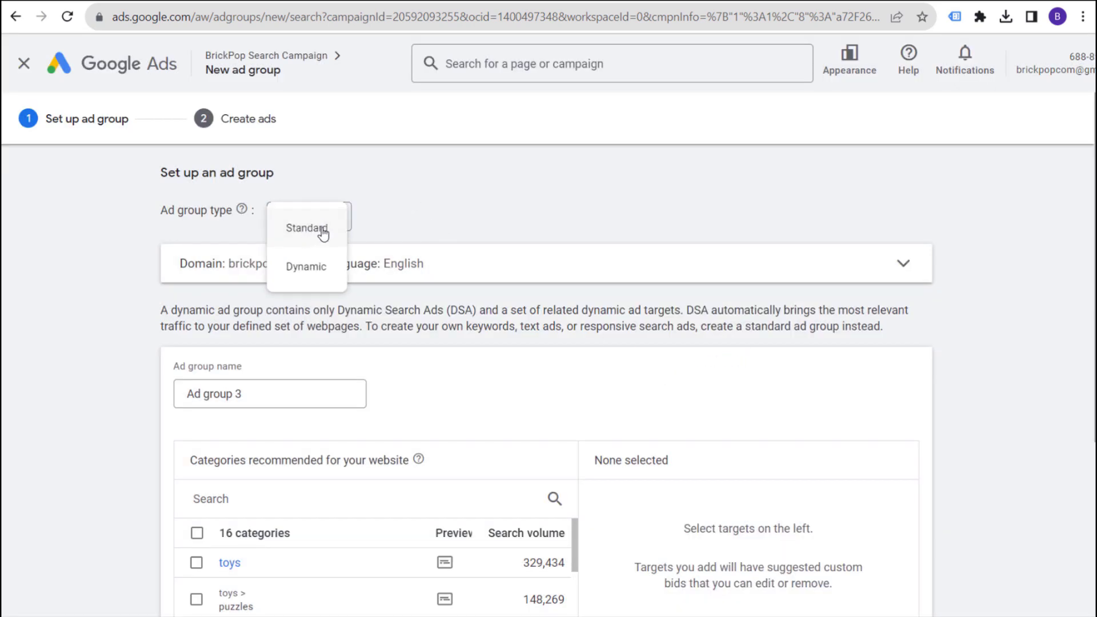
click(317, 227)
click(708, 364)
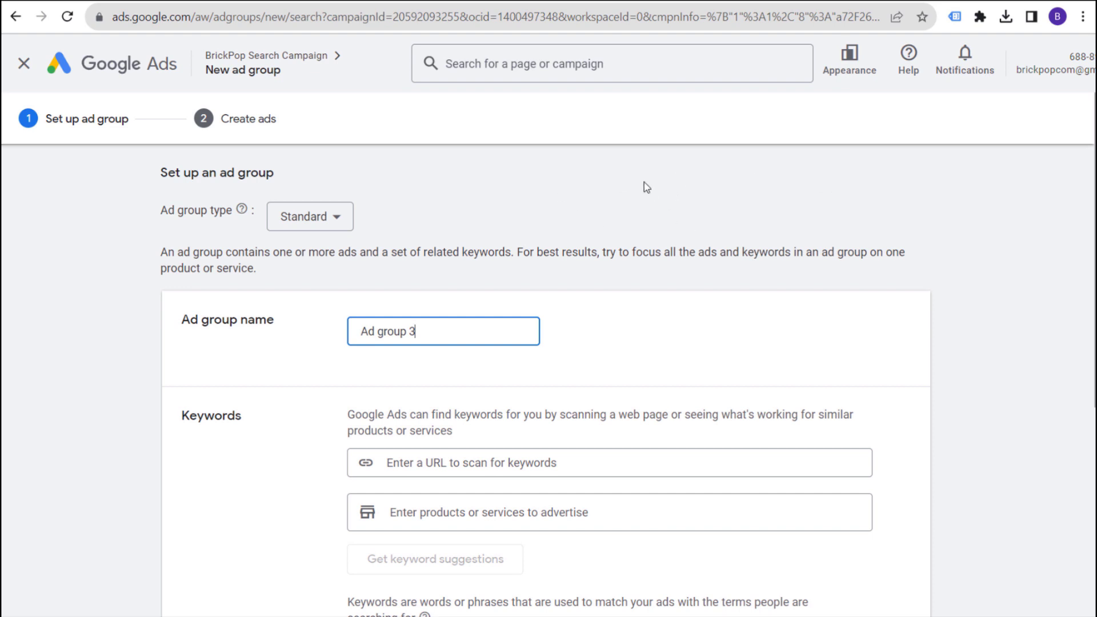
click(339, 216)
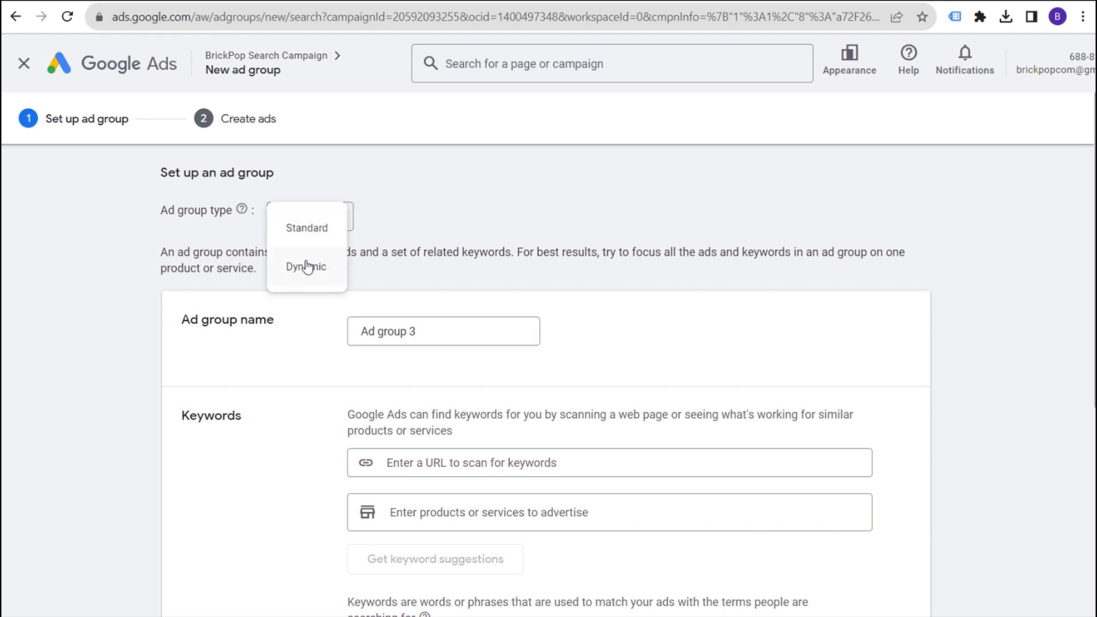
click(318, 269)
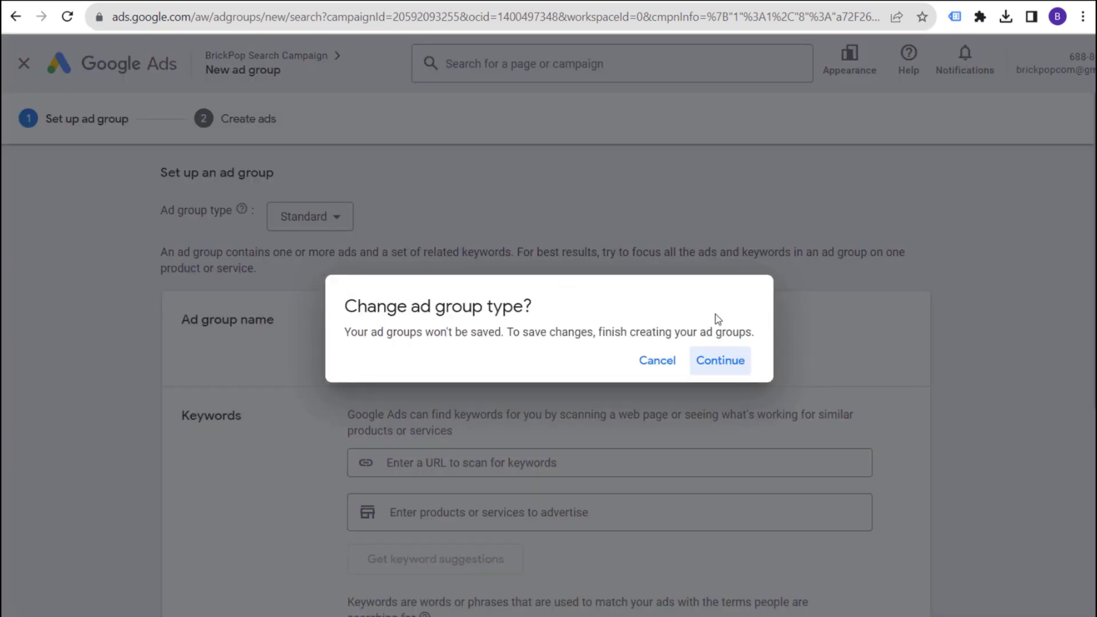
click(712, 359)
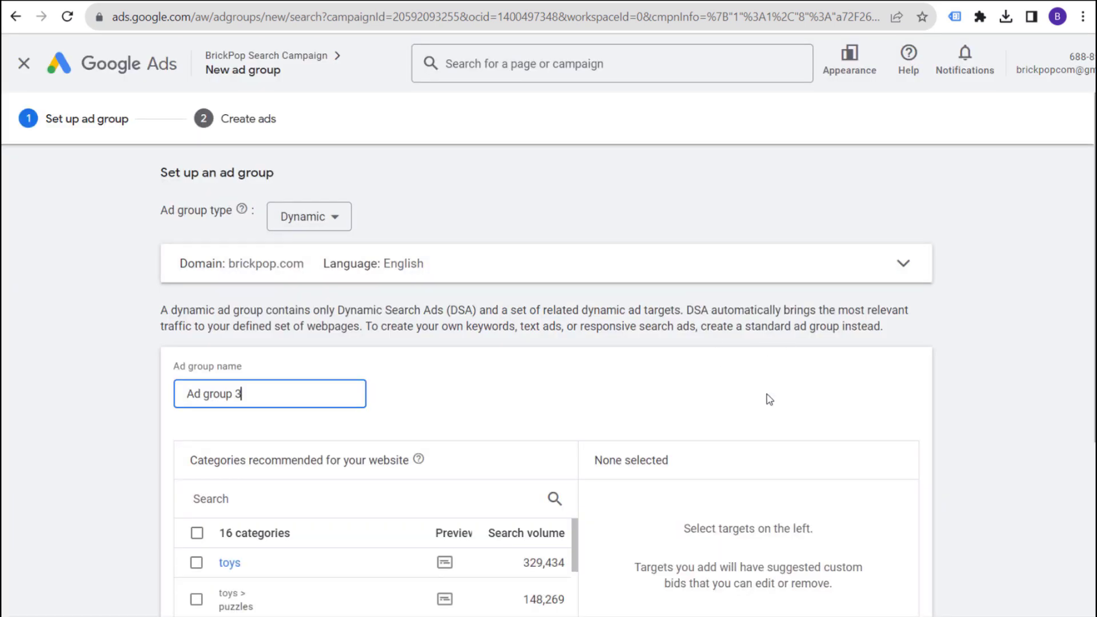
Preview the example ad for the toys category and examine its triggering search and landing page.
scroll(771, 411, down, 3)
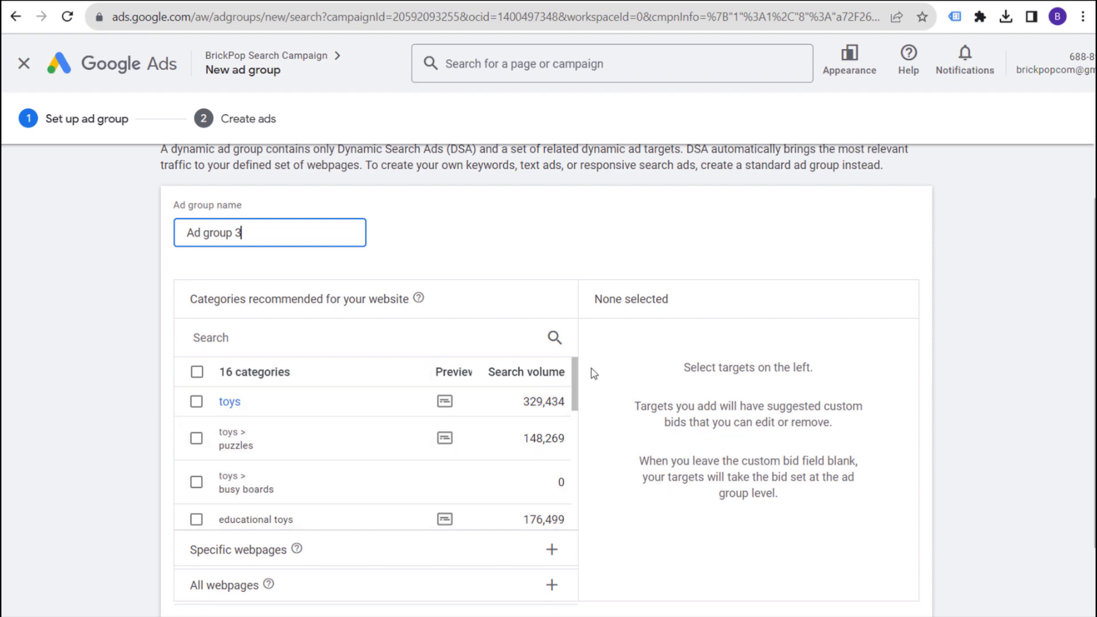
drag(577, 374, 437, 405)
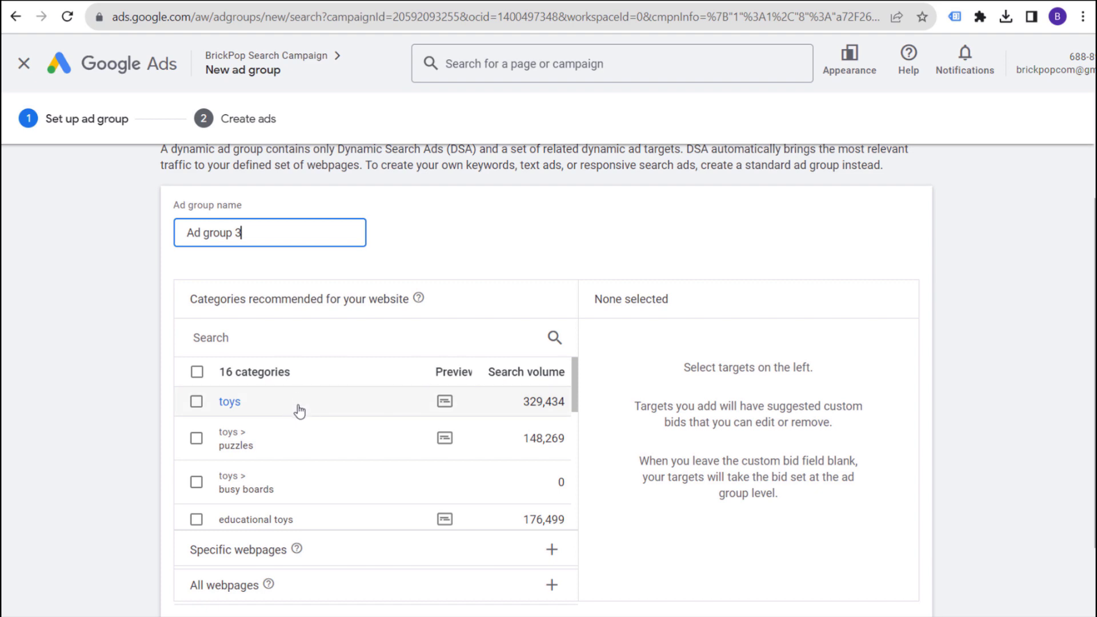
mouse_move(447, 403)
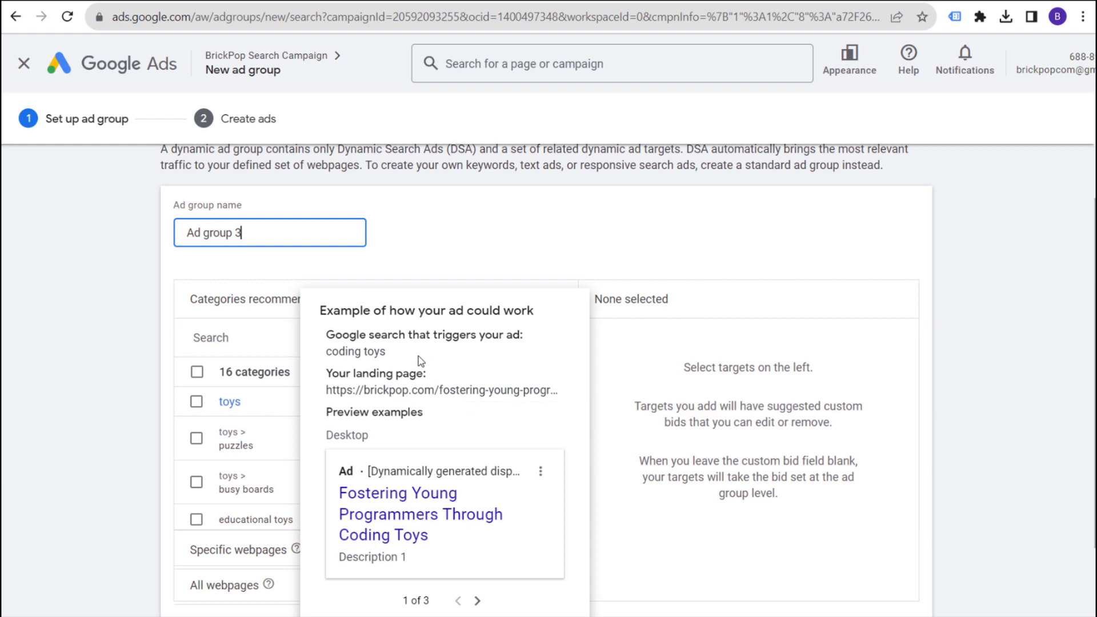
drag(417, 354, 326, 350)
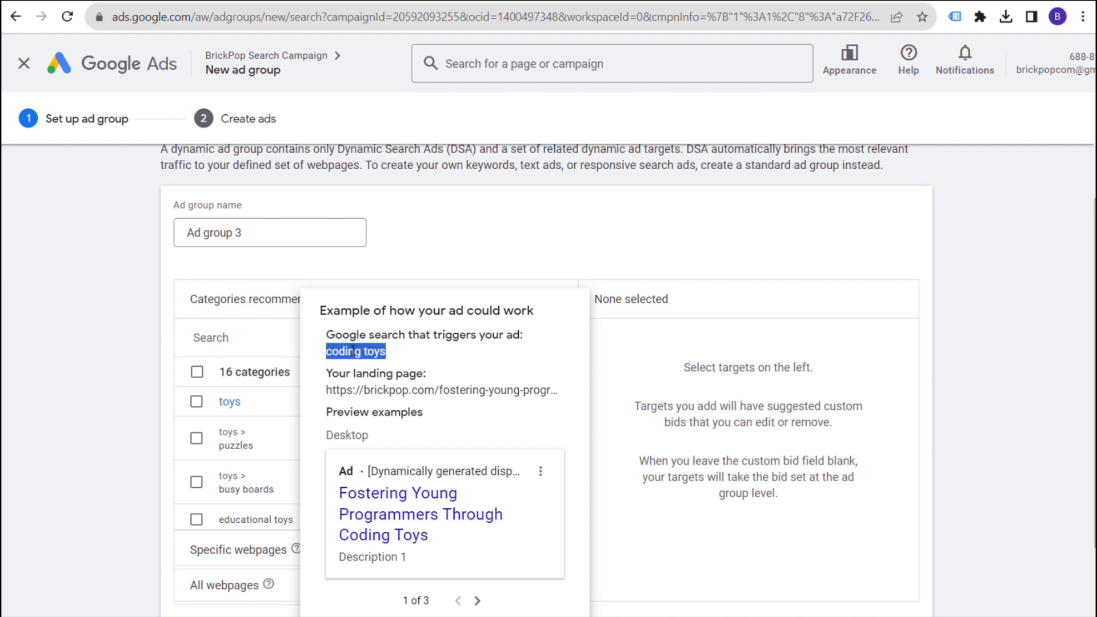
drag(320, 389, 519, 384)
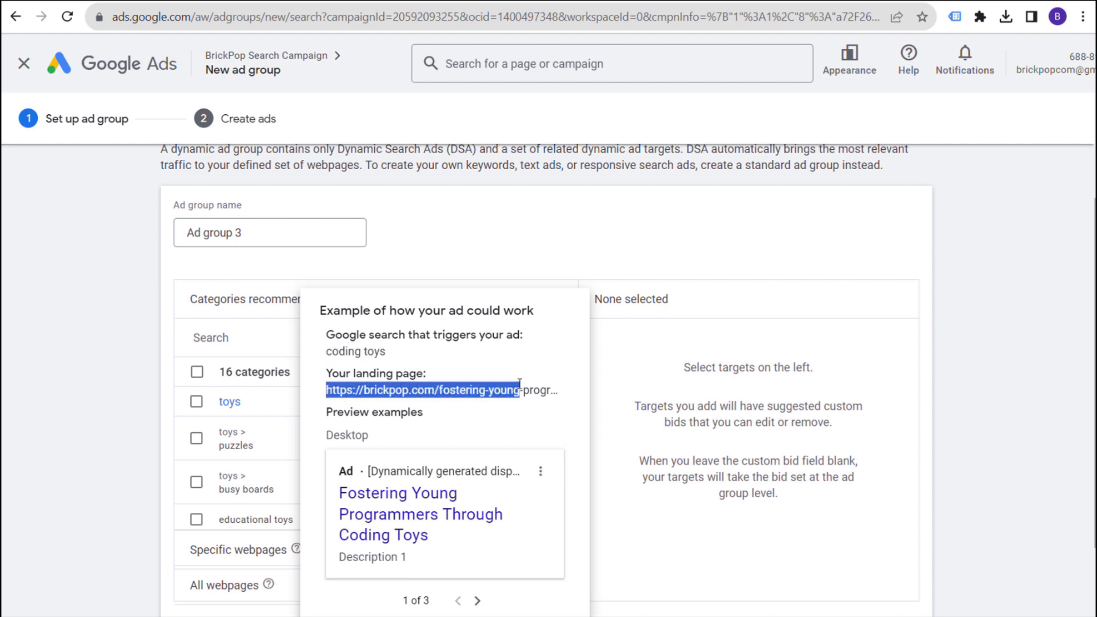
click(528, 389)
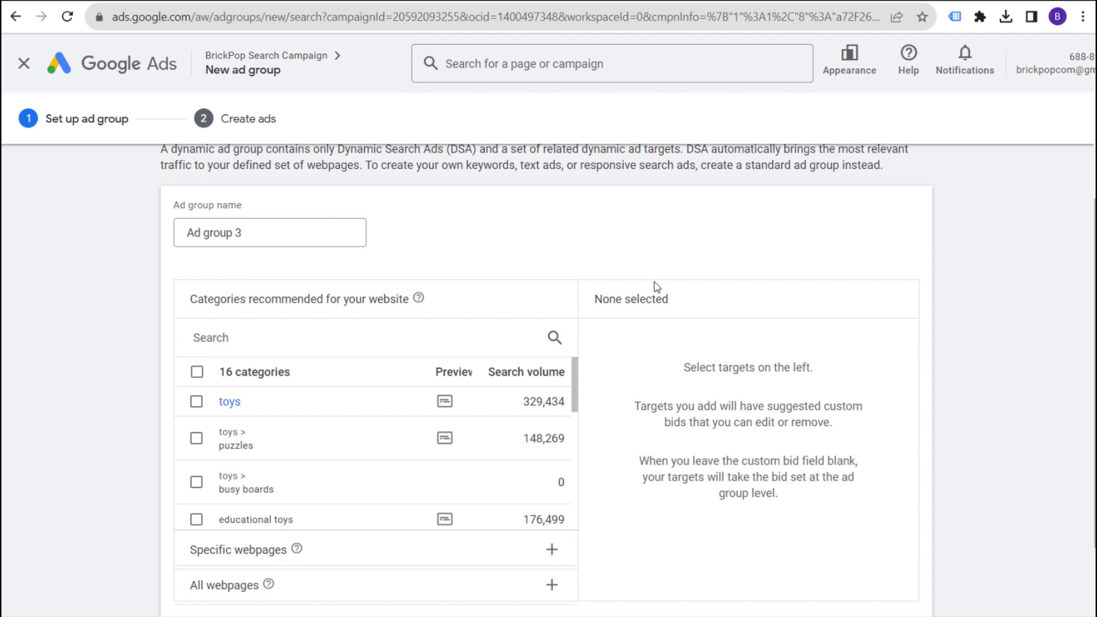
View the specific webpages targeting options and select all webpages as the ad group's dynamic ad target.
click(551, 559)
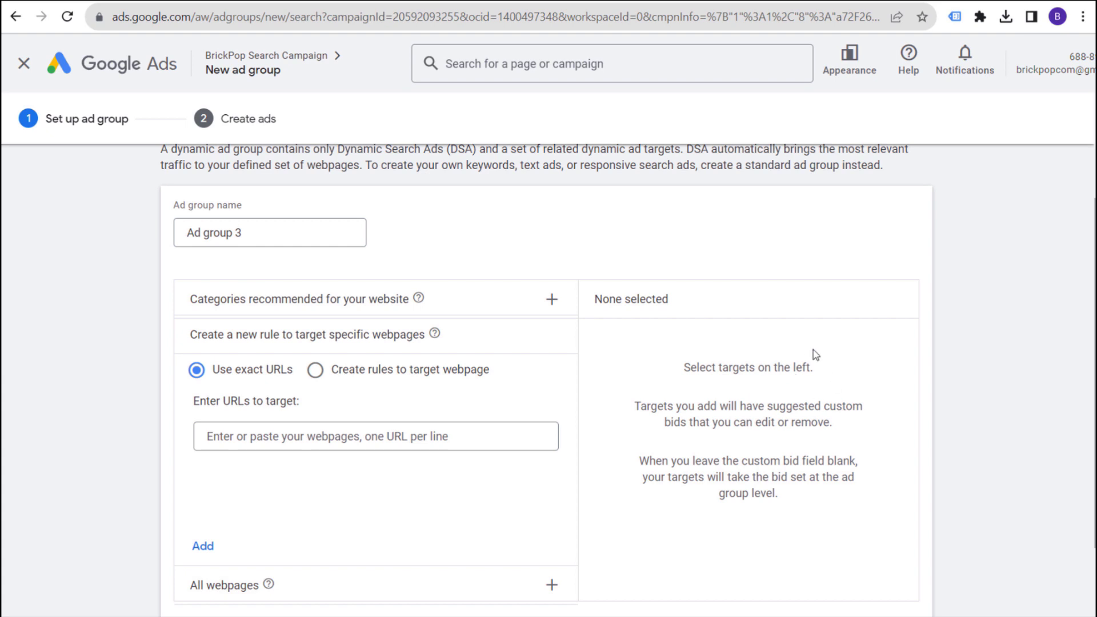
scroll(787, 371, down, 2)
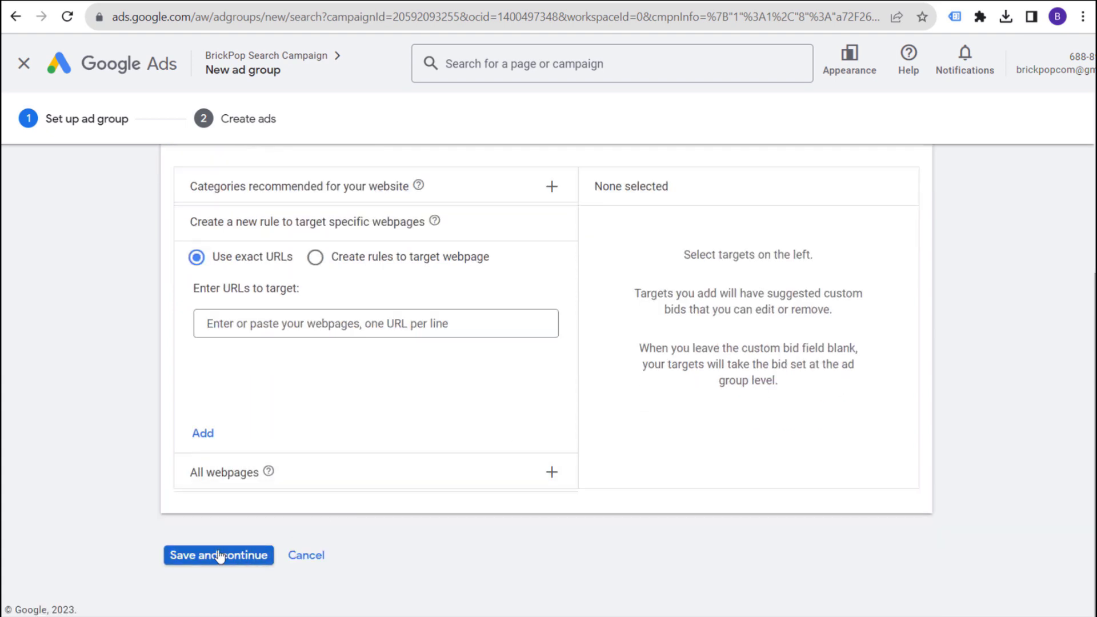
click(552, 480)
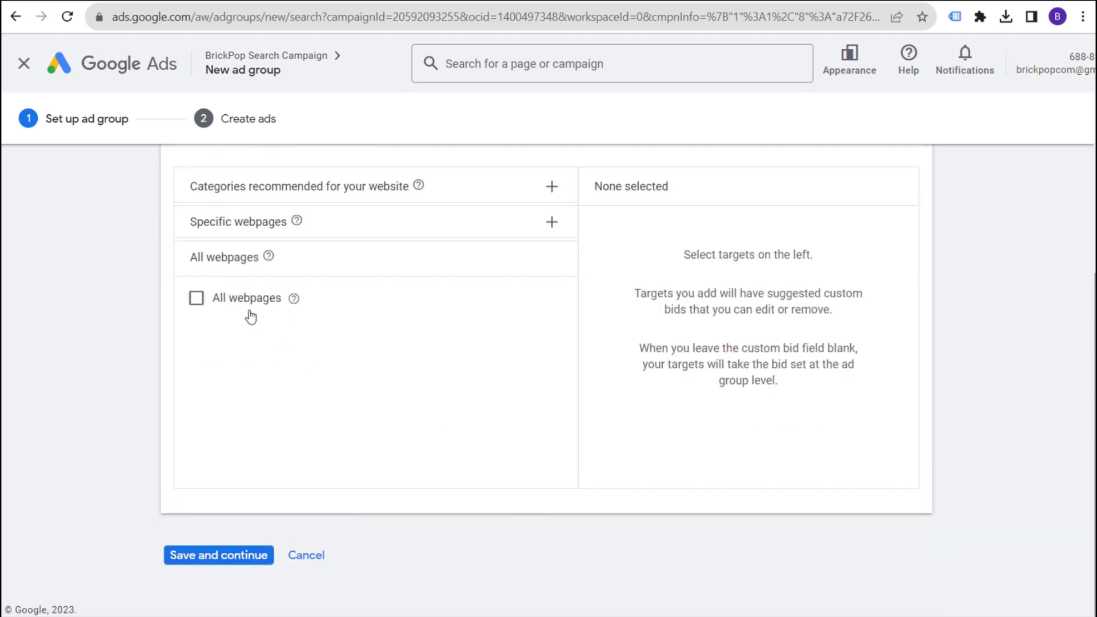
click(239, 300)
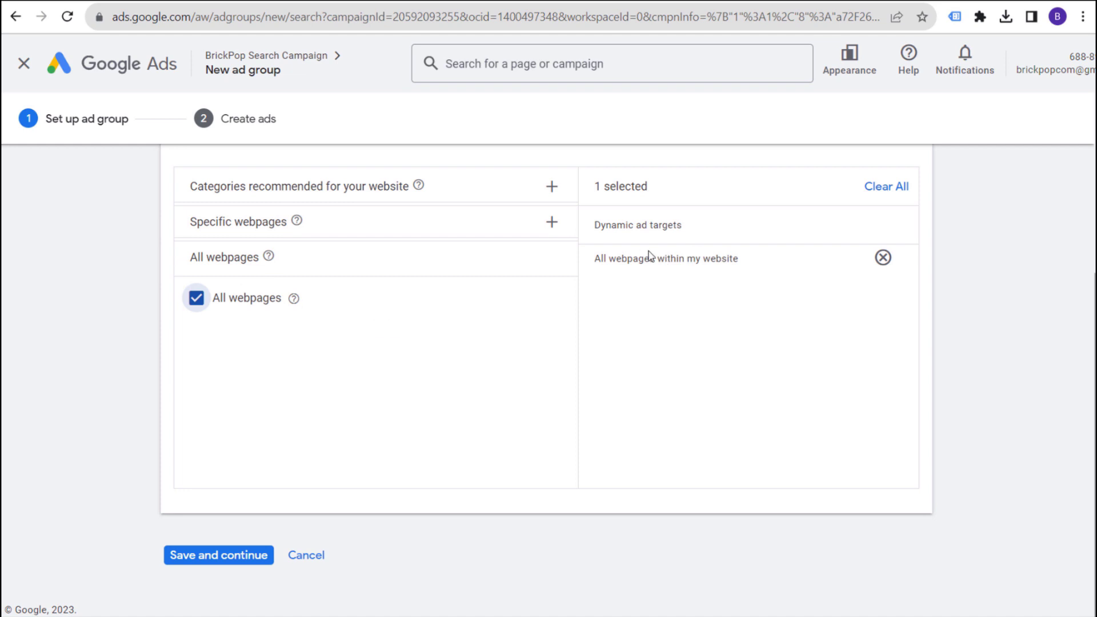
Name the new ad group All Webpages and save it to continue to ad creation.
scroll(649, 255, up, 2)
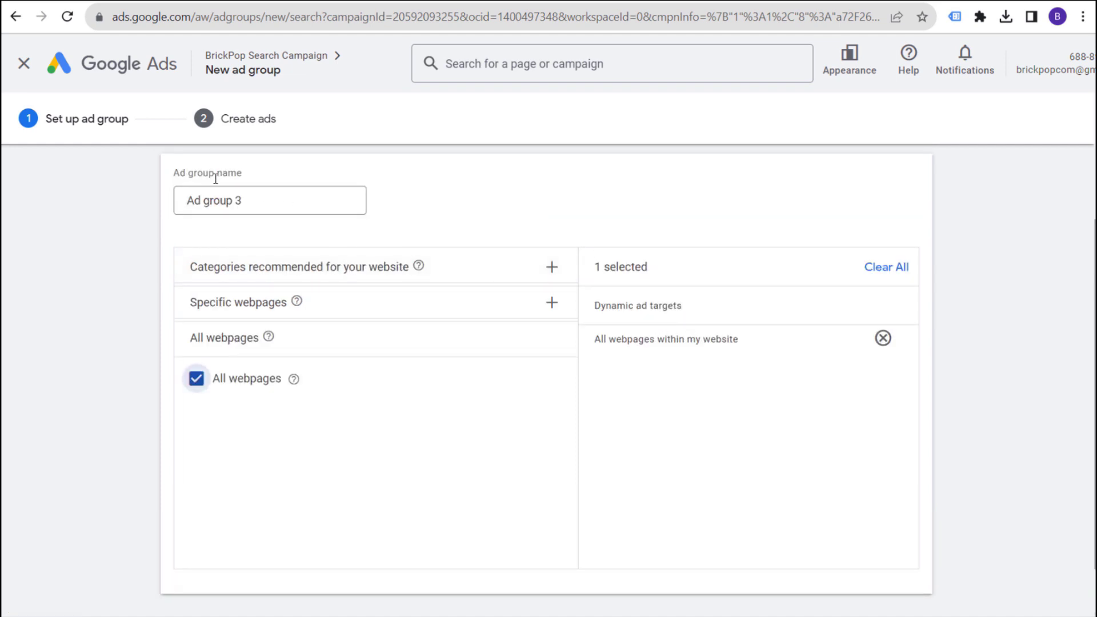
drag(245, 201, 147, 201)
text(All Webpages)
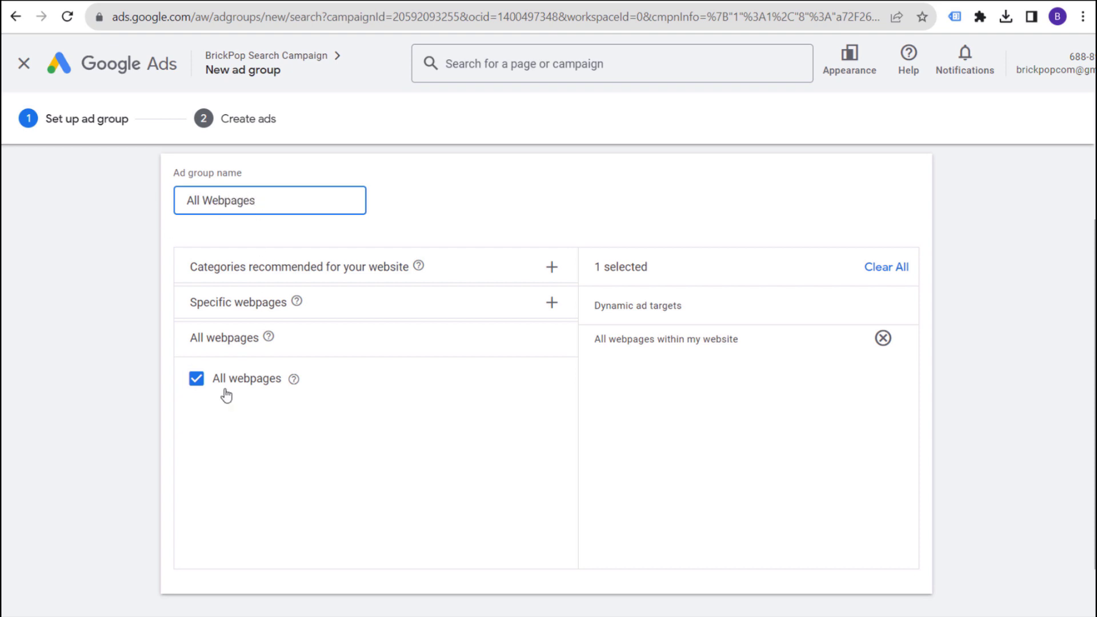
scroll(645, 360, down, 2)
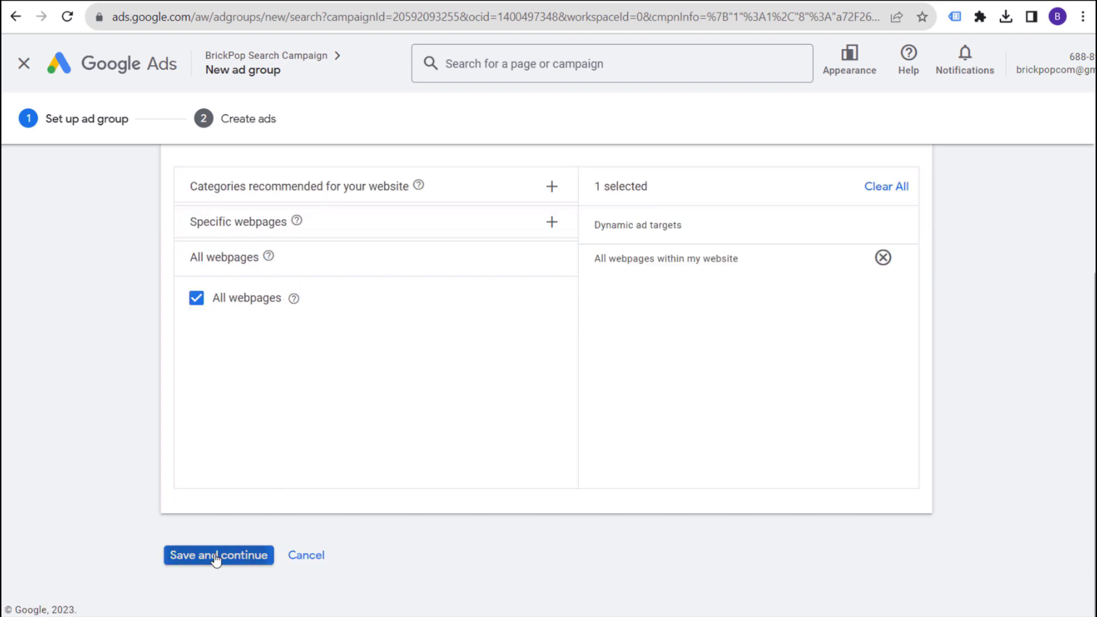
click(221, 555)
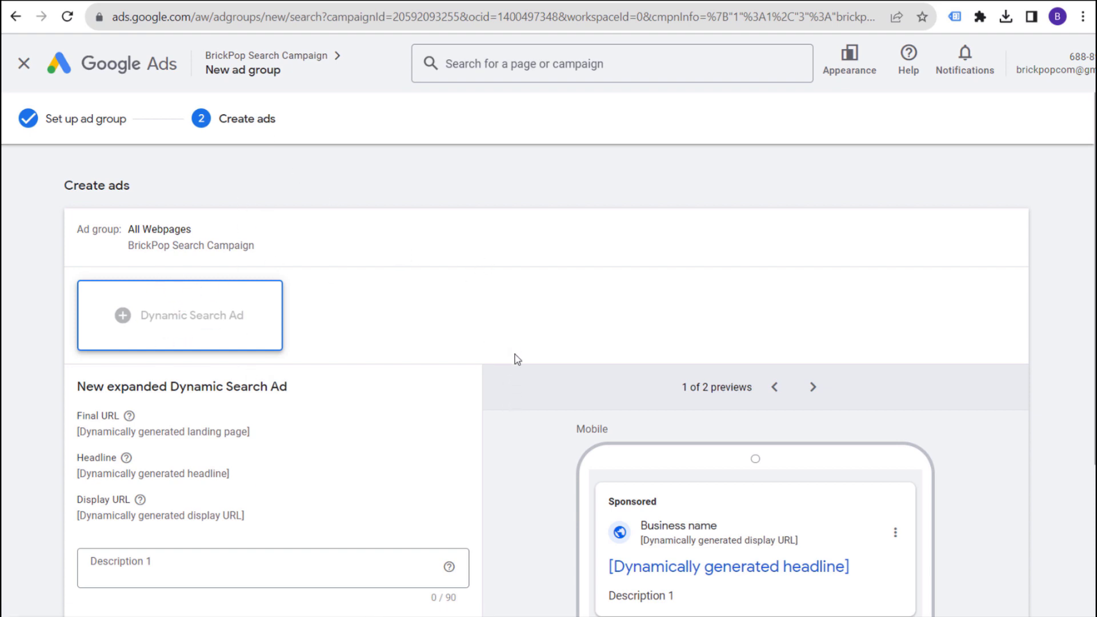
Examine the new expanded Dynamic Search Ad's final URL, headline, display URL and description fields.
scroll(526, 326, down, 1)
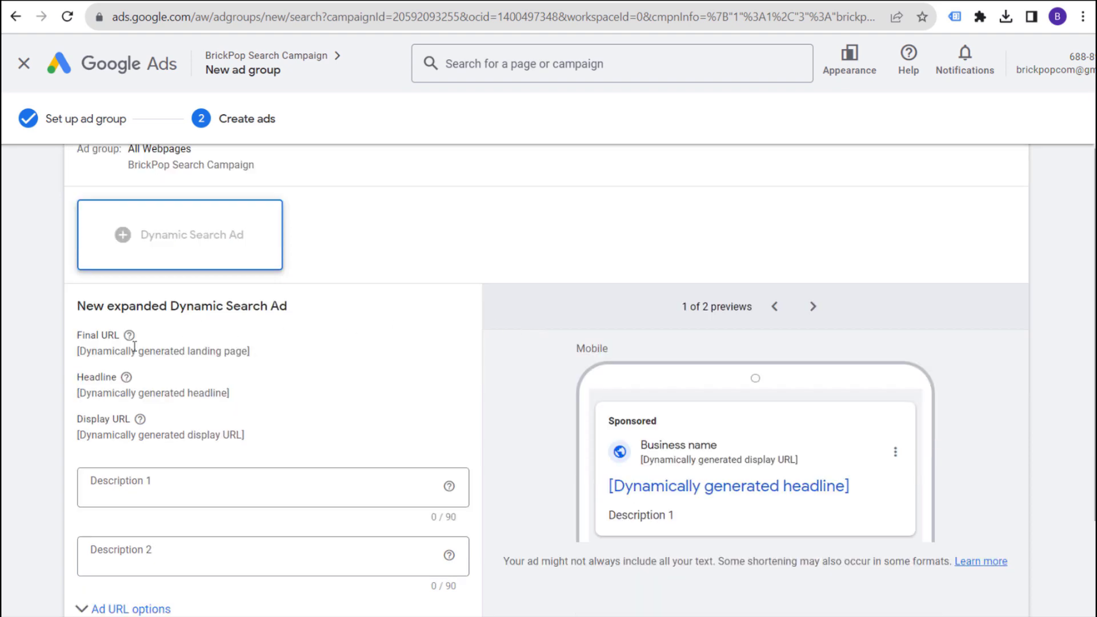
drag(86, 354, 255, 360)
click(246, 377)
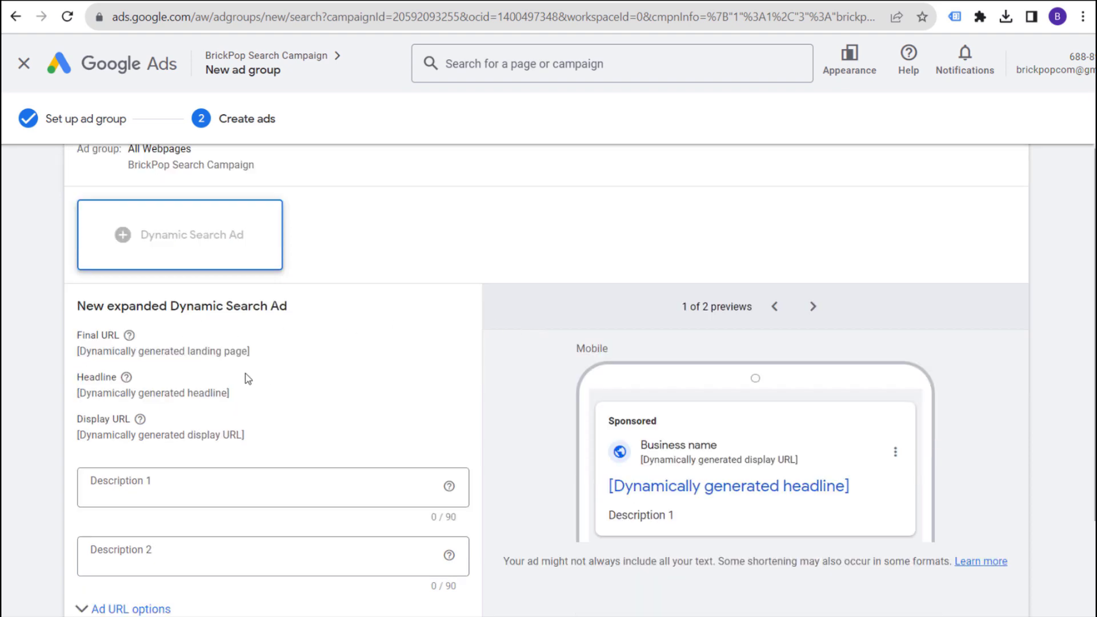
double_click(86, 395)
click(289, 398)
drag(86, 434, 224, 433)
click(374, 416)
scroll(384, 387, down, 2)
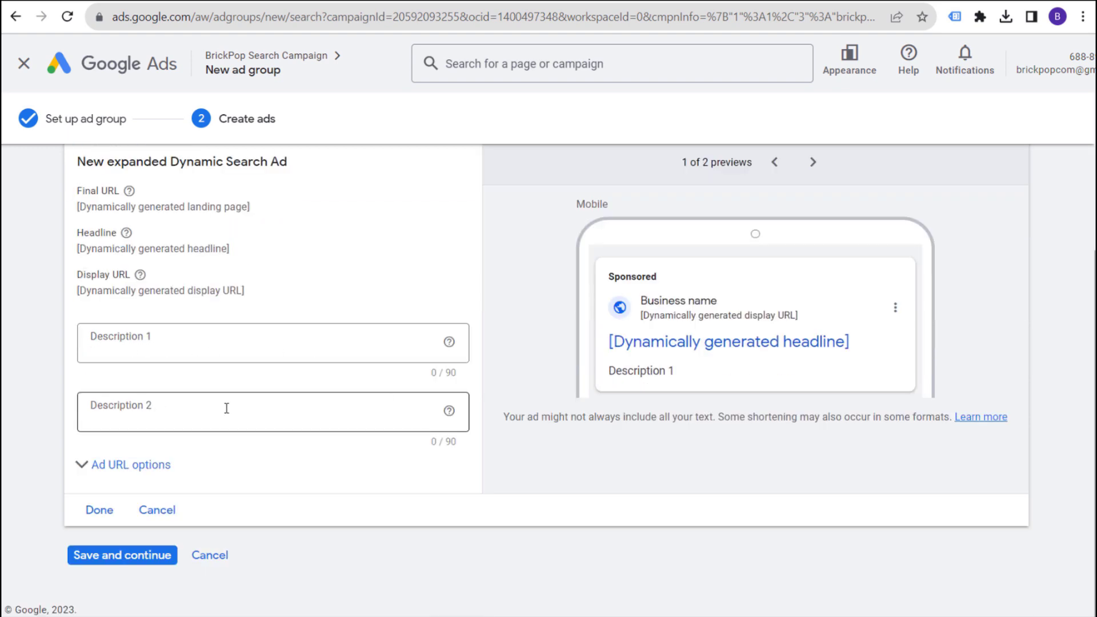
scroll(255, 423, up, 4)
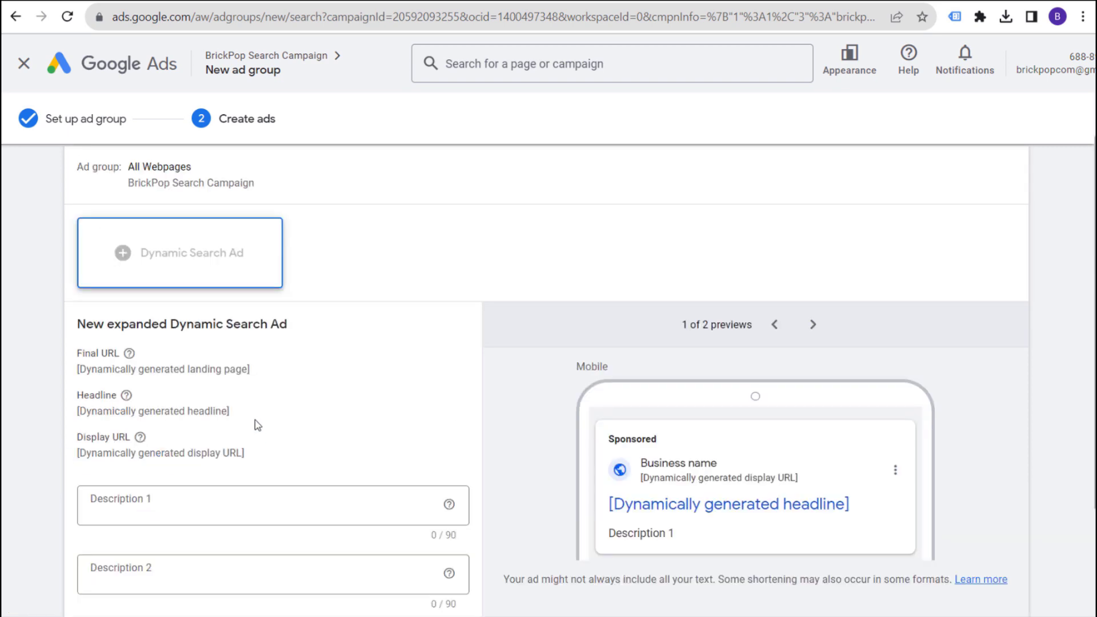
Cancel the ad creation and pause the All Webpages ad group in the BrickPop Search Campaign.
scroll(228, 423, down, 4)
click(157, 510)
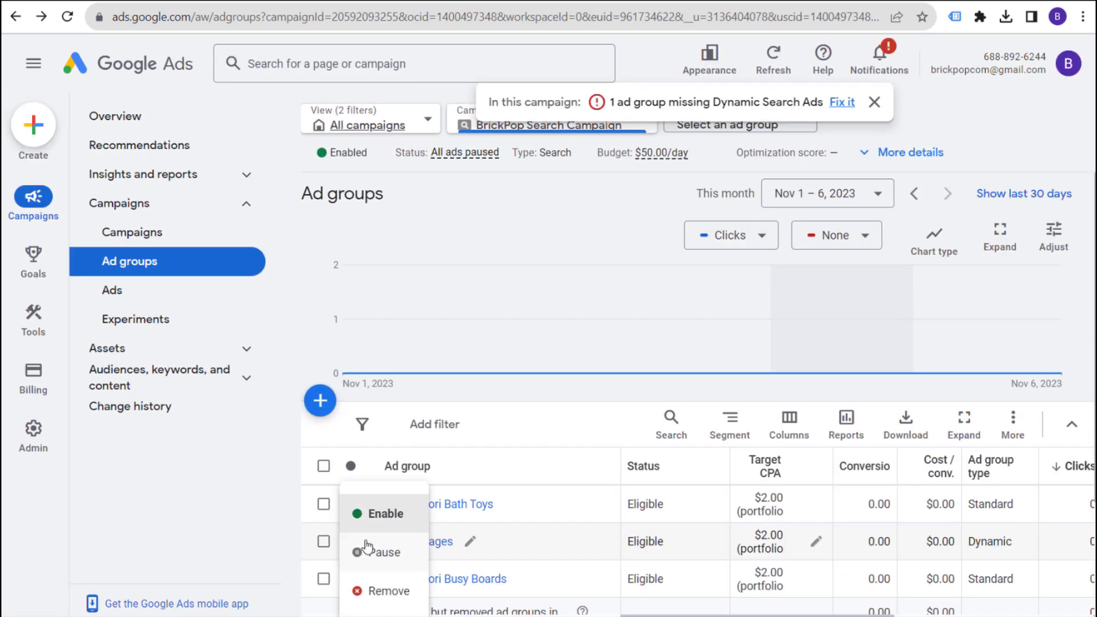
click(367, 549)
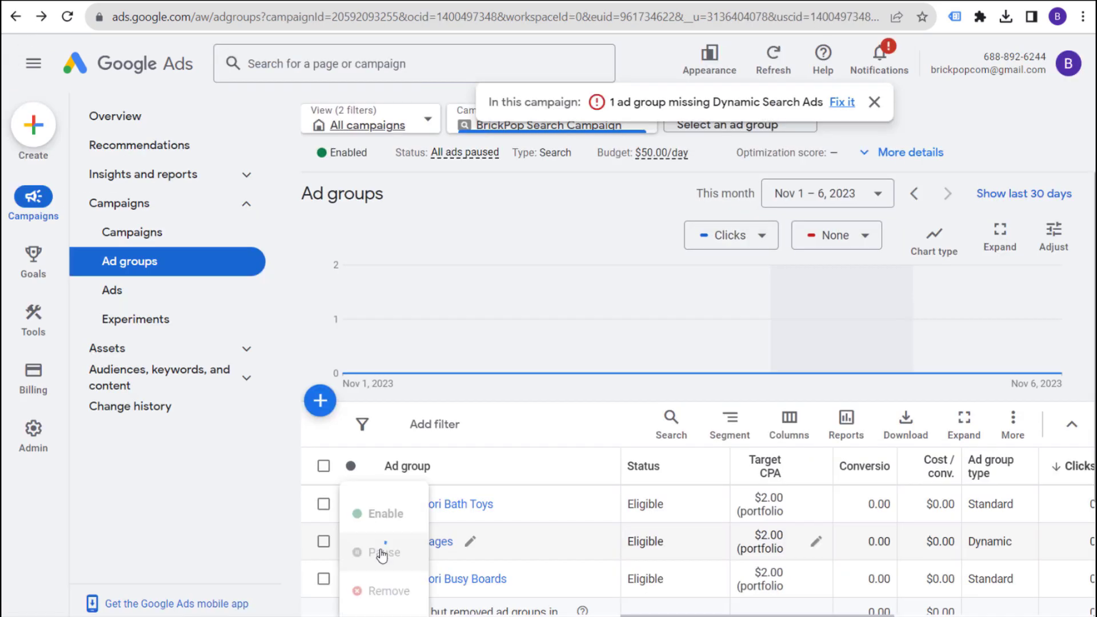
Start another new ad group in the campaign and change its type to Dynamic.
click(319, 401)
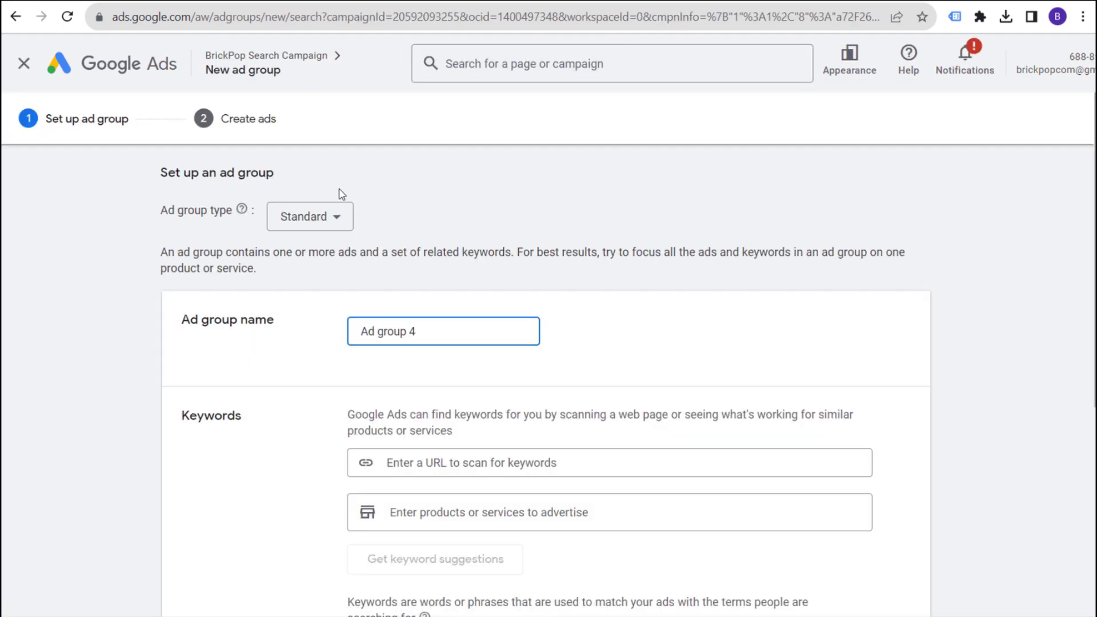
click(337, 216)
click(323, 266)
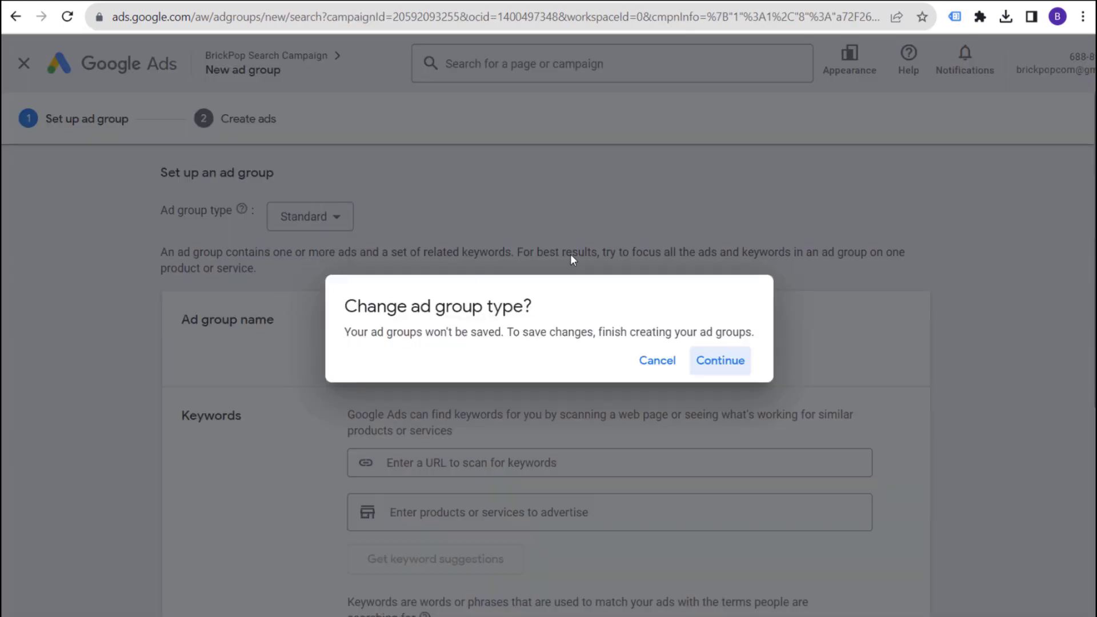
click(722, 364)
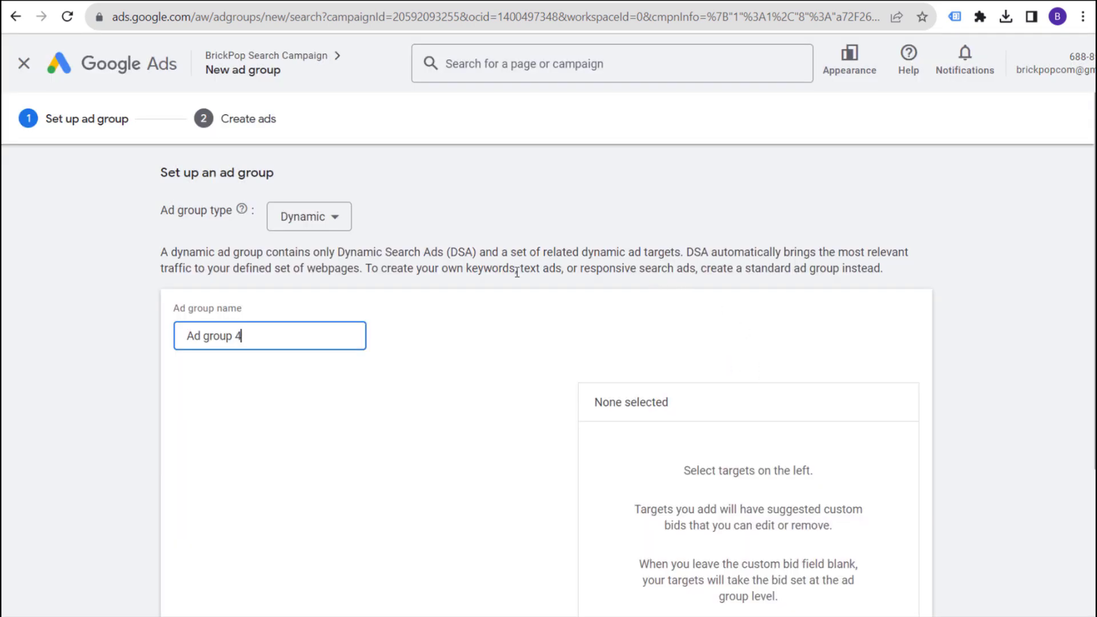
Switch the ad group type to Standard and back to Dynamic to reload the target options.
scroll(502, 255, down, 3)
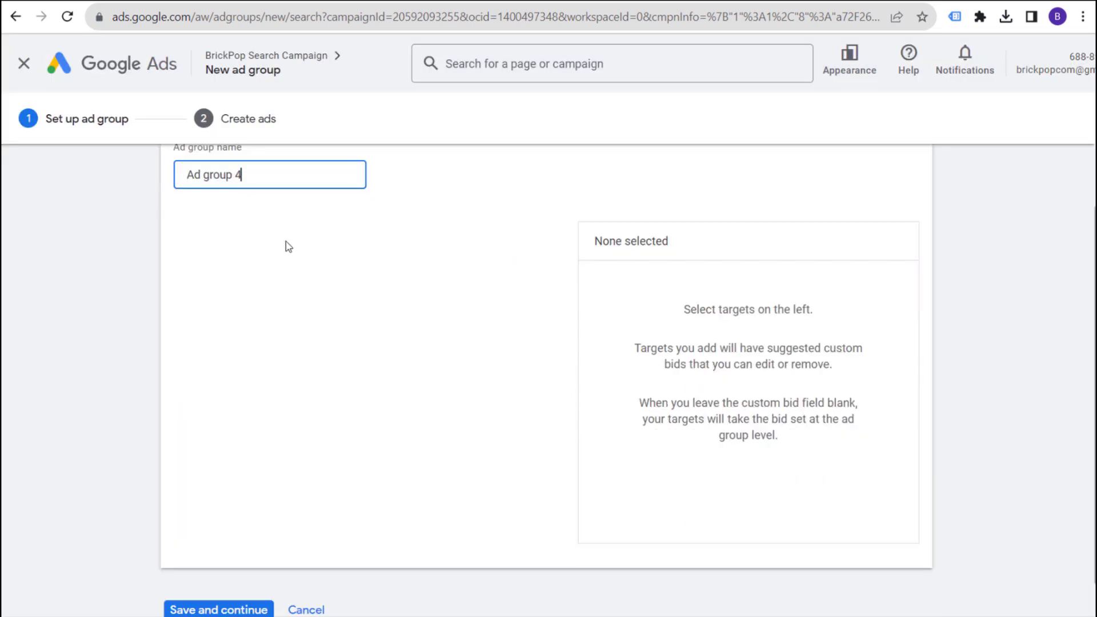
click(457, 186)
scroll(511, 235, up, 3)
click(309, 211)
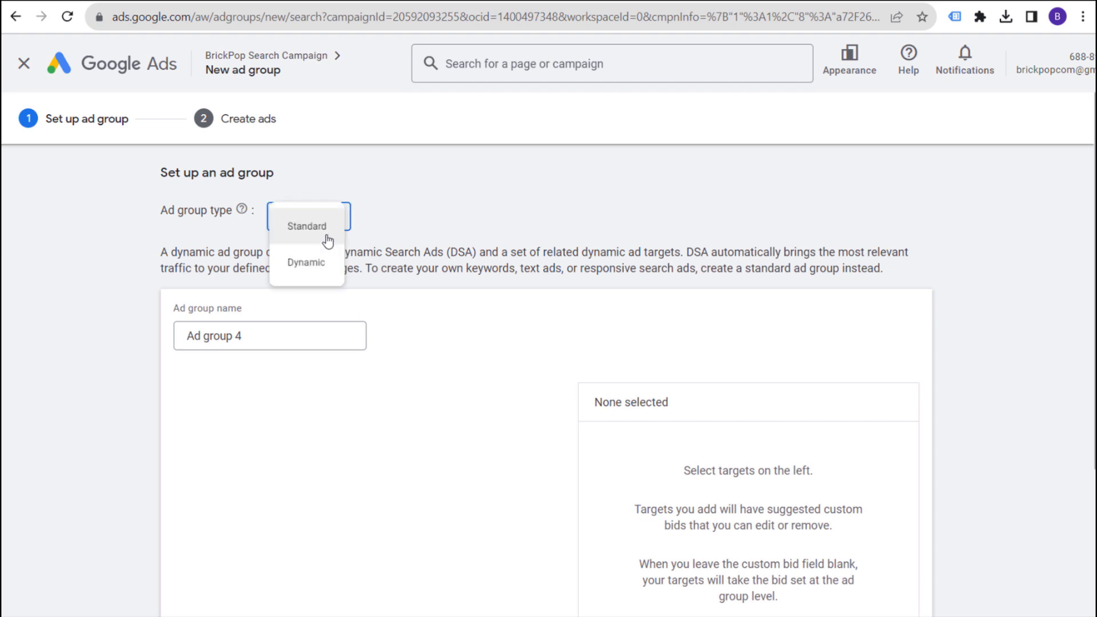
click(324, 227)
click(719, 361)
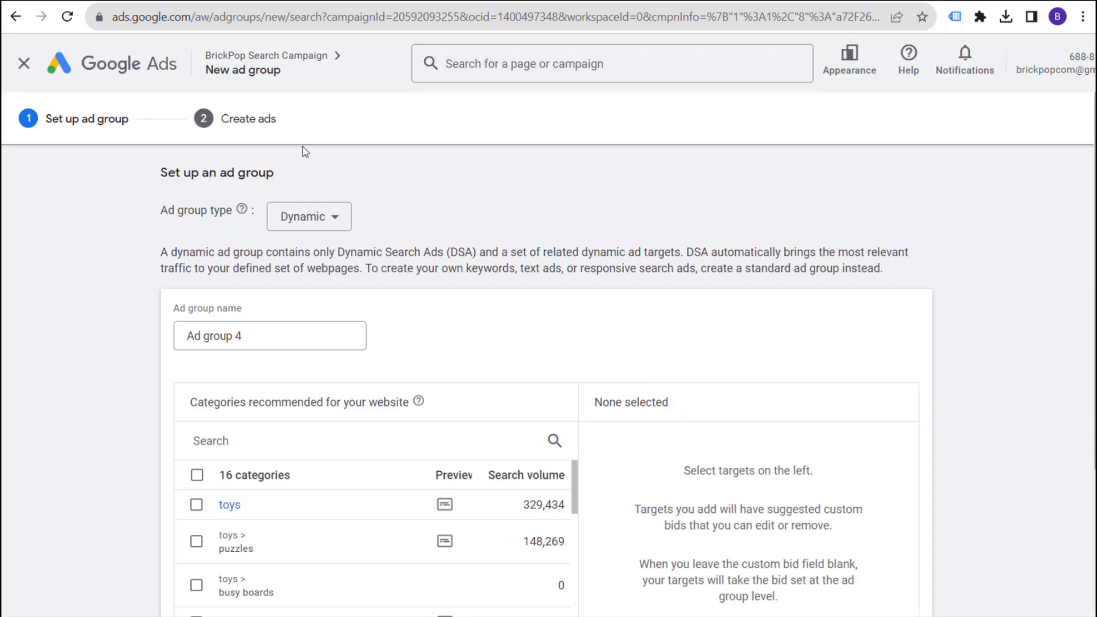
Switch to the Google Ads Help article on page feeds and read its note on upgrading Dynamic Search Ad campaigns to Performance Max.
click(260, 1)
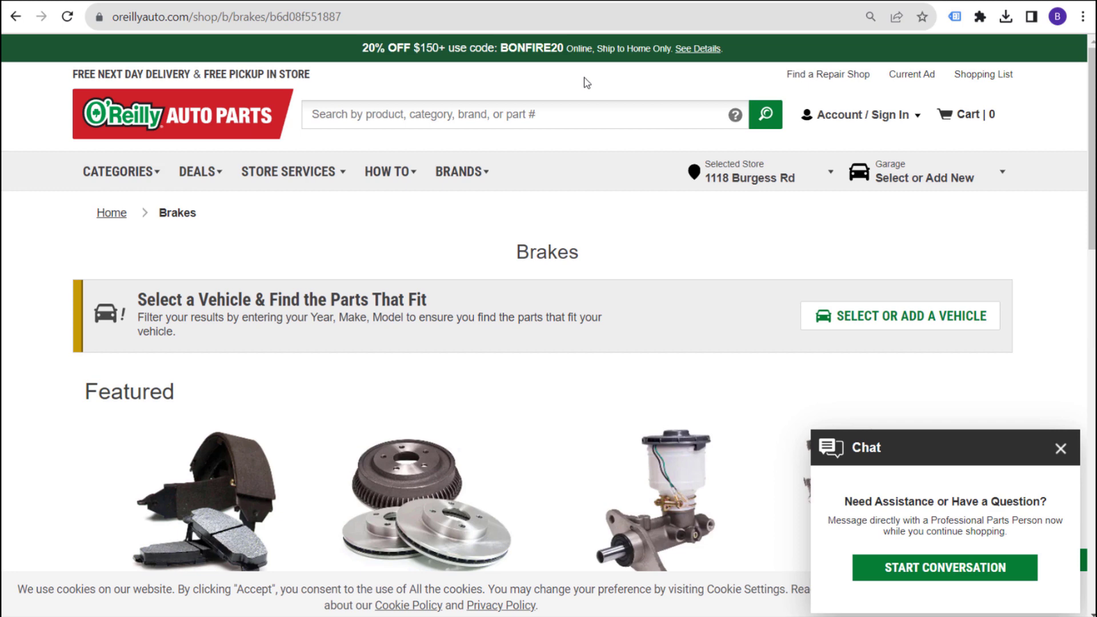
click(634, 2)
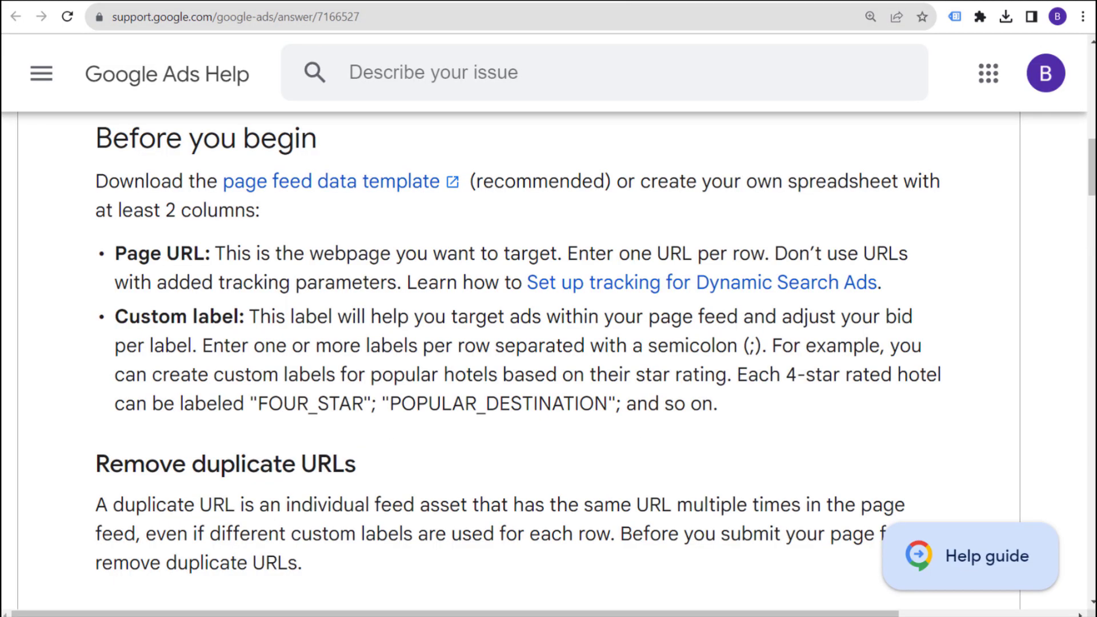
scroll(600, 160, up, 12)
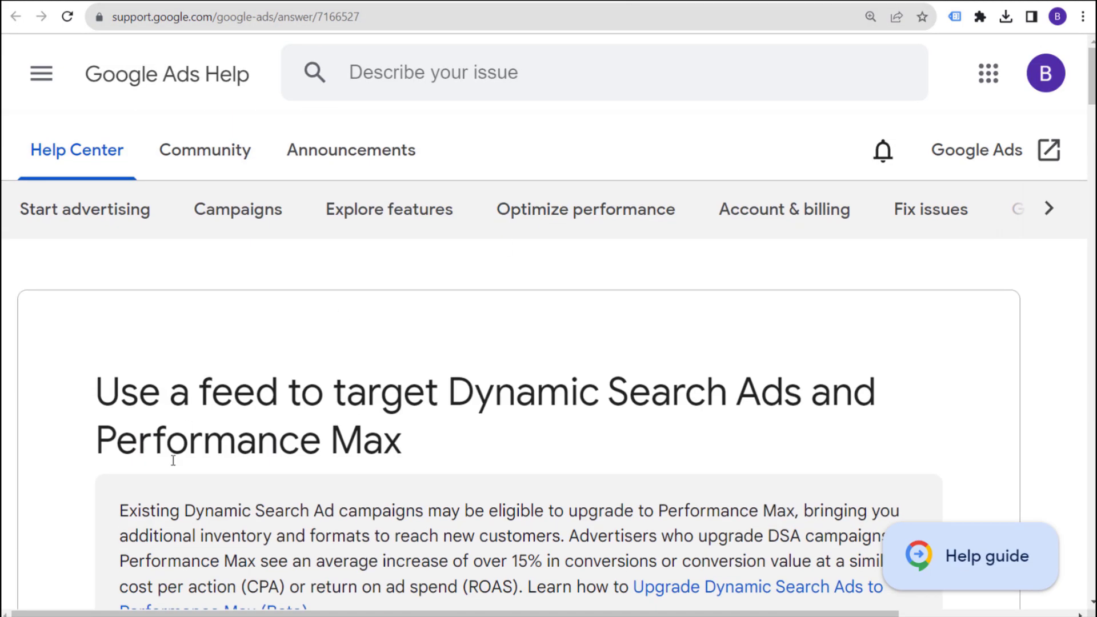
scroll(643, 386, down, 4)
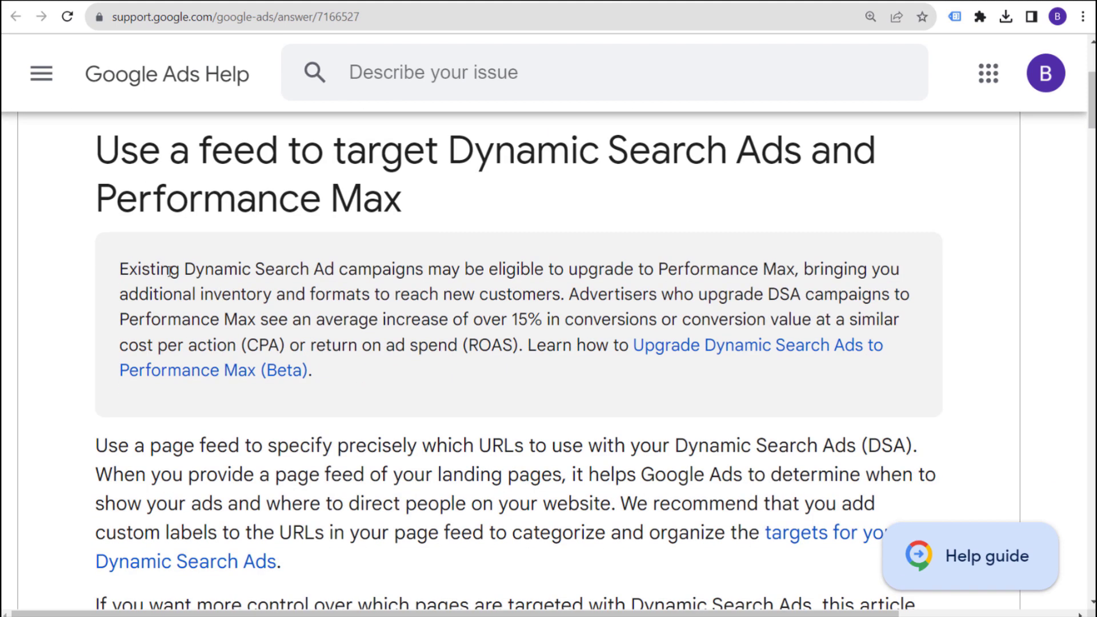
drag(116, 273, 265, 270)
click(325, 269)
drag(473, 270, 624, 269)
click(703, 273)
Browse O'Reilly's Batteries listing and open the Super Start Platinum AGM Battery Group Size 140R product page.
click(315, 2)
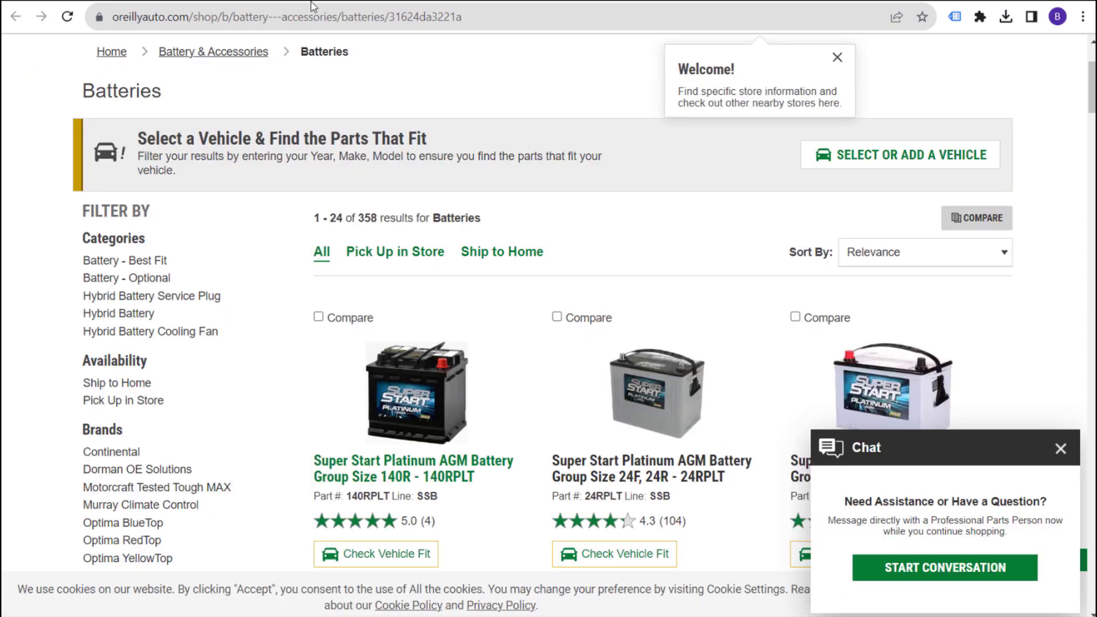
scroll(579, 263, down, 3)
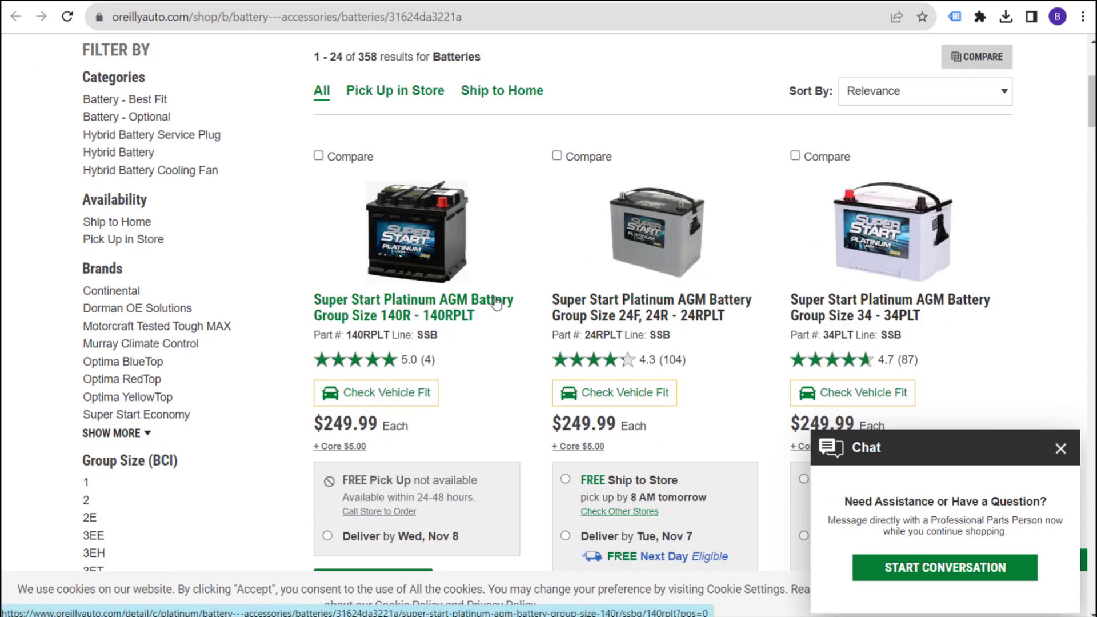
right_click(441, 308)
click(441, 307)
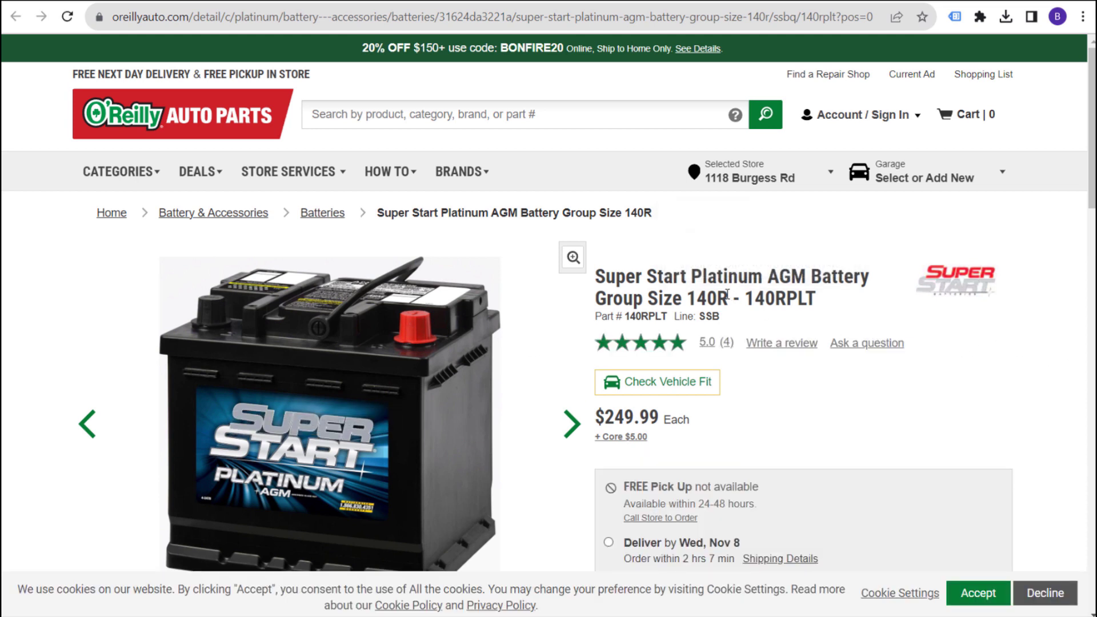
Examine the battery product page's title as a possible source for a dynamic headline.
drag(596, 277, 832, 280)
click(841, 303)
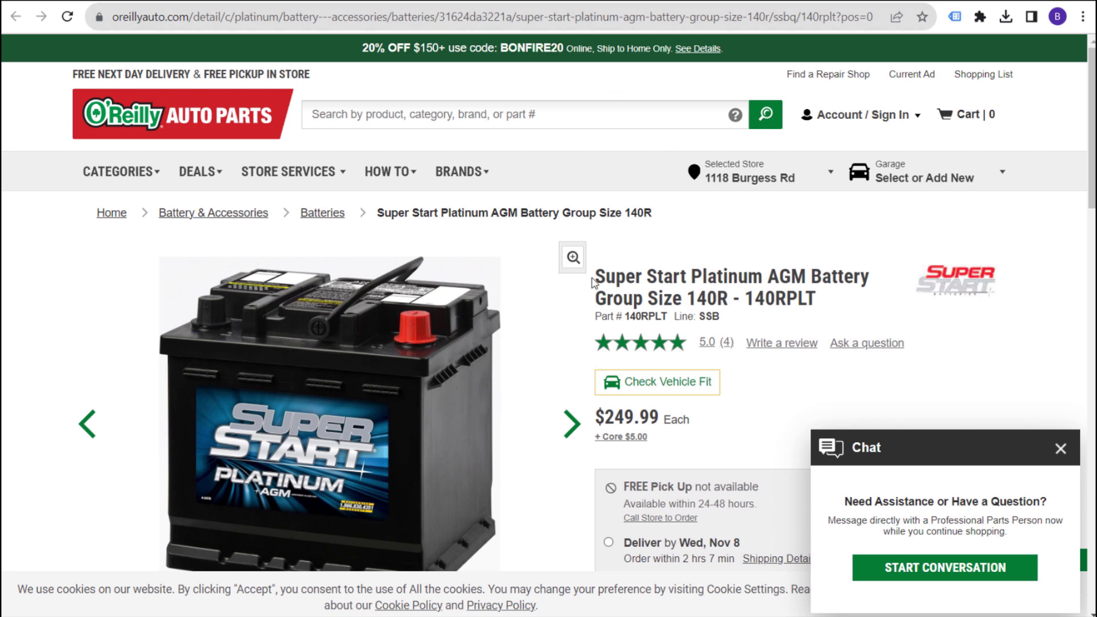
drag(595, 278, 825, 279)
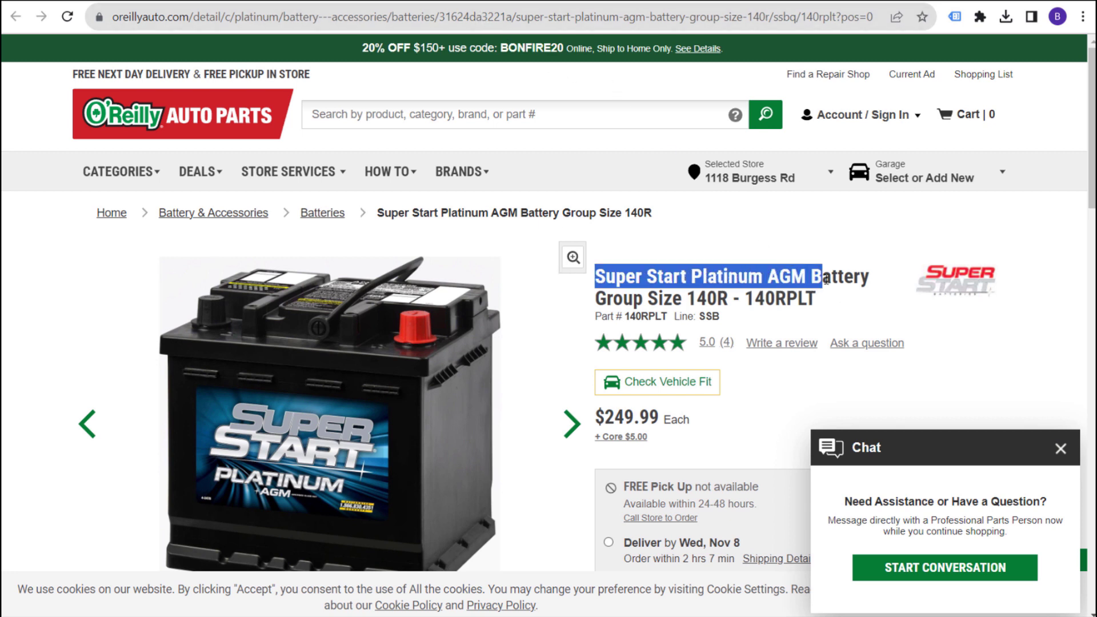
click(866, 278)
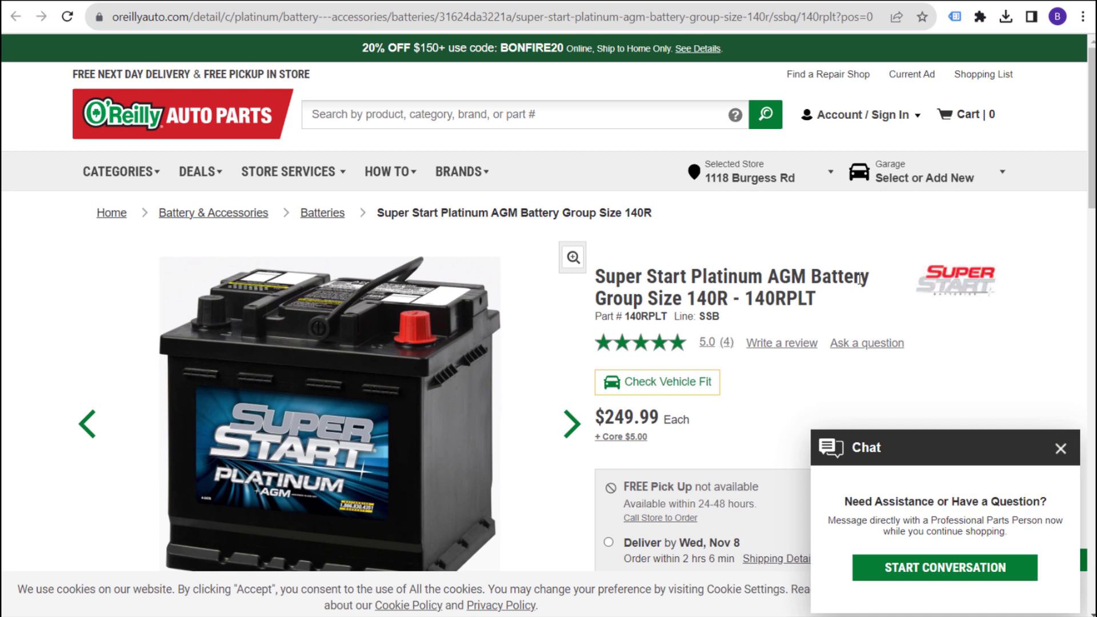
View the category menu from O'Reilly's Brakes page and compare it with the battery product page's title.
click(246, 2)
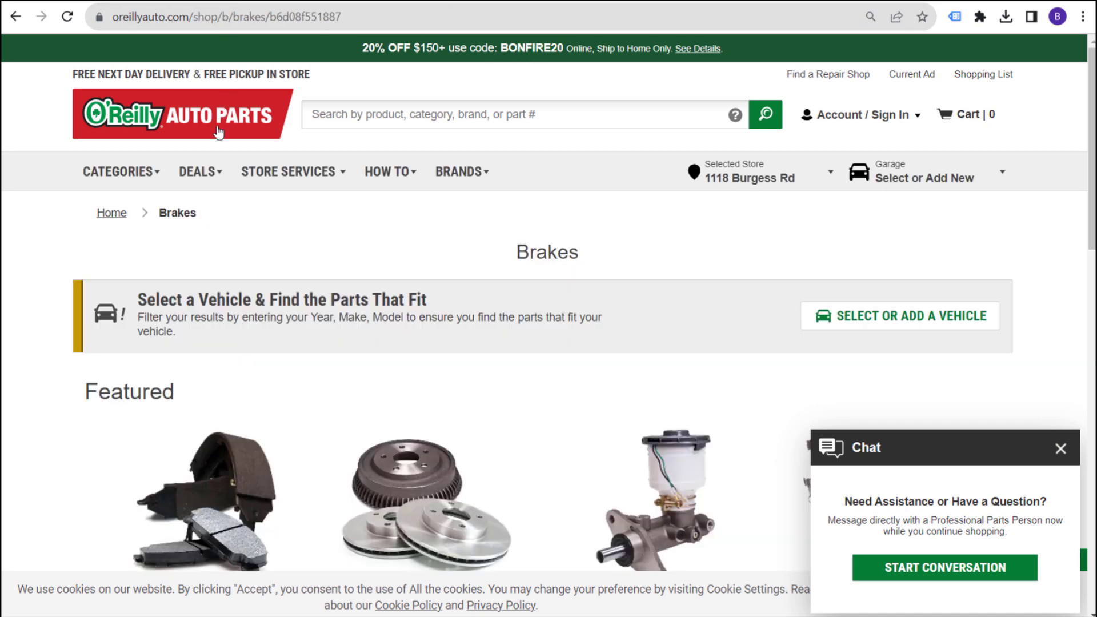
click(136, 172)
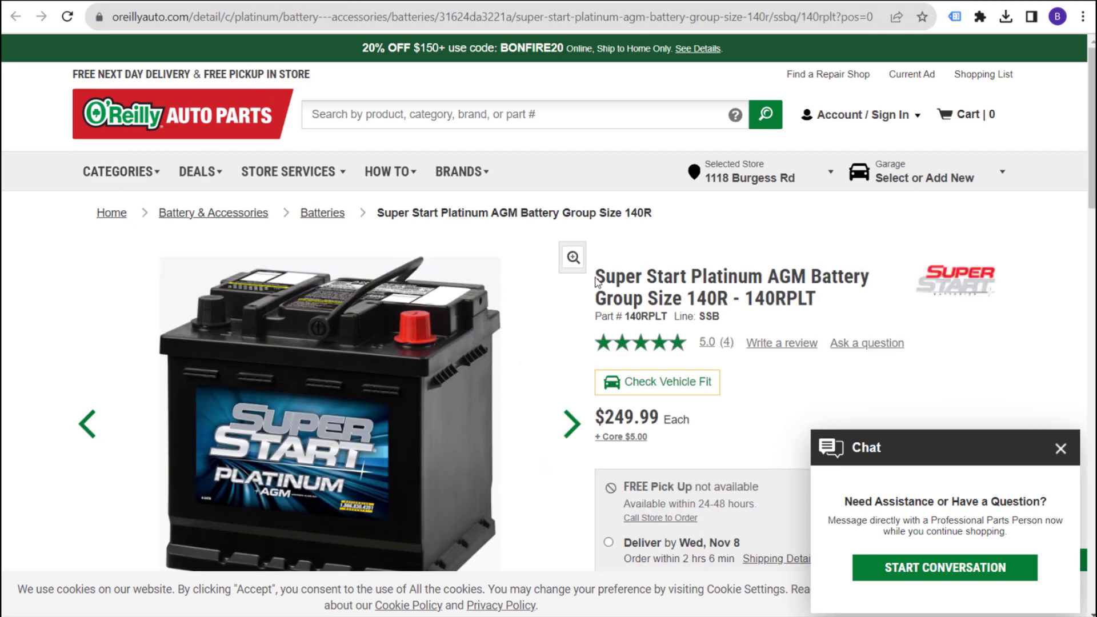
drag(596, 277, 683, 274)
click(750, 272)
Review the category menu from O'Reilly's Batteries page and look through Tripadvisor's Nashville hotels listing.
click(655, 2)
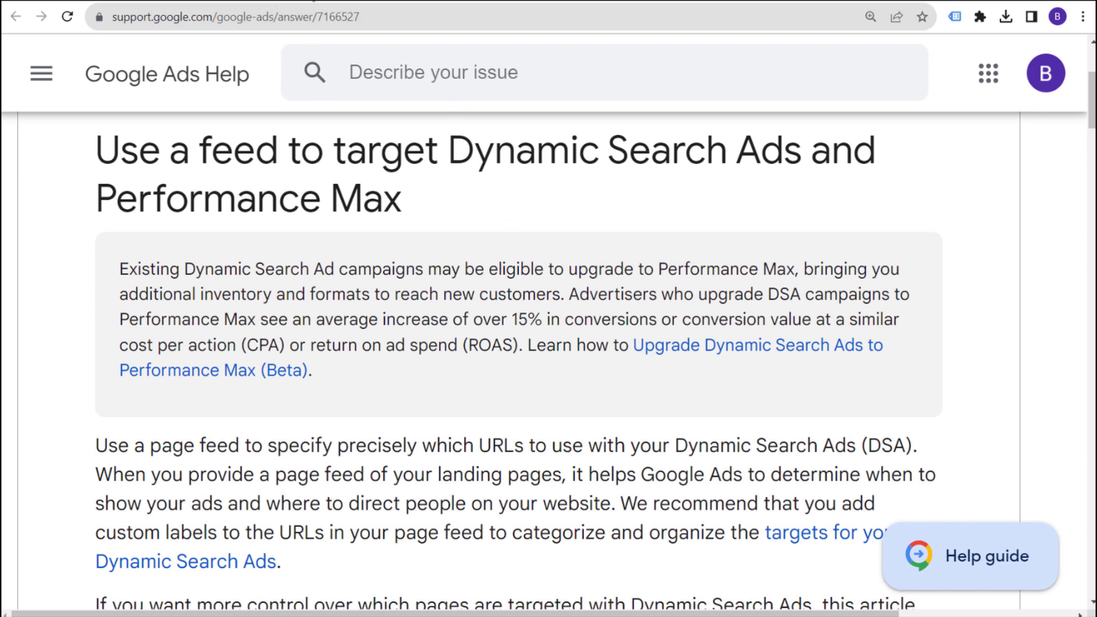
click(294, 2)
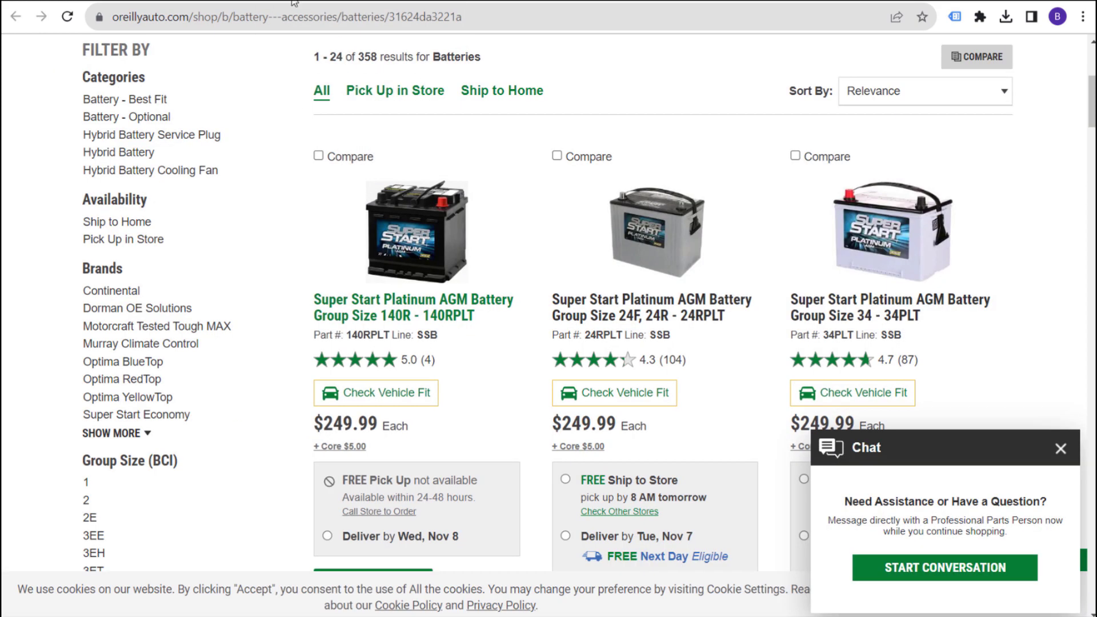
scroll(319, 161, up, 5)
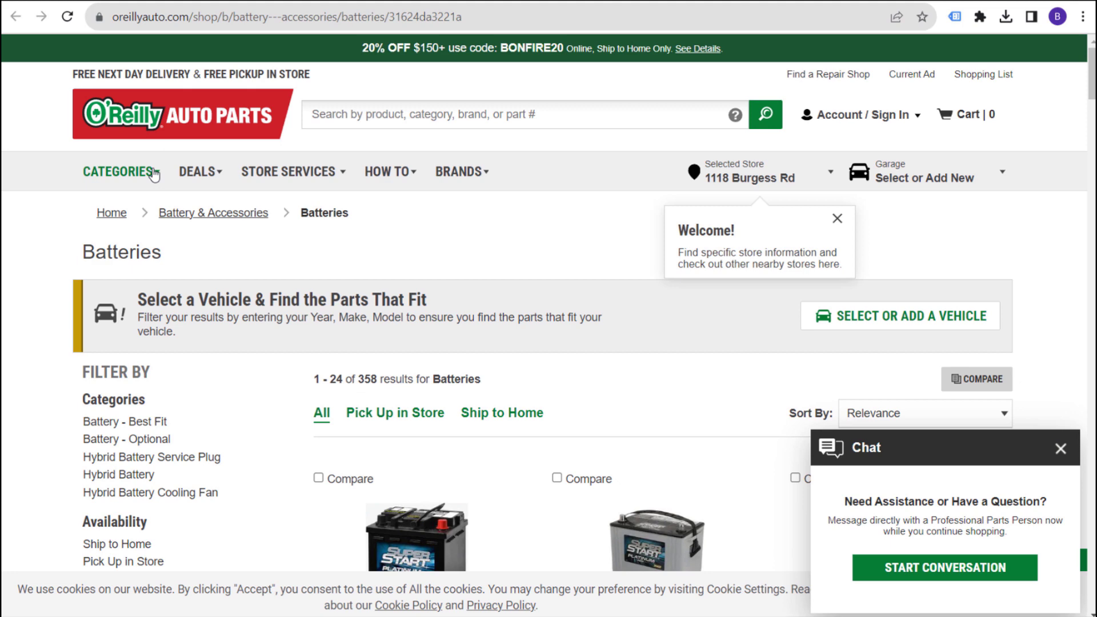
click(153, 174)
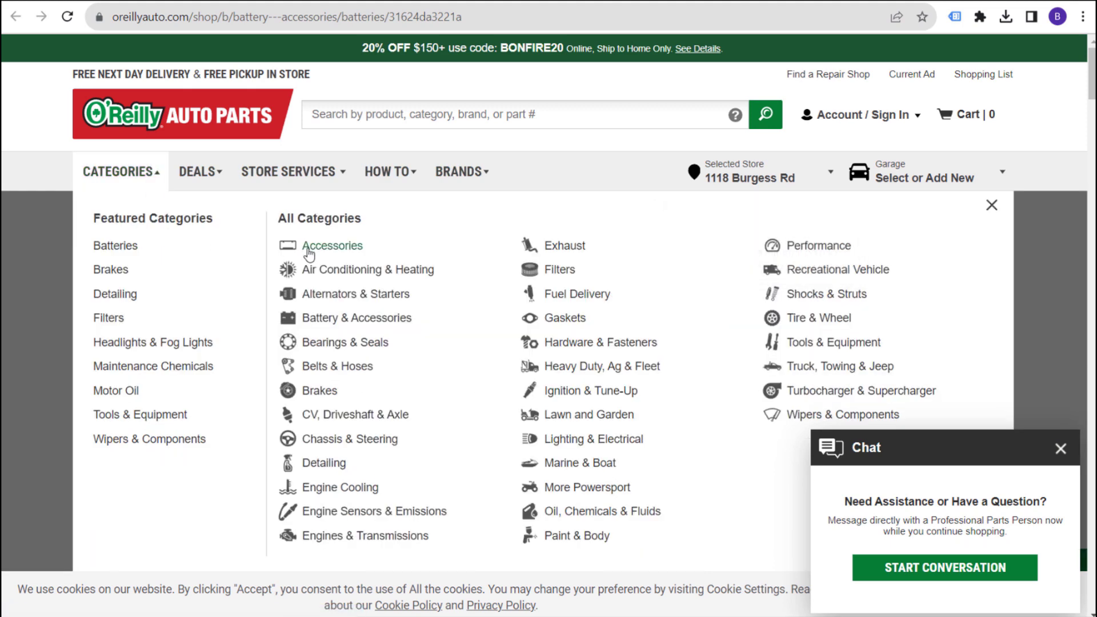
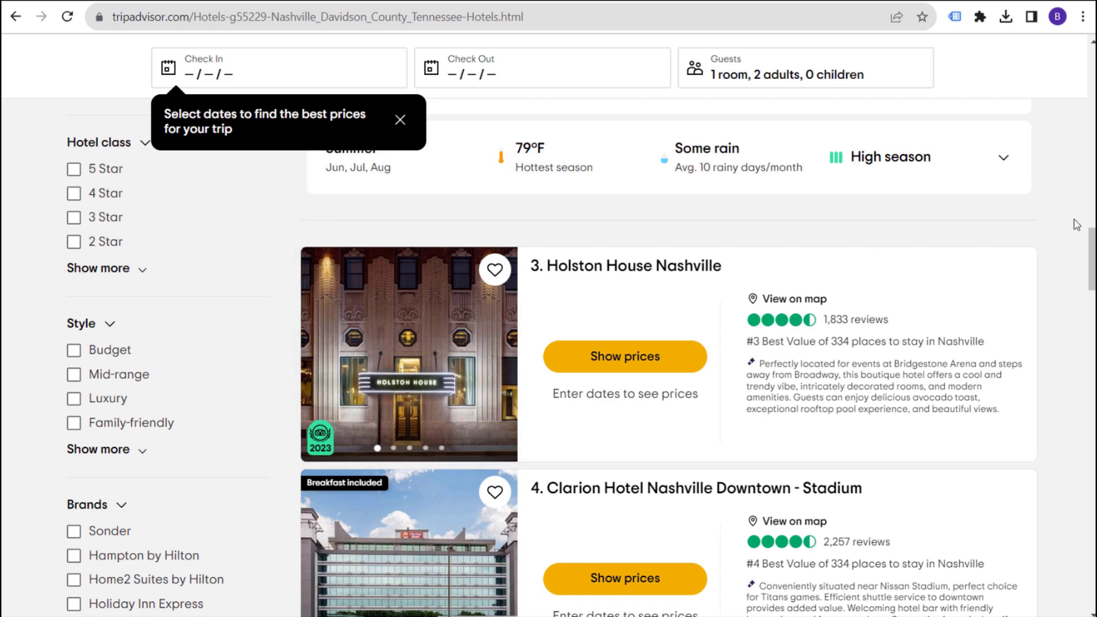
drag(1092, 261, 1093, 62)
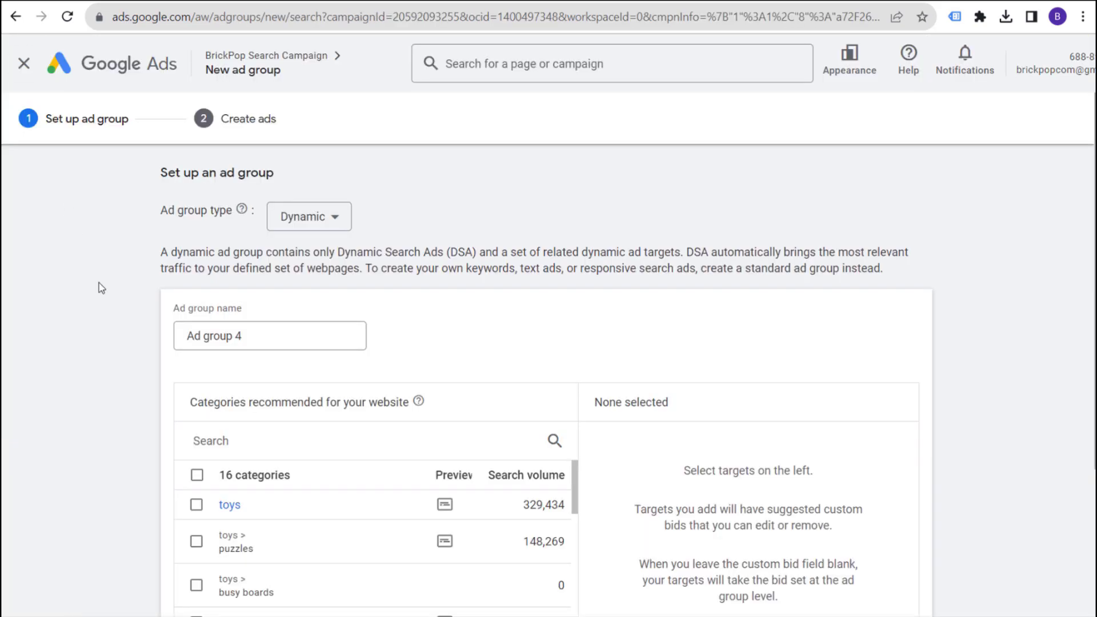
drag(251, 335, 95, 327)
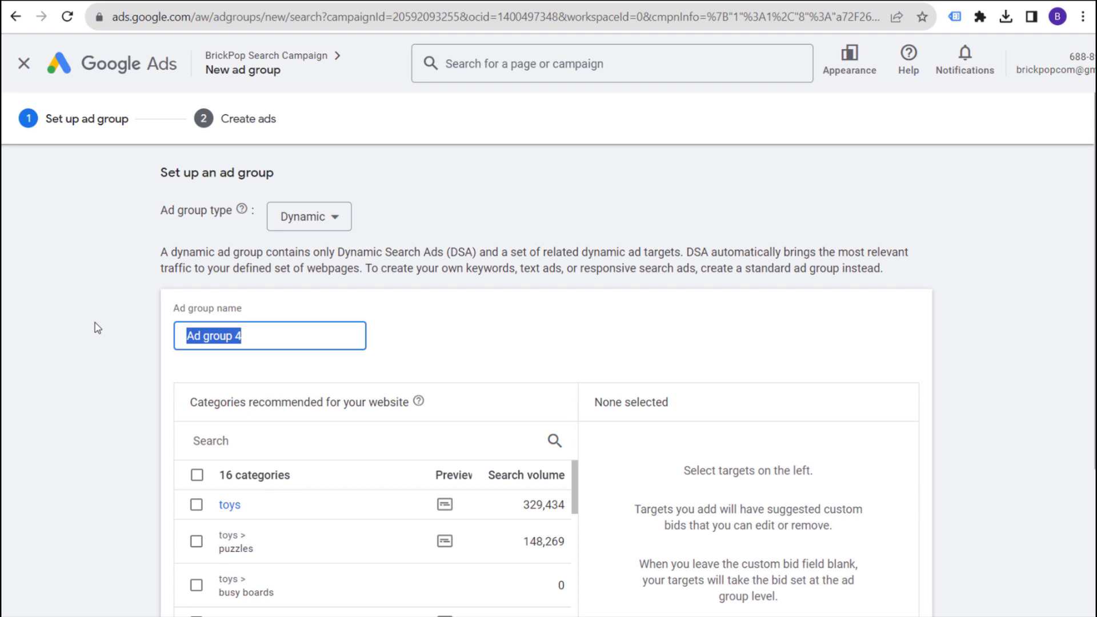
text(nashville )
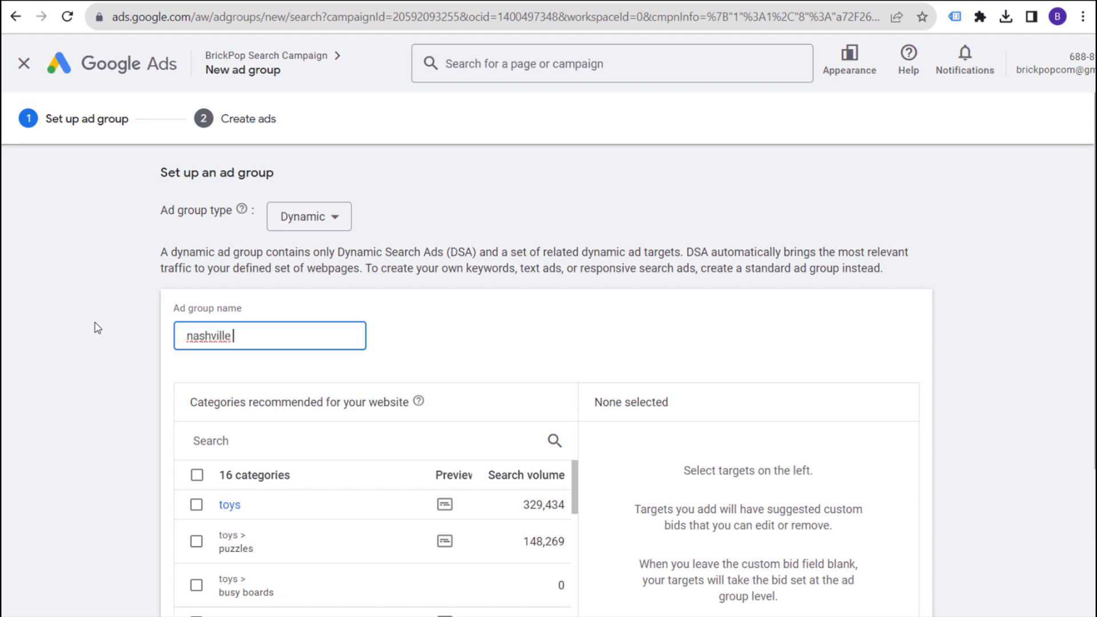
text(hotels)
key(BackSpace)
key(BackSpace)
key(BackSpace)
key(BackSpace)
key(BackSpace)
key(BackSpace)
key(BackSpace)
key(BackSpace)
key(BackSpace)
key(BackSpace)
key(BackSpace)
key(BackSpace)
key(BackSpace)
key(BackSpace)
key(BackSpace)
Compare the Tripadvisor pages for Holiday Inn Nashville-Vanderbilt, Drury Plaza and Holston House, and examine the hotel name part of the Holiday Inn URL.
click(712, 1)
scroll(312, 303, down, 3)
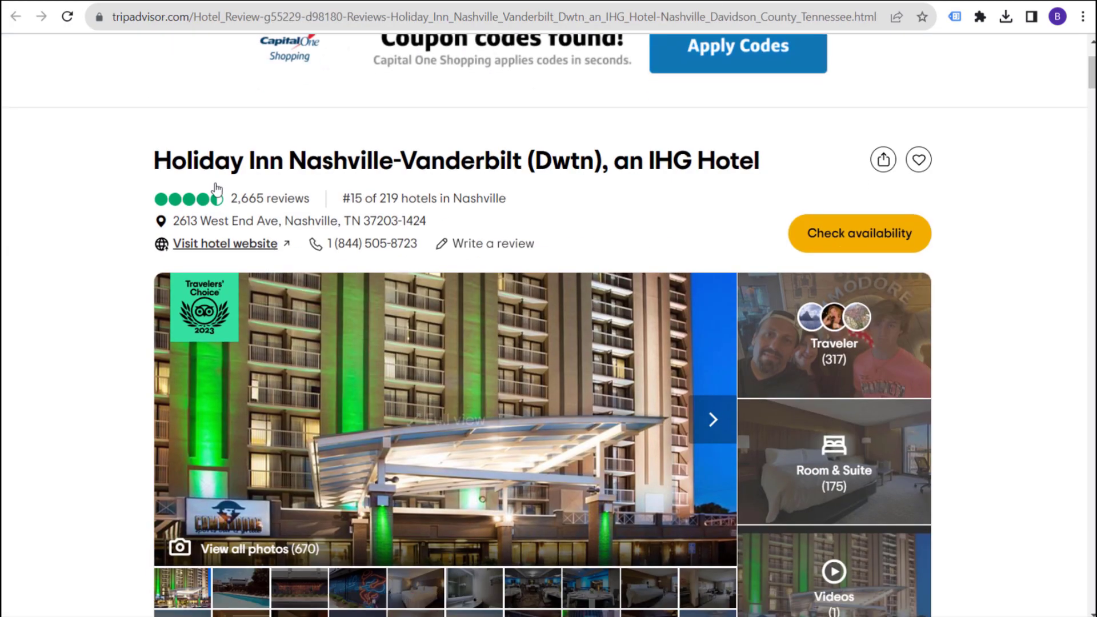
click(811, 2)
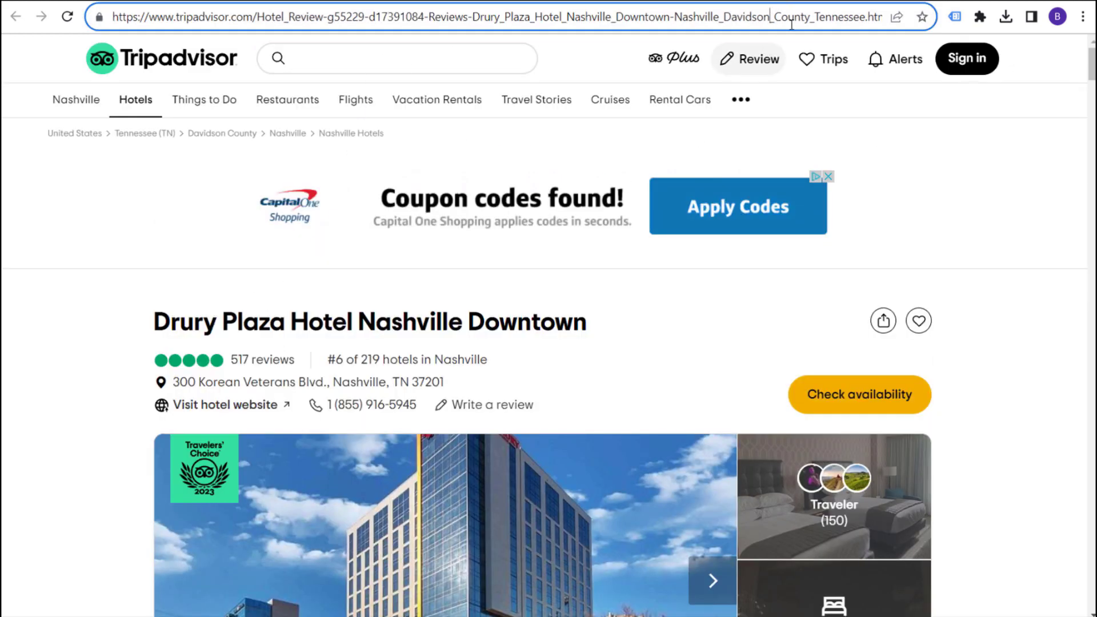
key(ctrl+Tab)
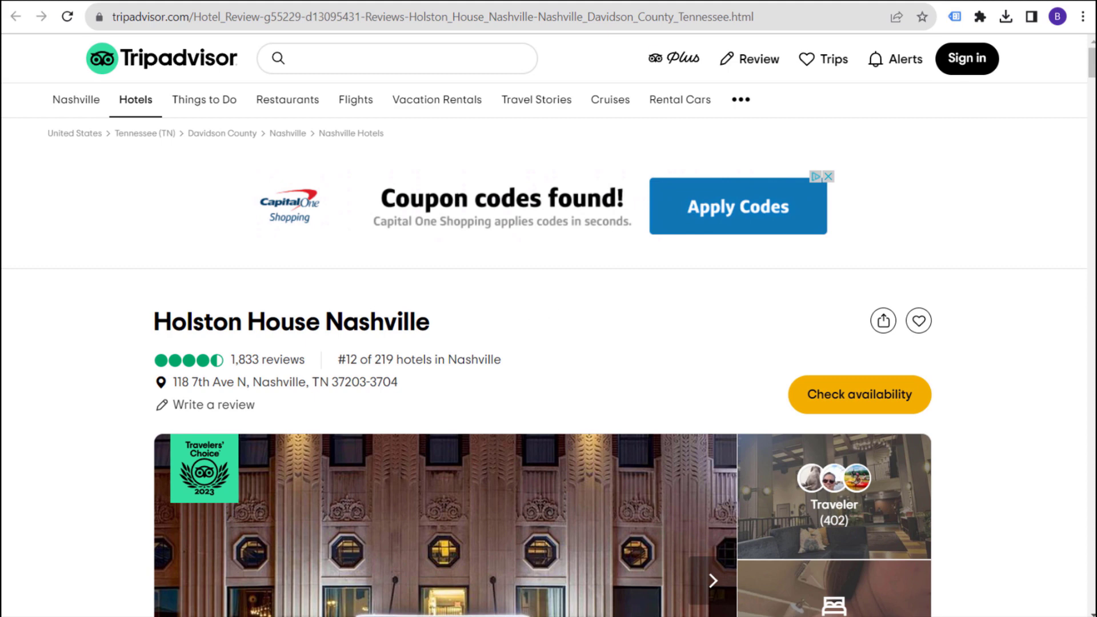
key(ctrl+Tab)
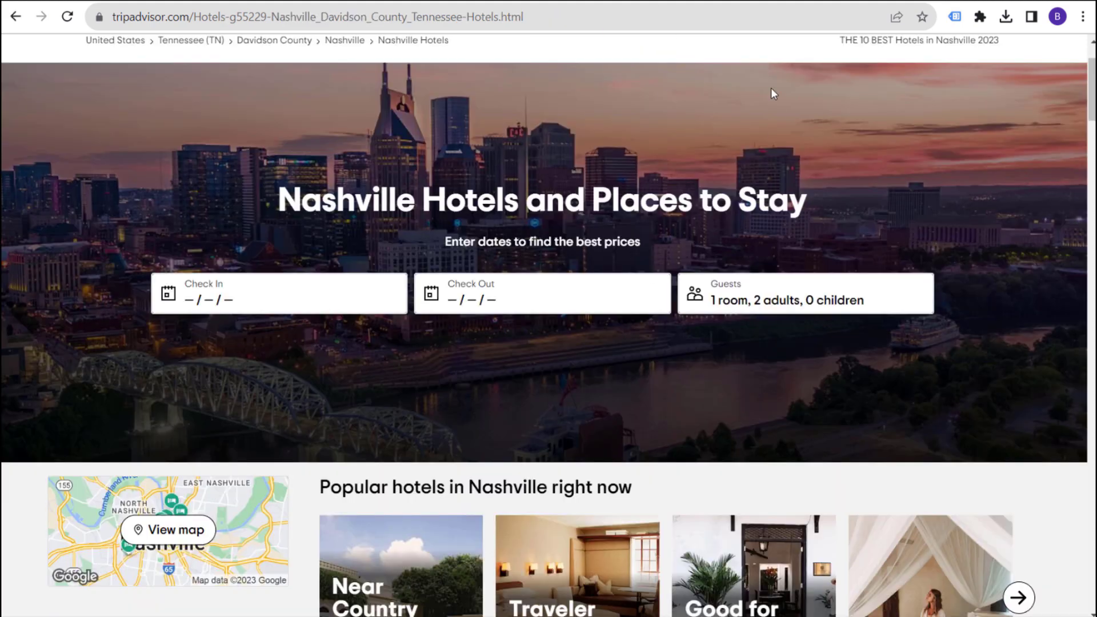
click(749, 2)
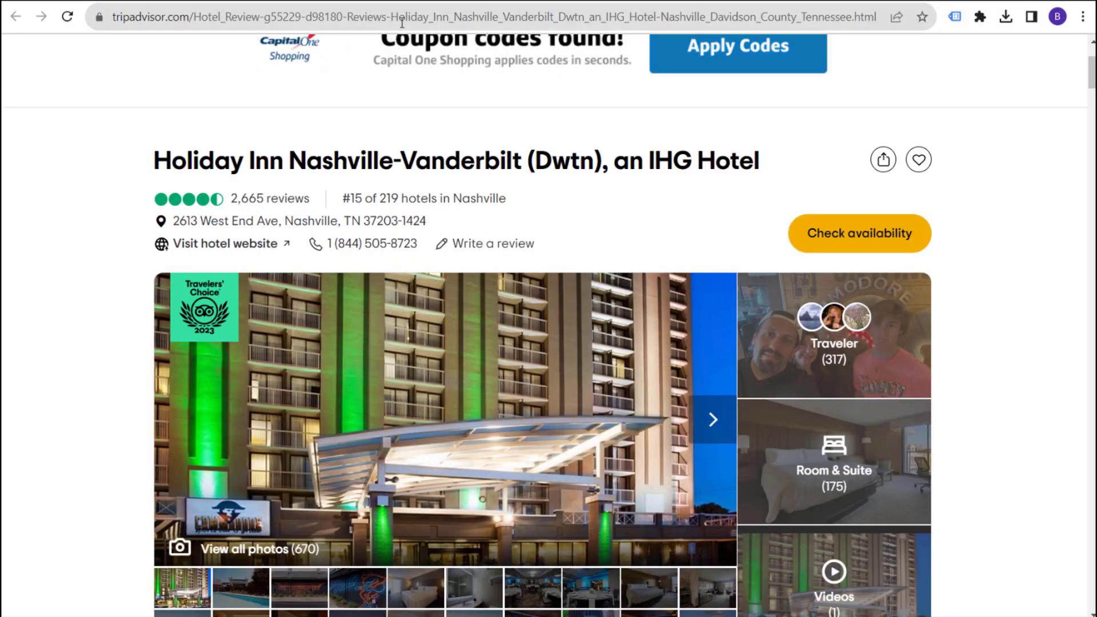
drag(387, 16, 799, 16)
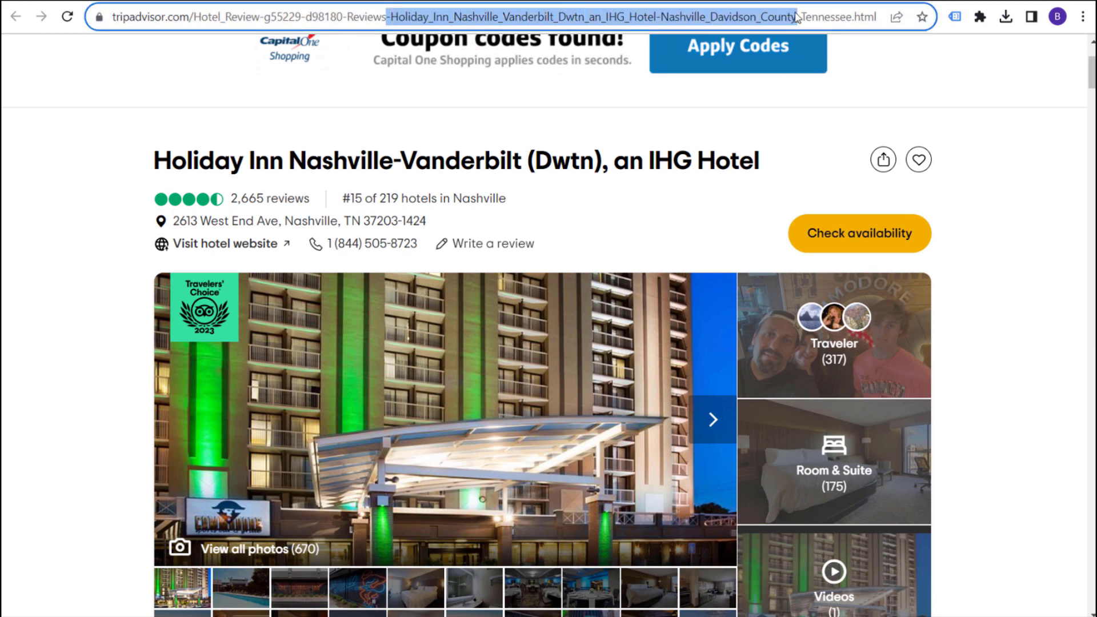
click(827, 17)
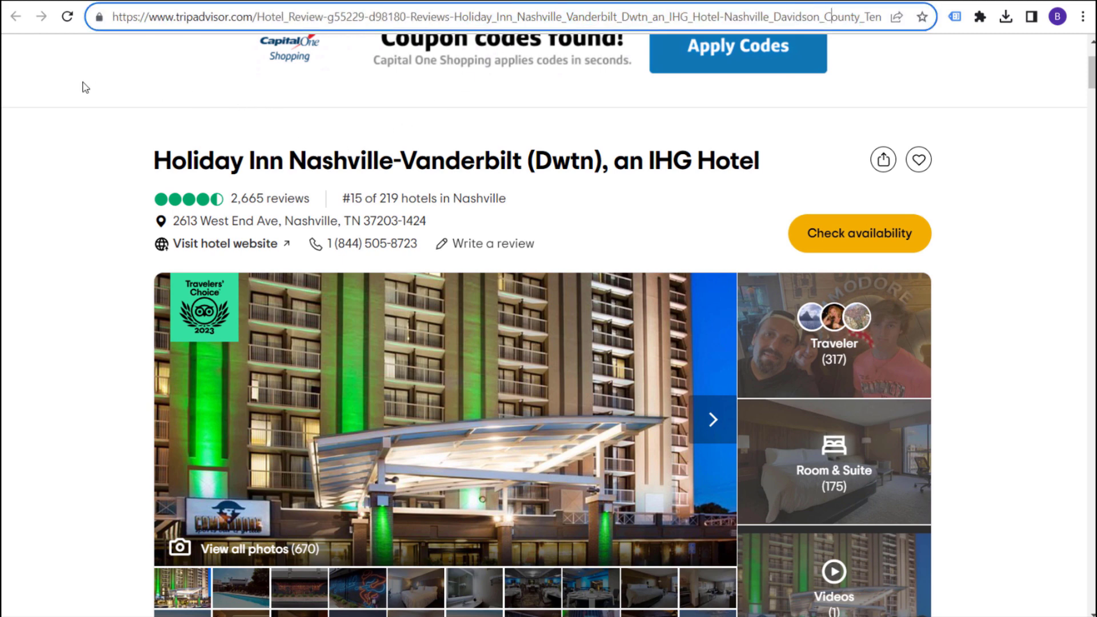
Return to Google Ads and name the dynamic ad group "TripAdvisor Nashville Hotels".
click(40, 16)
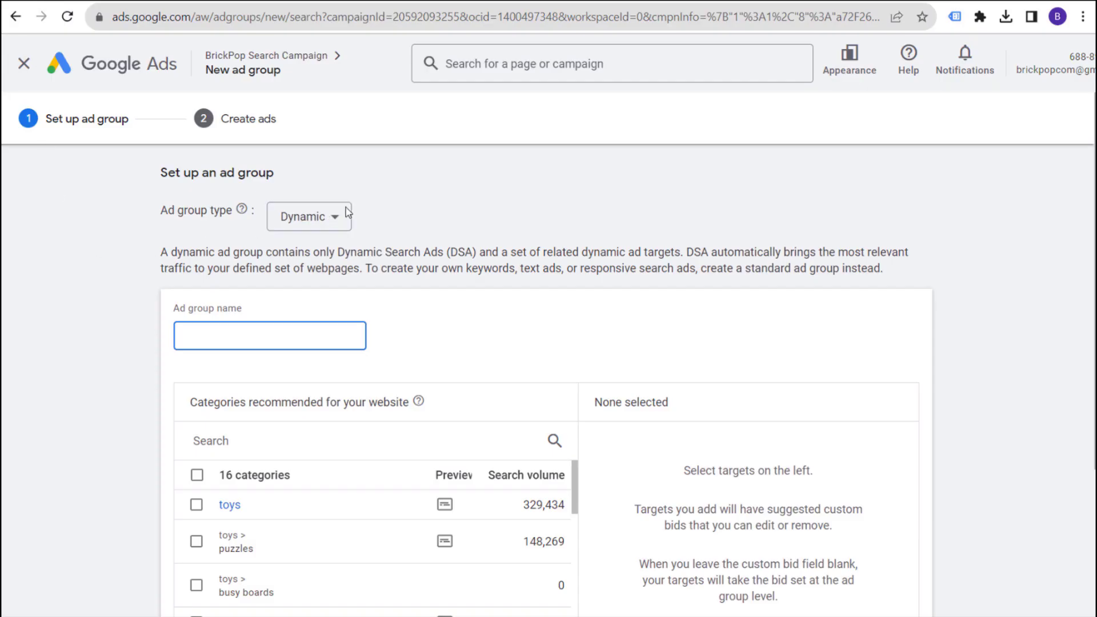
scroll(611, 235, down, 1)
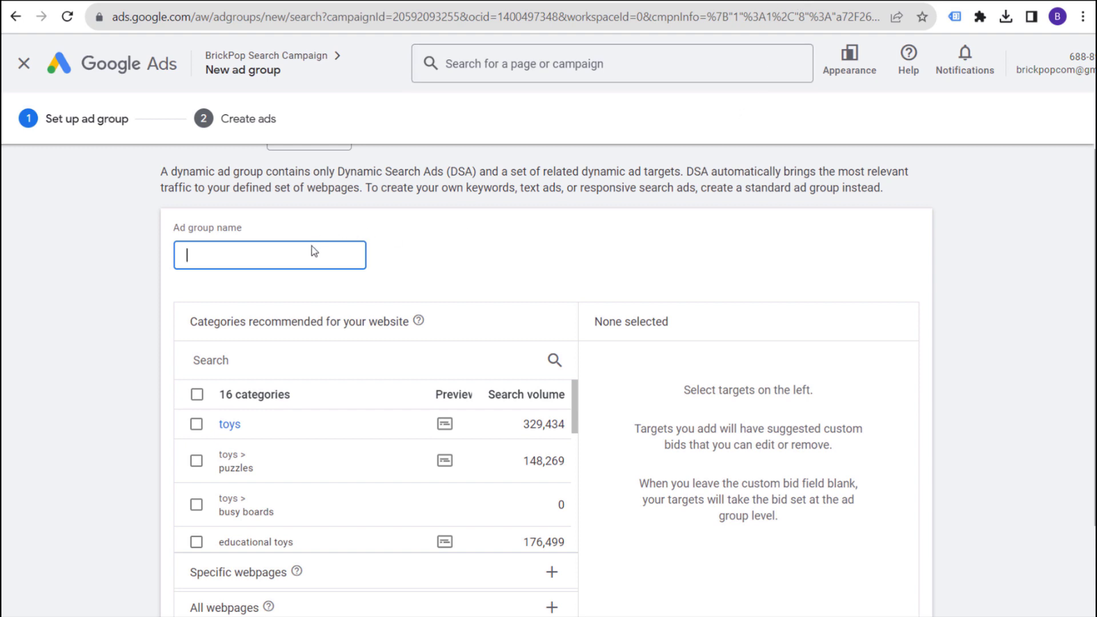
text(TripAdvisor)
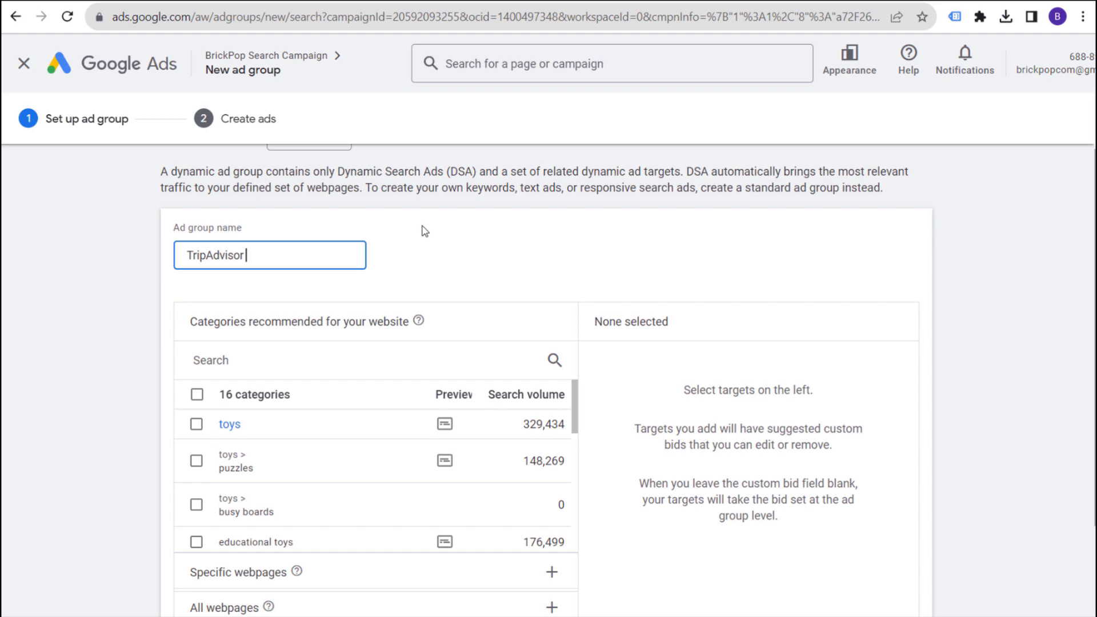
text(Nashville Hotels)
click(656, 240)
Try adding Tripadvisor's Holiday Inn Nashville-Vanderbilt page as an exact-URL dynamic ad target, and remove that target again.
scroll(657, 245, down, 2)
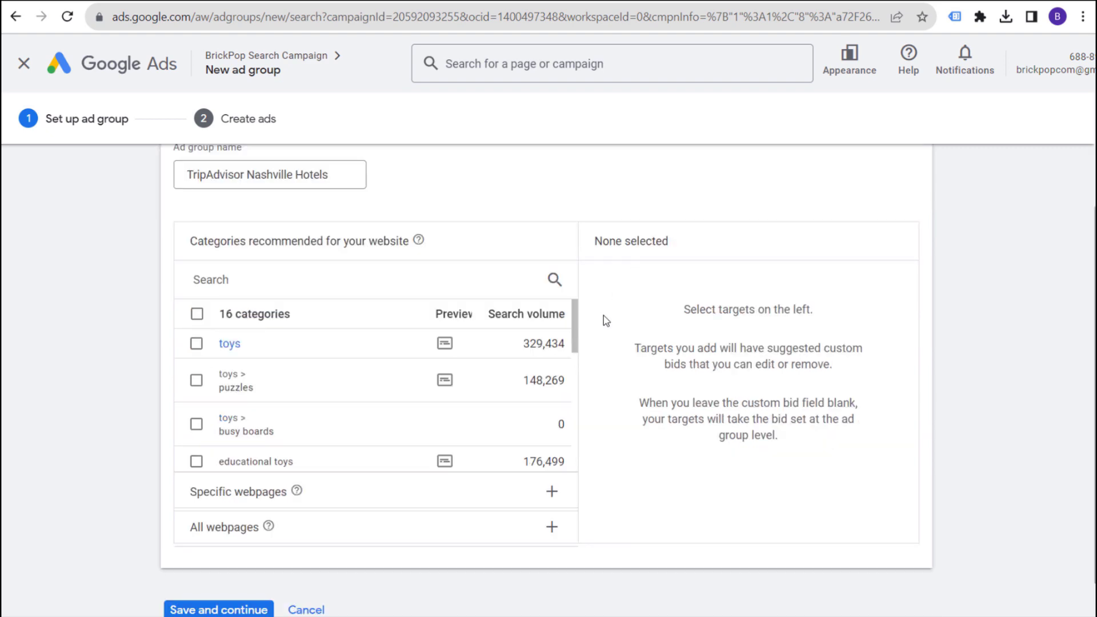
click(551, 491)
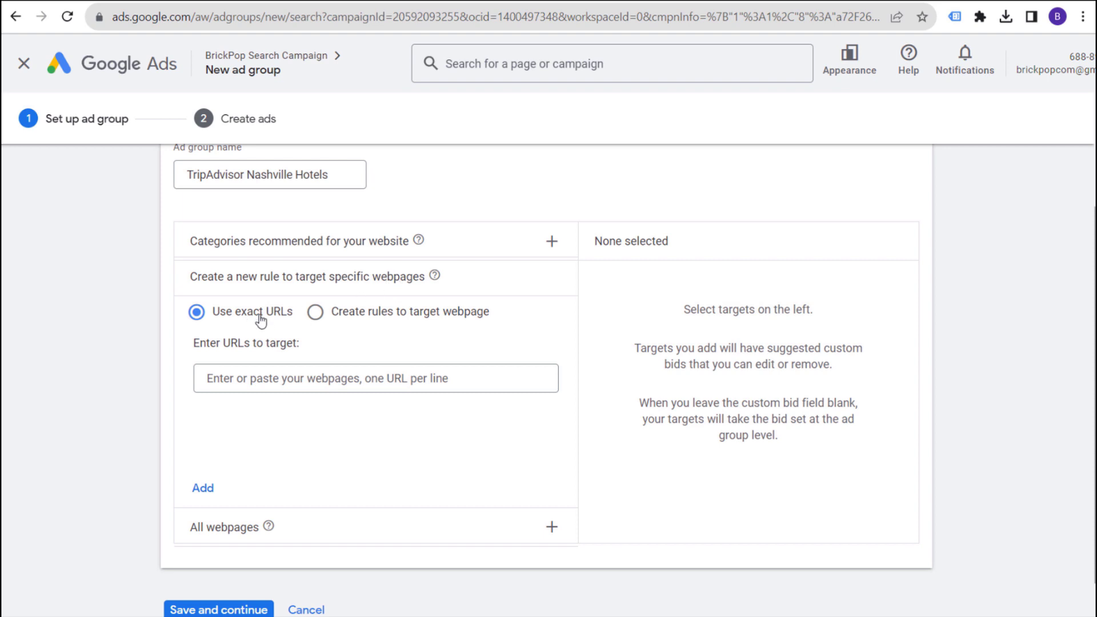
key(alt+Tab)
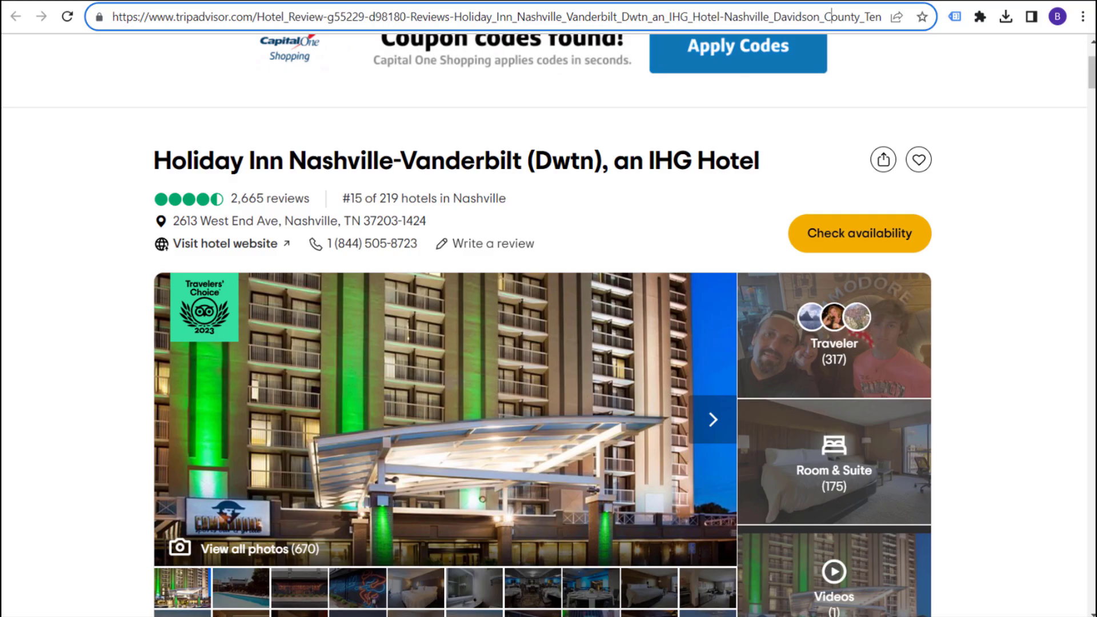
click(405, 15)
key(ctrl+c)
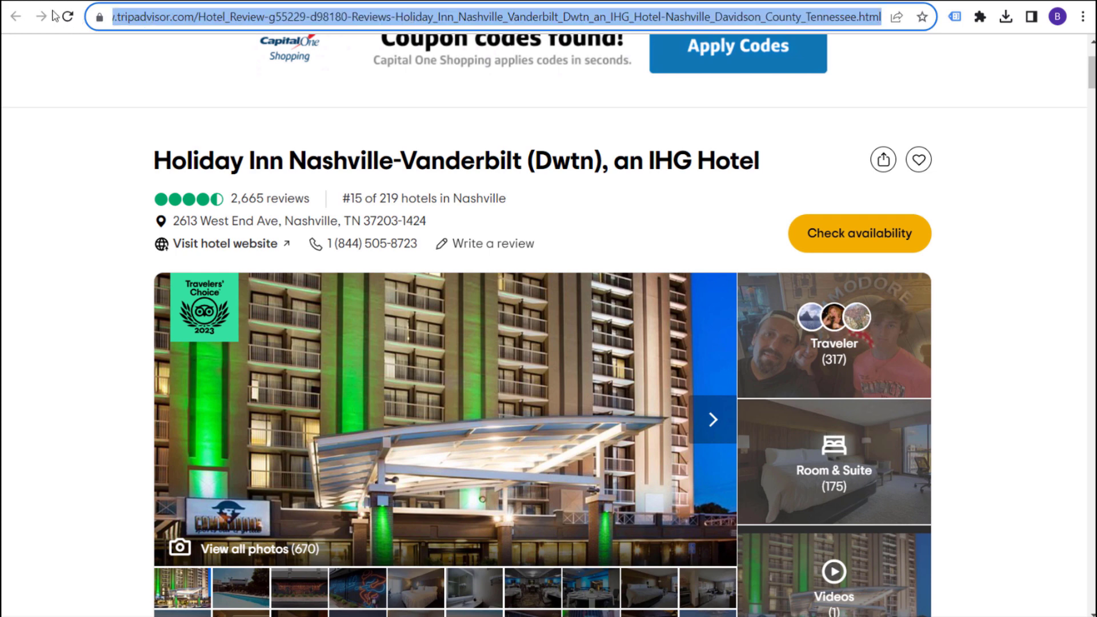
key(alt+Tab)
click(285, 376)
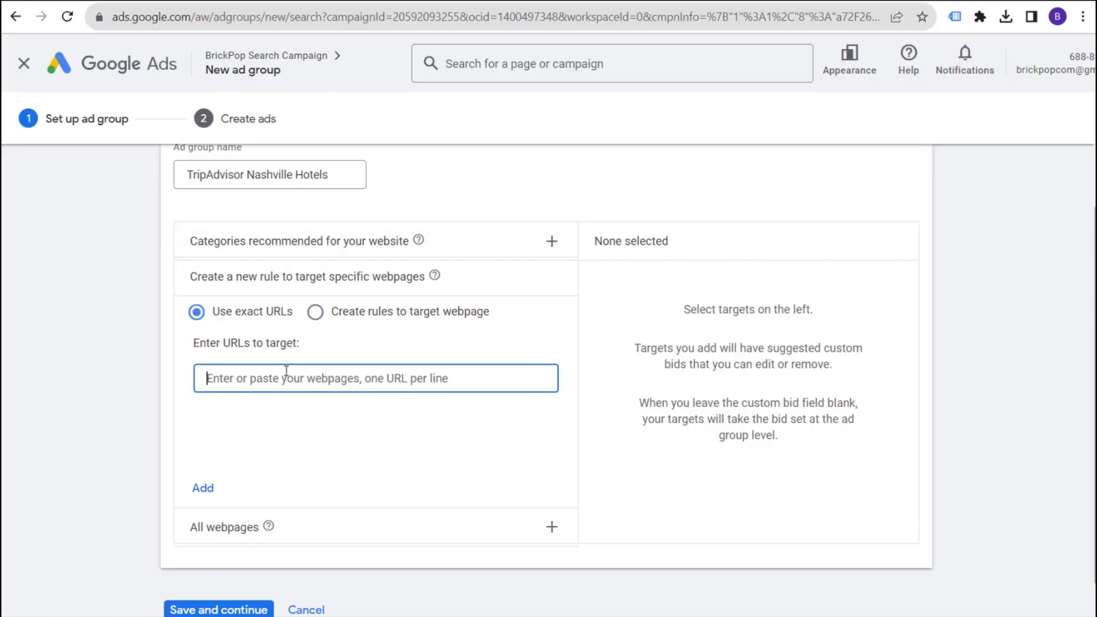
key(ctrl+v)
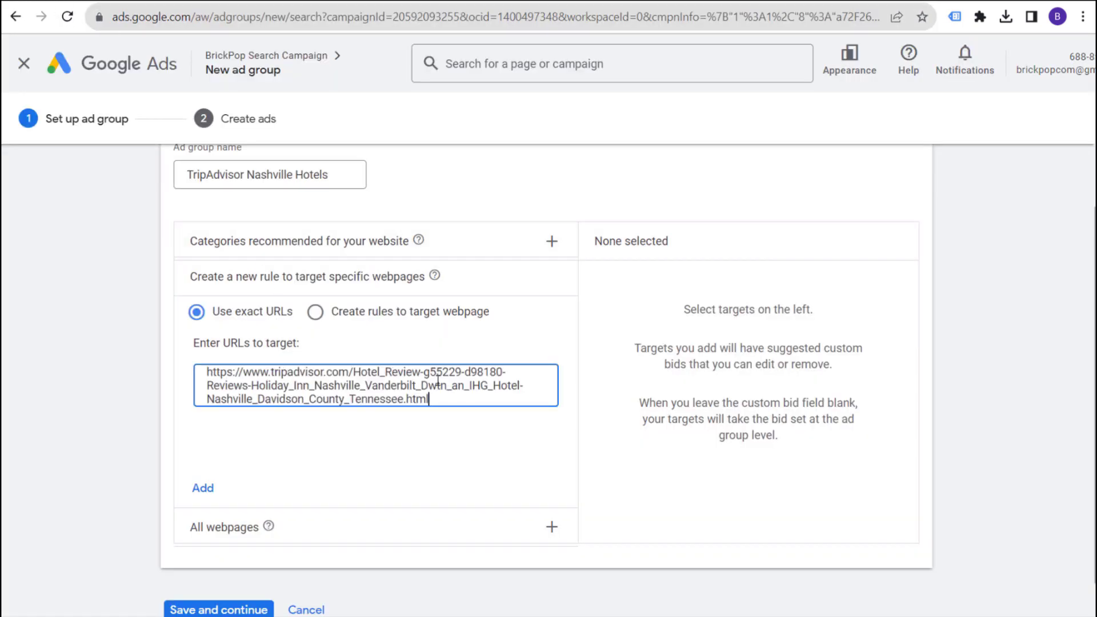
click(204, 488)
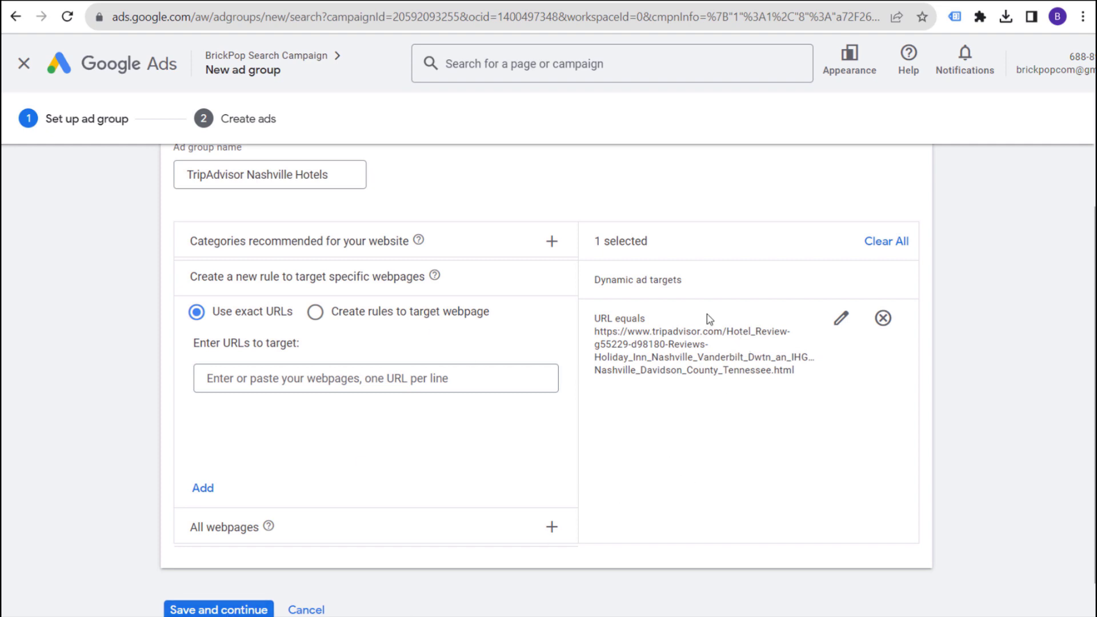
click(882, 318)
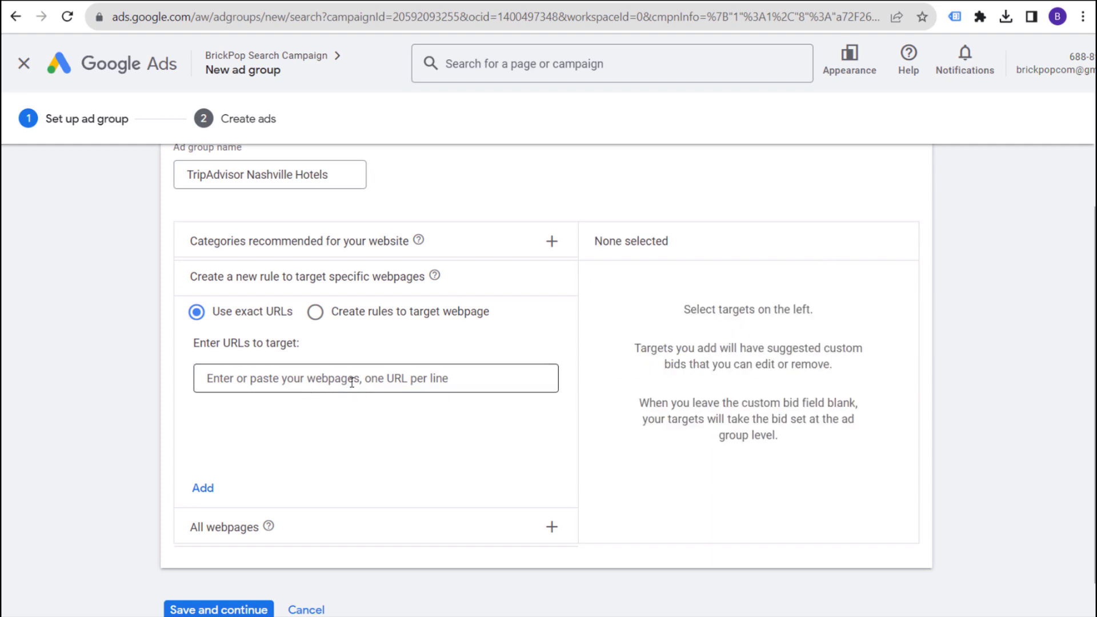
Switch specific webpage targeting to rules, look through the Category, Page content and Page title conditions, and set the condition to URL.
click(316, 314)
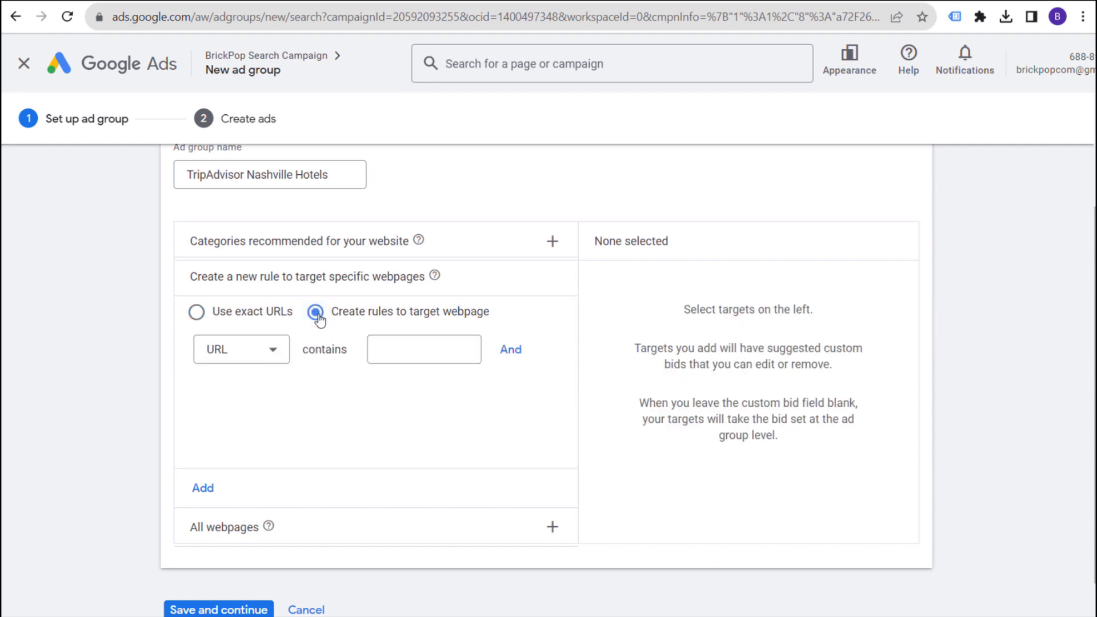
click(272, 350)
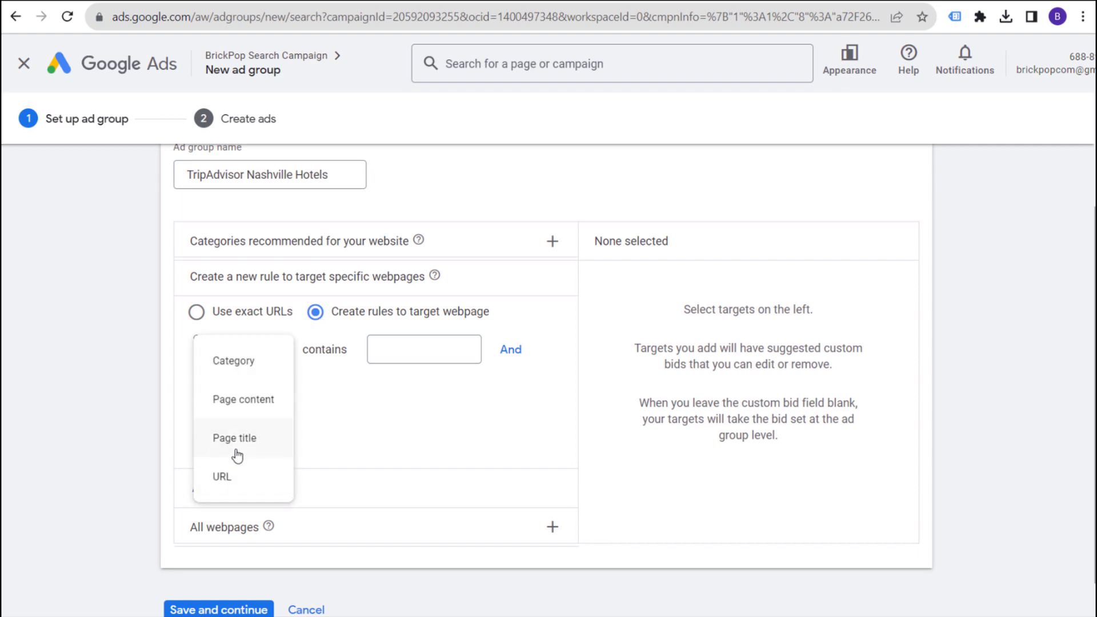
click(234, 362)
click(274, 363)
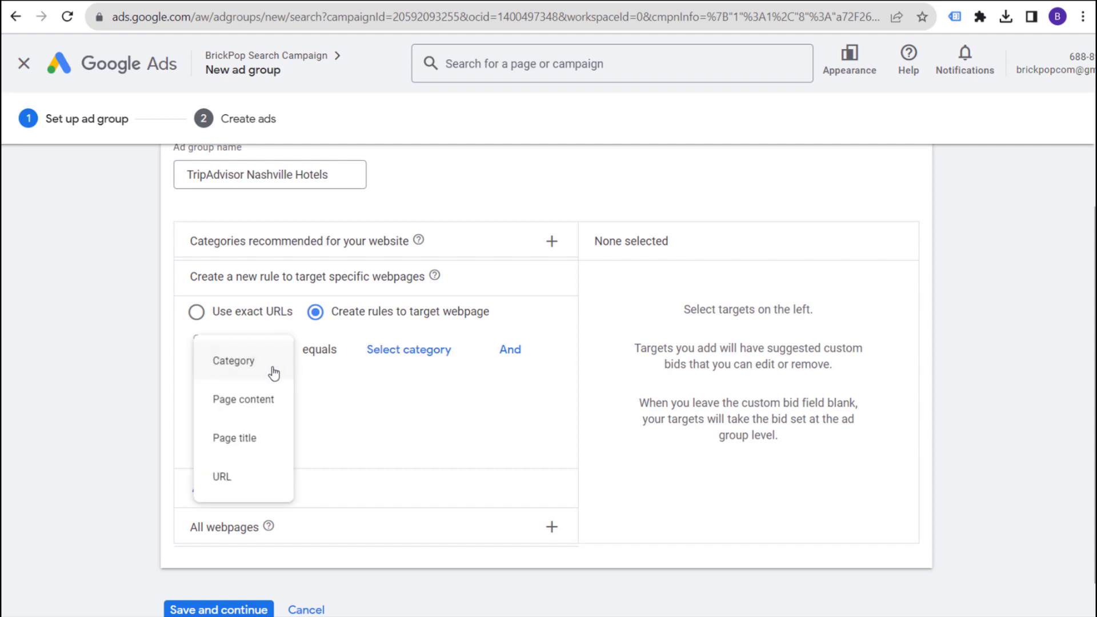
click(268, 394)
click(276, 352)
click(254, 434)
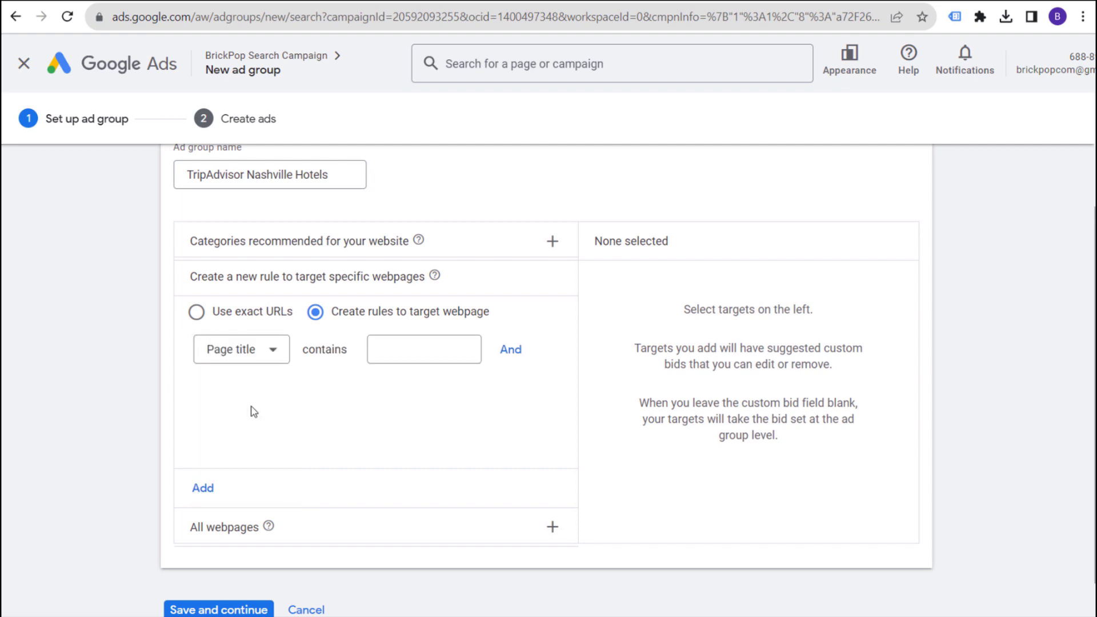
click(268, 349)
click(260, 362)
click(406, 350)
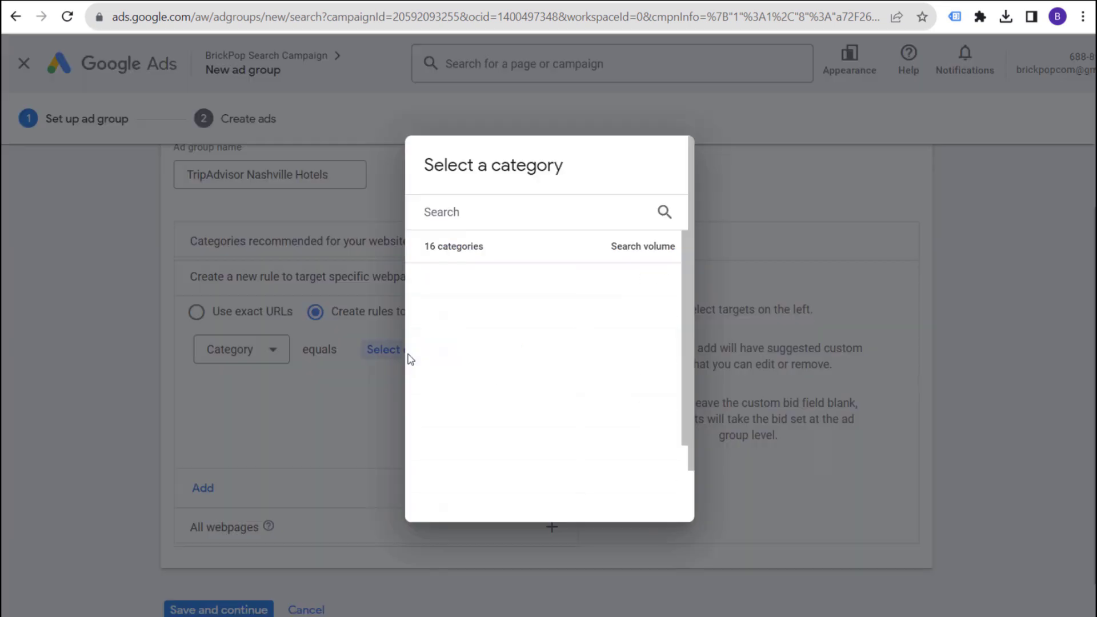
click(760, 328)
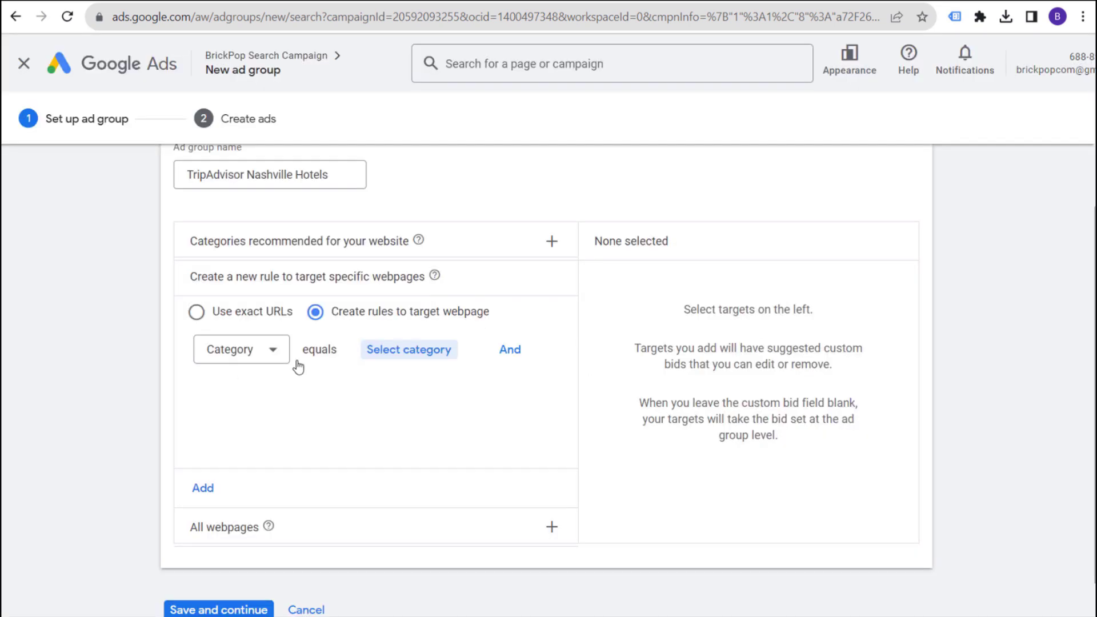
click(283, 351)
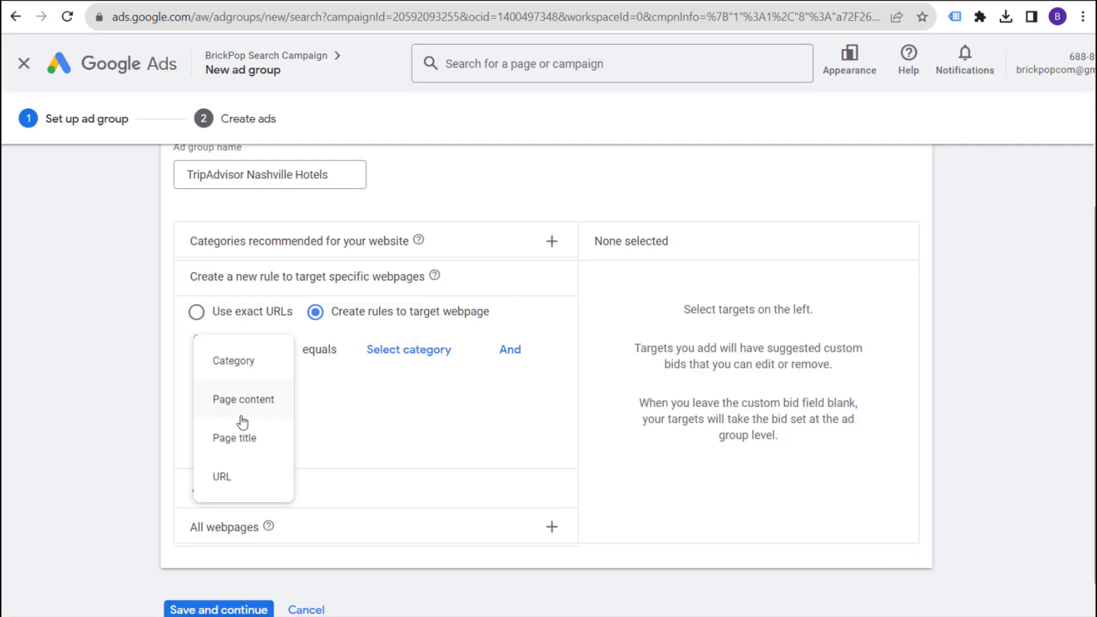
click(230, 477)
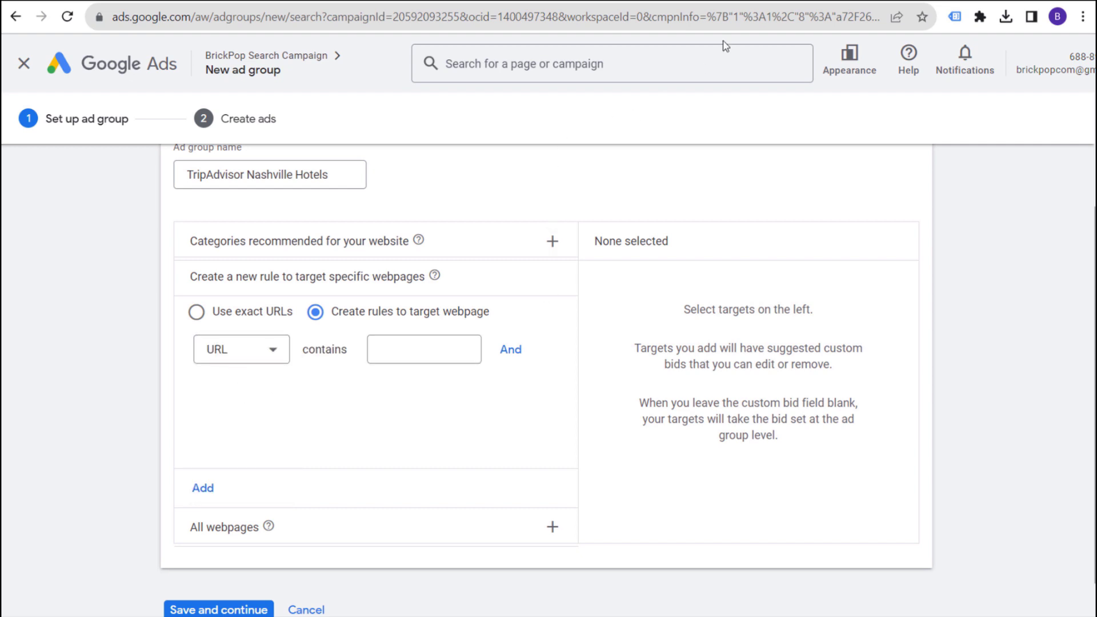
Examine the Holiday Inn page's Tripadvisor URL for shared terms such as "Nashville" and "Hotel", comparing it with O'Reilly's Batteries and the Drury Plaza URLs.
click(755, 3)
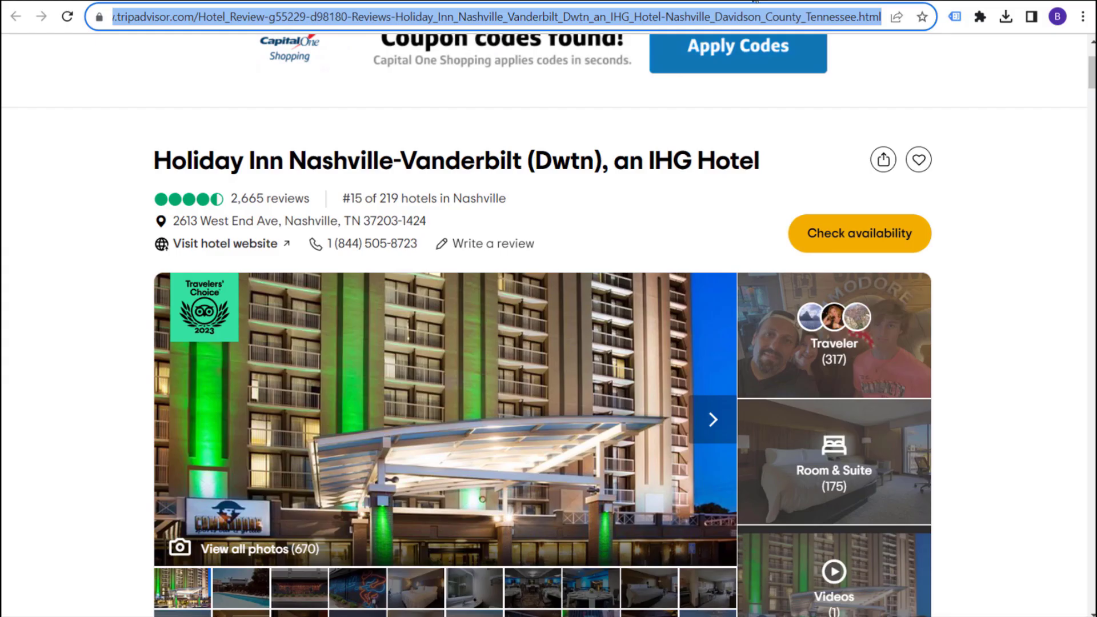
click(601, 17)
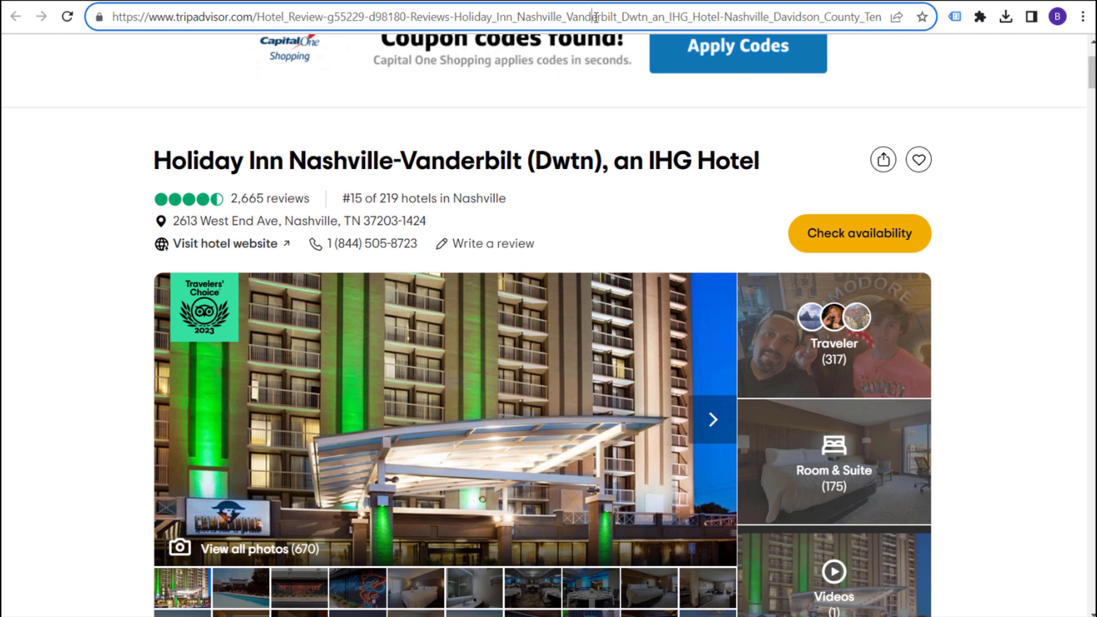
click(304, 3)
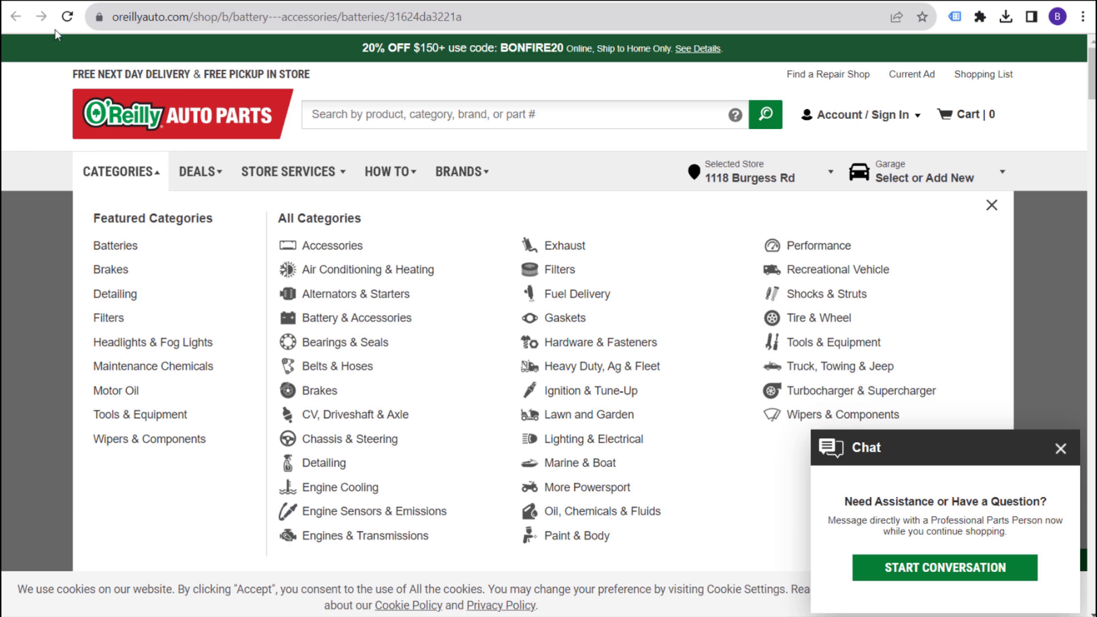
click(757, 2)
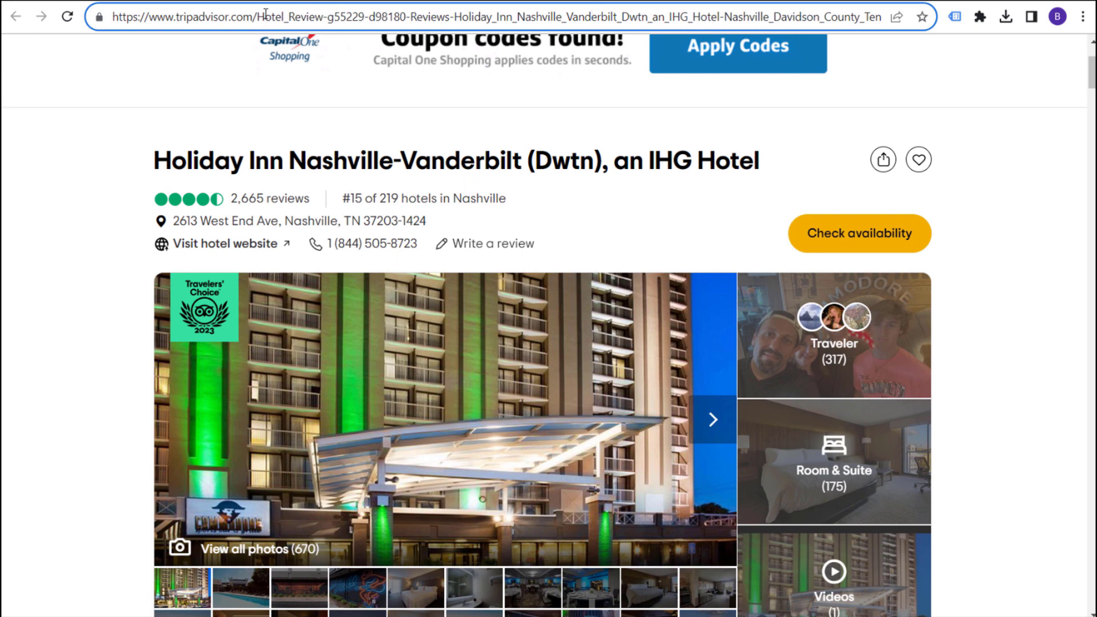
drag(265, 17, 729, 14)
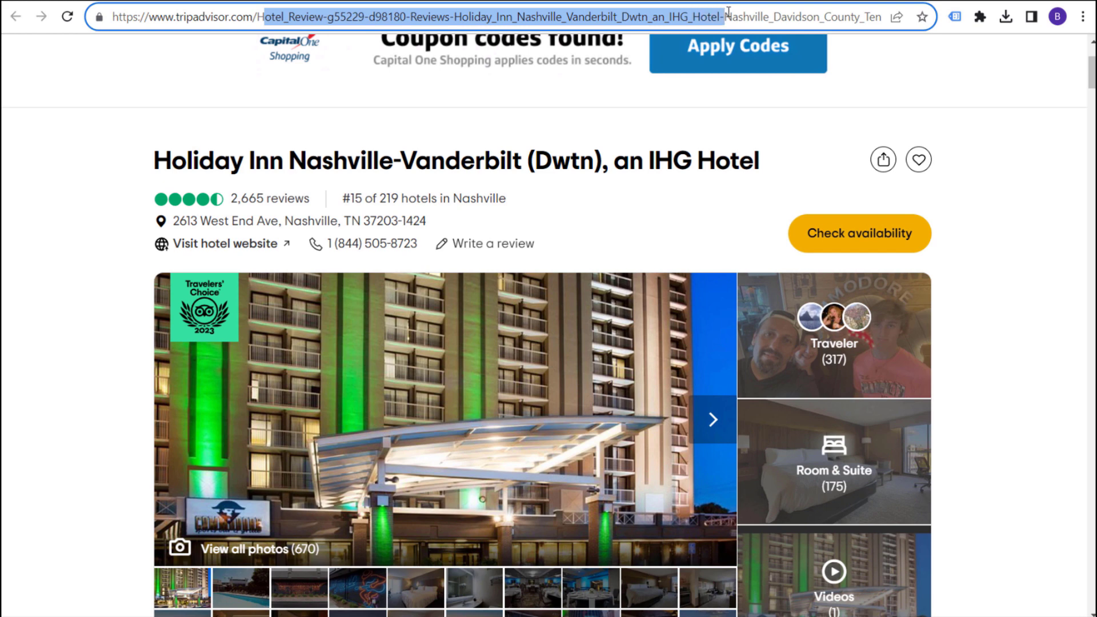
click(758, 16)
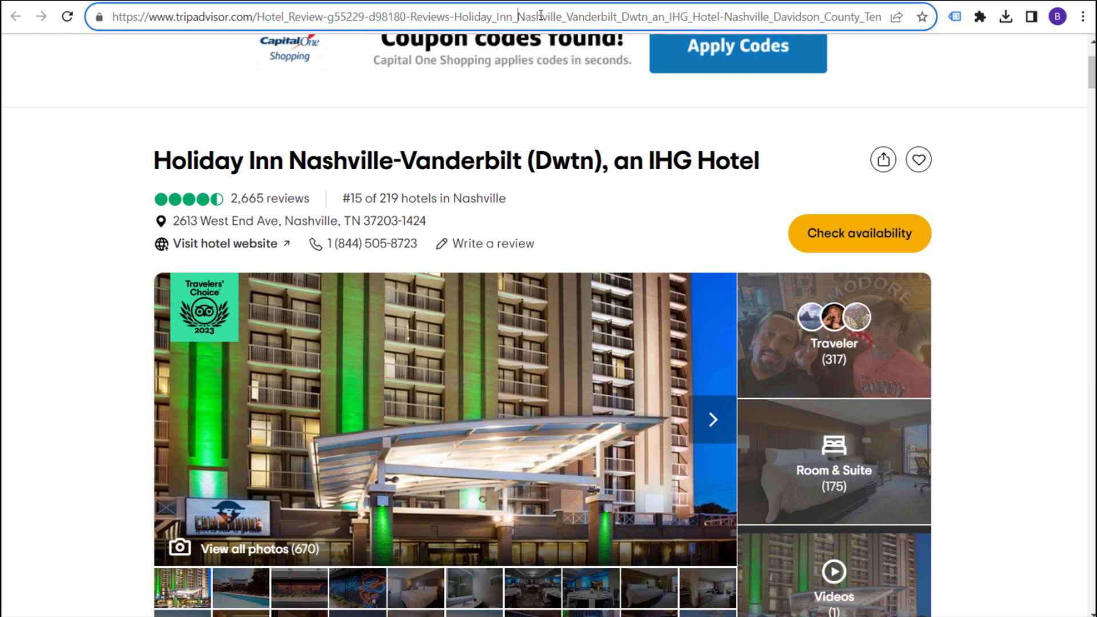
drag(518, 12, 567, 18)
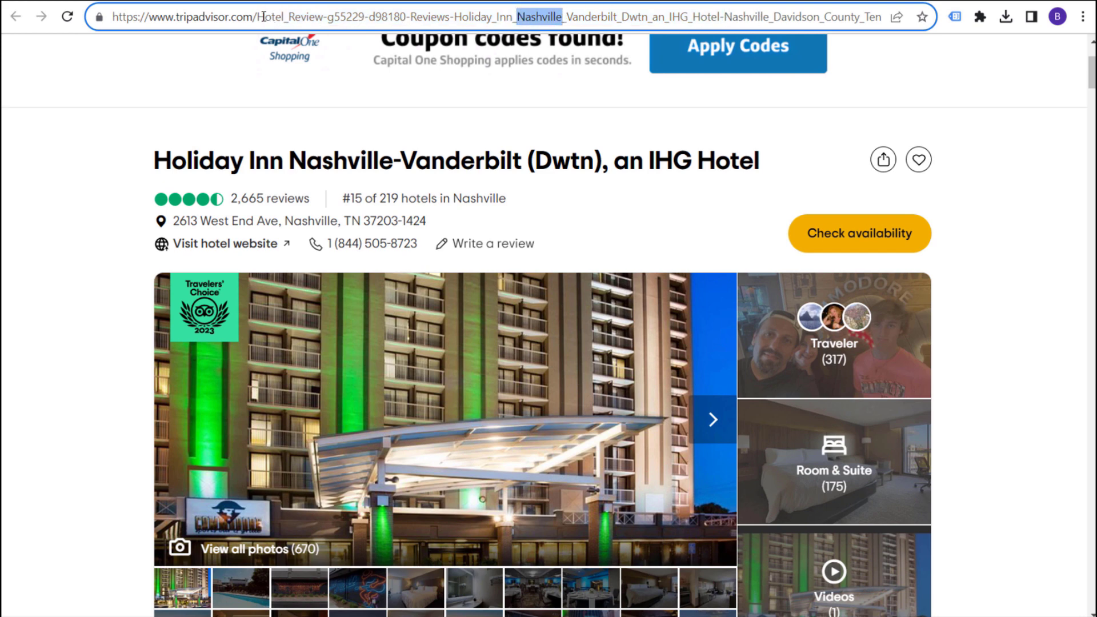
drag(258, 18, 282, 17)
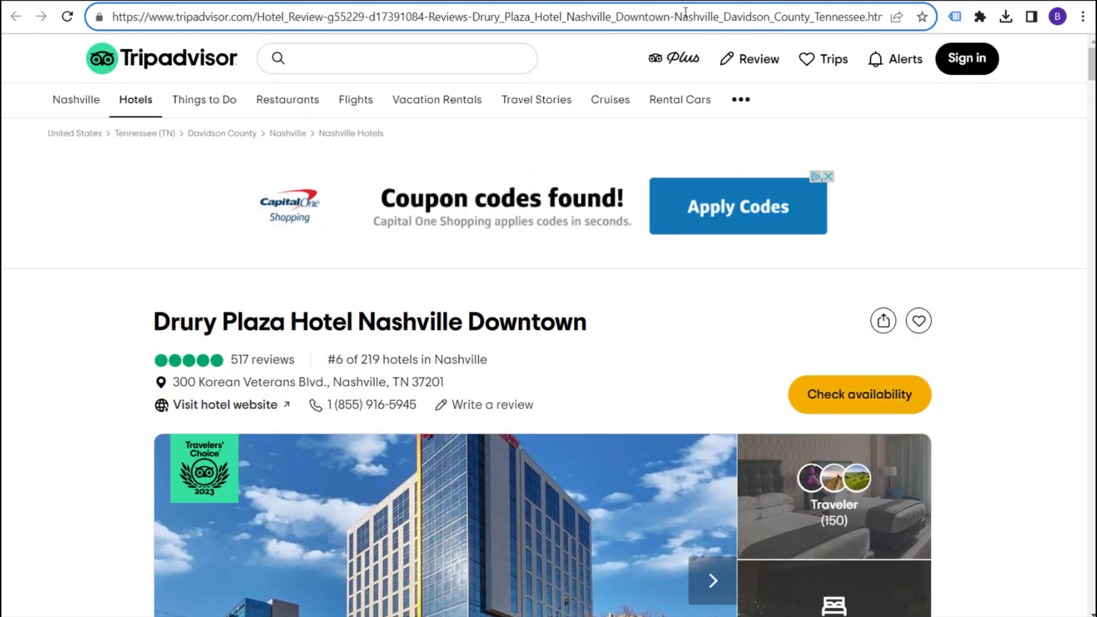
In Google Ads, add a dynamic ad target for webpages whose URL contains Hotel and Nashville.
double_click(681, 16)
drag(718, 17, 682, 17)
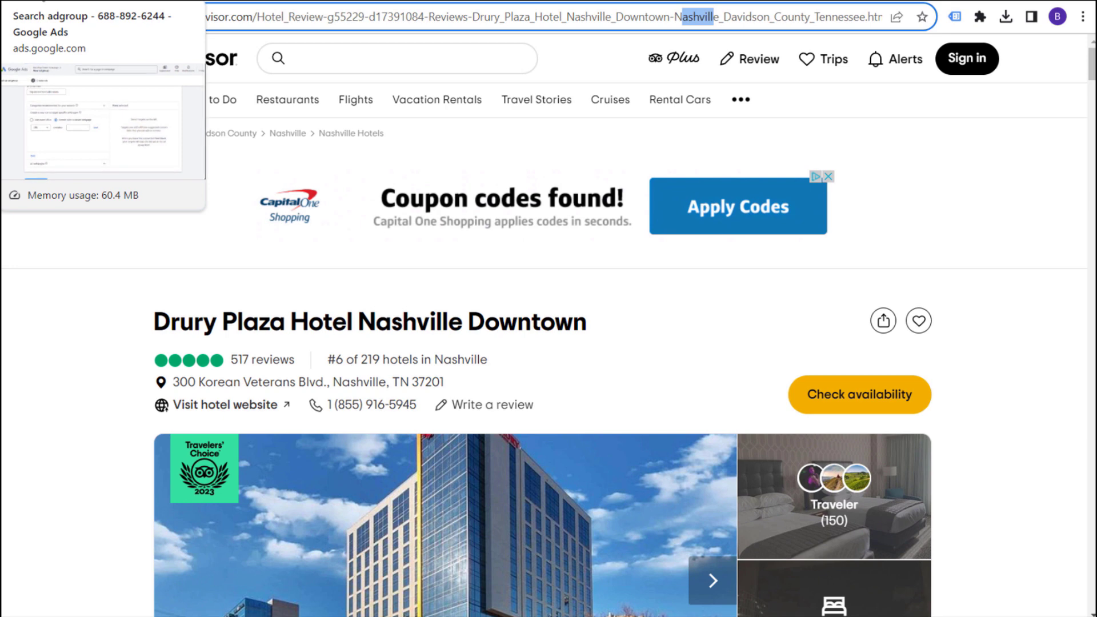
click(57, 1)
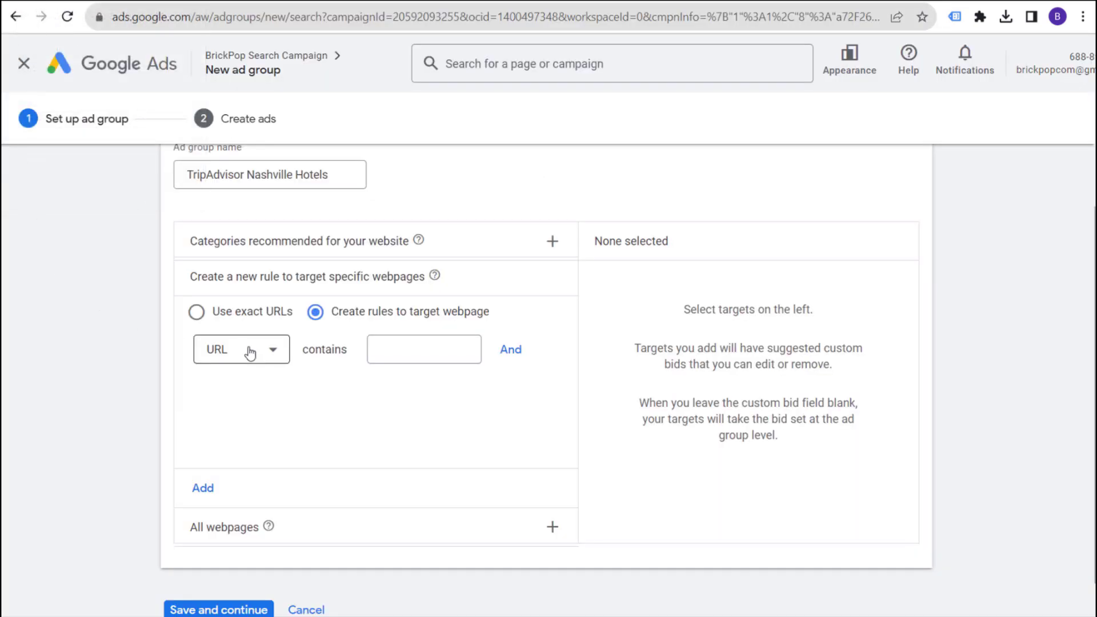
click(424, 348)
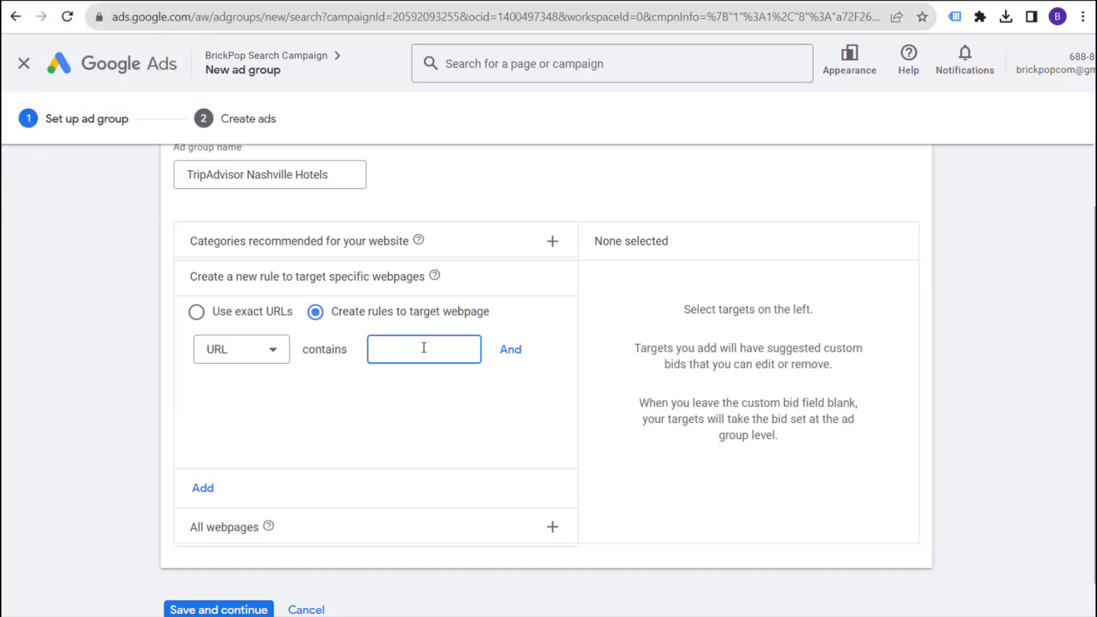
click(760, 2)
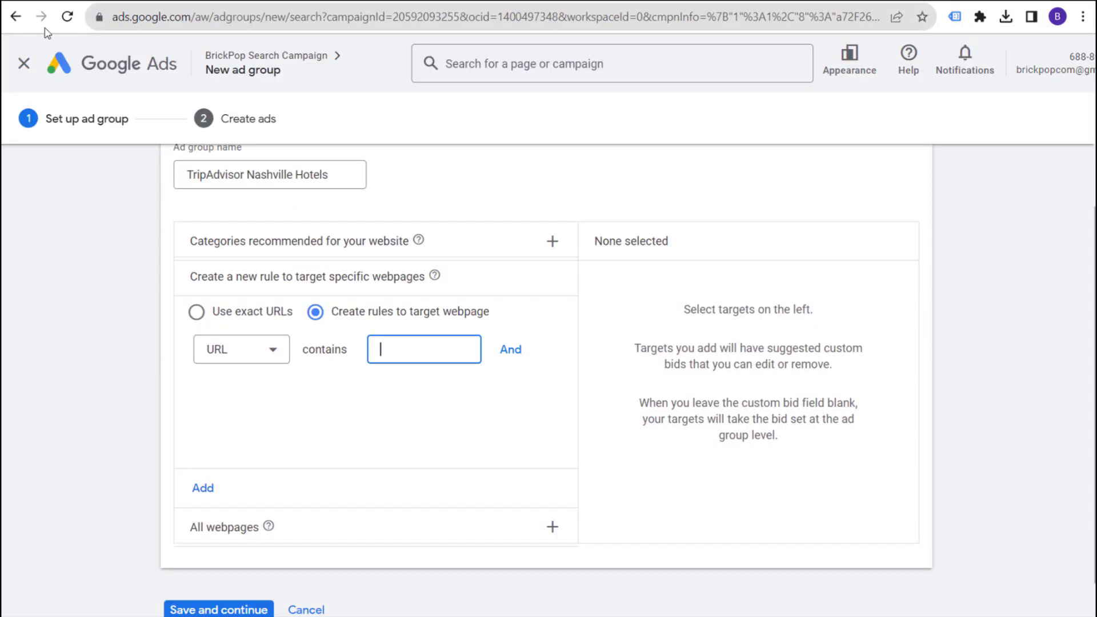
click(100, 3)
text(Hotel)
click(507, 350)
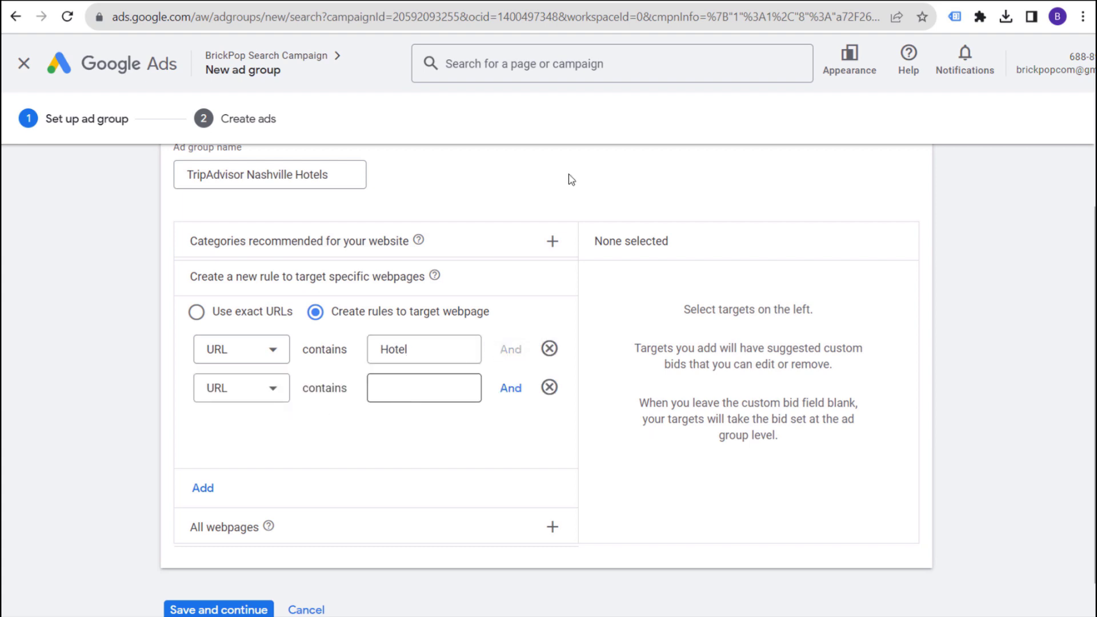
click(409, 391)
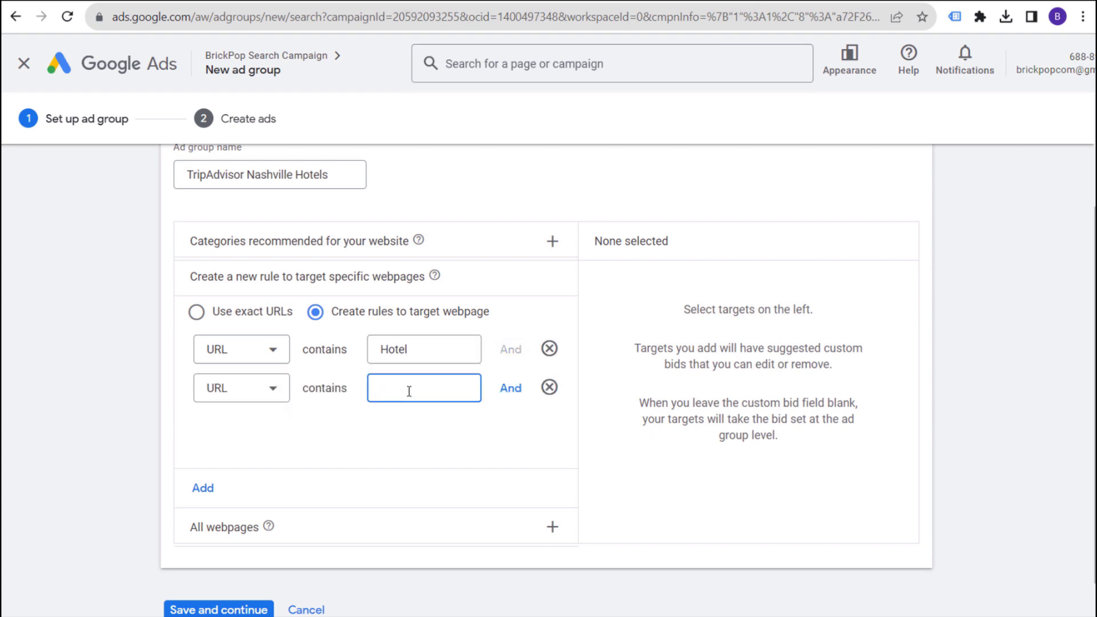
text(Nashville)
click(204, 490)
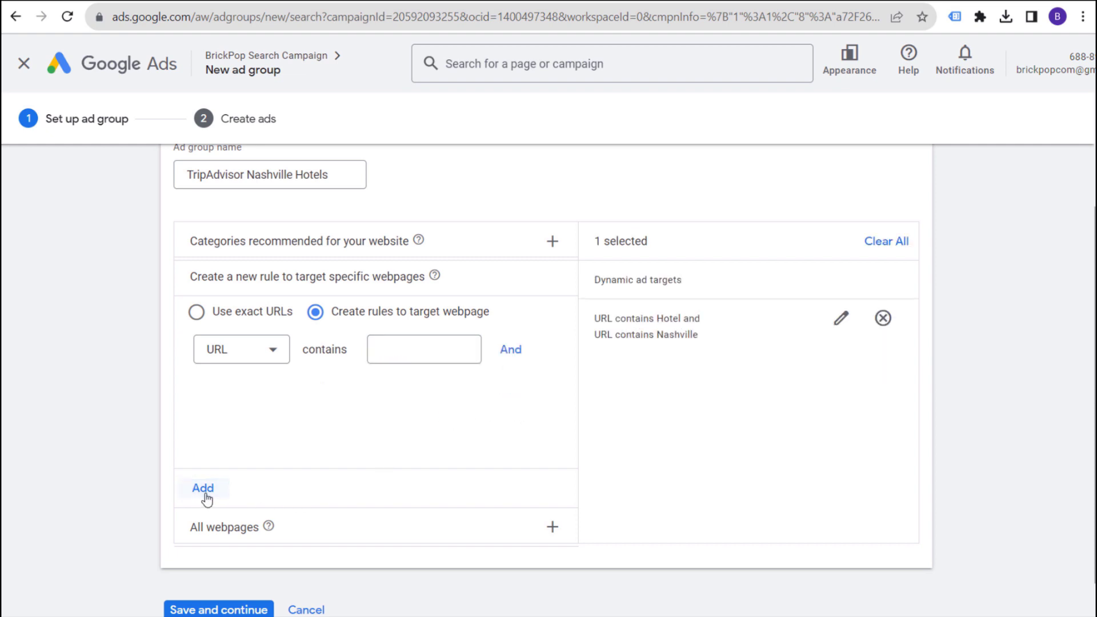
Review the target's URL conditions and compare them with the URLs of the open Tripadvisor Nashville hotel pages.
drag(589, 283, 721, 284)
click(598, 318)
drag(598, 318, 718, 322)
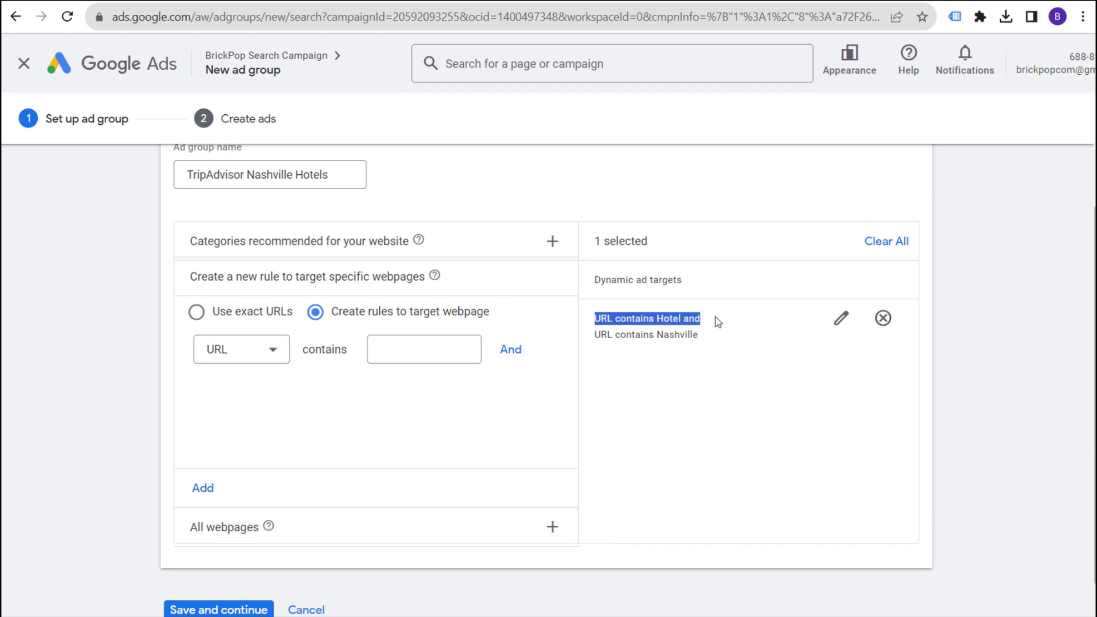
drag(594, 335, 719, 363)
click(719, 363)
click(754, 1)
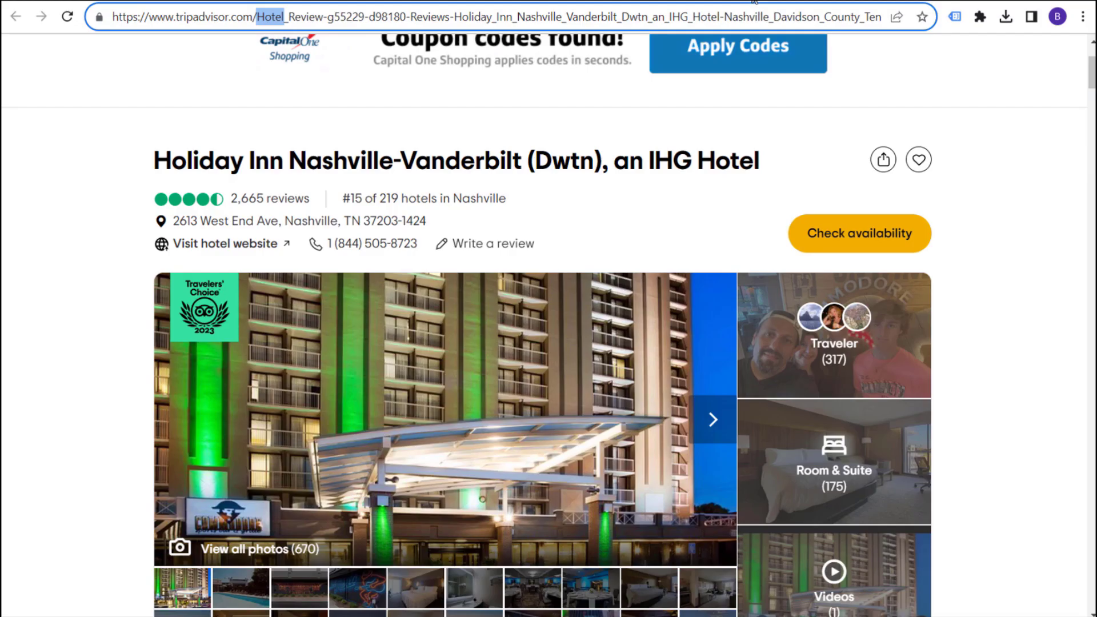
click(777, 3)
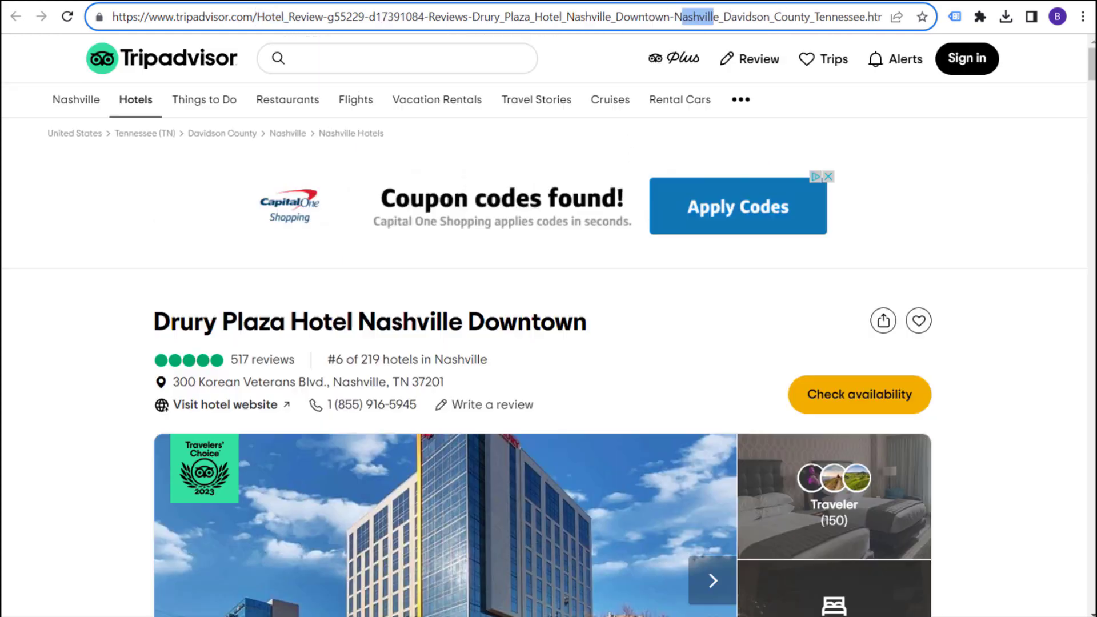
key(ctrl+Tab)
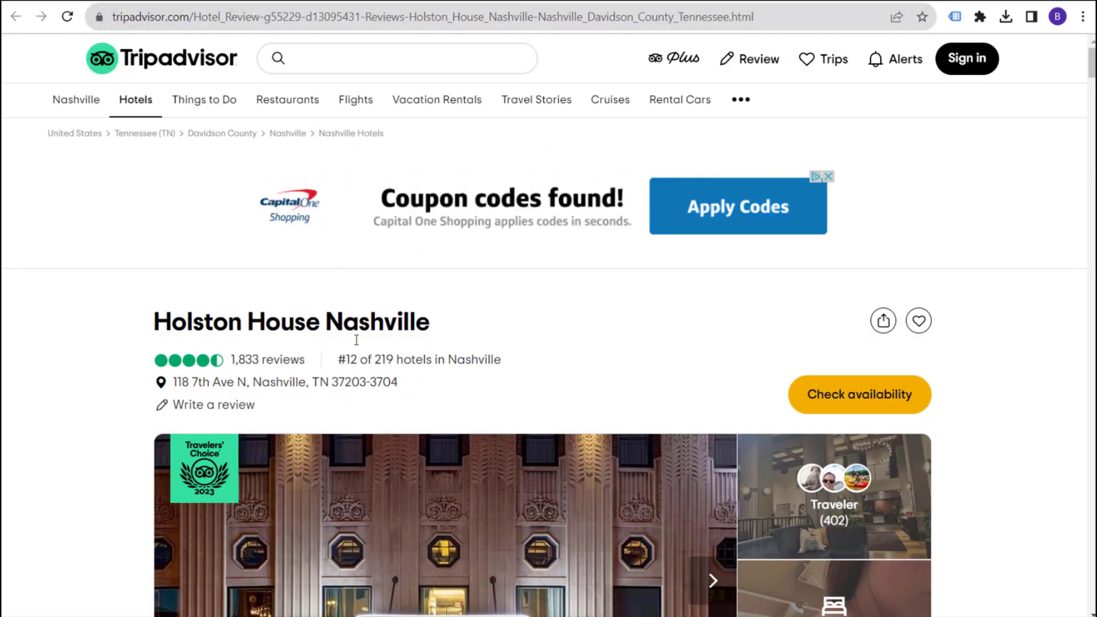
click(705, 2)
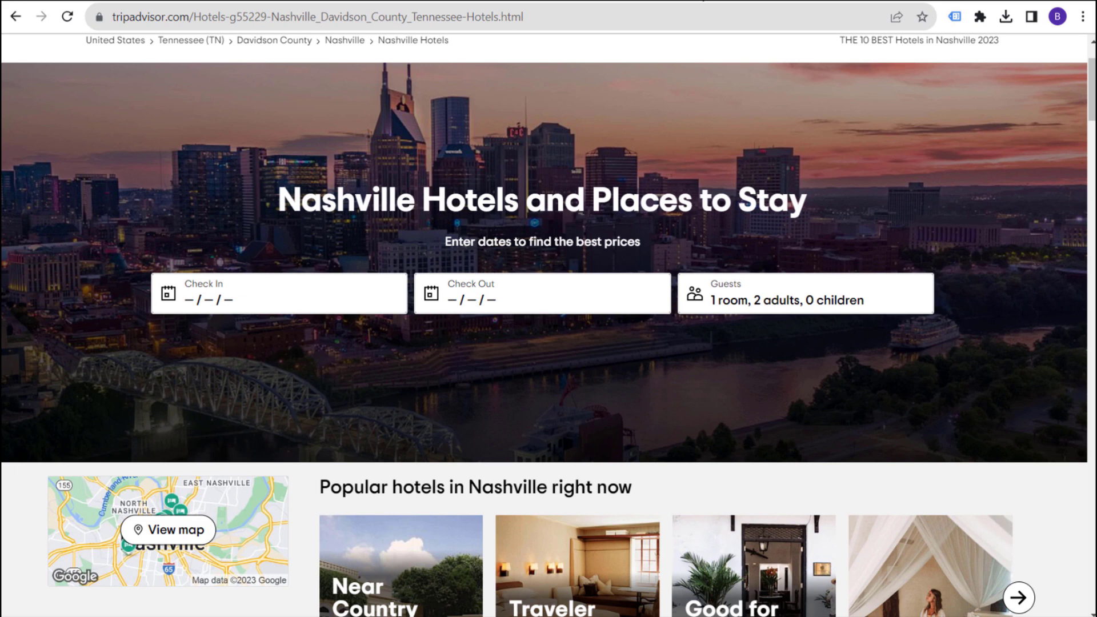
double_click(227, 18)
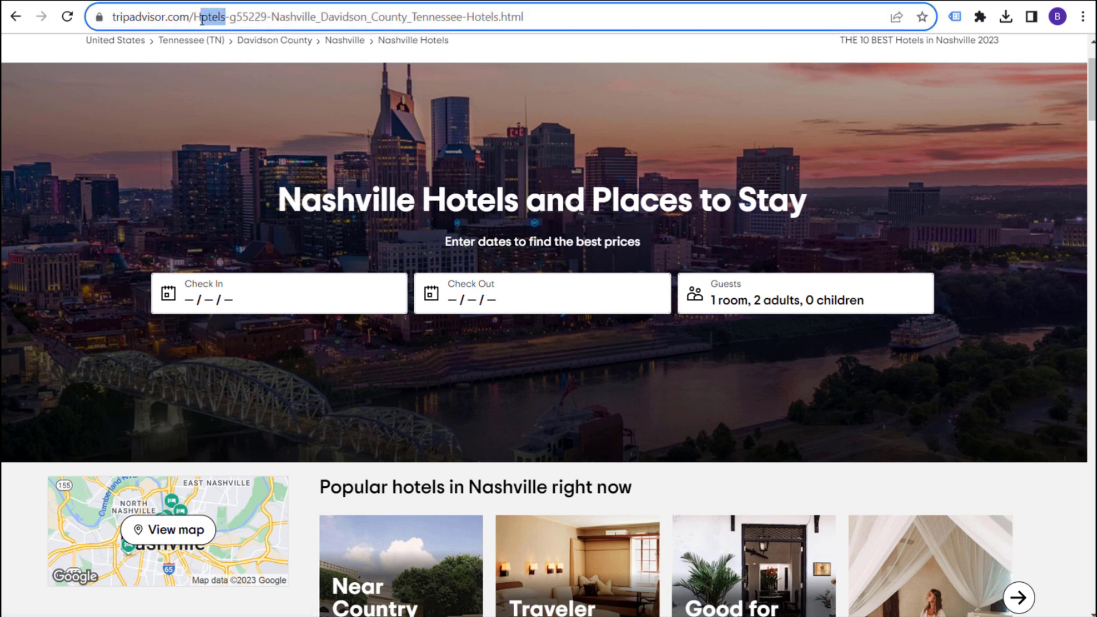
click(259, 27)
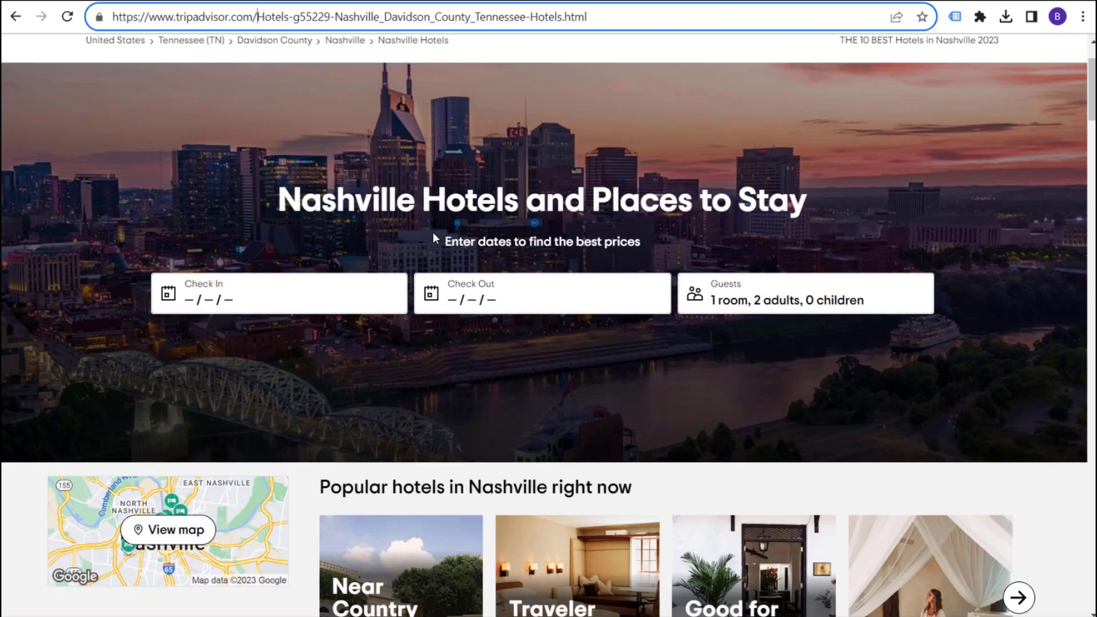
Open the Homewood Suites by Hilton Nashville-Downtown listing from the Nashville hotels page and examine its URL.
scroll(433, 231, down, 12)
scroll(558, 257, down, 20)
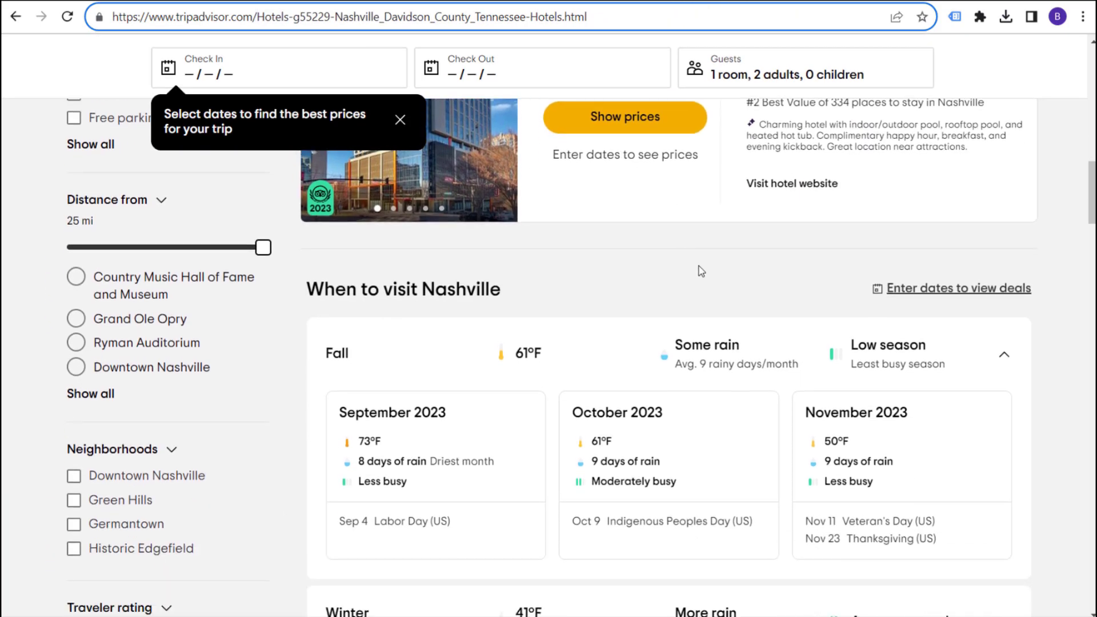
scroll(745, 251, down, 15)
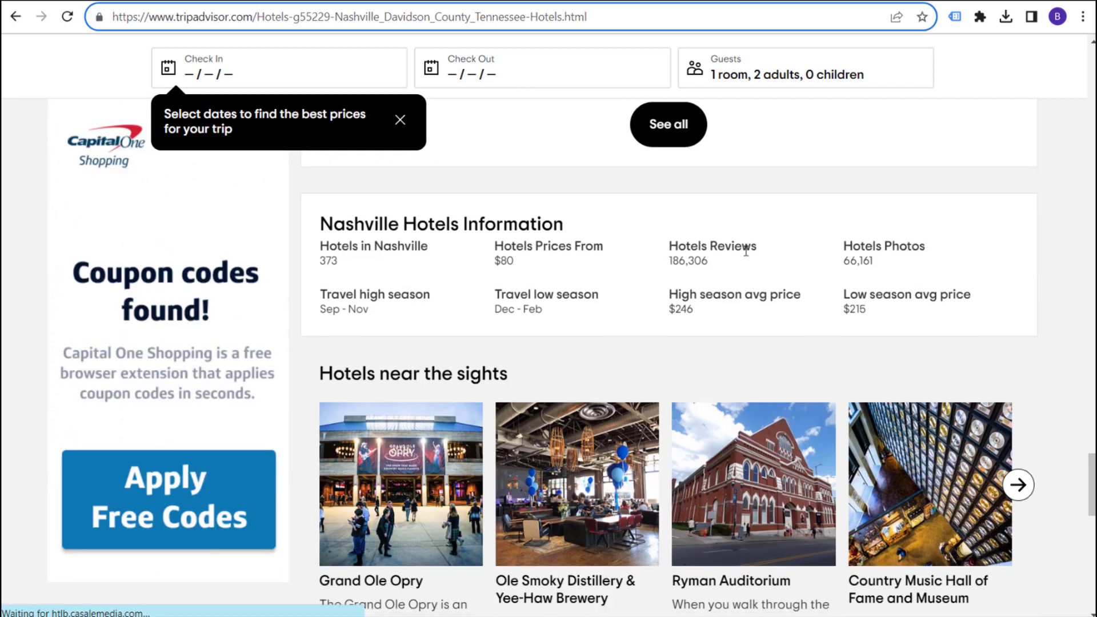
scroll(714, 240, up, 17)
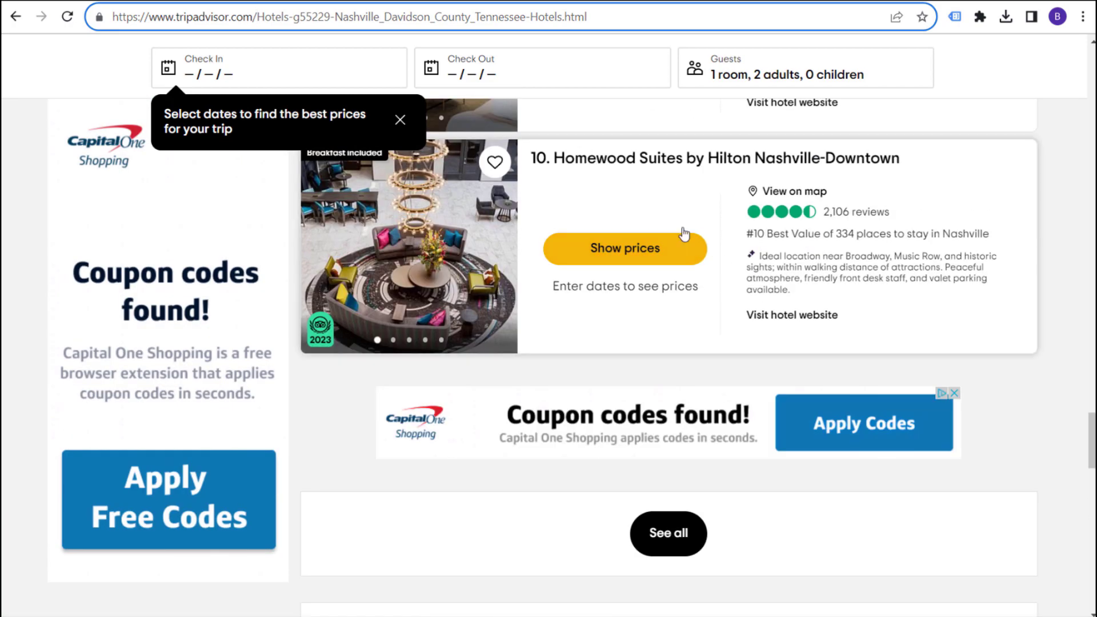
right_click(607, 158)
click(631, 165)
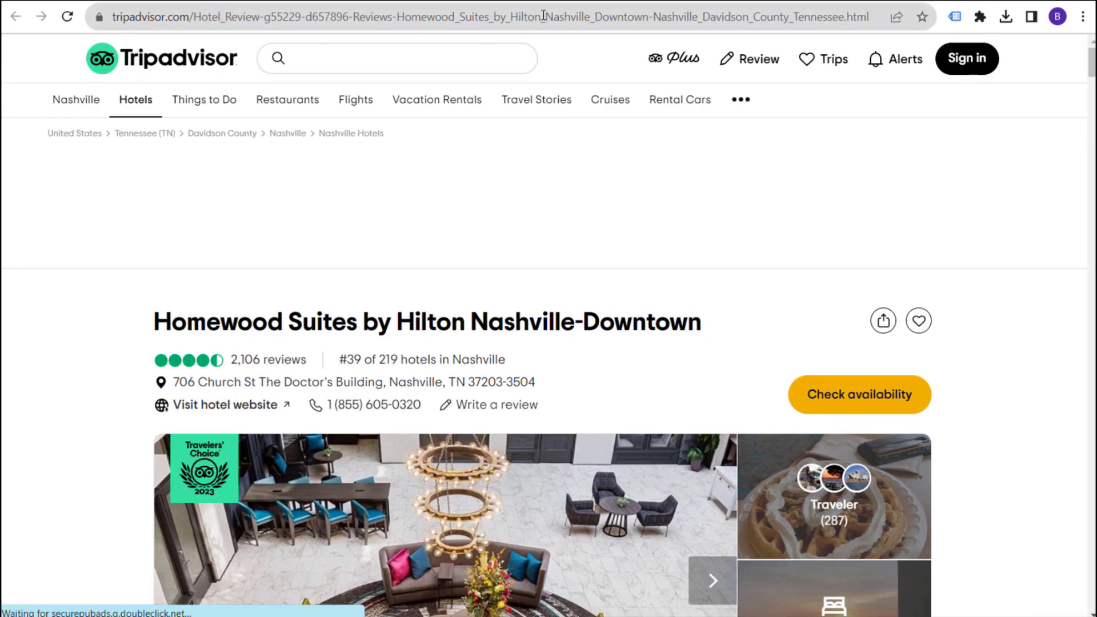
drag(544, 16, 562, 17)
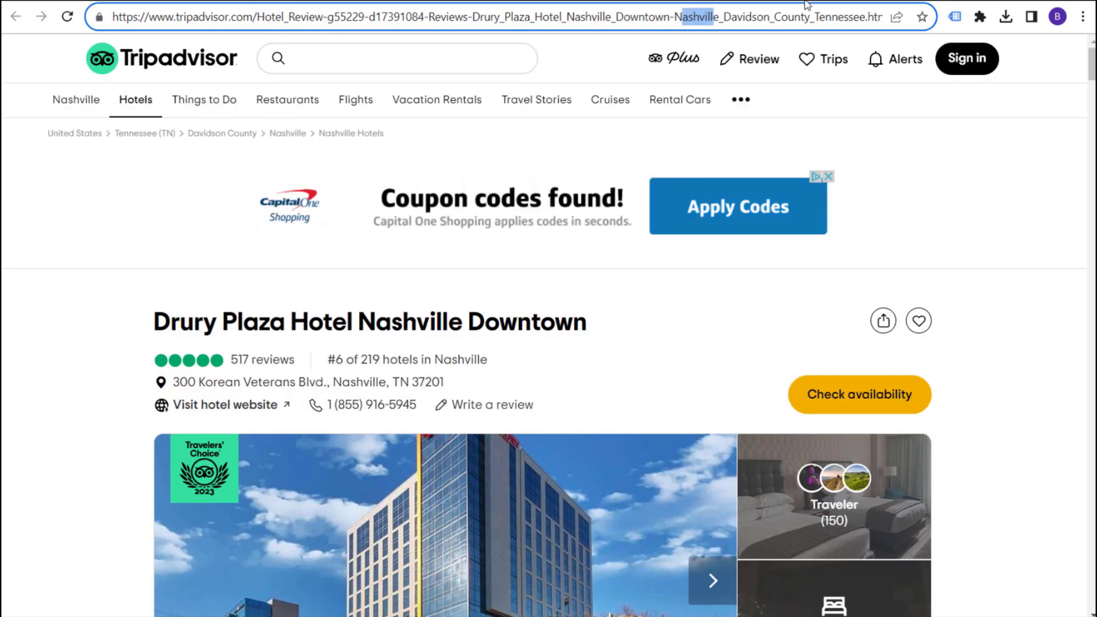
Find the county and state part of the hotel page URLs and copy Davidson_County_Tennessee from the Holston House Nashville URL.
click(833, 11)
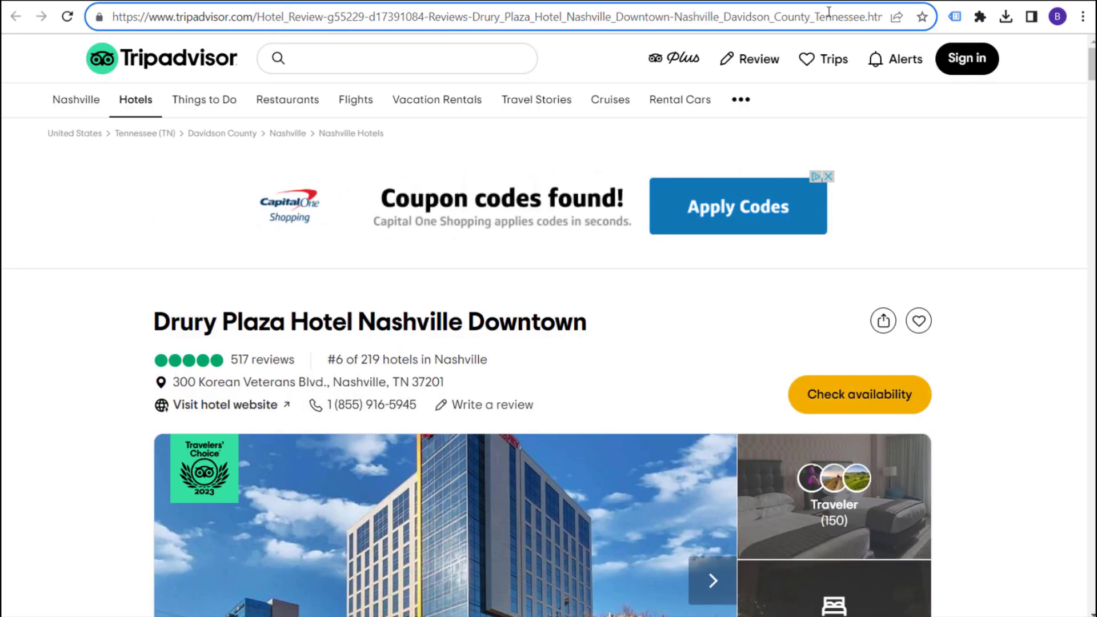
drag(814, 18, 865, 20)
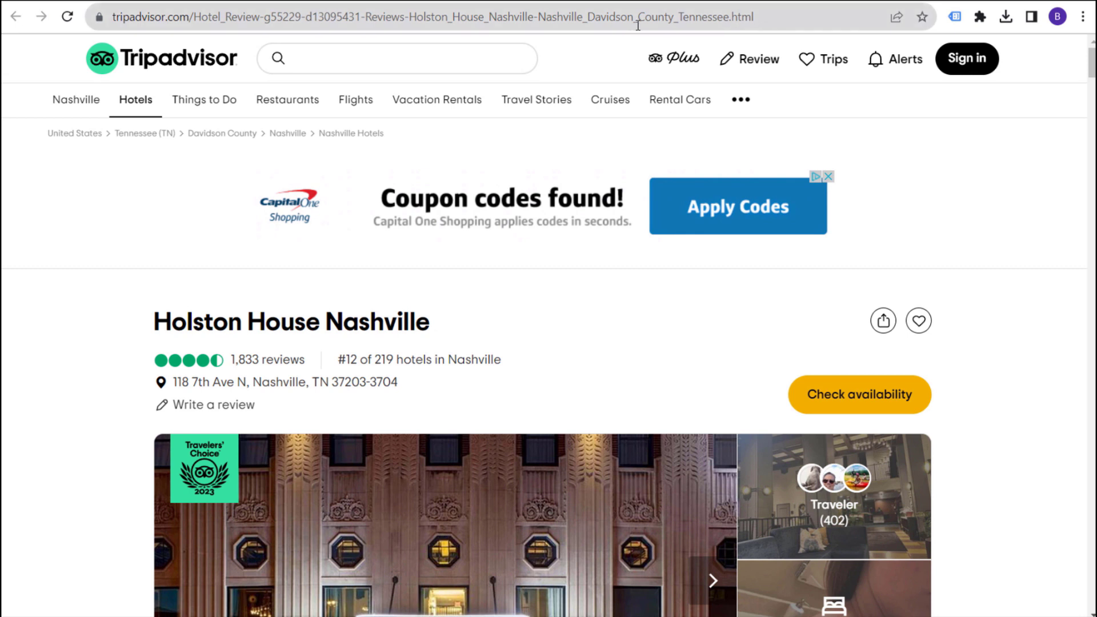
drag(592, 17, 728, 21)
key(ctrl+c)
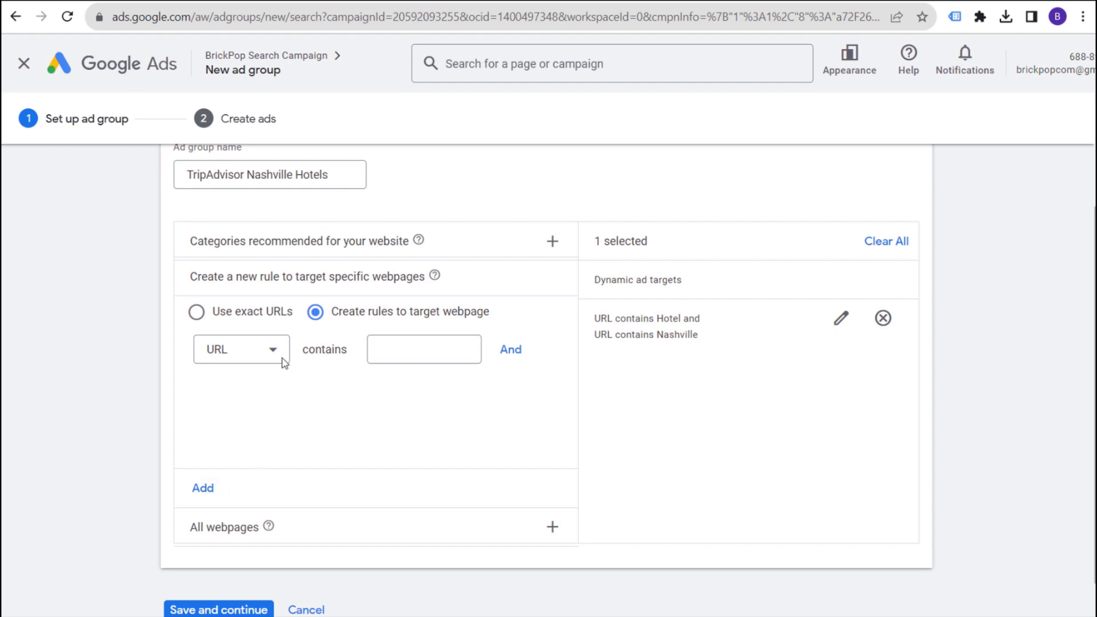
Remove the existing ad target in Google Ads and add one whose URL contains Hotel, Nashville and Davidson_County_Tennessee.
click(883, 319)
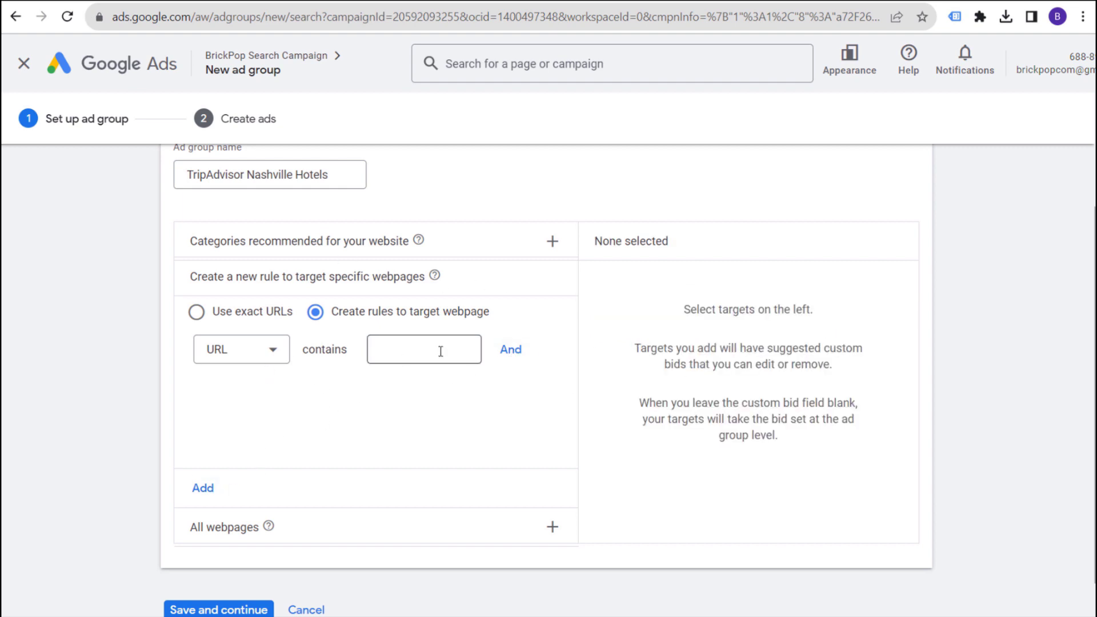
click(409, 363)
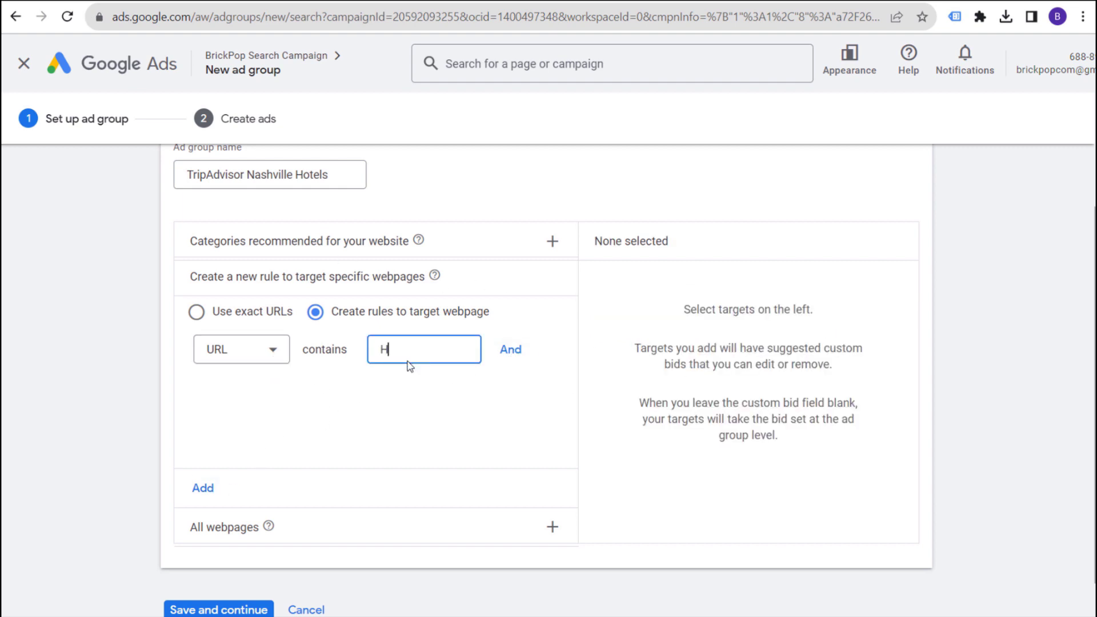
click(507, 354)
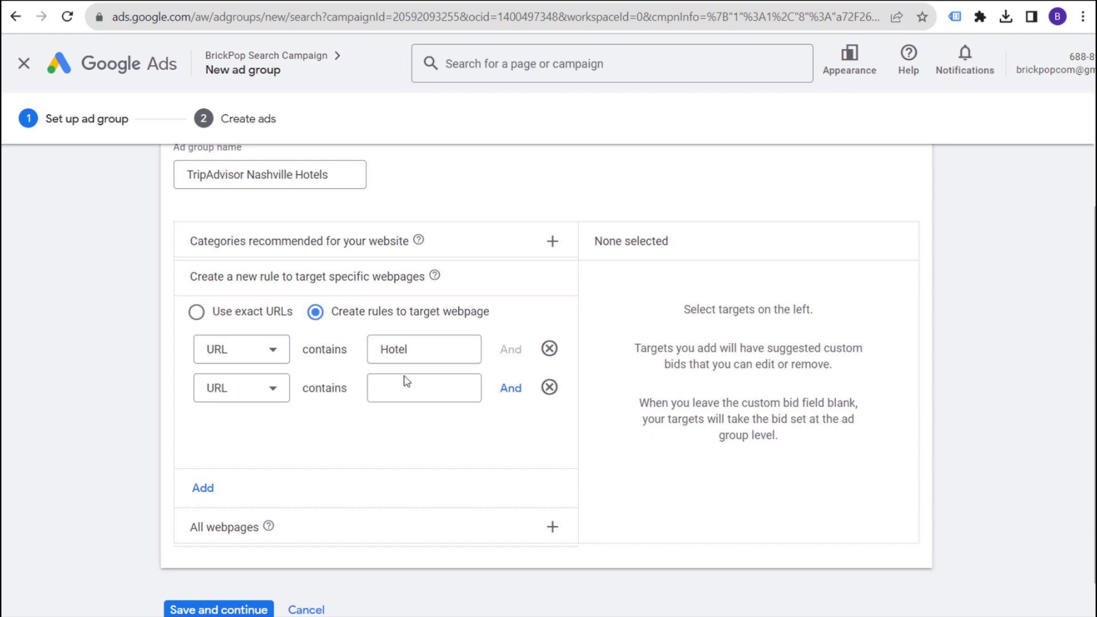
click(407, 384)
text(Nashville)
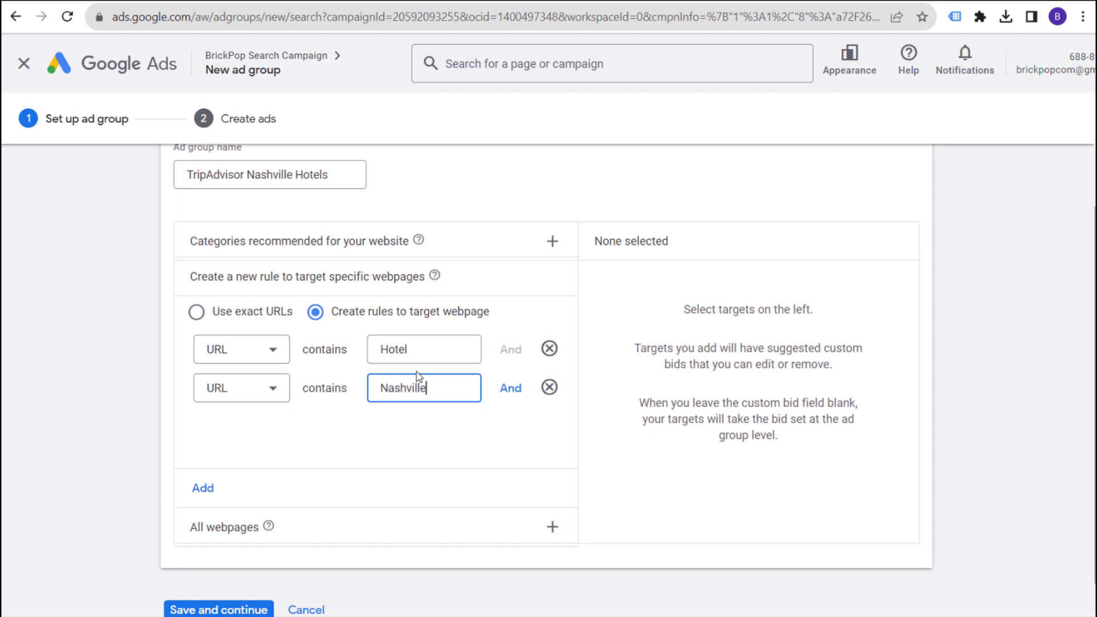
click(510, 388)
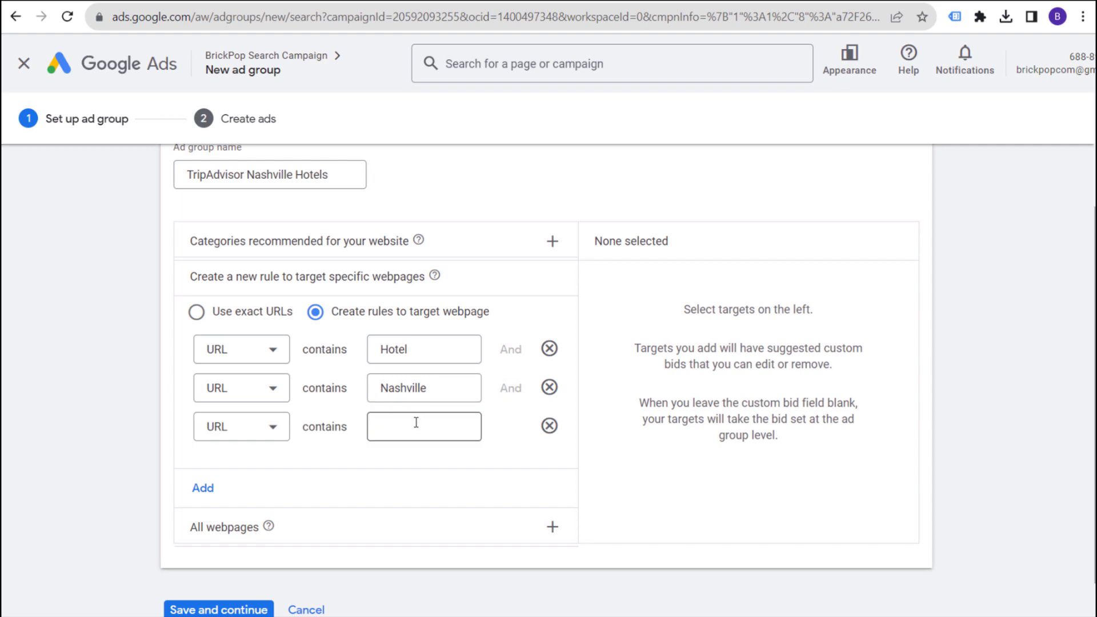
click(417, 426)
key(ctrl+v)
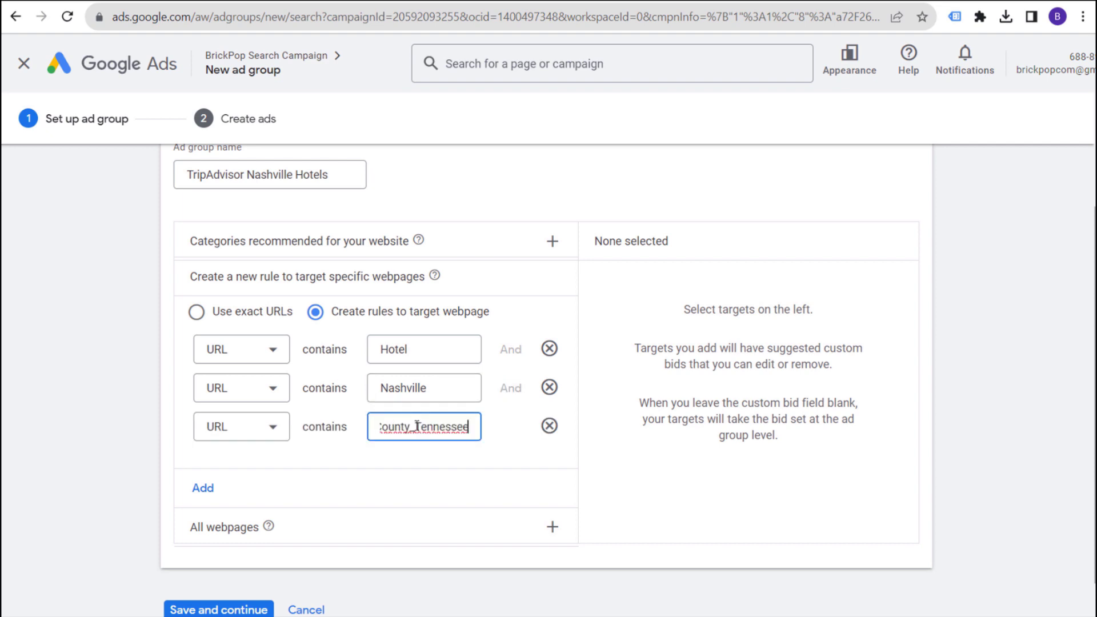
click(204, 489)
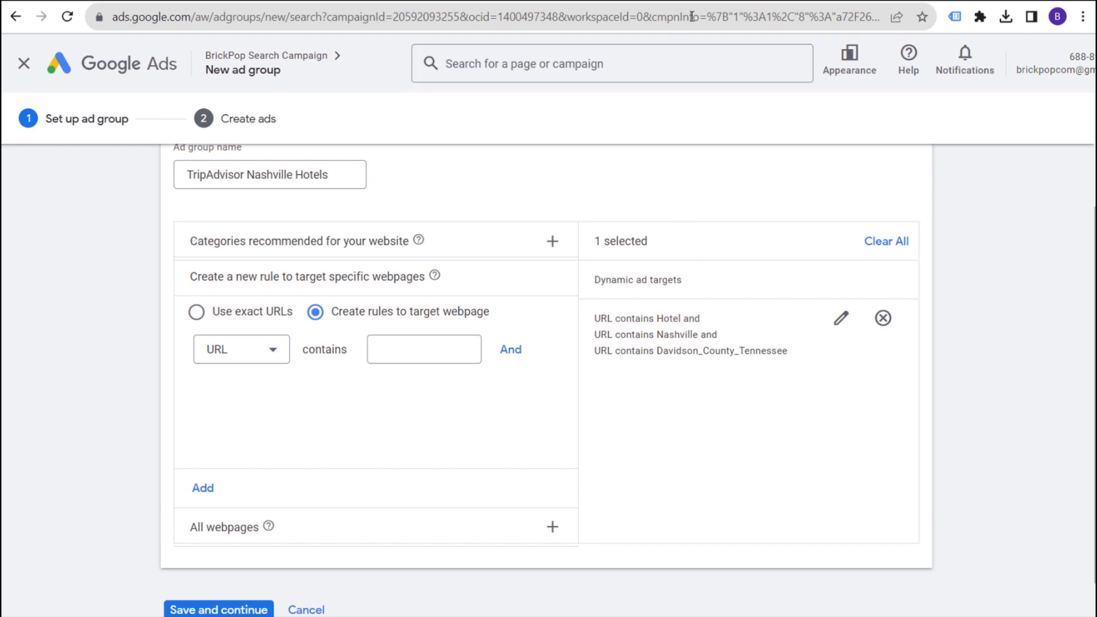
Check the open Tripadvisor Nashville hotel pages' URLs against the three-condition target rule, then return to Google Ads.
click(711, 2)
click(777, 3)
click(742, 3)
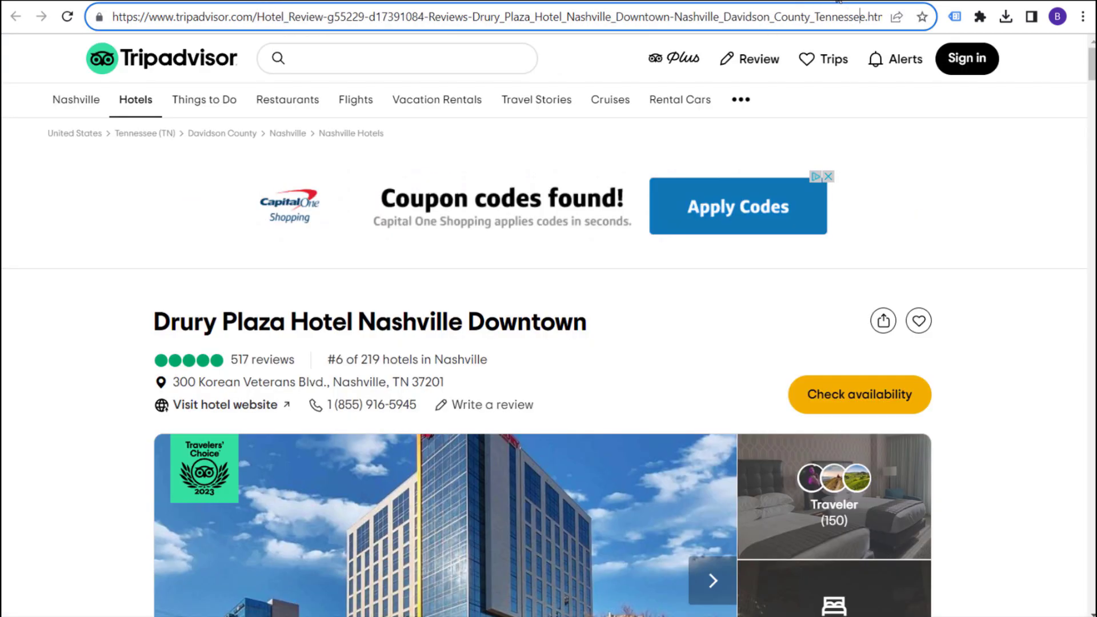
click(867, 3)
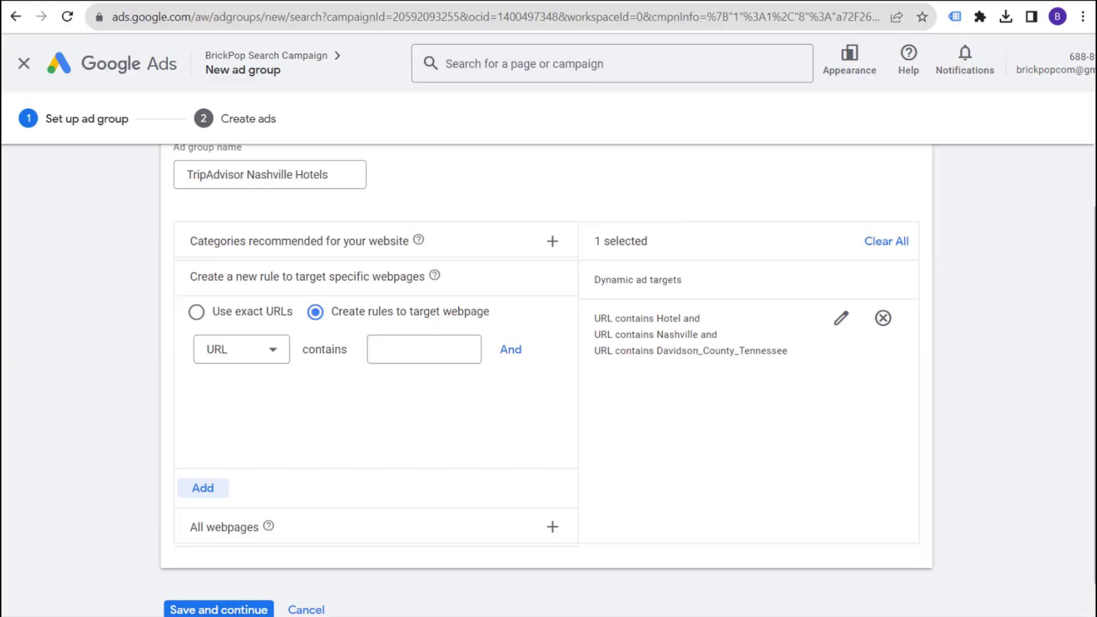
click(94, 3)
click(675, 2)
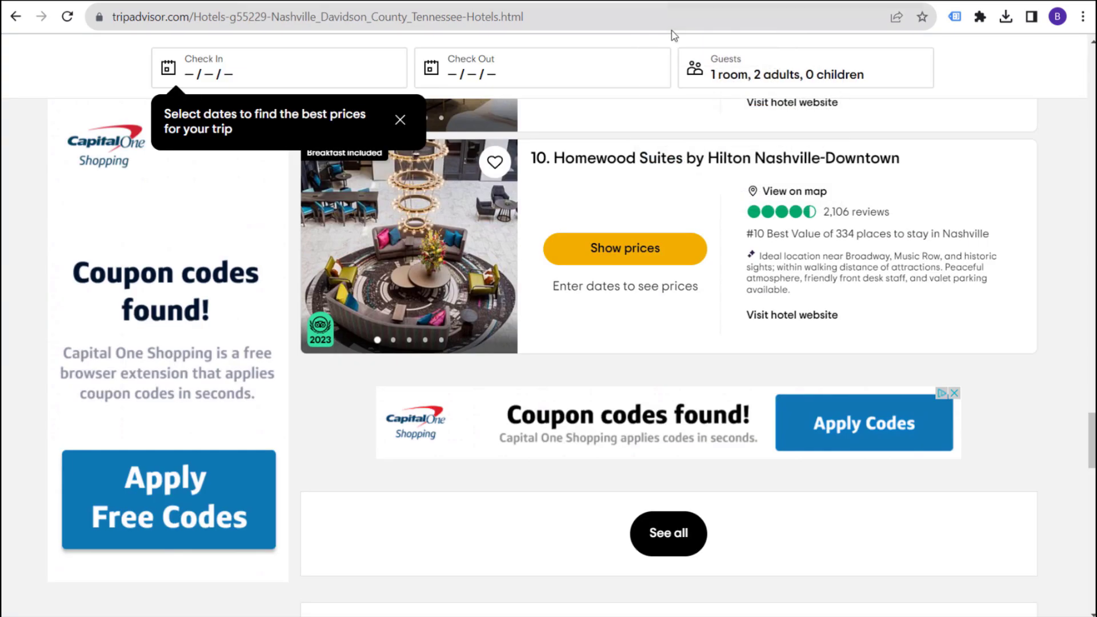
click(39, 3)
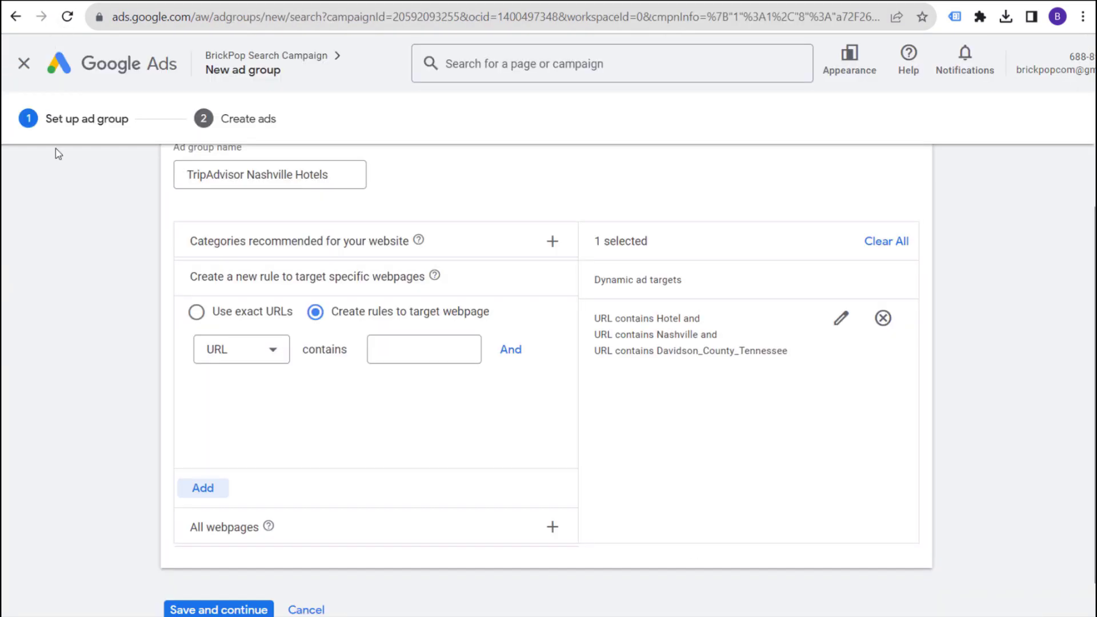
Save the ad group setup and enter Description 1: "Discover The Best Hotels In Nashville At The Best Possible Prices. Book Your Dream Stay!".
click(220, 610)
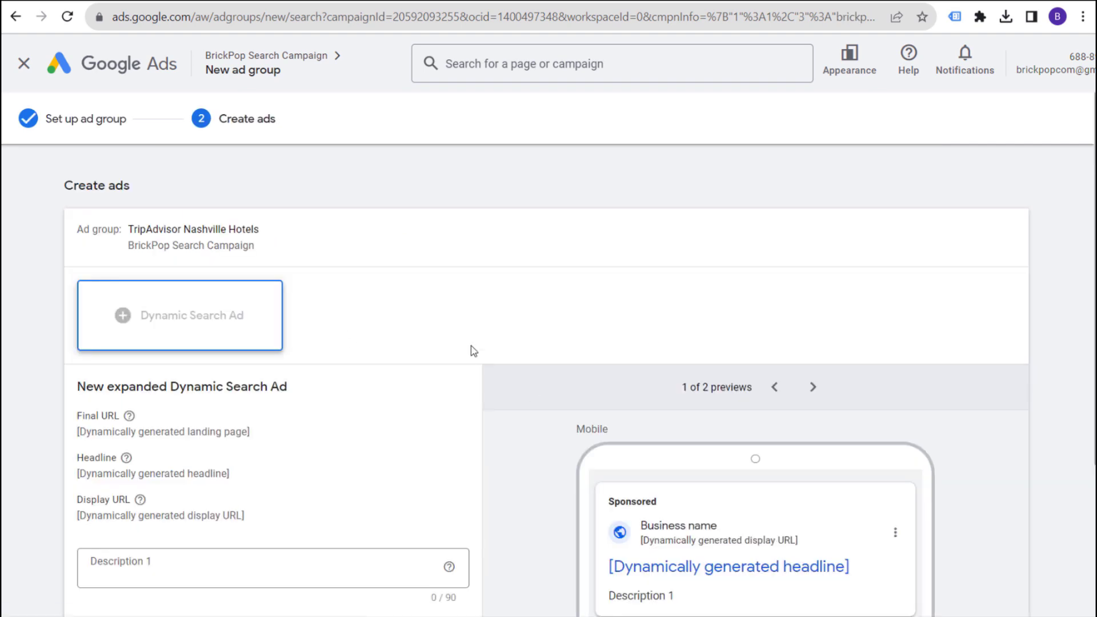
scroll(472, 350, down, 4)
click(165, 350)
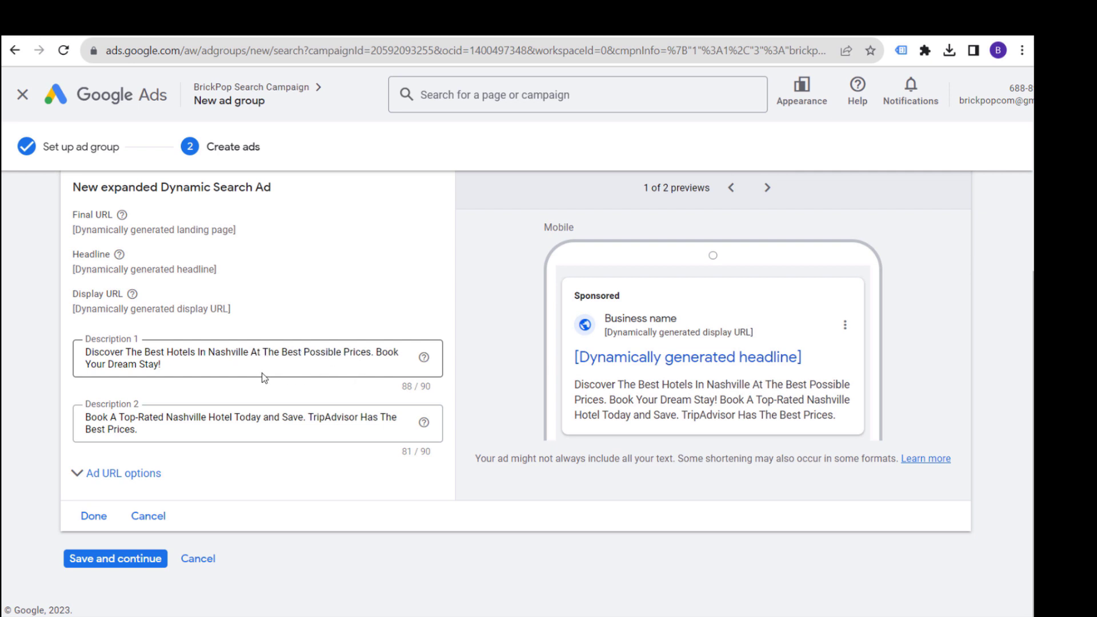
Finish the expanded dynamic search ad and save the TripAdvisor Nashville Hotels ad group.
click(95, 423)
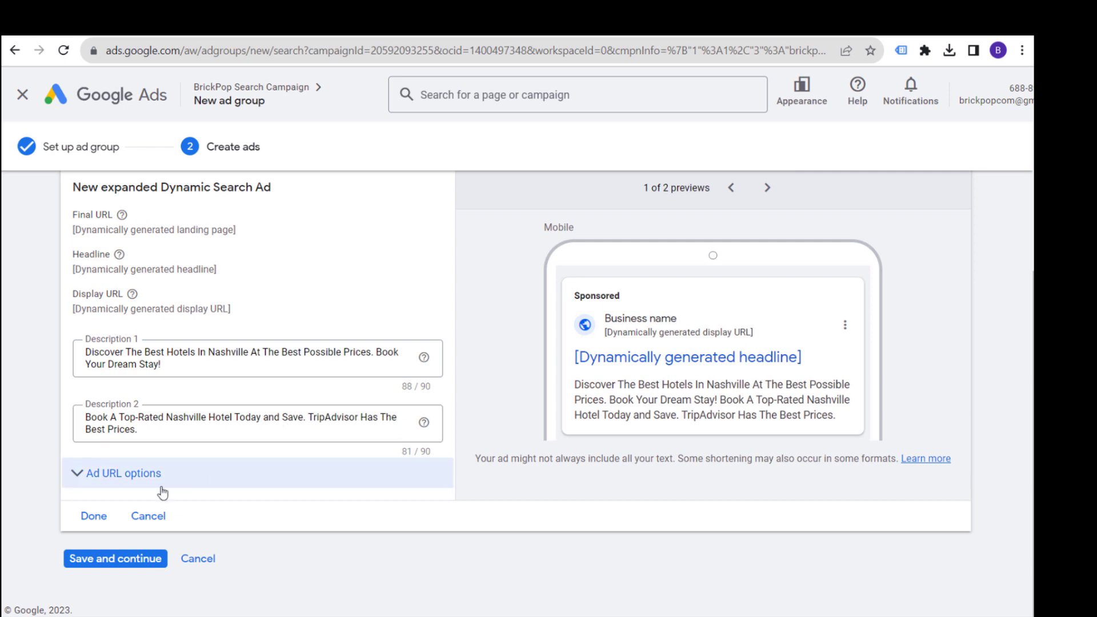
click(93, 516)
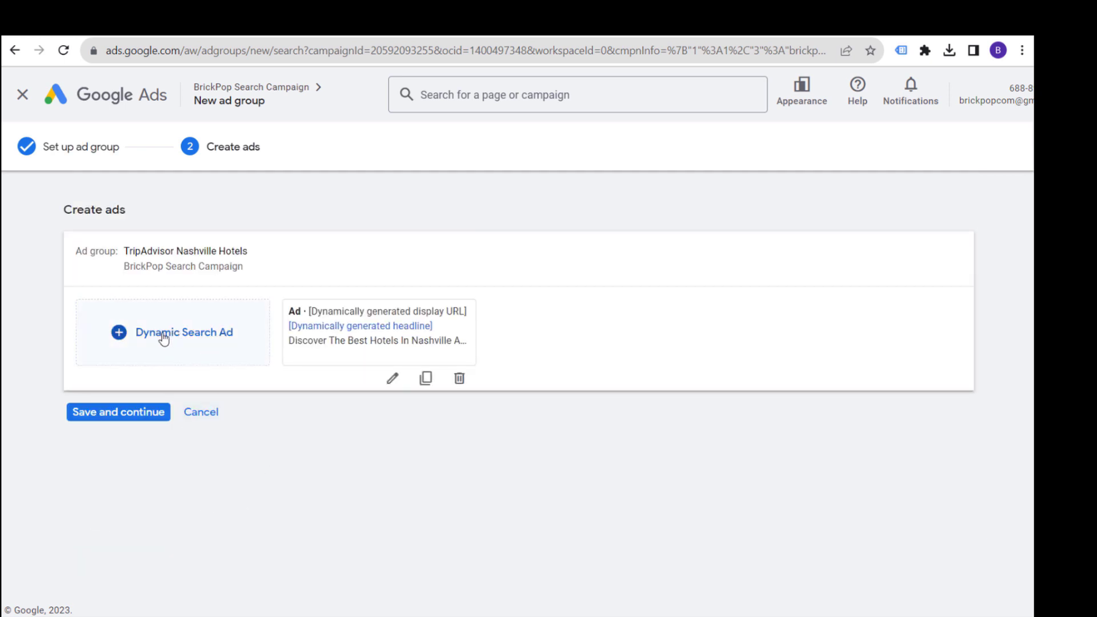
click(146, 423)
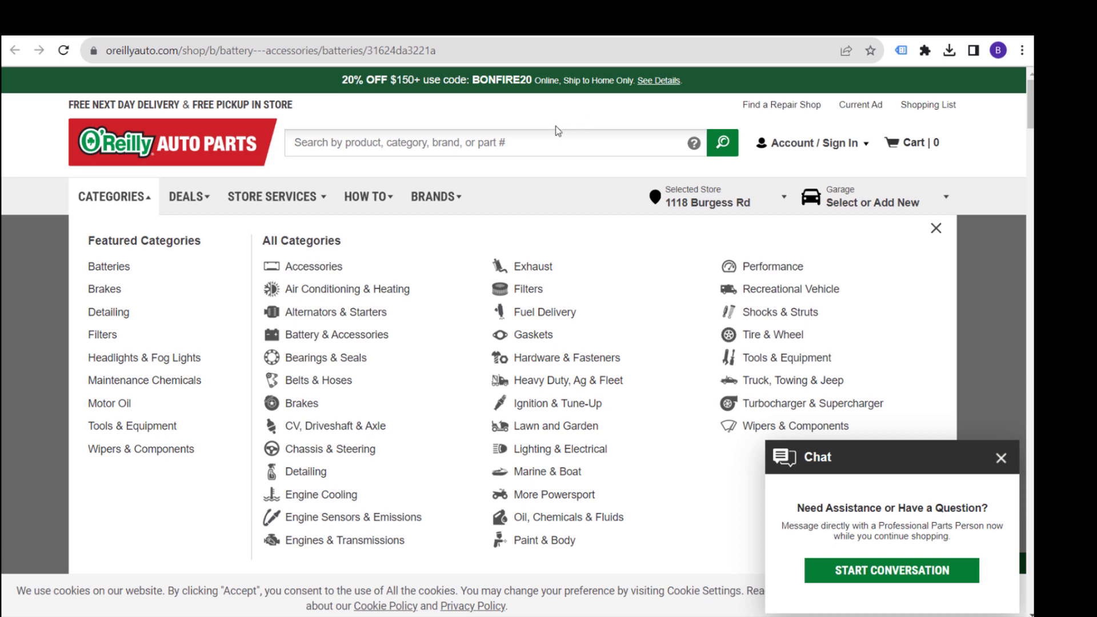
Open the Google Ads Help article on using a feed to target Dynamic Search Ads and read its introduction.
click(573, 38)
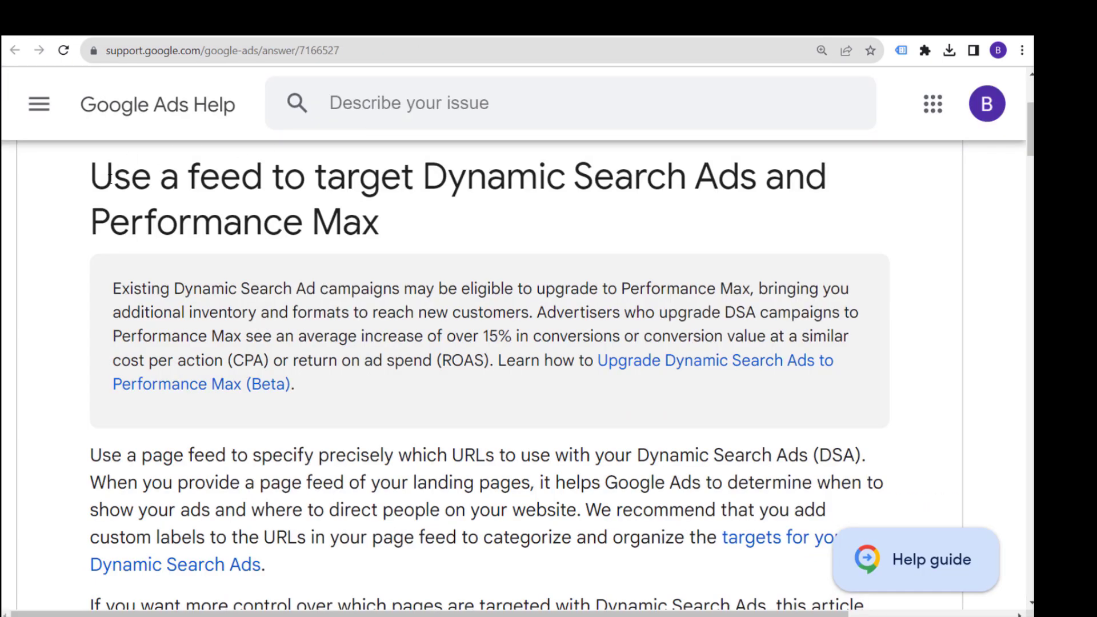
drag(90, 176, 496, 190)
click(510, 212)
scroll(409, 305, down, 3)
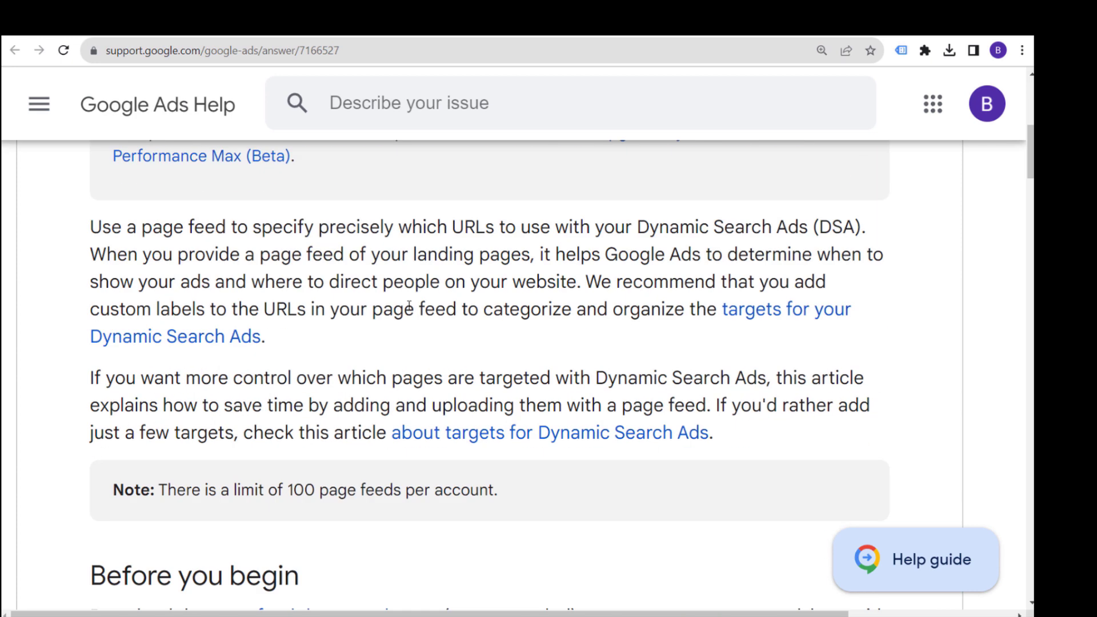
scroll(369, 299, down, 4)
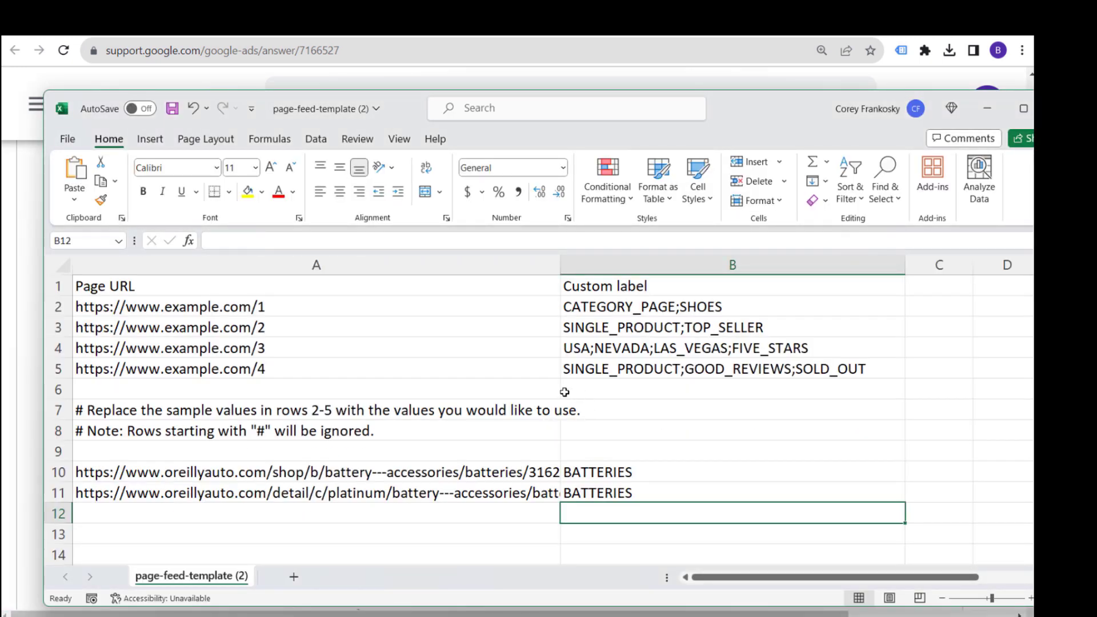
In the page-feed-template (2) workbook in Excel, examine the Page URL and Custom label columns and the two O'Reilly battery rows.
click(391, 341)
click(204, 288)
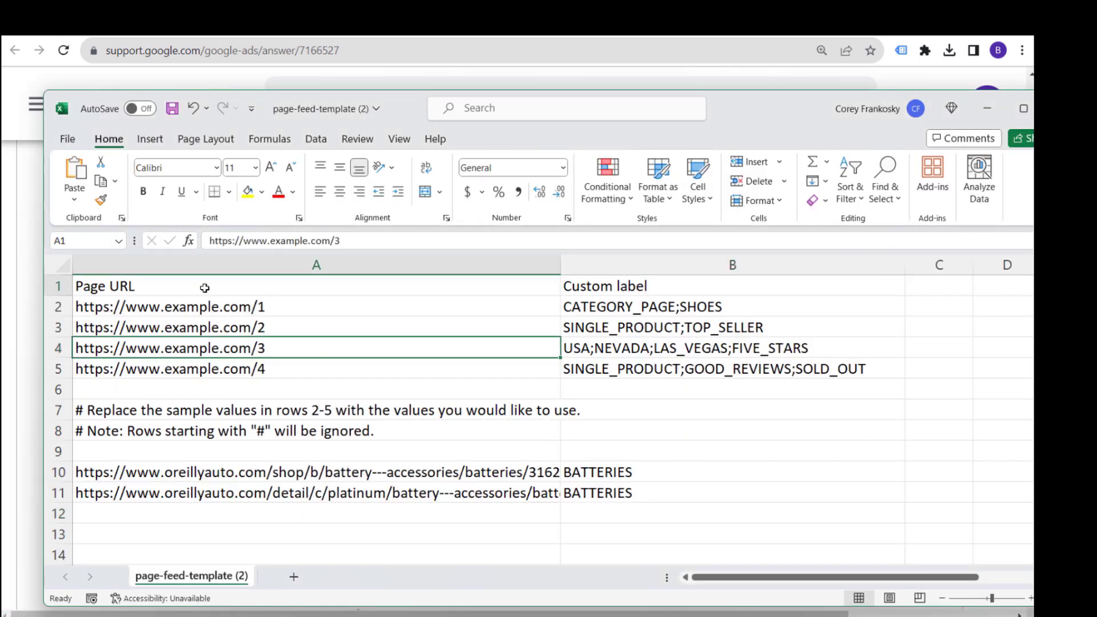
click(643, 285)
drag(368, 470, 593, 490)
click(402, 520)
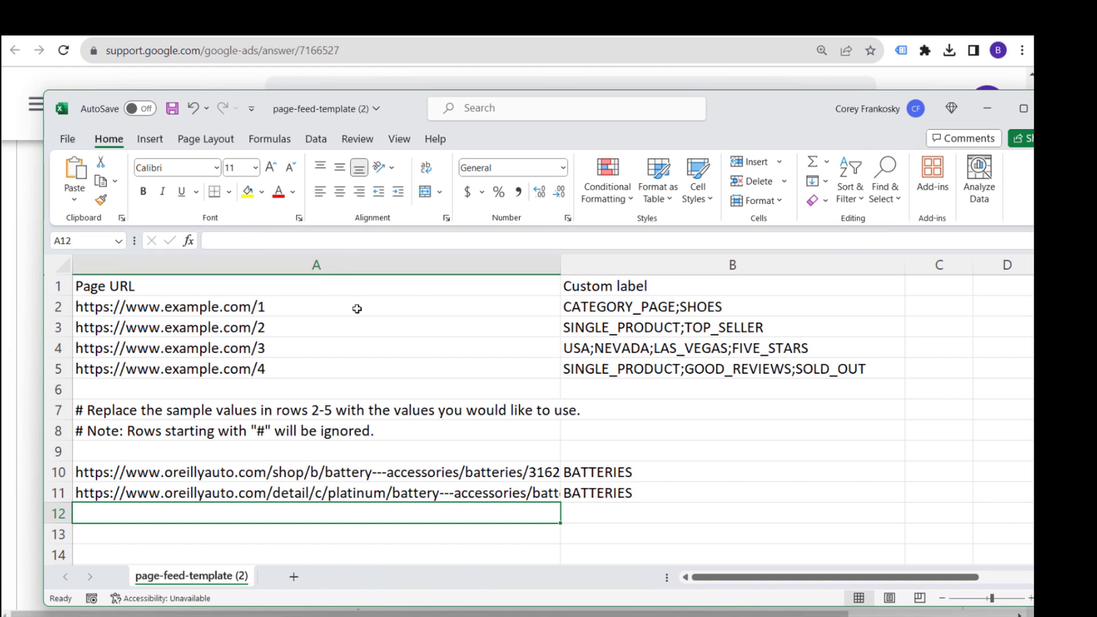
click(345, 285)
click(354, 307)
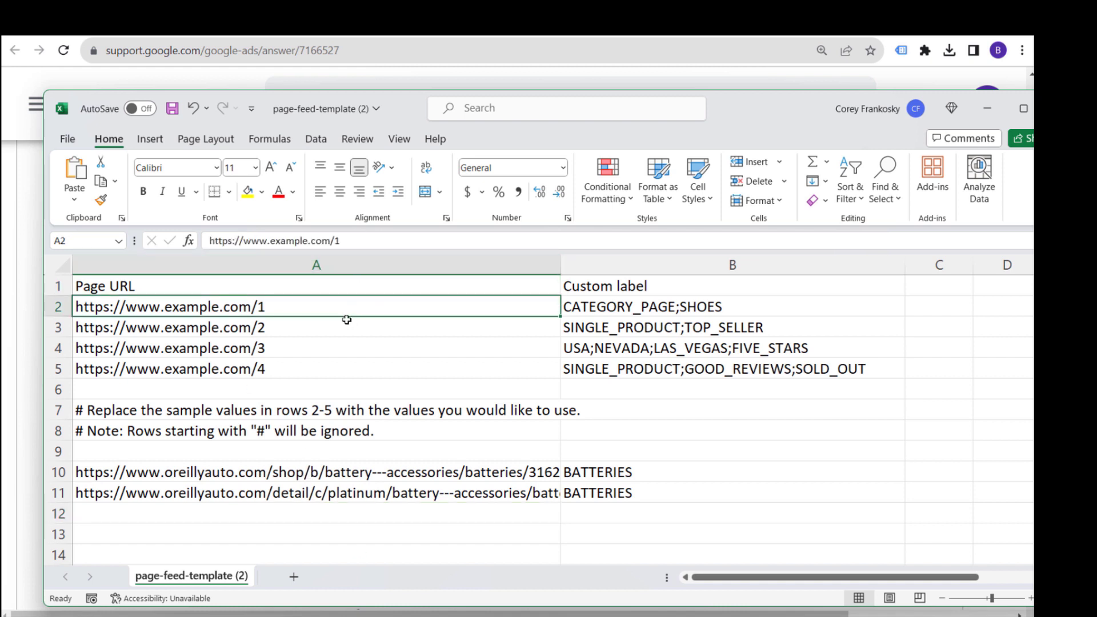
drag(351, 471, 353, 496)
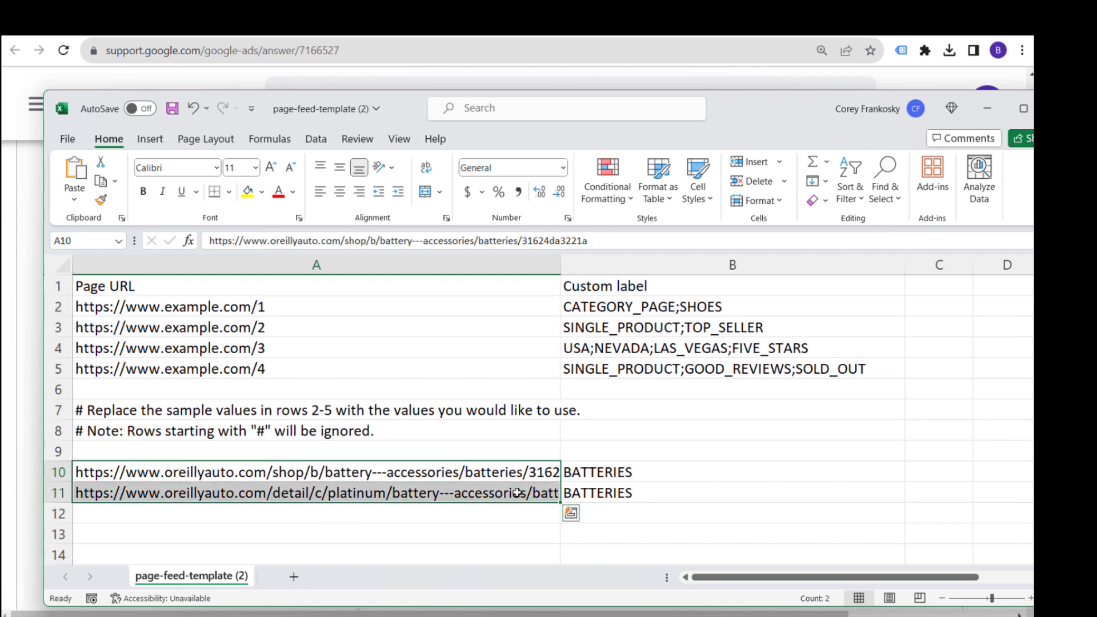
drag(647, 472, 650, 484)
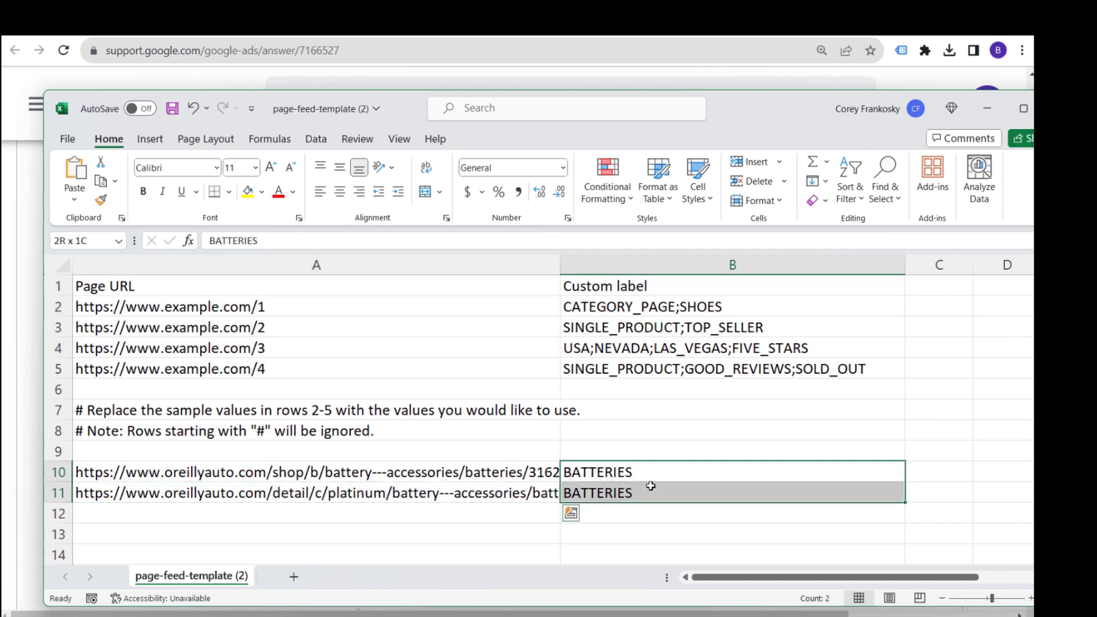
Add a semicolon after the BATTERIES custom label of both O'Reilly URLs in rows 10 and 11.
click(726, 479)
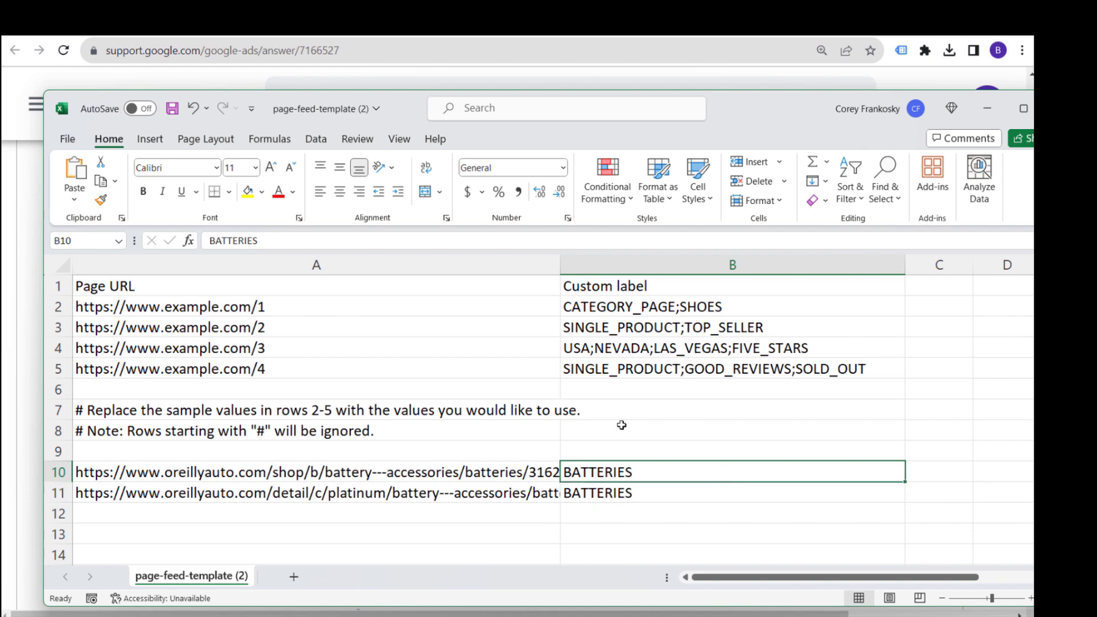
click(336, 245)
text(;)
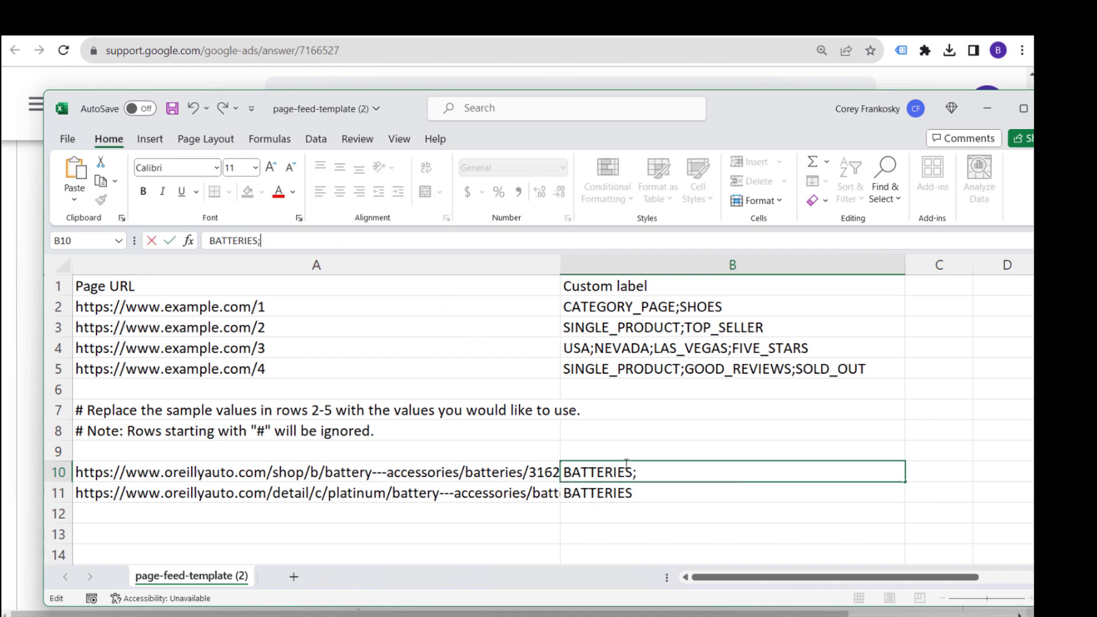
click(647, 488)
text(;)
click(760, 452)
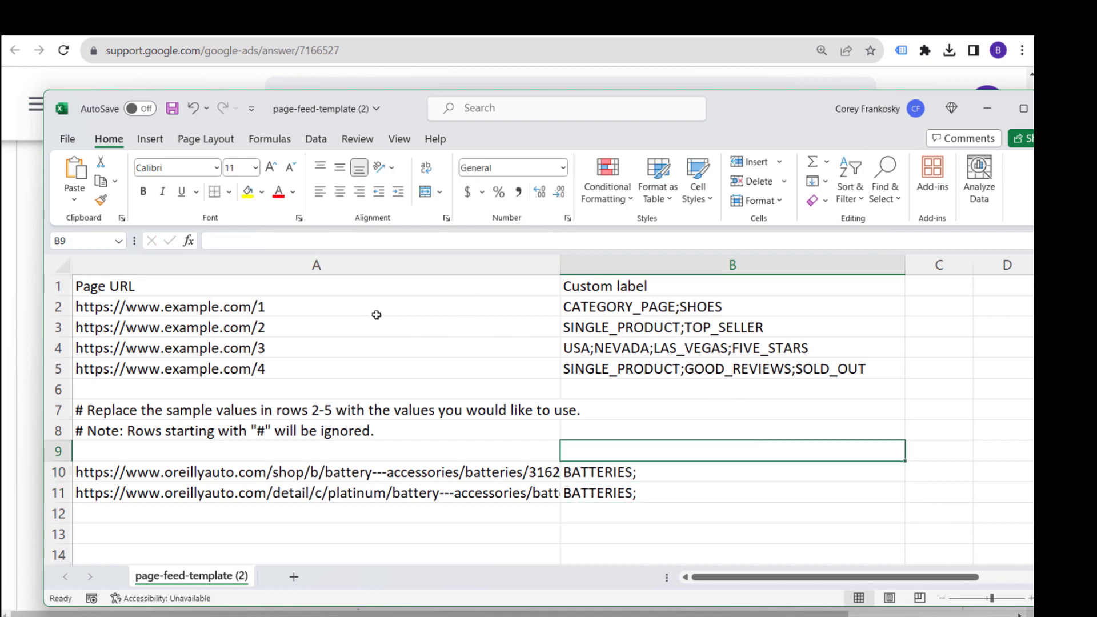
Compare the sample page URLs with their custom labels, going through rows 2 to 4 one at a time.
click(360, 306)
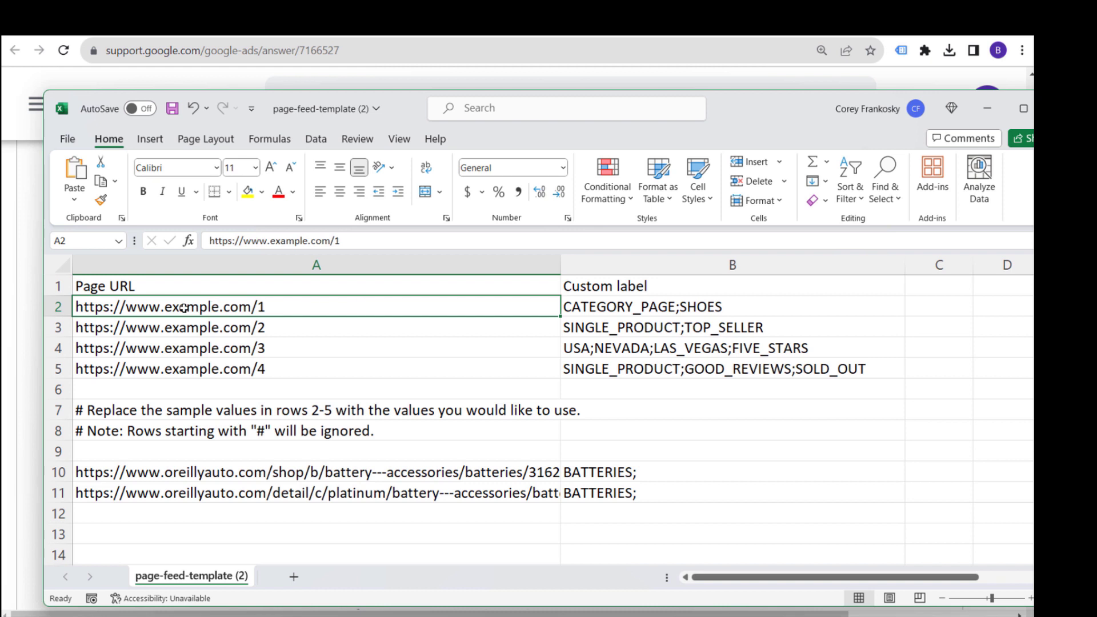
click(603, 284)
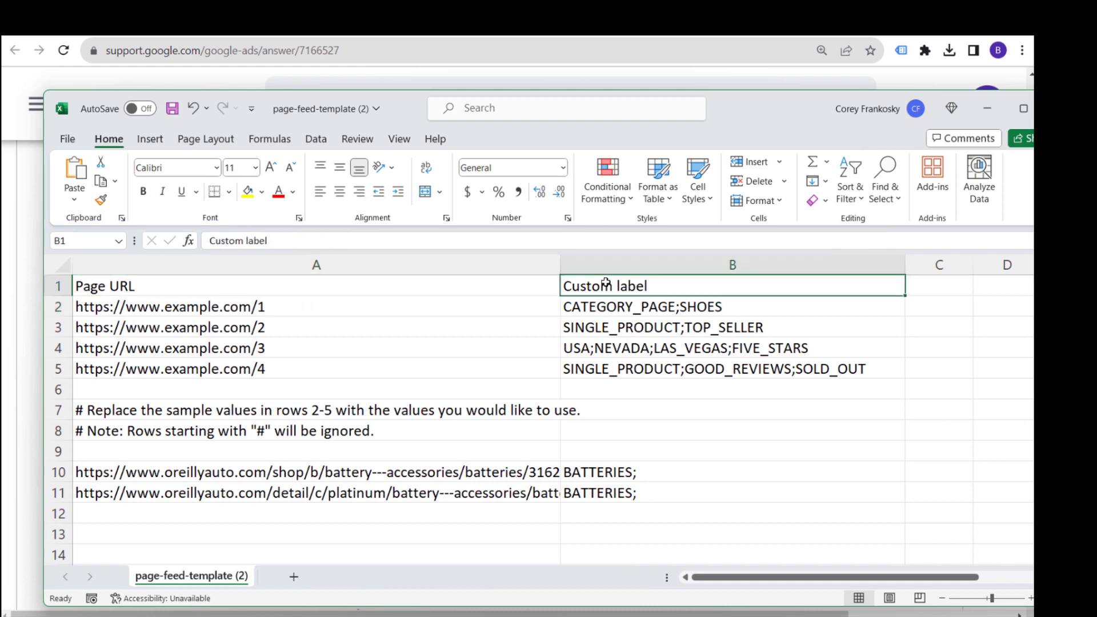
click(605, 308)
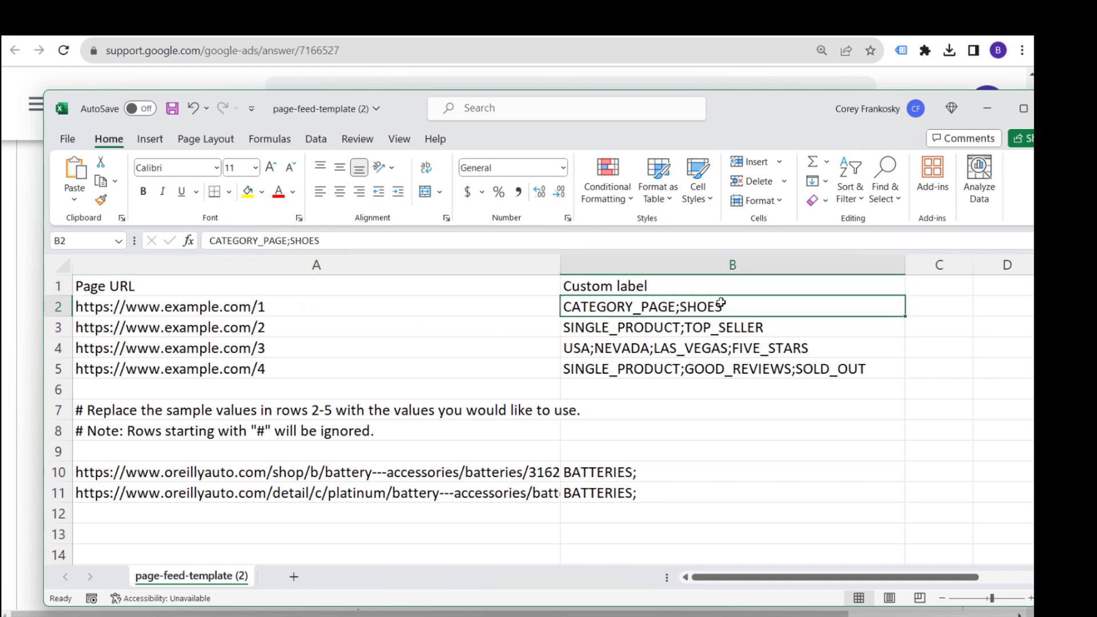
click(369, 333)
click(626, 325)
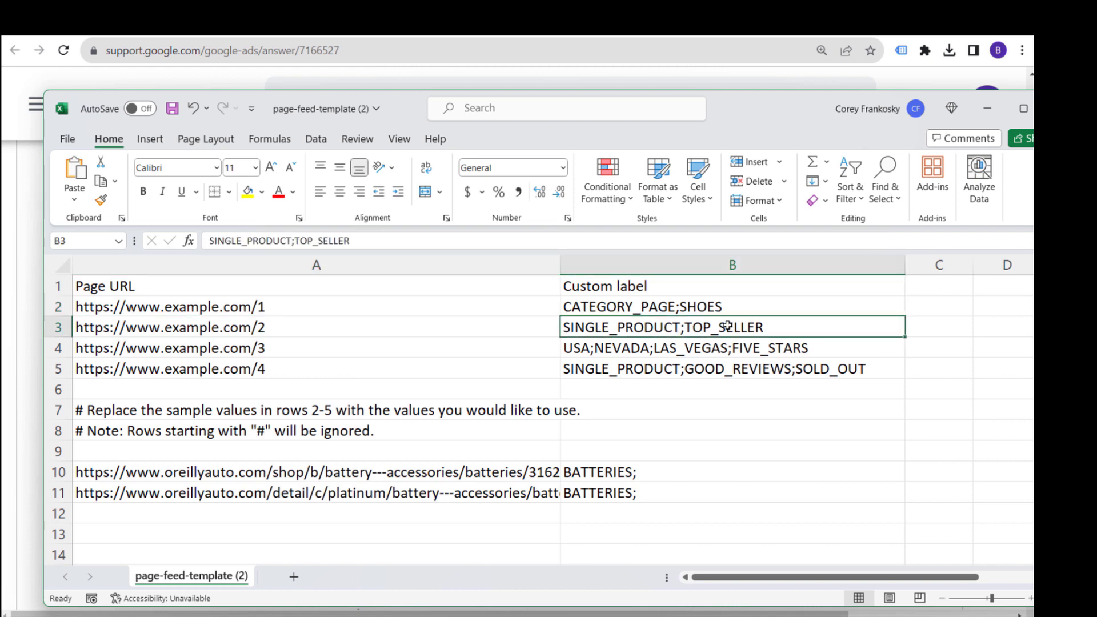
click(399, 356)
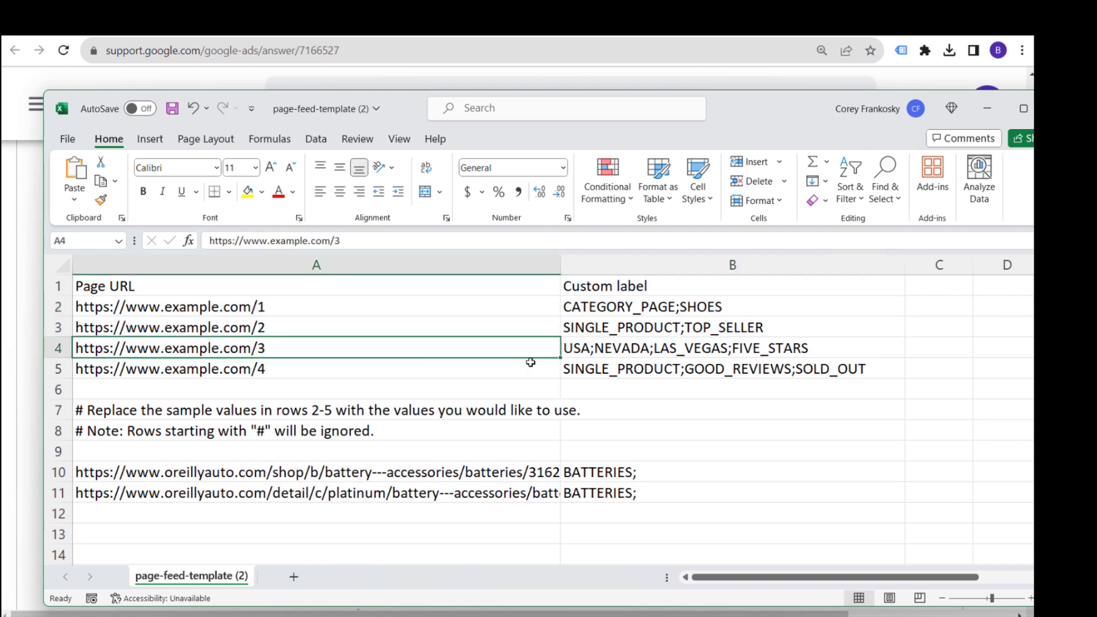
click(574, 347)
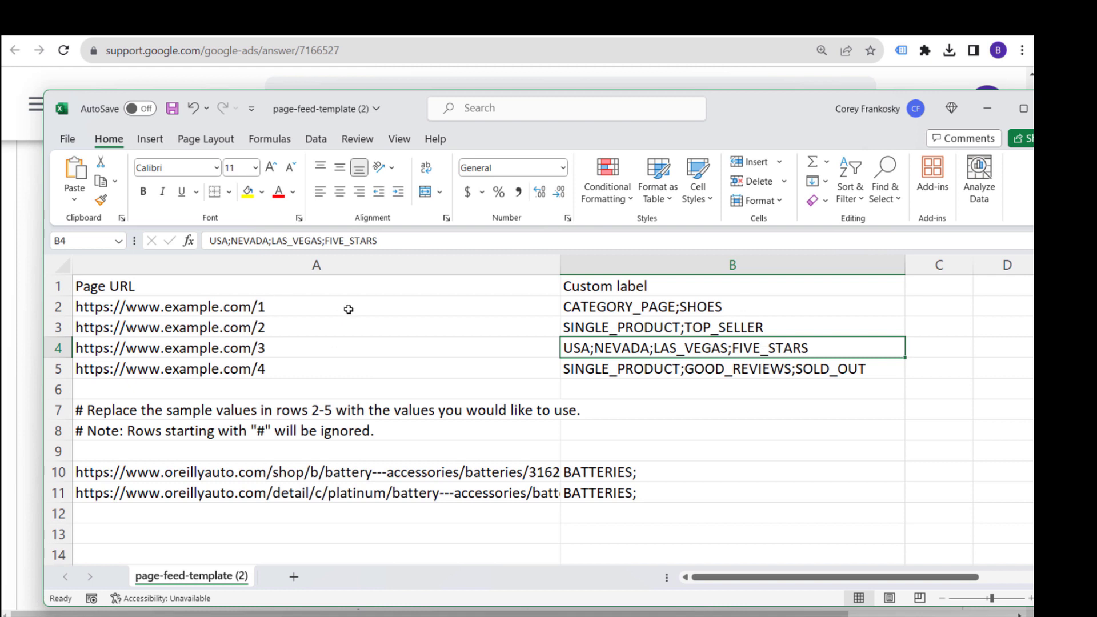
drag(349, 309, 364, 372)
click(734, 438)
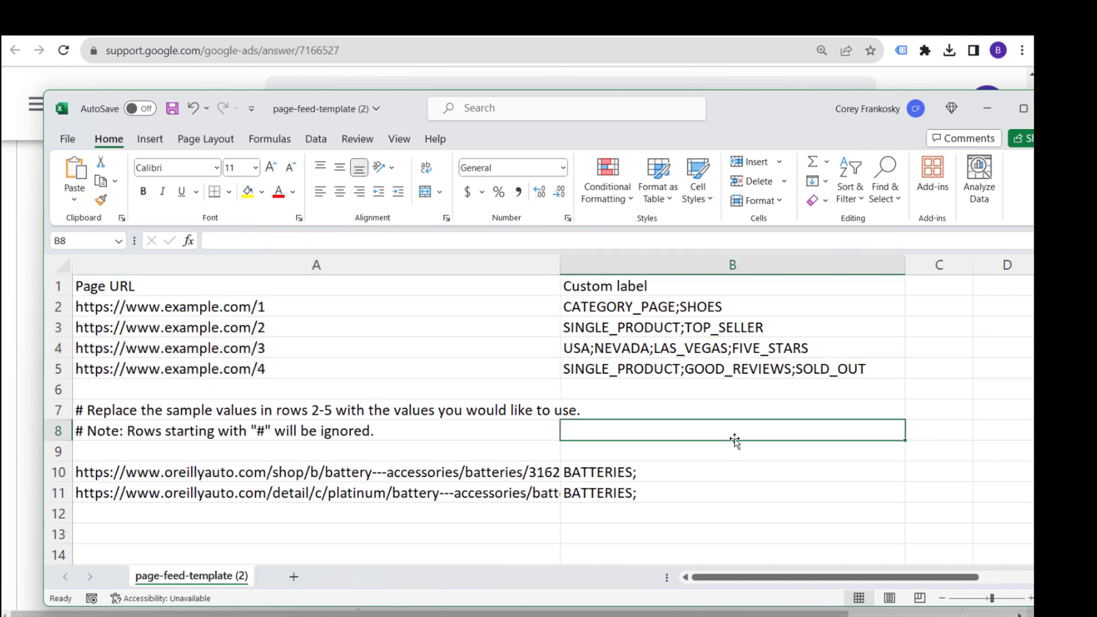
Review the sample entries in the Custom label column and the O'Reilly URLs with their labels in rows 10 and 11.
click(657, 283)
drag(677, 307, 716, 394)
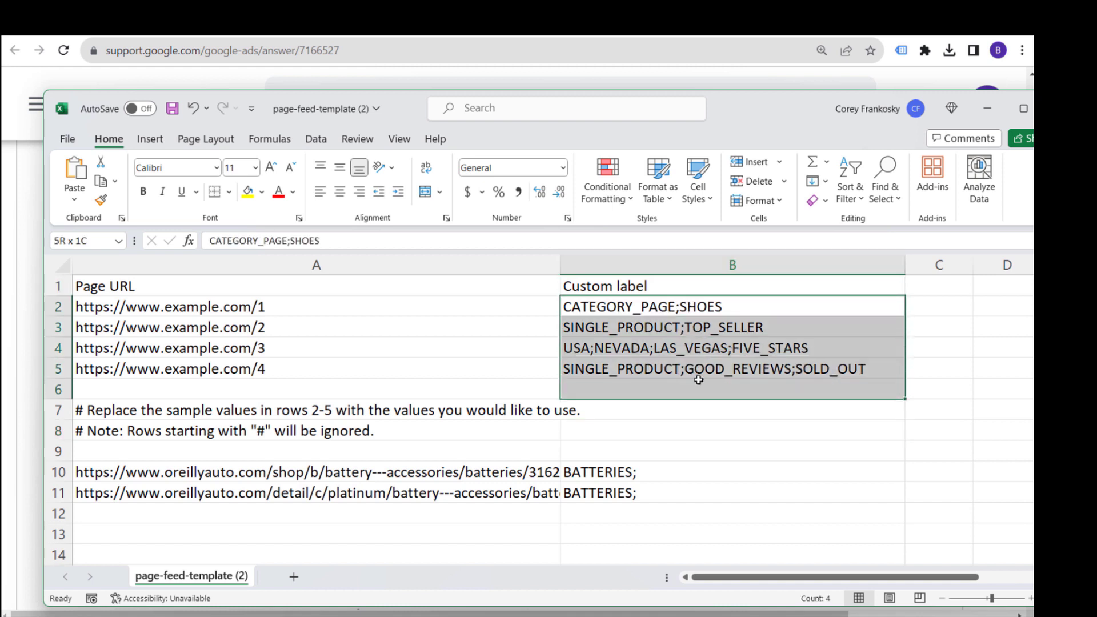
click(784, 429)
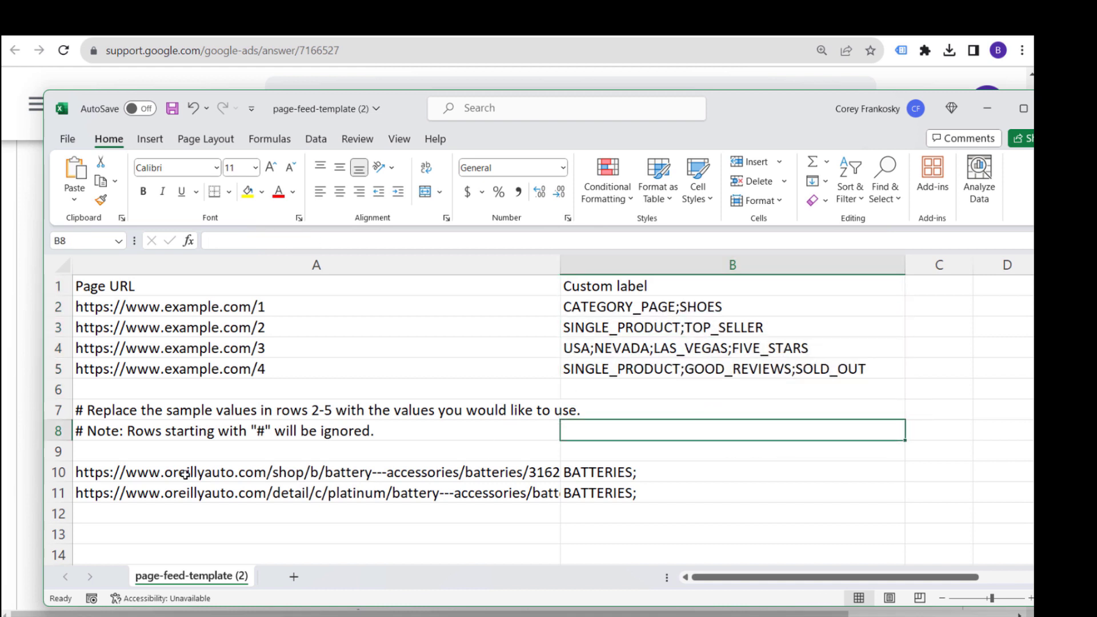
drag(182, 474, 314, 491)
click(405, 498)
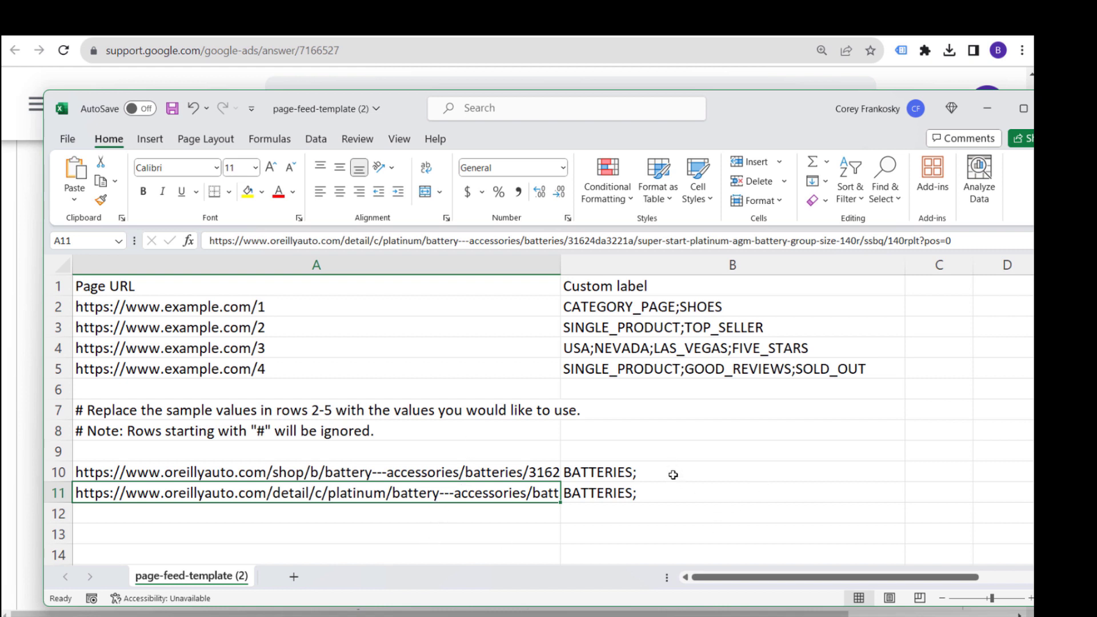
drag(674, 472, 676, 533)
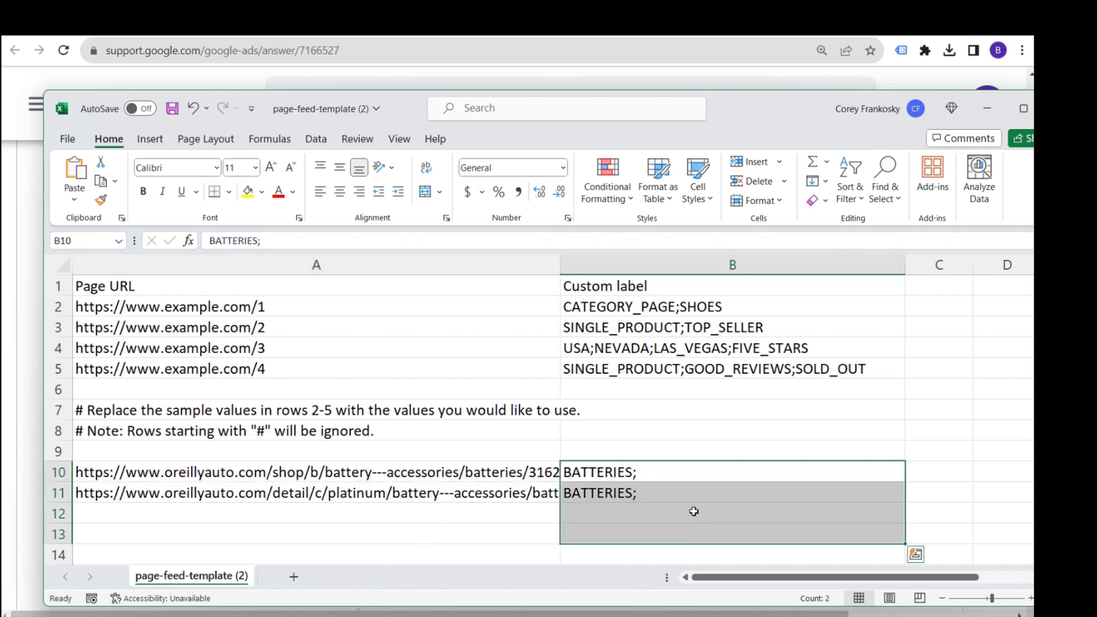
click(693, 512)
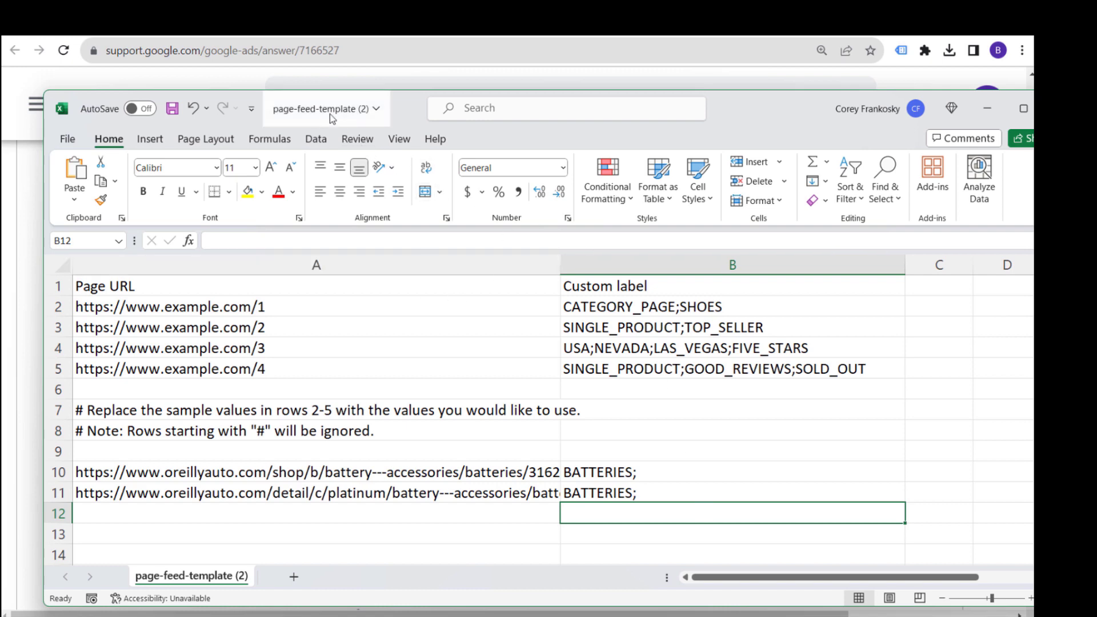
Return to Google Ads and start a new page feed in Business data with Upload a file as the source.
click(795, 615)
click(53, 38)
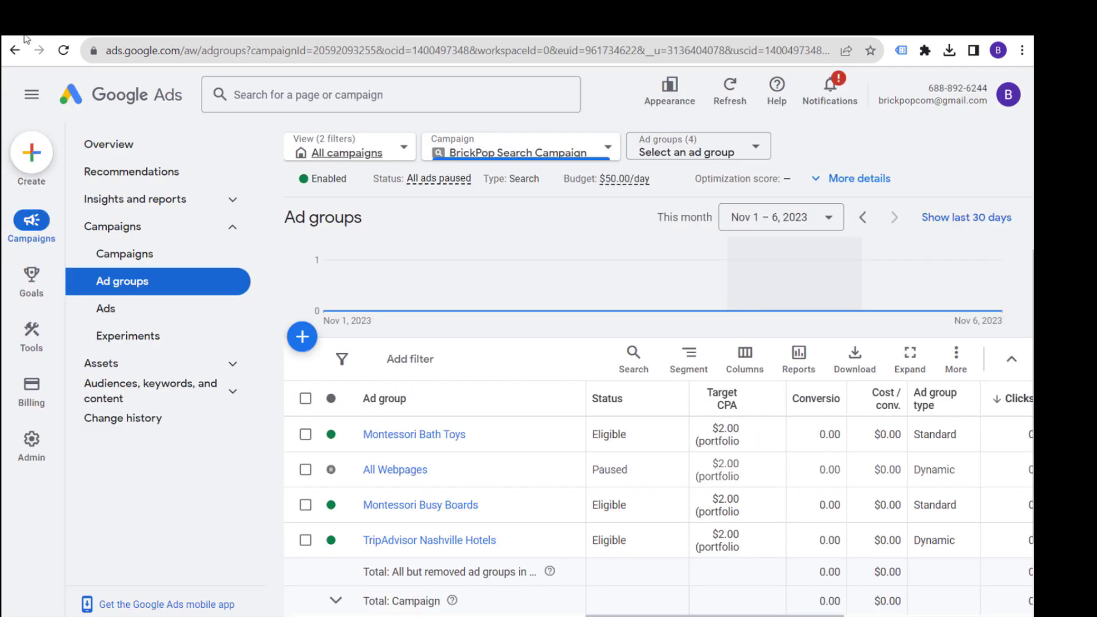
mouse_move(33, 337)
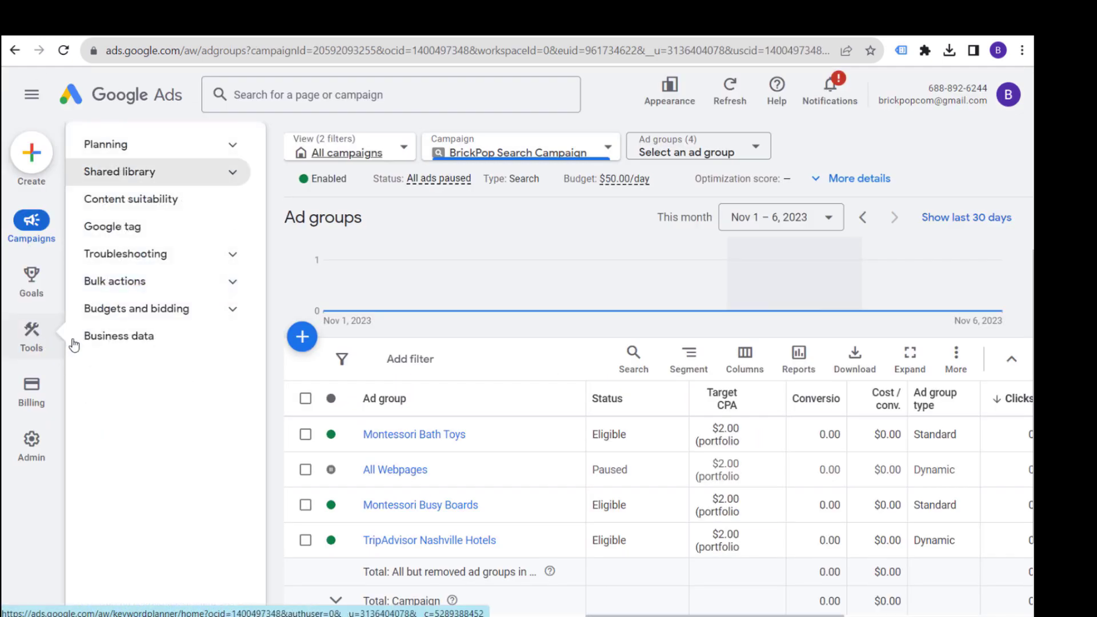
click(150, 337)
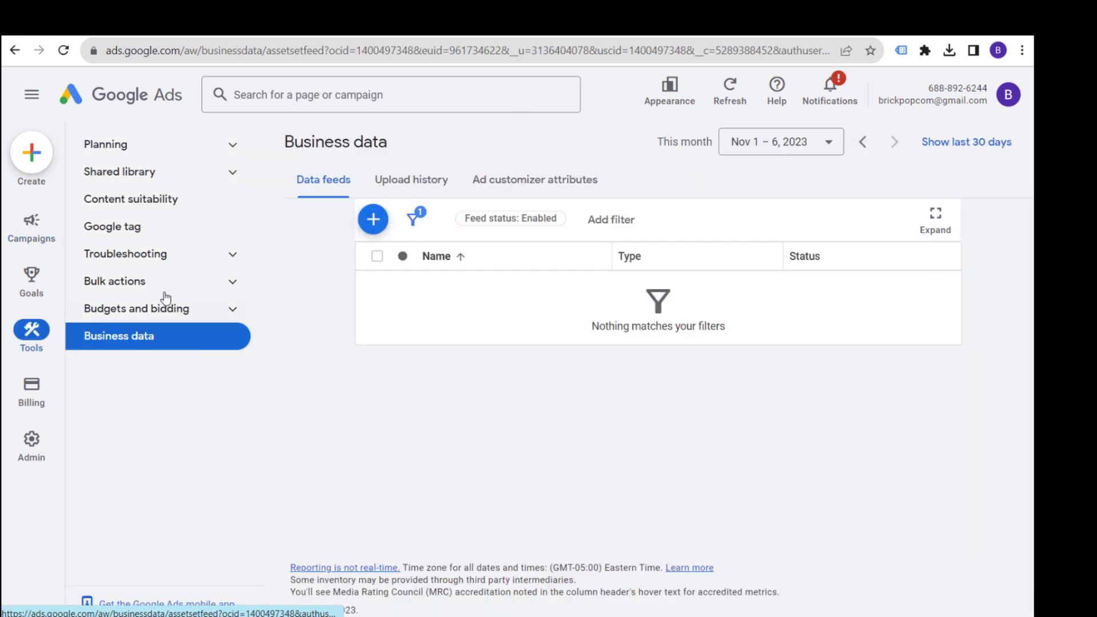
click(374, 222)
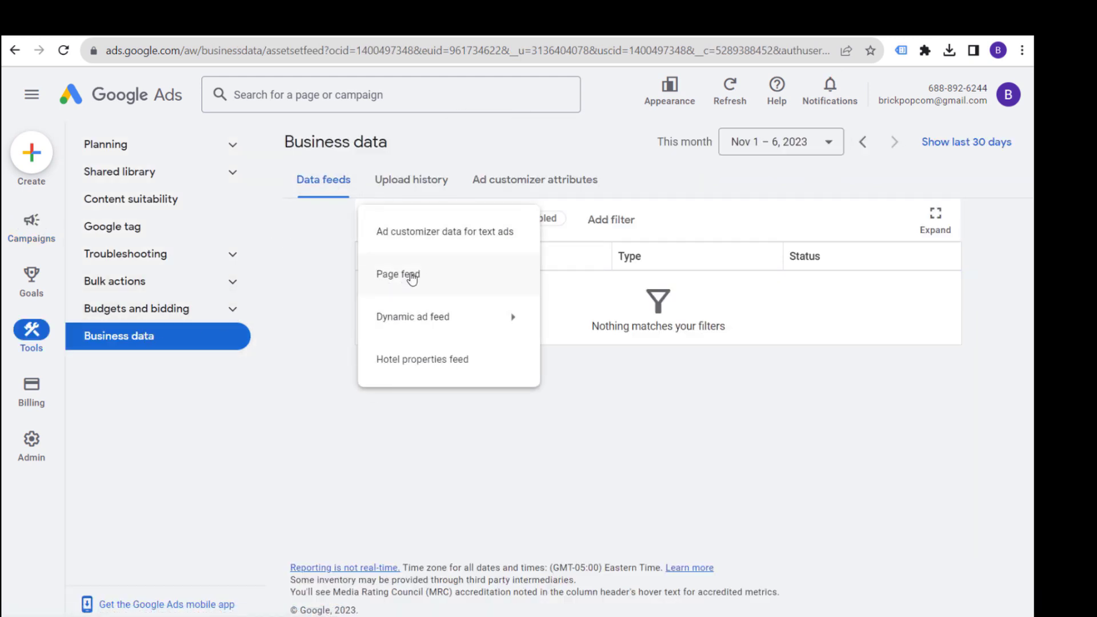
click(447, 286)
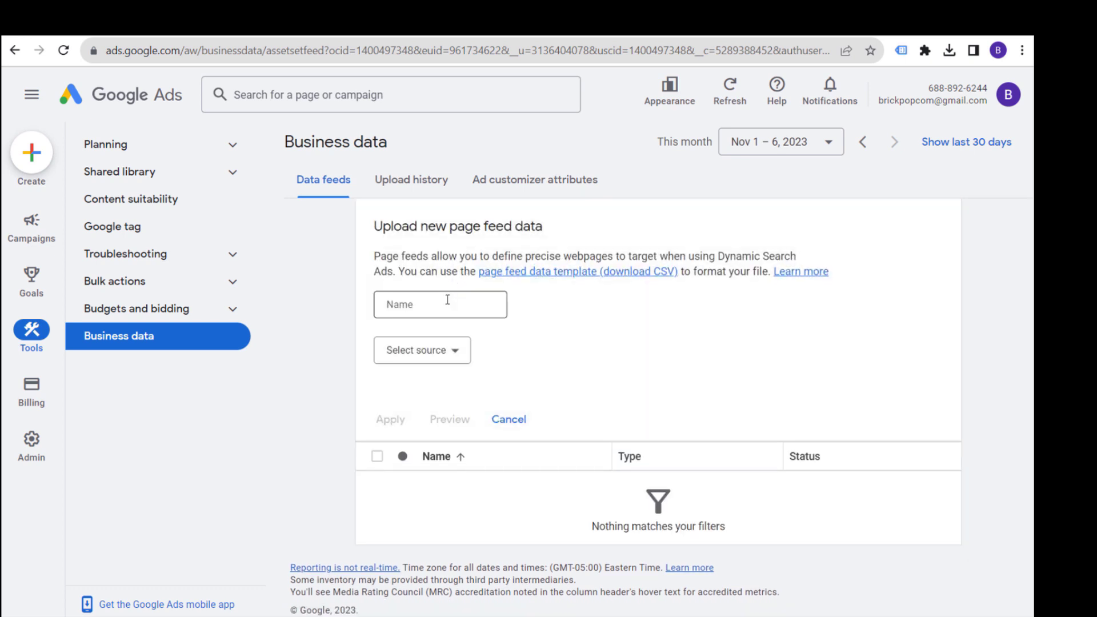
click(443, 361)
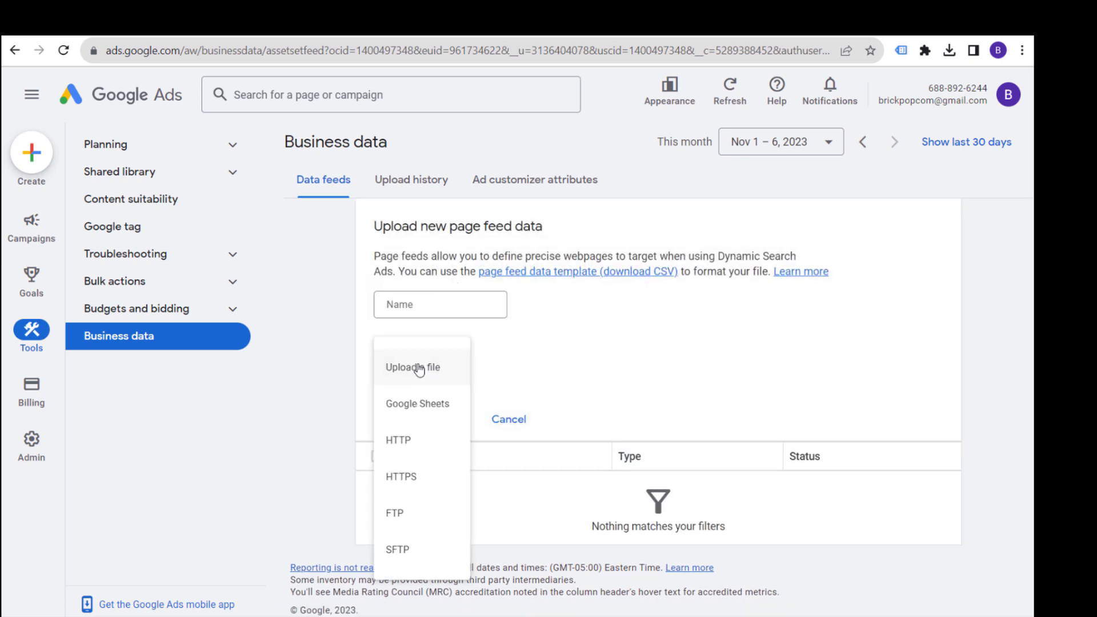
click(395, 371)
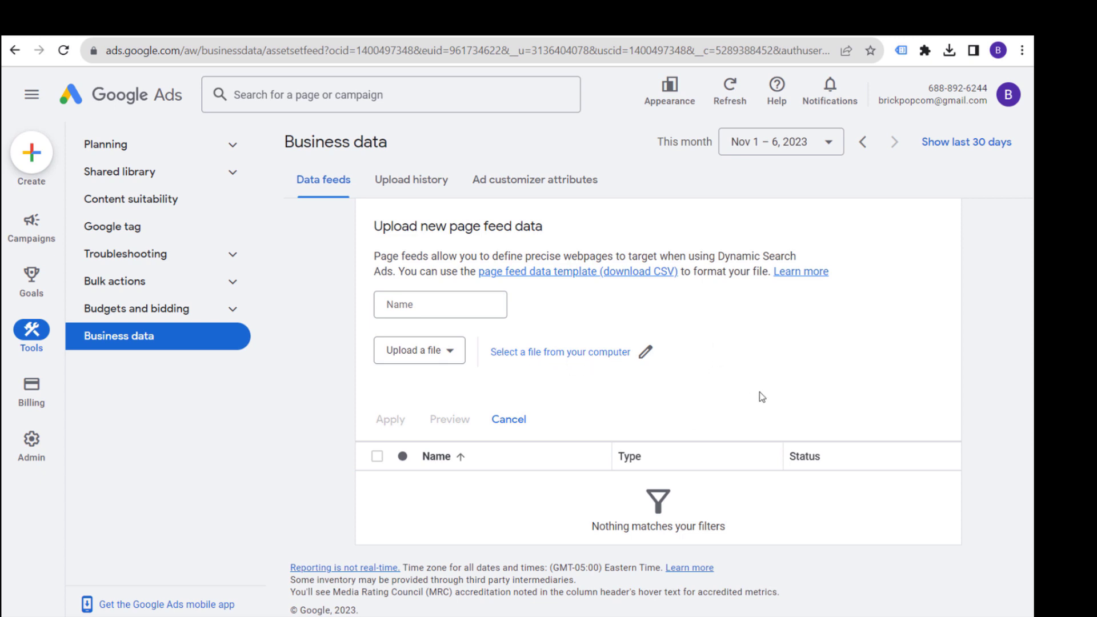
Switch back to the Excel page feed template and check the custom labels of the two O'Reilly rows.
click(680, 600)
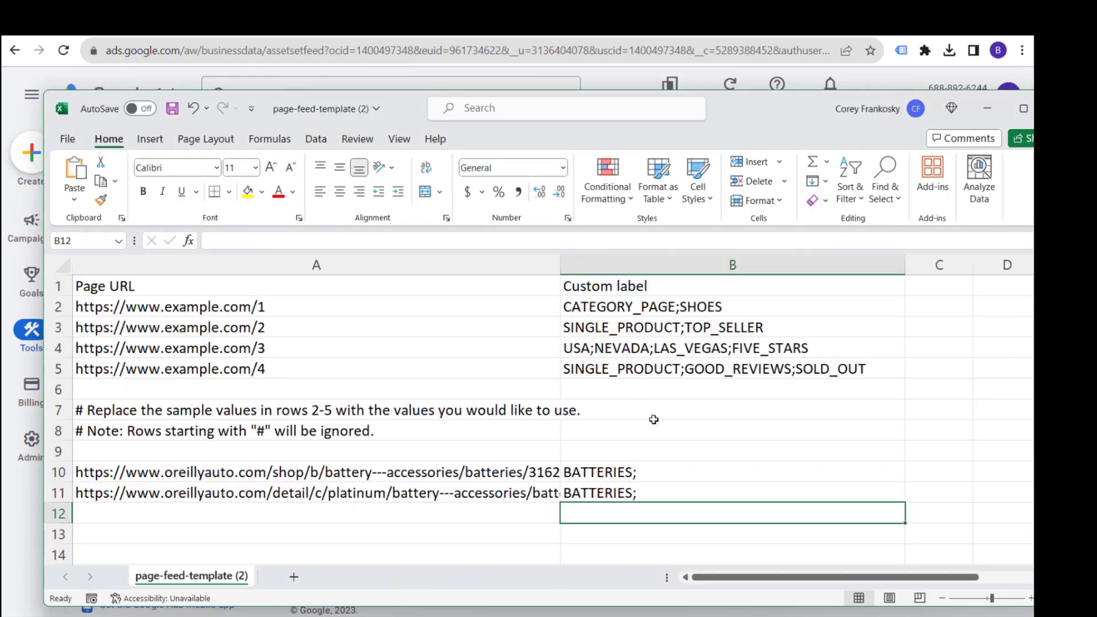
drag(645, 471, 642, 487)
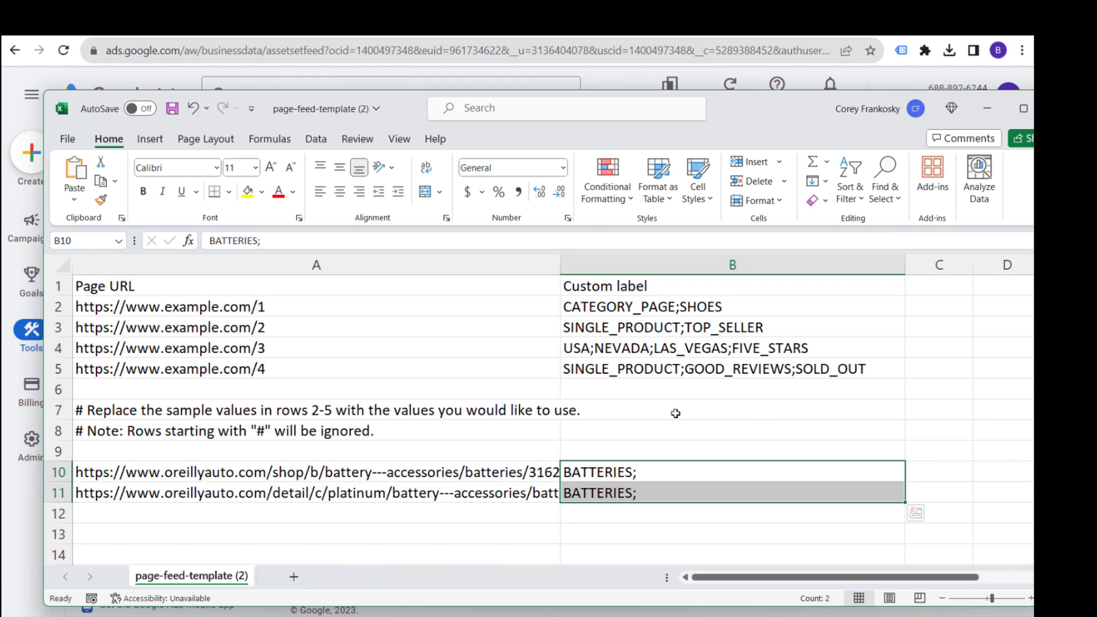
Review the Page URL entries in rows 2 to 11 of the page feed template.
drag(360, 303, 375, 489)
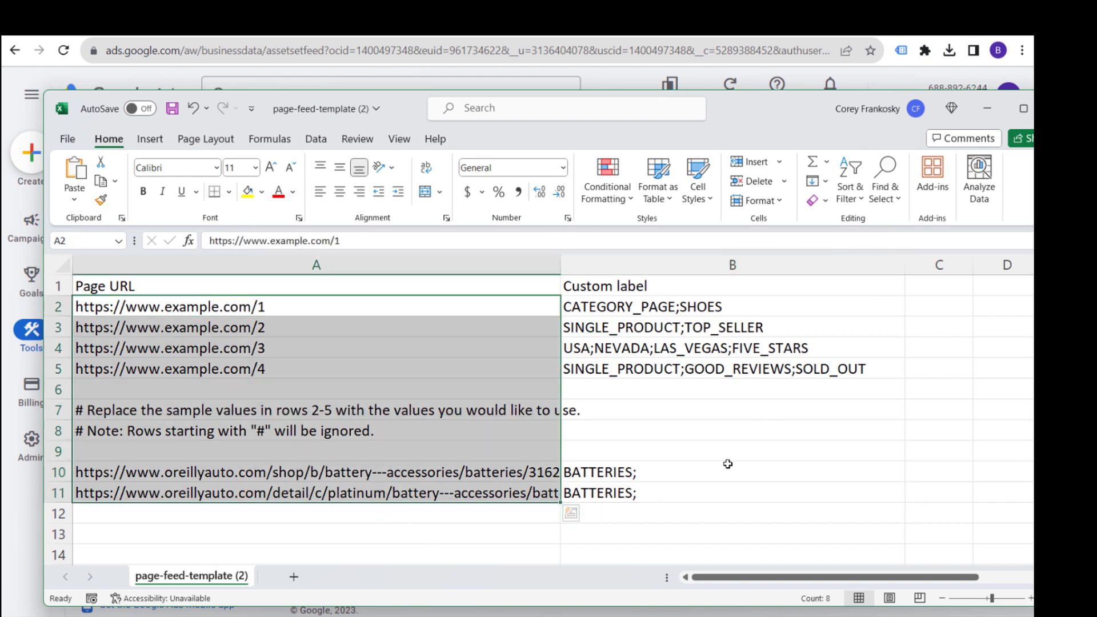
click(727, 463)
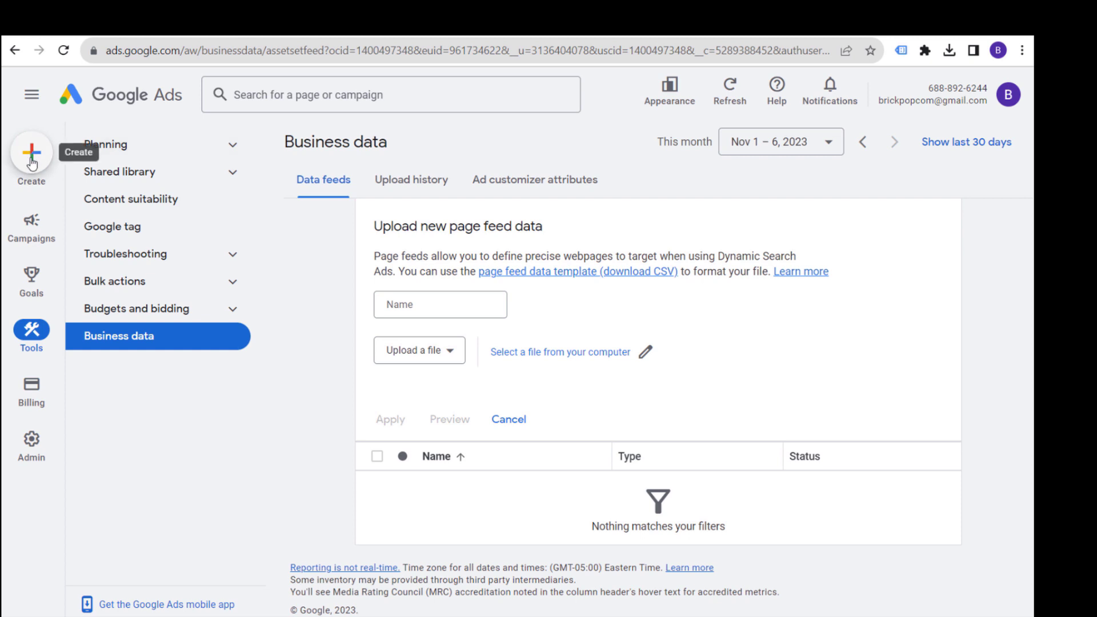
Return to Google Ads, leave Business data for the campaigns area and start creating a new campaign.
click(32, 223)
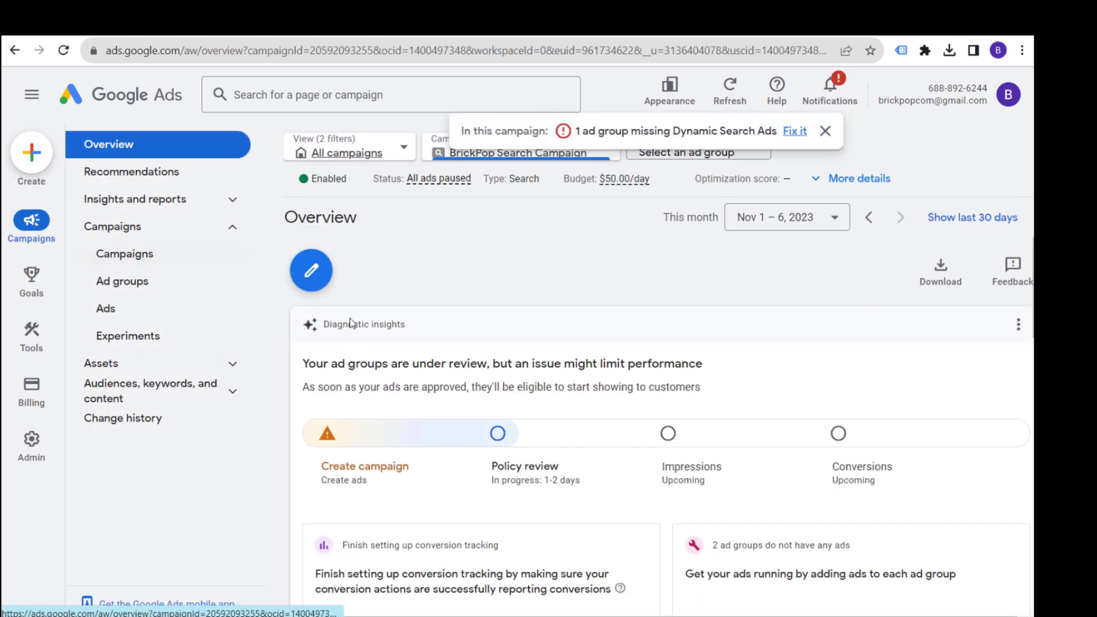
click(32, 152)
click(85, 160)
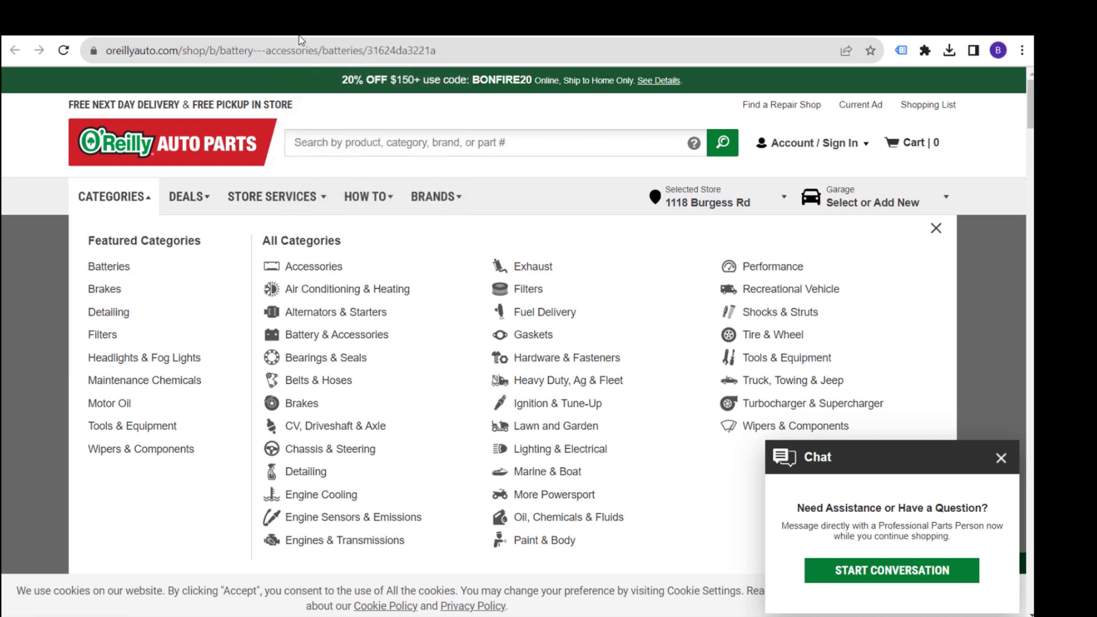
Switch to the O'Reilly website and examine the Super Start Platinum AGM battery product page and its title, closing the chat popup.
click(343, 23)
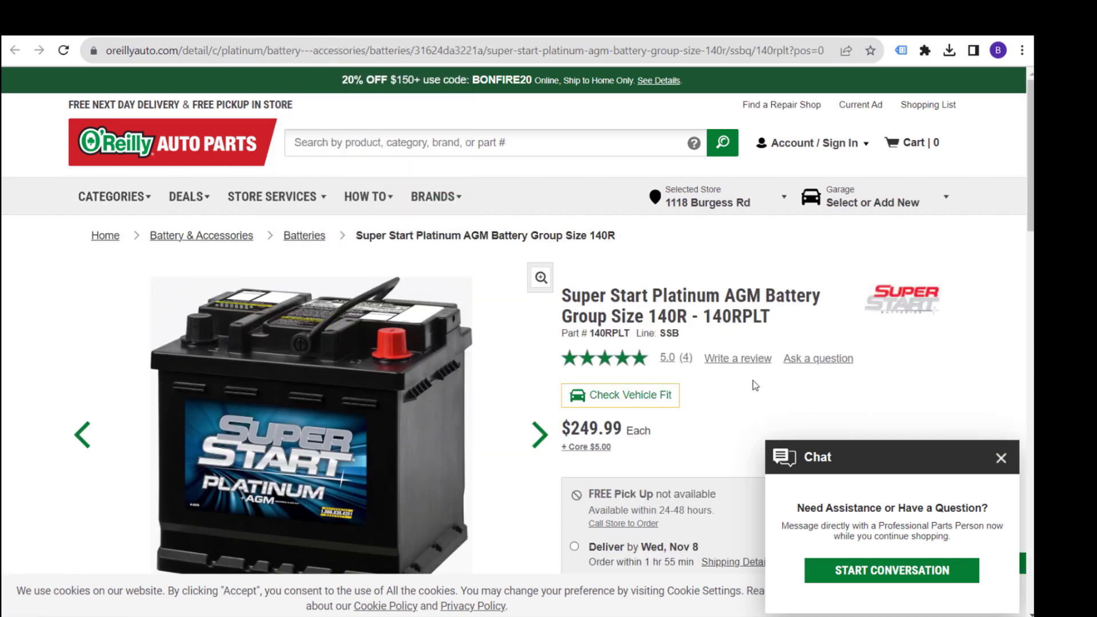
click(1001, 458)
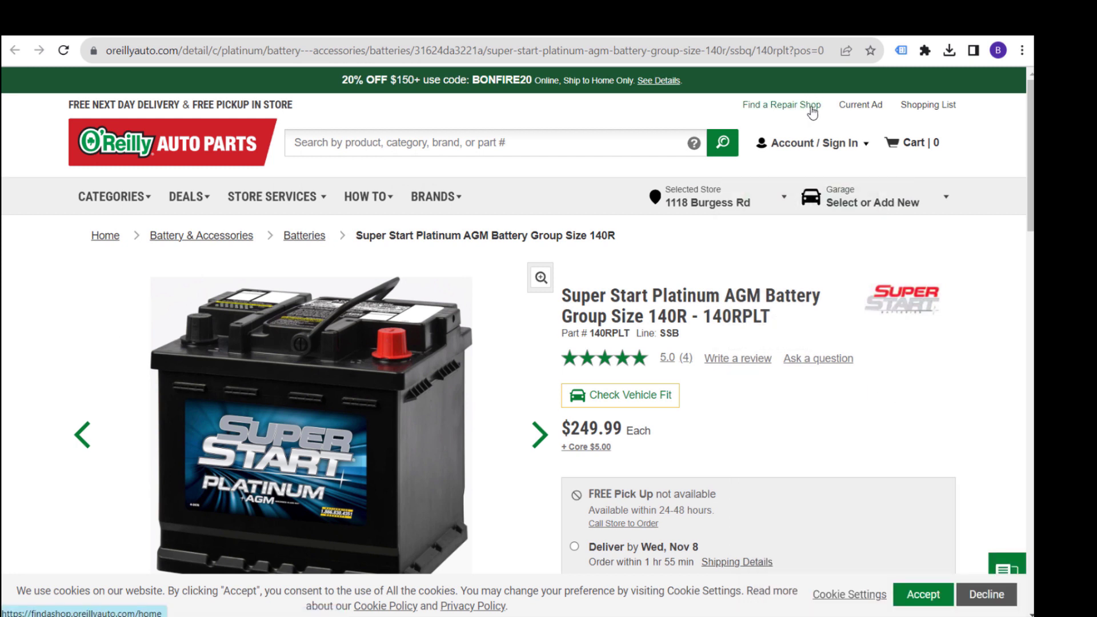
click(852, 144)
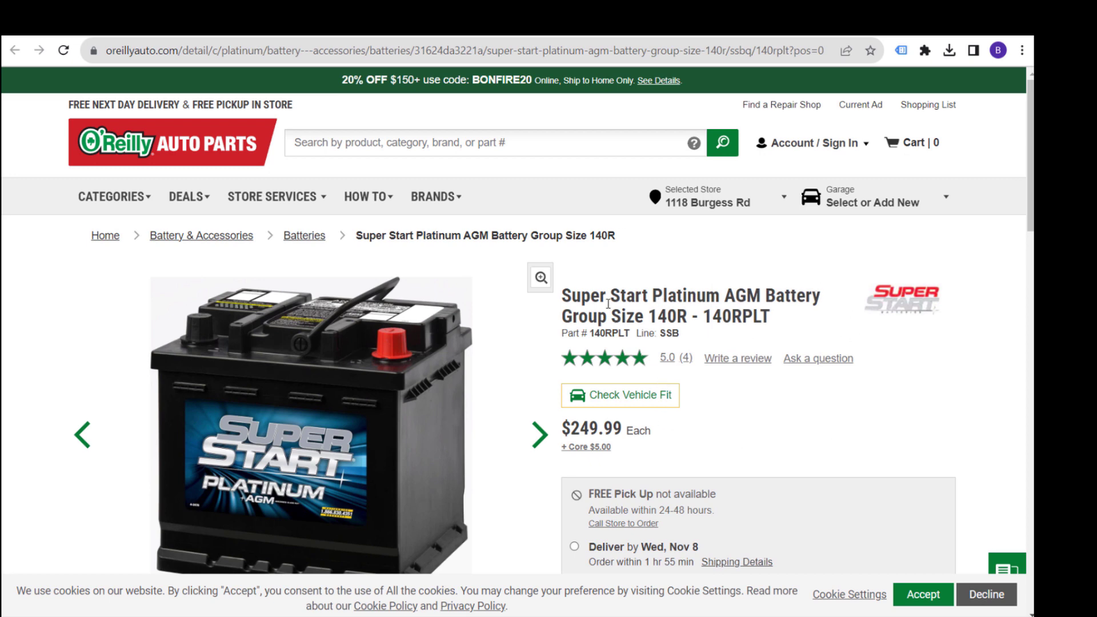
drag(596, 299, 711, 298)
click(709, 300)
scroll(757, 302, down, 3)
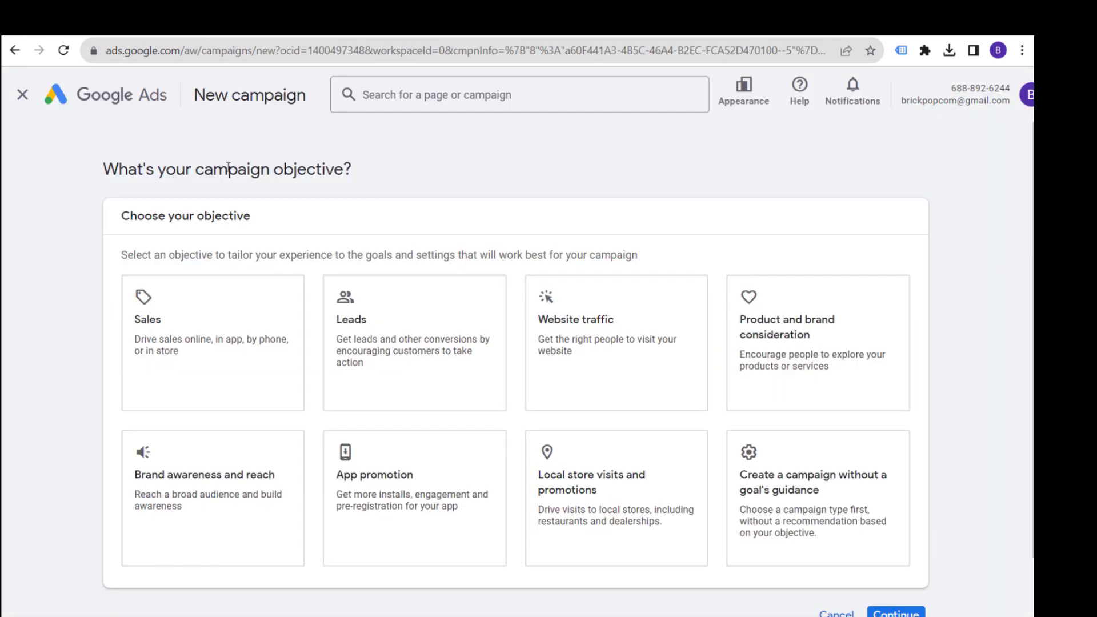
Choose Sales as the new campaign's objective and continue with the account-default conversion goals.
click(471, 346)
click(212, 340)
scroll(213, 341, down, 8)
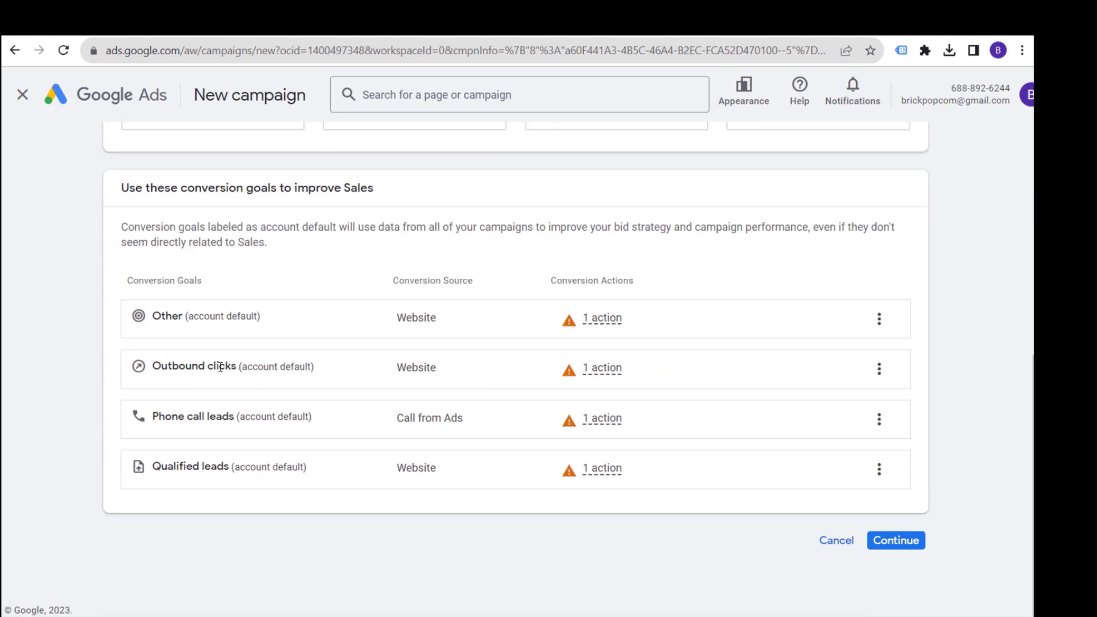
mouse_move(566, 465)
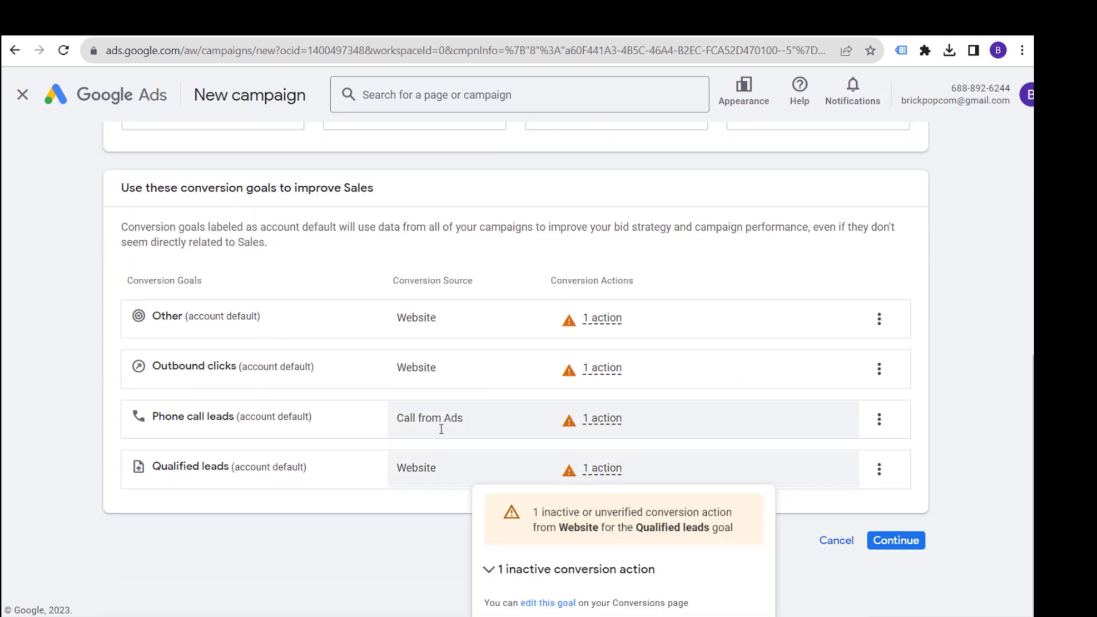
drag(181, 197, 299, 197)
click(375, 226)
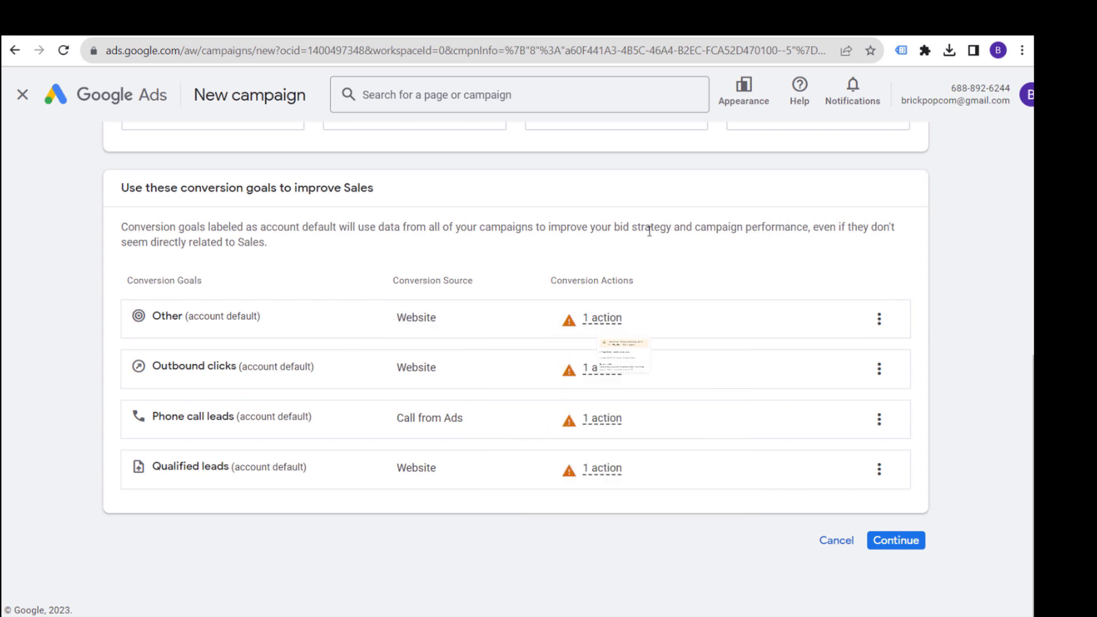
click(895, 539)
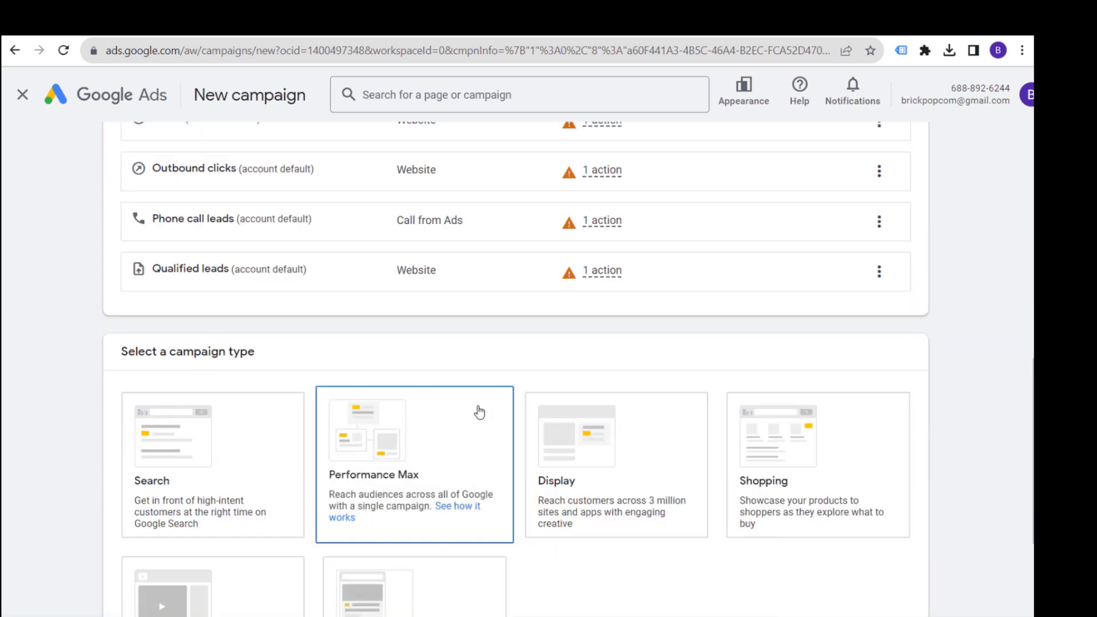
click(240, 472)
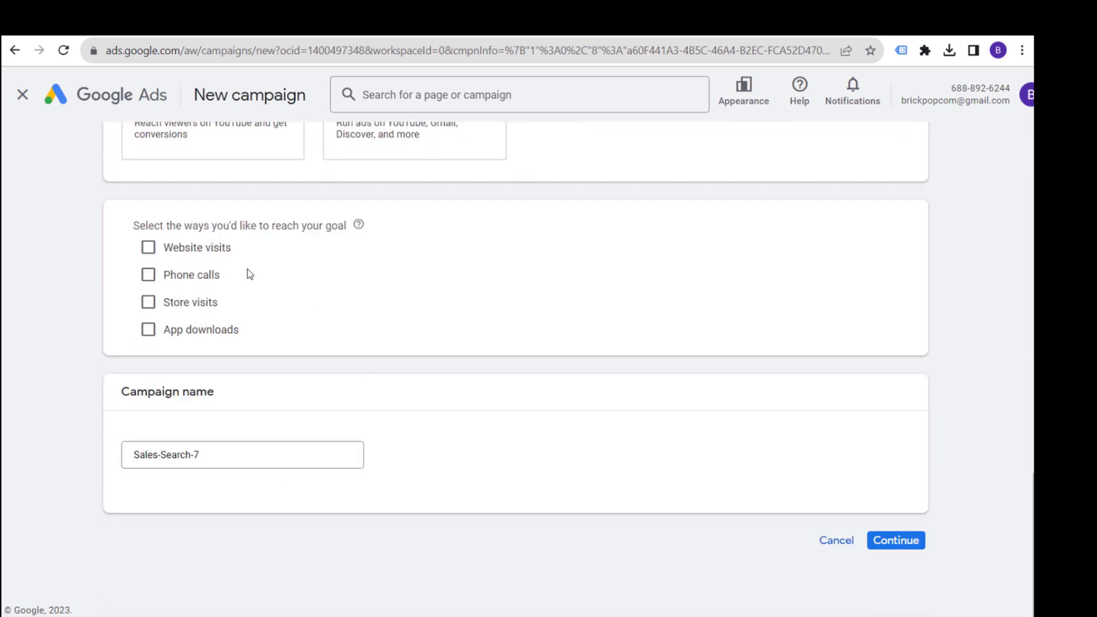
click(199, 252)
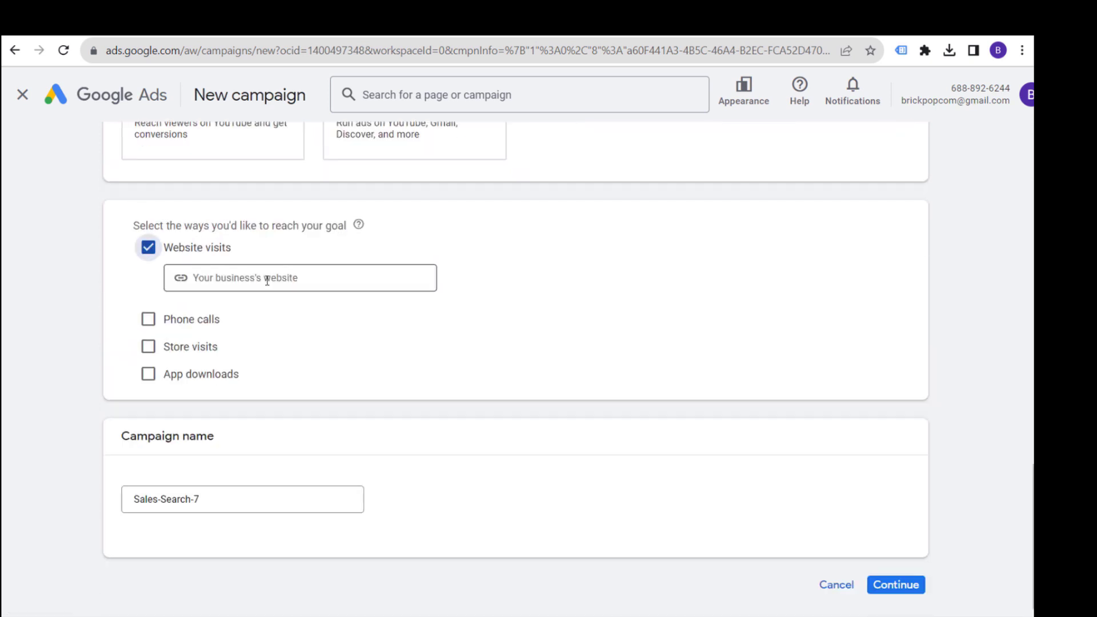
click(213, 35)
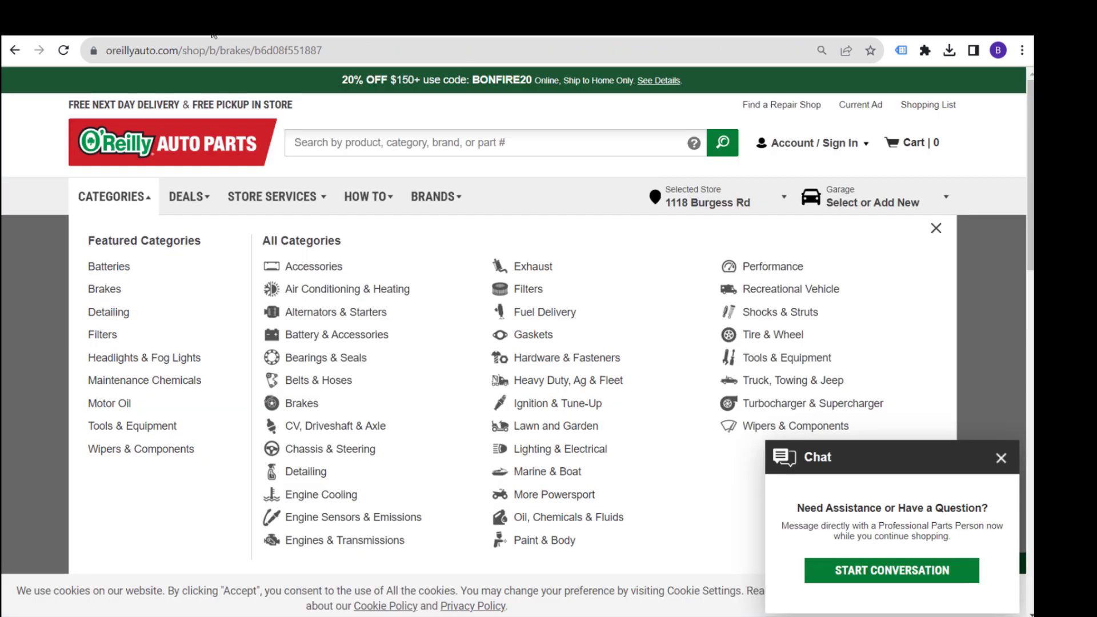
drag(183, 51, 48, 53)
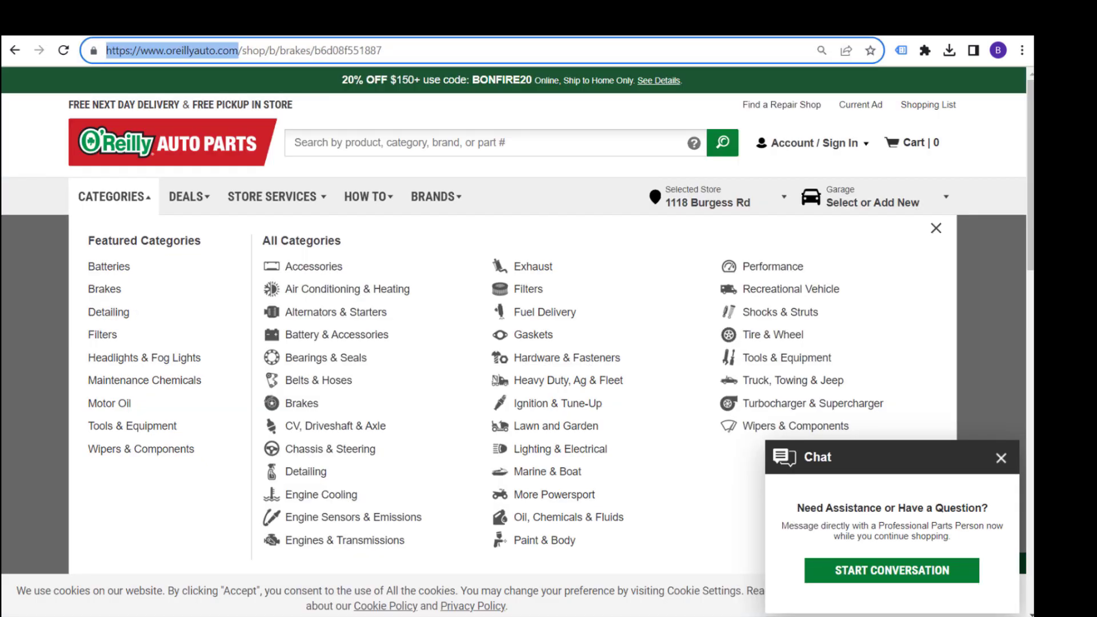
key(ctrl+c)
key(ctrl+Tab)
click(310, 405)
key(ctrl+v)
scroll(612, 392, down, 3)
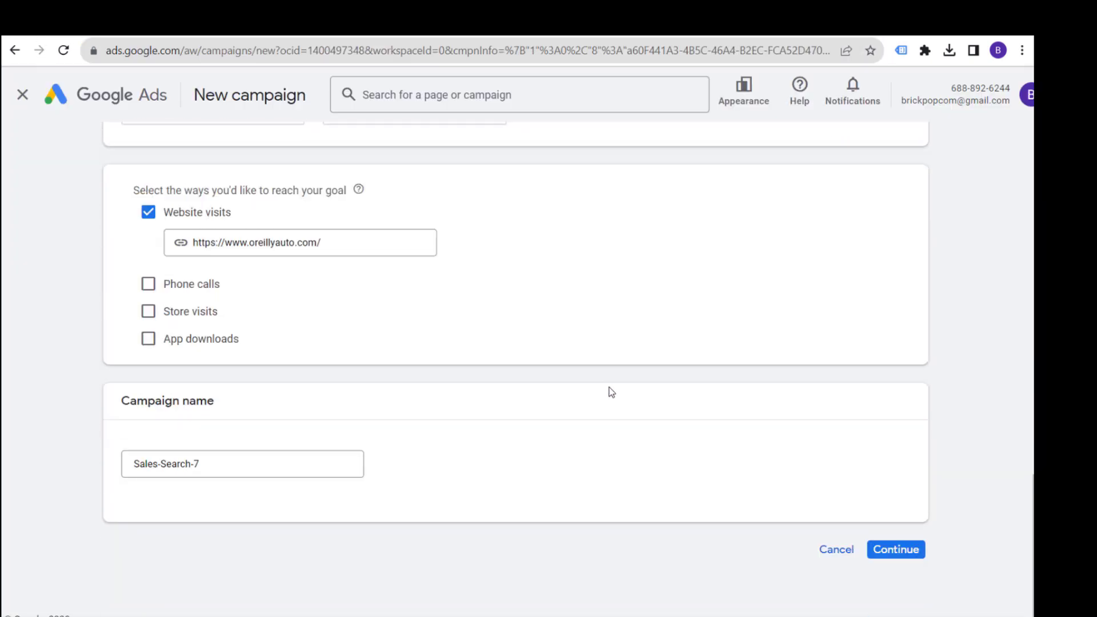
Replace the default campaign name with one beginning "Oreilly Auto Parts Dynamic" and continue to the bidding settings.
click(233, 464)
drag(233, 464, 107, 460)
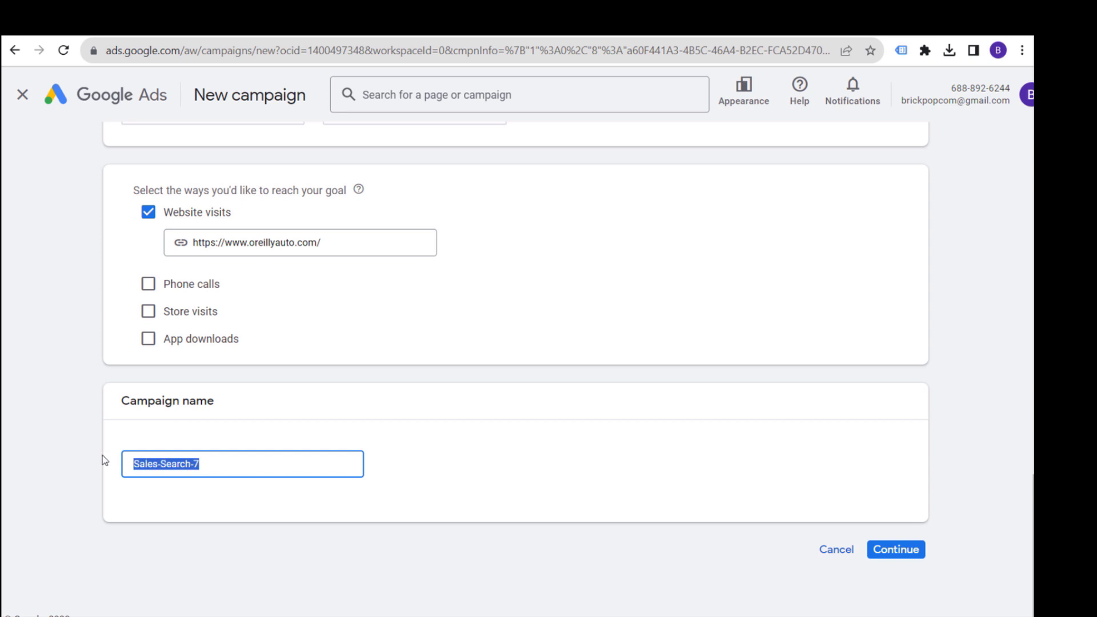
text(0)
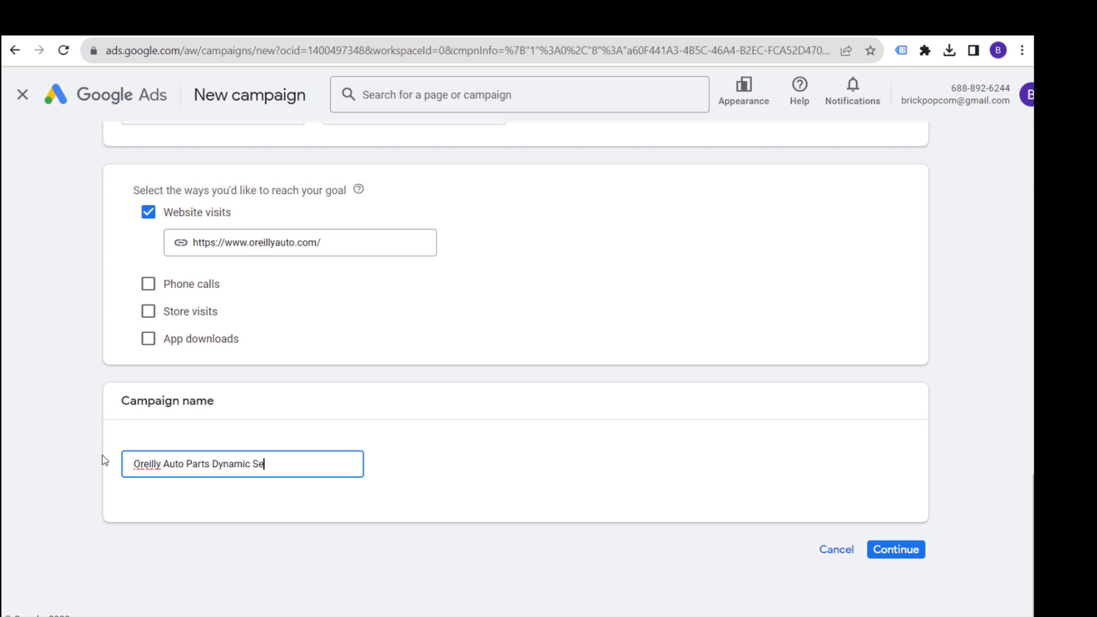
click(895, 549)
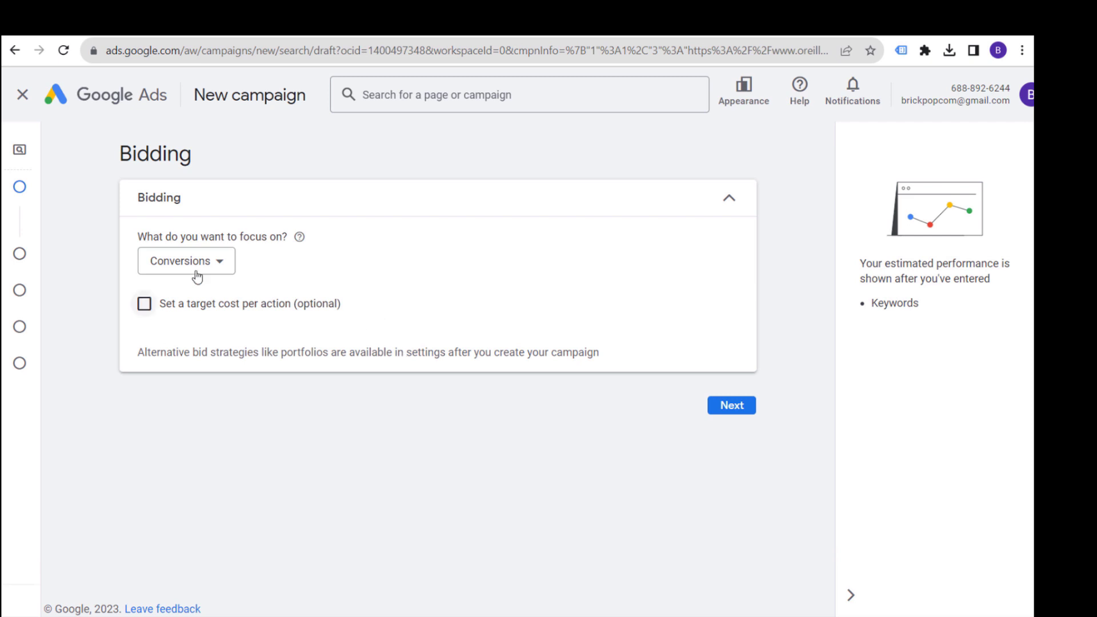
Set the bidding focus to Conversion value without a target return on ad spend, and continue to the campaign settings.
click(227, 266)
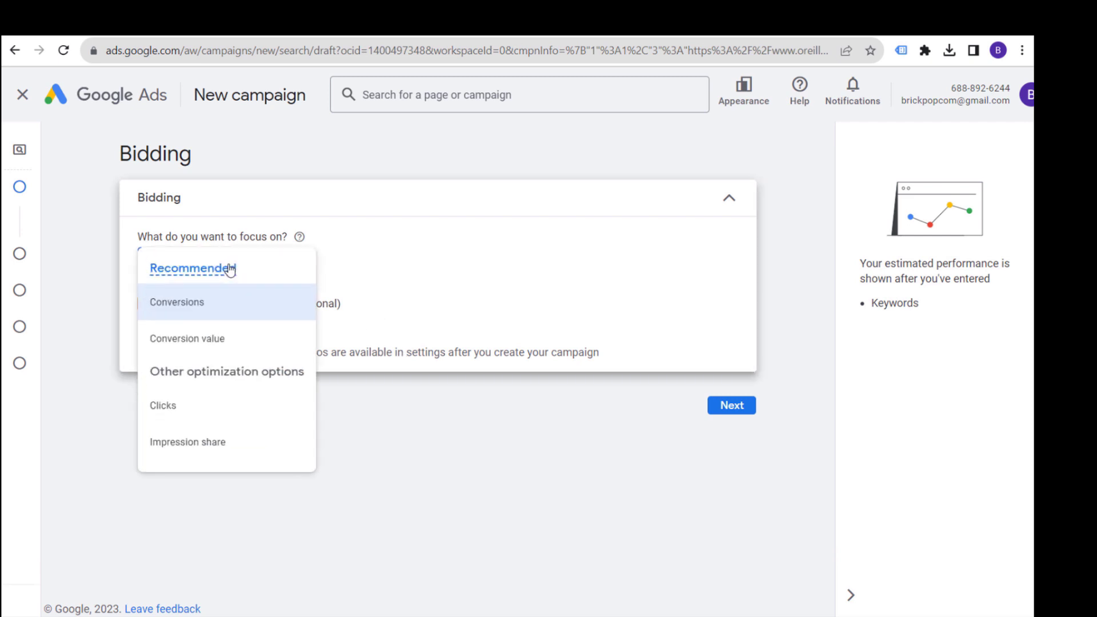
click(275, 304)
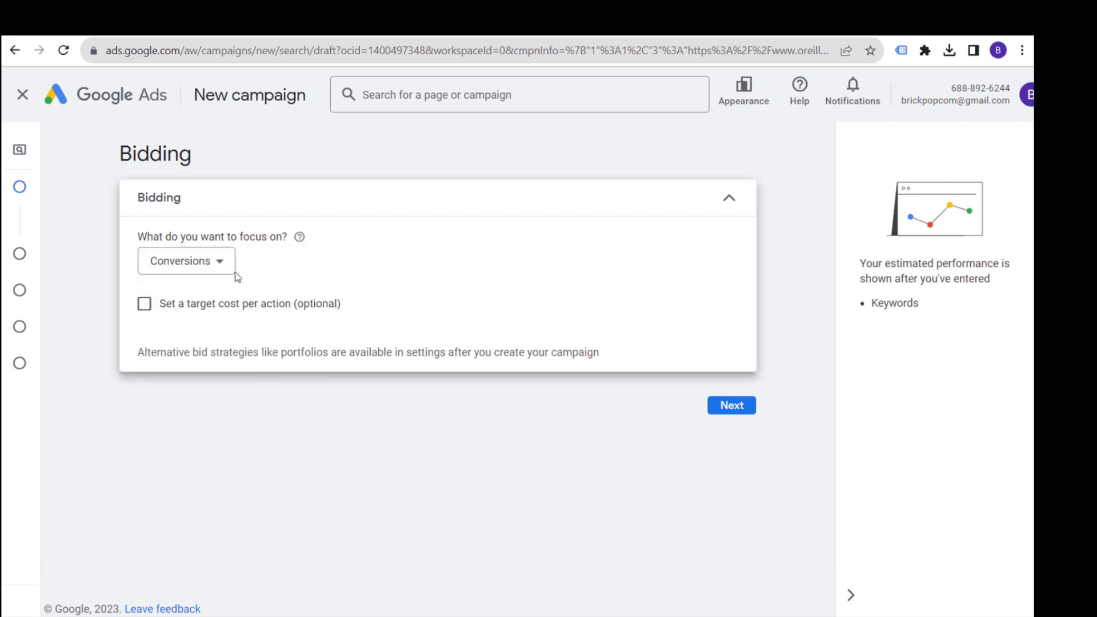
click(234, 271)
click(237, 334)
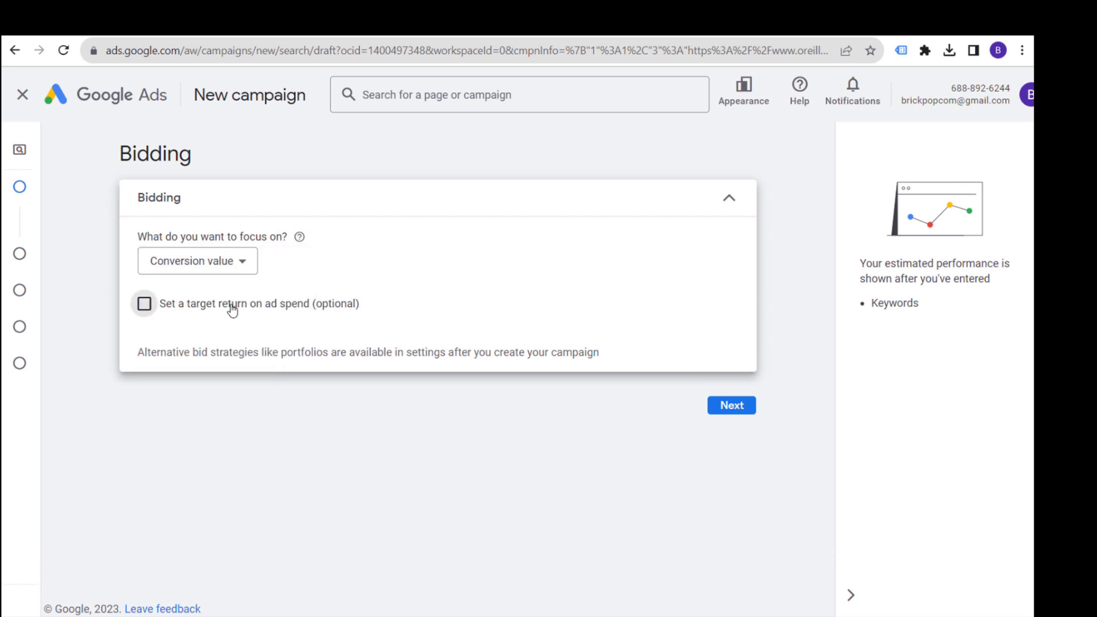
click(233, 309)
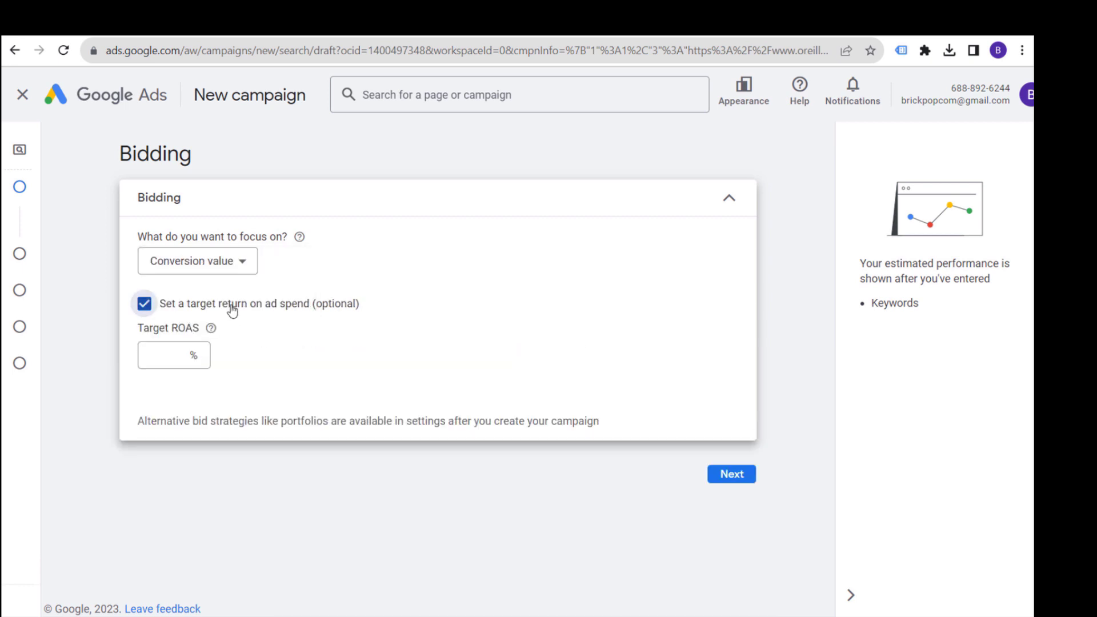
click(273, 304)
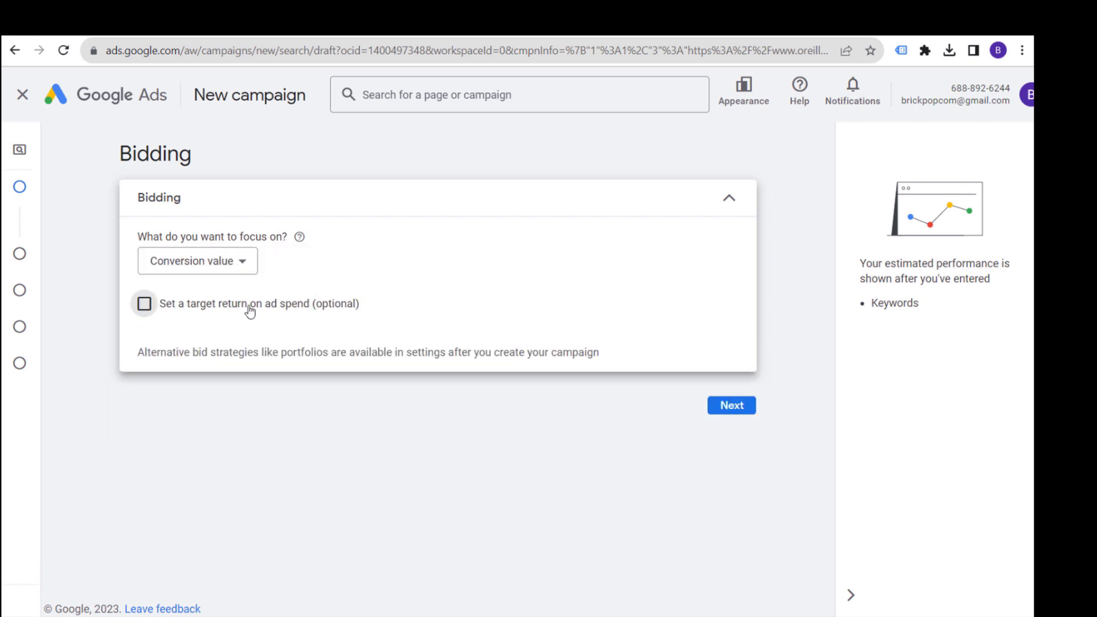
click(740, 410)
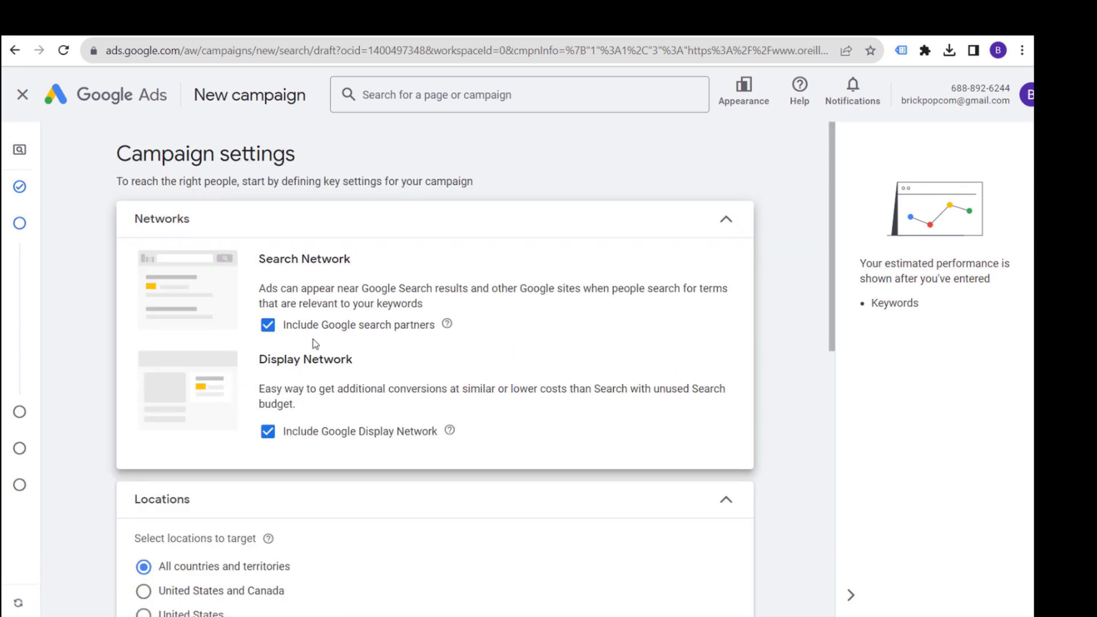
Exclude the Google Display Network from the campaign and set its target location to United States.
click(268, 431)
scroll(343, 375, down, 3)
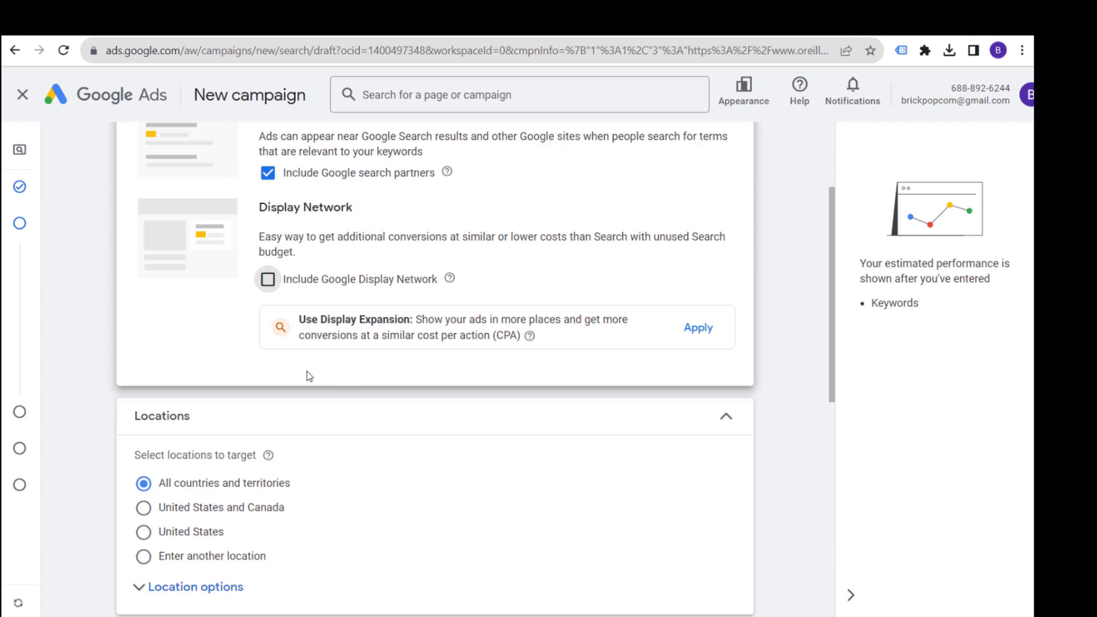
scroll(309, 376, down, 5)
click(142, 305)
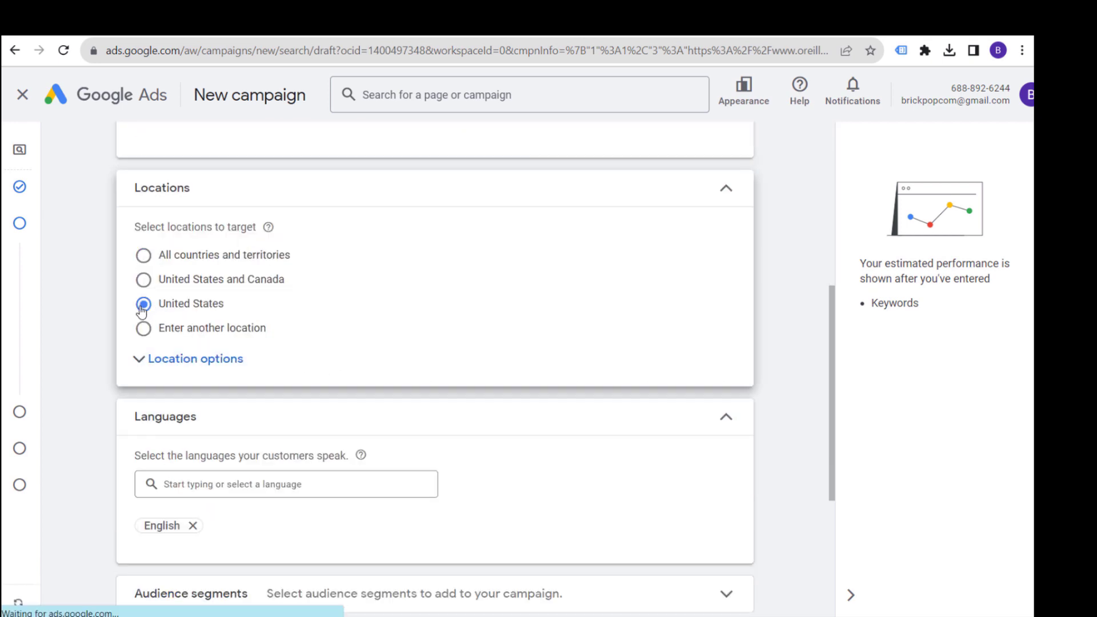
Open the campaign's audience segments section and examine its segment list and Targeting and Observation options.
scroll(499, 341, down, 5)
scroll(530, 321, down, 1)
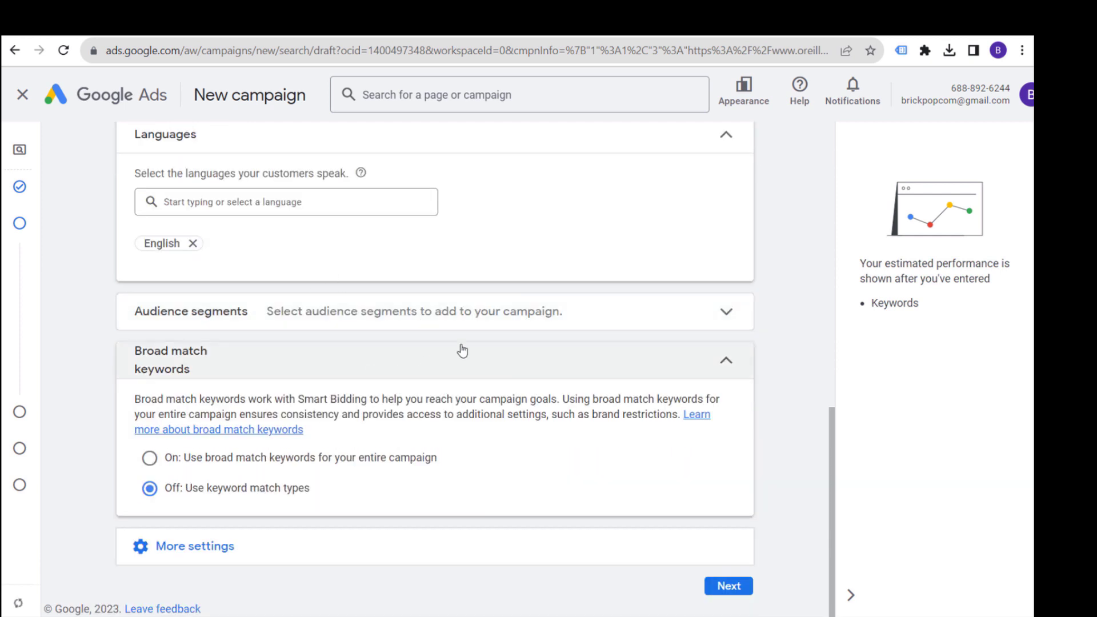
click(522, 314)
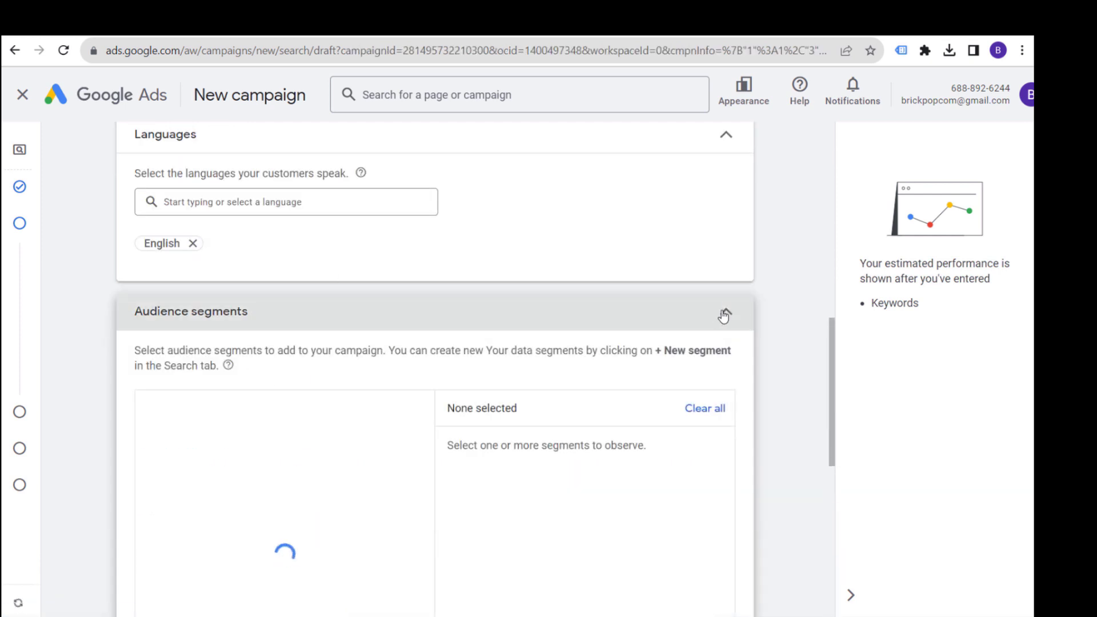
click(723, 310)
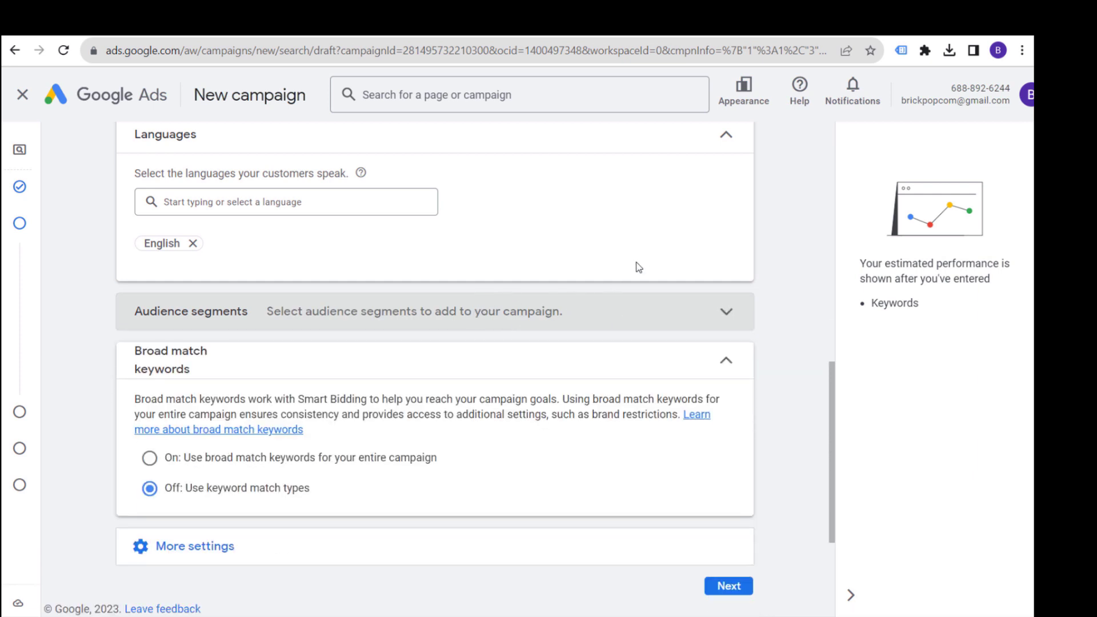
click(722, 314)
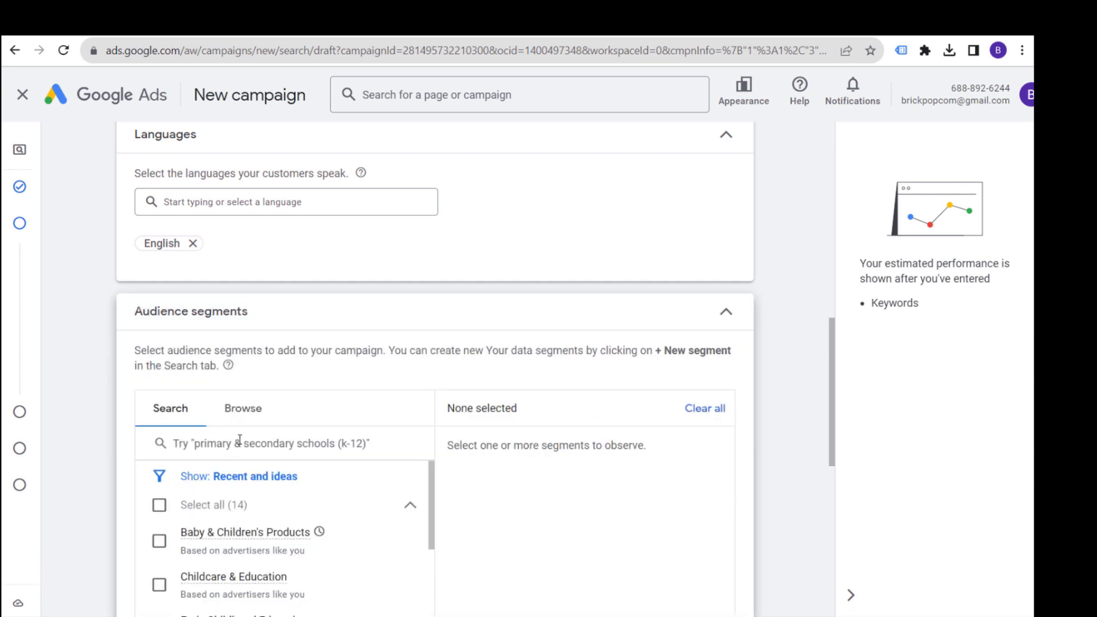
scroll(240, 436, down, 5)
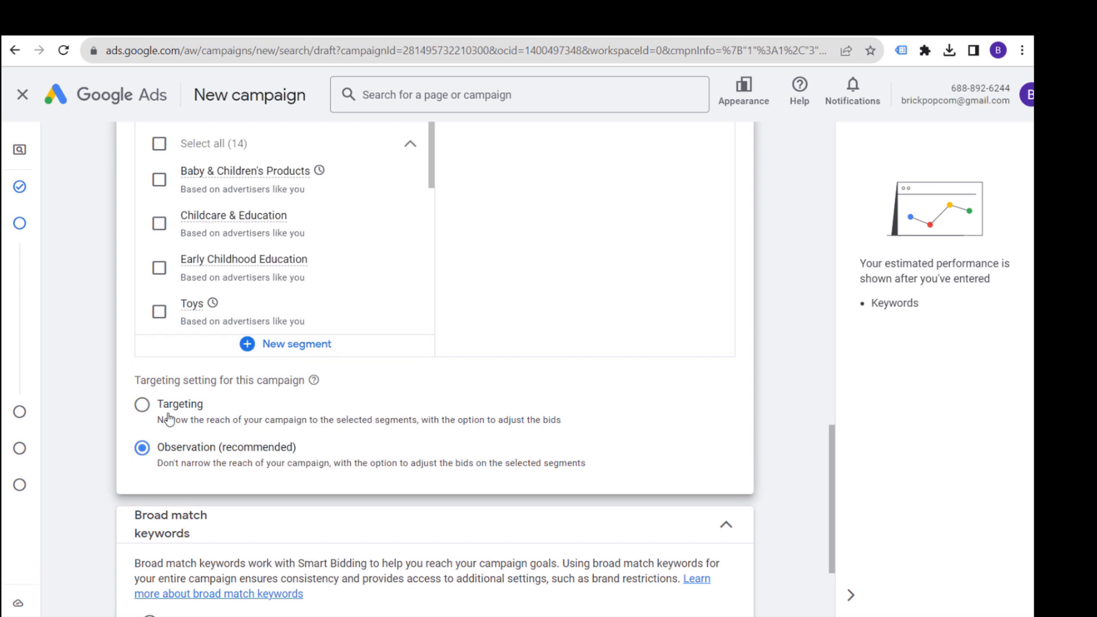
scroll(168, 419, up, 1)
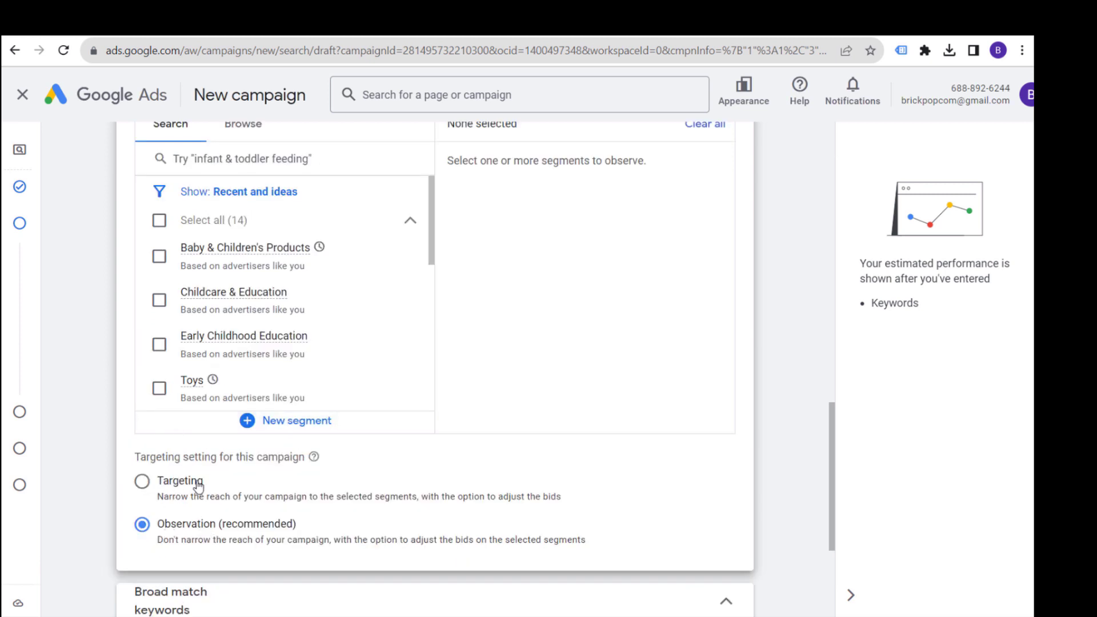
Search the audience segments for "auto parts" and continue to keywords and ads without adding a segment.
click(308, 158)
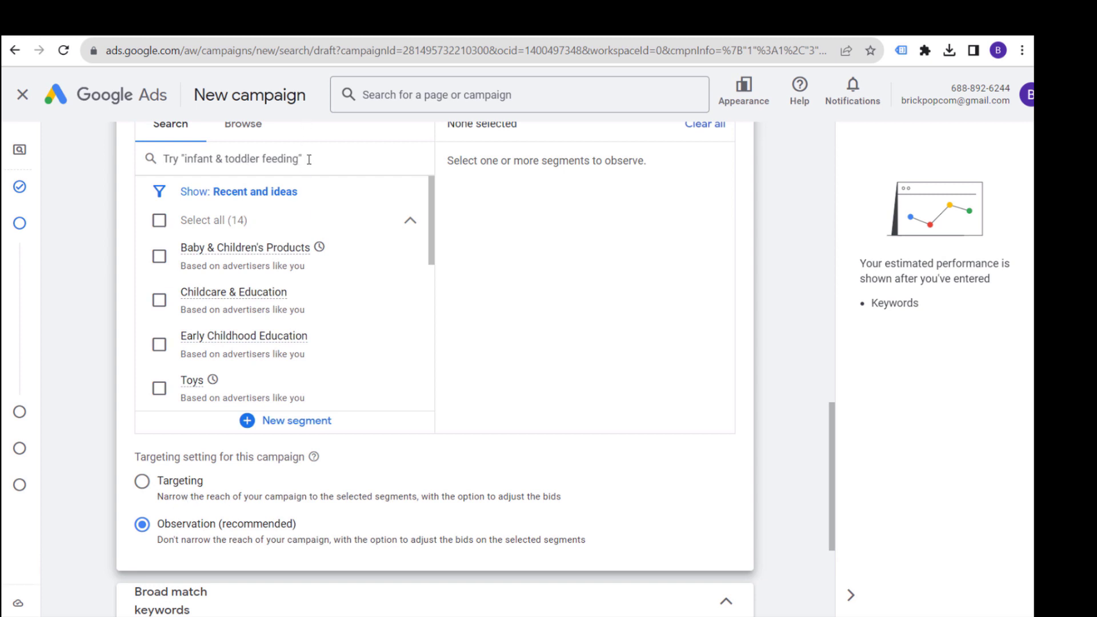
text(auto parts)
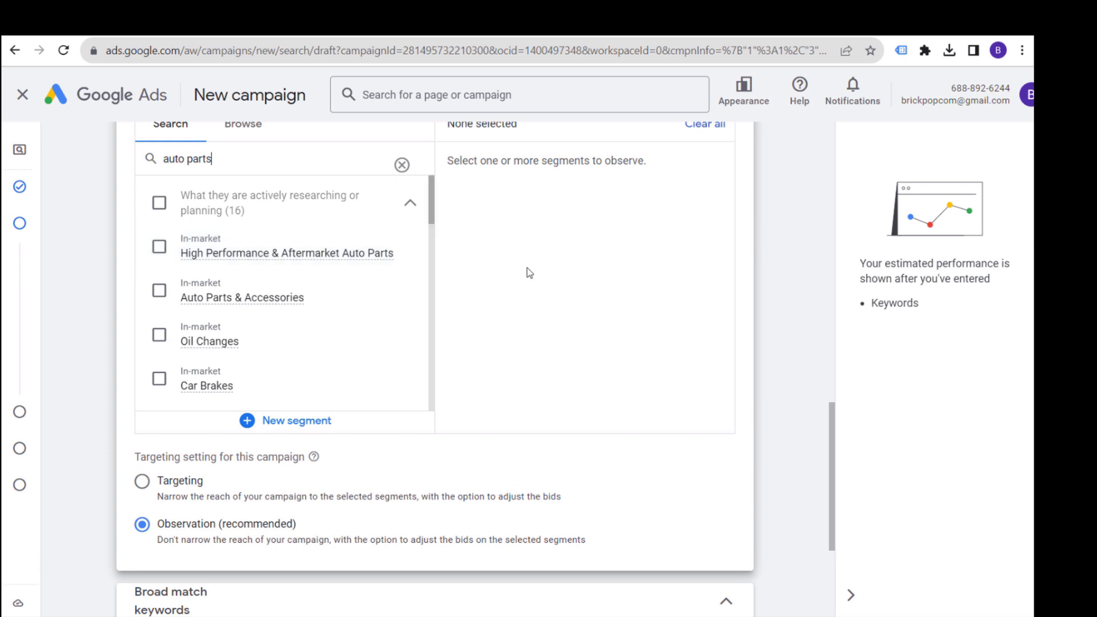
scroll(571, 259, up, 1)
click(708, 201)
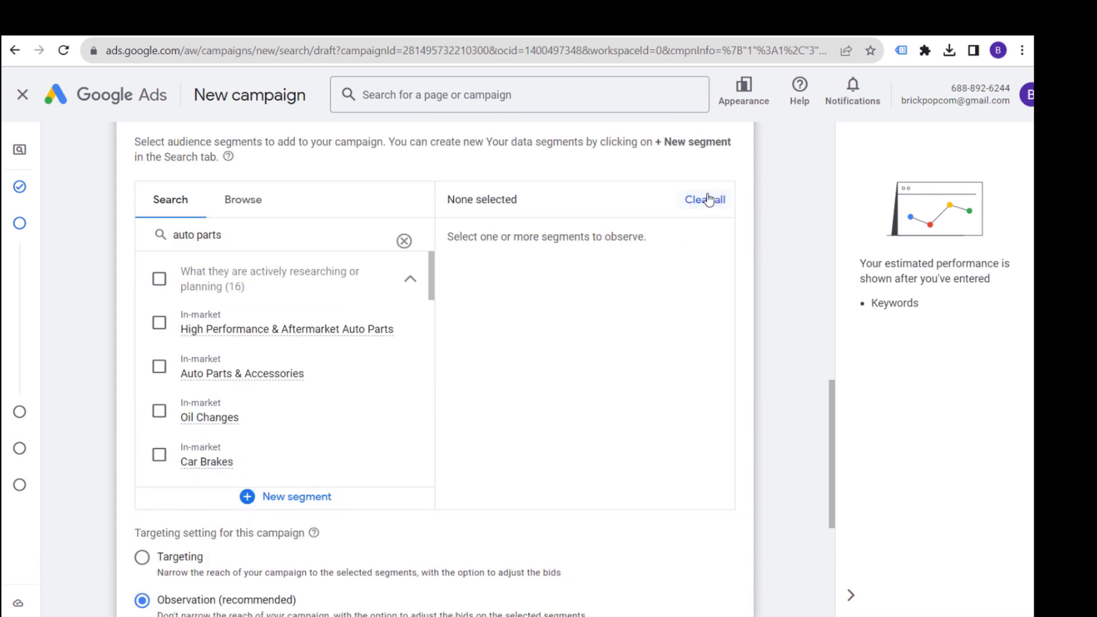
scroll(529, 330, down, 5)
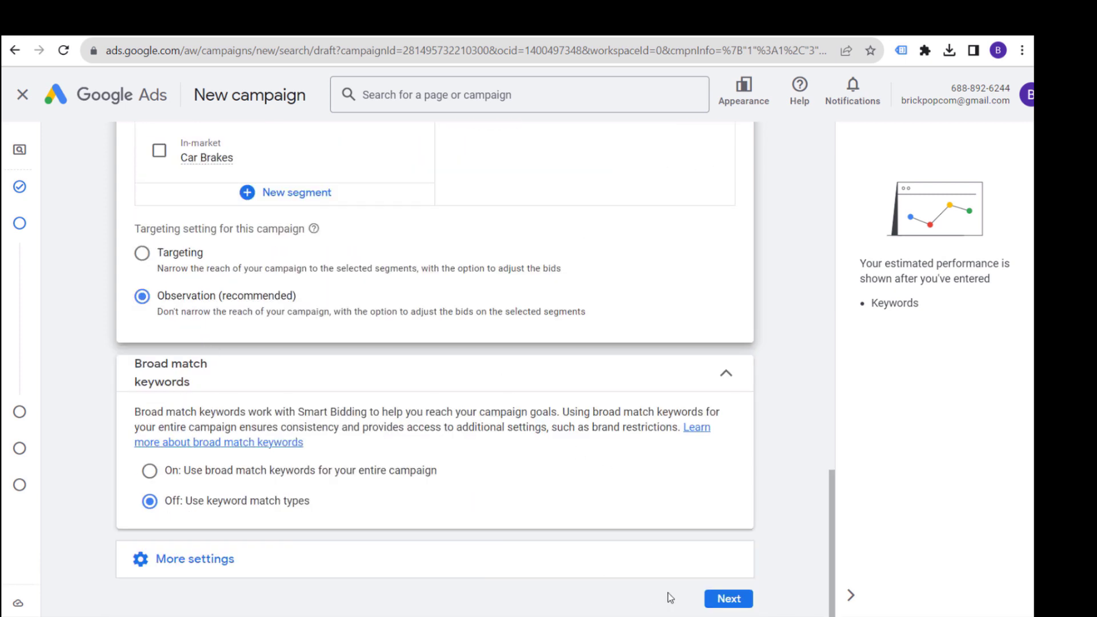
click(729, 599)
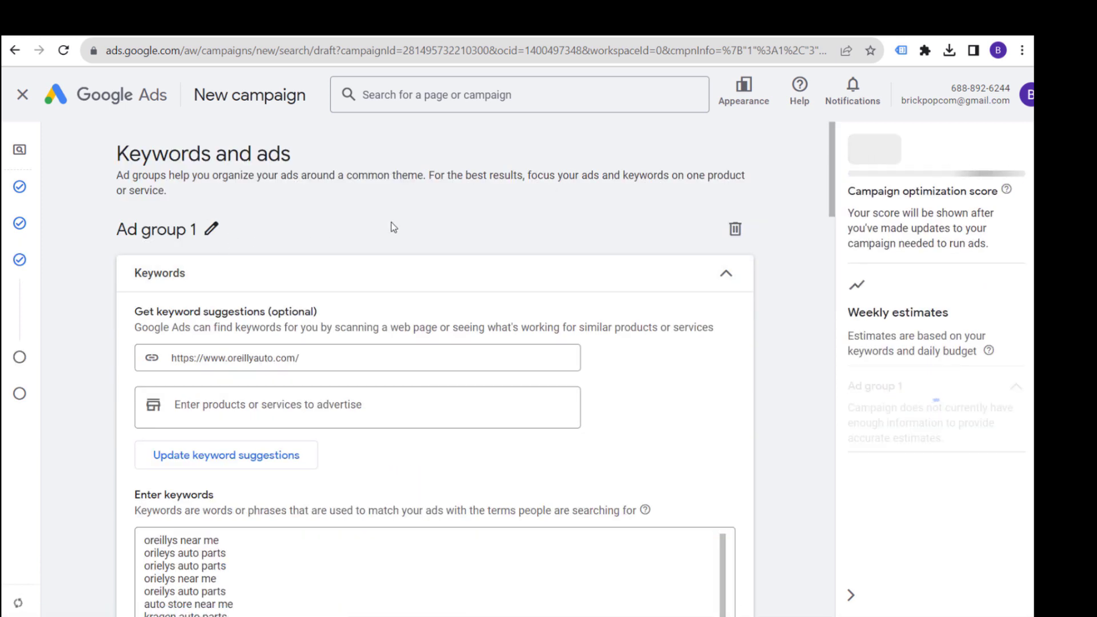
Examine the suggested keywords, ad assets and editable name of Ad group 1.
scroll(591, 343, down, 8)
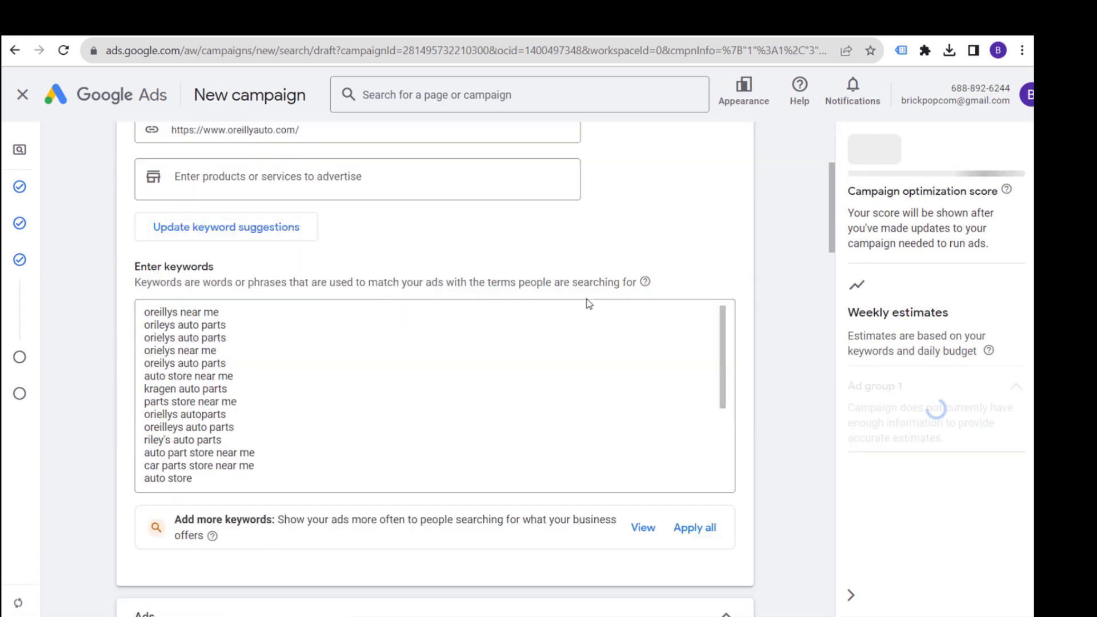
scroll(594, 426, down, 10)
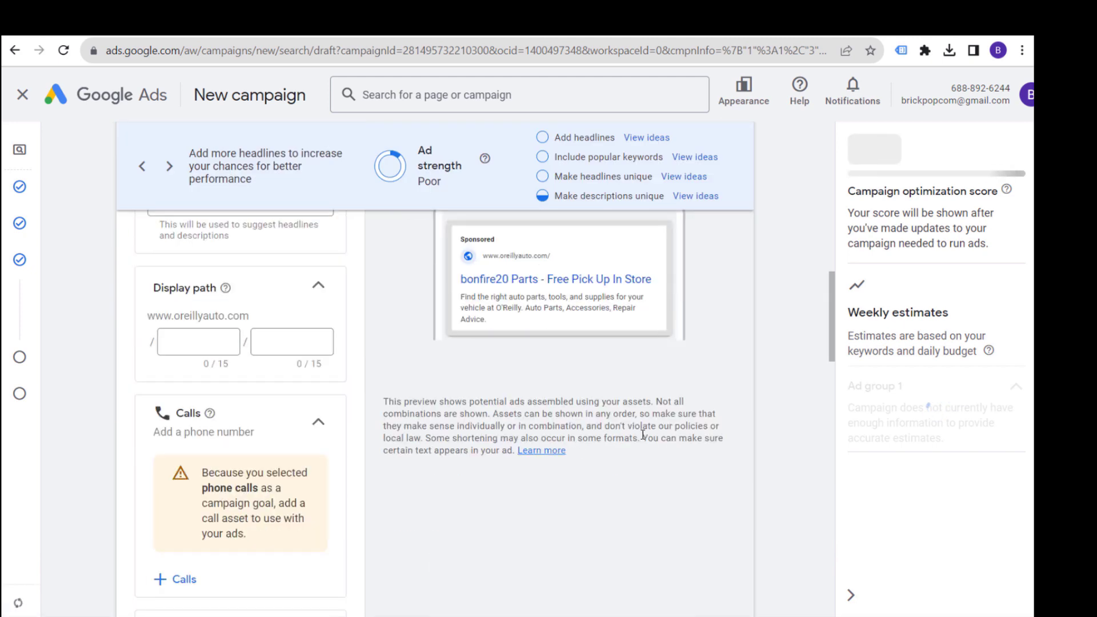
scroll(642, 424, down, 15)
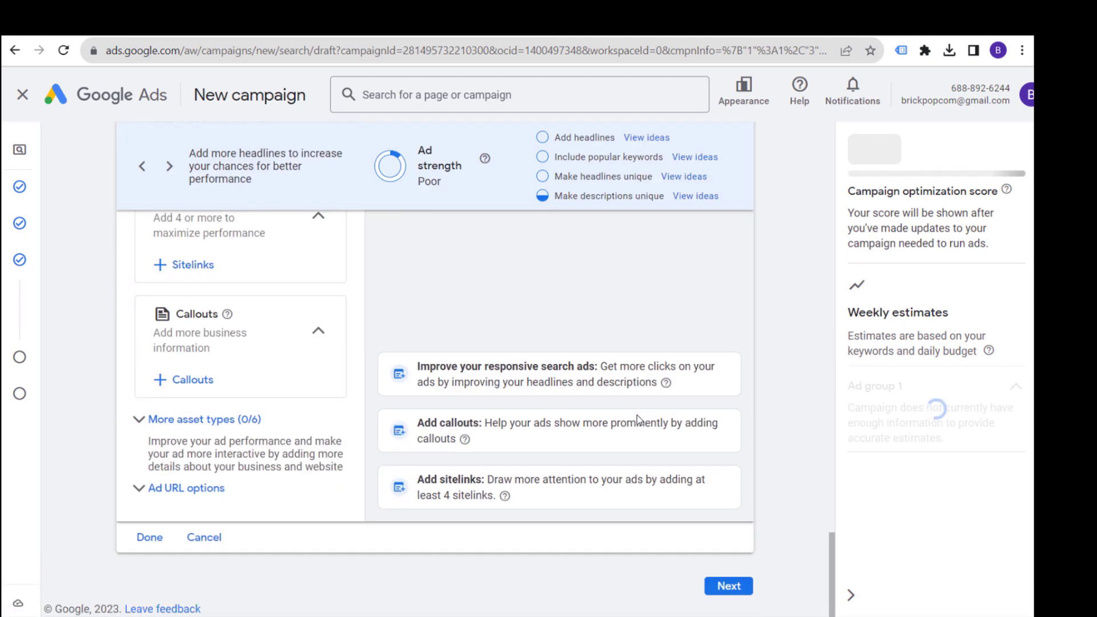
scroll(573, 407, up, 20)
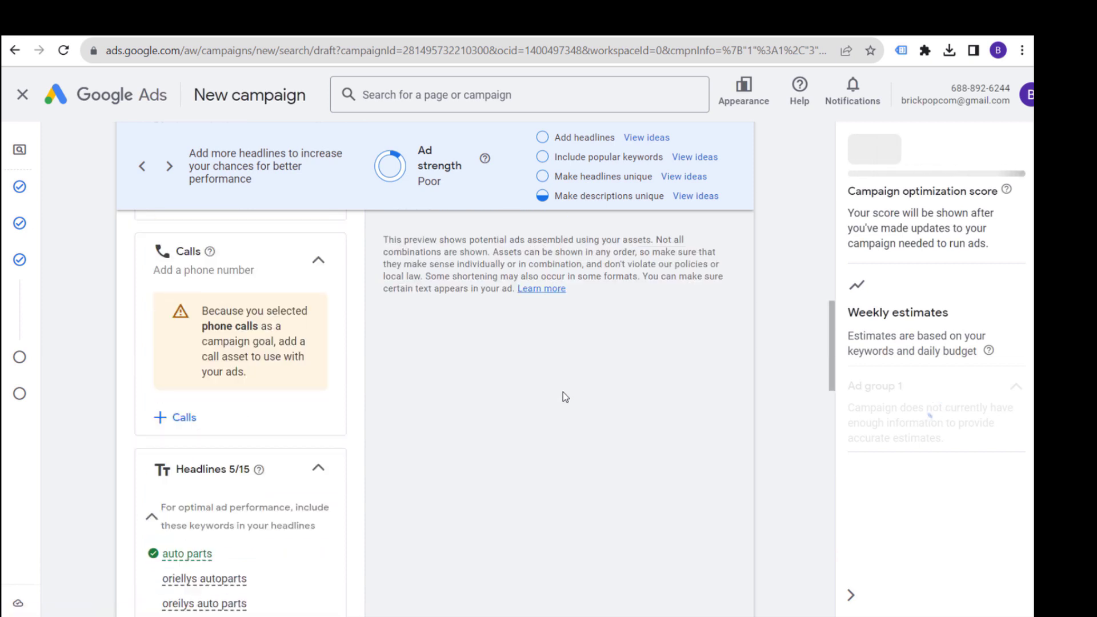
scroll(564, 393, up, 6)
scroll(108, 274, up, 4)
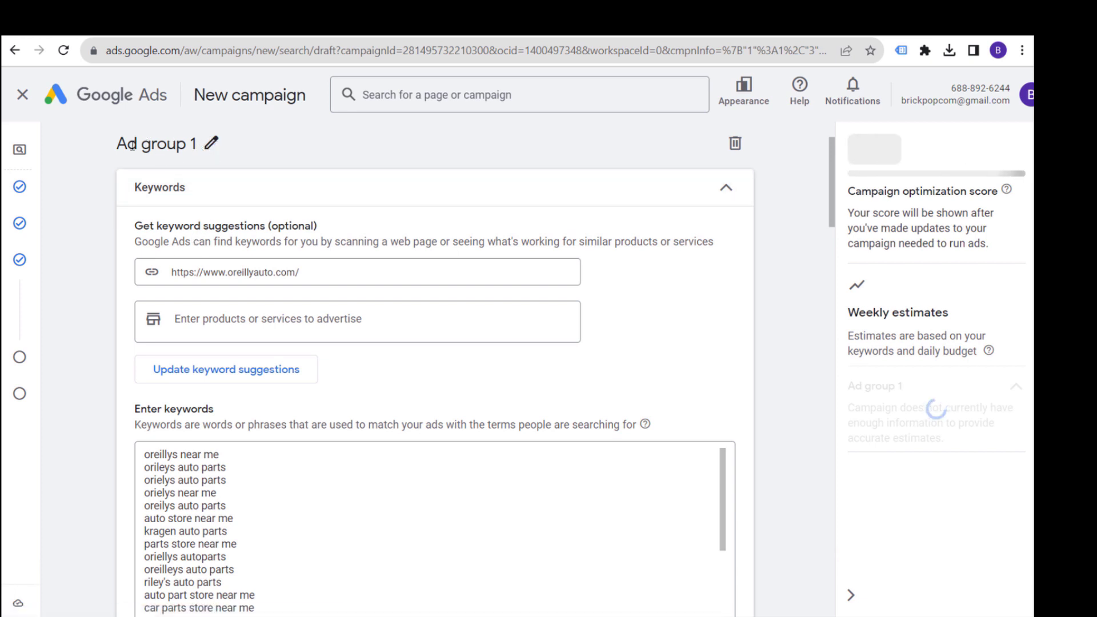
drag(117, 143, 171, 144)
click(209, 144)
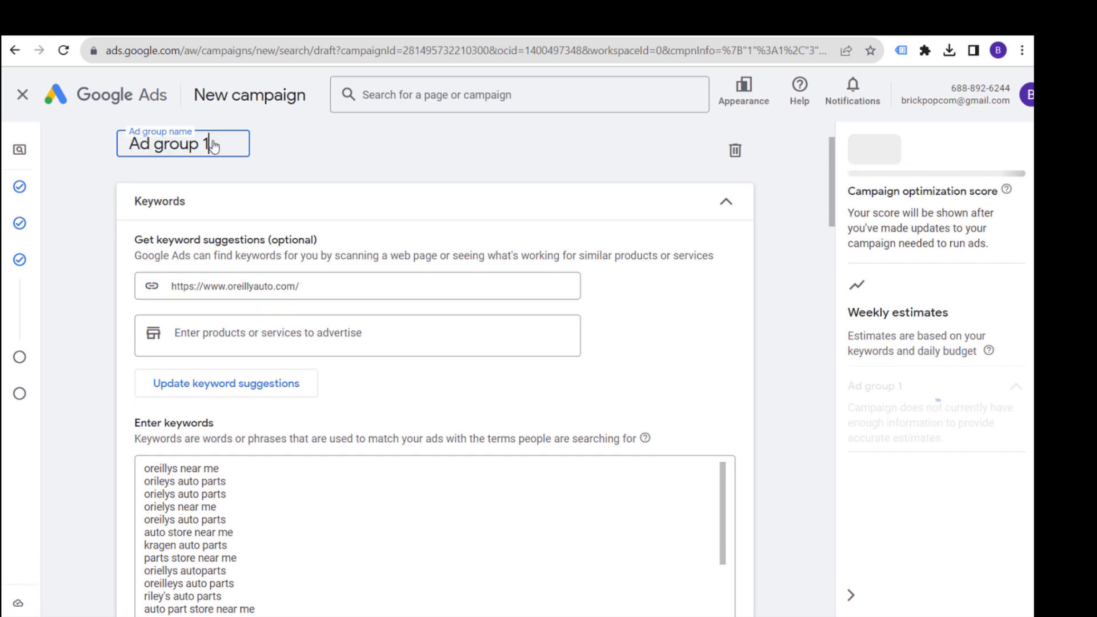
click(320, 166)
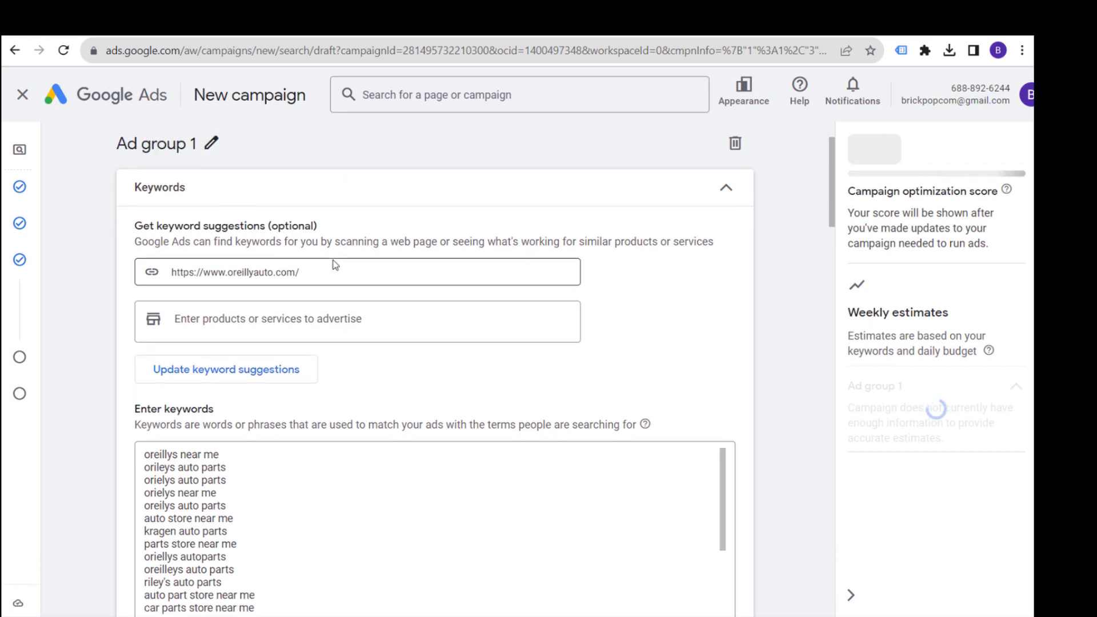
Accept the suggested keywords and finish the prefilled responsive search ad in Ad group 1, and continue to the budget.
scroll(435, 274, down, 4)
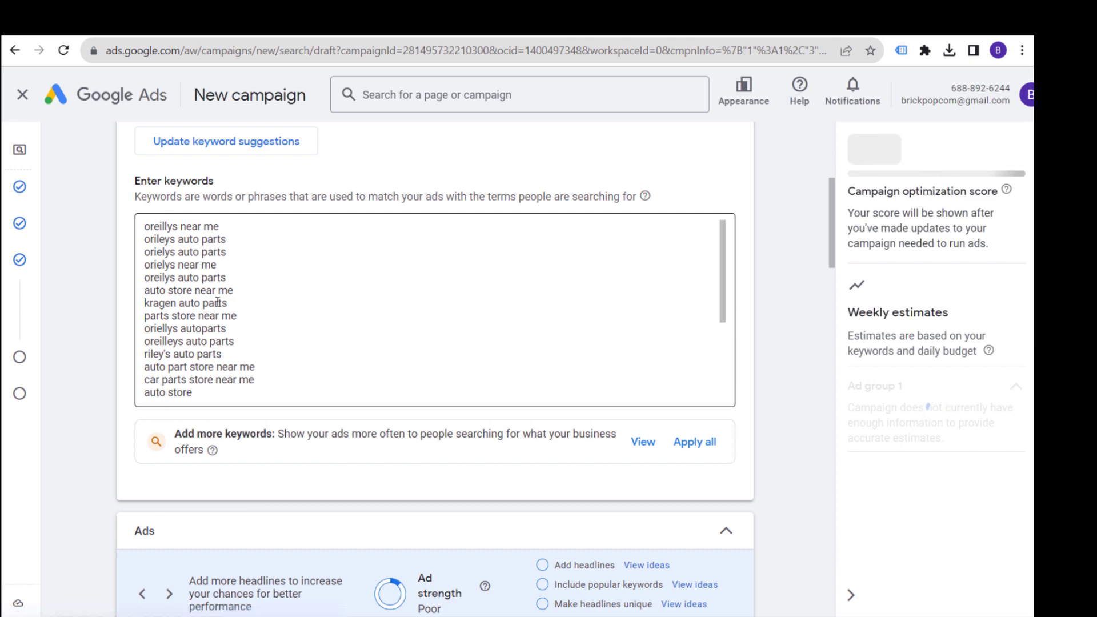
scroll(274, 311, down, 2)
scroll(83, 342, down, 15)
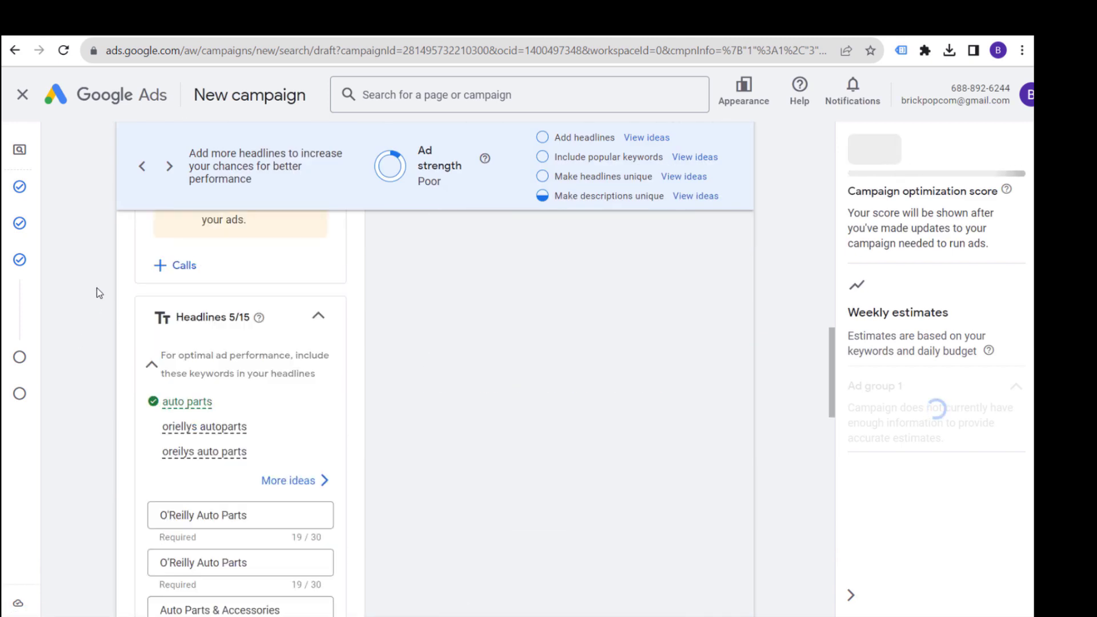
scroll(97, 286, down, 3)
scroll(448, 355, down, 5)
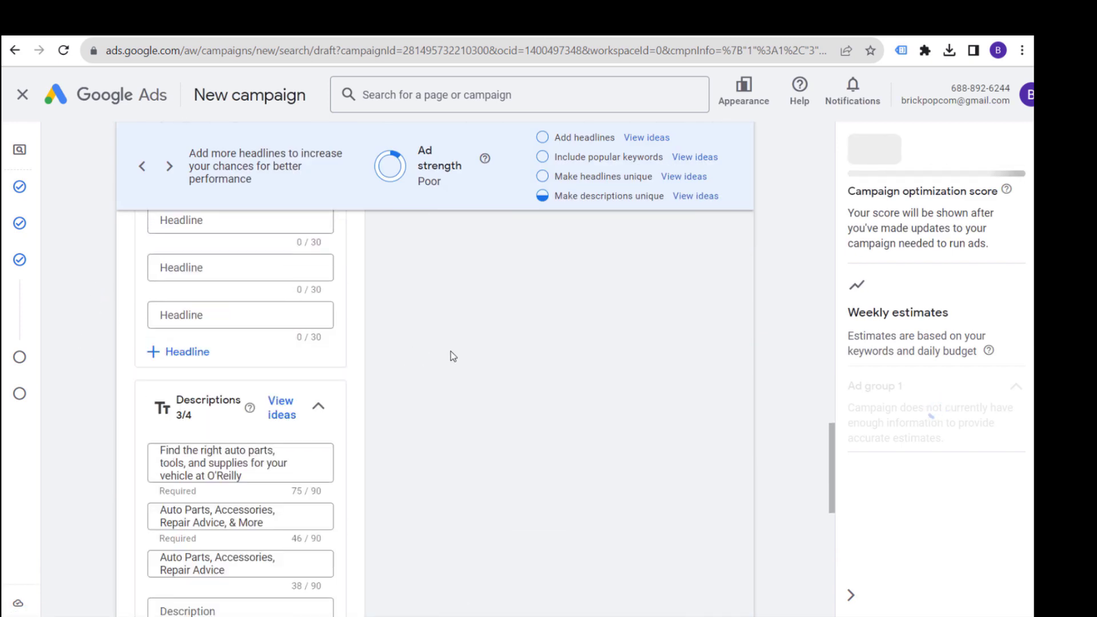
scroll(434, 357, down, 8)
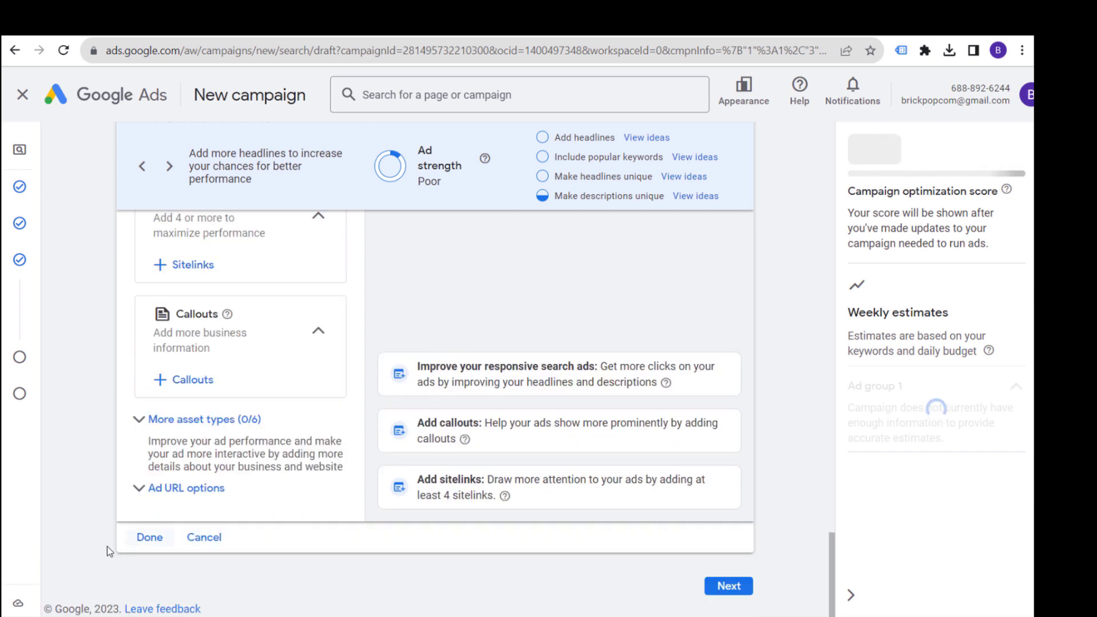
click(148, 539)
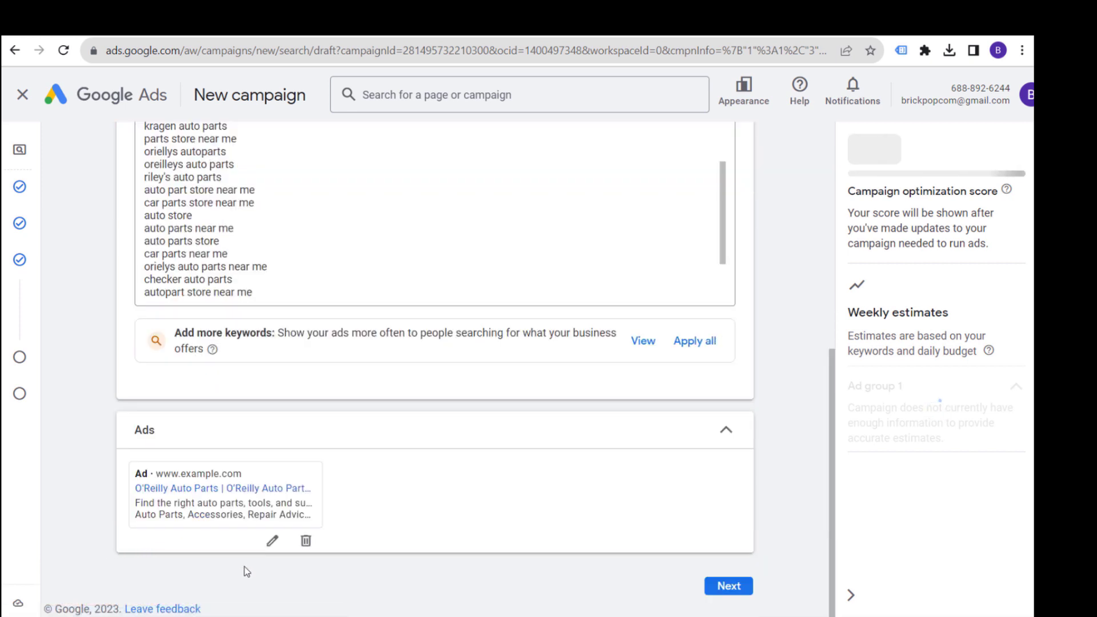
click(729, 585)
Set the campaign's average daily budget to $25.00 and continue to the review page.
text(2)
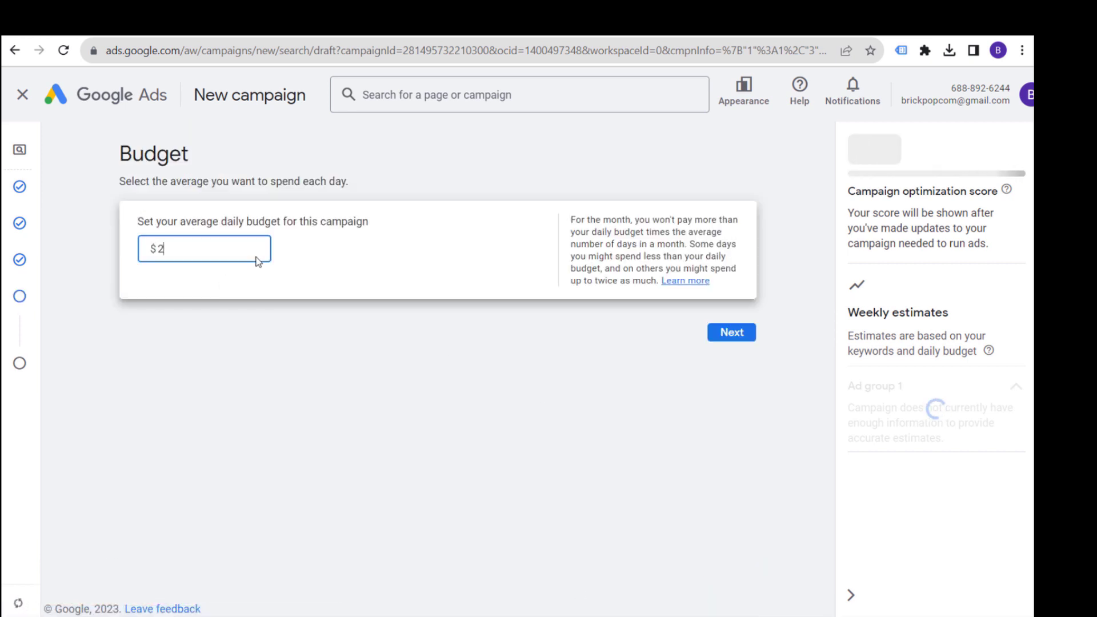
text(5.00)
click(732, 334)
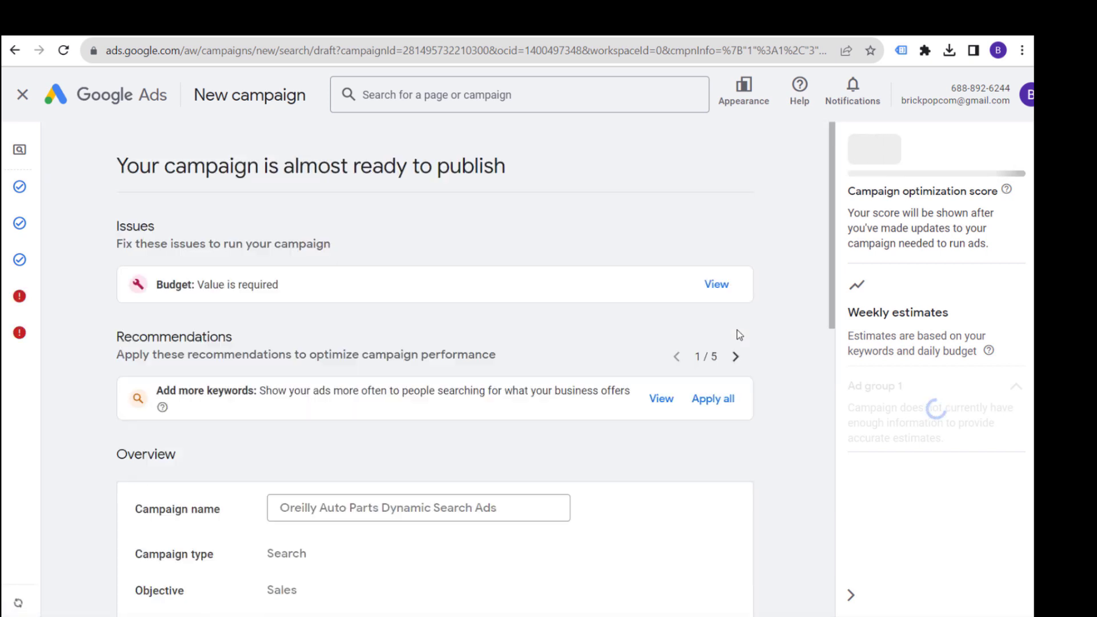
Reopen the budget flagged under Issues, resubmit it unchanged, and publish the campaign.
click(733, 285)
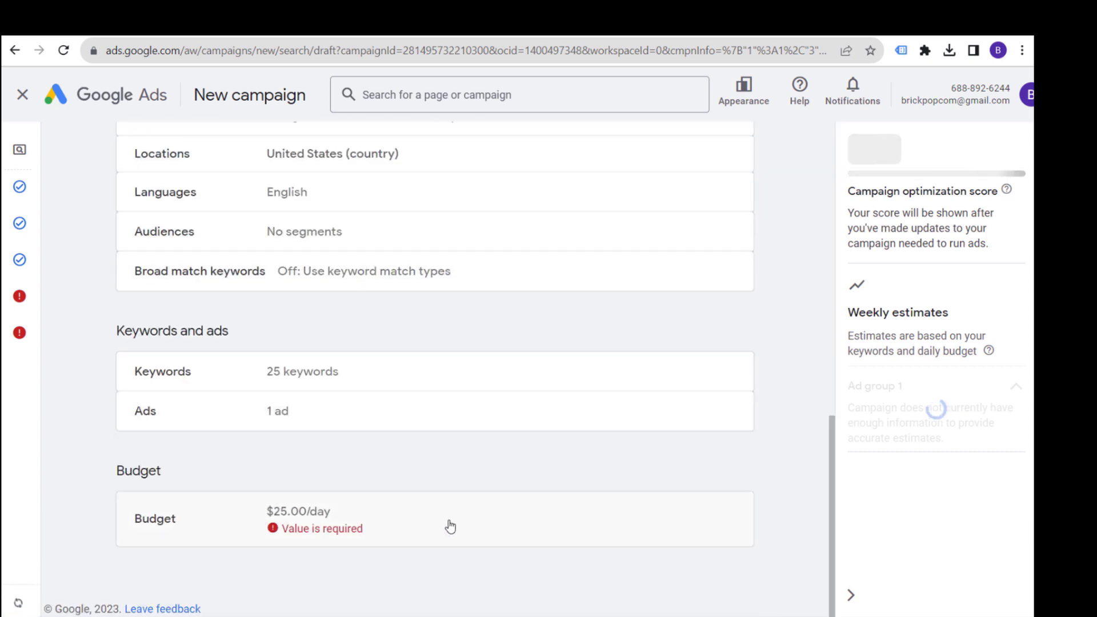
click(448, 523)
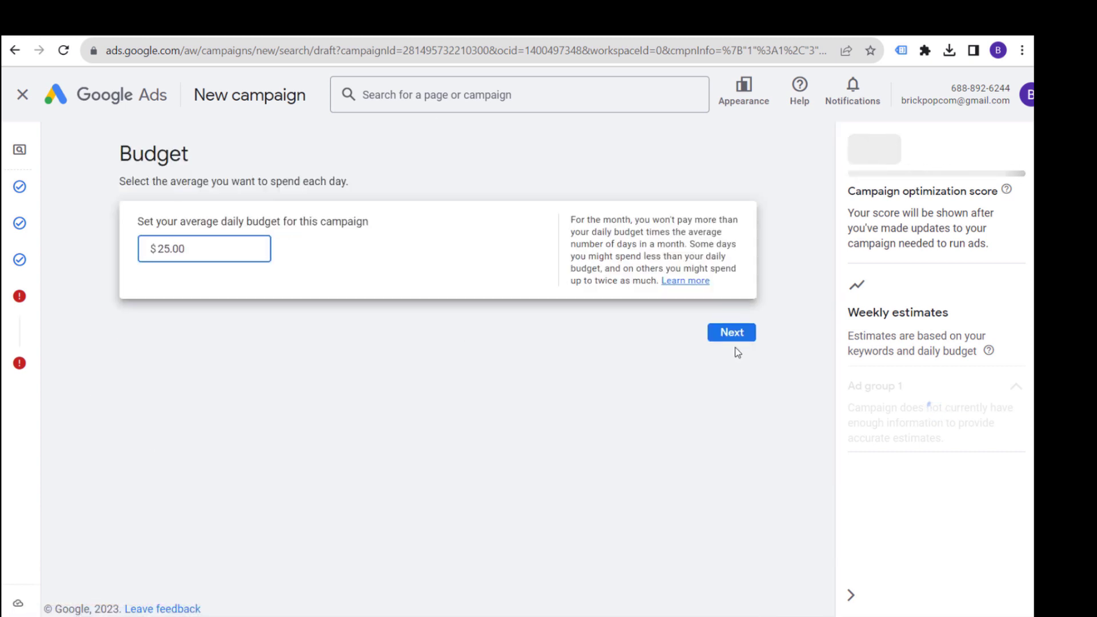
click(735, 336)
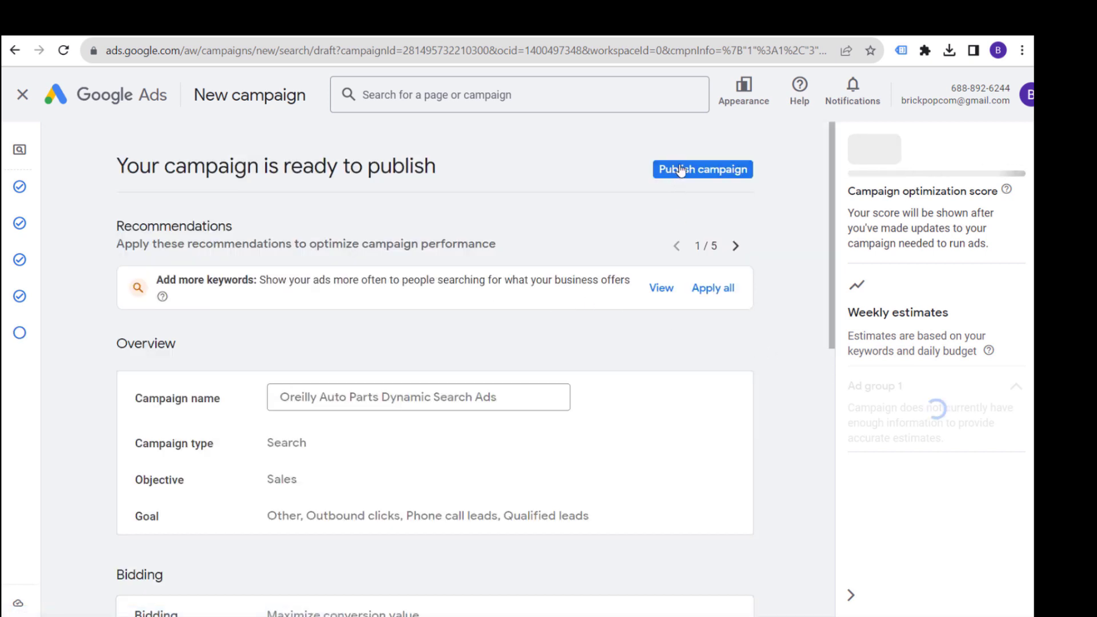
click(680, 171)
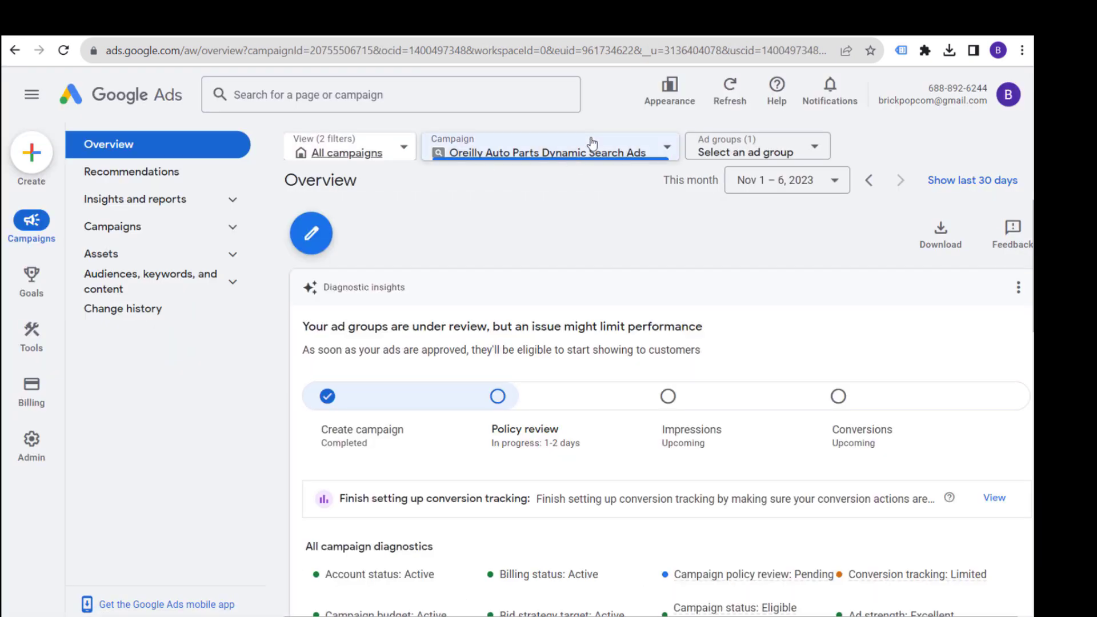
Open the ad groups of the Oreilly Auto Parts Dynamic Search Ads campaign from the campaign list.
click(150, 234)
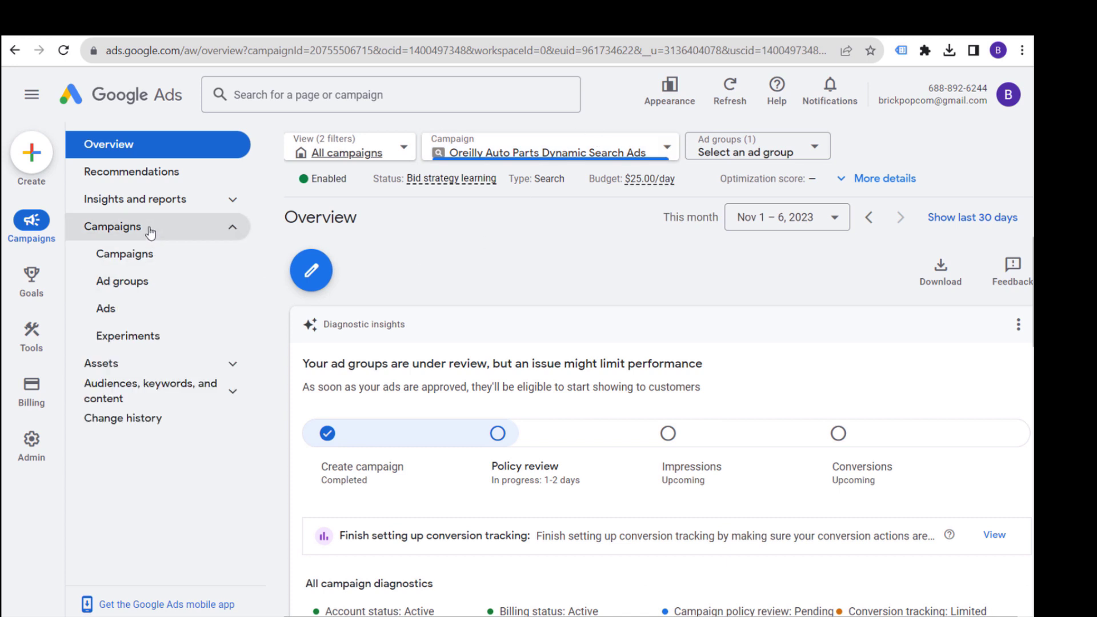
click(148, 257)
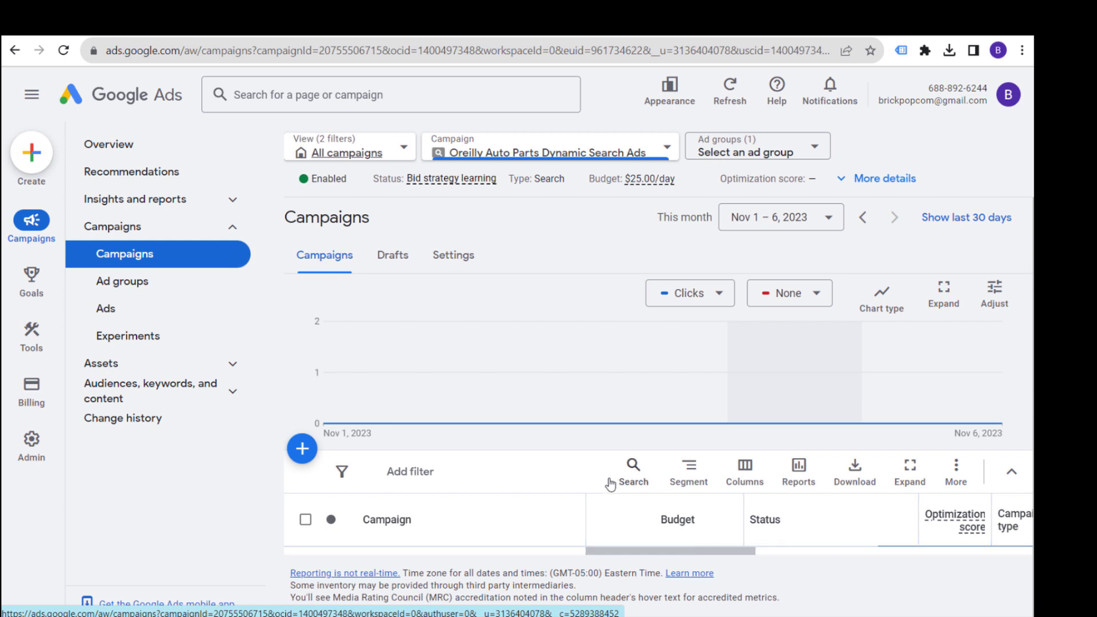
scroll(577, 488, down, 3)
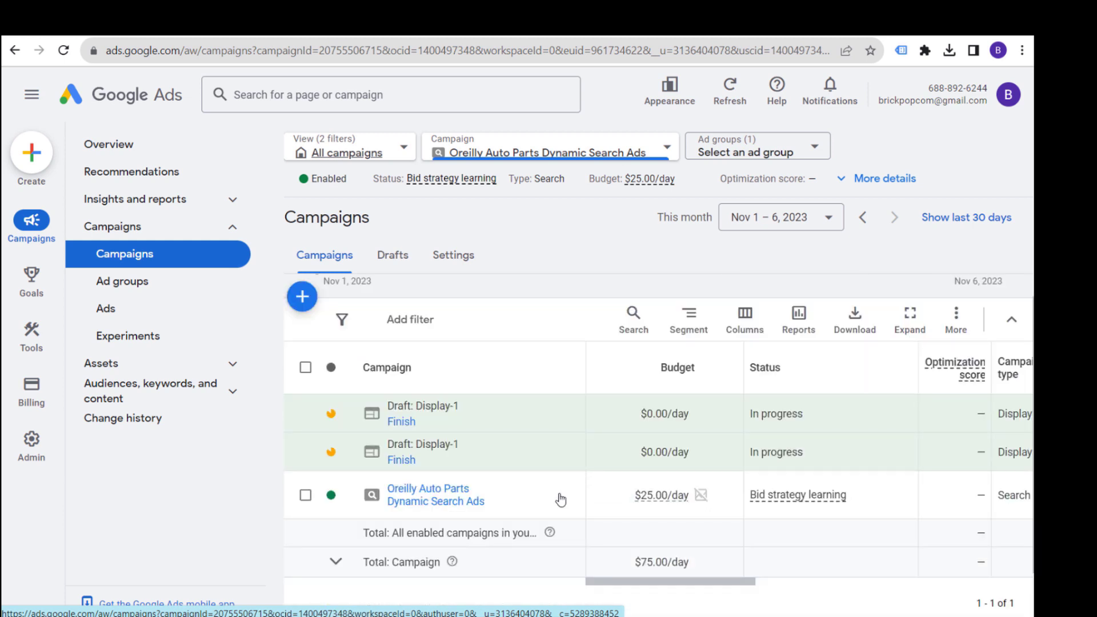
click(438, 503)
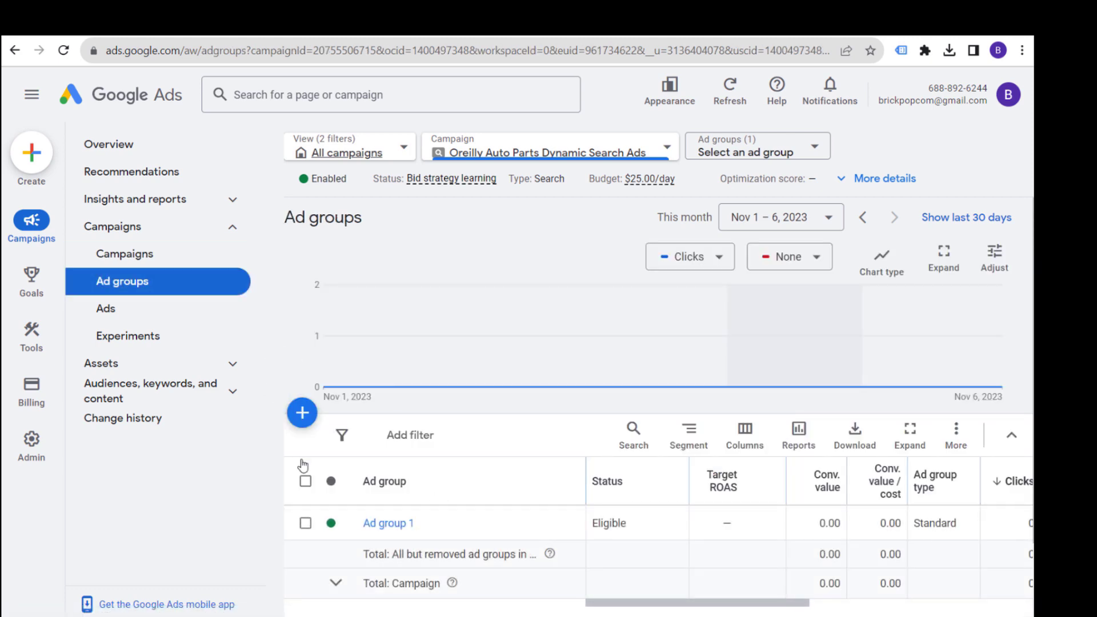
Pause Ad group 1, giving Other as the reason, and submit the pause survey.
click(333, 523)
click(352, 557)
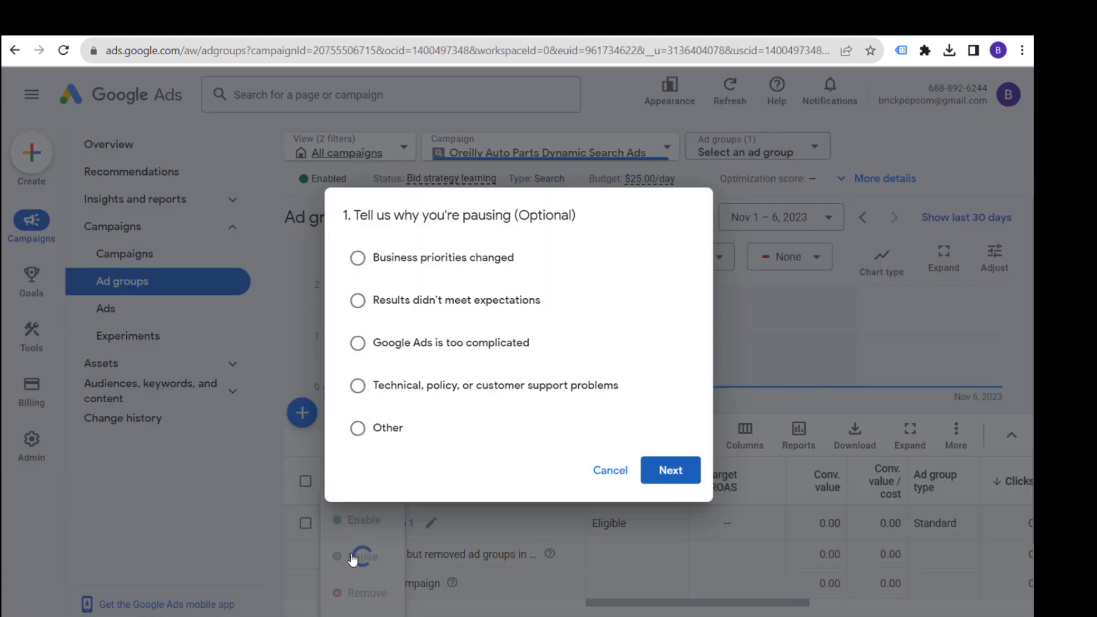
click(384, 429)
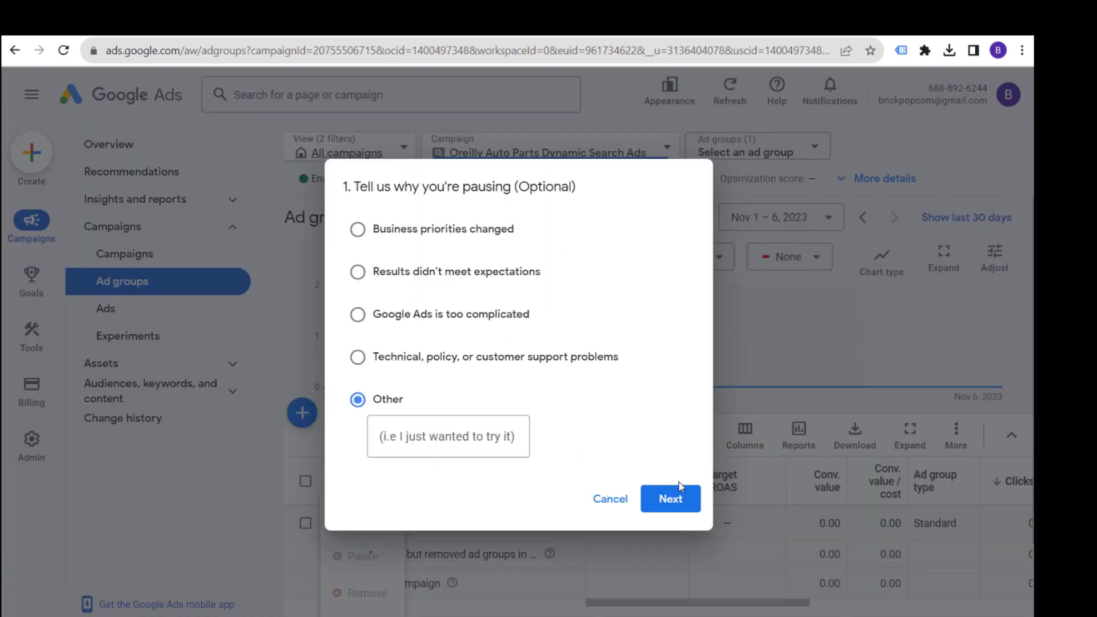
click(672, 496)
click(673, 491)
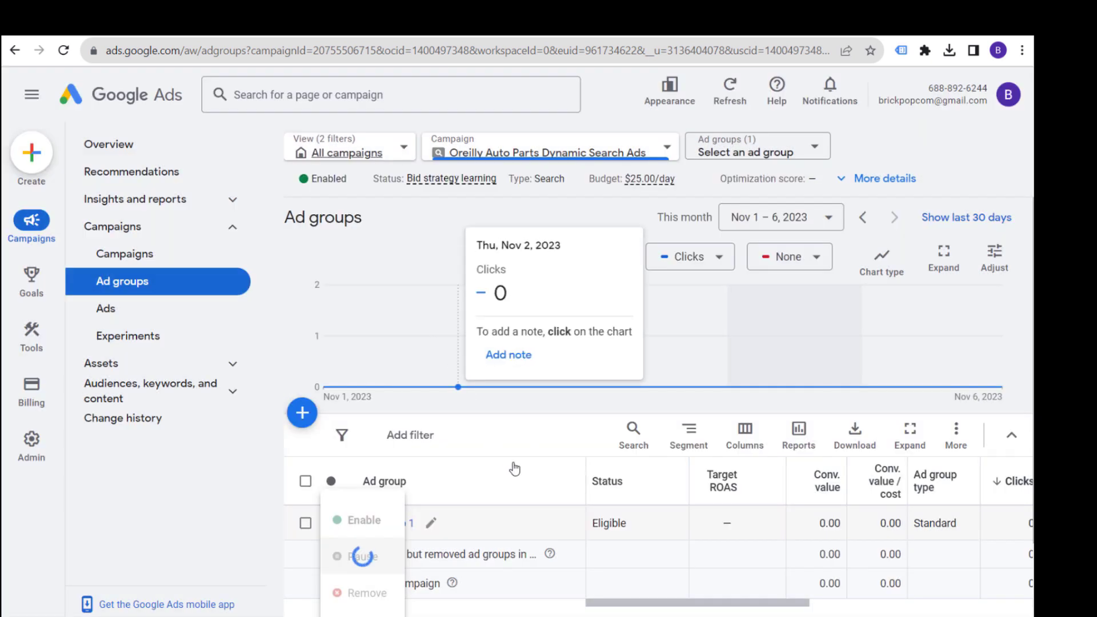
Start a new ad group in the campaign and change its ad group type to Dynamic.
click(301, 410)
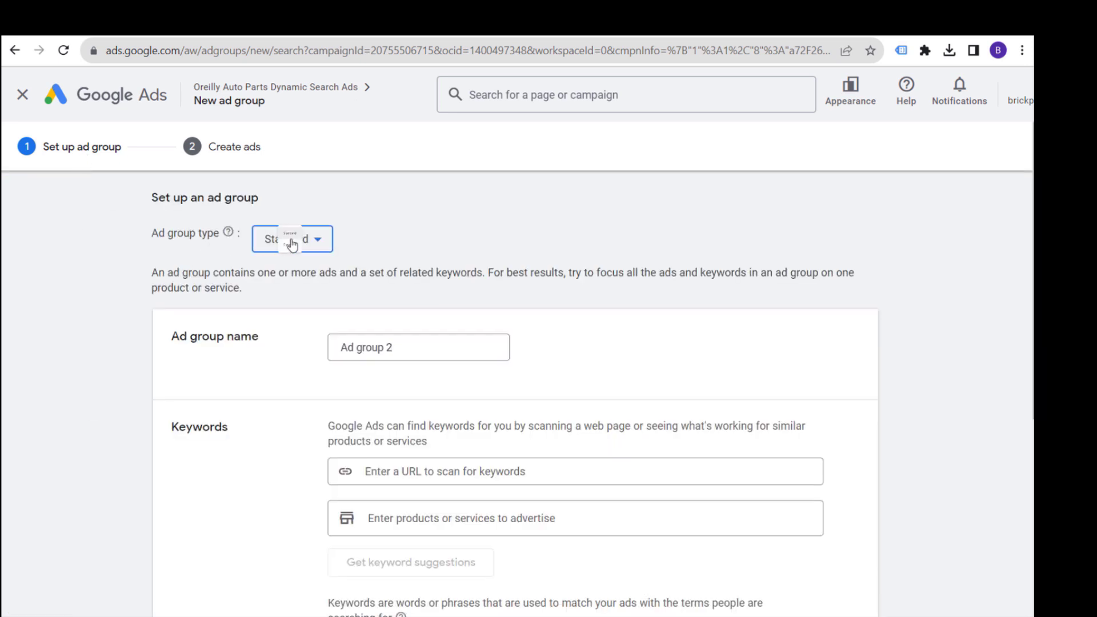
click(289, 239)
click(293, 281)
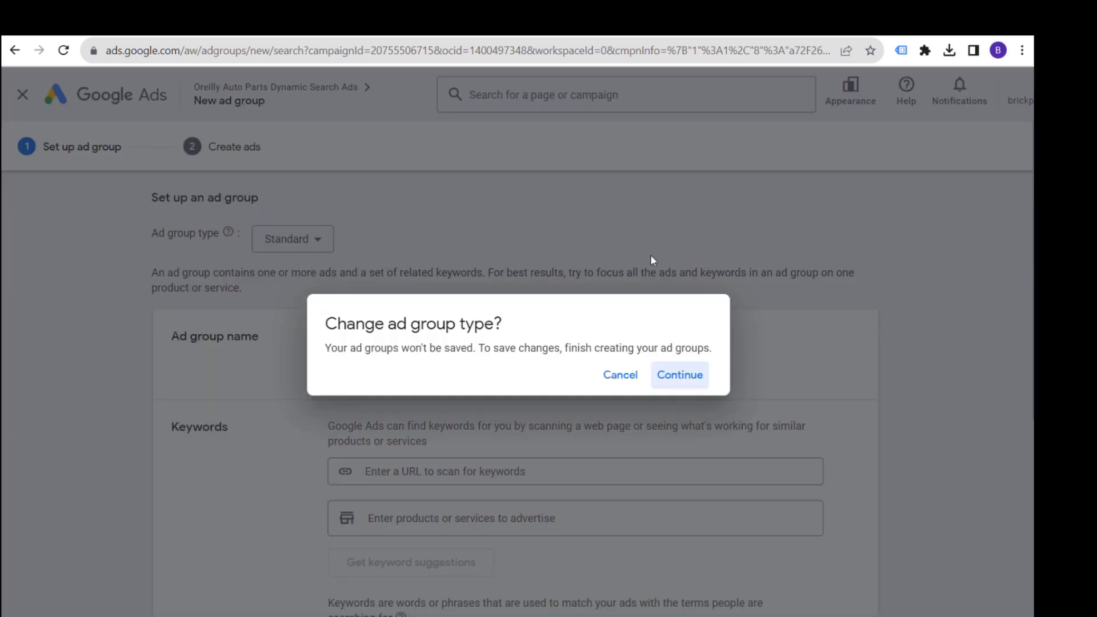
click(682, 374)
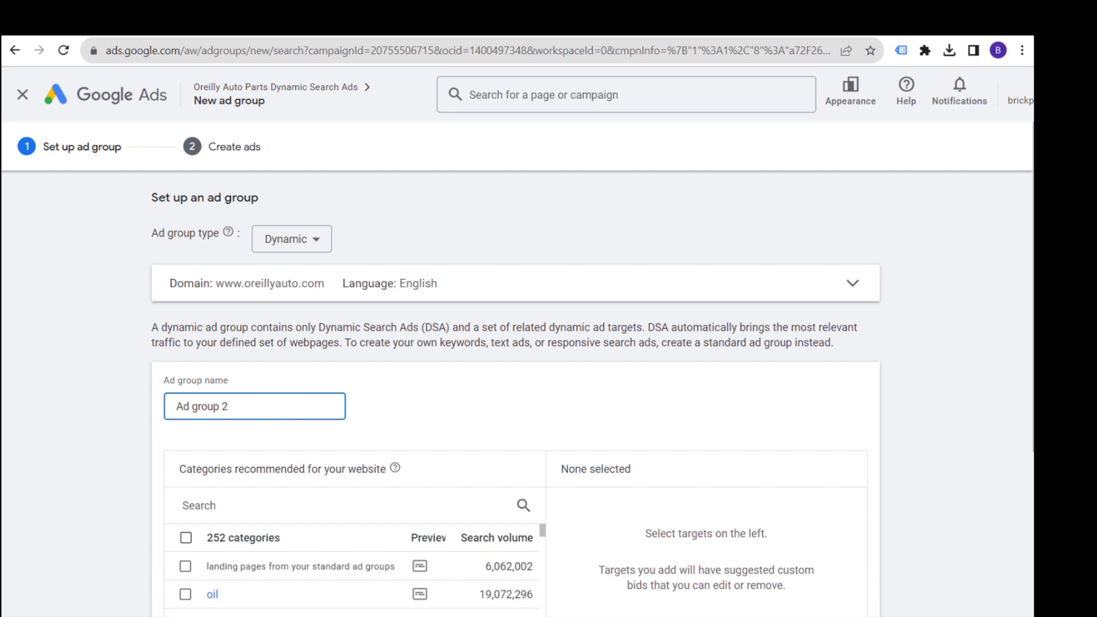
Switch to the O'Reilly Batteries category page and open the Super Start Platinum AGM Battery Group Size 140R product.
click(209, 34)
click(253, 36)
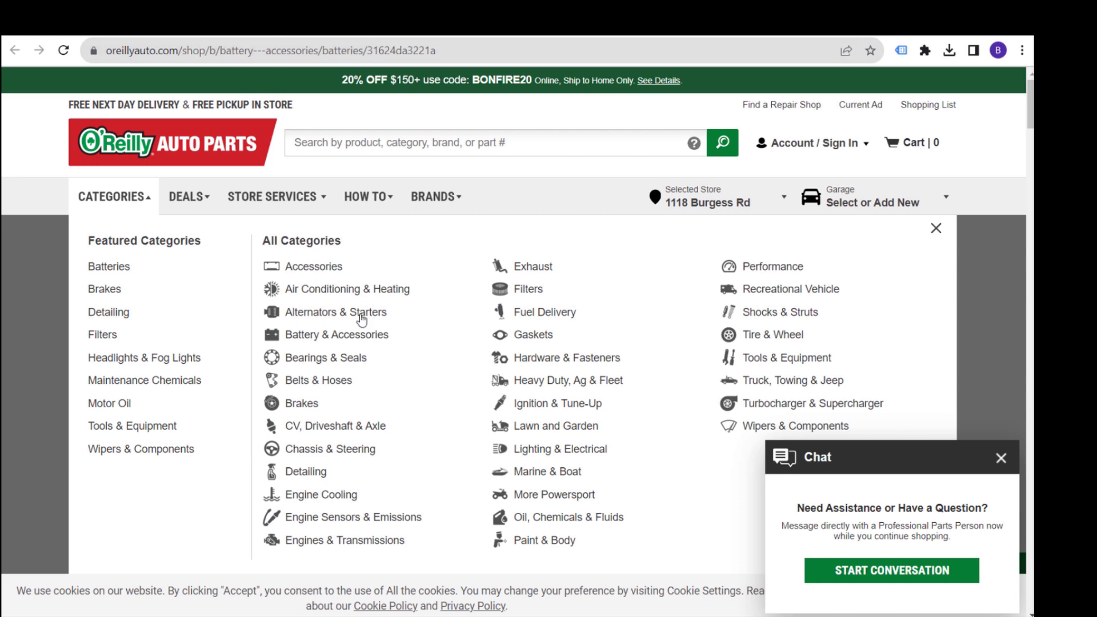
scroll(36, 369, down, 5)
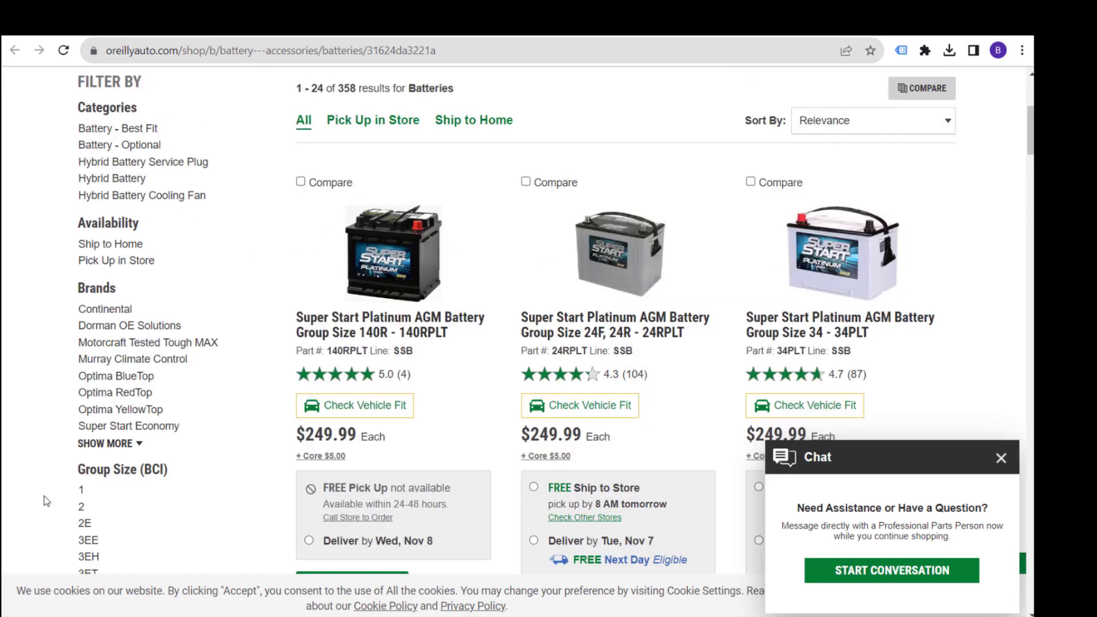
click(403, 275)
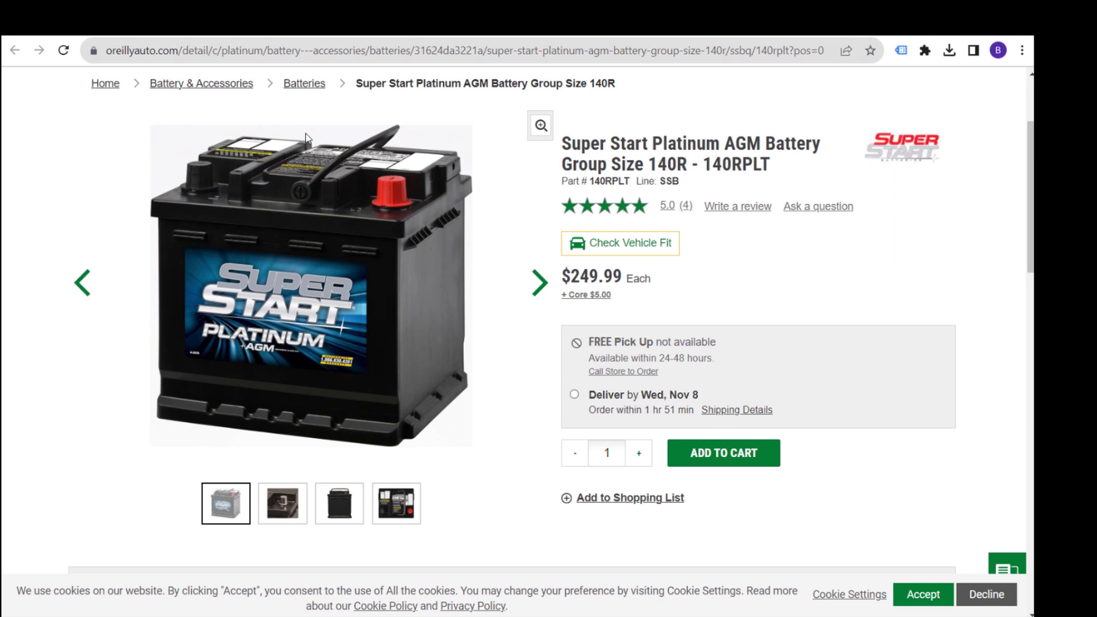
Compare the 140R battery's product URL with the Batteries category URL, including the battery---accessories segment.
drag(267, 53, 424, 56)
key(alt+Left)
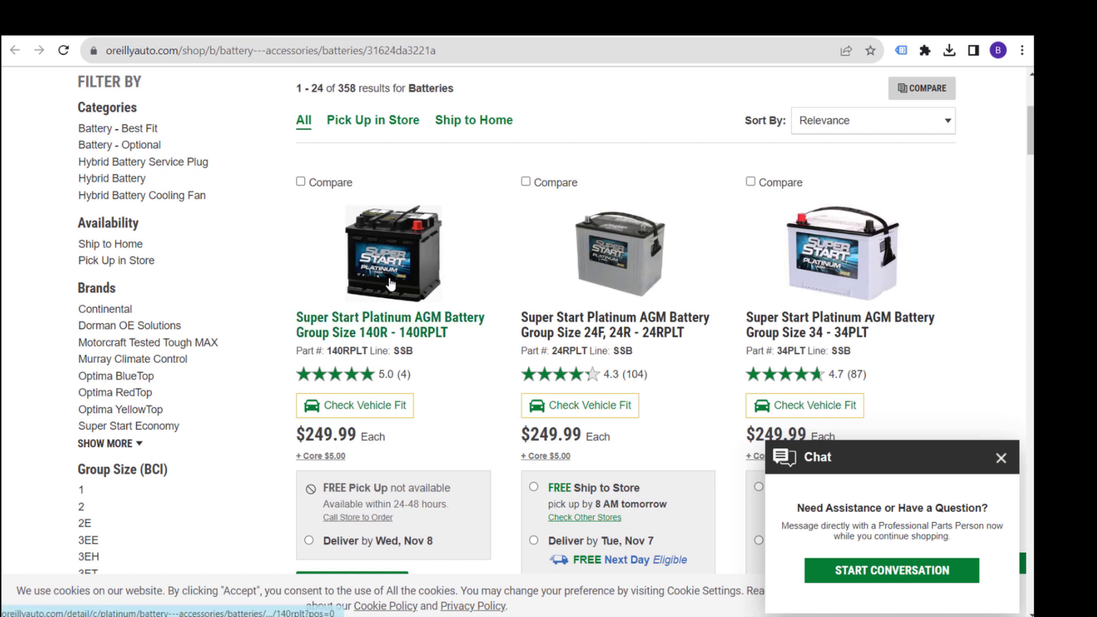
key(alt+Right)
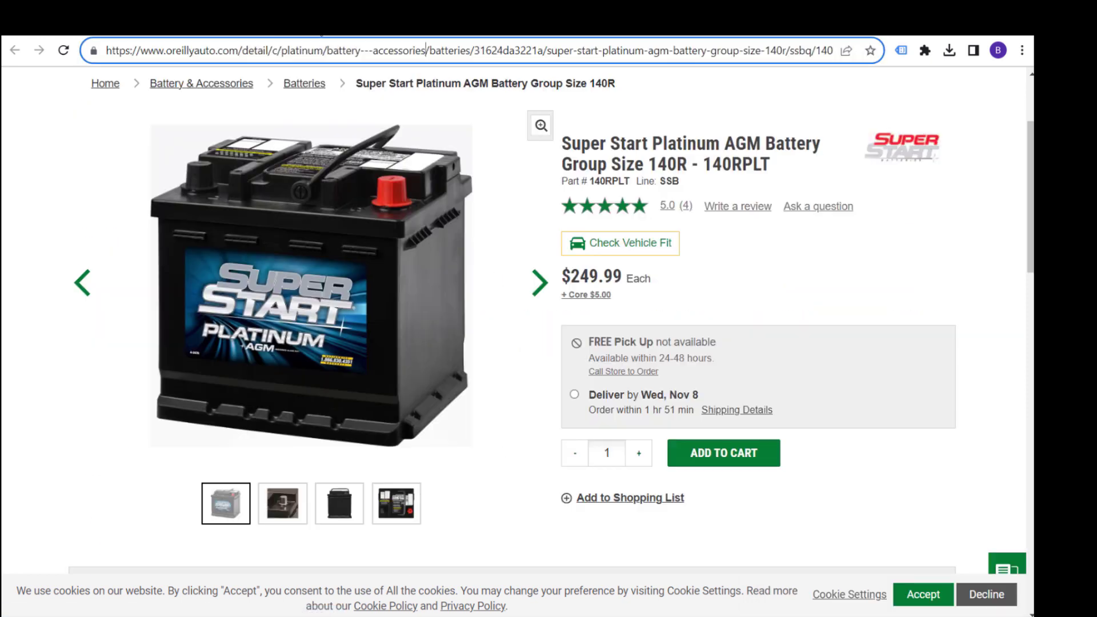
drag(676, 50, 890, 51)
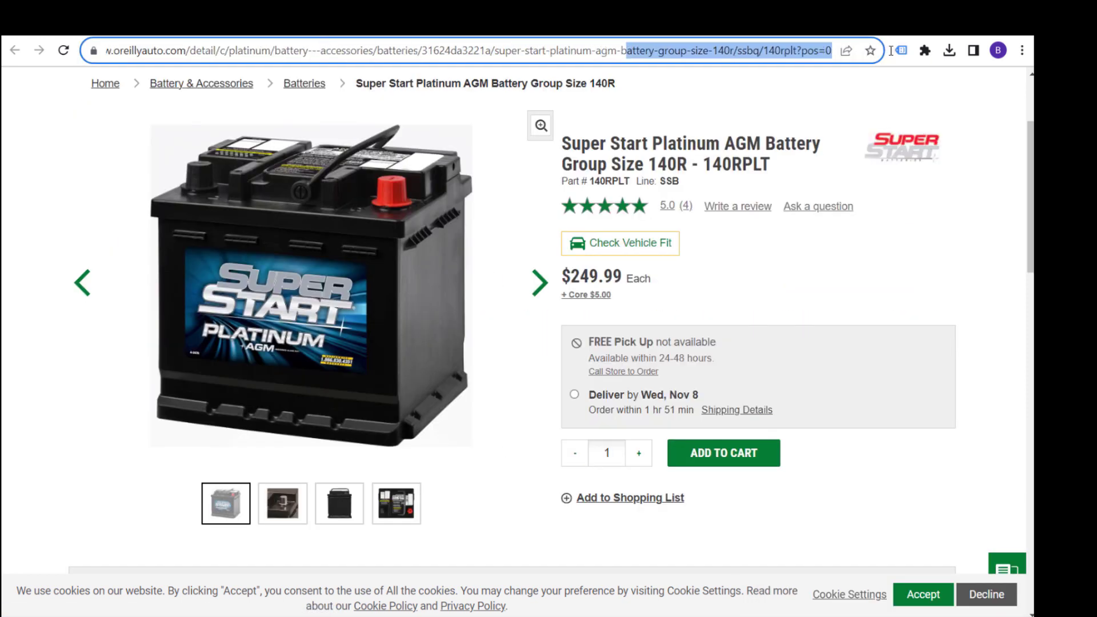
click(760, 50)
drag(715, 50, 478, 50)
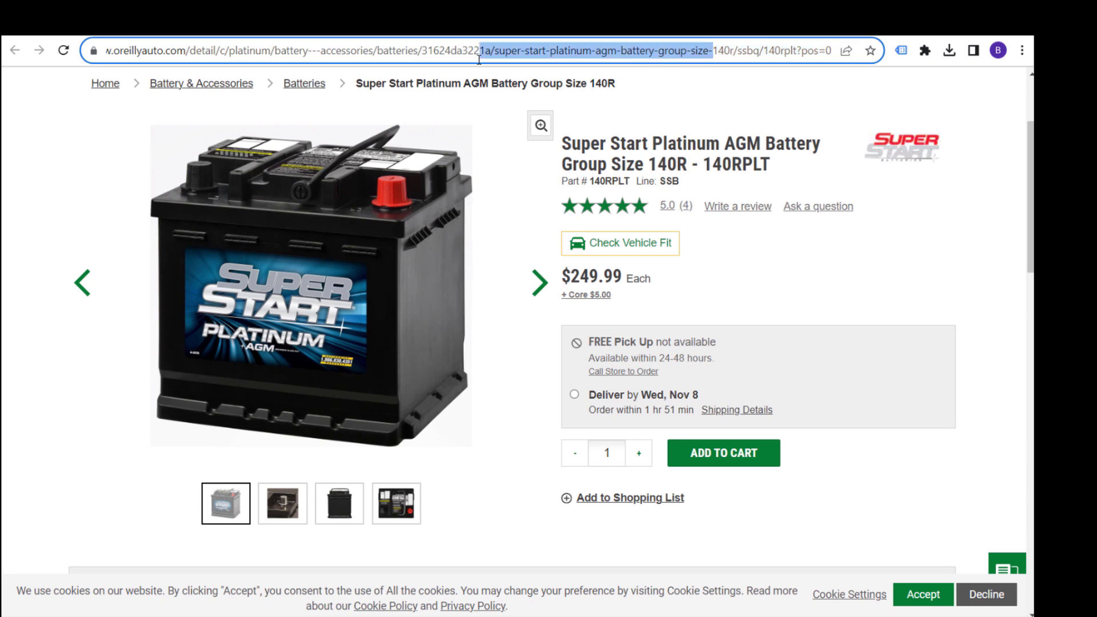
click(480, 50)
key(alt+Left)
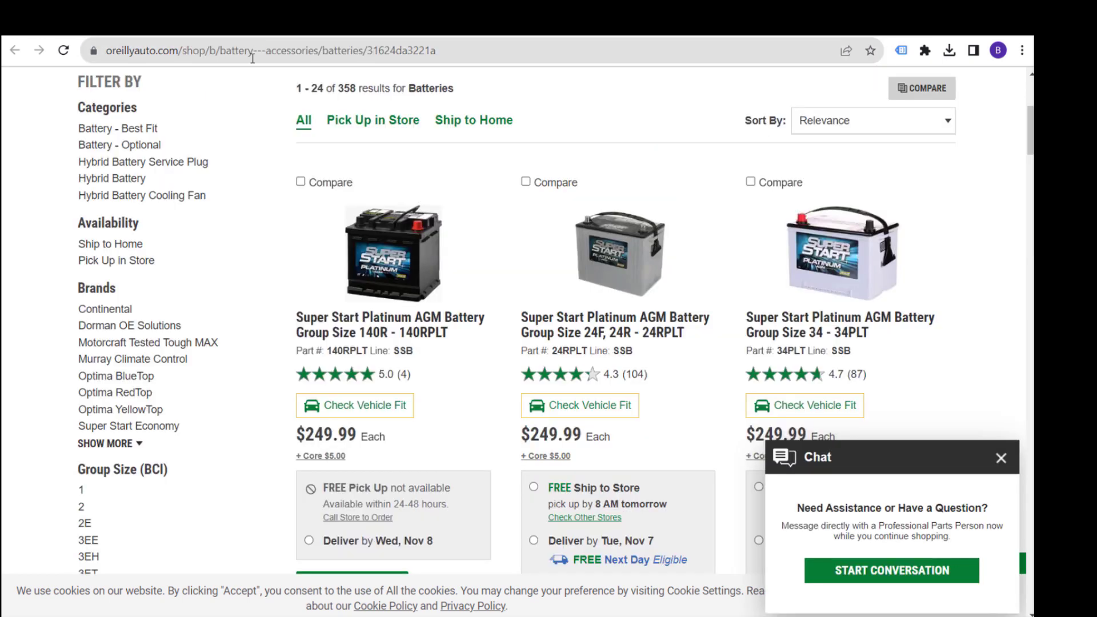
scroll(601, 280, up, 4)
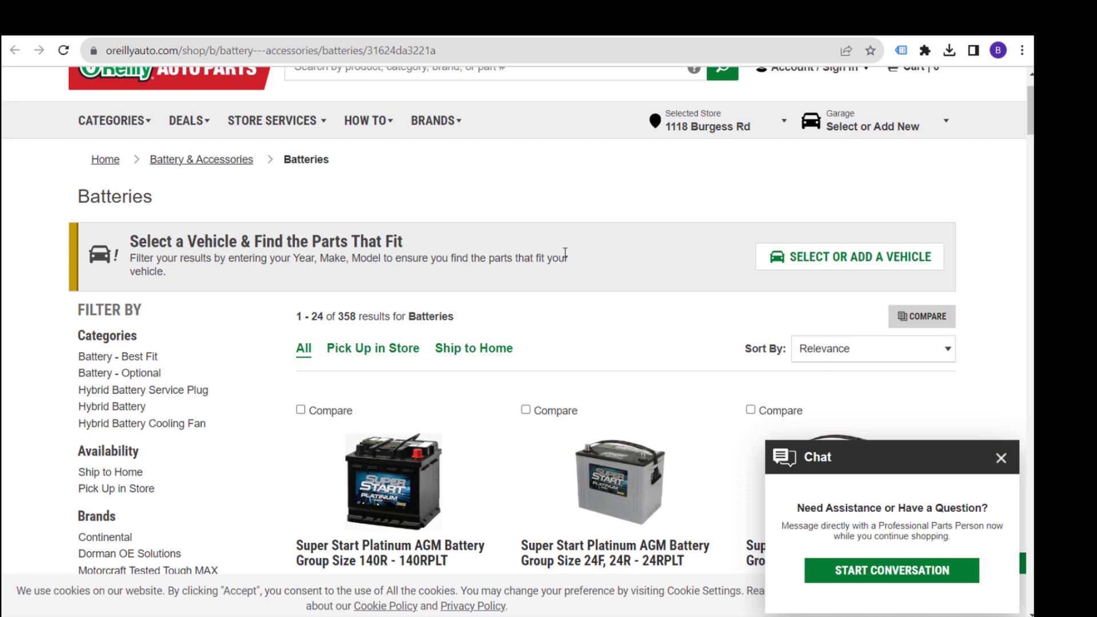
key(alt+Right)
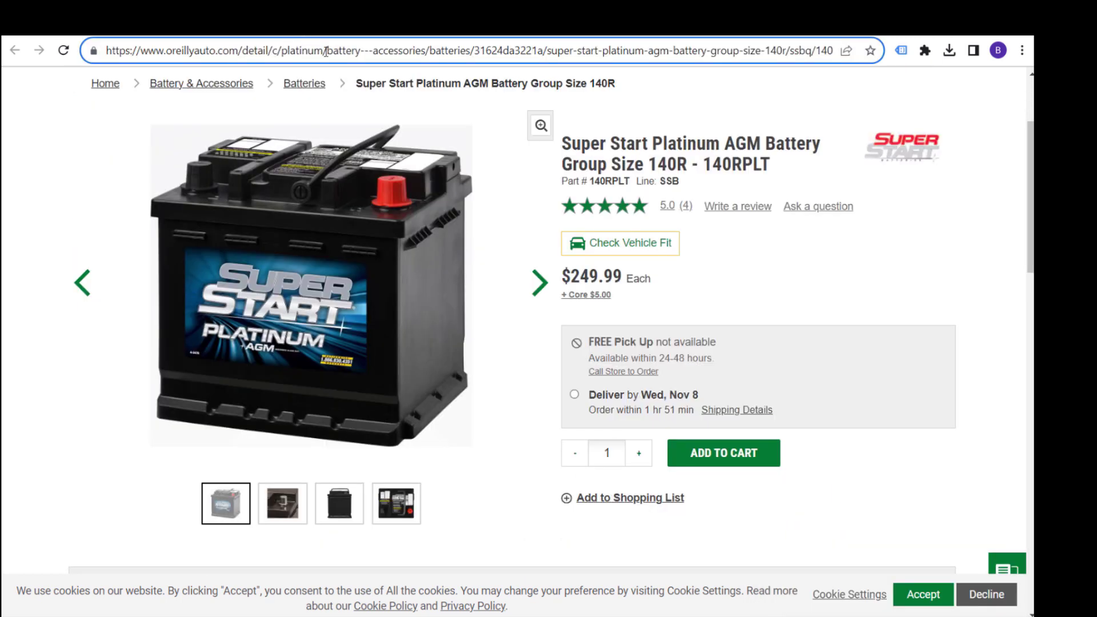
drag(330, 53, 413, 52)
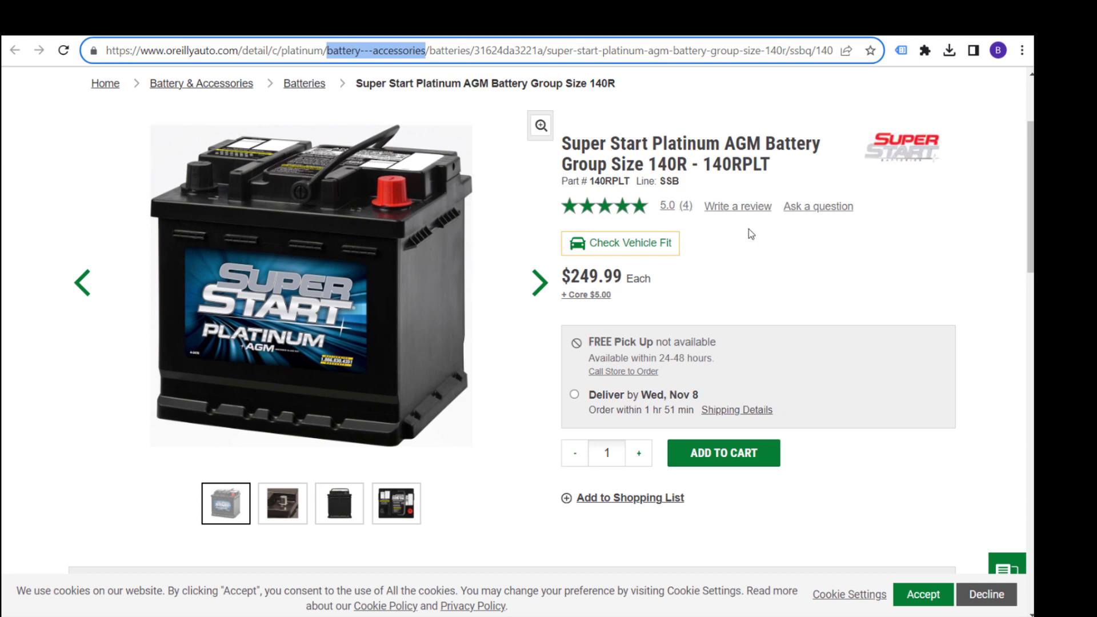
key(alt+Left)
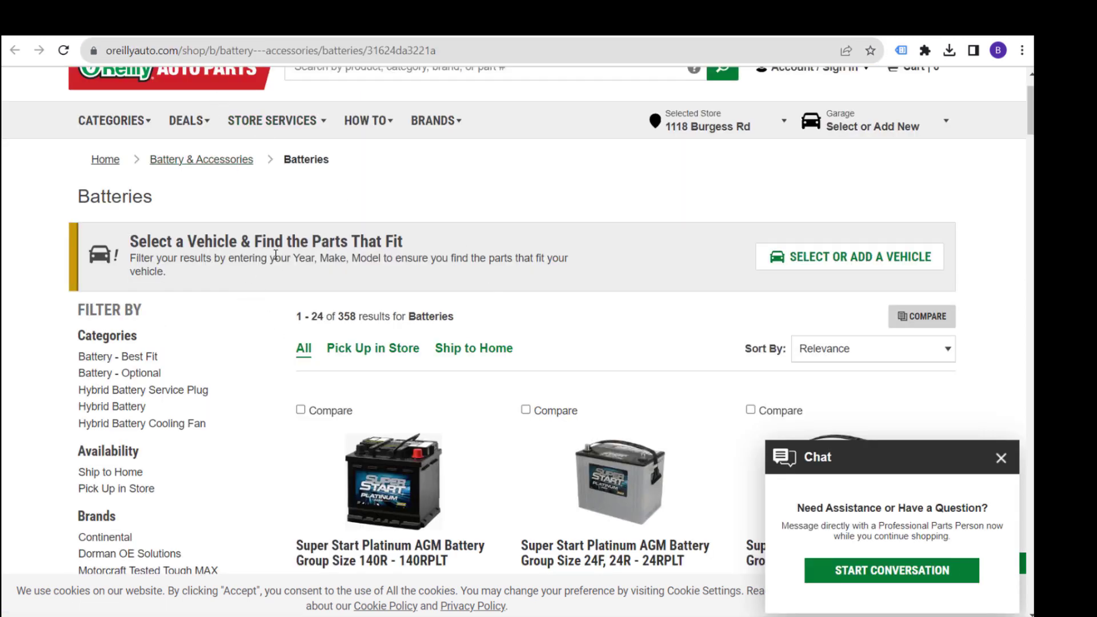
Check the Detailing and Brakes category pages, examining the shop/b/brakes part of the URL and the featured brake subcategories.
key(alt+Left)
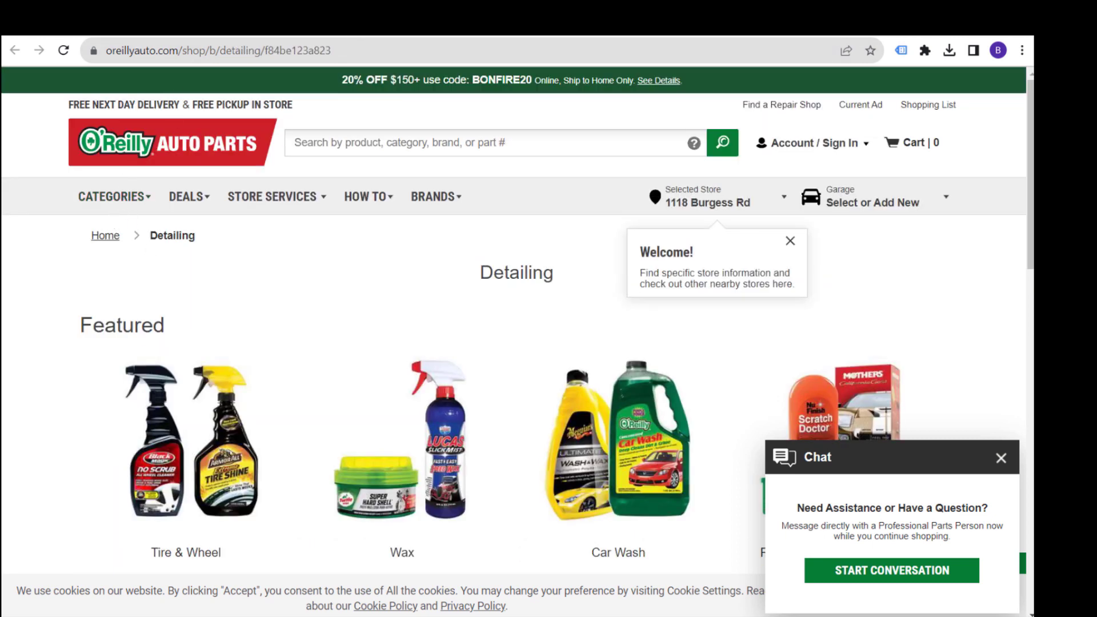
key(alt+Left)
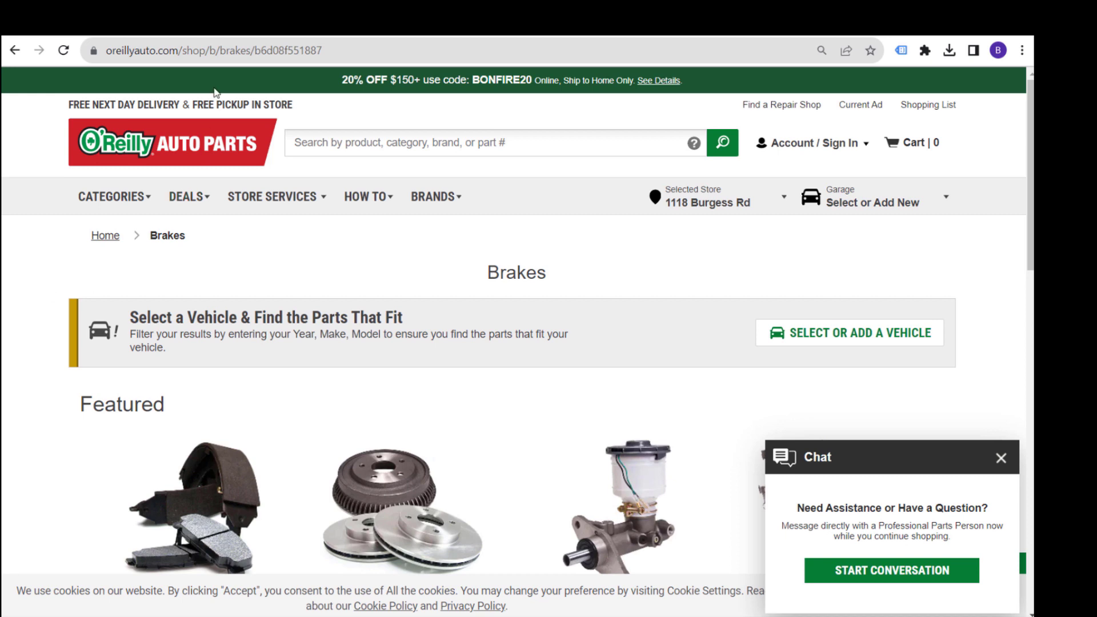
drag(184, 51, 252, 51)
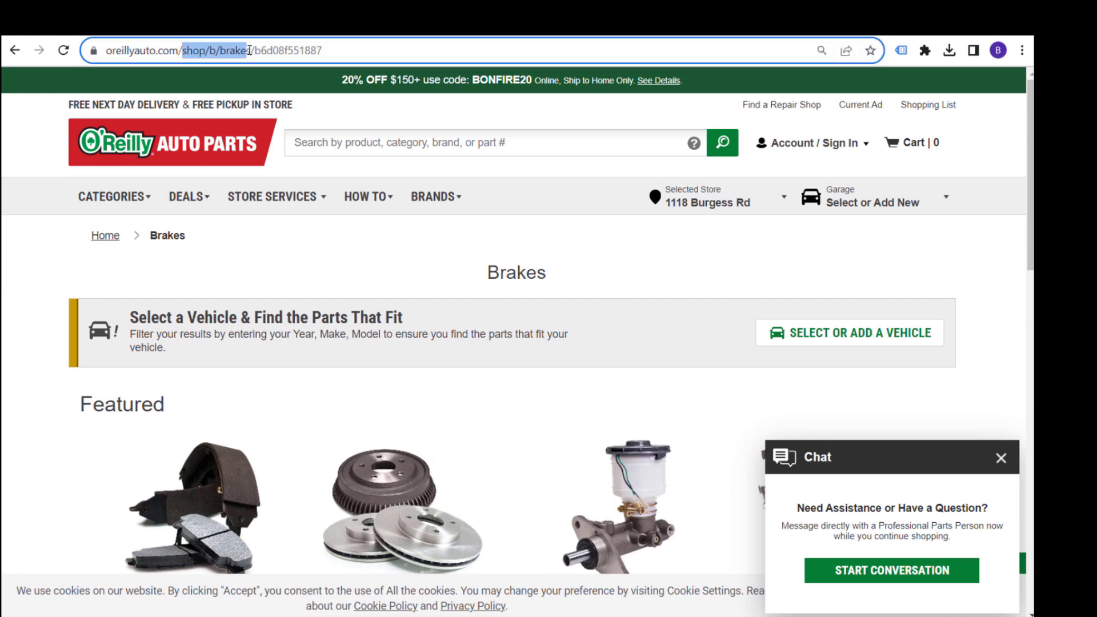
click(43, 338)
scroll(43, 338, down, 2)
scroll(43, 338, down, 15)
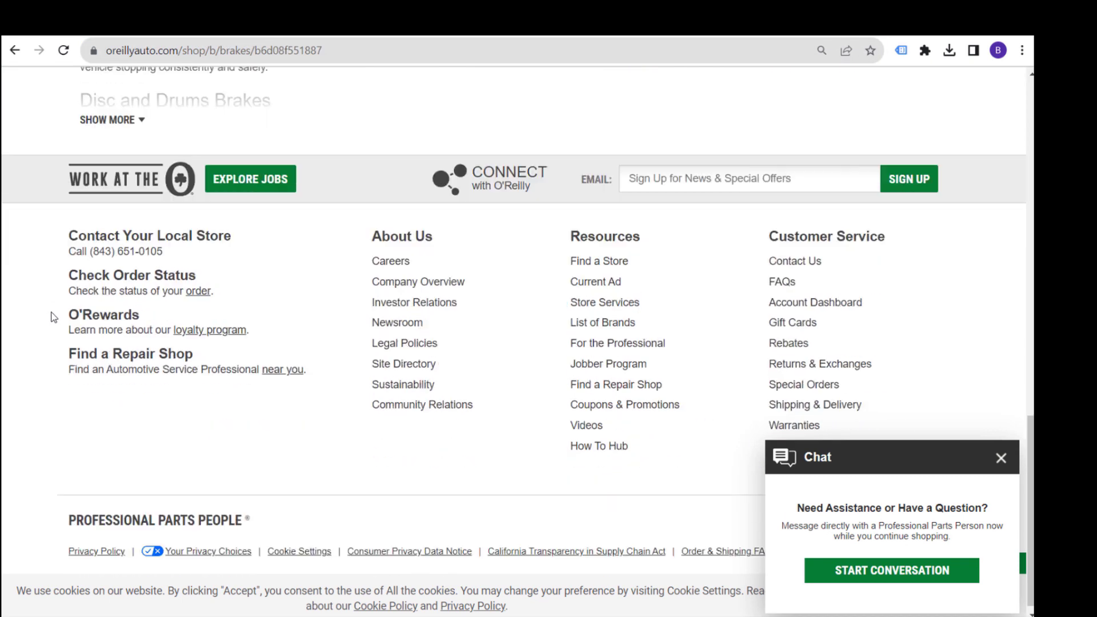
scroll(47, 315, up, 10)
scroll(63, 307, up, 1)
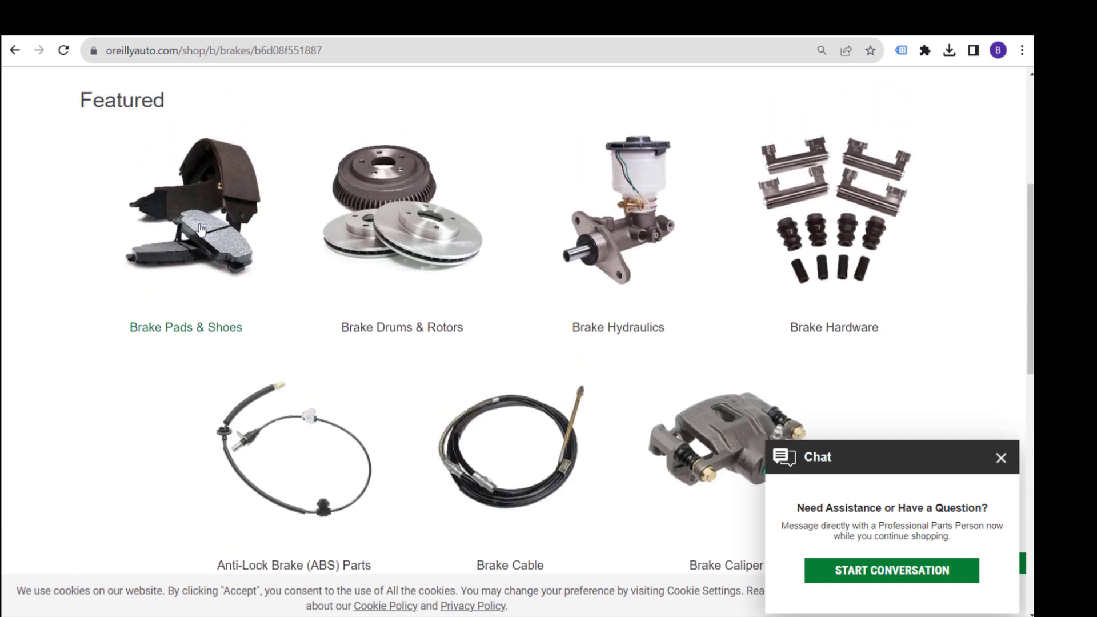
Open the Brake Pads & Shoes subcategory and its BrakeBest Select Ceramic Front Brake Pads SC1001 product in separate tabs.
right_click(217, 224)
key(Escape)
key(Return)
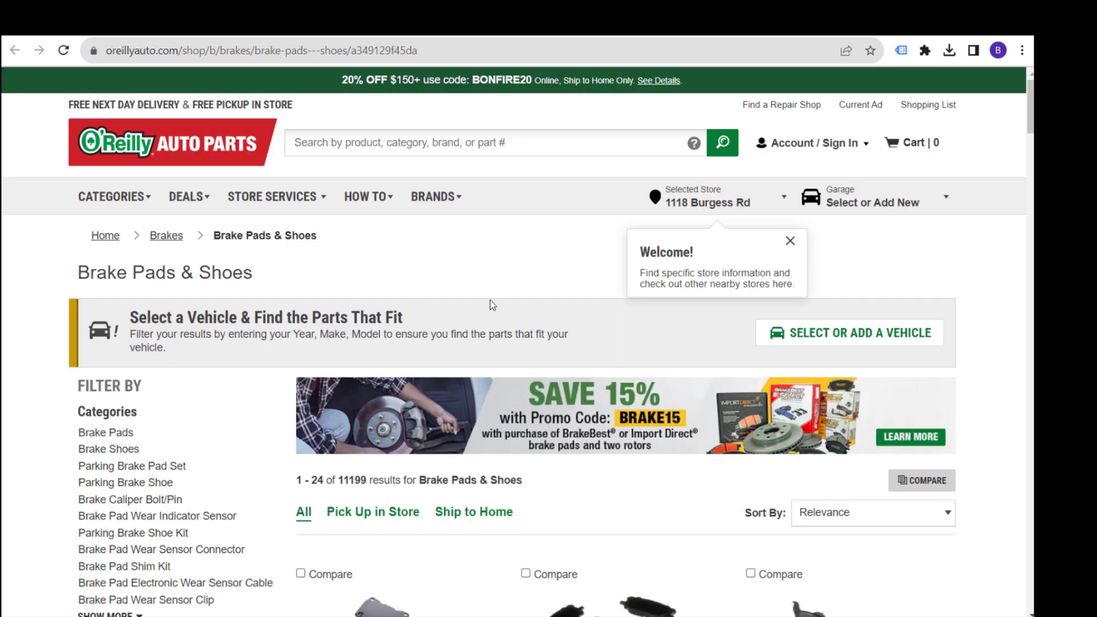
scroll(490, 299, down, 3)
right_click(371, 464)
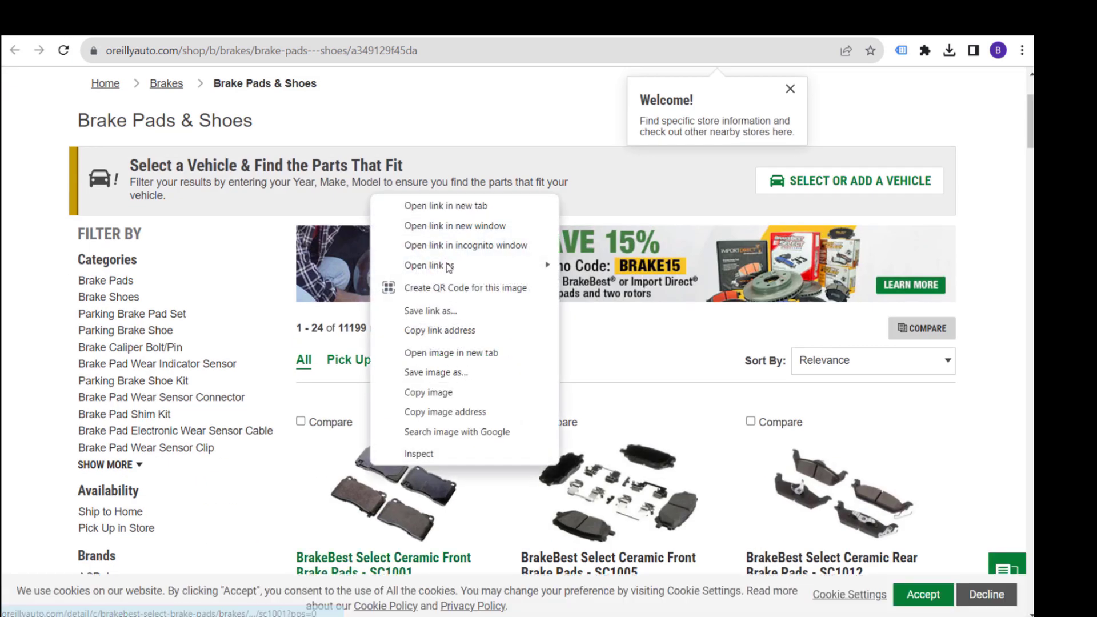
click(463, 204)
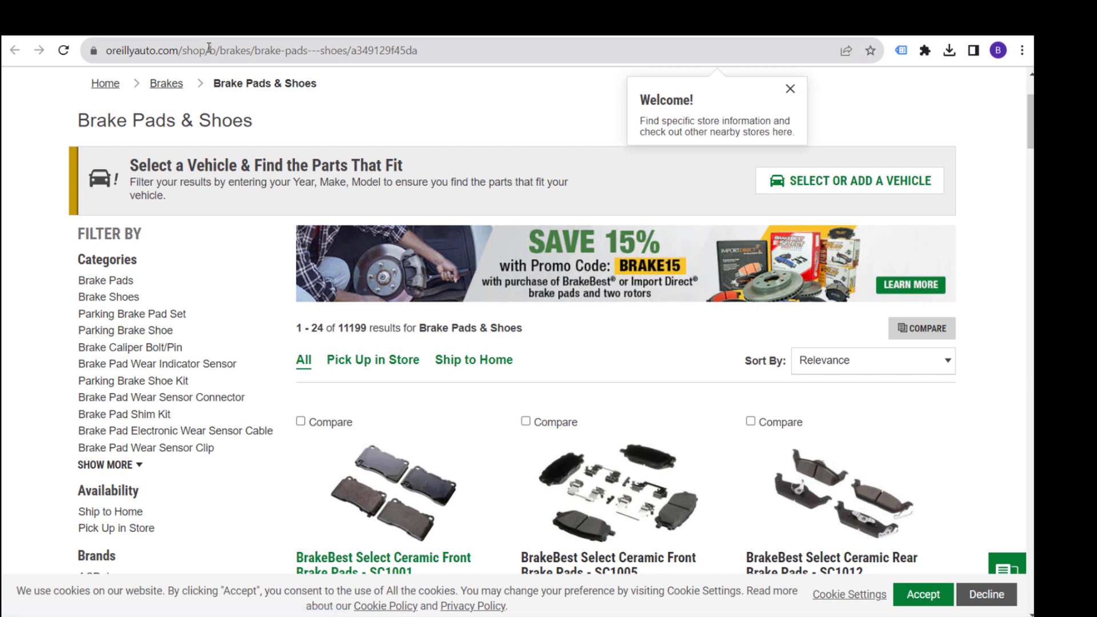
click(249, 37)
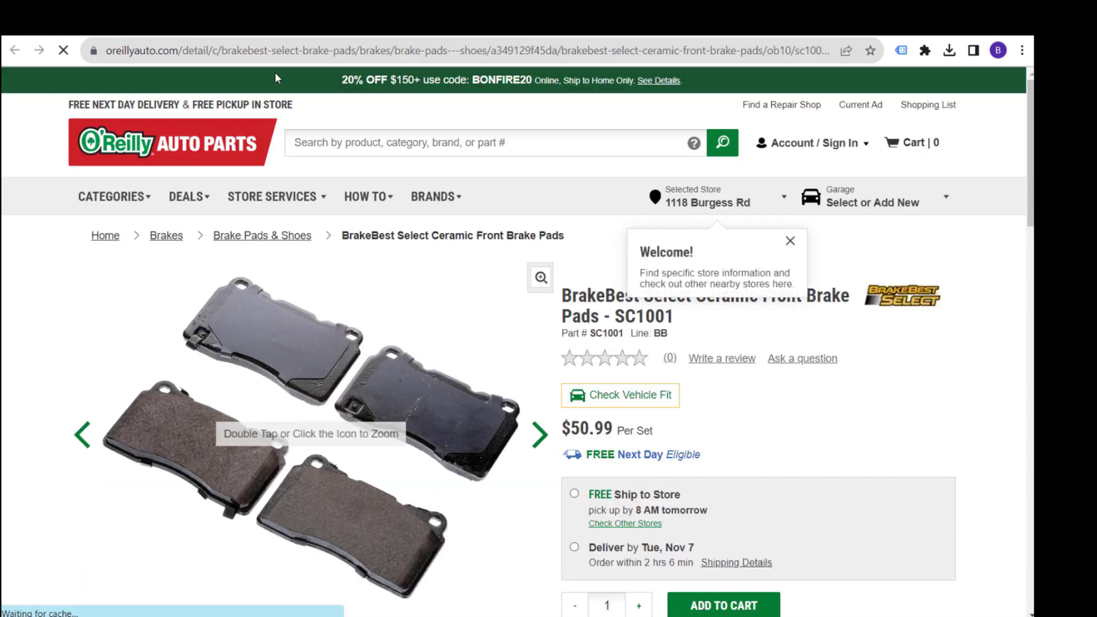
Compare the shop/b path in the category page URLs with the detail/c path in the 140R battery's product URL.
click(226, 36)
click(202, 34)
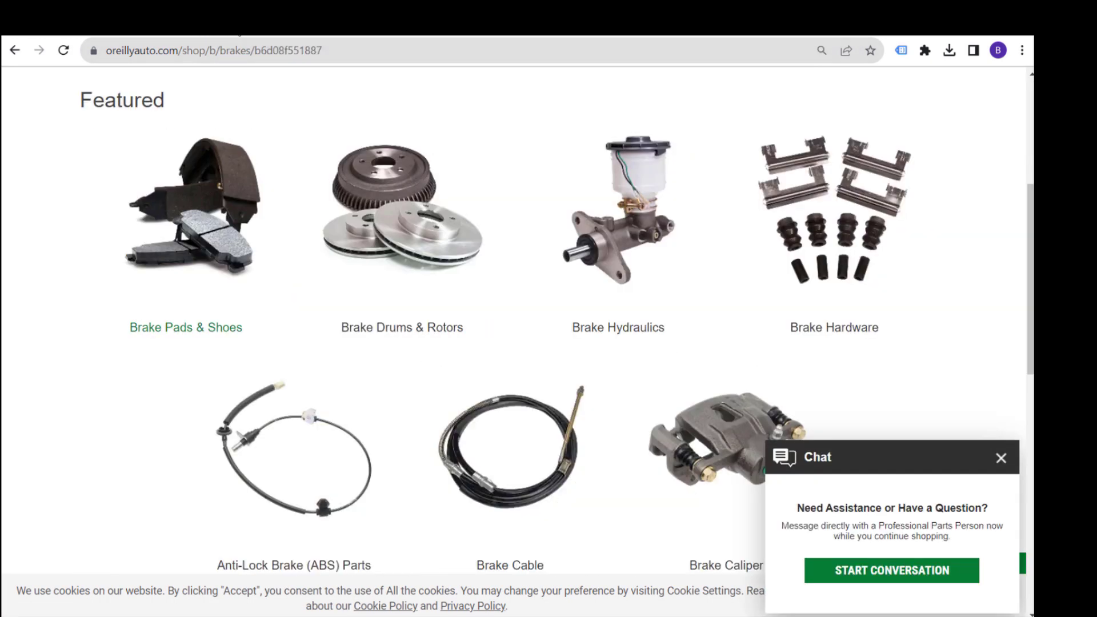
click(240, 35)
click(313, 35)
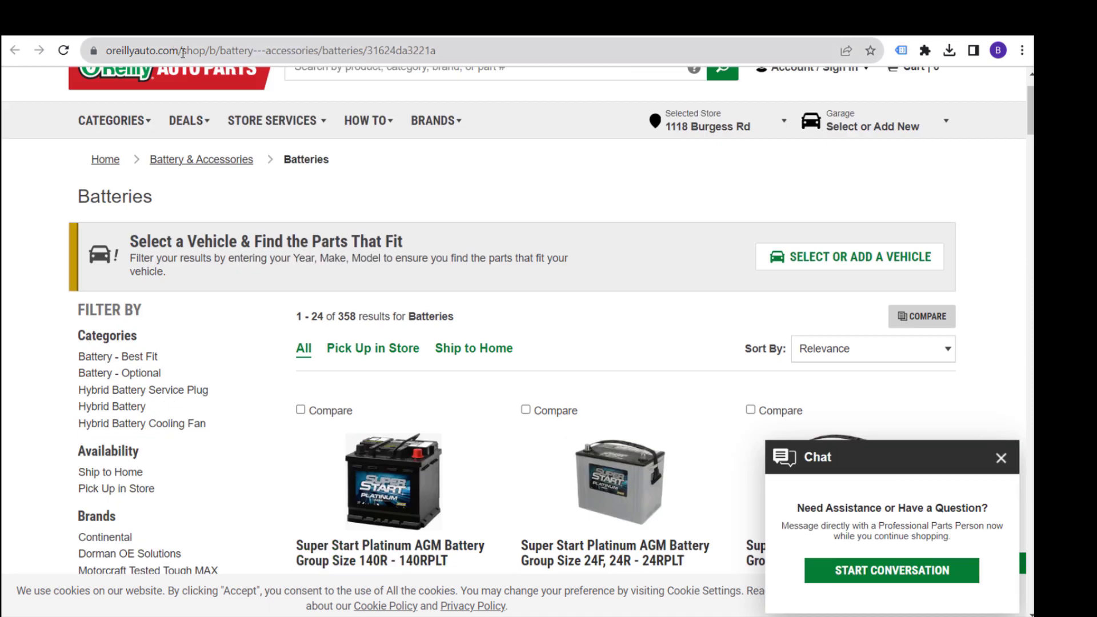
drag(183, 53, 253, 53)
click(275, 53)
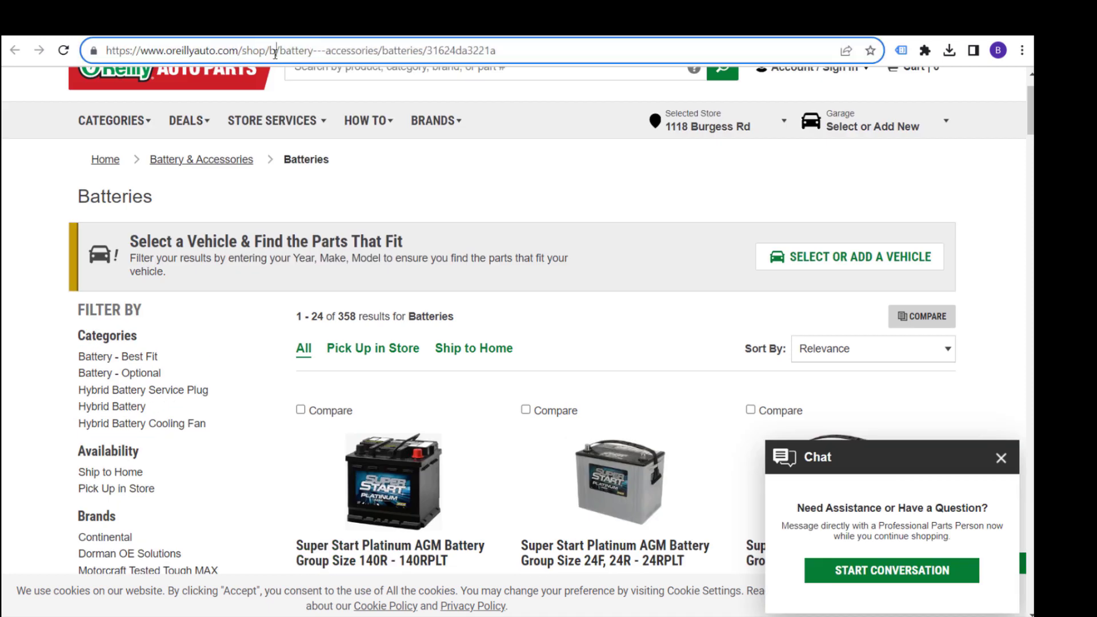
click(377, 38)
click(318, 52)
drag(242, 51, 285, 52)
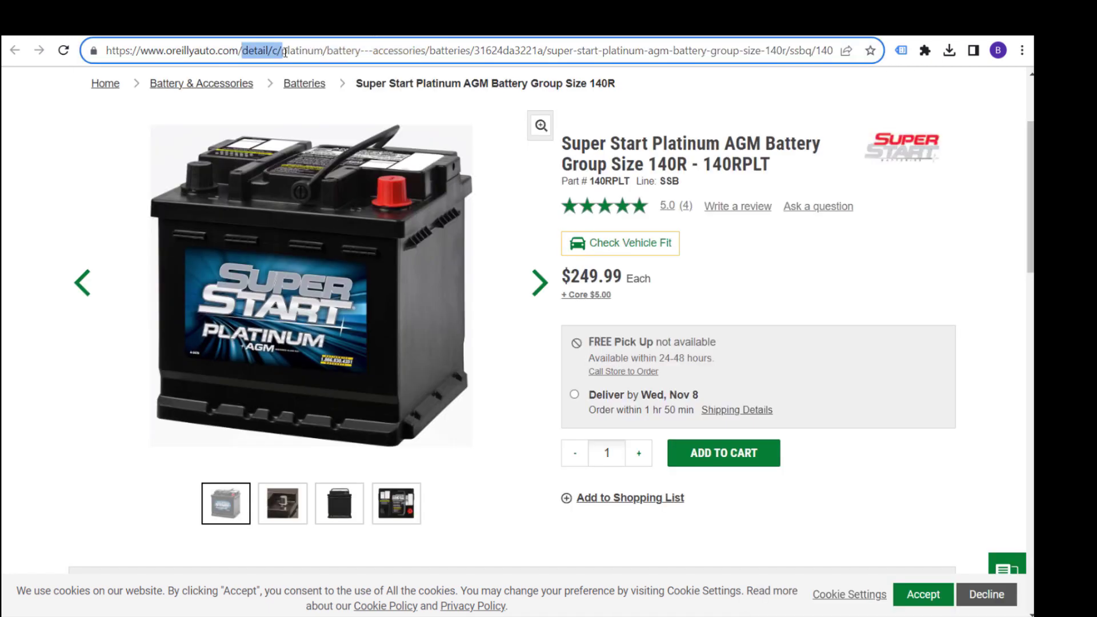
Return to the Detailing category page and open its Tire & Wheel subcategory in a new tab.
click(374, 38)
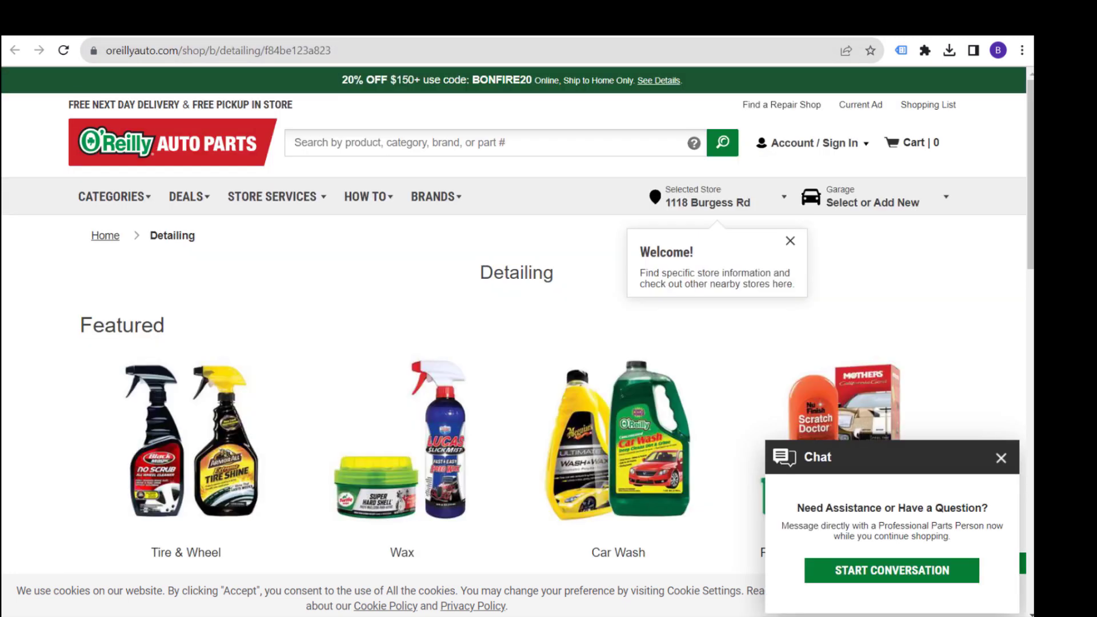
click(394, 38)
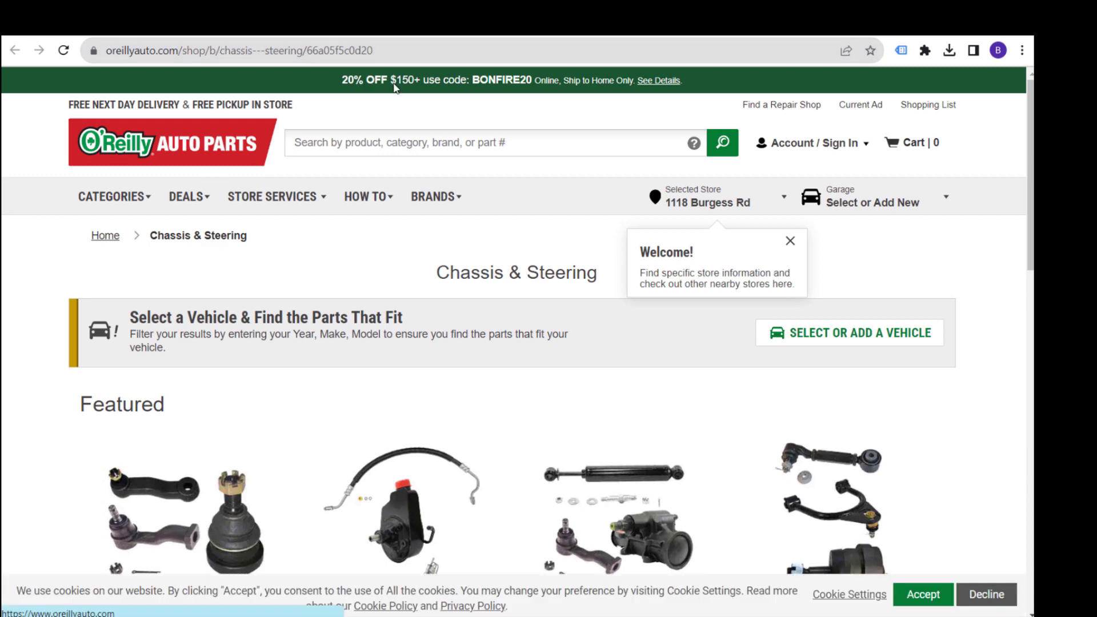
click(398, 36)
scroll(136, 284, down, 2)
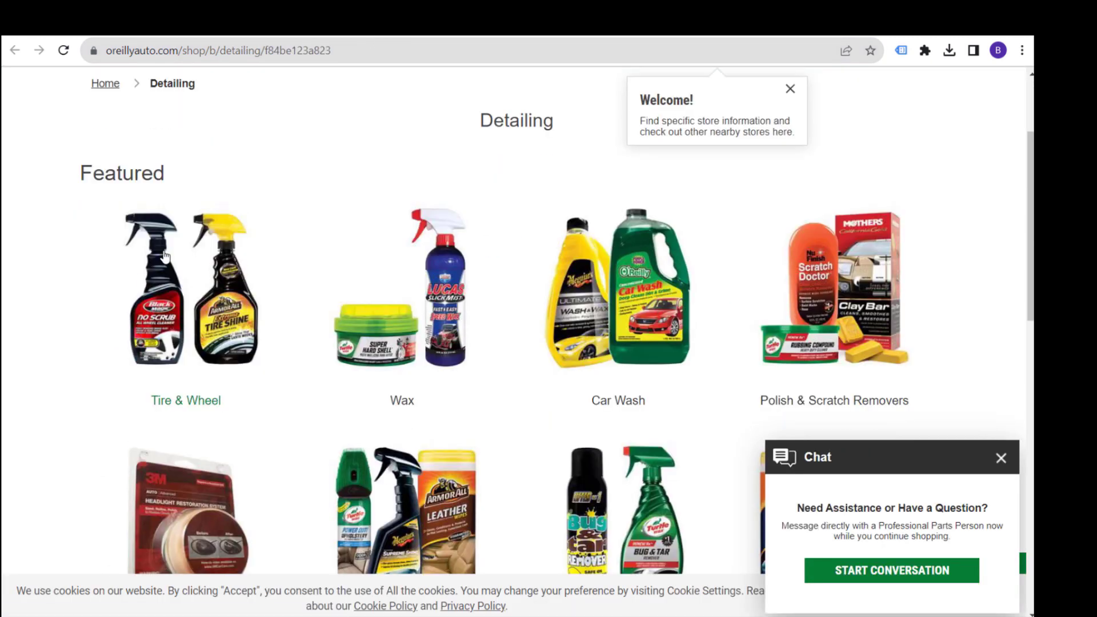
right_click(184, 248)
click(240, 257)
key(ctrl+Tab)
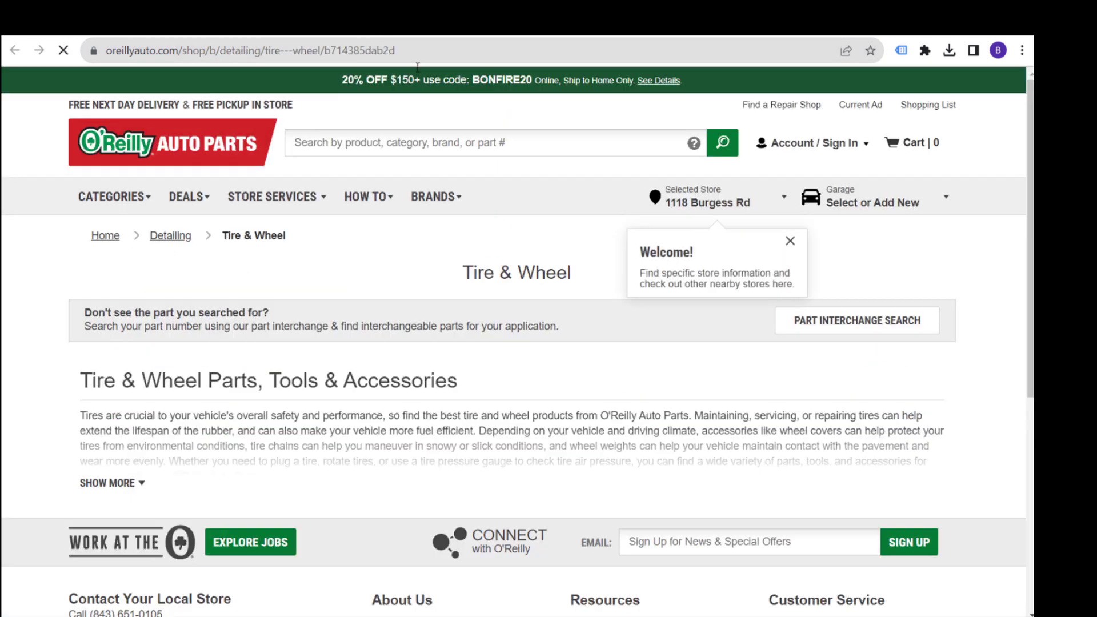
Examine the Tire & Wheel page URL, then view its Wheel Cleaner subcategory and the Purple Power Aluminum Brightener 4120P product page in a new tab.
drag(183, 50, 259, 68)
scroll(284, 316, down, 5)
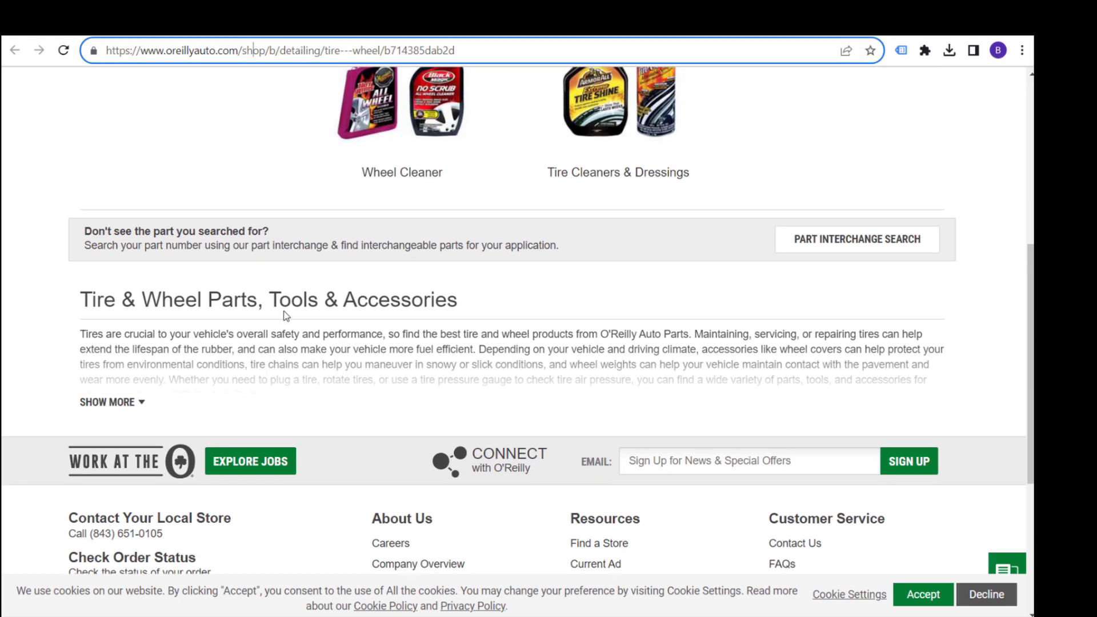
click(390, 132)
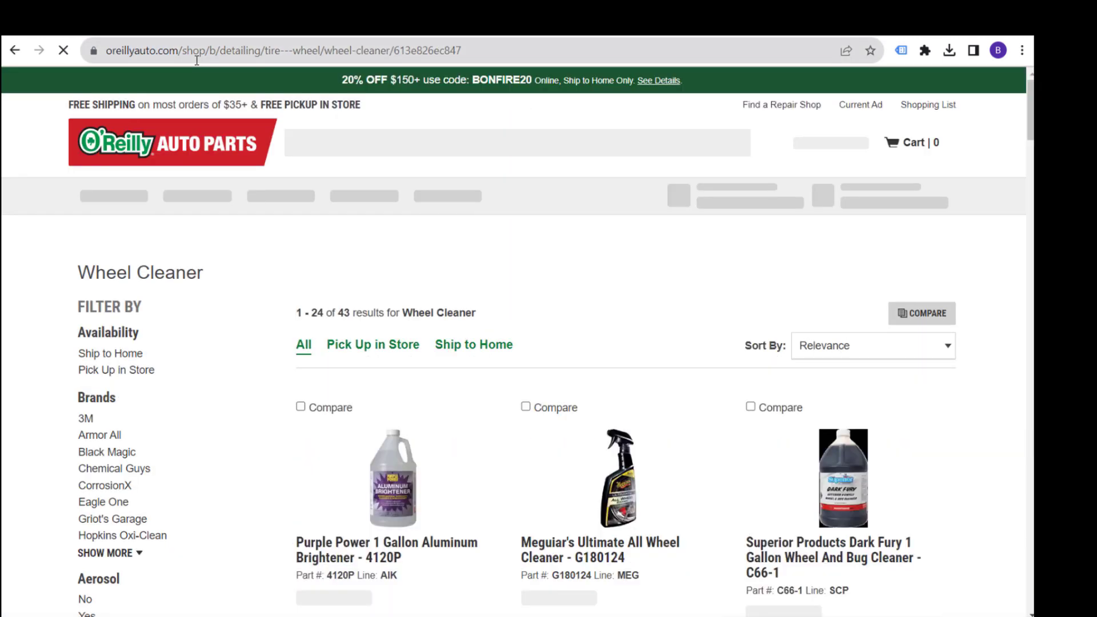
right_click(403, 468)
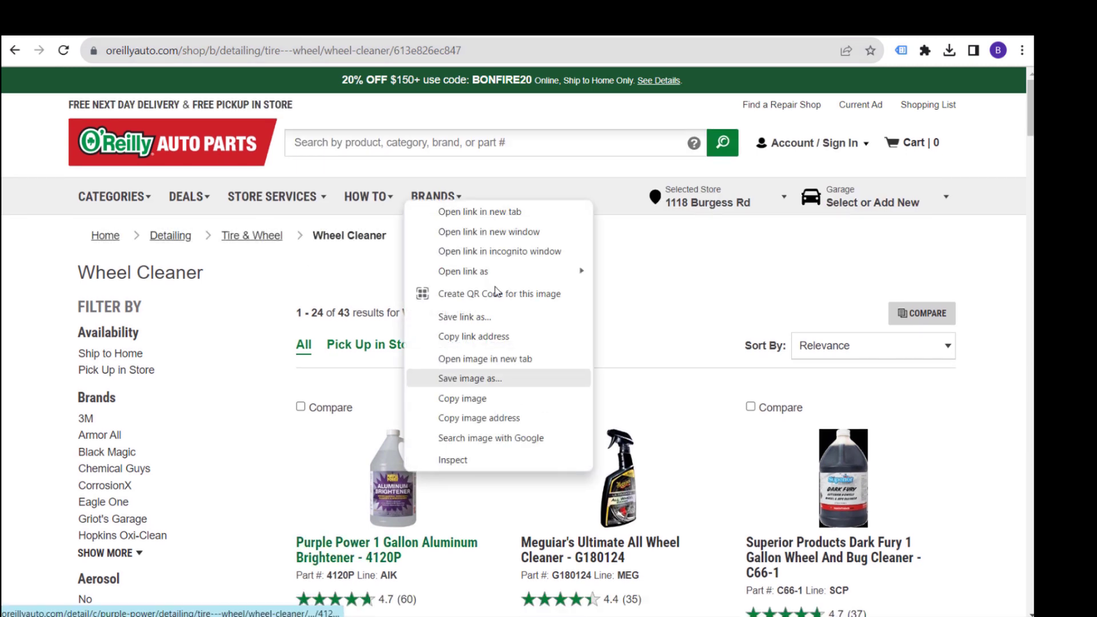
click(505, 210)
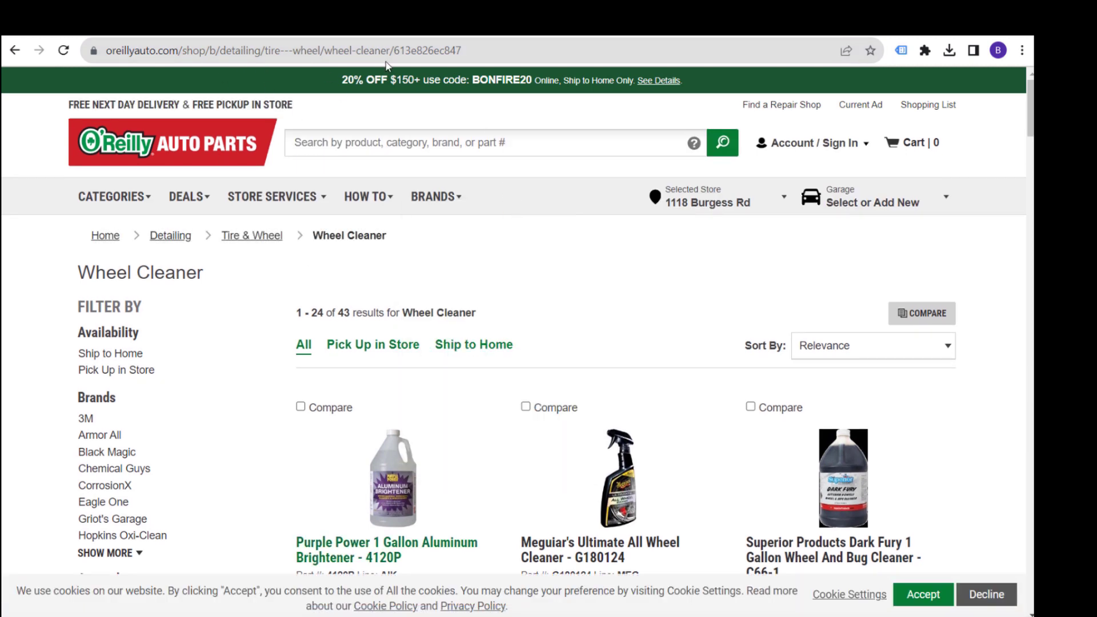
key(ctrl+Tab)
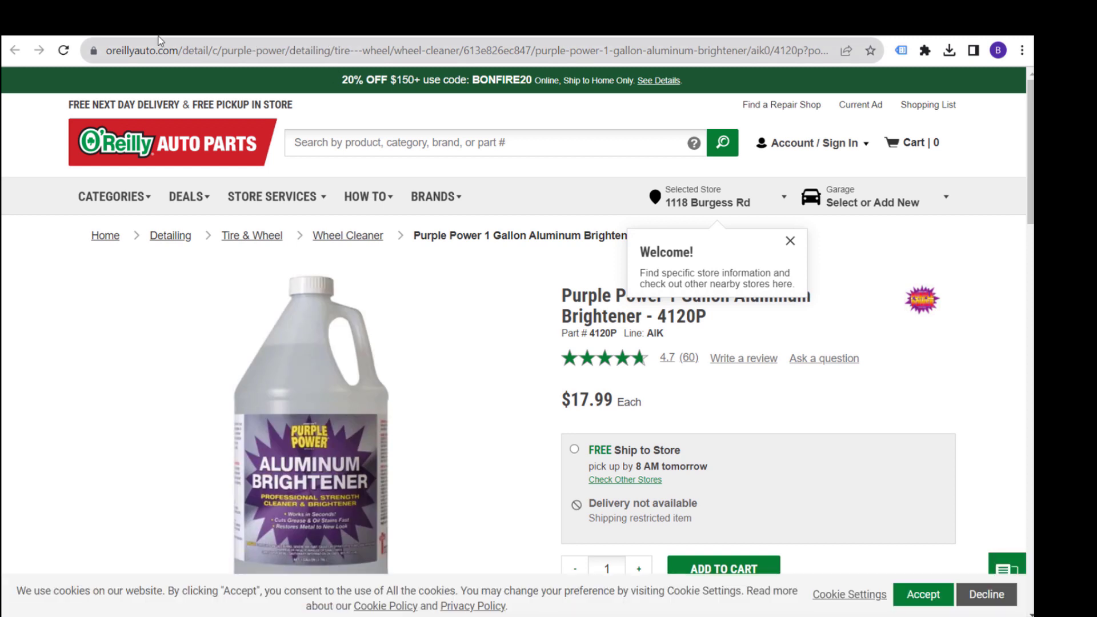
Review the Brakes category page, examining the shop/b/brakes part of its URL, the featured subcategories and the expanded description text.
click(17, 36)
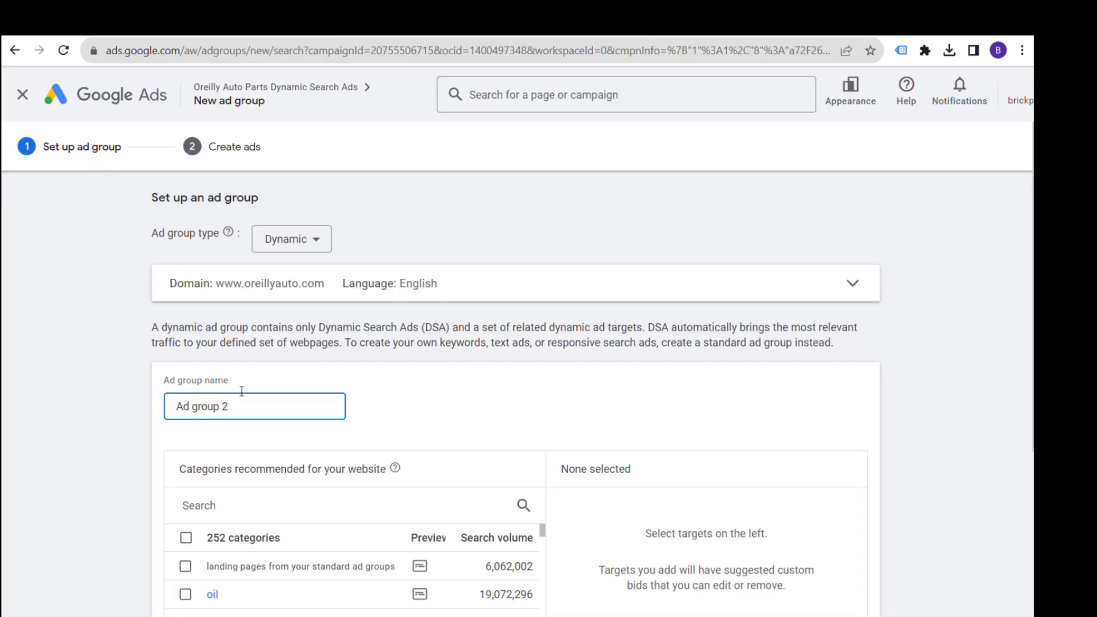
click(180, 35)
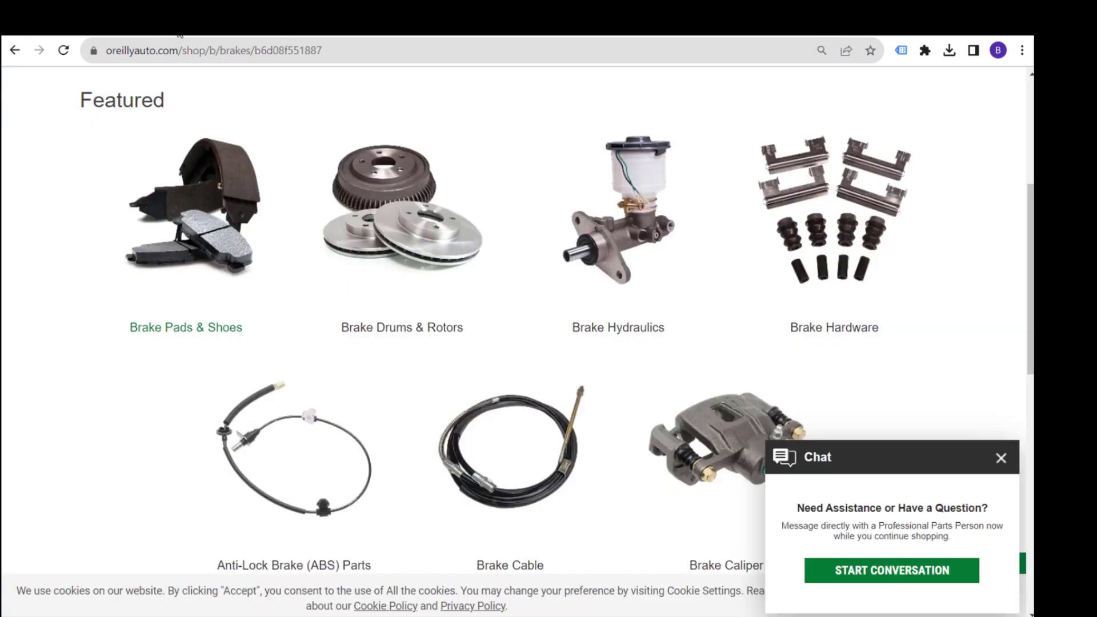
scroll(231, 160, up, 4)
drag(189, 54, 250, 54)
scroll(453, 311, down, 10)
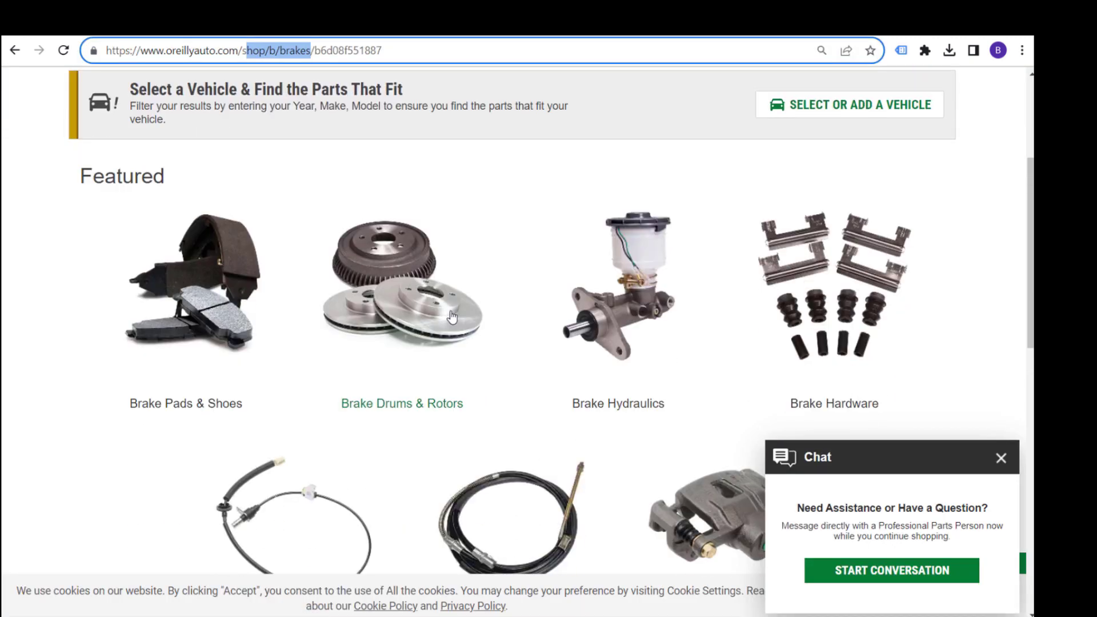
scroll(474, 346, up, 5)
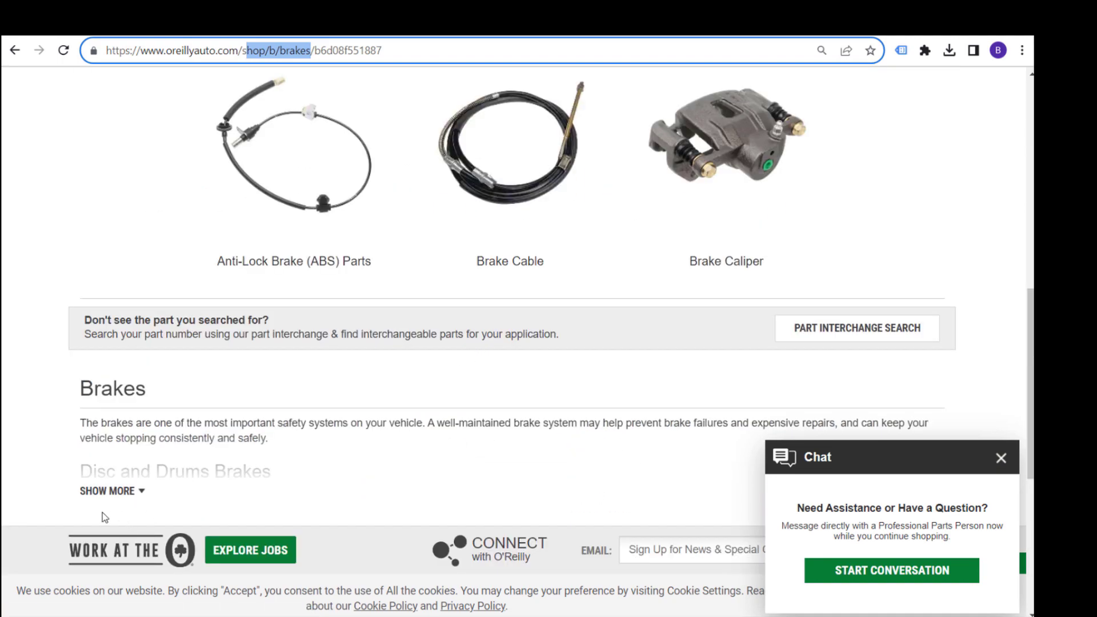
click(108, 491)
scroll(310, 409, down, 6)
scroll(318, 405, up, 9)
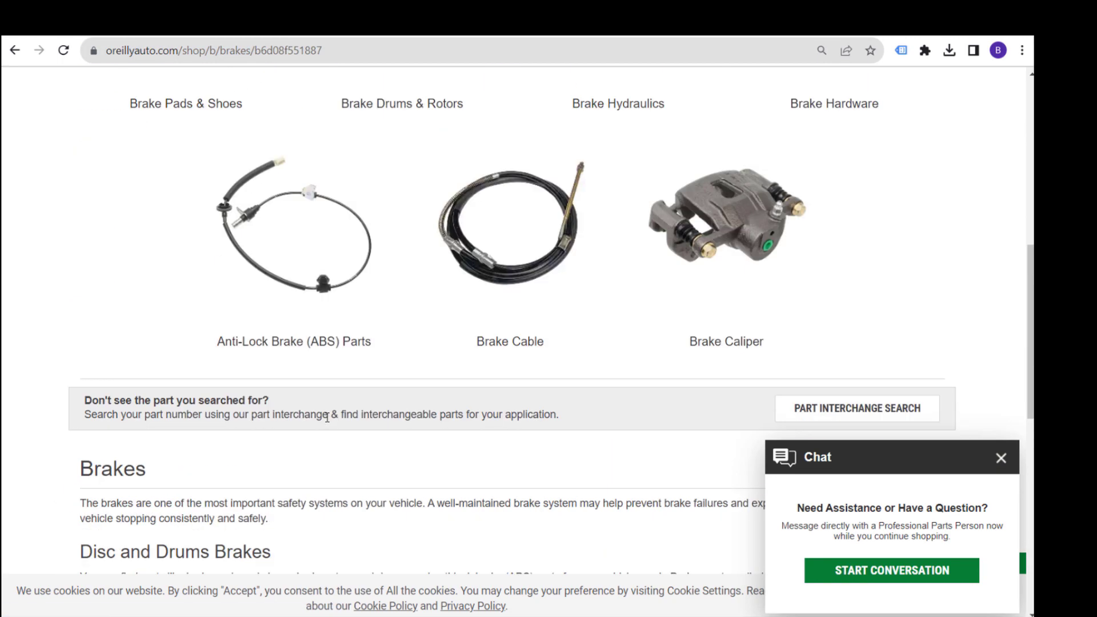
scroll(326, 418, up, 6)
Check the SC1001 brake pads product page and the shop/b/brakes/brake-pads part of the Brake Pads & Shoes page URL.
key(alt+Left)
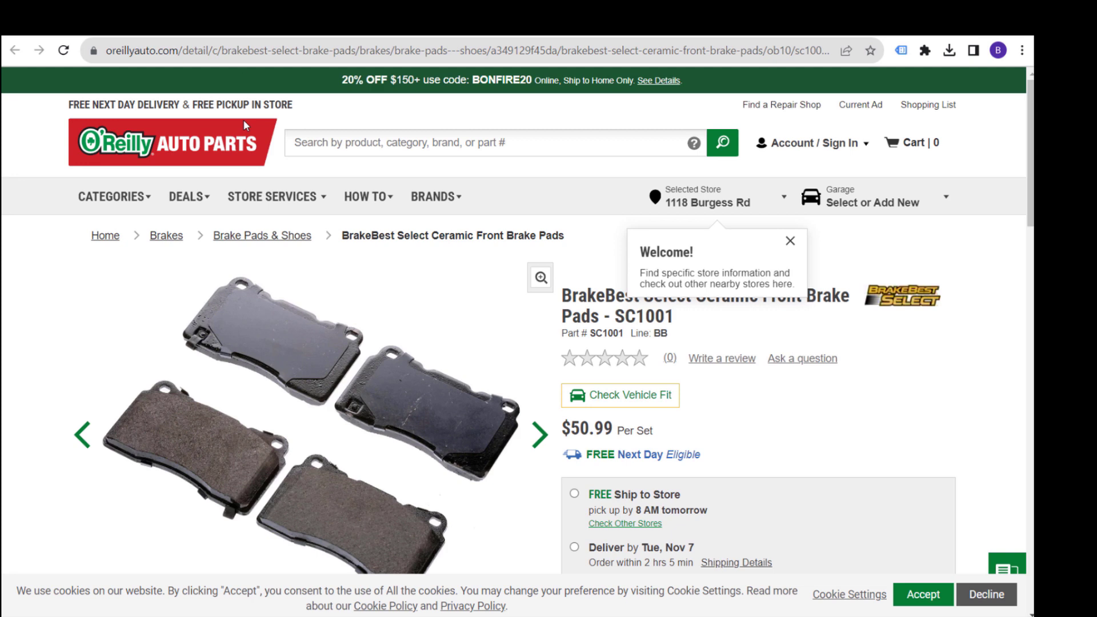
key(alt+Left)
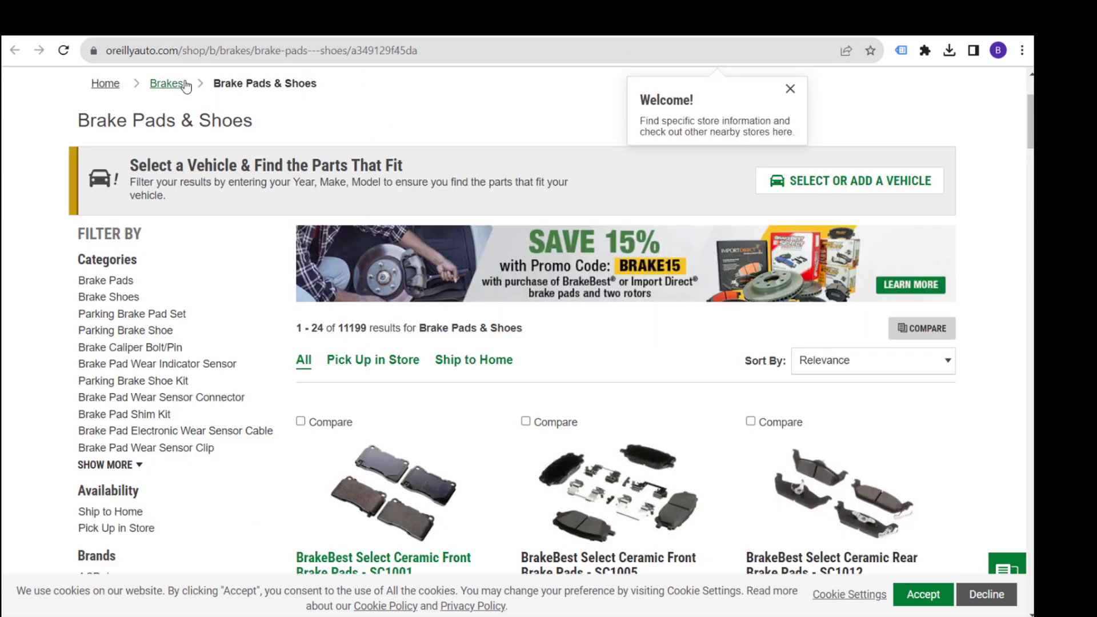
drag(181, 52, 308, 51)
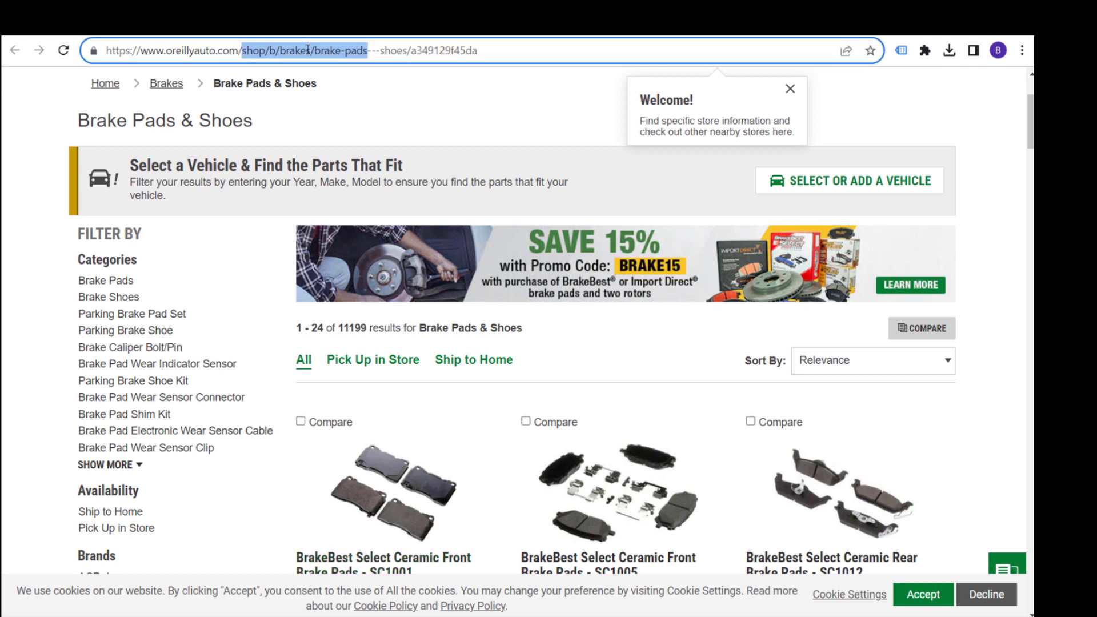
Return to the Google Ads setup and name the new dynamic ad group "Brake Pads Category Page".
click(38, 35)
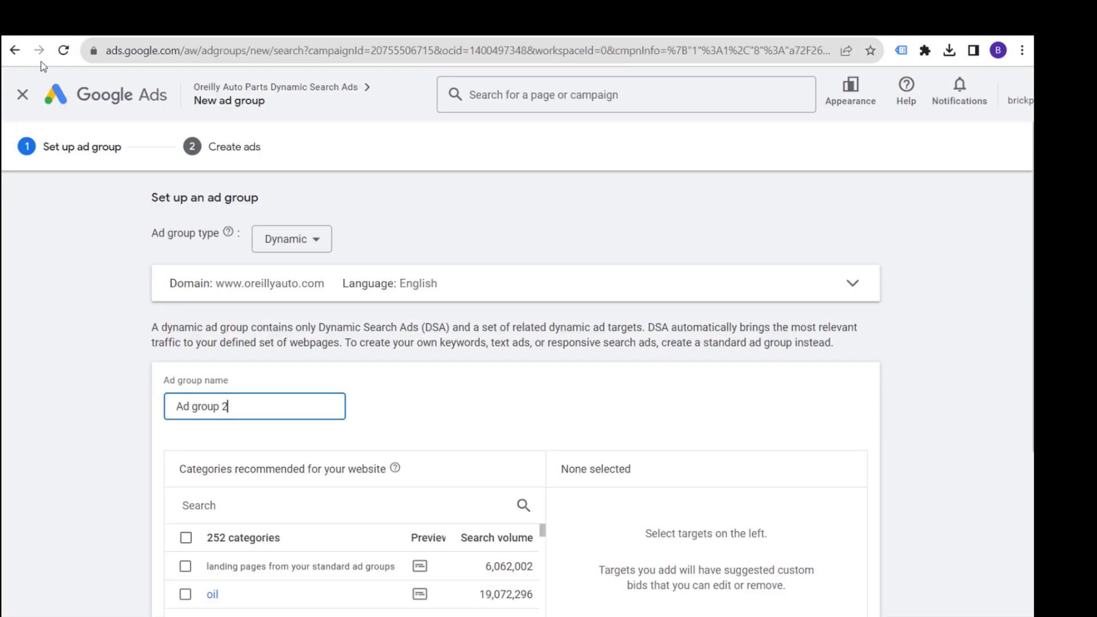
drag(237, 403, 113, 405)
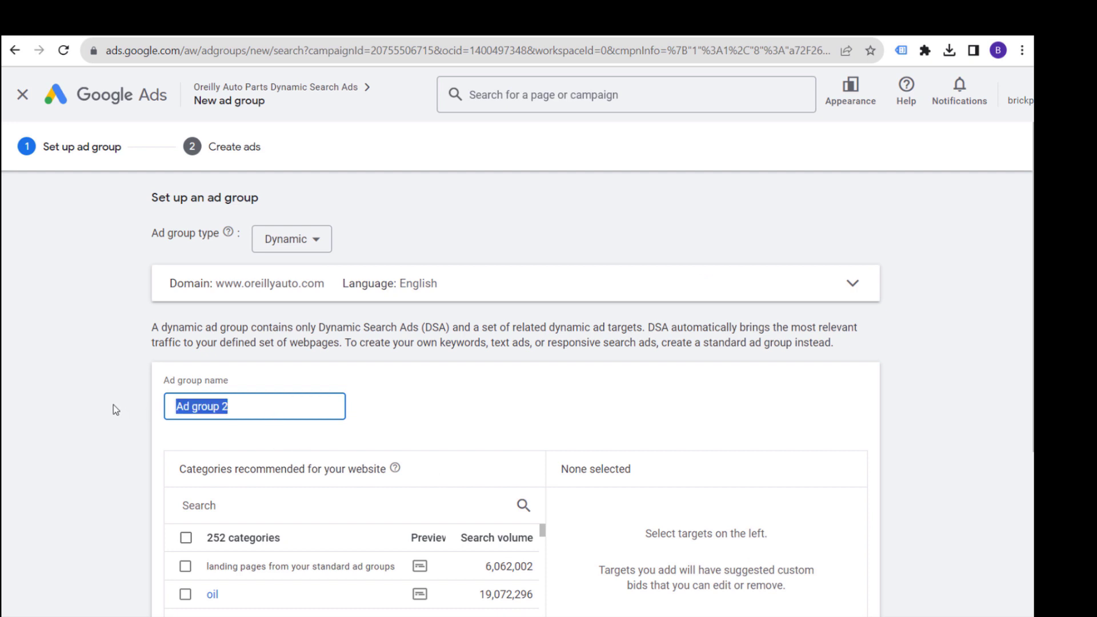
text(Brake Pads)
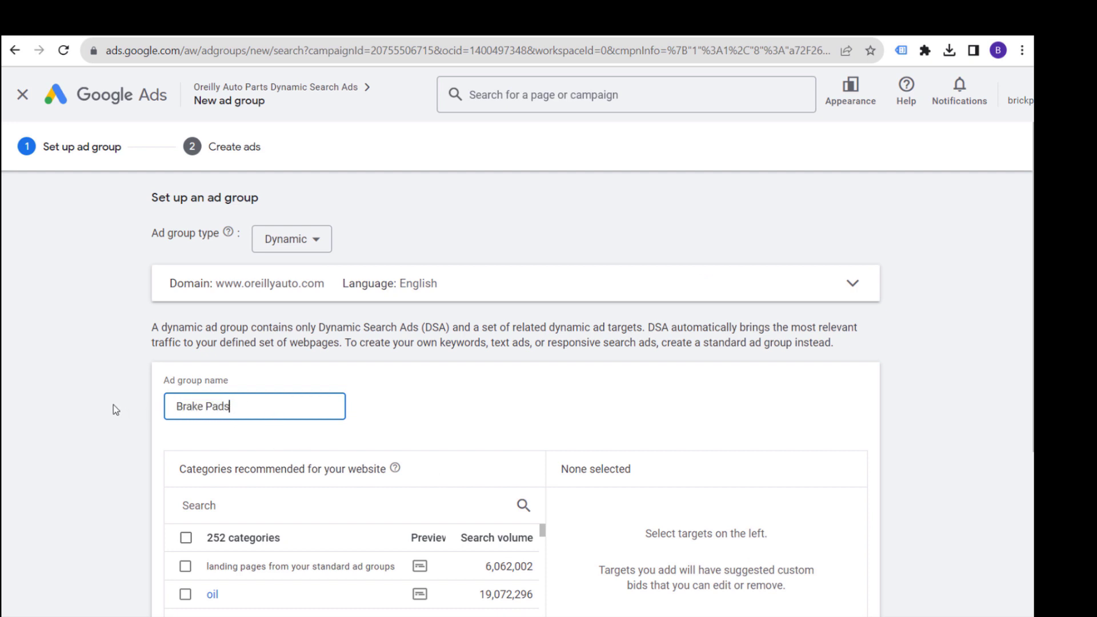
text( Category Page)
click(715, 379)
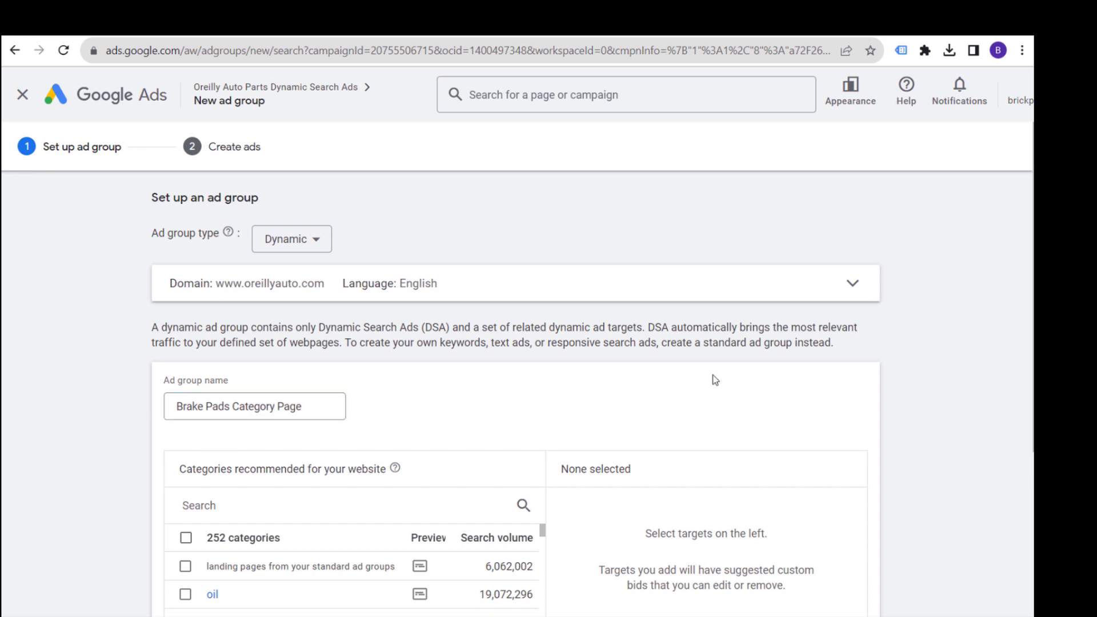
Sort the recommended website categories by search volume and find the brake pads category.
scroll(461, 435, down, 1)
scroll(146, 436, down, 2)
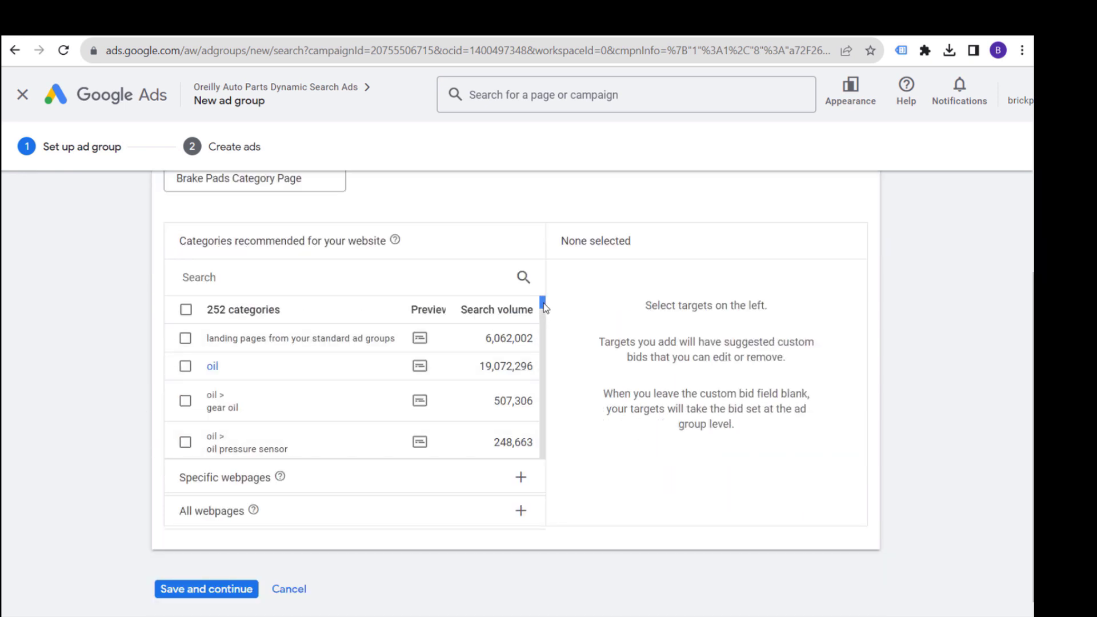
mouse_move(542, 303)
mouse_down()
mouse_move(547, 445)
mouse_move(551, 280)
mouse_move(530, 309)
mouse_up()
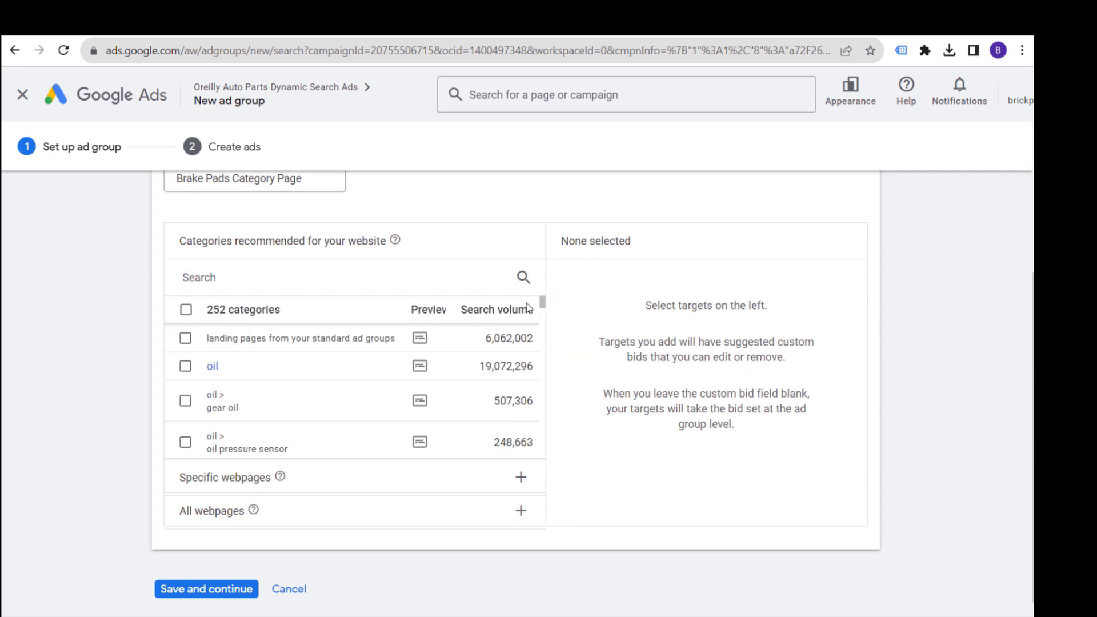
click(480, 311)
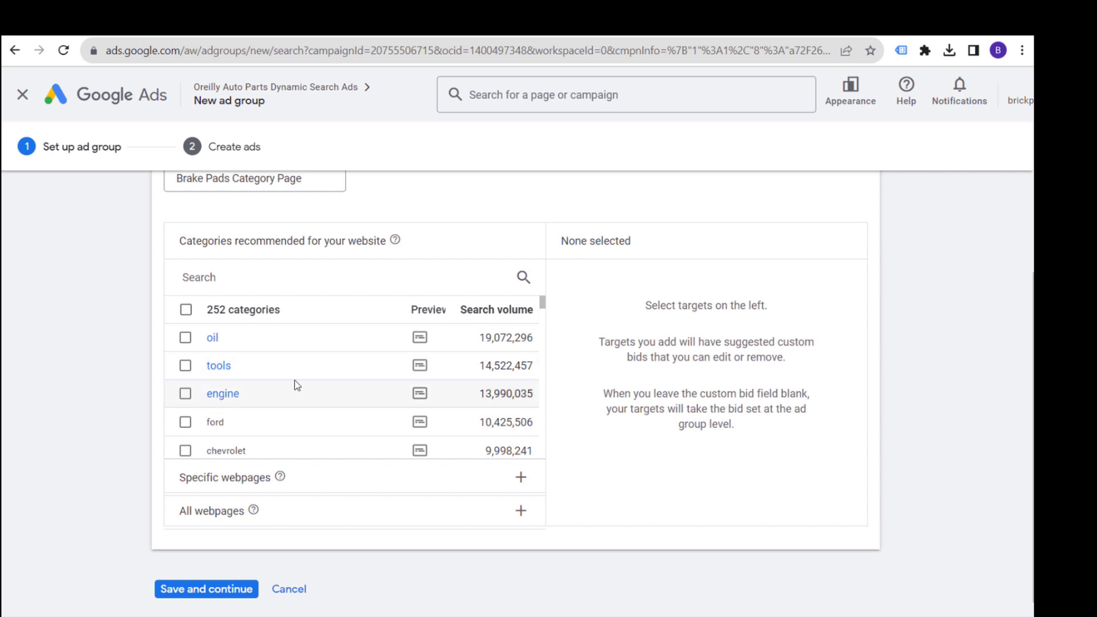
scroll(302, 386, down, 1)
scroll(309, 365, down, 2)
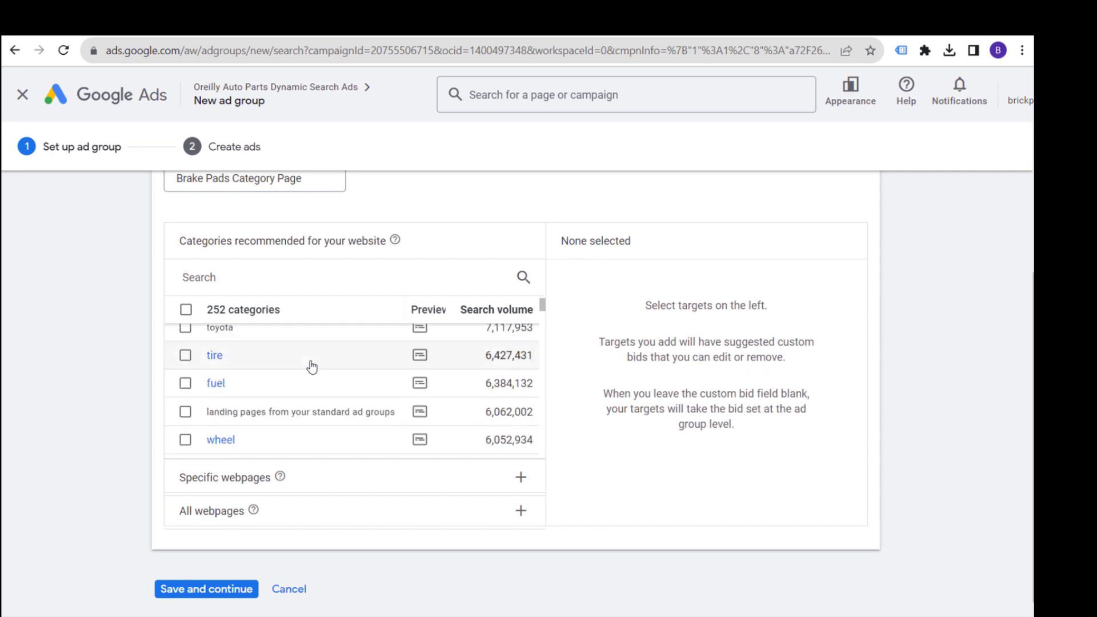
scroll(316, 380, down, 5)
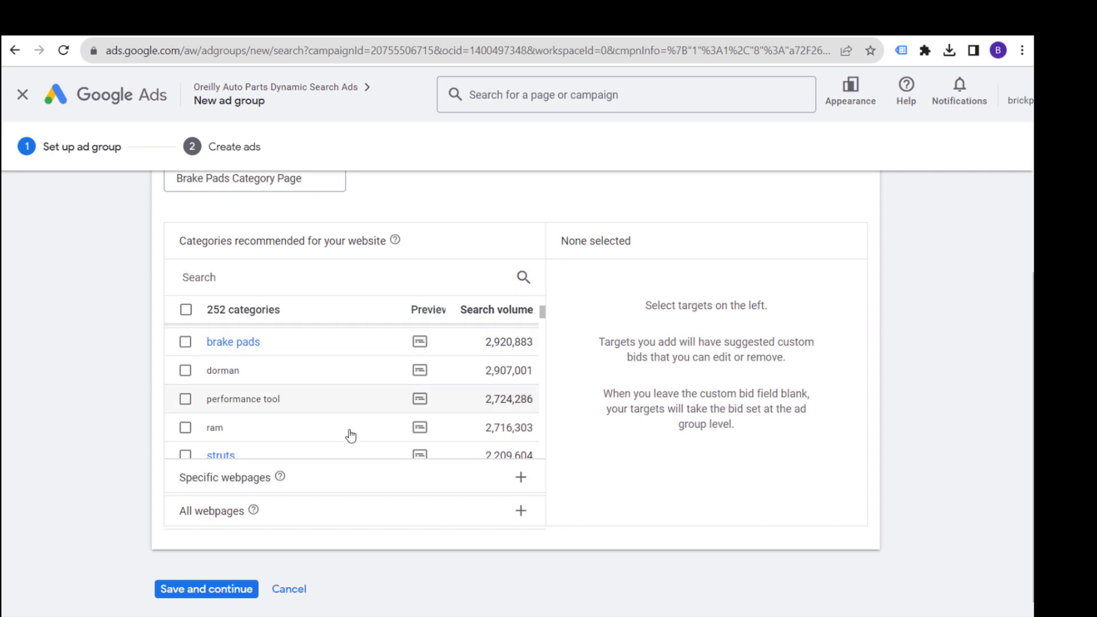
Preview the example ad for the brake pads category, examining its triggering search and landing page URL.
click(419, 341)
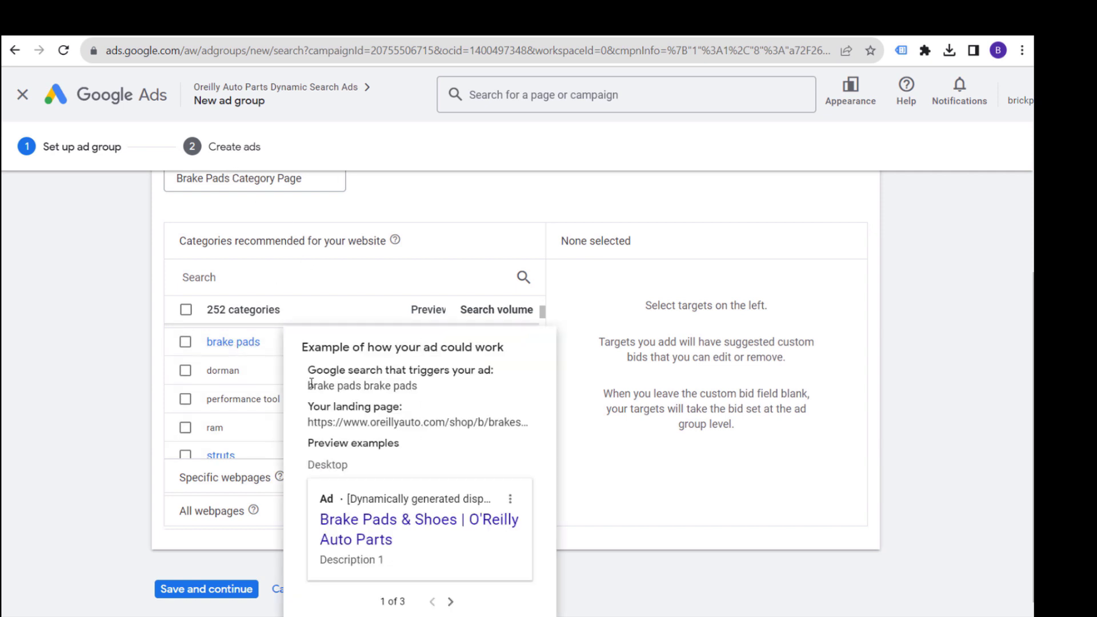
drag(311, 382, 399, 385)
click(438, 425)
drag(327, 424, 500, 417)
click(500, 416)
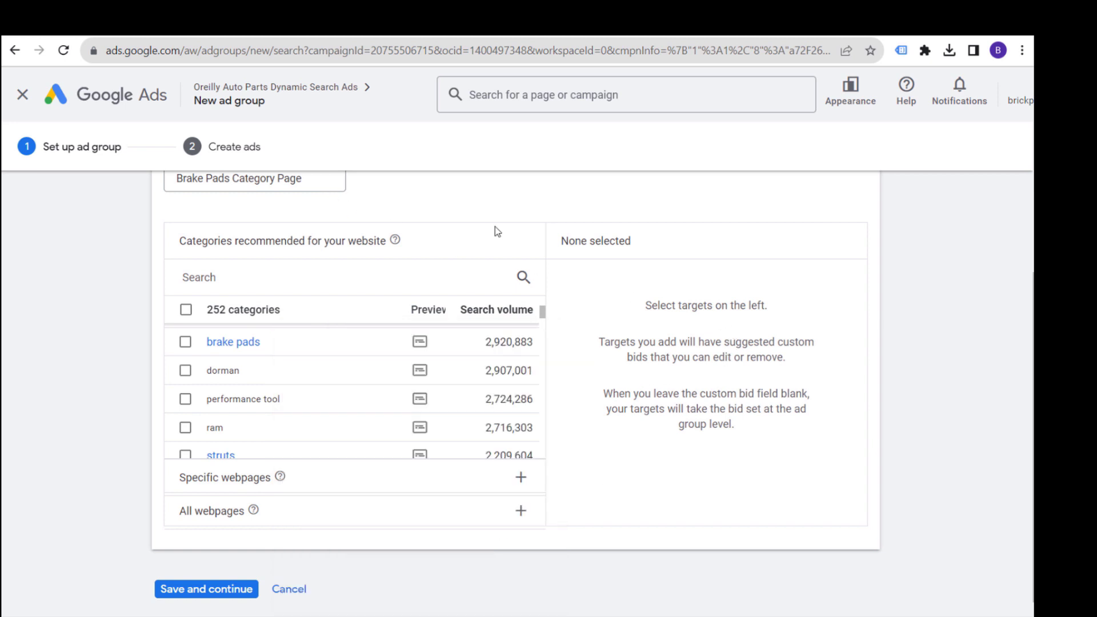
Choose rule-based targeting for specific webpages and copy shop/b/brakes/brake-pads from the Brake Pads & Shoes page URL.
click(400, 487)
click(362, 309)
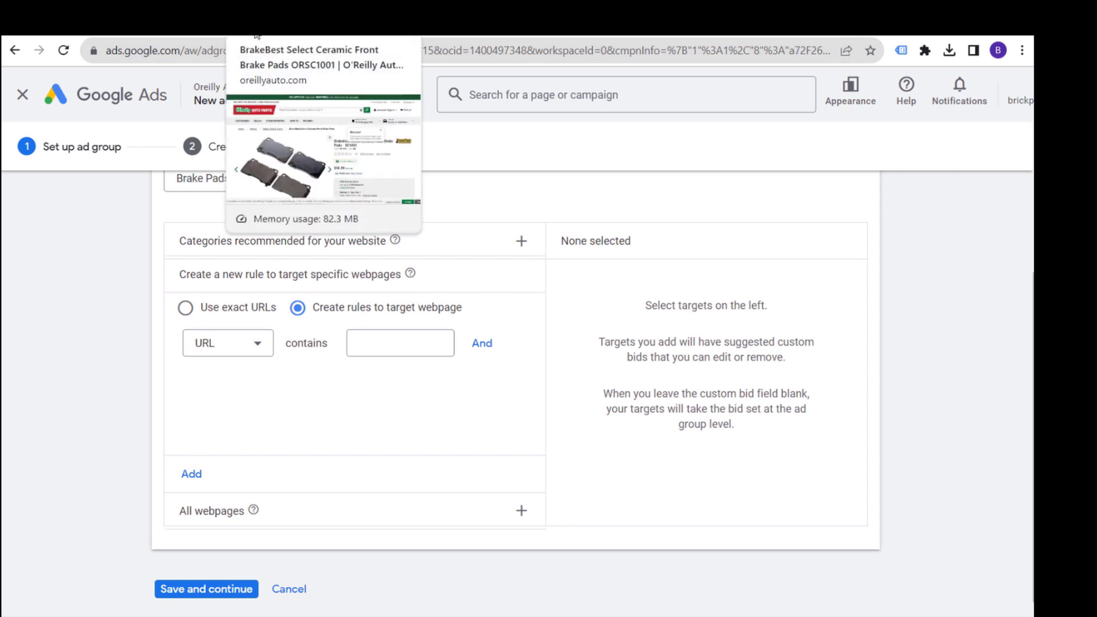
click(254, 35)
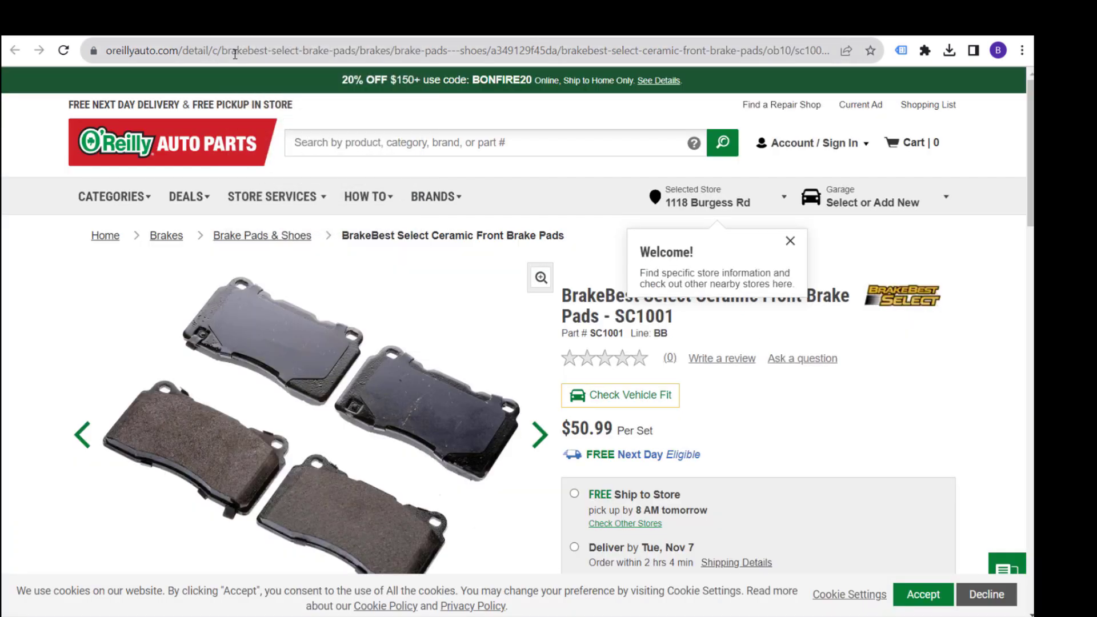
click(223, 32)
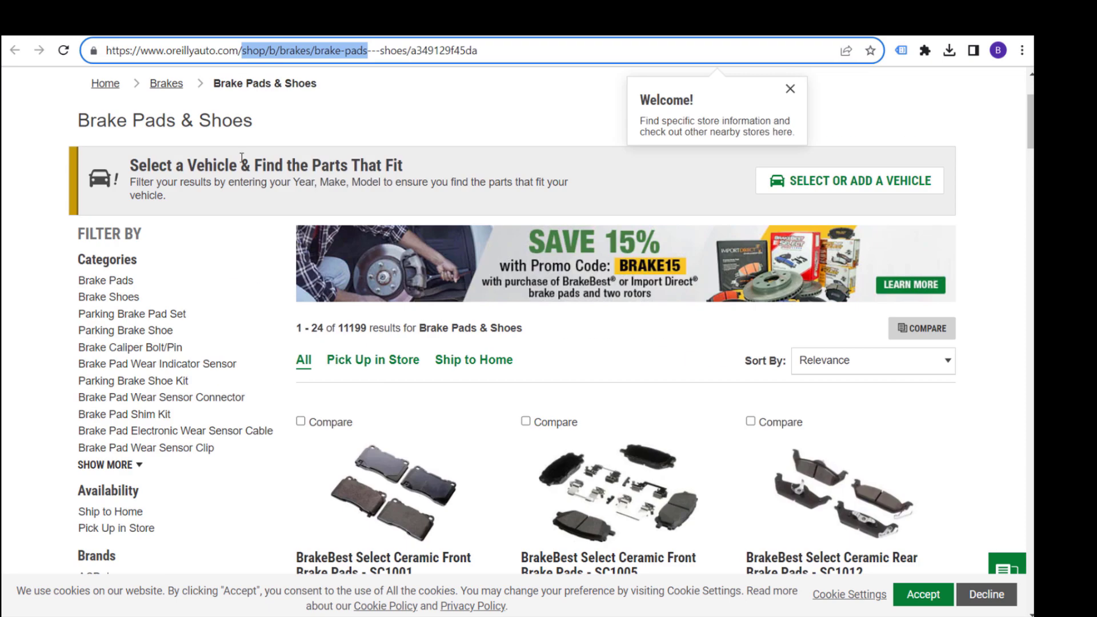
click(221, 51)
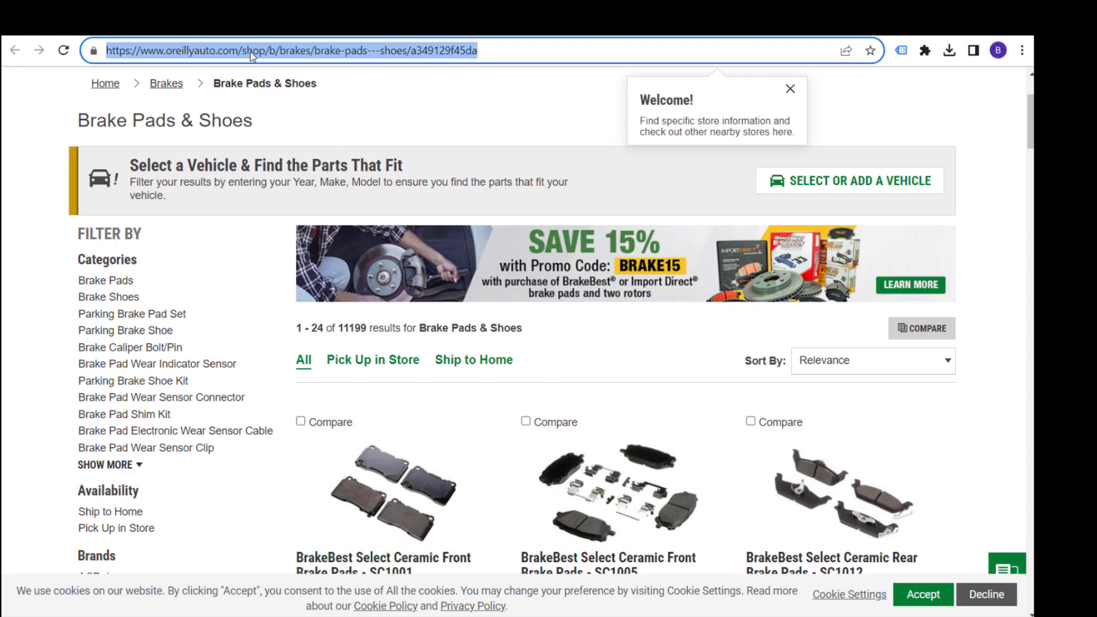
drag(242, 52, 365, 54)
key(ctrl+c)
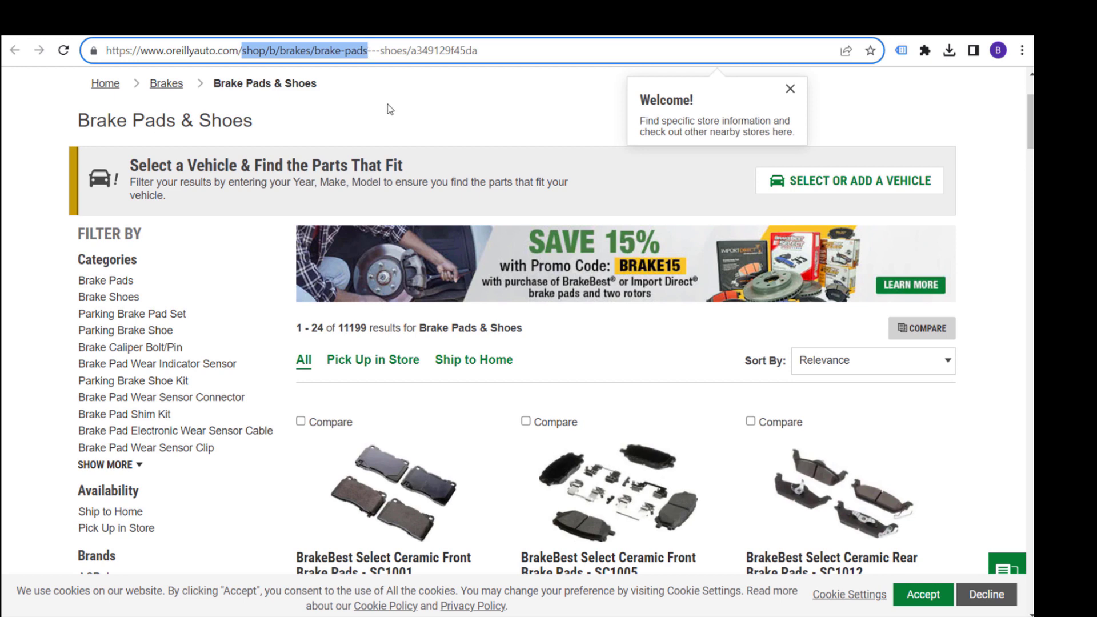
Add a dynamic ad target for URLs containing shop/b/brakes/brake-pads and save the ad group setup to continue to ad creation.
click(64, 36)
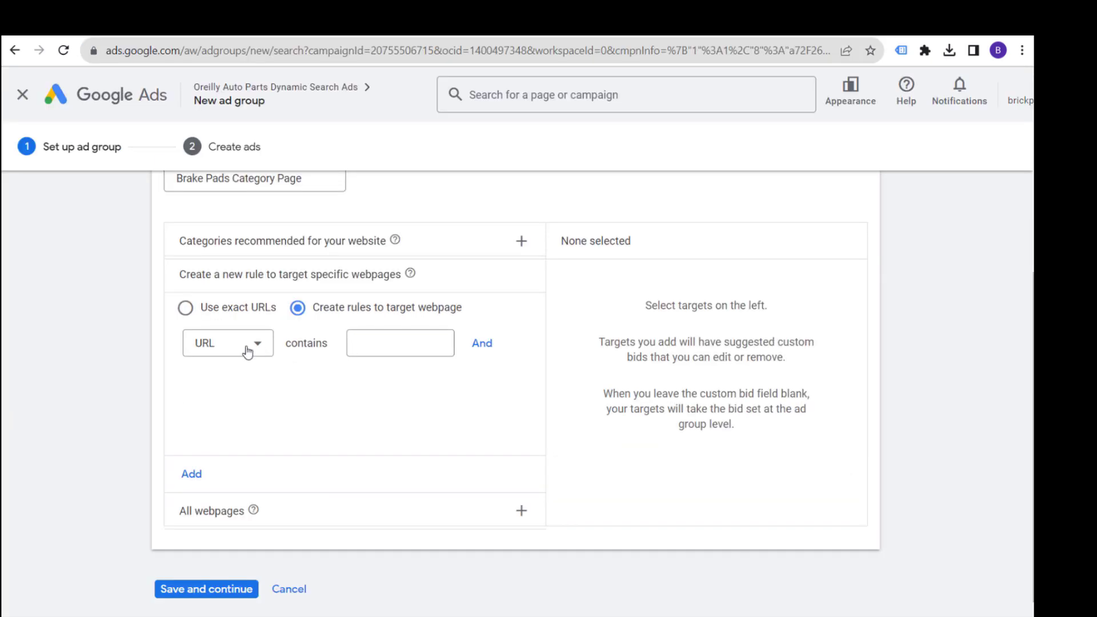
click(369, 352)
key(ctrl+v)
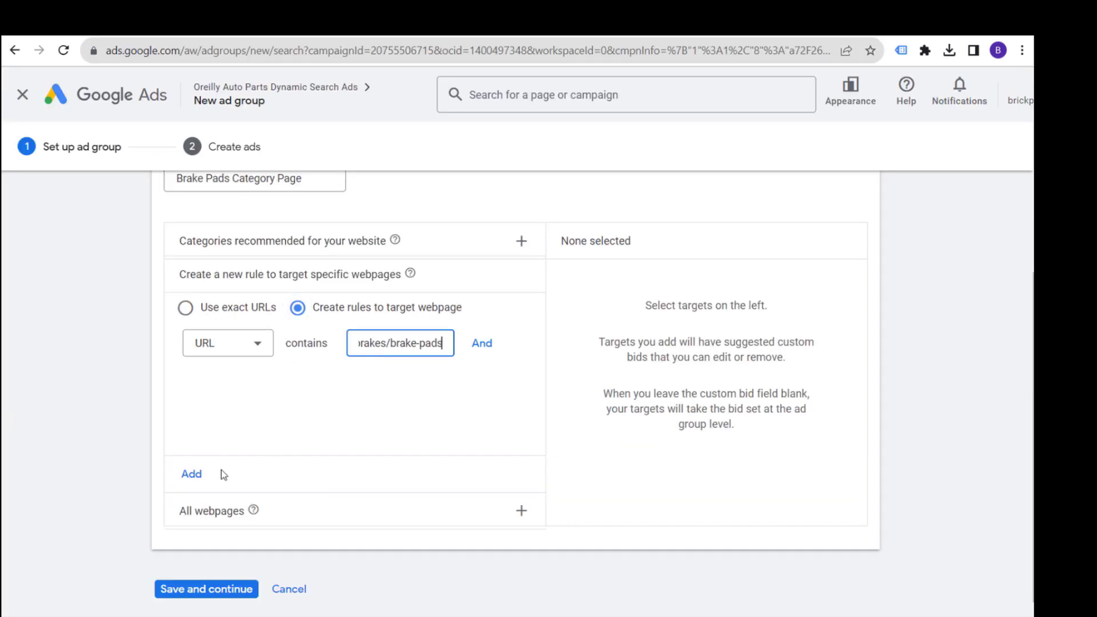
click(185, 485)
click(192, 594)
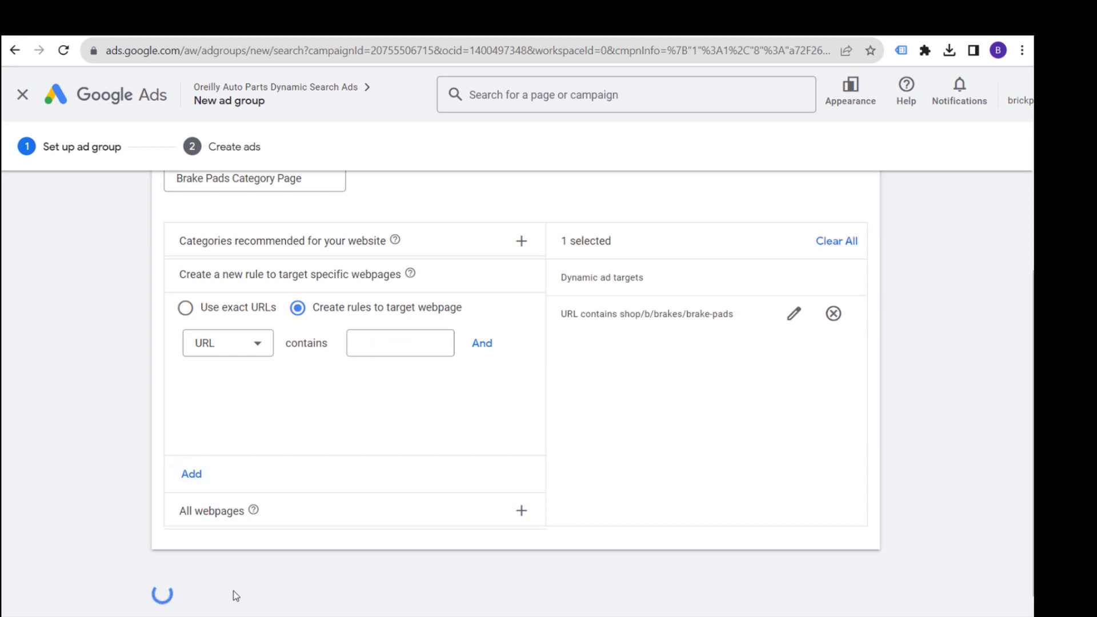
Enter "Some description line here" as both descriptions of the Dynamic Search Ad, finish the ad and save the new ad group.
scroll(416, 450, down, 3)
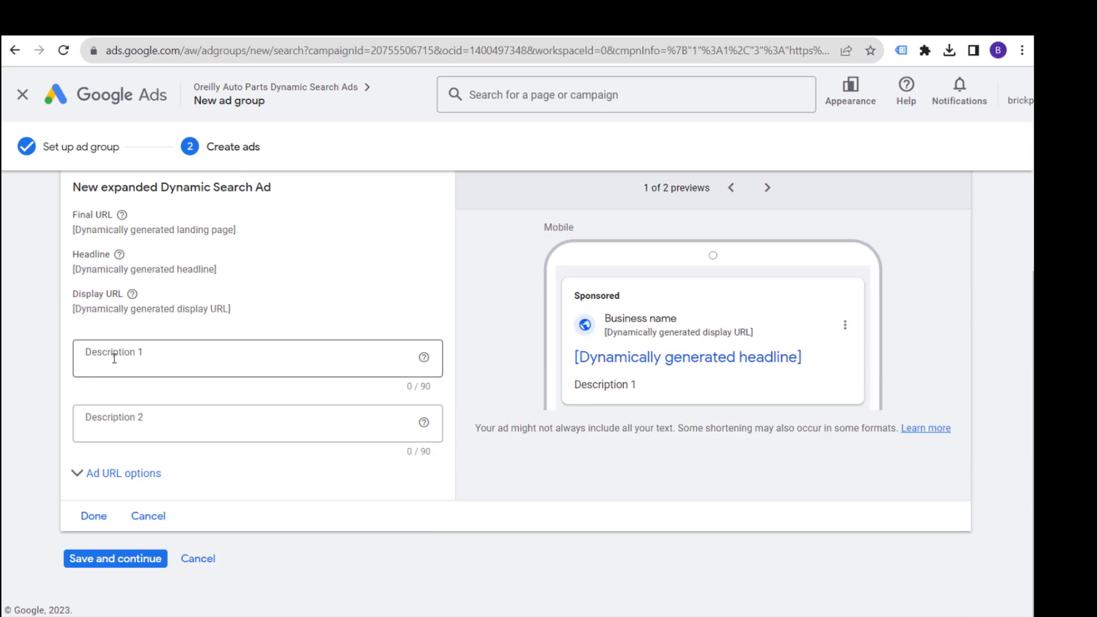
click(157, 357)
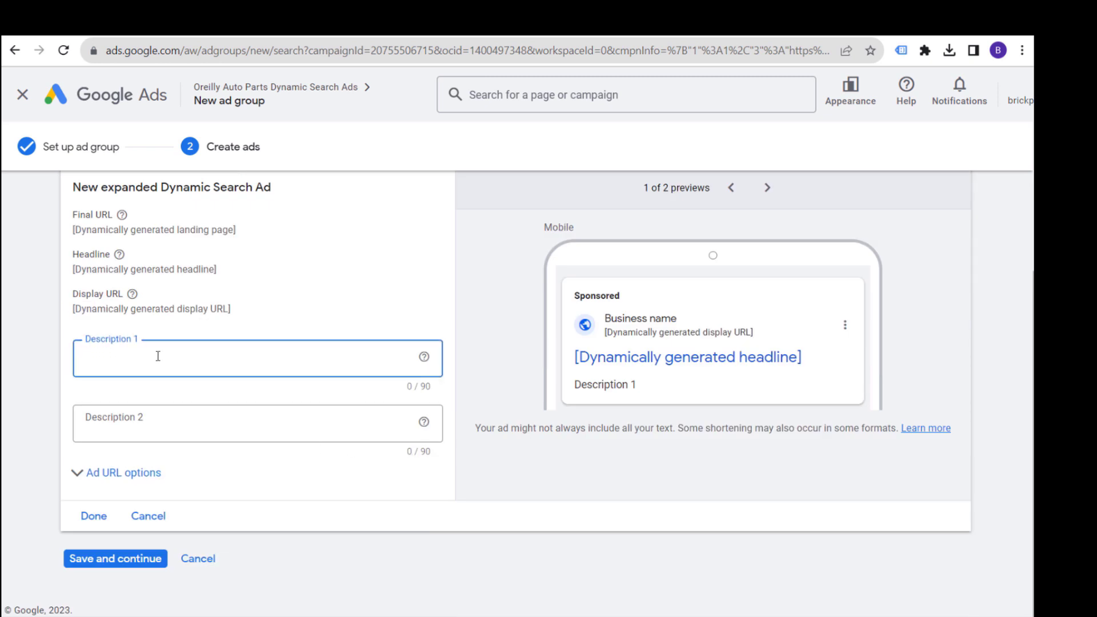
text(Some descripti)
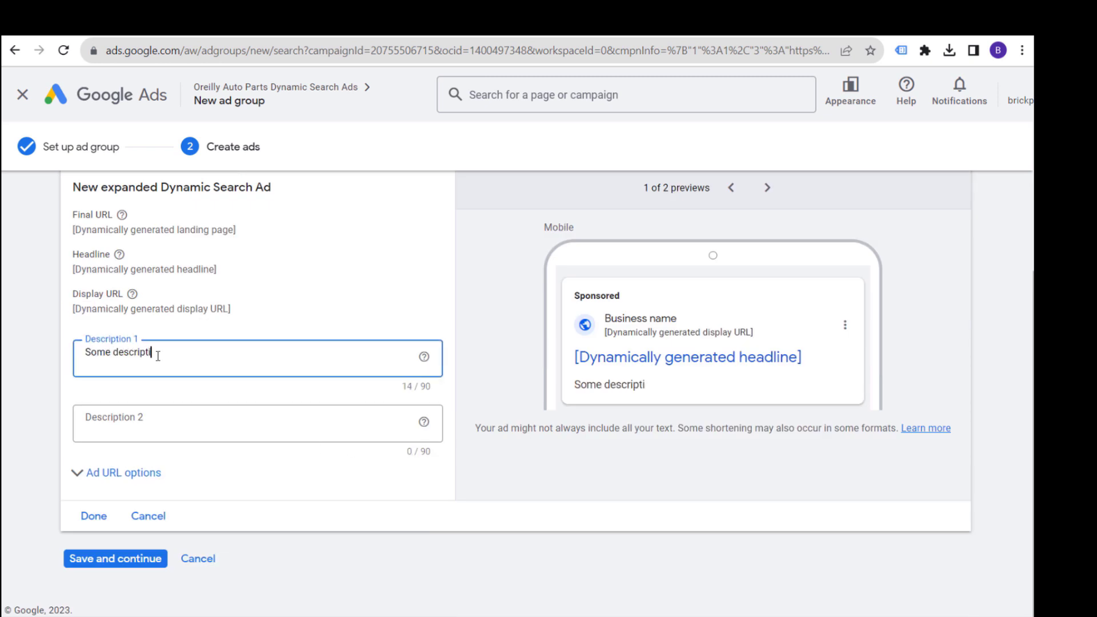
text(on line here)
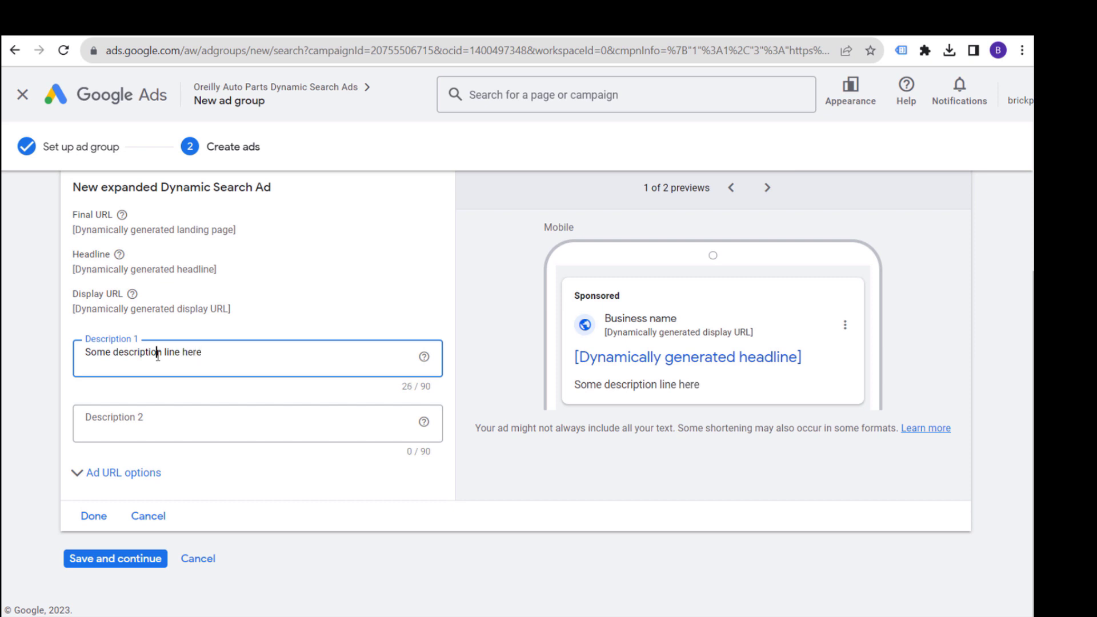
triple_click(158, 357)
key(ctrl+c)
click(177, 421)
key(ctrl+v)
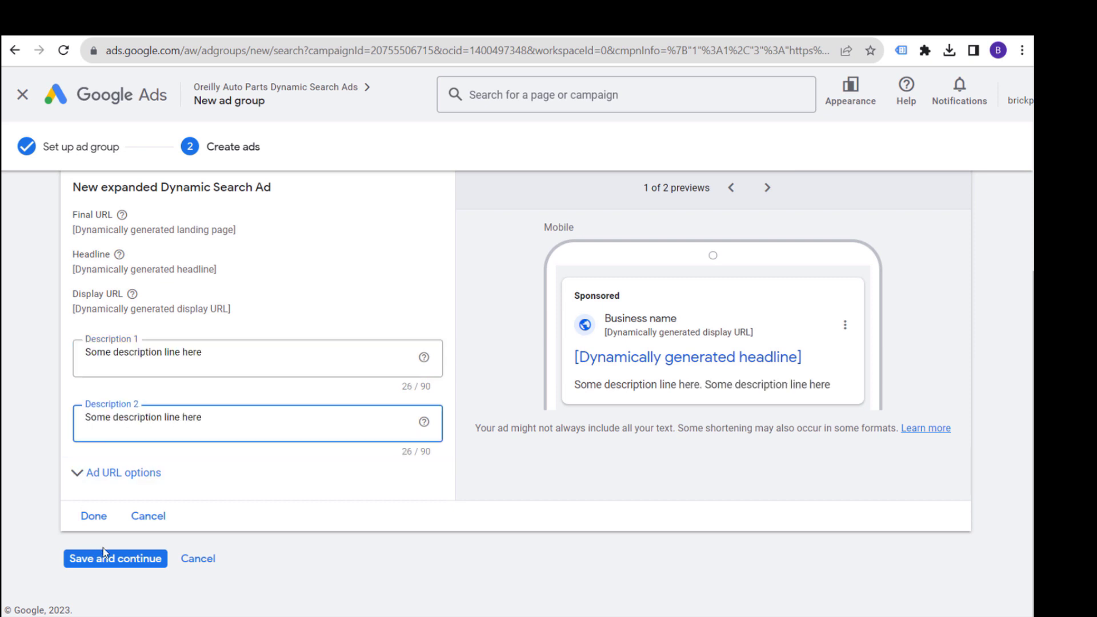
click(95, 516)
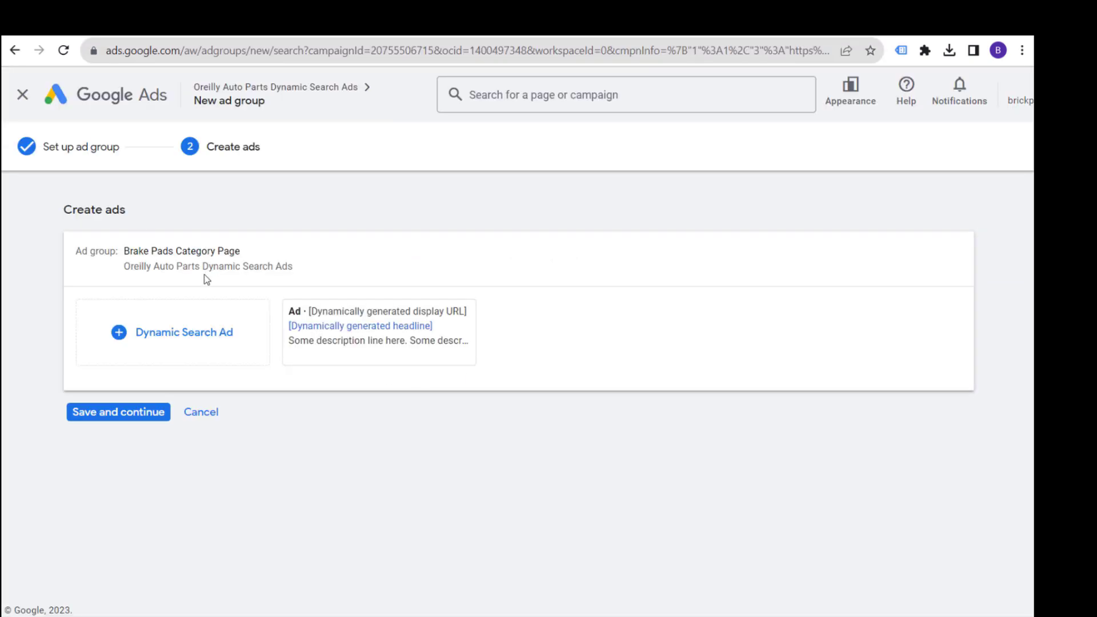
click(141, 414)
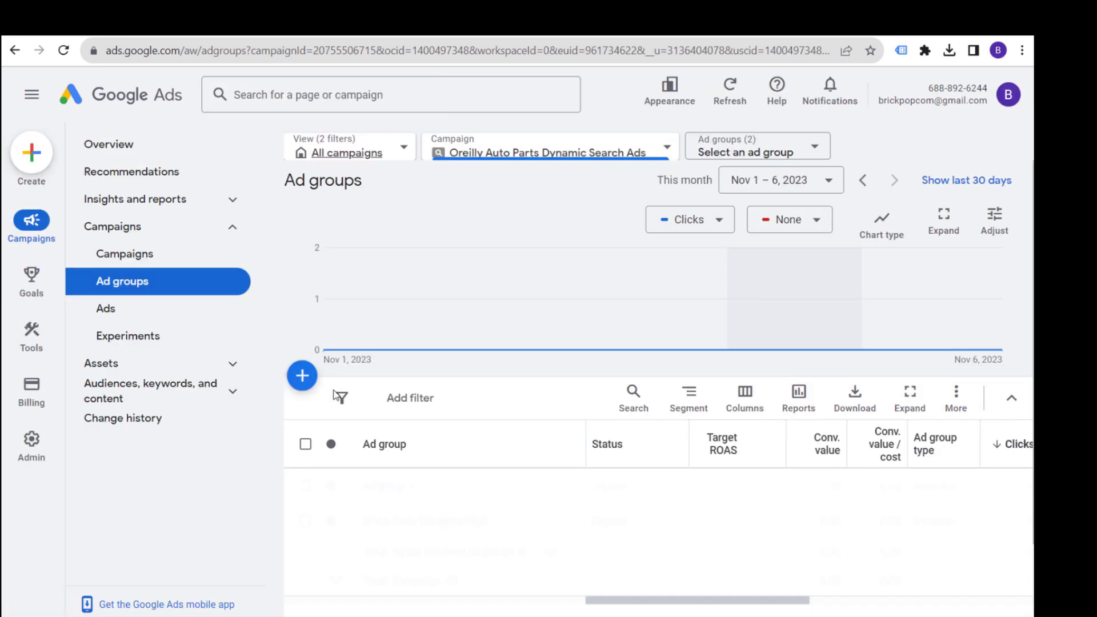
Check the ad group type of Brake Pads Category Page in the ad groups list and start another new ad group.
scroll(502, 440, down, 3)
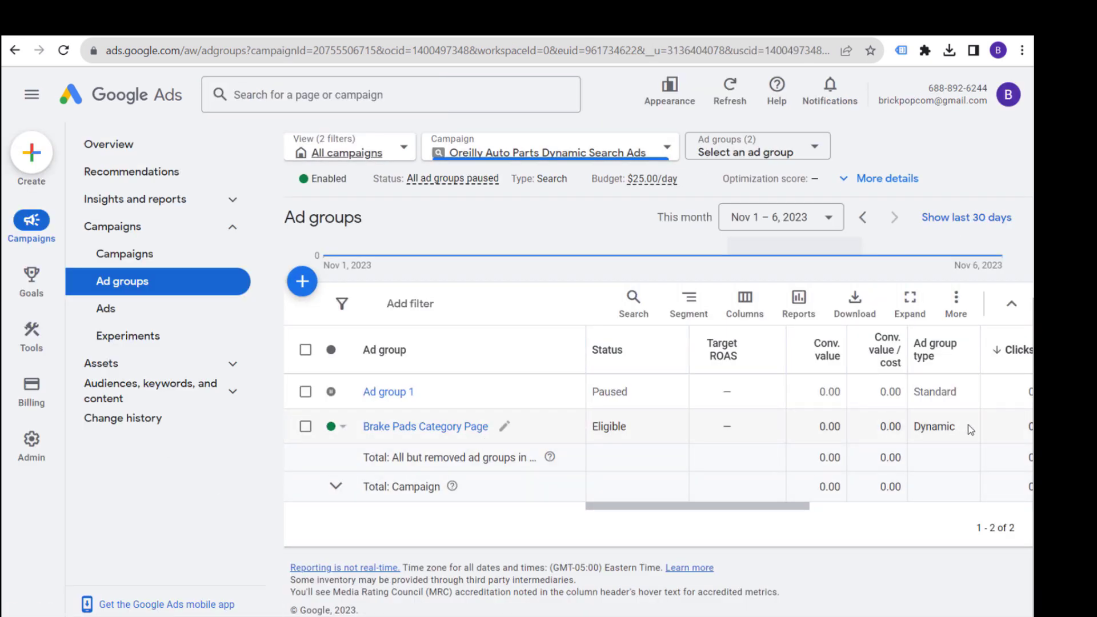
drag(971, 427, 916, 426)
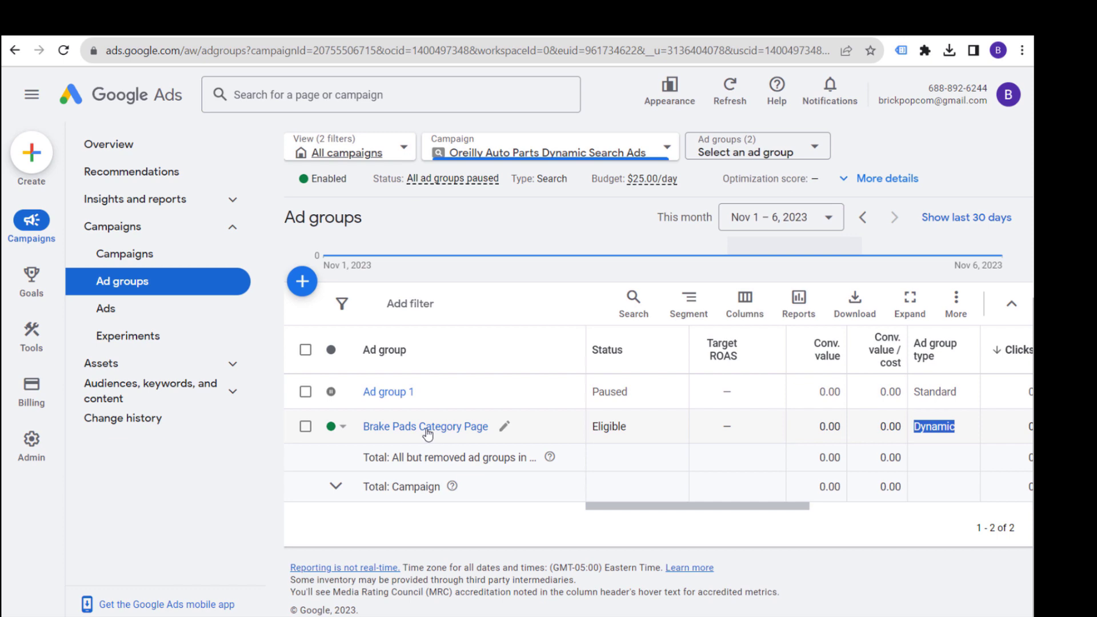
click(300, 292)
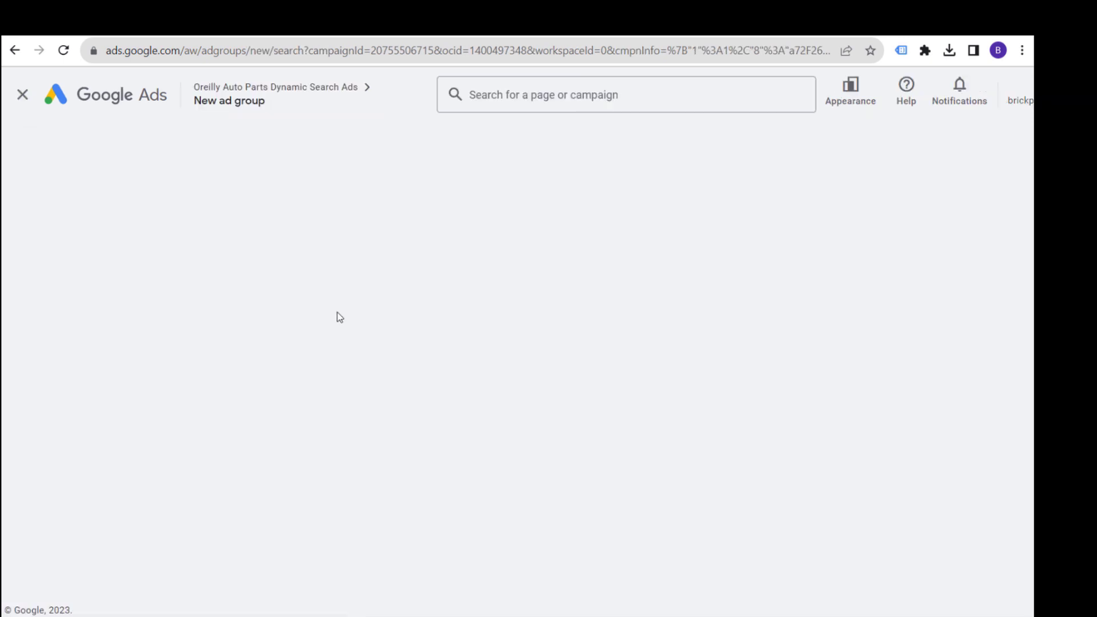
Switch to the O'Reilly website and open the BrakeBest Select SC1005 front brake pads page to examine its URL path.
key(ctrl+Tab)
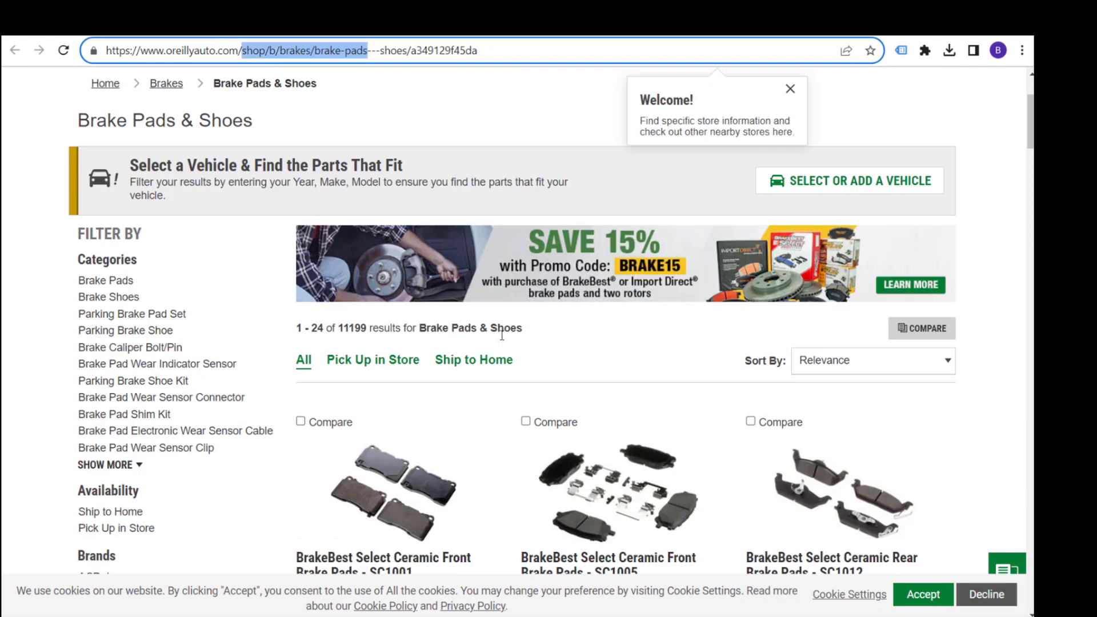
scroll(515, 320, down, 3)
right_click(621, 315)
click(296, 88)
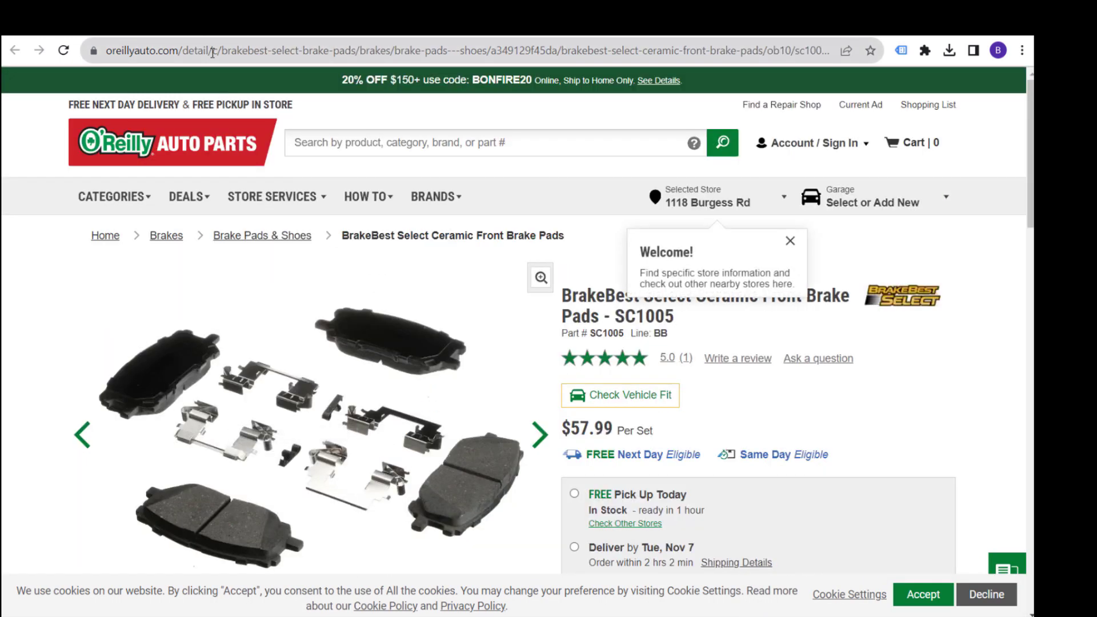
drag(213, 53, 300, 51)
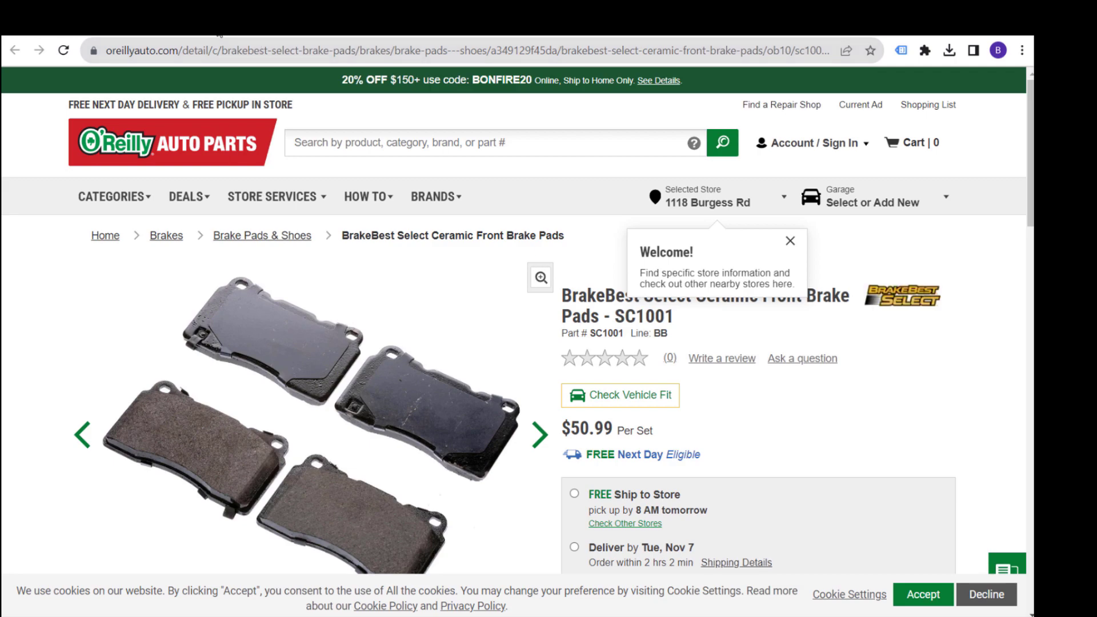
Return to the Brake Pads & Shoes category page and look through its product listings for brands other than BrakeBest.
click(262, 236)
scroll(657, 354, down, 5)
scroll(659, 354, down, 18)
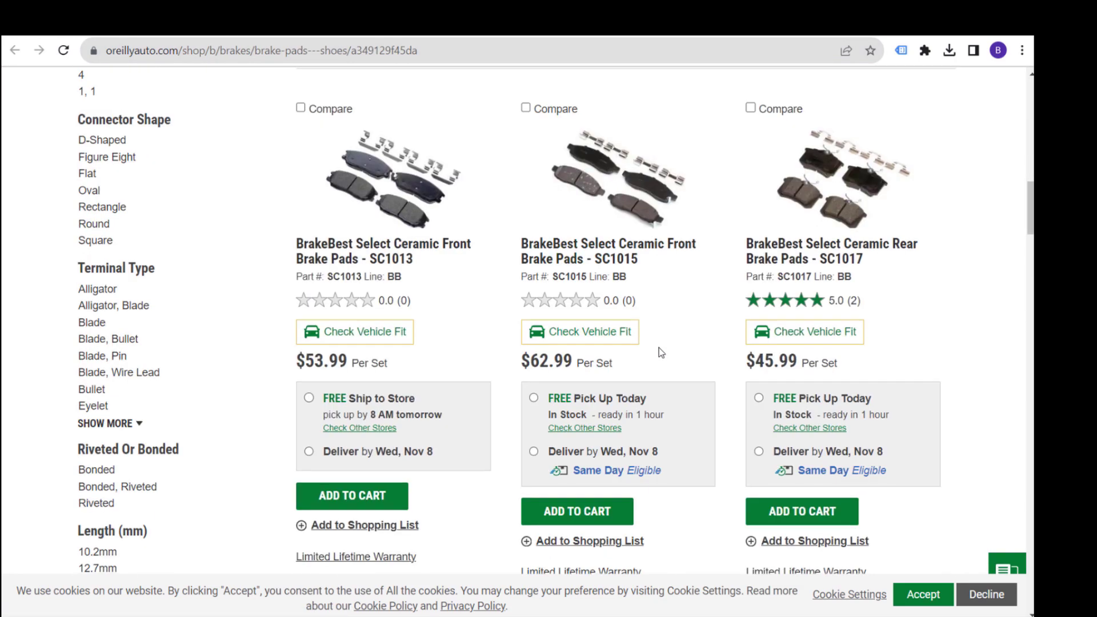
scroll(672, 347, down, 6)
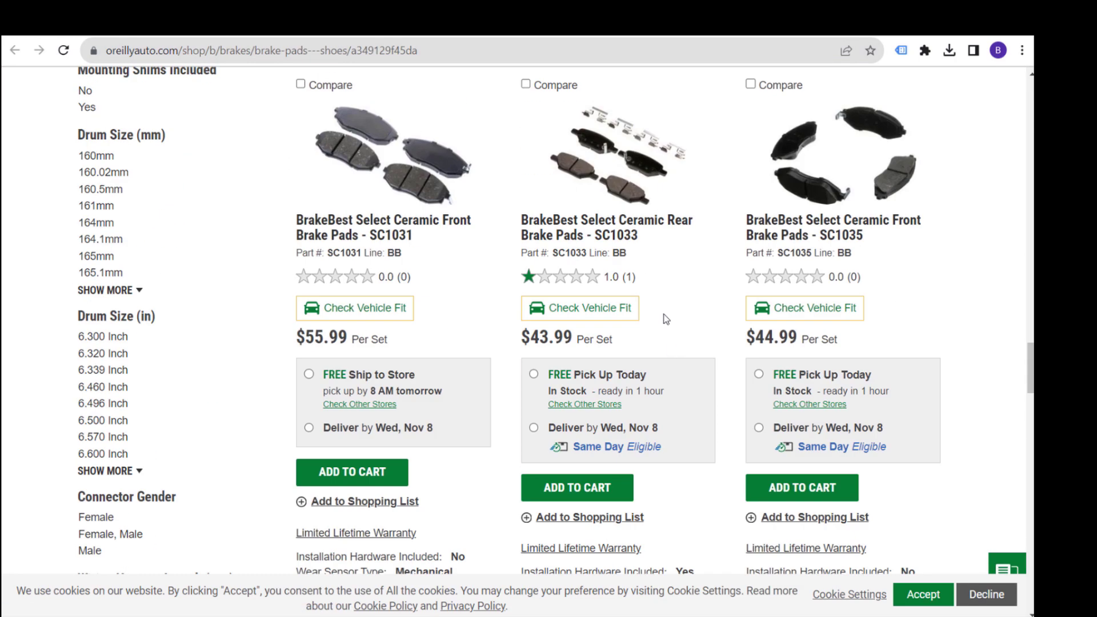
scroll(628, 319, down, 15)
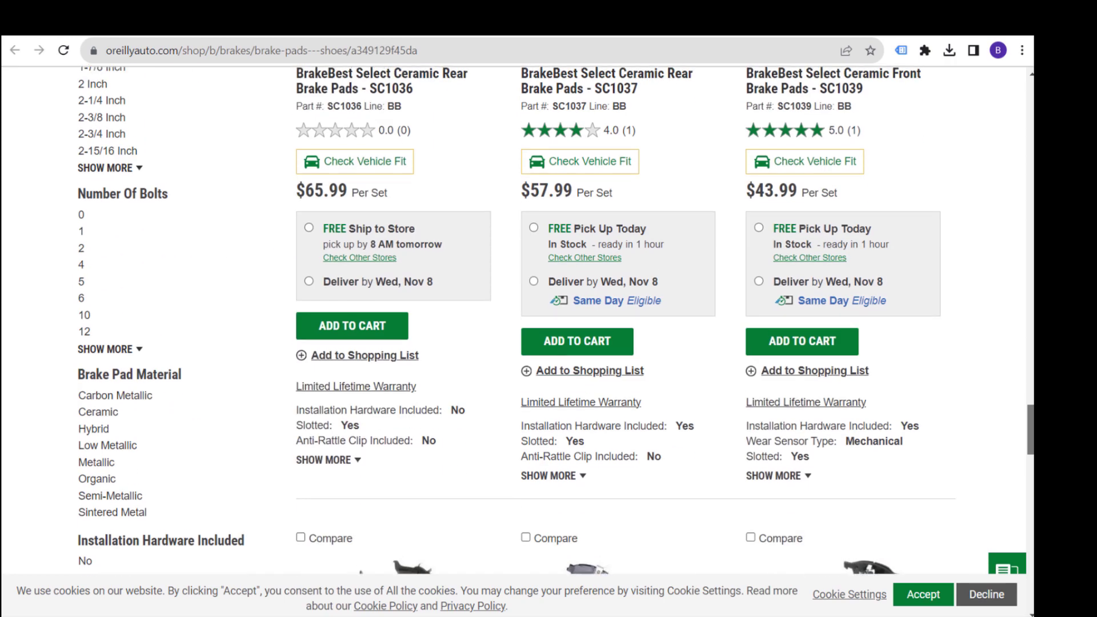
scroll(628, 320, down, 15)
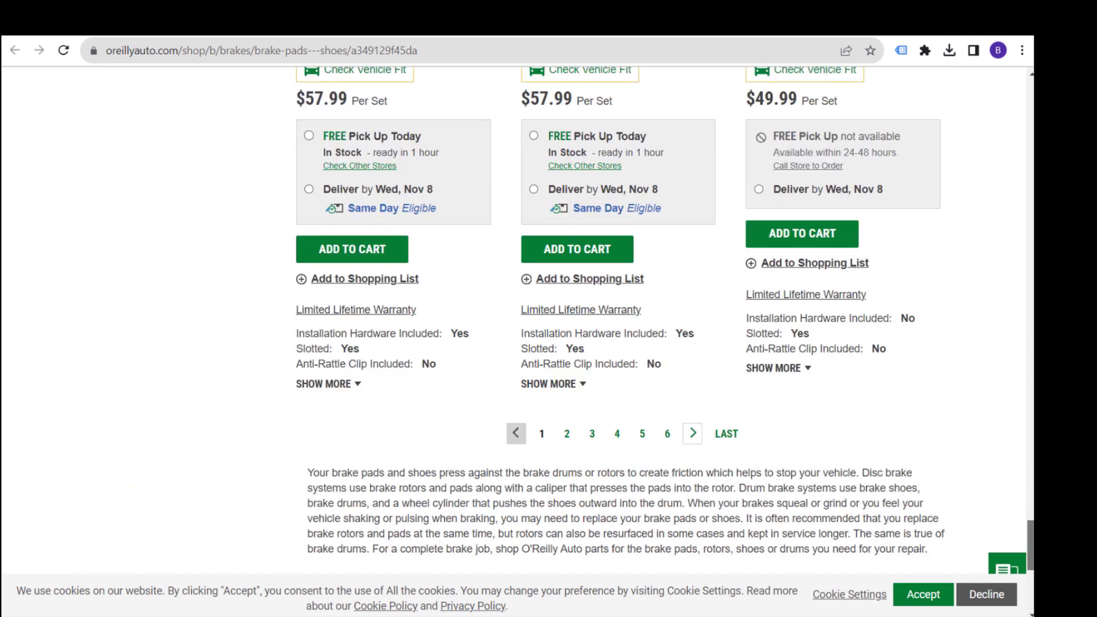
scroll(629, 320, up, 2)
scroll(629, 320, up, 20)
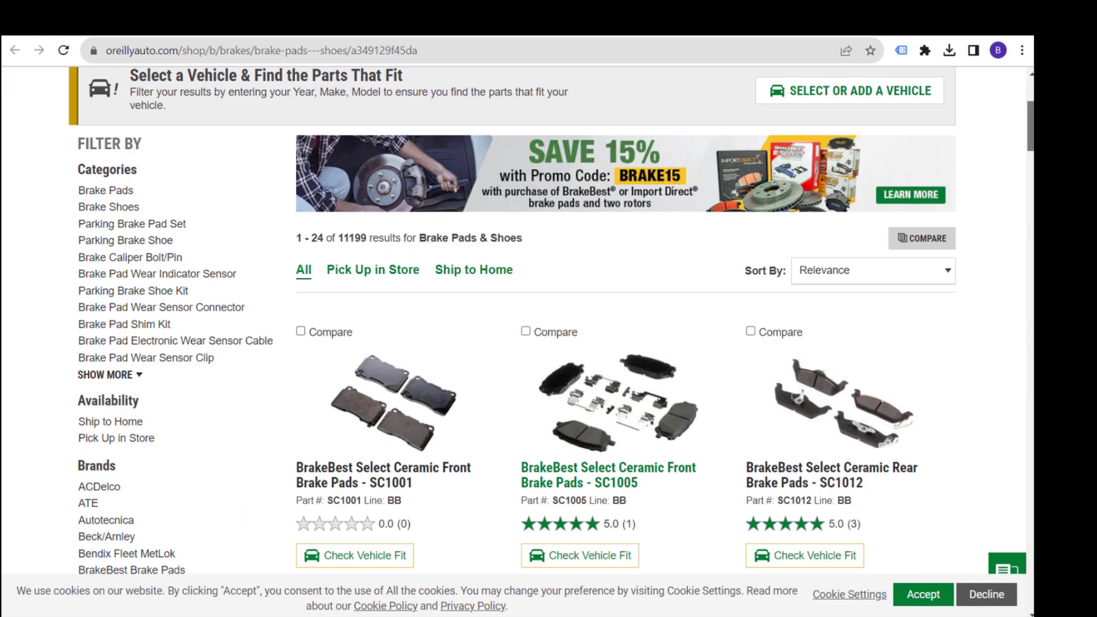
Sort the Brake Pads & Shoes listing by Price: High to Low and open the ACDelco Ceramic Rear Brake Pads 84630374 page.
click(930, 273)
click(851, 305)
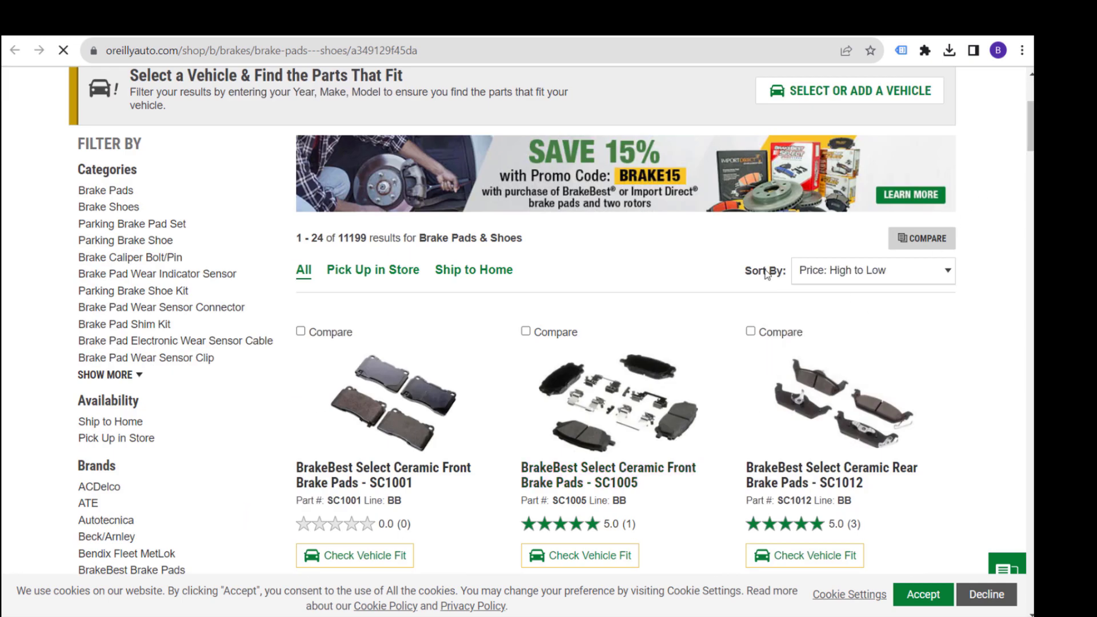
scroll(714, 199, down, 3)
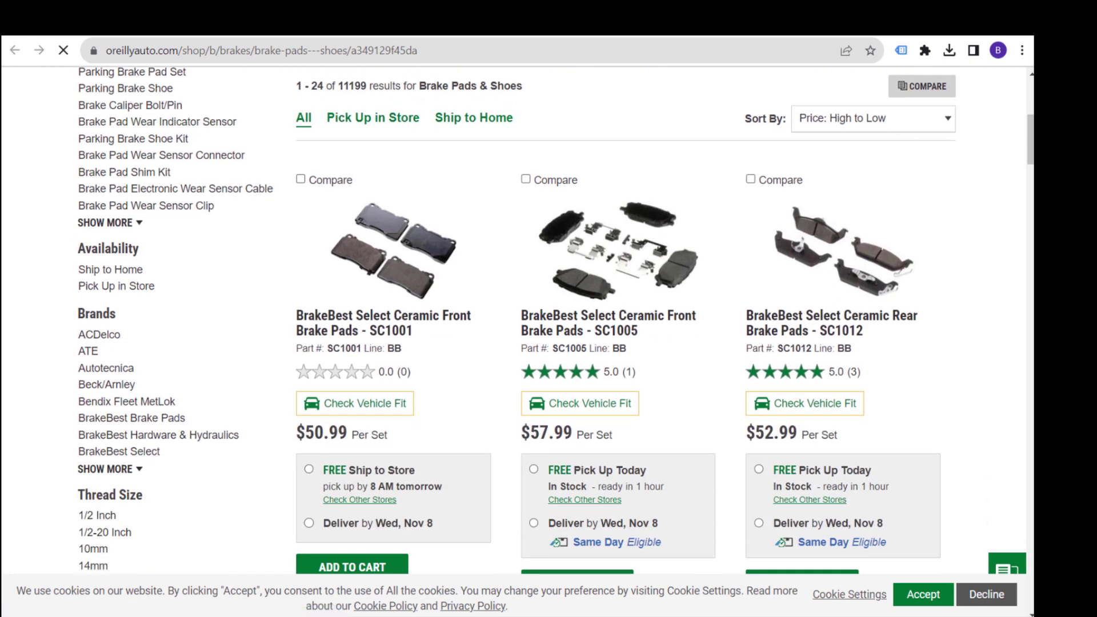
scroll(930, 311, down, 4)
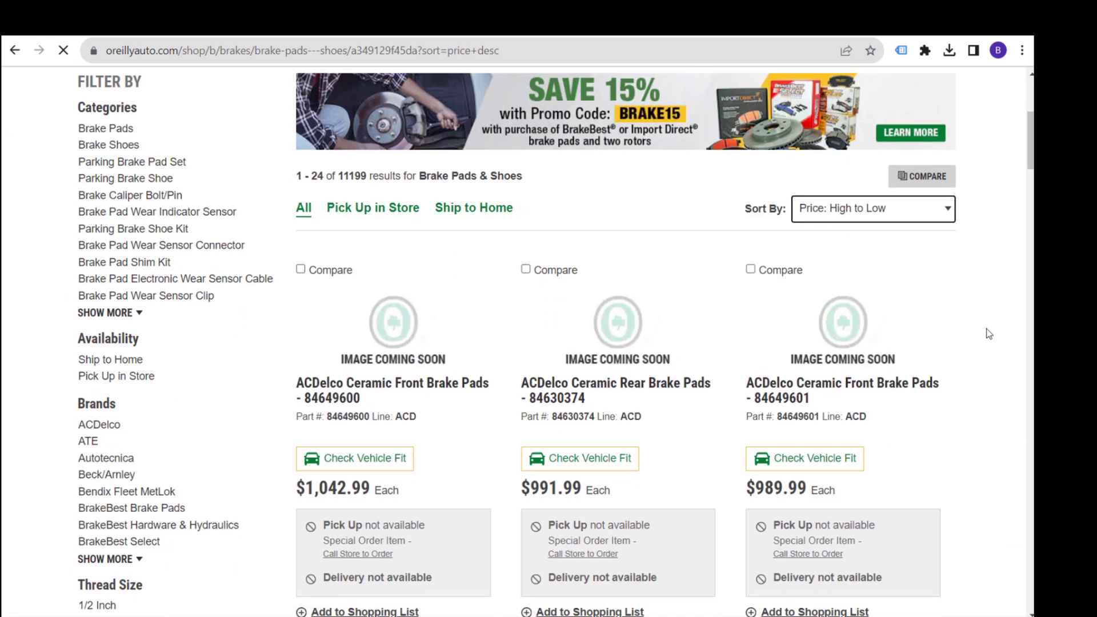
right_click(617, 388)
click(656, 393)
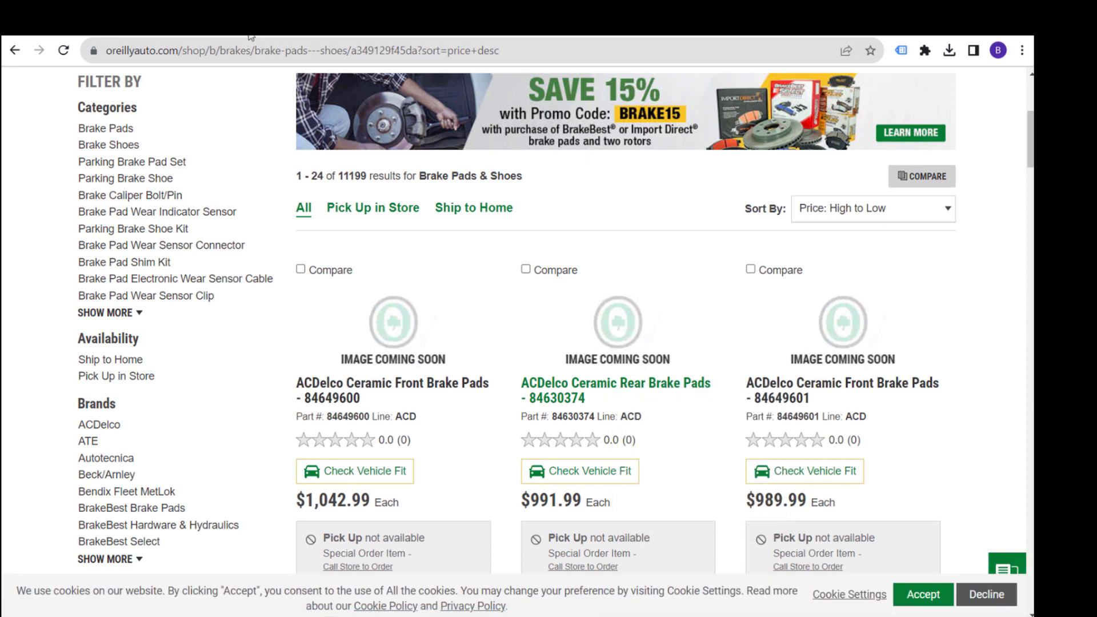
click(251, 36)
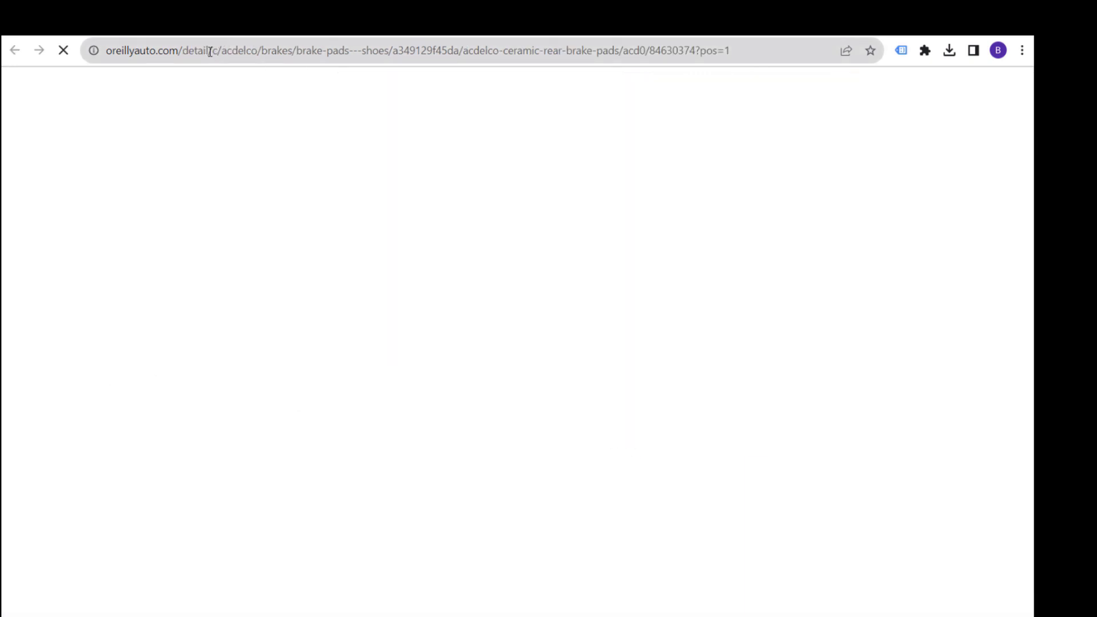
Copy c/acdelco/brakes/brake-pads from the URL of the ACDelco product page.
drag(212, 51, 349, 56)
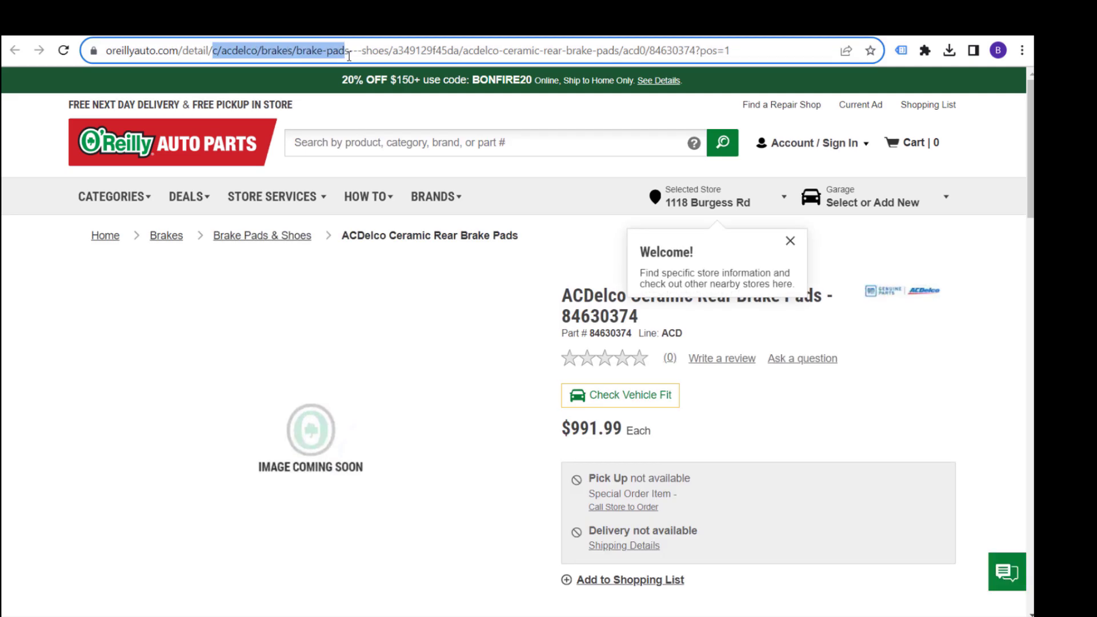
click(400, 50)
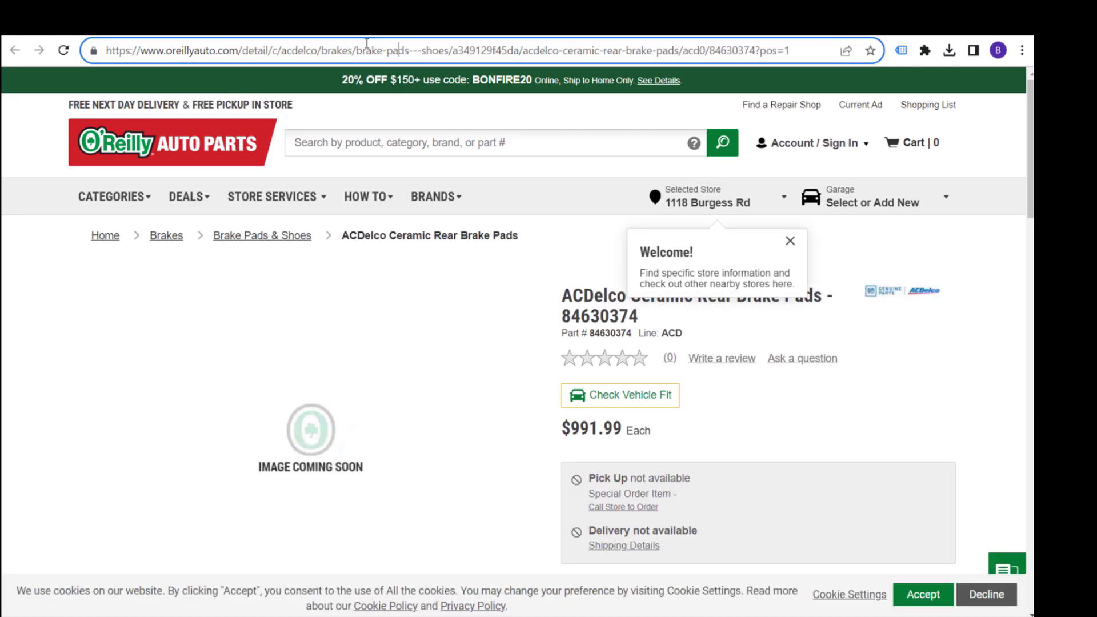
drag(273, 51, 408, 53)
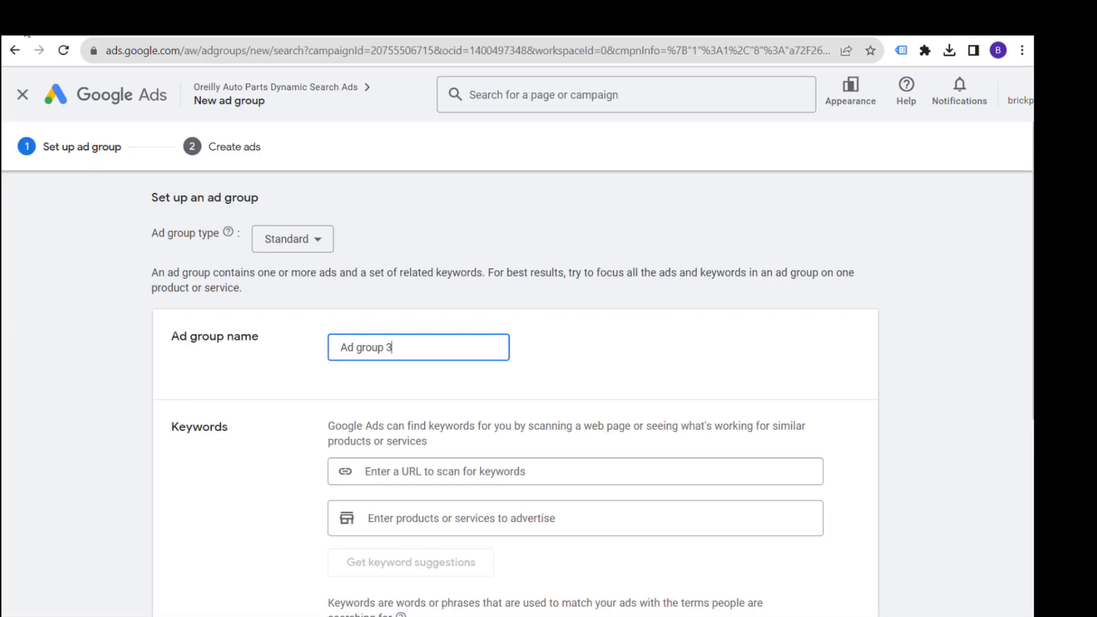
Switch back to Google Ads, change the new ad group's type to Dynamic and name it AC Delco Brake Pads.
click(317, 241)
click(301, 286)
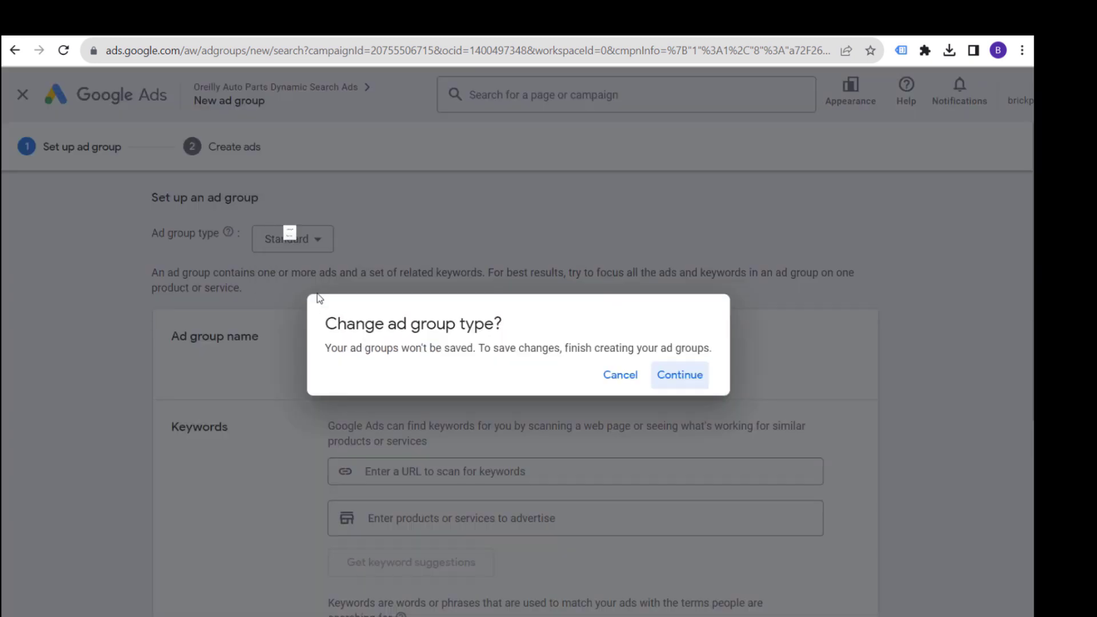
click(659, 380)
key(ctrl+a)
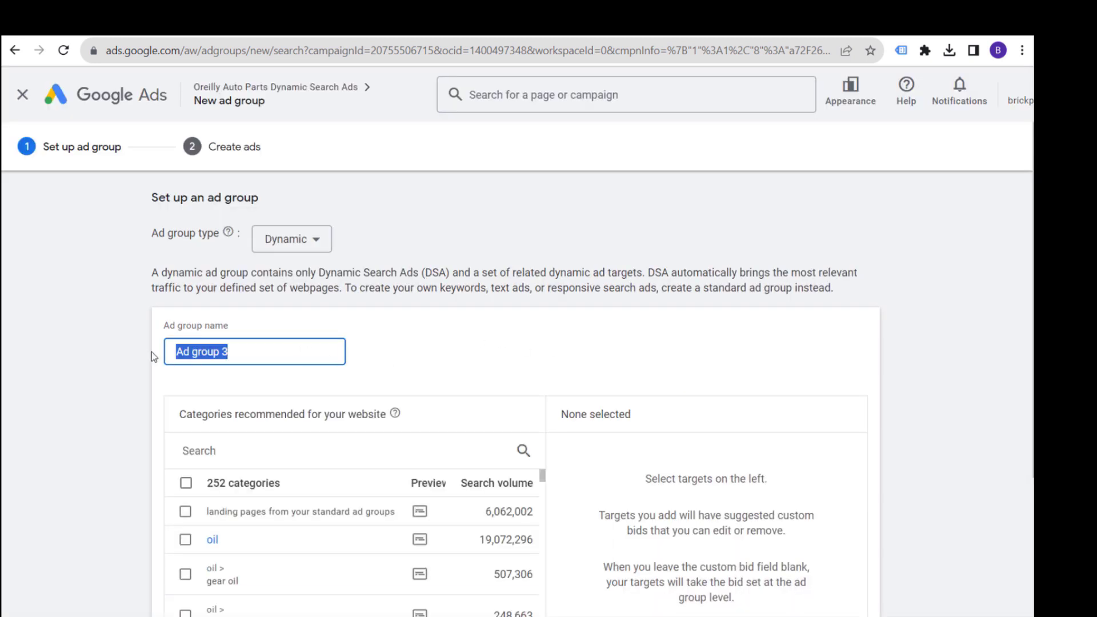
text(AC Delco Br)
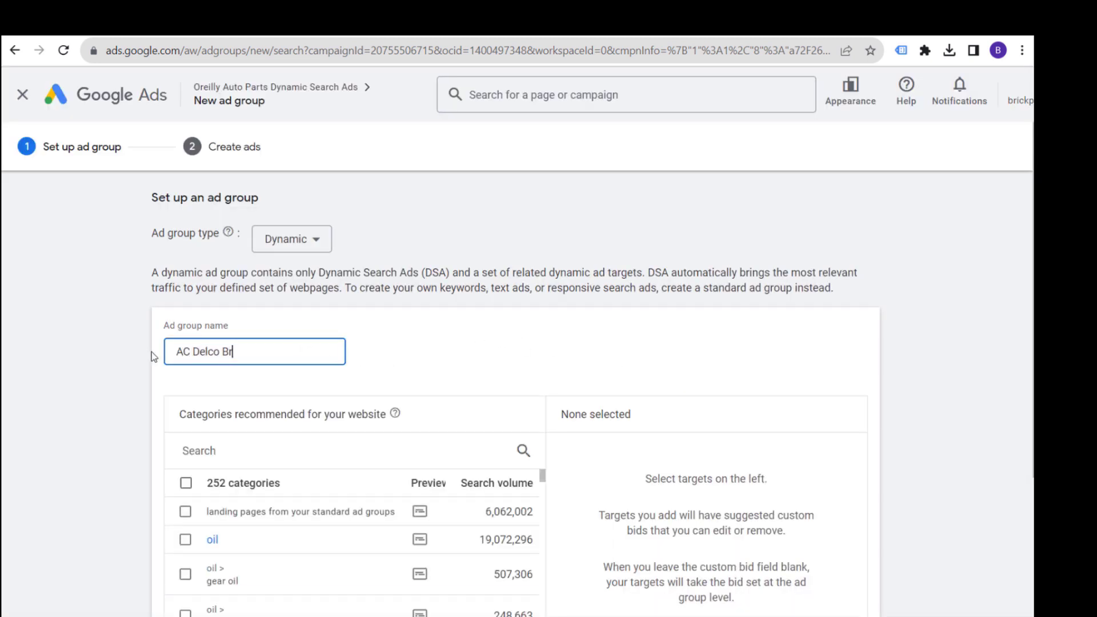
text(ake Pads)
click(626, 281)
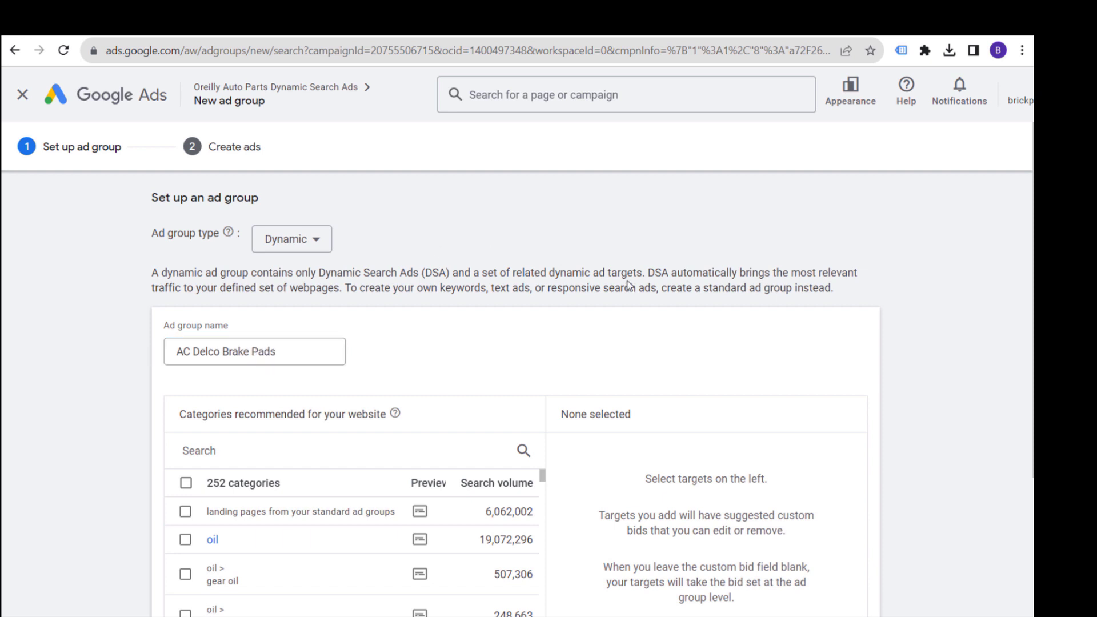
Create a specific-webpages rule targeting URLs that contain c/acdelco/brakes/brake-pads and add it to the ad group's targets.
scroll(682, 422, down, 3)
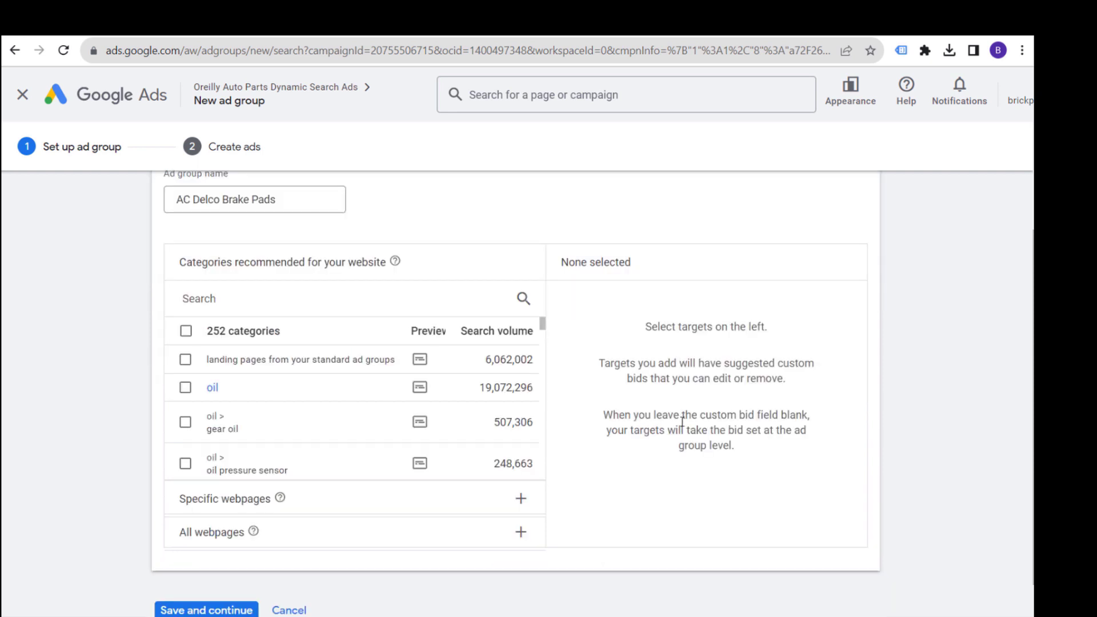
click(519, 497)
click(297, 328)
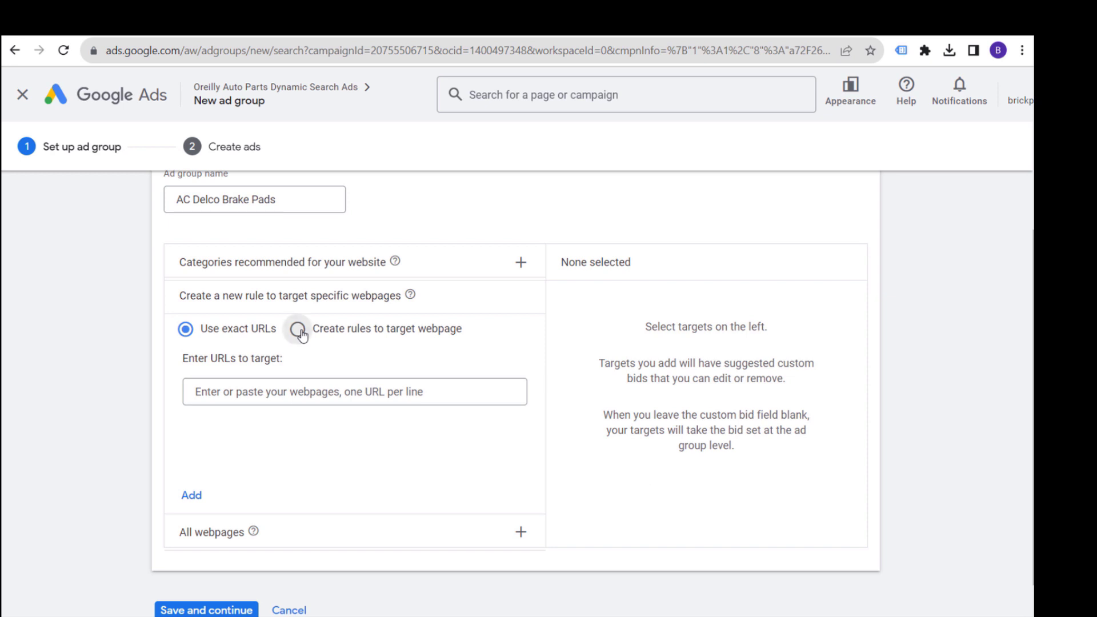
click(377, 373)
key(ctrl+v)
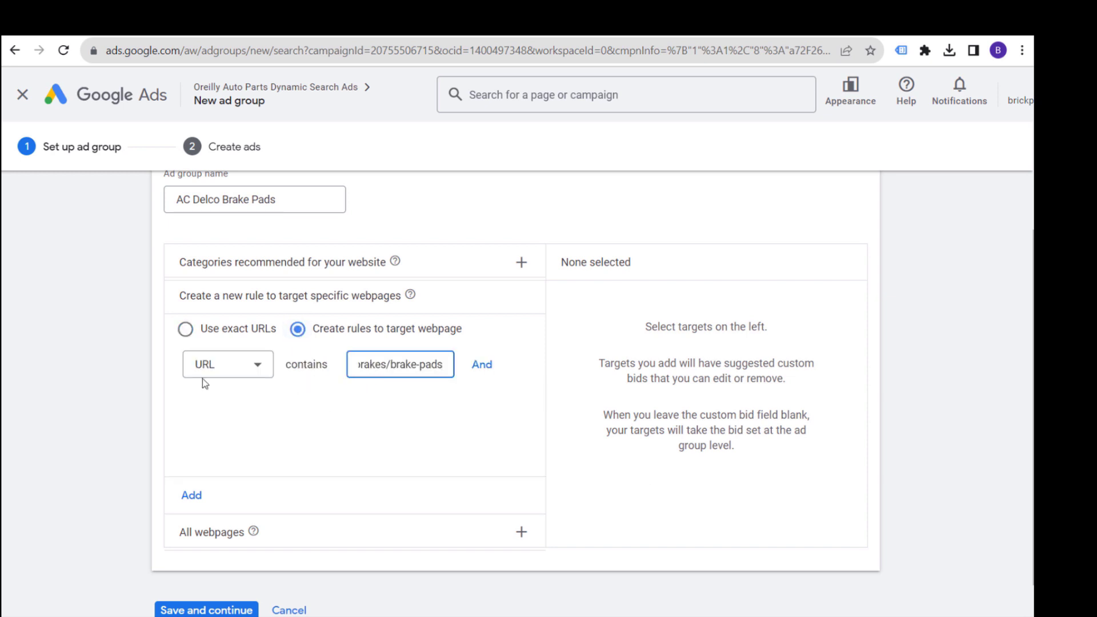
drag(424, 364, 336, 367)
click(418, 365)
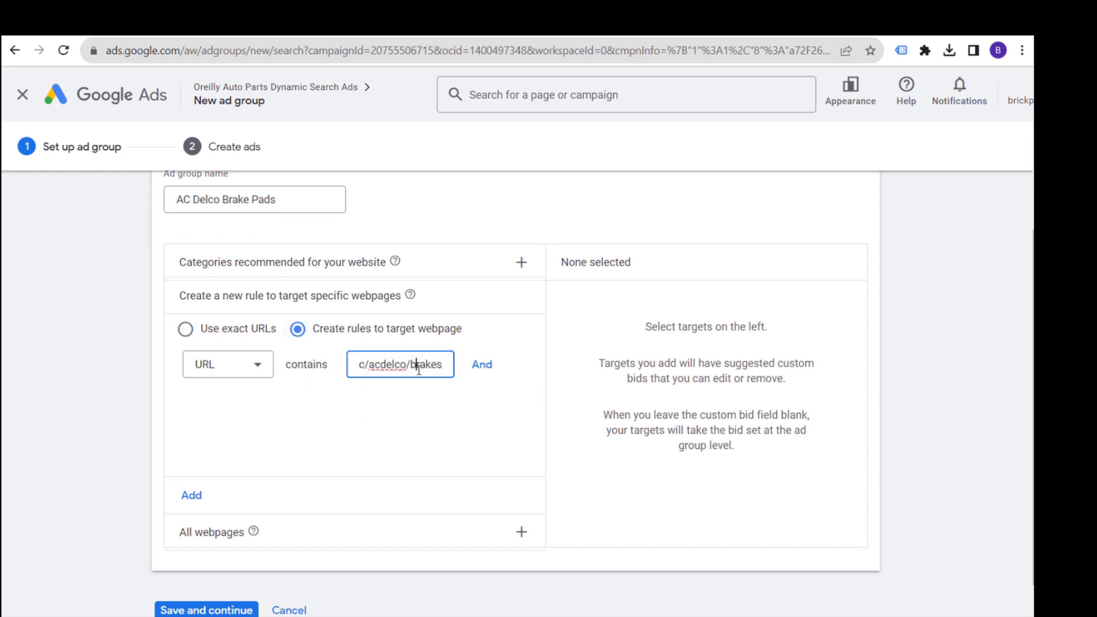
click(192, 495)
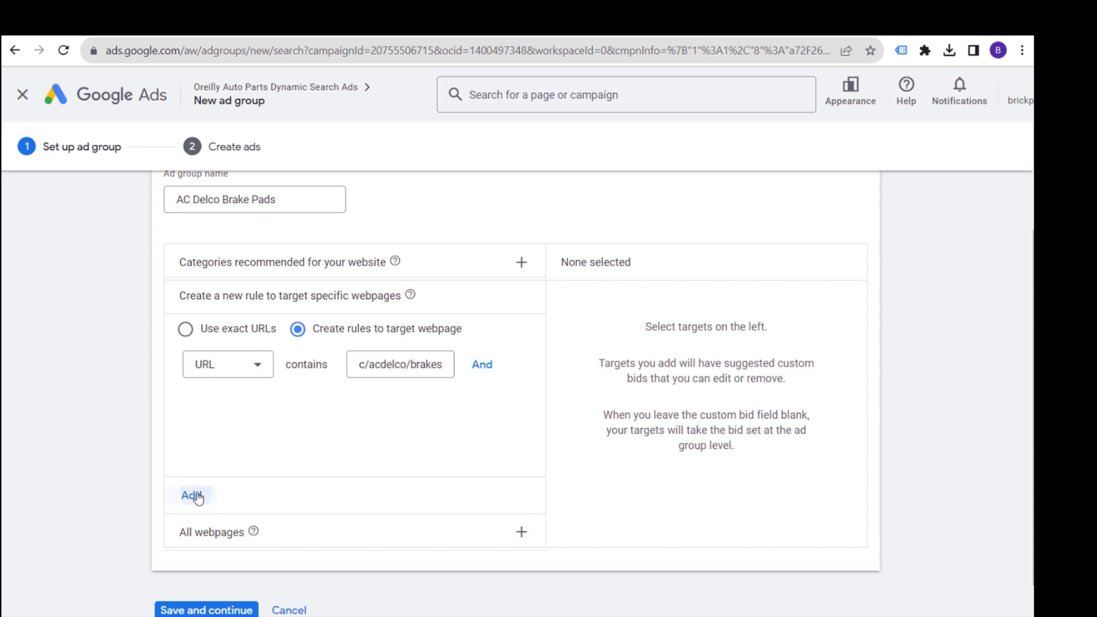
Save the ad group setup, create a Dynamic Search Ad with "Description line here" as both descriptions, and save it.
click(203, 610)
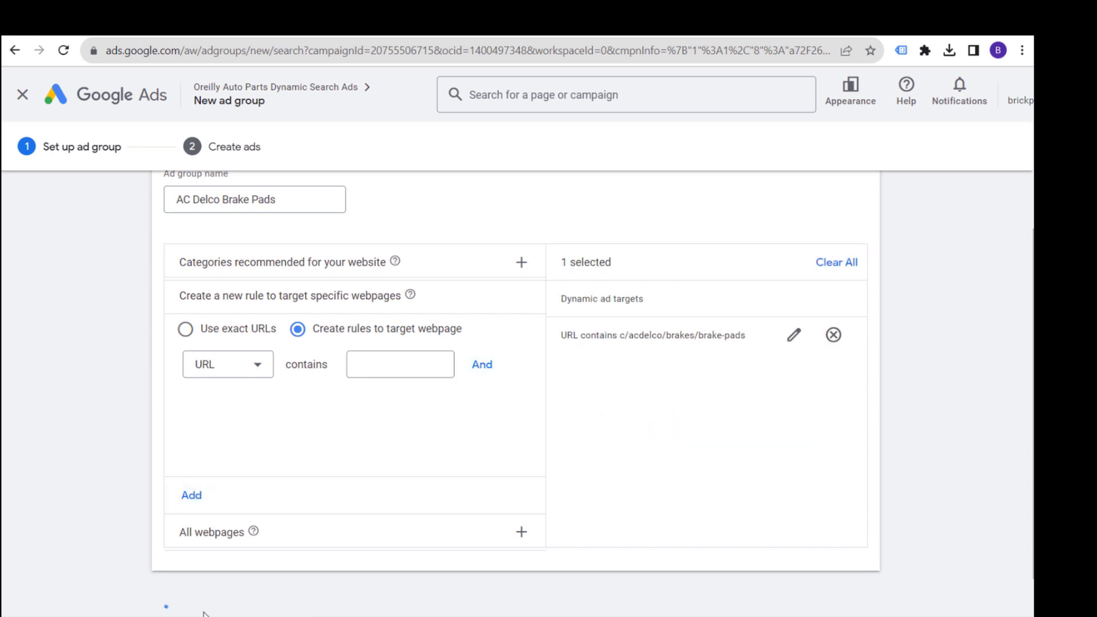
scroll(297, 435, down, 4)
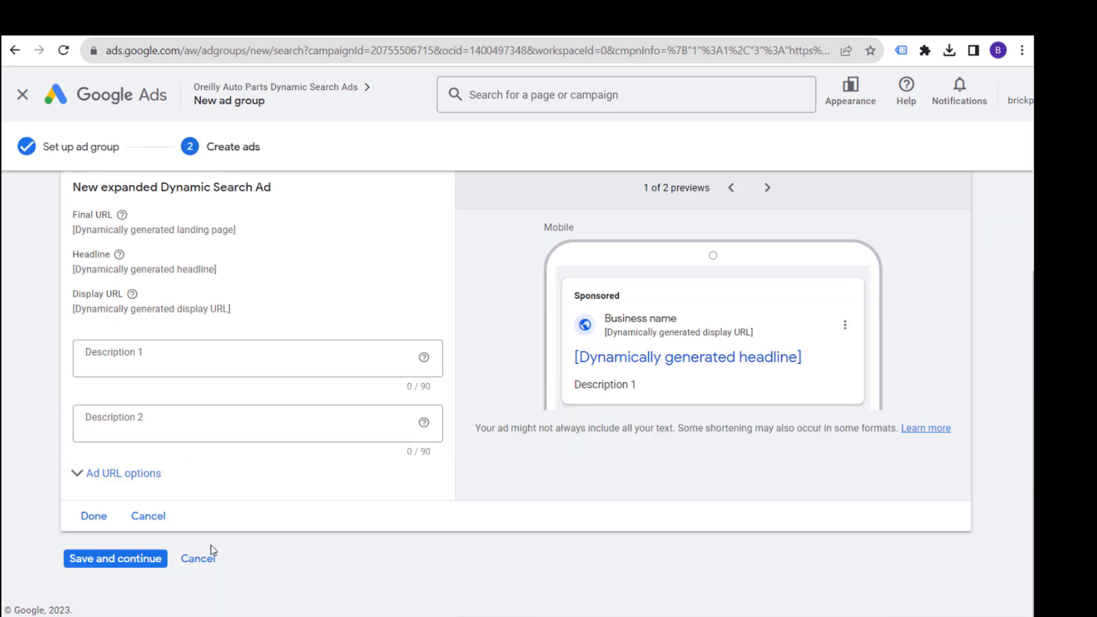
click(186, 360)
text(De)
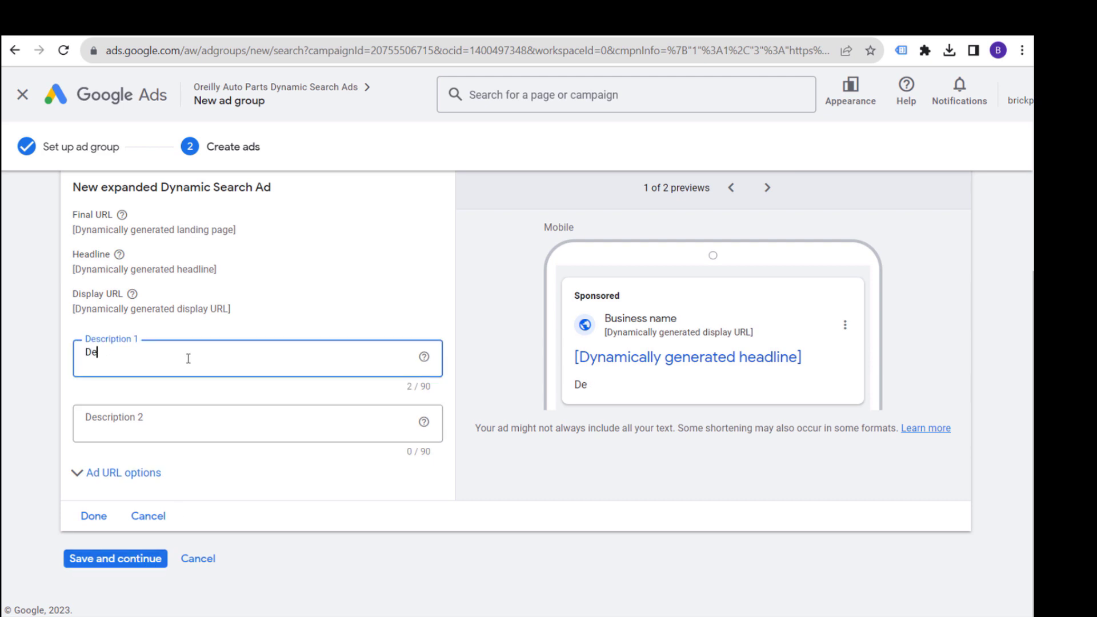
text(scription line here)
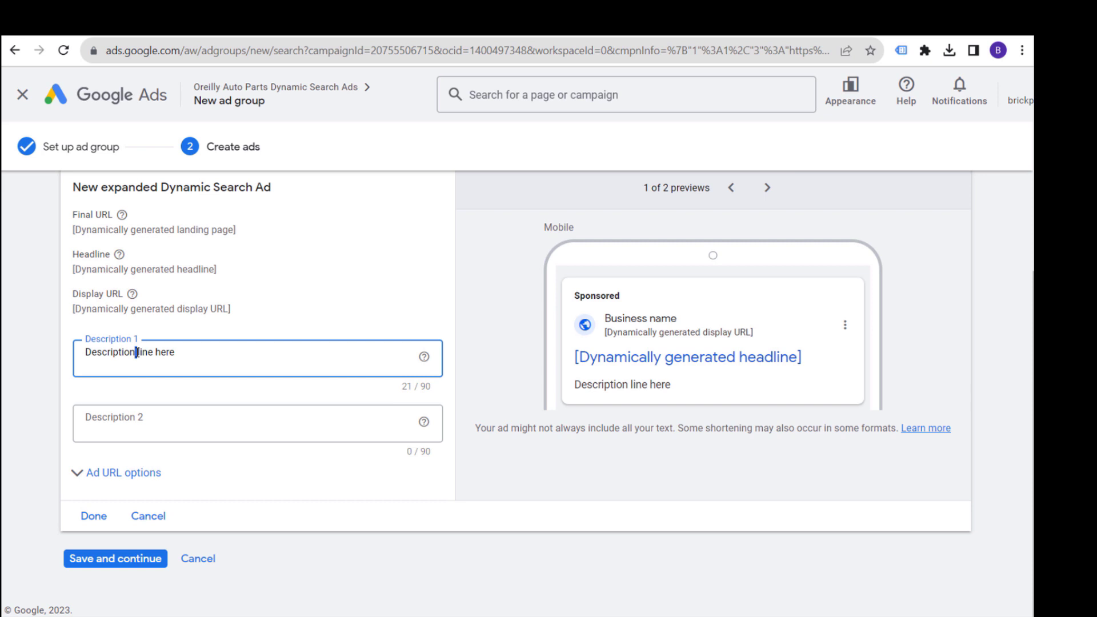
key(ctrl+a)
key(ctrl+c)
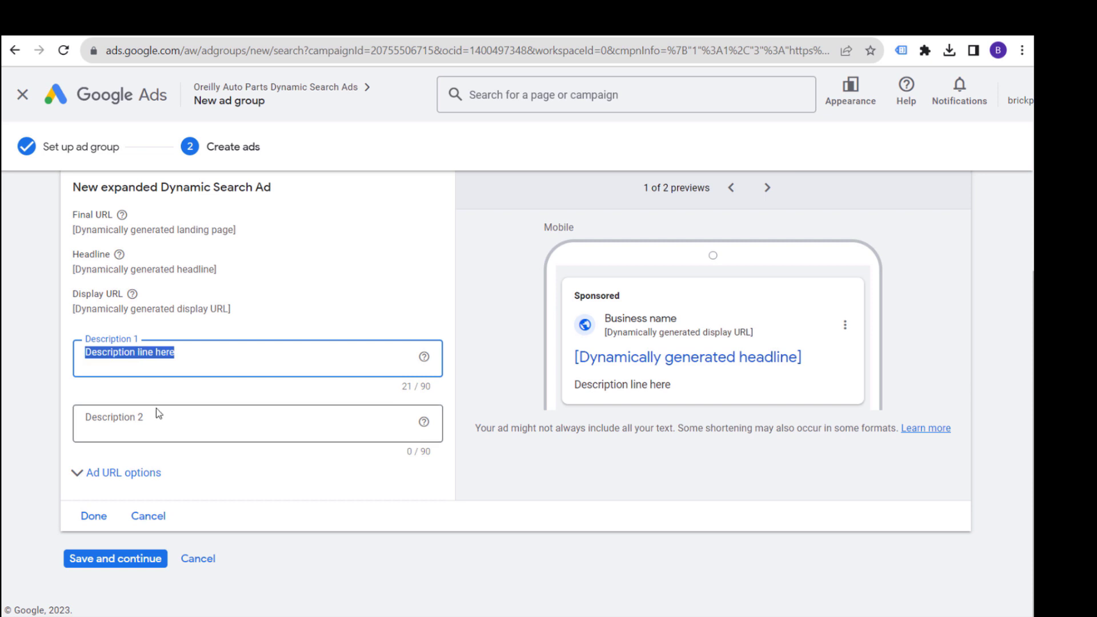
click(156, 414)
key(ctrl+v)
click(94, 515)
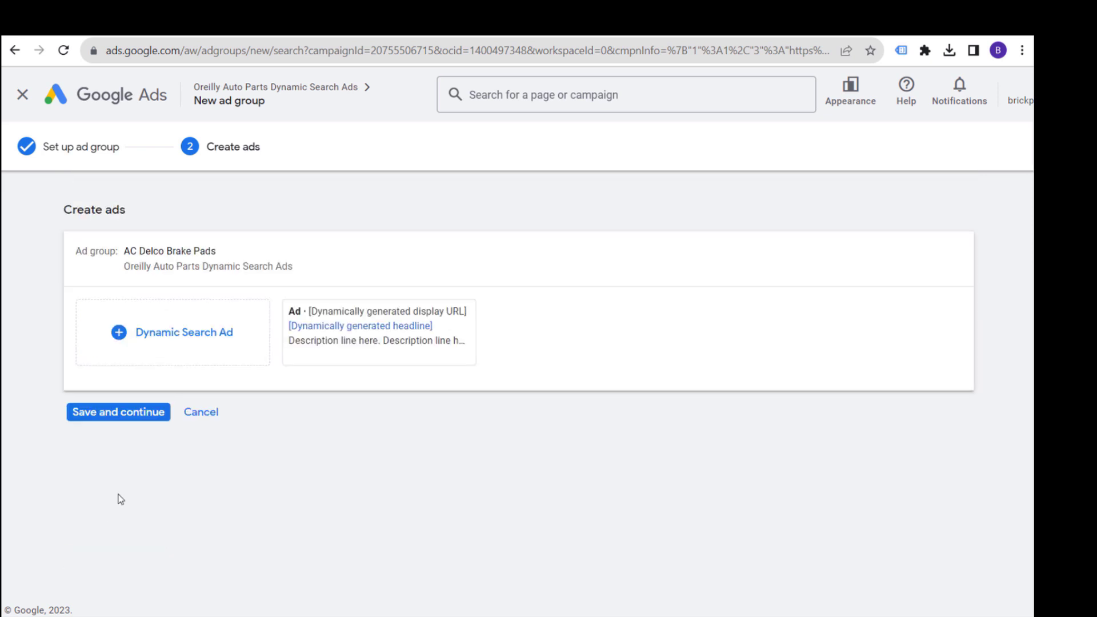
click(136, 414)
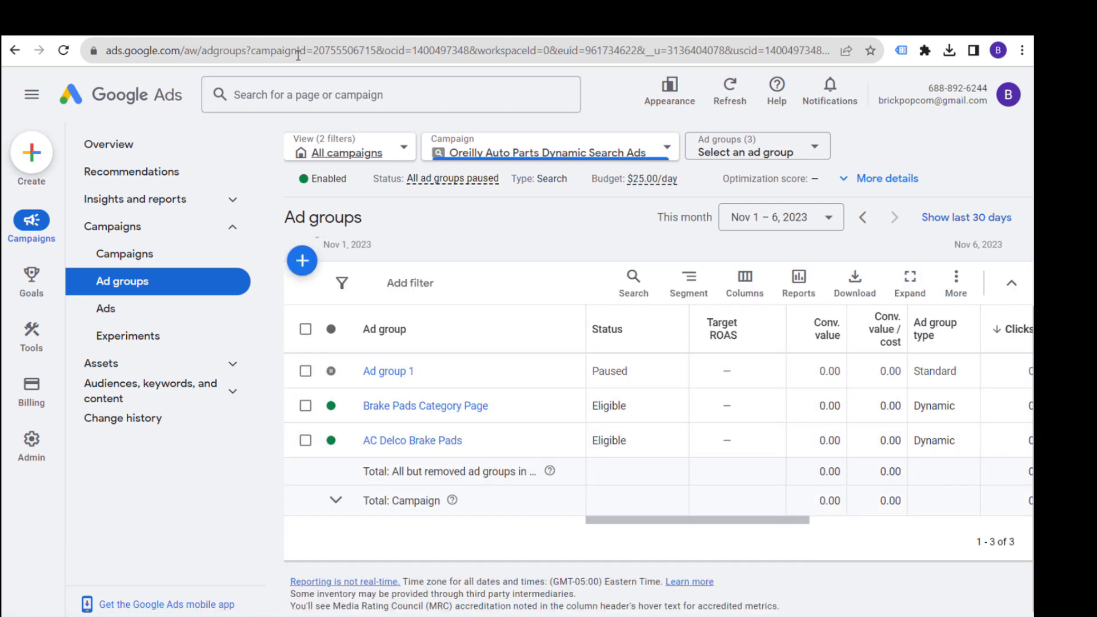
Compare O'Reilly's Batteries category and Super Start battery product URLs and copy /battery---accessories/batteries/ from the product page's URL.
click(292, 35)
click(325, 40)
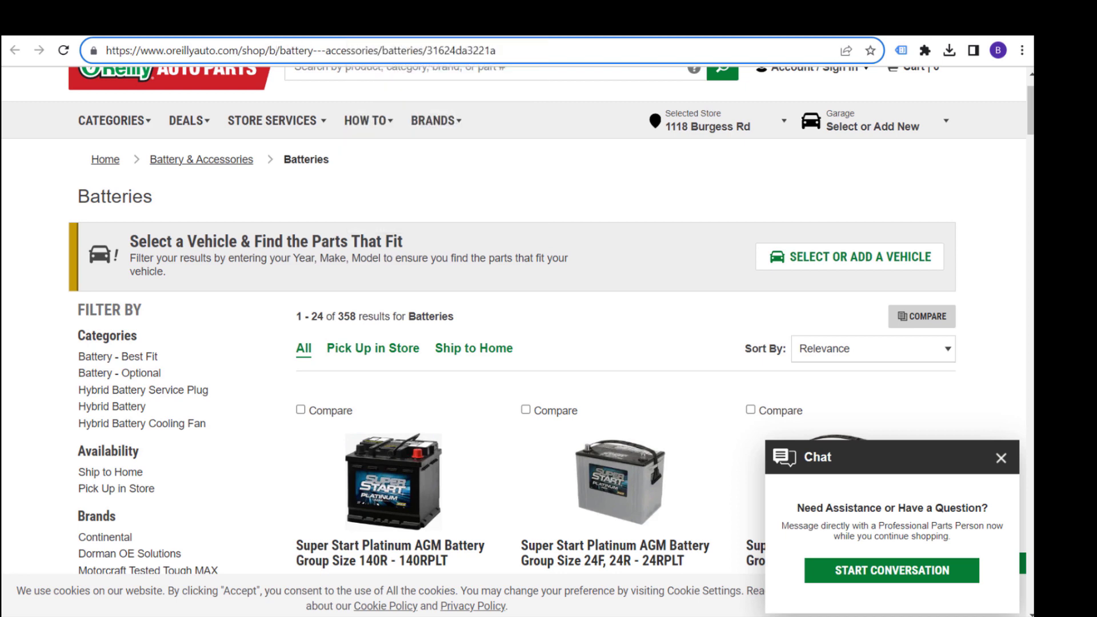
key(ctrl+Tab)
click(314, 50)
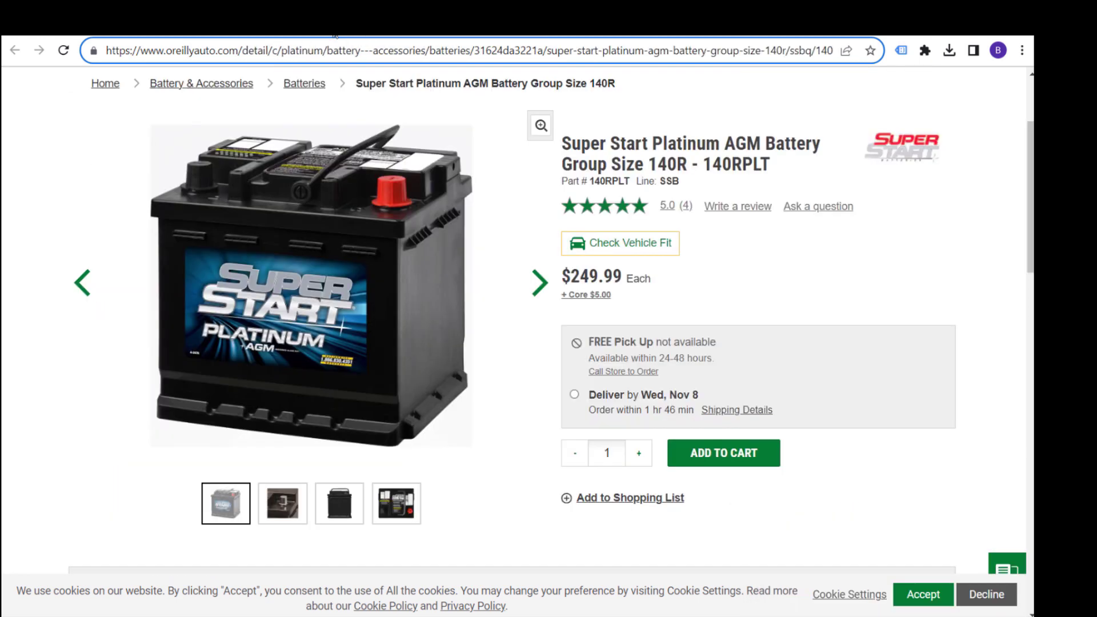
key(ctrl+Tab)
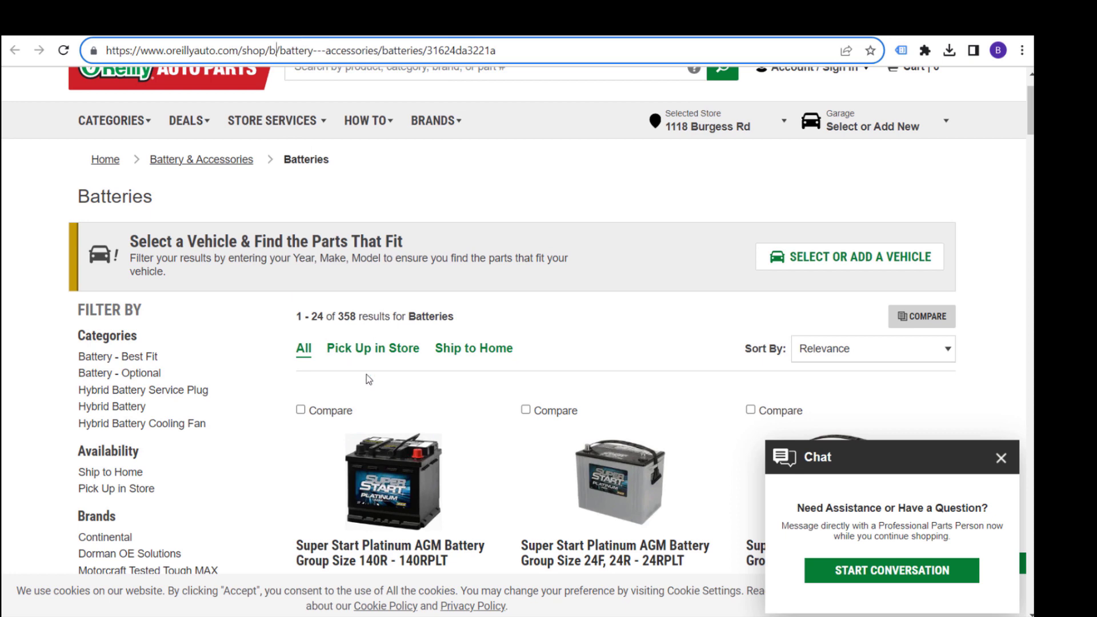
scroll(615, 498, down, 9)
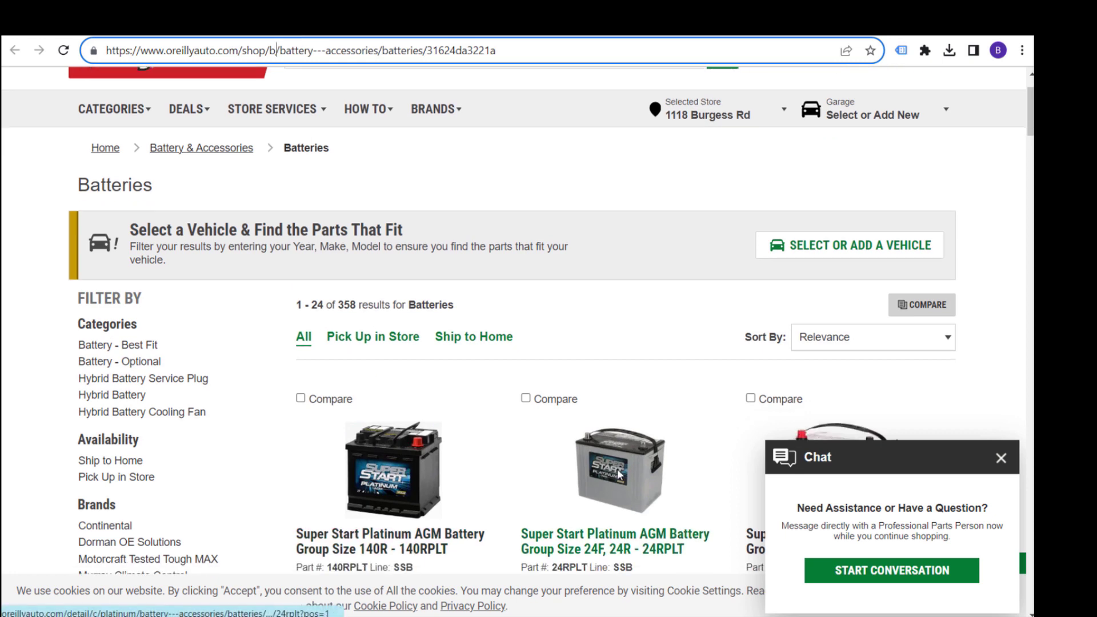
scroll(613, 275, down, 18)
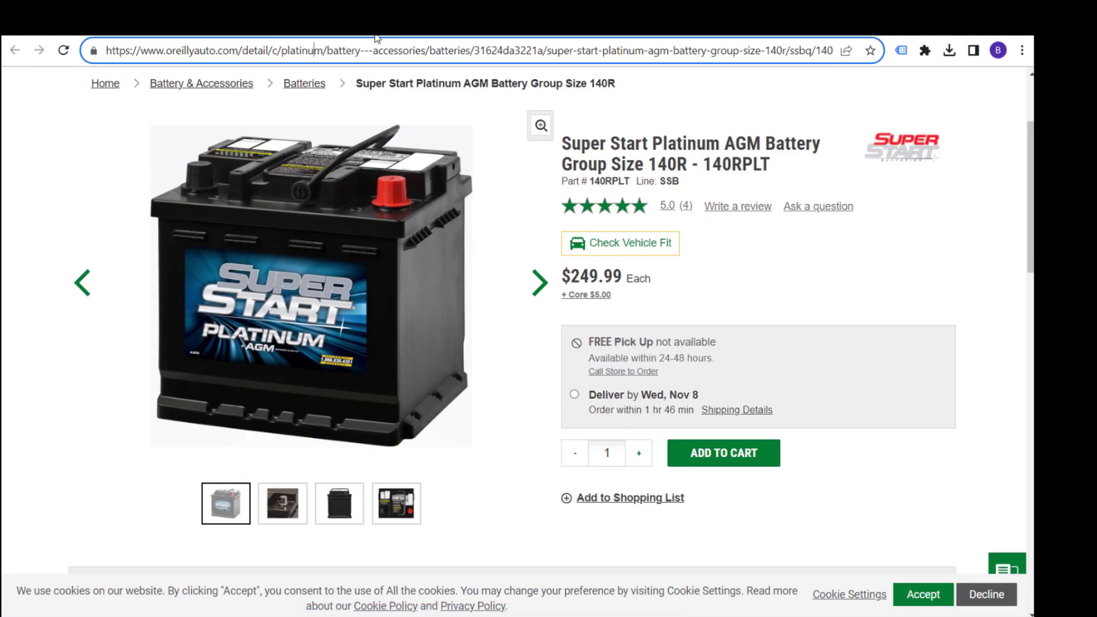
drag(324, 52, 474, 58)
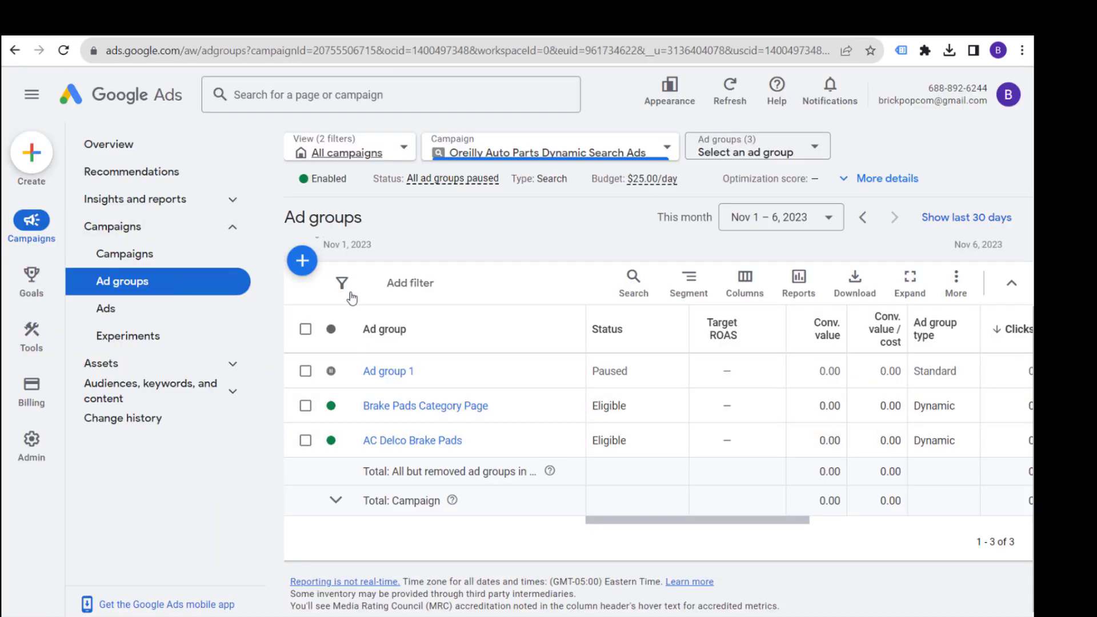
Switch back to Google Ads and pause the Brake Pads Category Page and AC Delco Brake Pads ad groups.
click(332, 407)
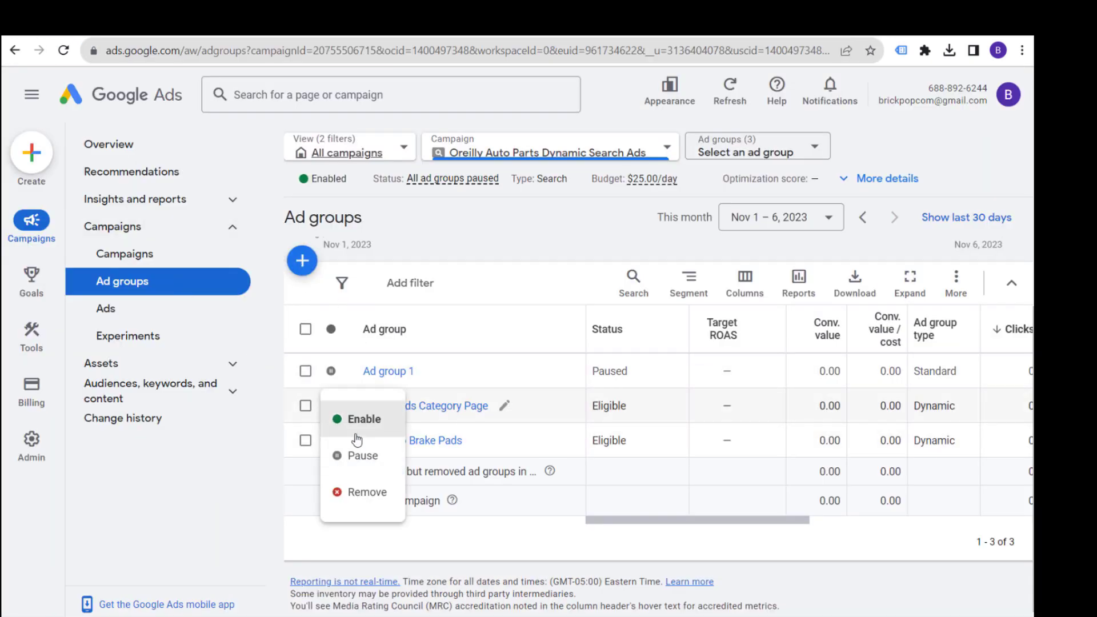
click(337, 448)
click(330, 441)
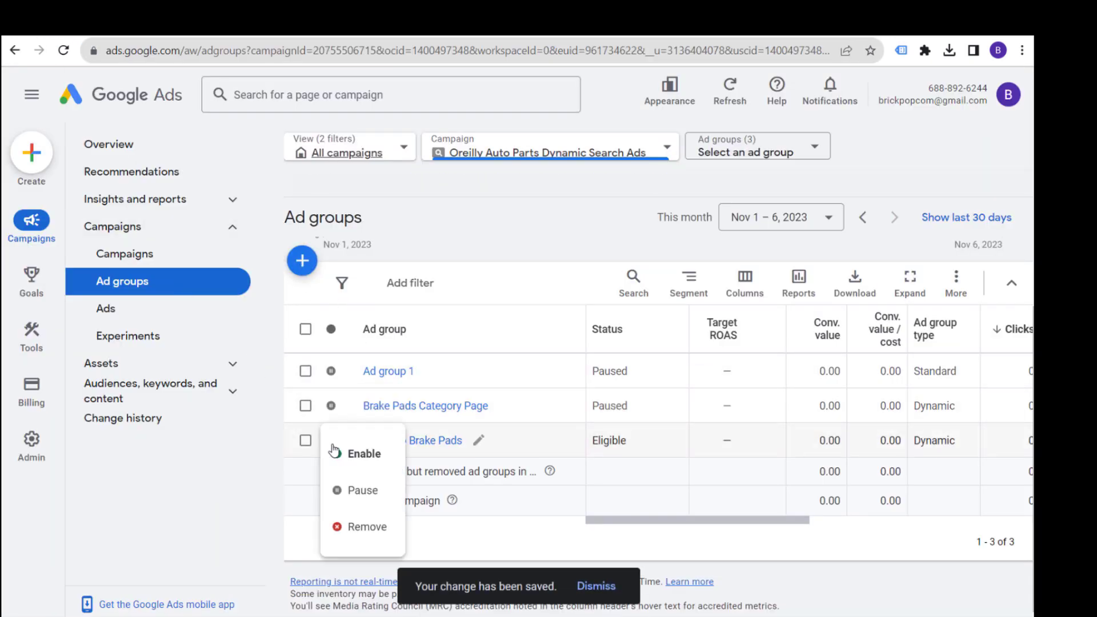
click(360, 490)
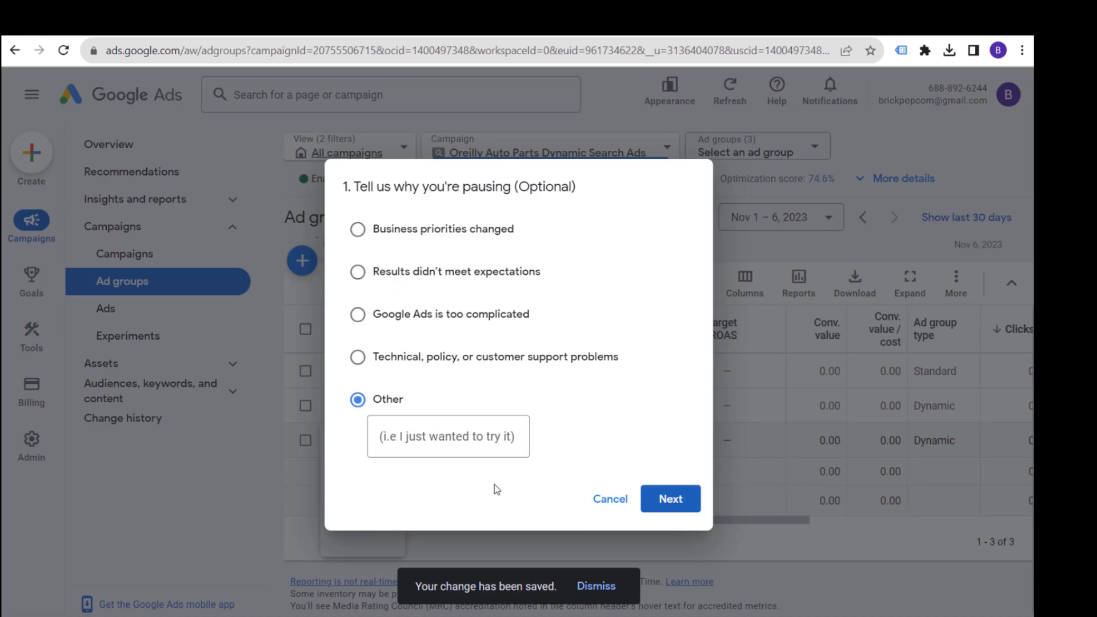
click(650, 509)
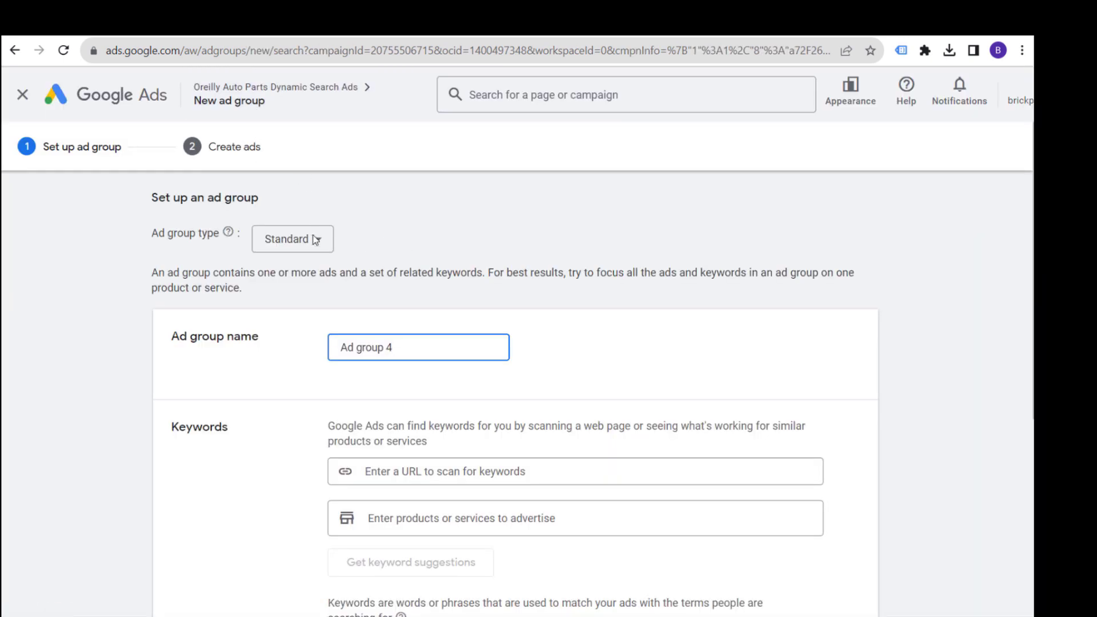
Change the new ad group's type to Dynamic and name it Batteries All Products.
click(315, 240)
click(305, 297)
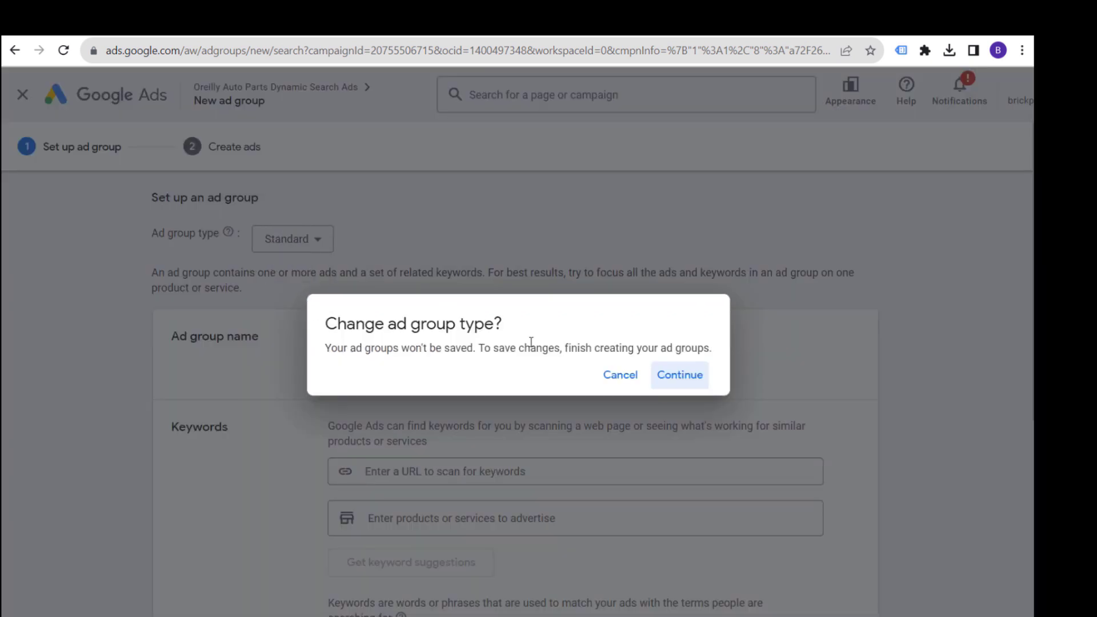
click(680, 377)
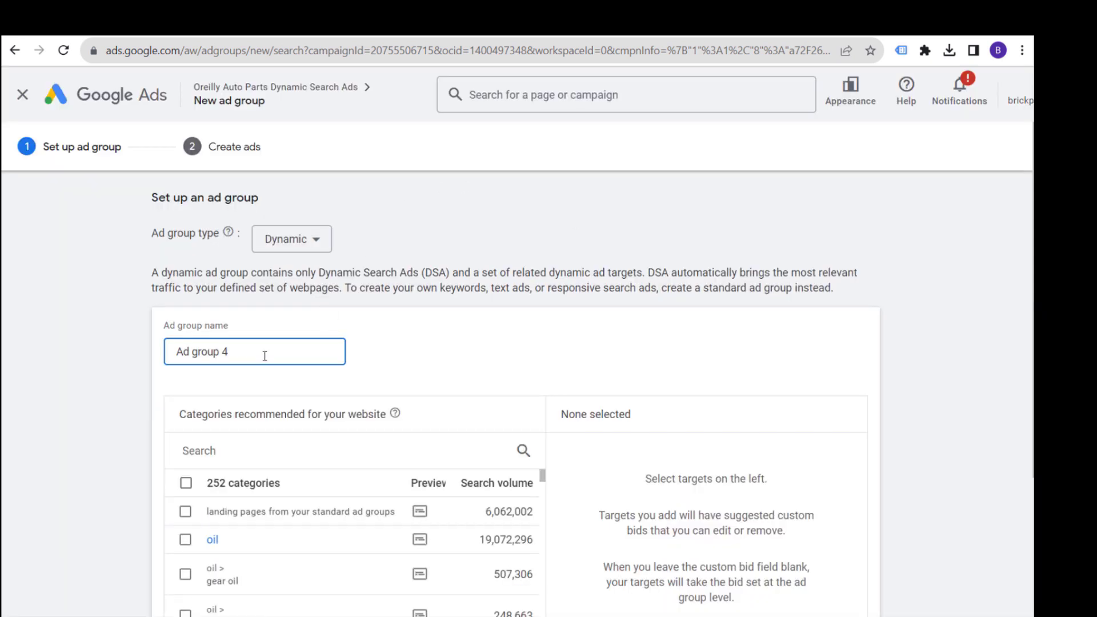
drag(243, 353, 146, 354)
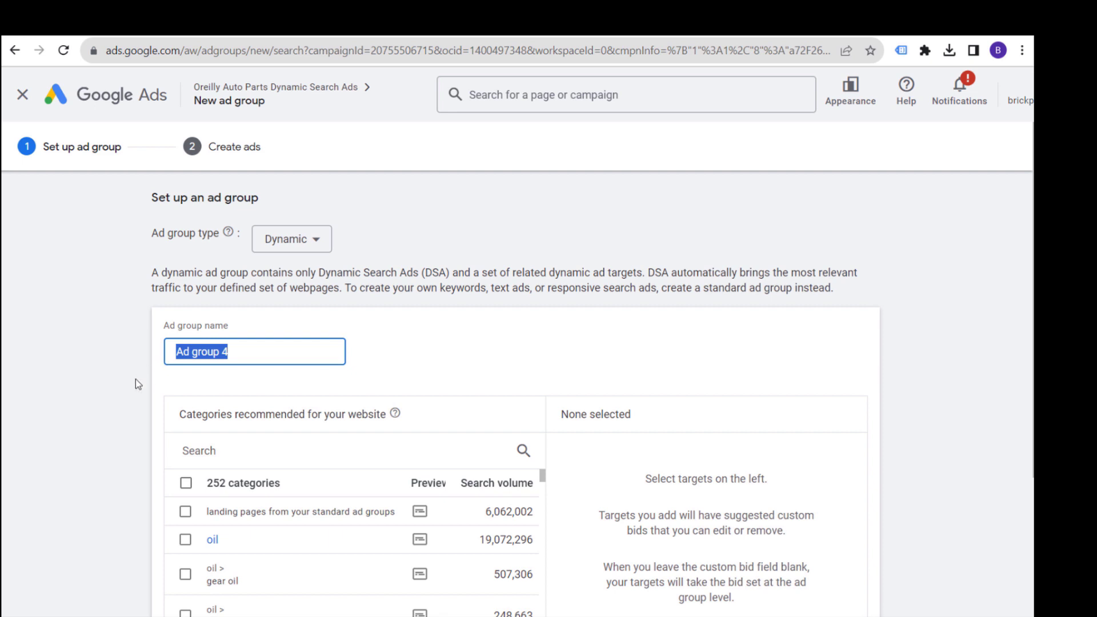
text(Batteries All Products)
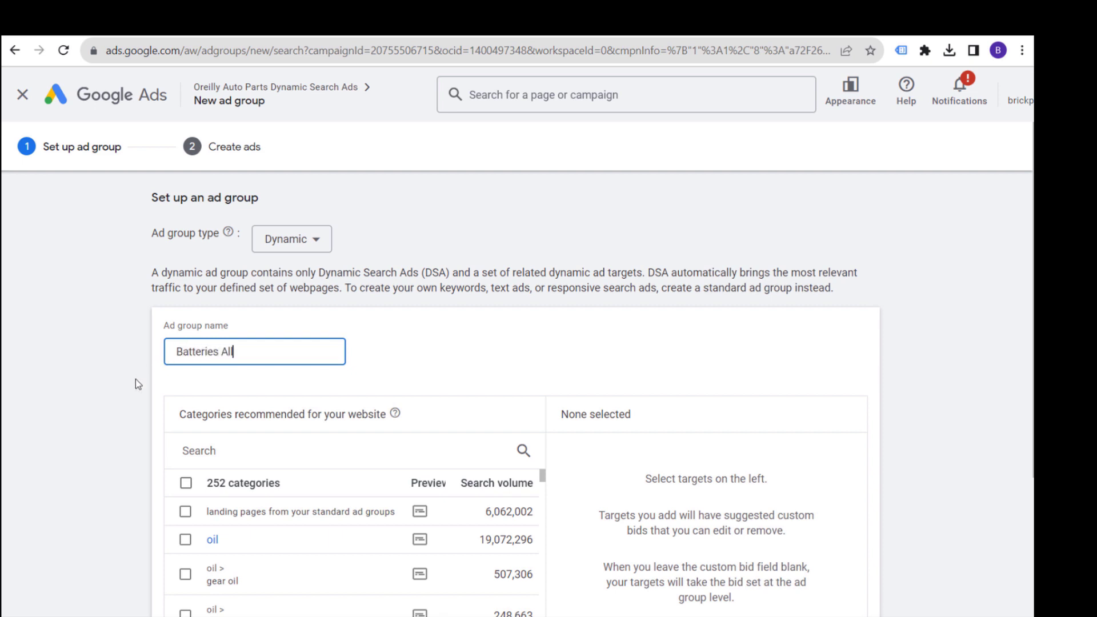
click(135, 378)
Create a specific-webpages rule targeting URLs that contain /battery---accessories/batteries/ and add it to the ad group's targets.
scroll(136, 379, down, 4)
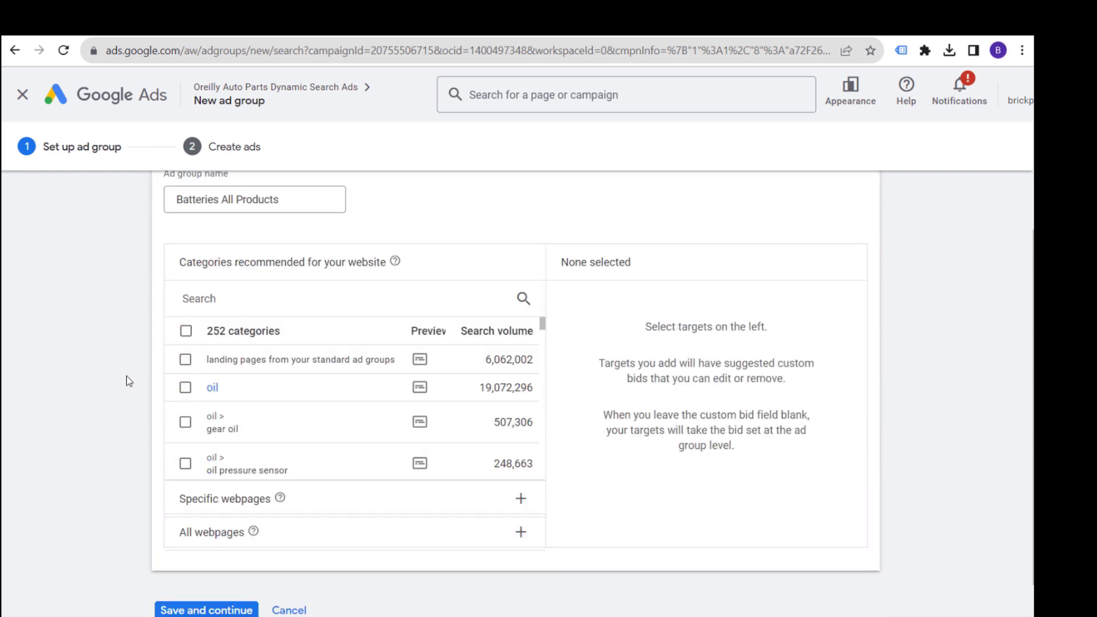
click(374, 445)
click(298, 276)
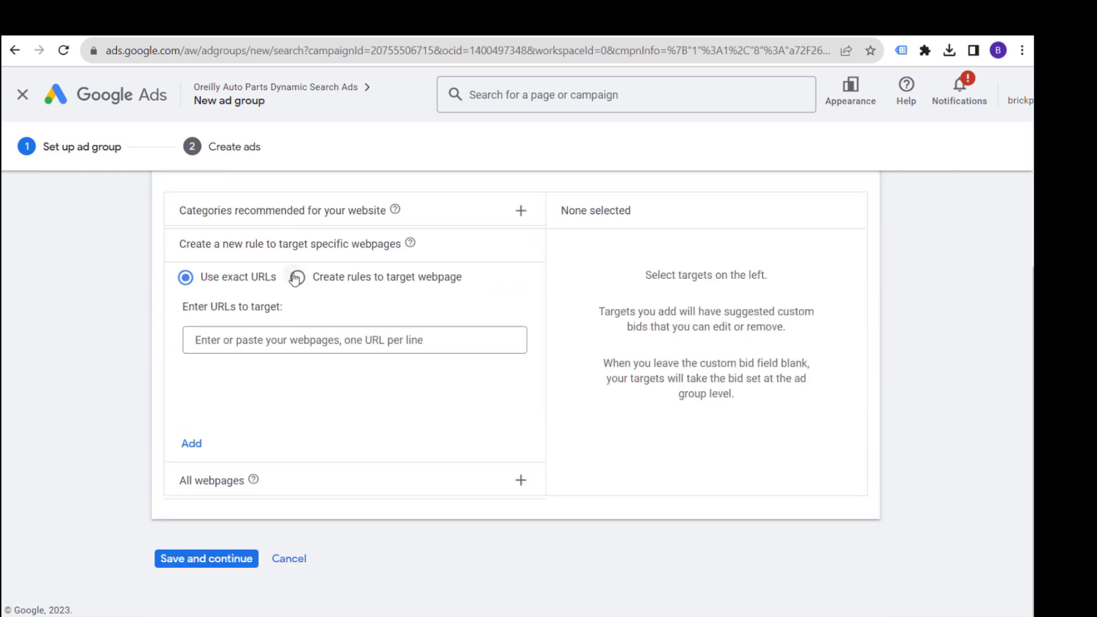
click(417, 306)
key(ctrl+v)
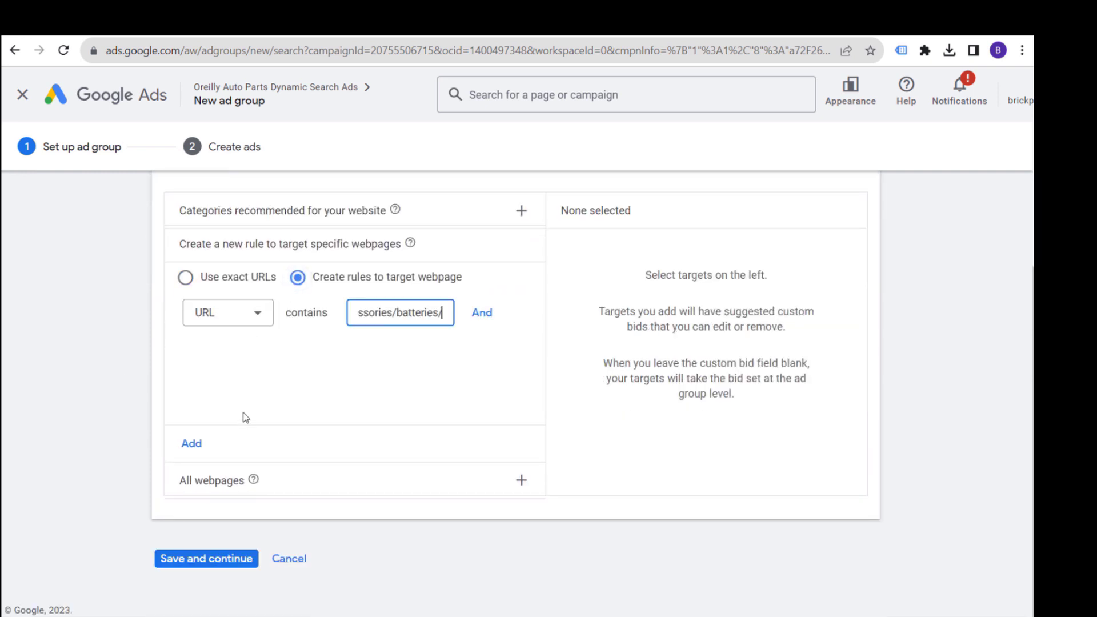
click(191, 443)
drag(620, 284, 788, 283)
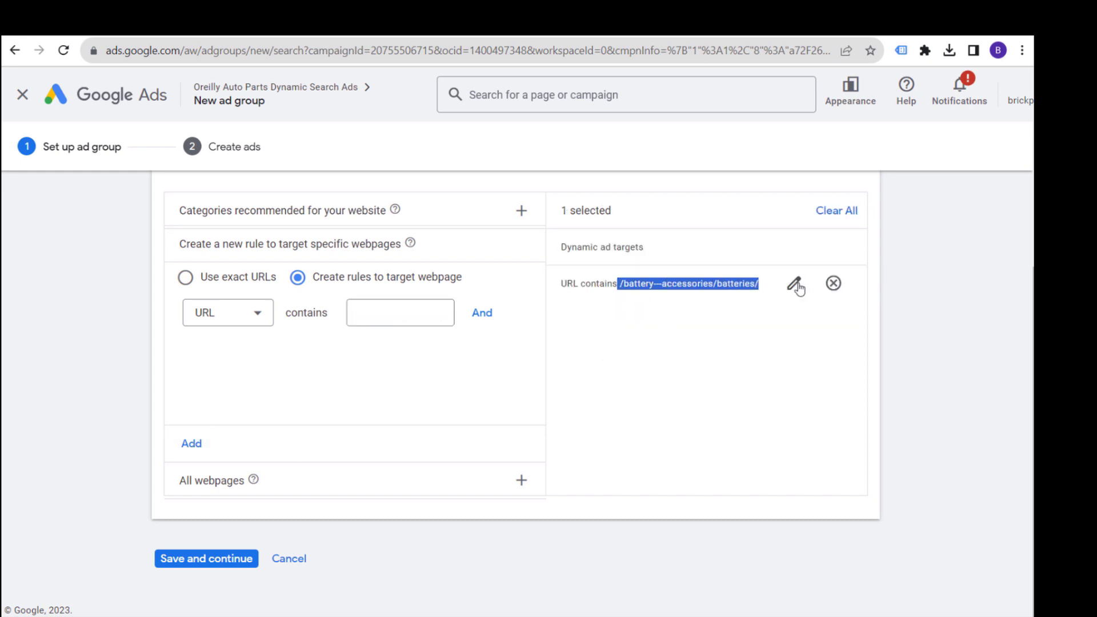
Compare the battery path in the URLs of O'Reilly's Batteries category and Super Start Platinum product pages, and examine the product title.
key(ctrl+Tab)
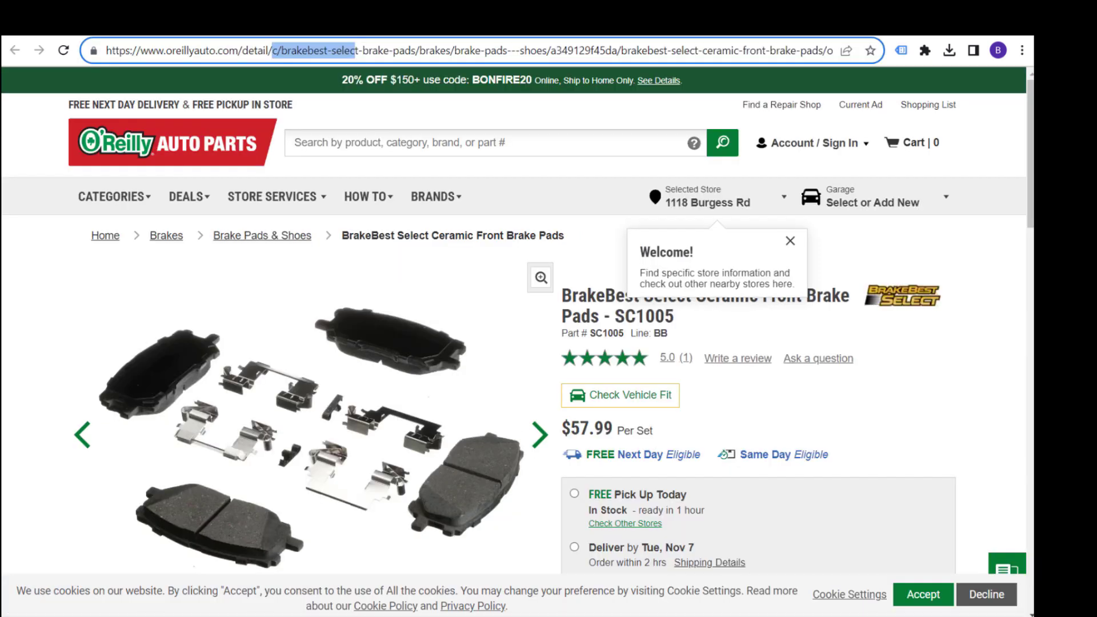
key(ctrl+Tab)
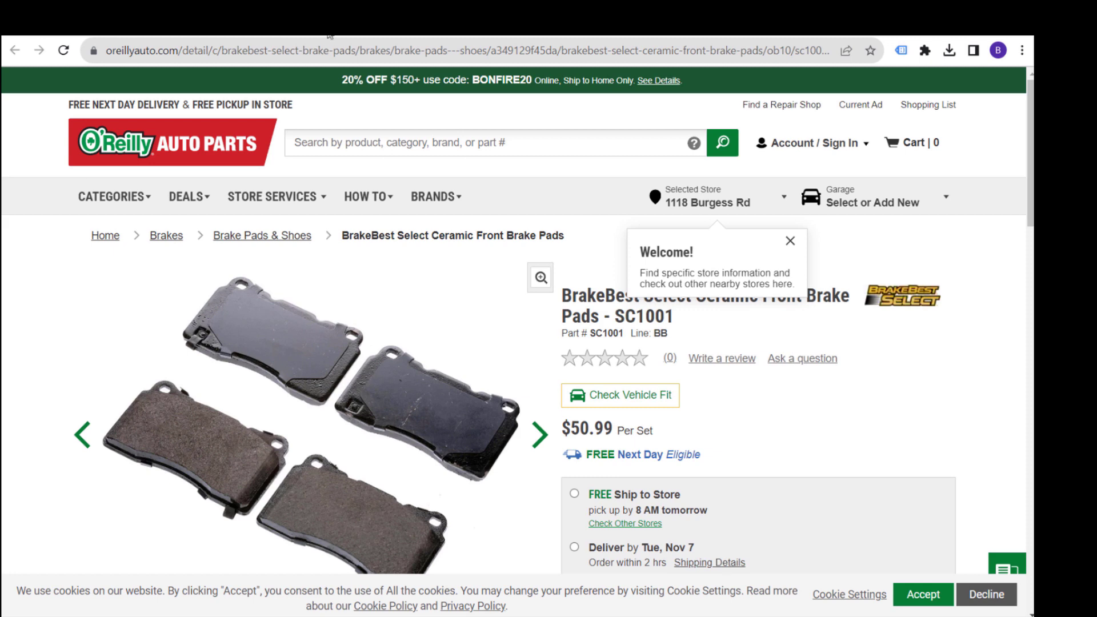
key(ctrl+Tab)
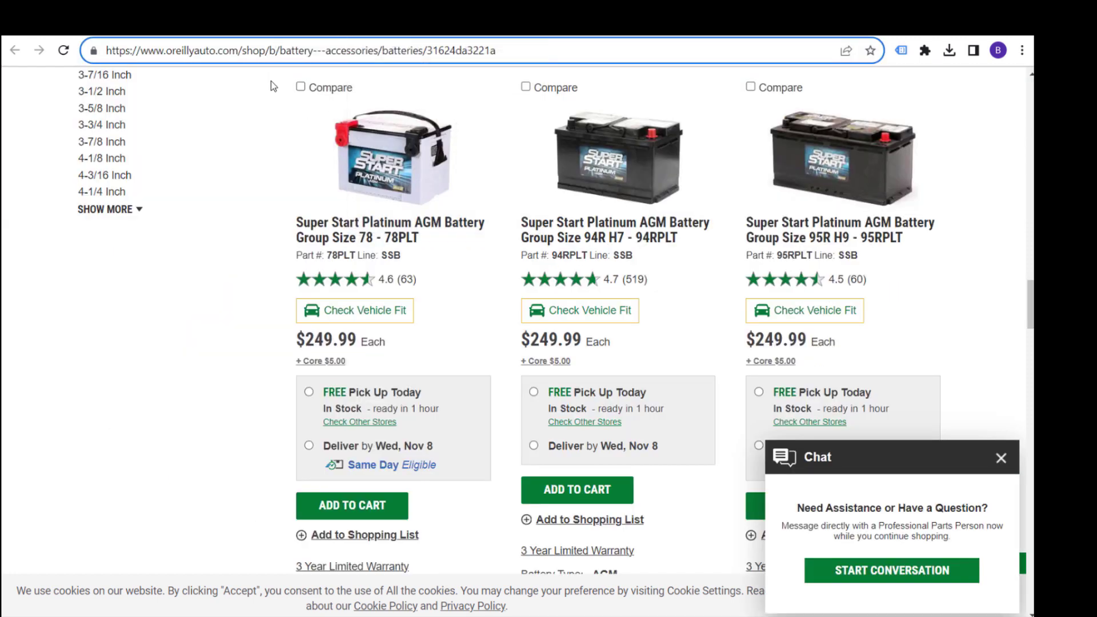
drag(279, 50, 426, 50)
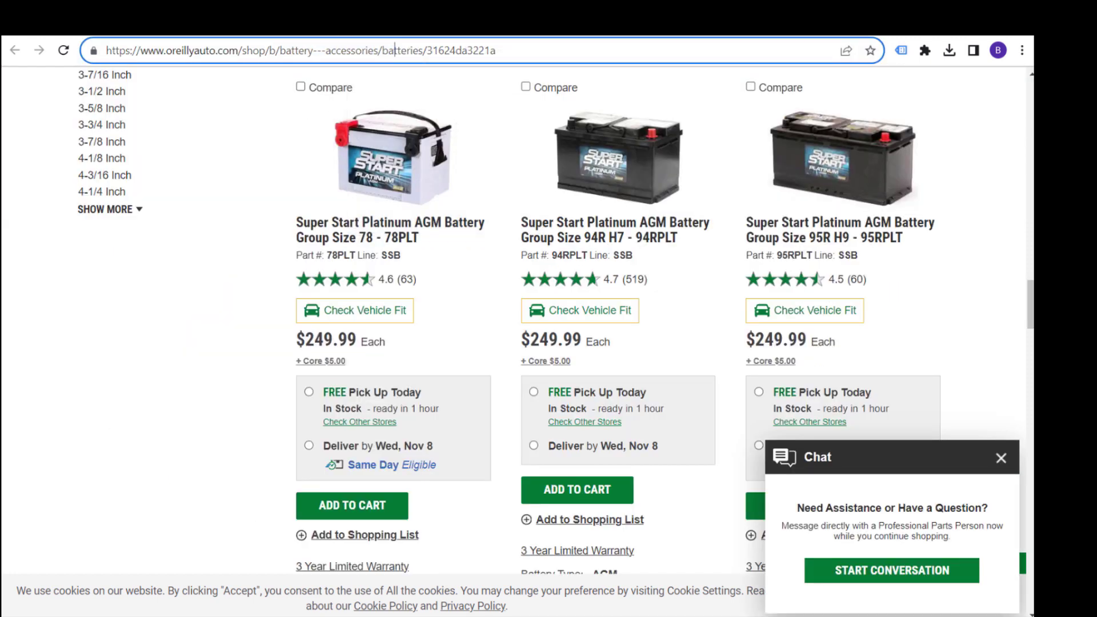
key(ctrl+Tab)
click(372, 51)
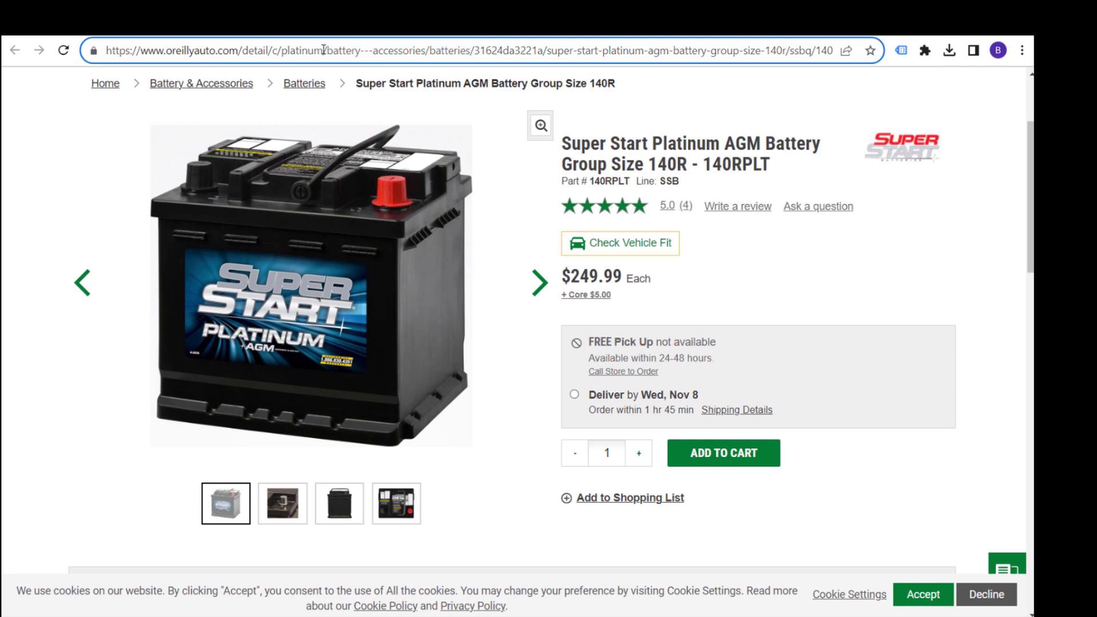
drag(323, 50, 483, 50)
click(580, 143)
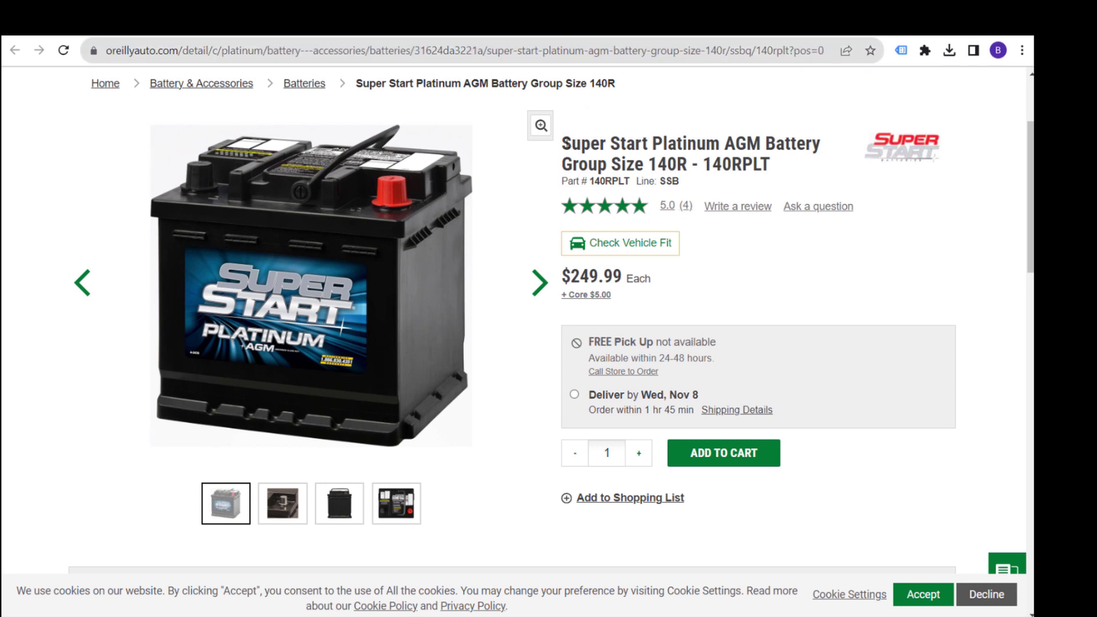
drag(563, 143, 676, 168)
click(691, 164)
drag(562, 150, 686, 165)
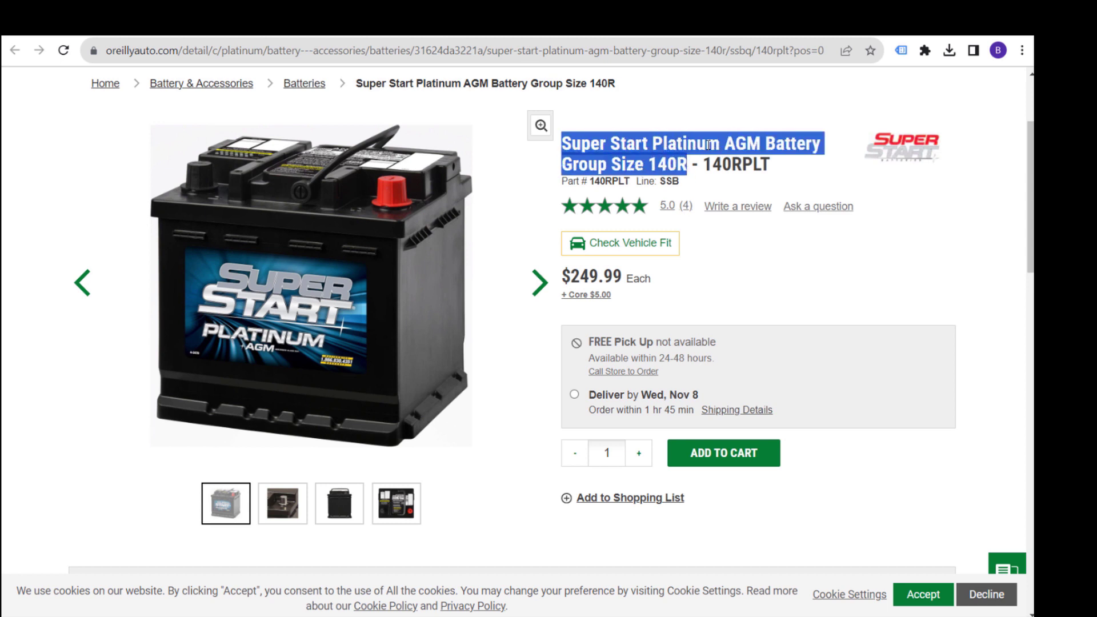
click(753, 152)
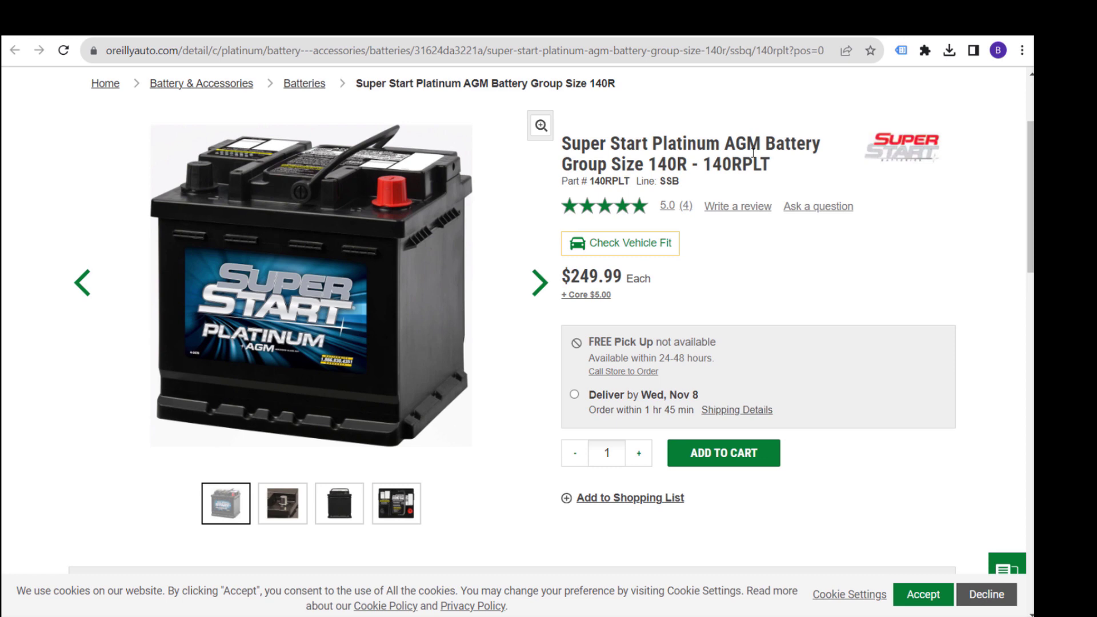
Switch to the Tripadvisor page for Homewood Suites by Hilton Nashville-Downtown and examine how the hotel title relates to the page URL.
click(26, 23)
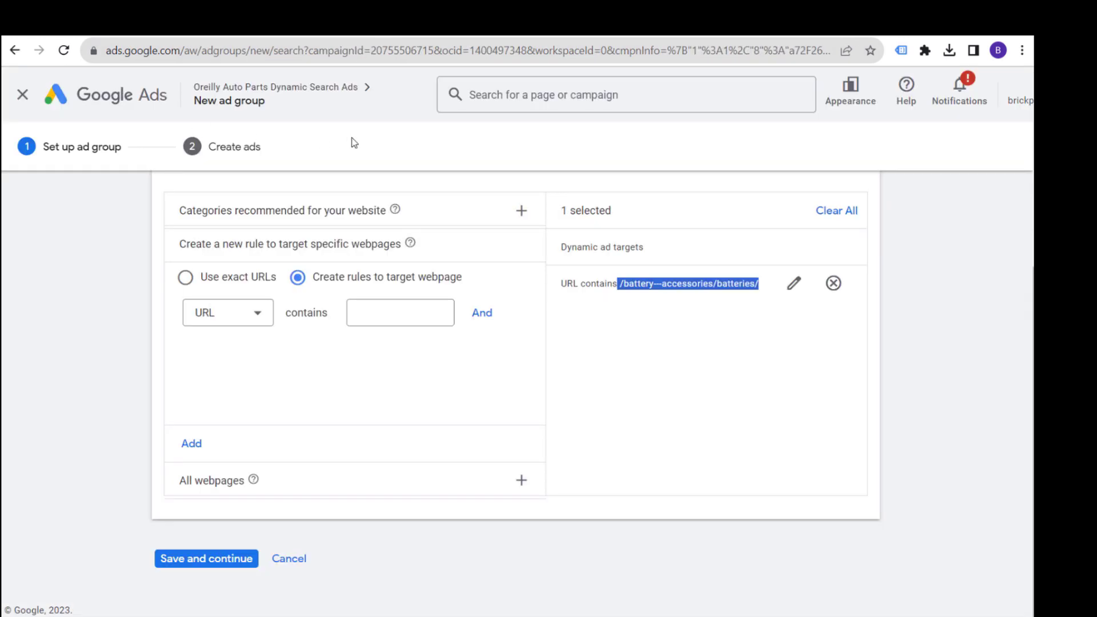
click(714, 40)
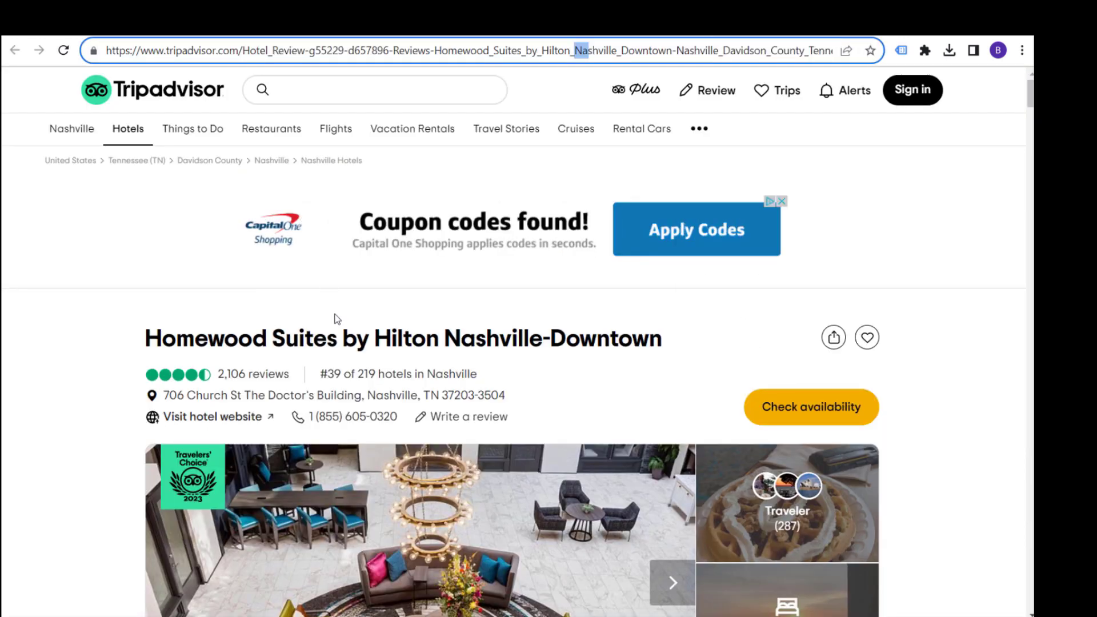
drag(162, 340, 487, 341)
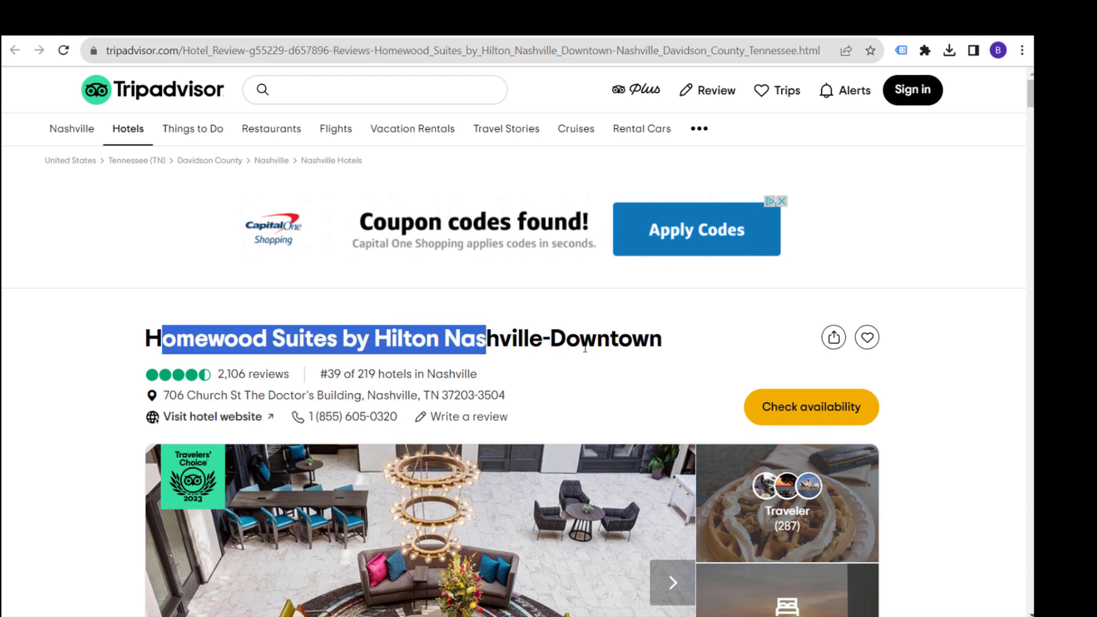
click(586, 351)
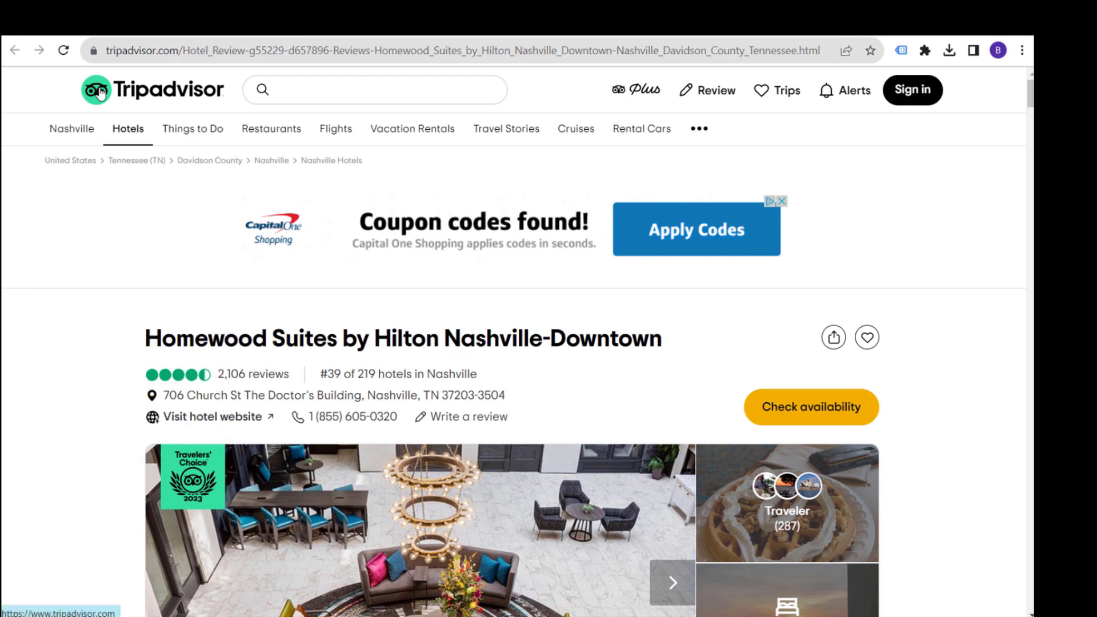
mouse_move(120, 127)
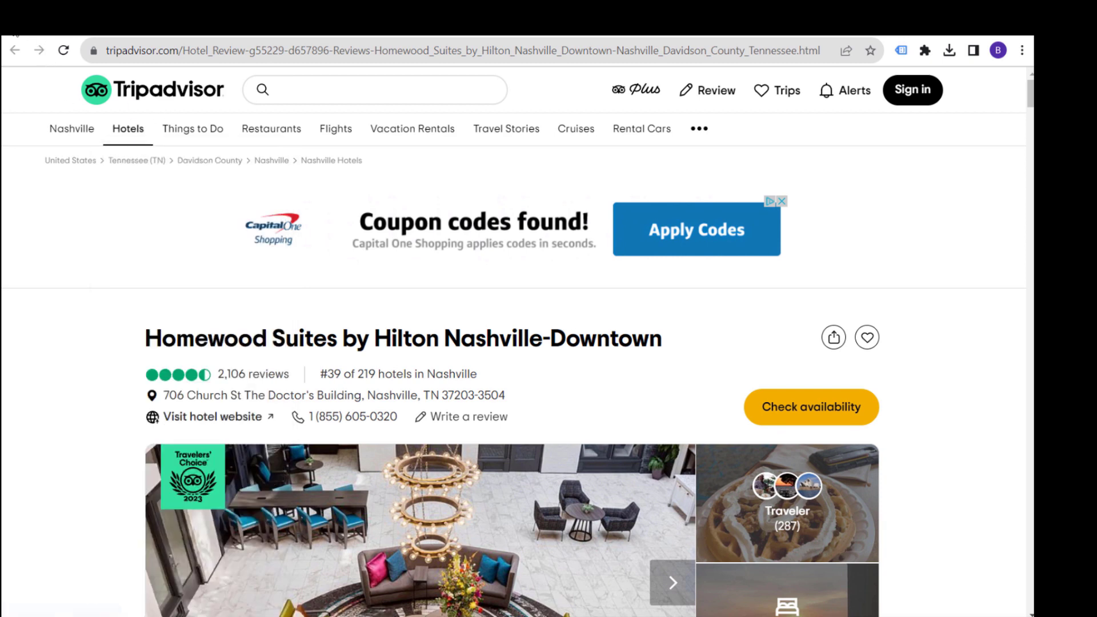
Switch back to Google Ads and save the Batteries All Products ad group setup, continuing to ad creation.
click(48, 17)
click(708, 317)
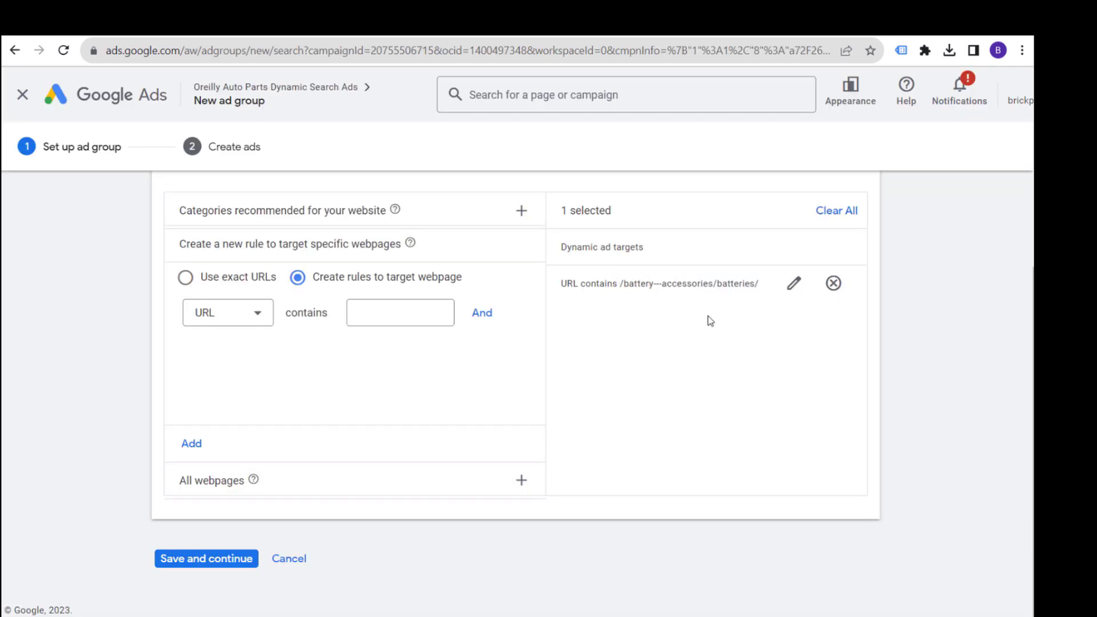
click(223, 558)
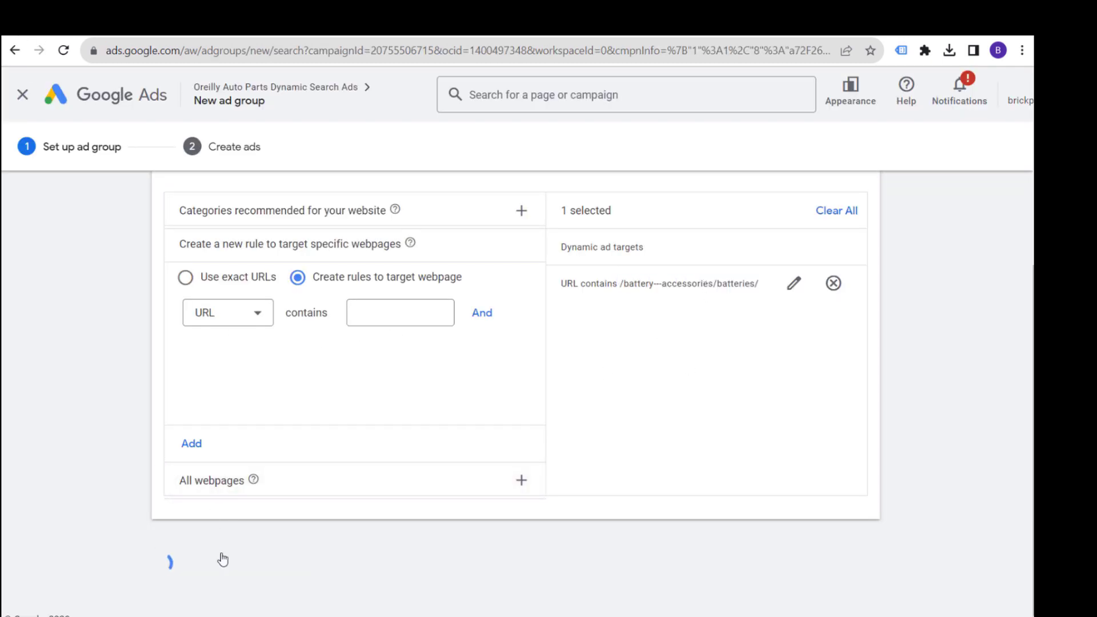
Create a Dynamic Search Ad for Batteries All Products with the descriptions "Description line 1" and "Description line 2".
scroll(269, 480, down, 1)
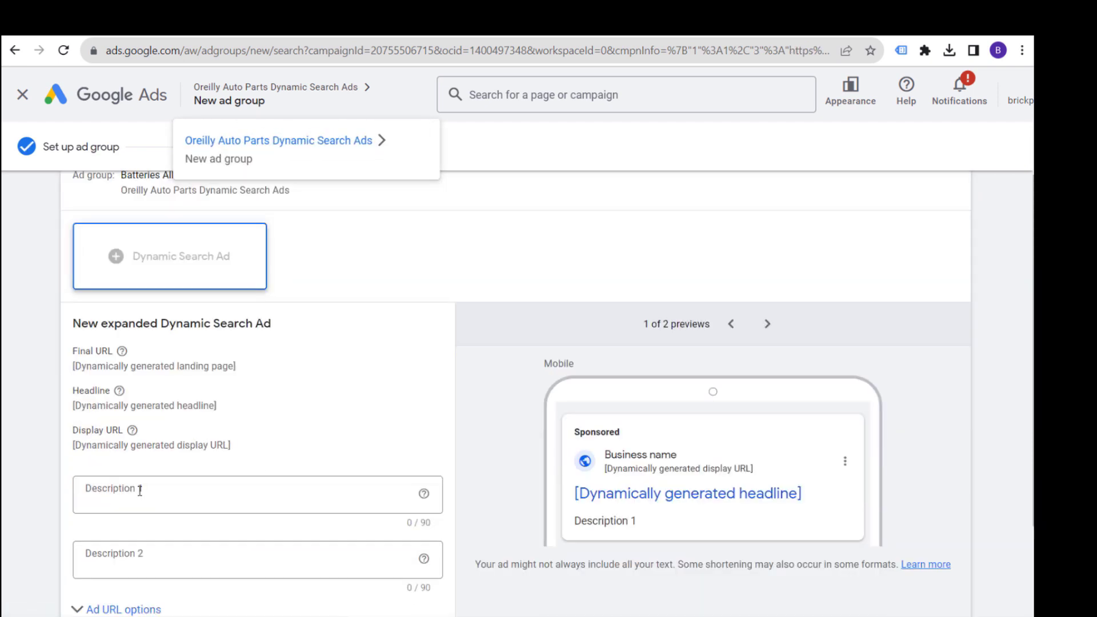
click(140, 489)
text(Description line 1)
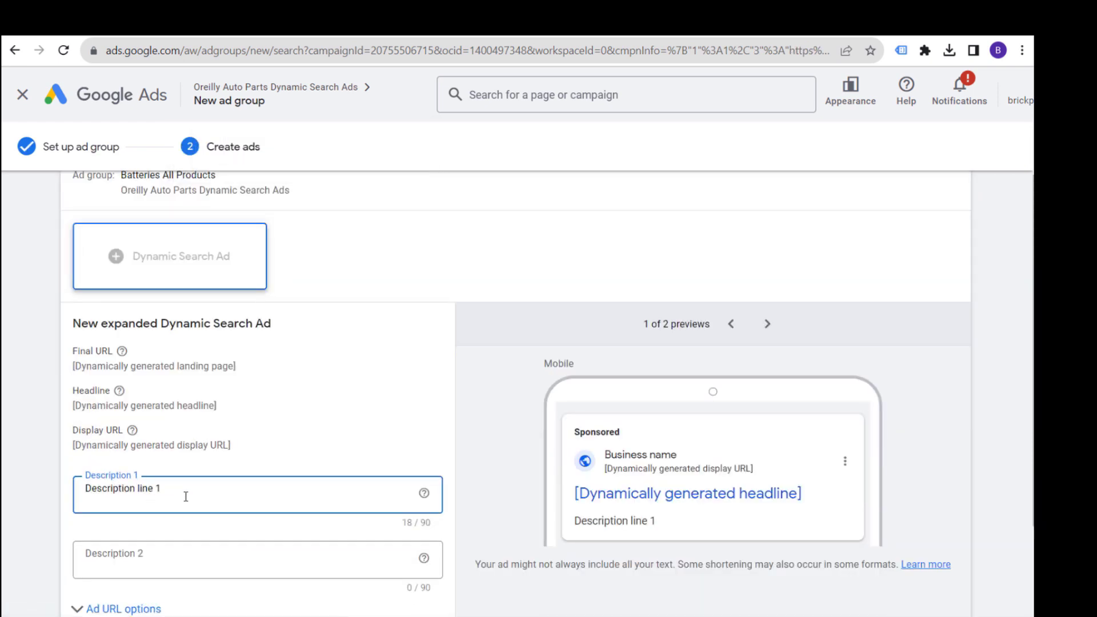
drag(183, 494, 25, 488)
key(ctrl+c)
click(174, 570)
key(ctrl+v)
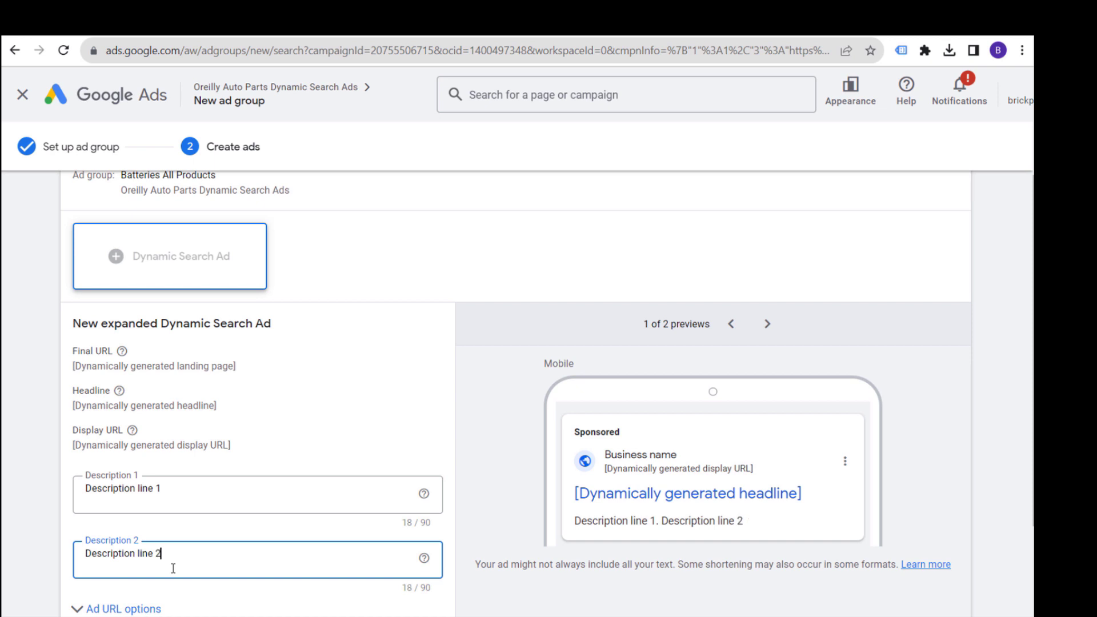
scroll(188, 517, down, 1)
click(88, 517)
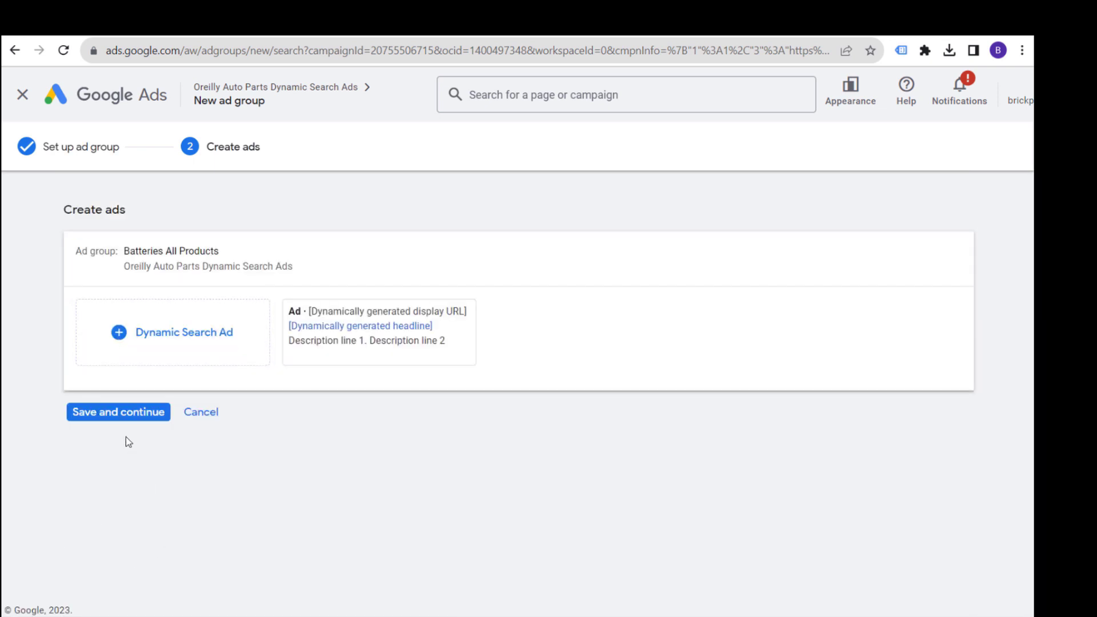
Save the Batteries All Products ad group without adding an ad, and pause the ad group.
click(124, 416)
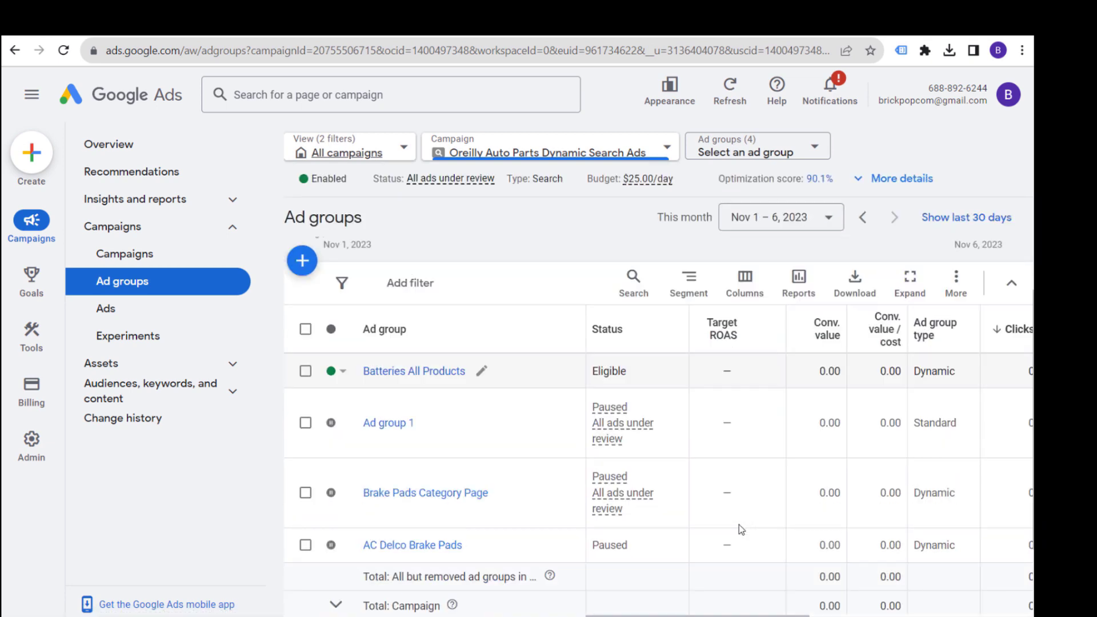
click(339, 370)
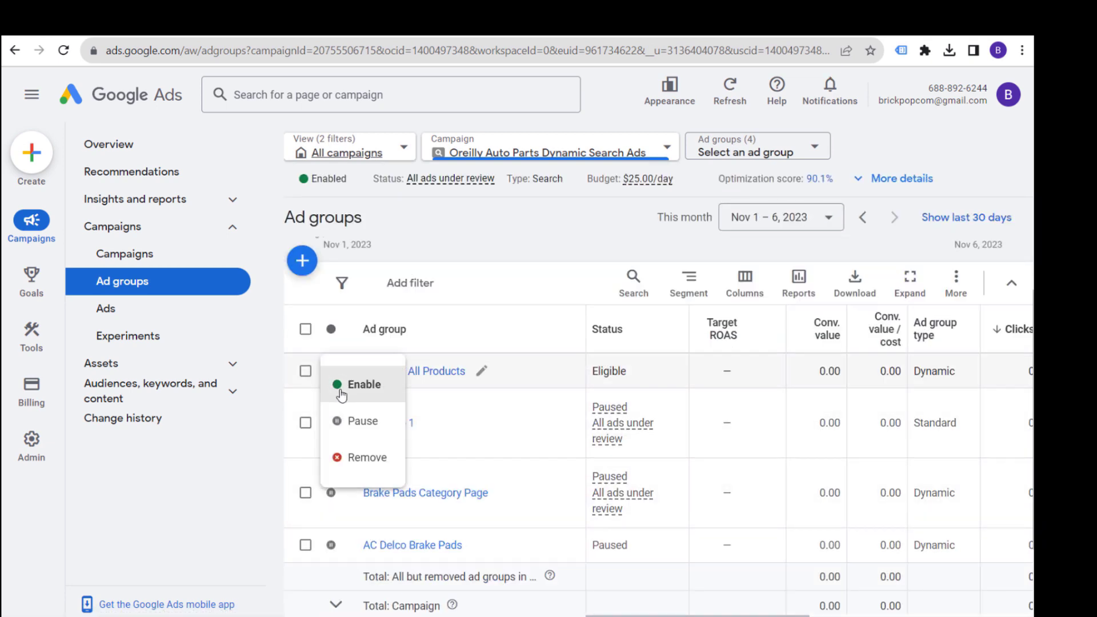
click(359, 419)
click(673, 500)
click(677, 490)
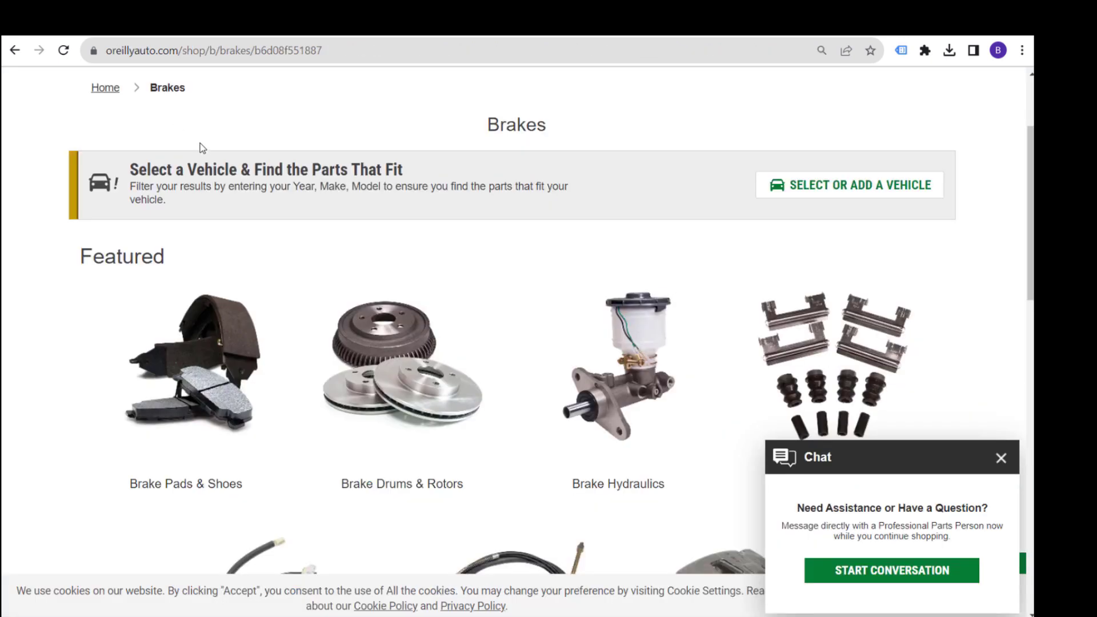
Examine the category paths in the URLs of O'Reilly's brake and battery pages and Tripadvisor's Nashville hotel page.
scroll(202, 147, up, 3)
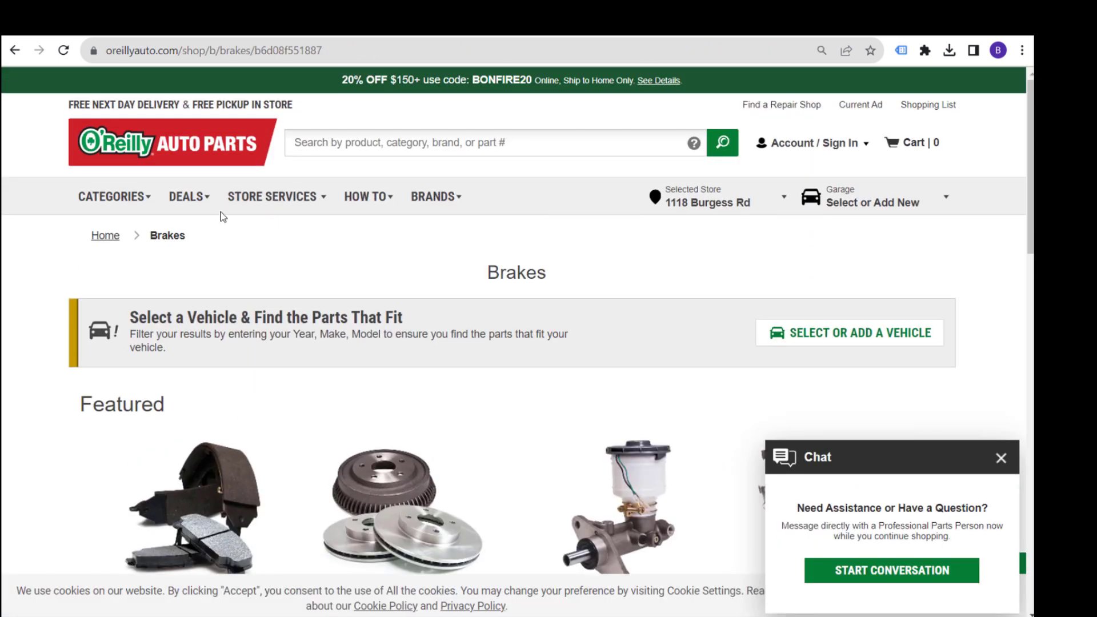
click(129, 198)
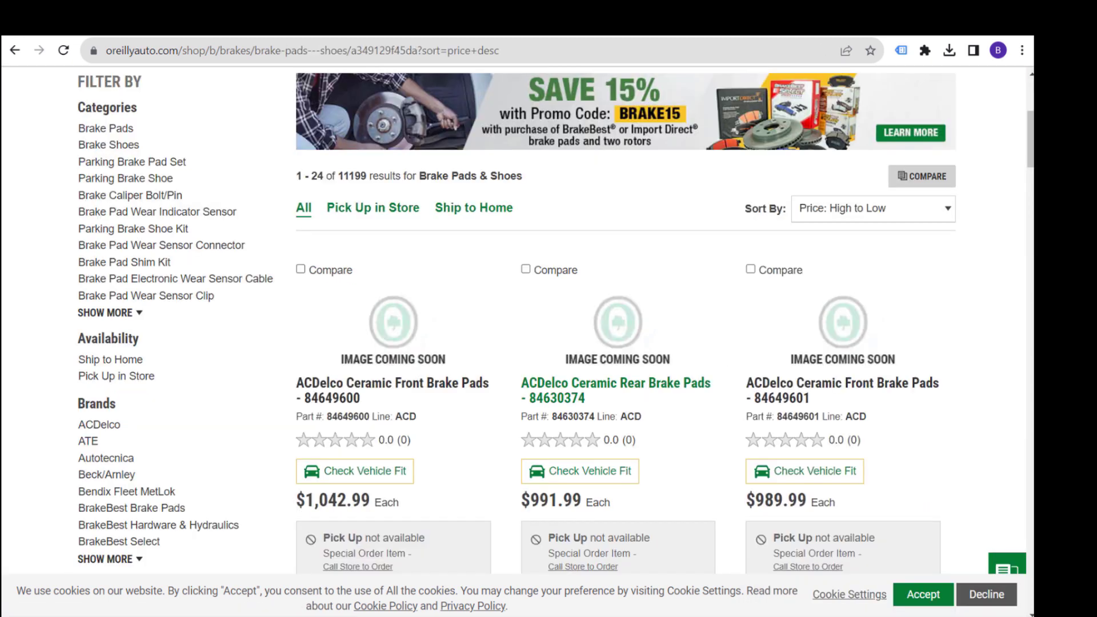
drag(222, 53, 351, 52)
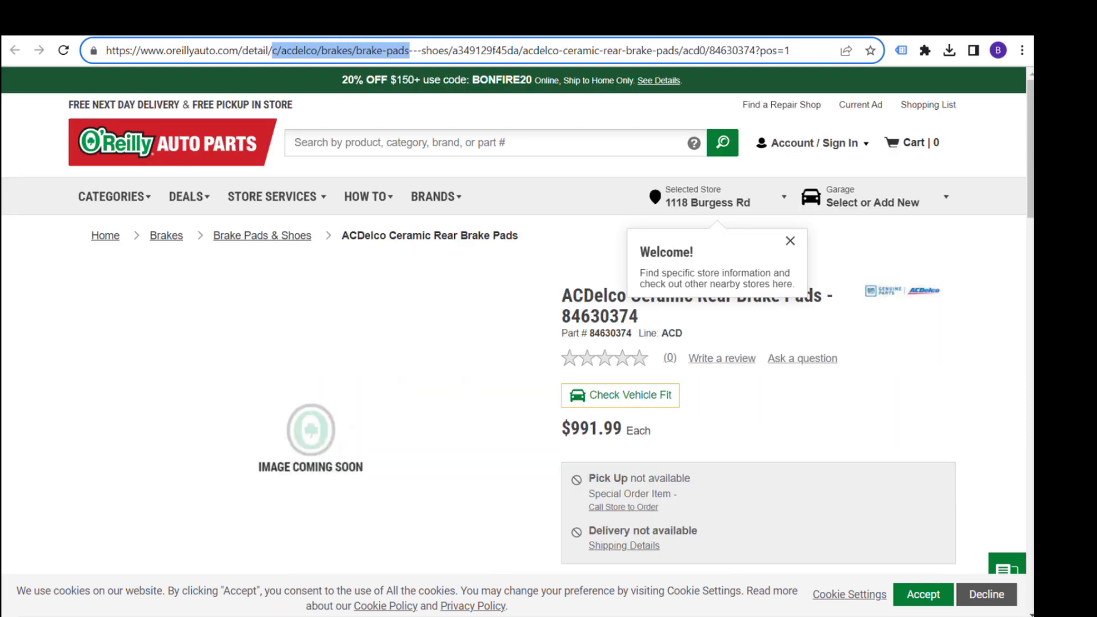
click(330, 51)
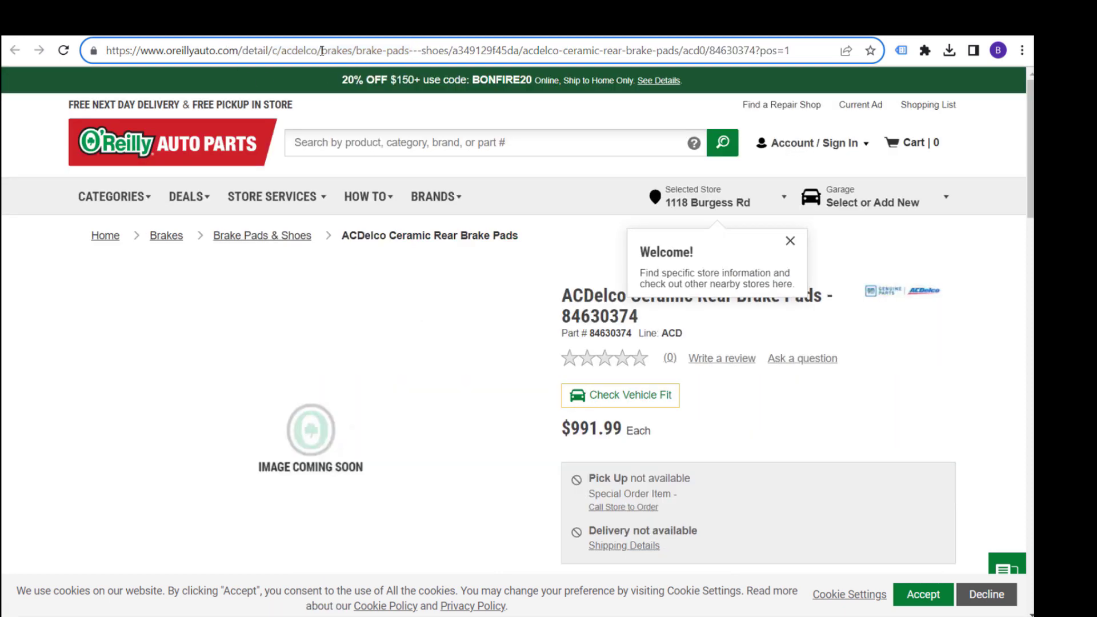
drag(322, 50, 452, 49)
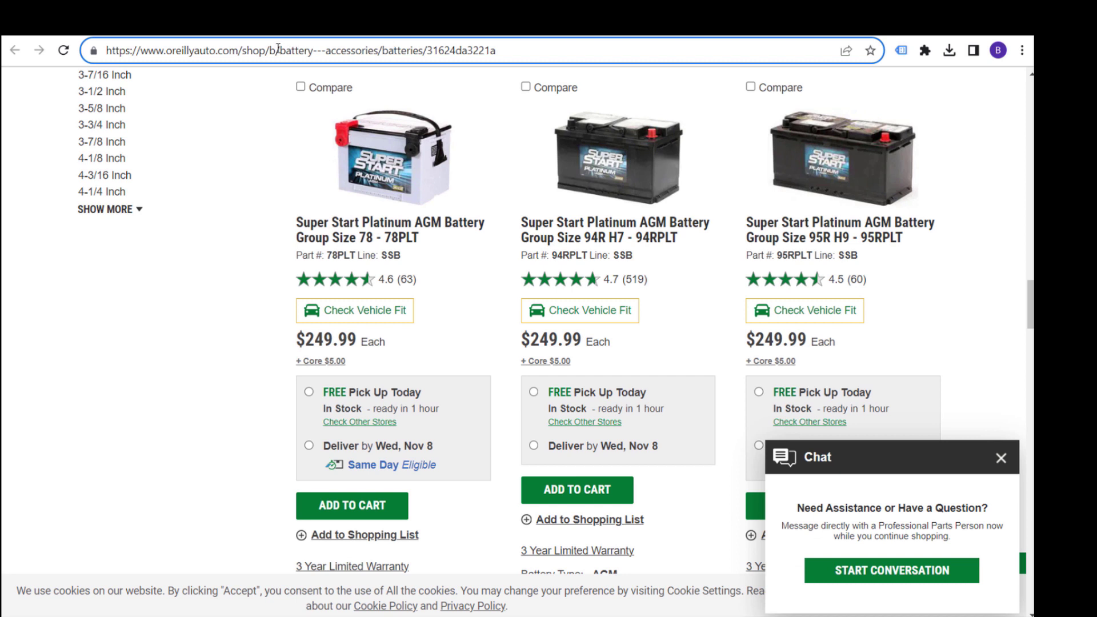
drag(278, 50, 382, 51)
click(381, 50)
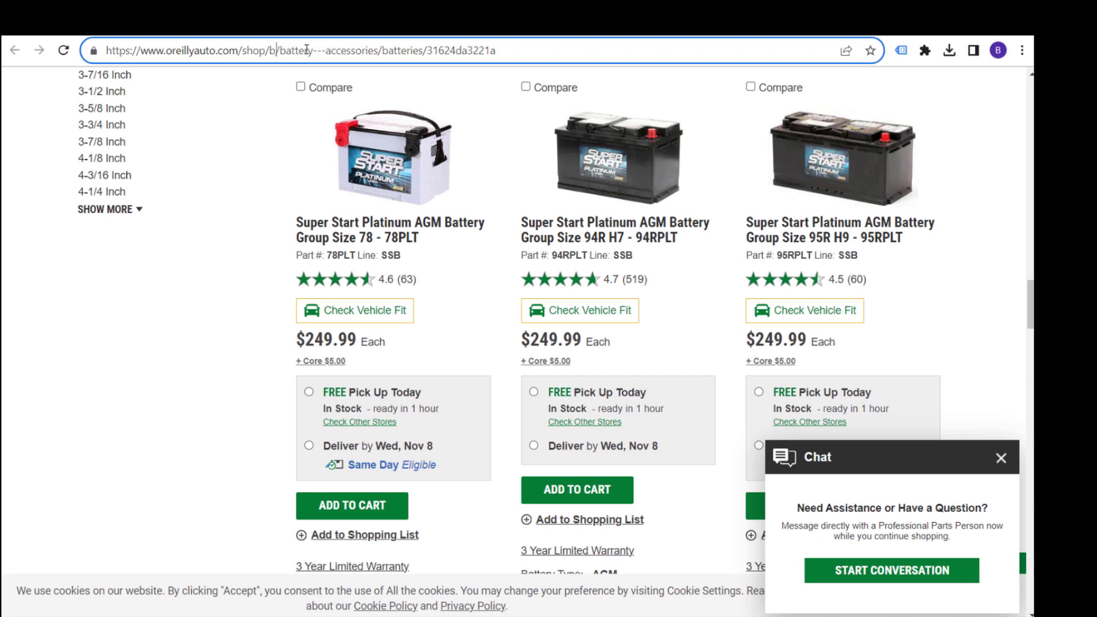
drag(276, 50, 429, 51)
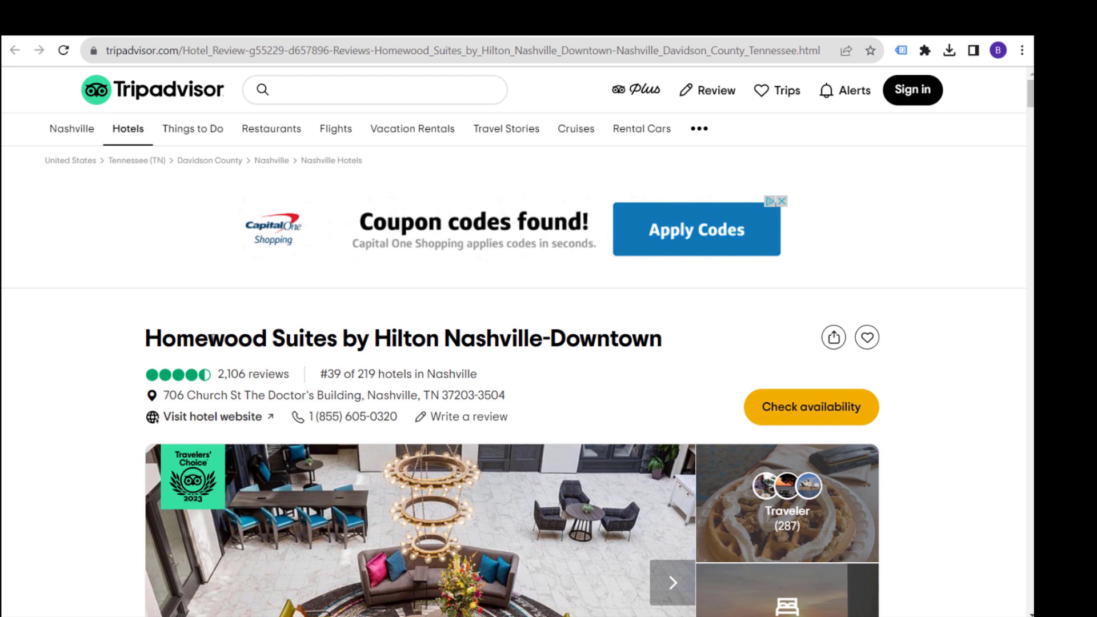
click(17, 48)
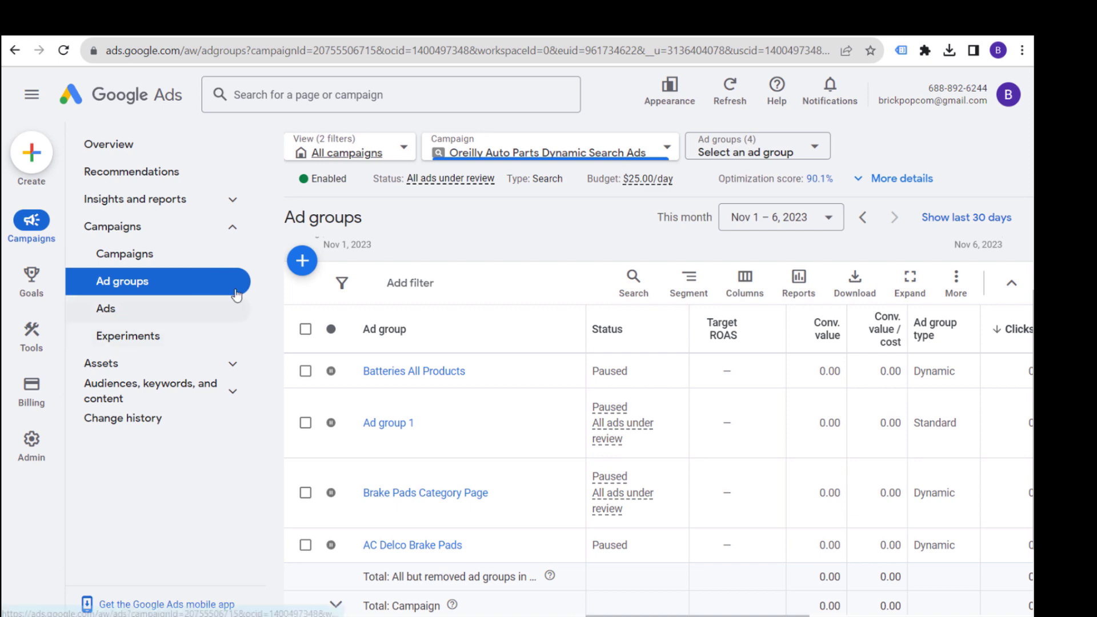
Open the bidding settings of the Oreilly Auto Parts Dynamic Search Ads campaign in Google Ads.
click(199, 259)
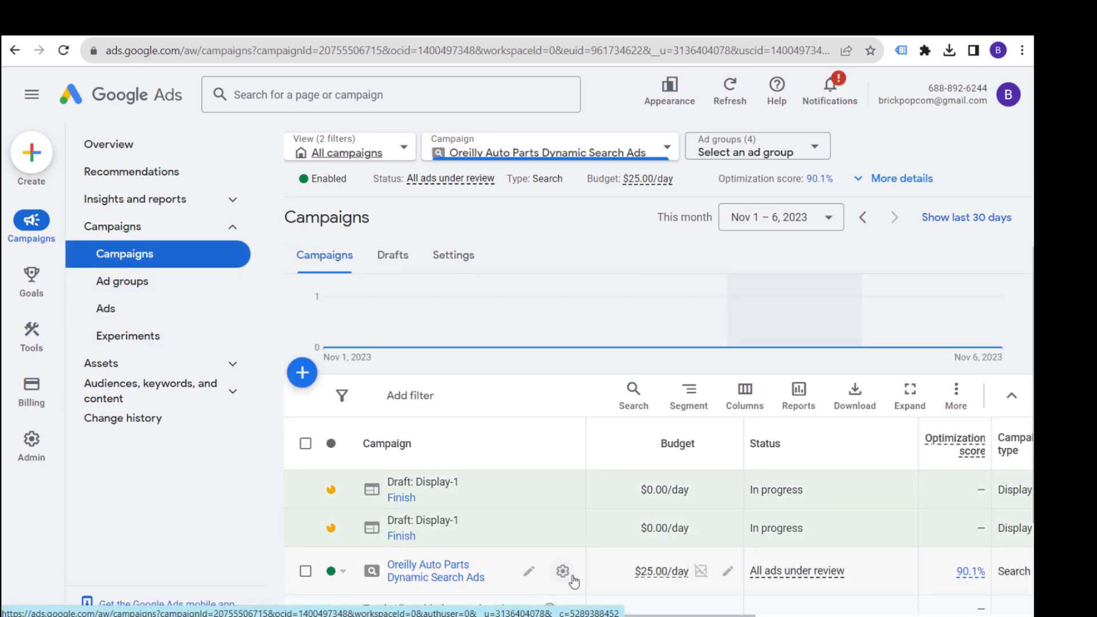
click(562, 571)
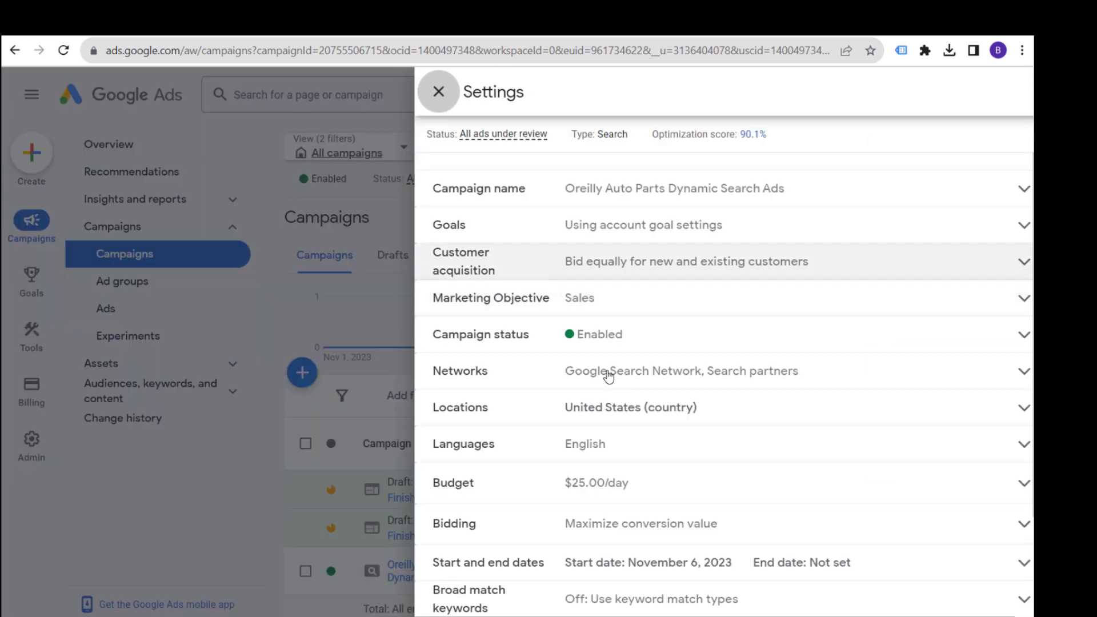
scroll(739, 455, down, 1)
click(753, 457)
scroll(793, 374, down, 2)
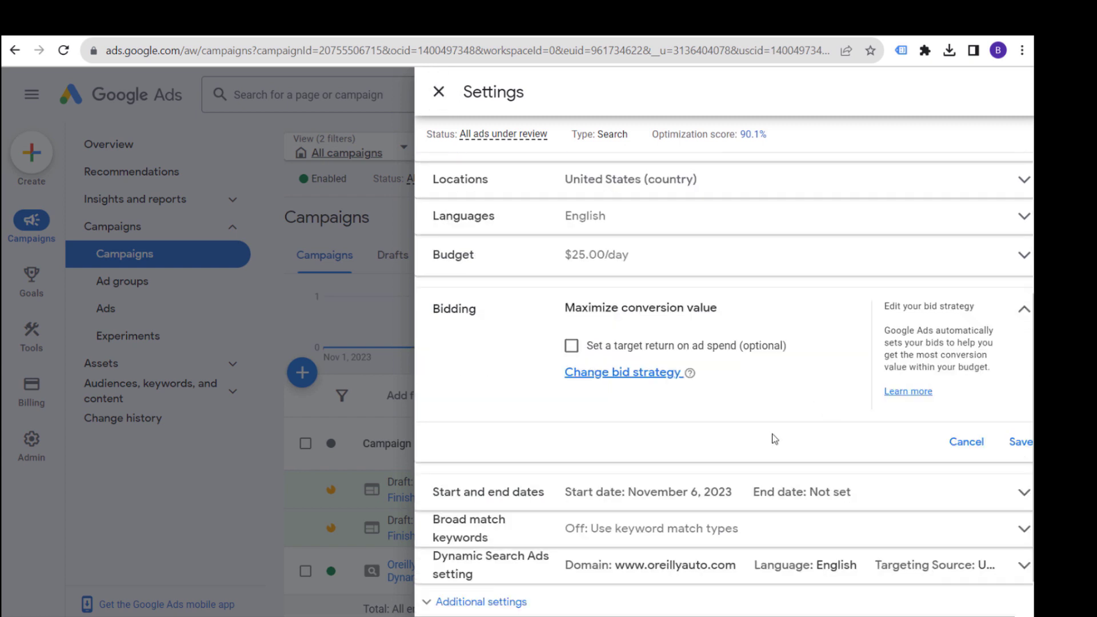
Try a 300% target return on ad spend, open the bid strategy choices, and leave the settings without saving.
click(571, 345)
click(618, 403)
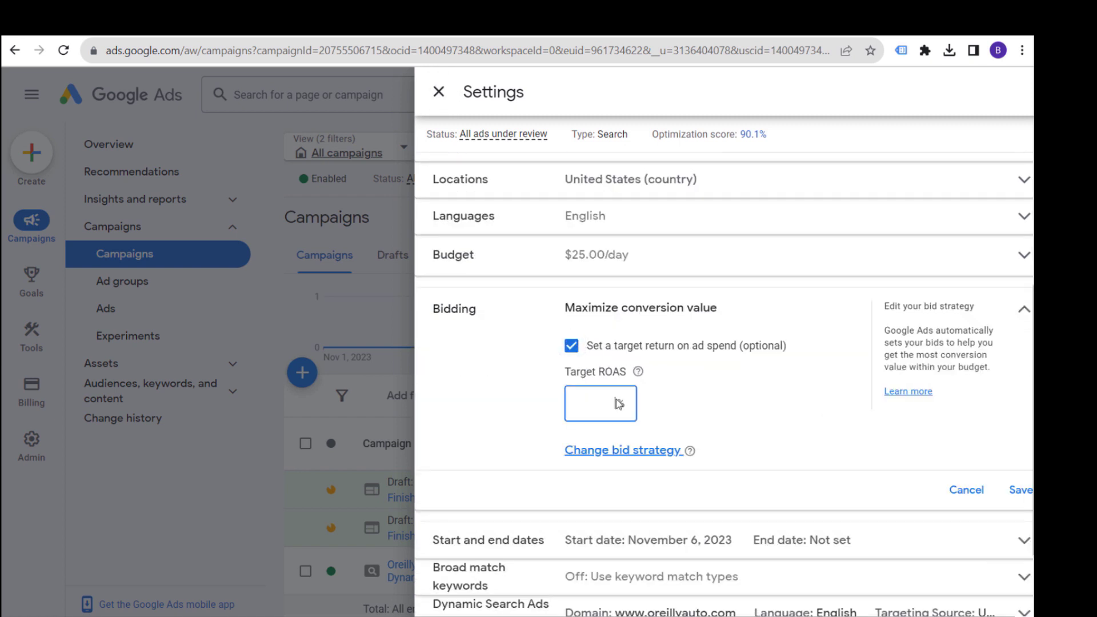
text(300)
click(749, 403)
click(650, 451)
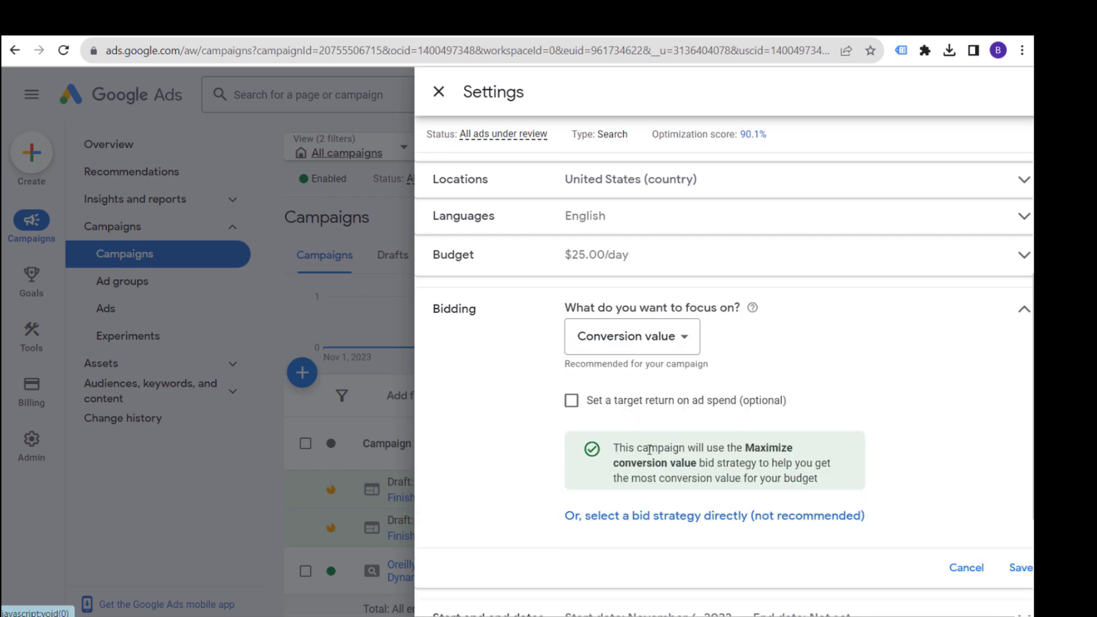
click(222, 482)
Start creating a new Target ROAS portfolio bid strategy.
mouse_move(21, 354)
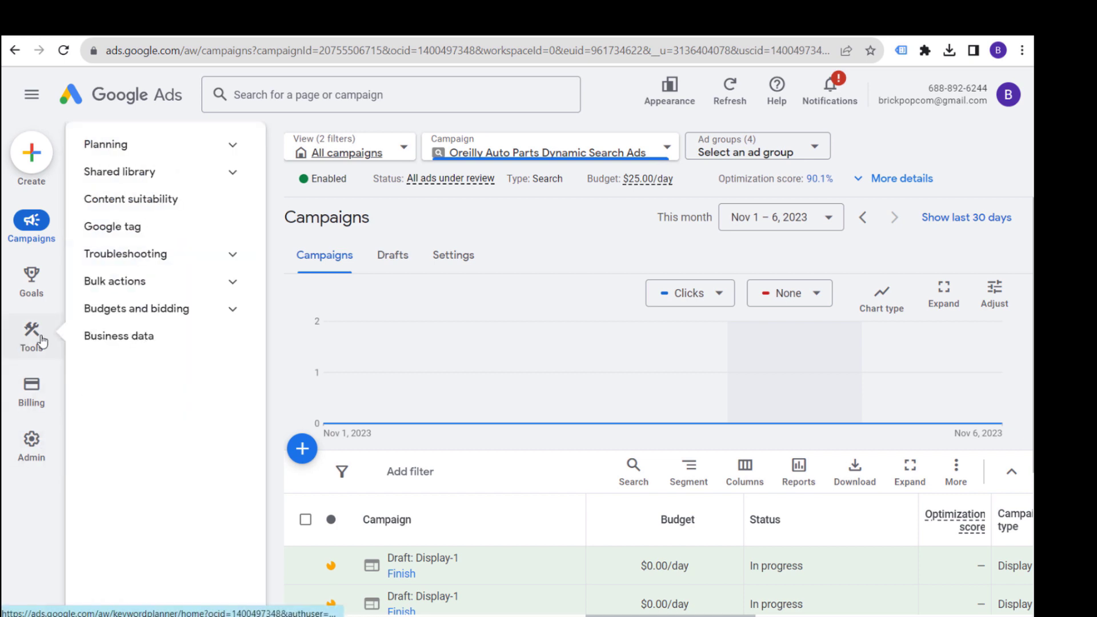
click(128, 310)
click(130, 362)
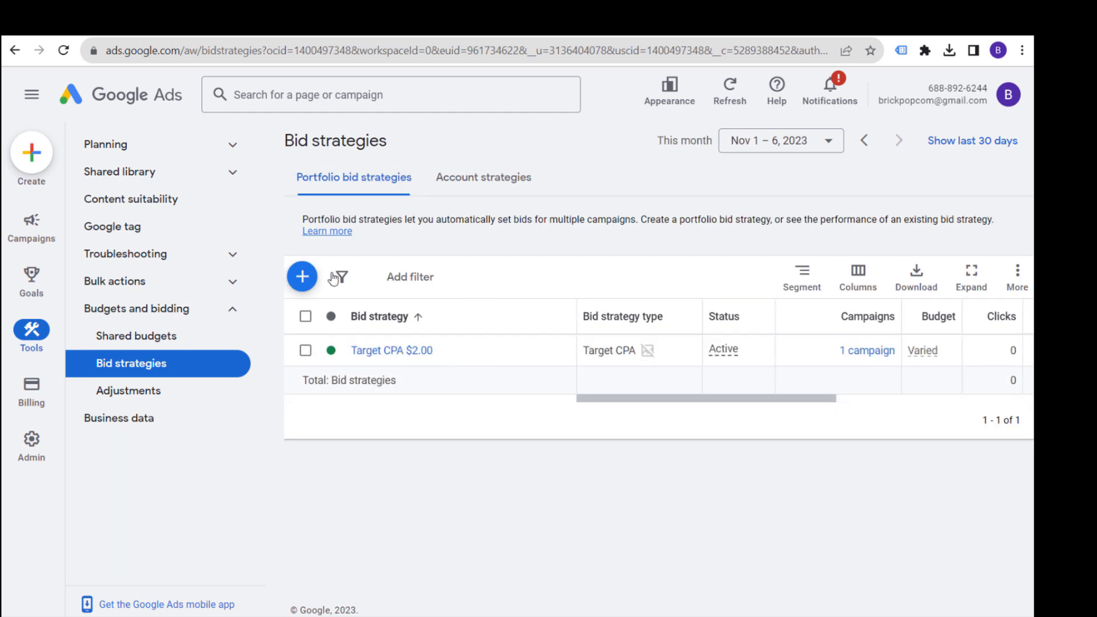
click(302, 276)
click(334, 343)
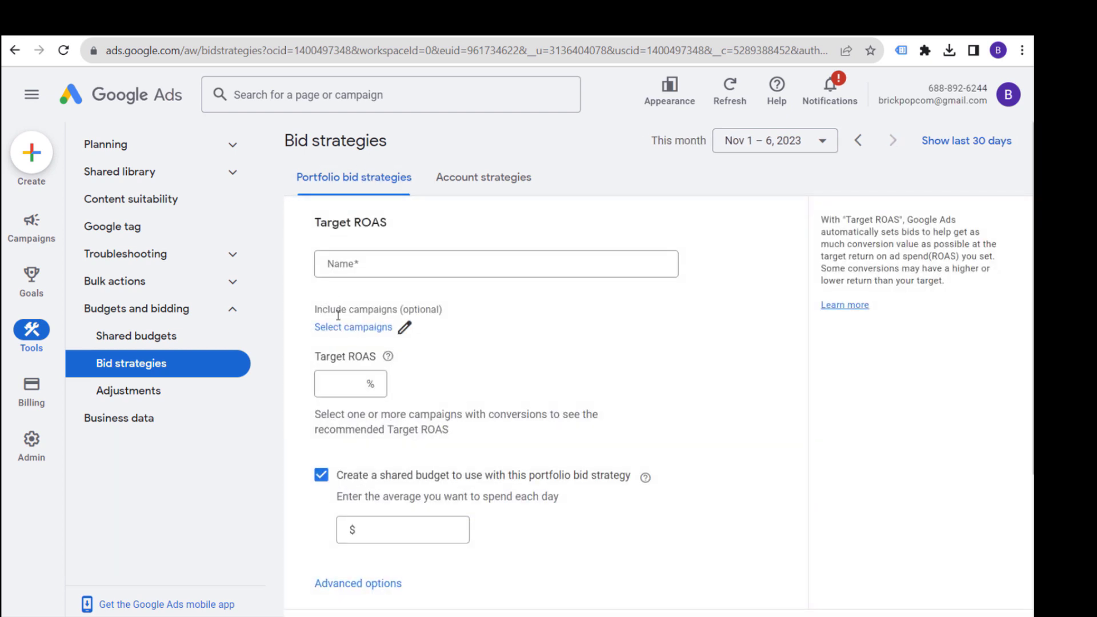
Set the portfolio bid strategy's target ROAS to 300%, leaving its name blank.
click(388, 259)
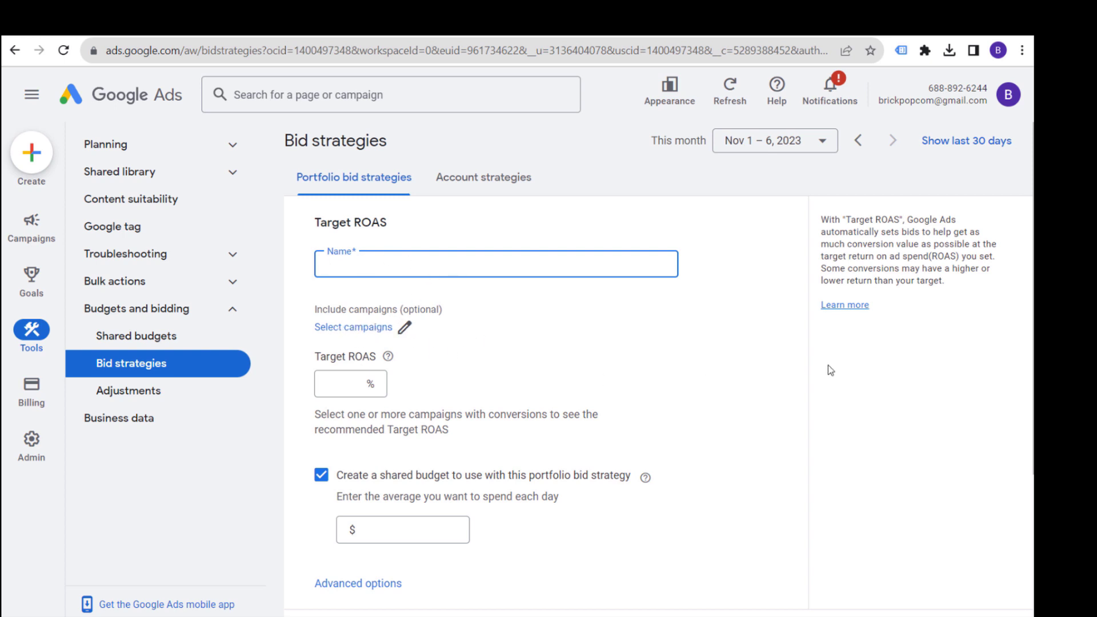
scroll(718, 375, down, 3)
click(369, 233)
text(300)
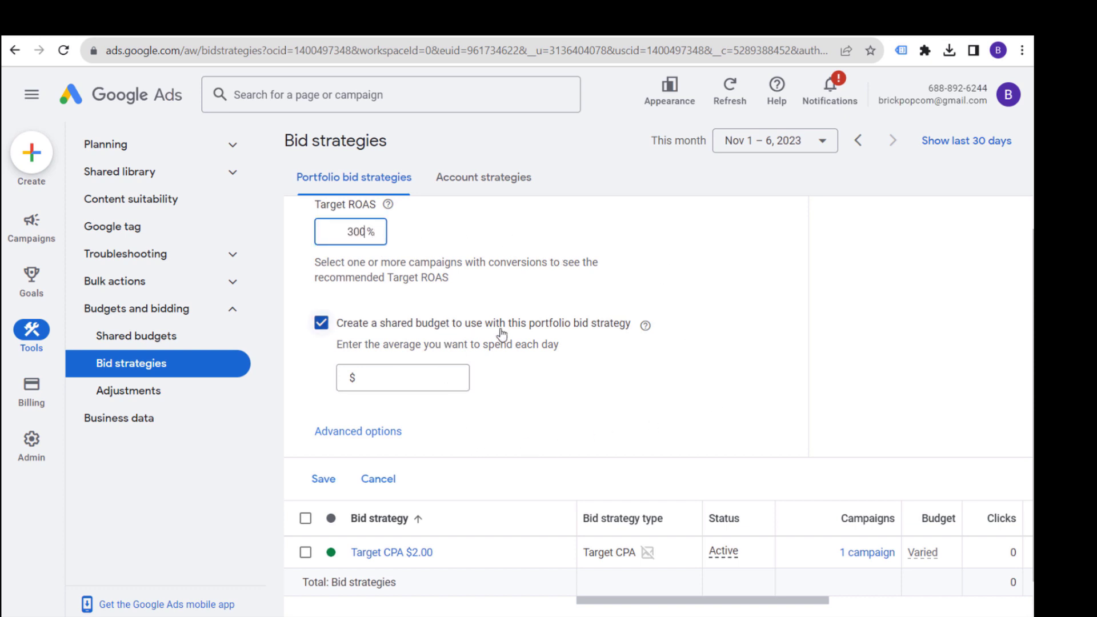
Set a maximum bid limit of $5.00 in the bid strategy's advanced options.
click(394, 430)
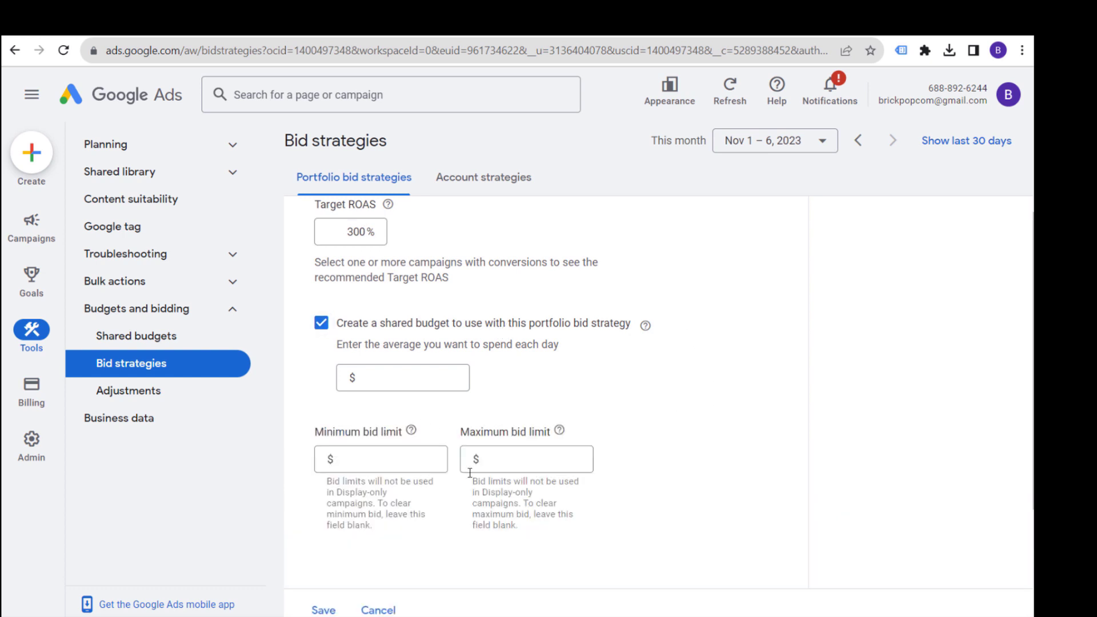
scroll(663, 372, down, 3)
click(557, 309)
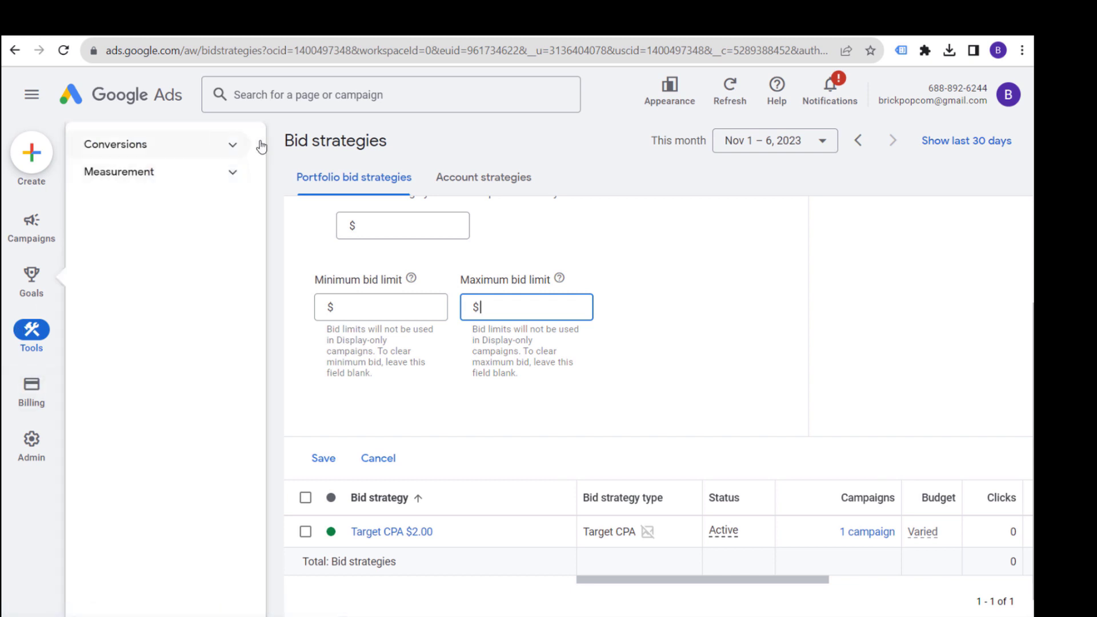
click(219, 144)
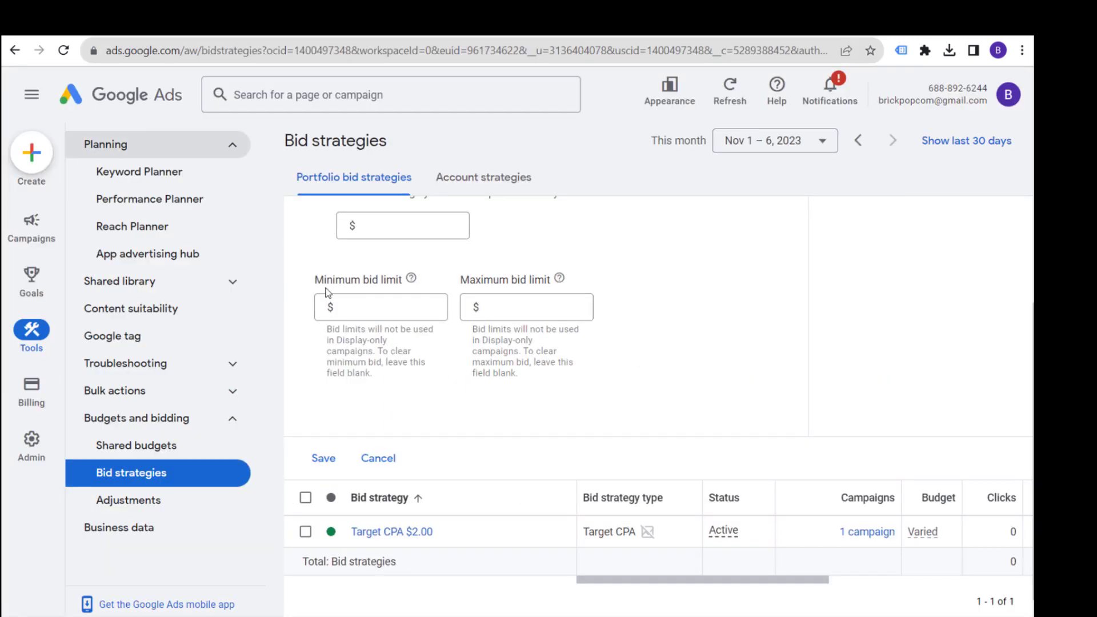
click(543, 306)
text(5.0)
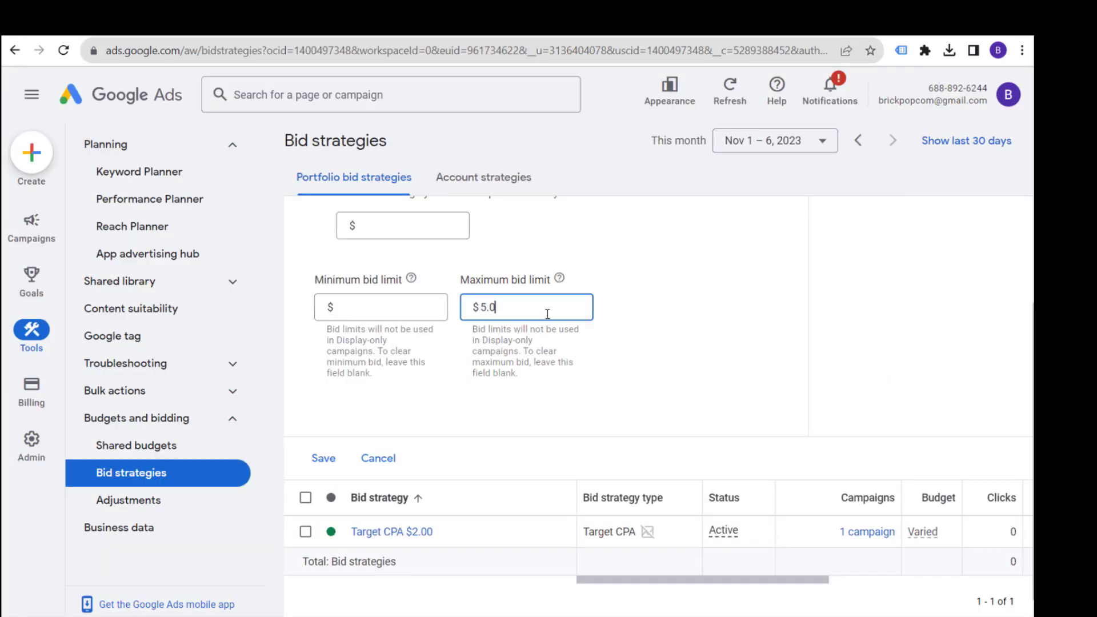
text(0)
click(772, 309)
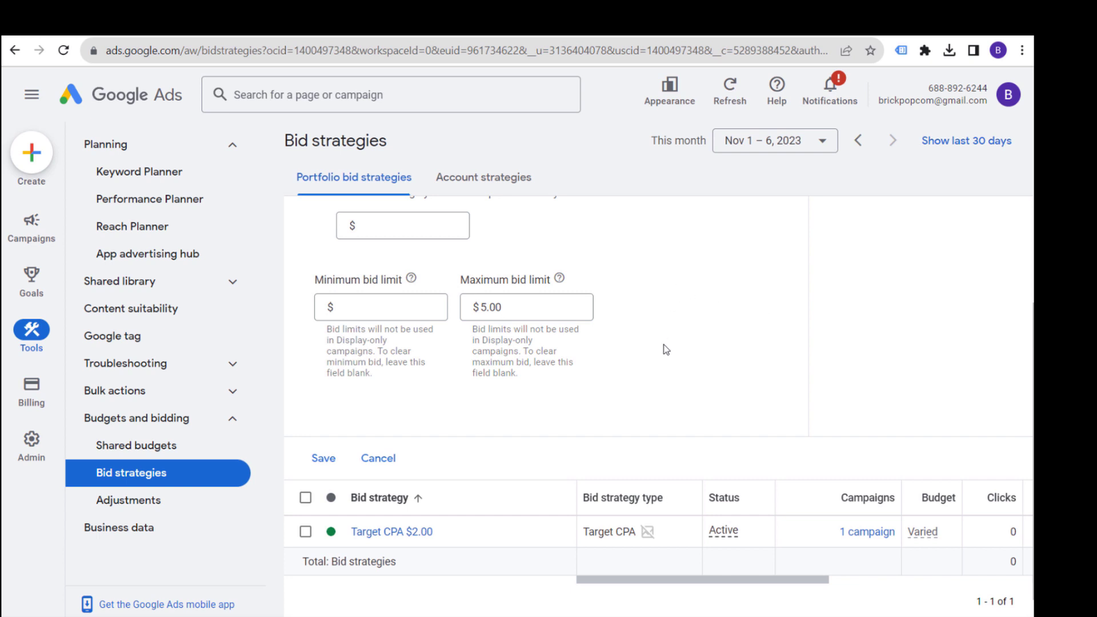
Discard the unsaved Target ROAS portfolio bid strategy.
click(523, 305)
drag(523, 305, 460, 312)
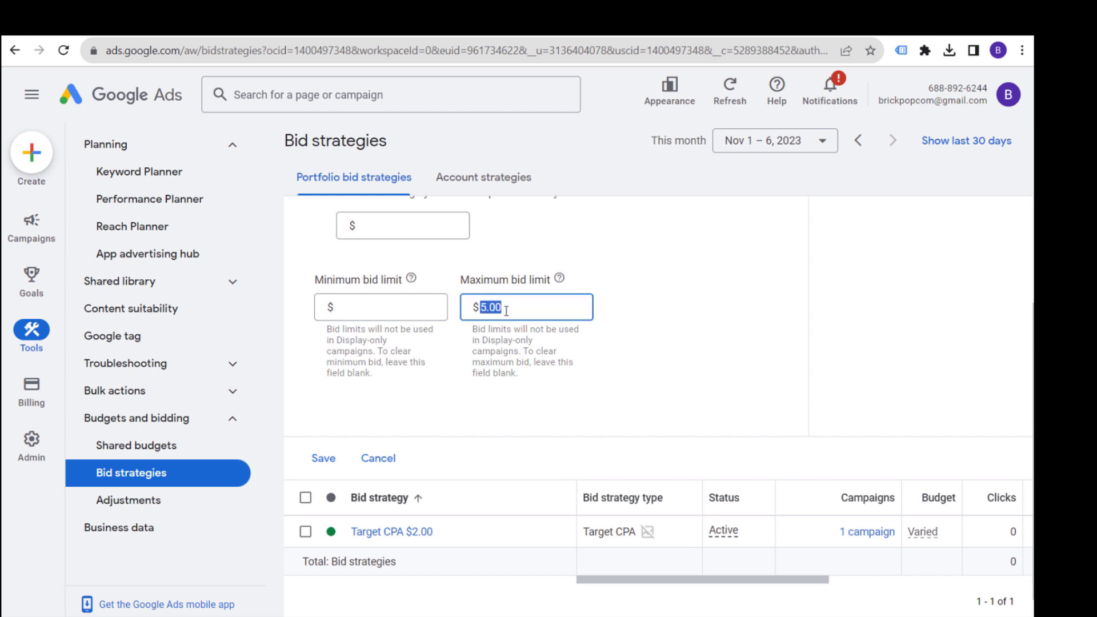
click(706, 328)
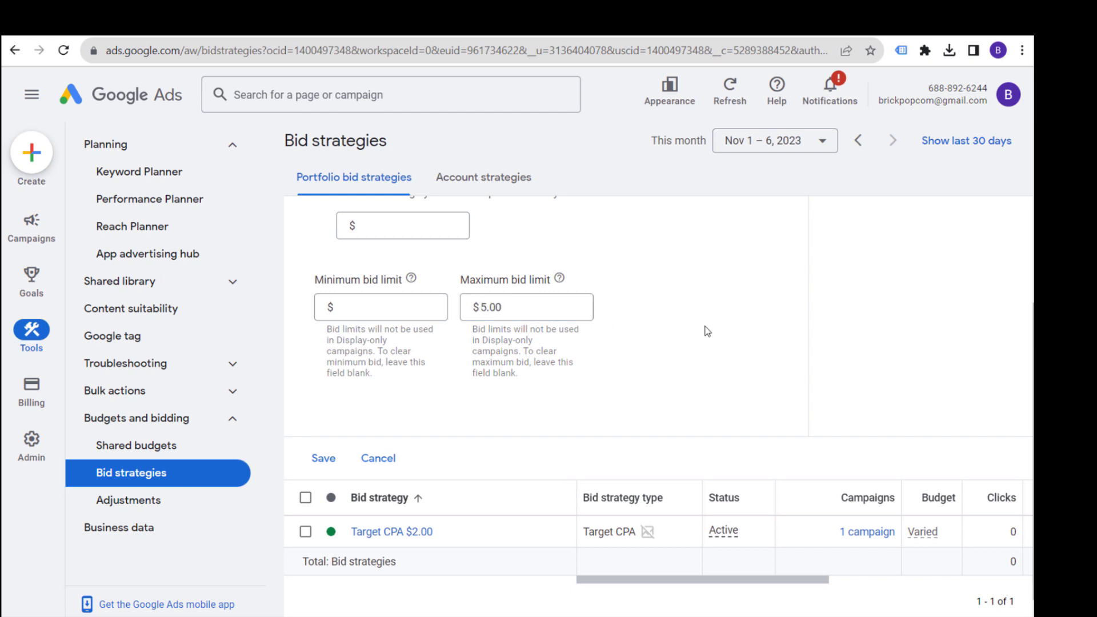
click(381, 457)
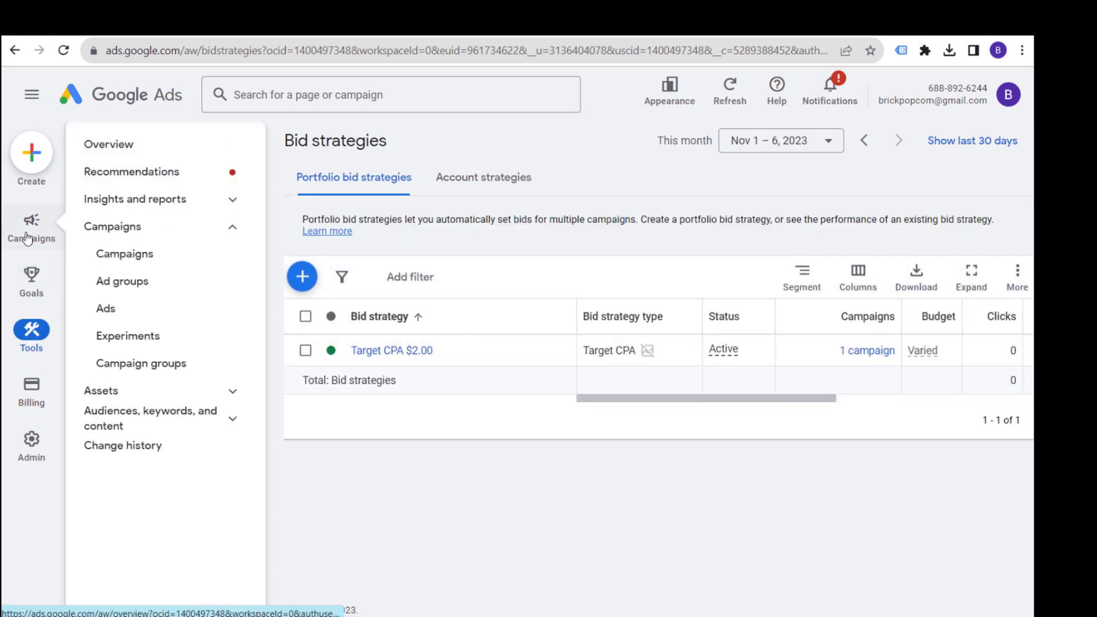
Return to the list of all campaigns and pause the Oreilly Auto Parts Dynamic Search Ads campaign.
click(27, 235)
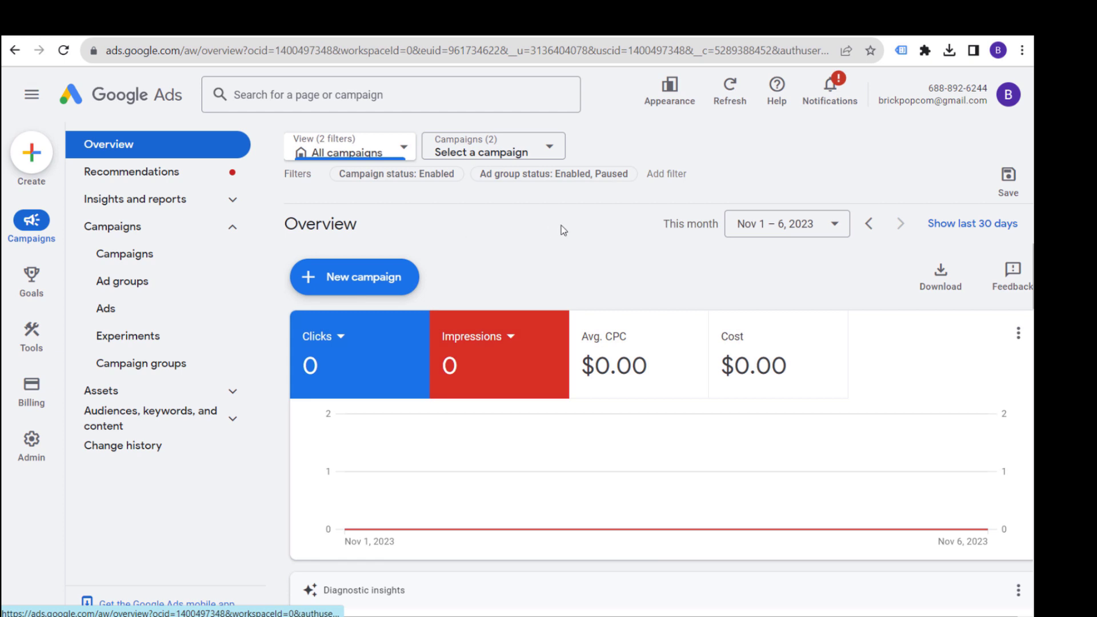
scroll(657, 409, down, 4)
scroll(642, 410, up, 4)
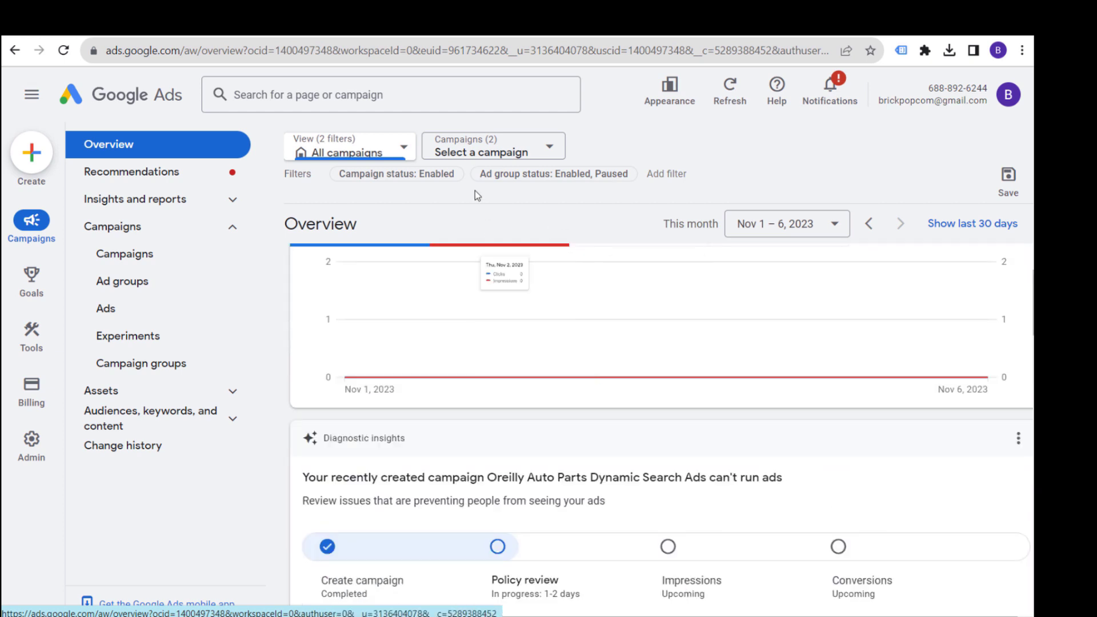
click(182, 260)
scroll(584, 417, down, 4)
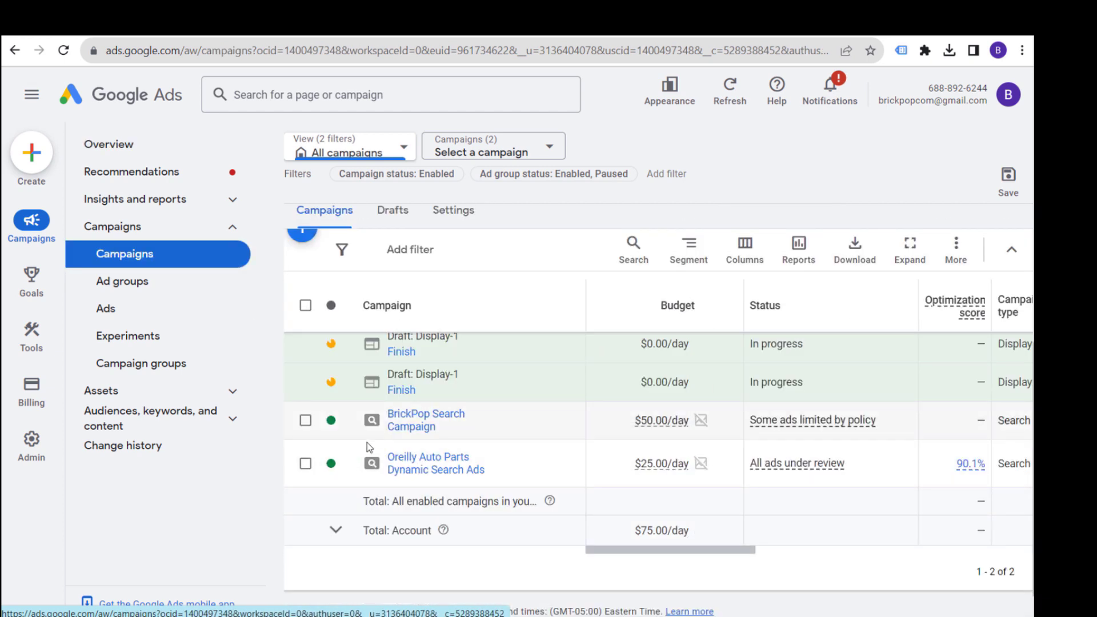
click(332, 464)
click(361, 506)
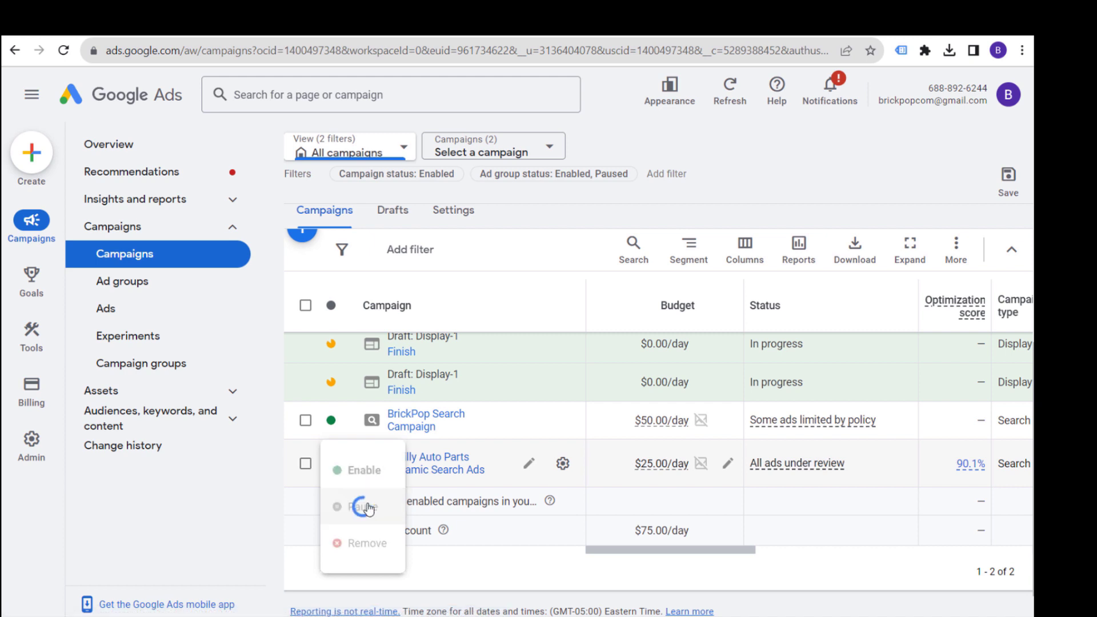
mouse_move(828, 423)
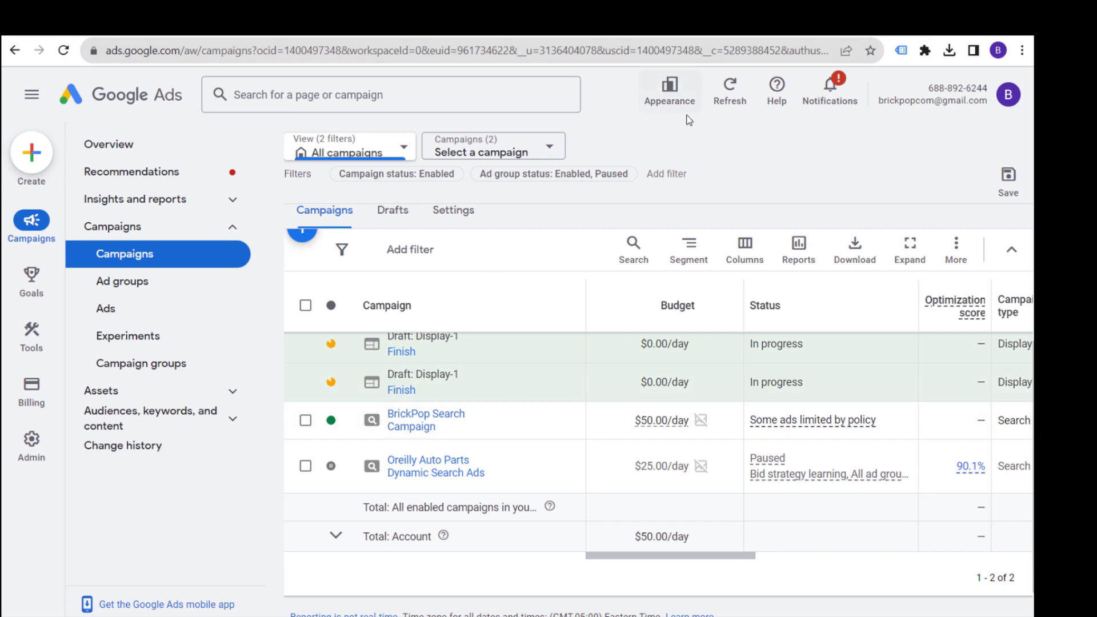
Switch to the Google Ads Help article on page feeds and examine its guidance on upgrading Dynamic Search Ads to Performance Max.
click(641, 36)
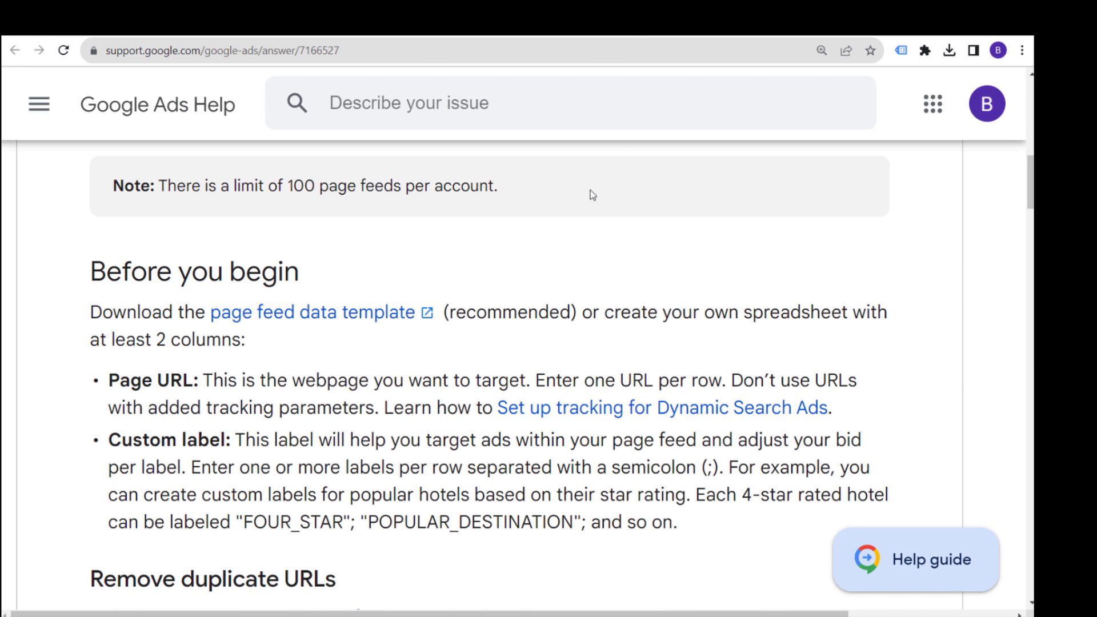
scroll(590, 190, up, 13)
scroll(499, 350, down, 4)
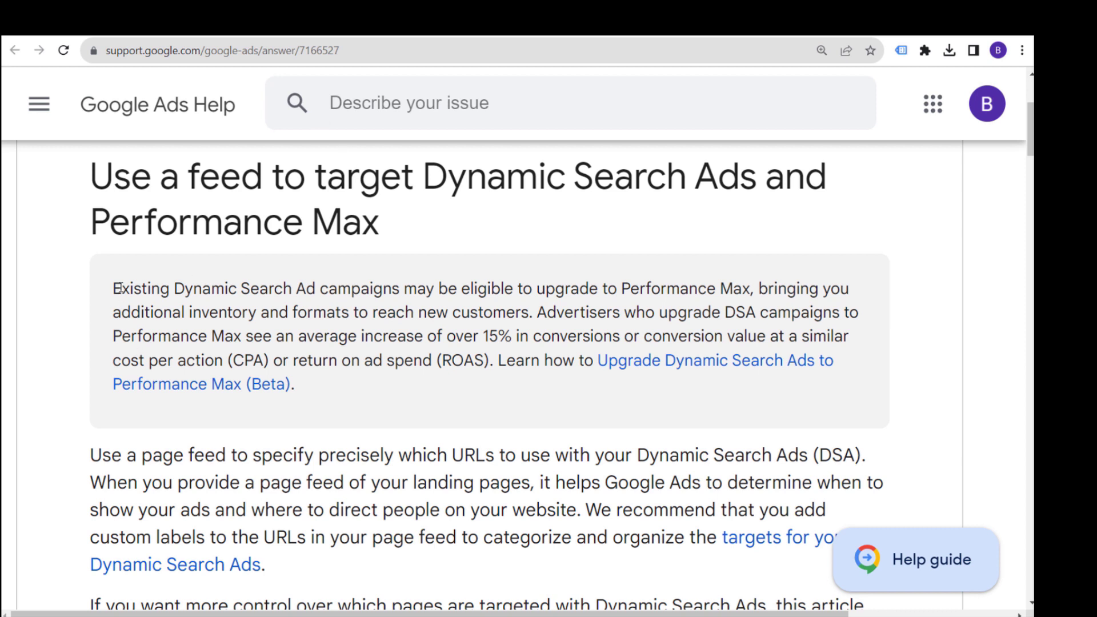
drag(114, 289, 405, 313)
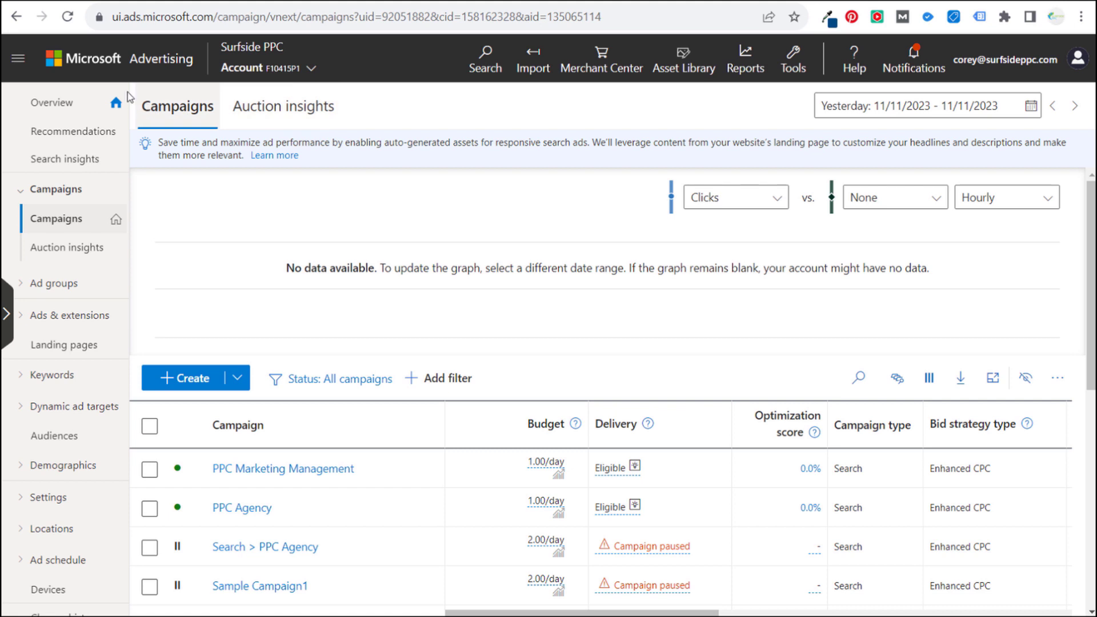
Switch to Microsoft Advertising and open the ad groups of the BrickPop Sample Campaign.
mouse_move(320, 80)
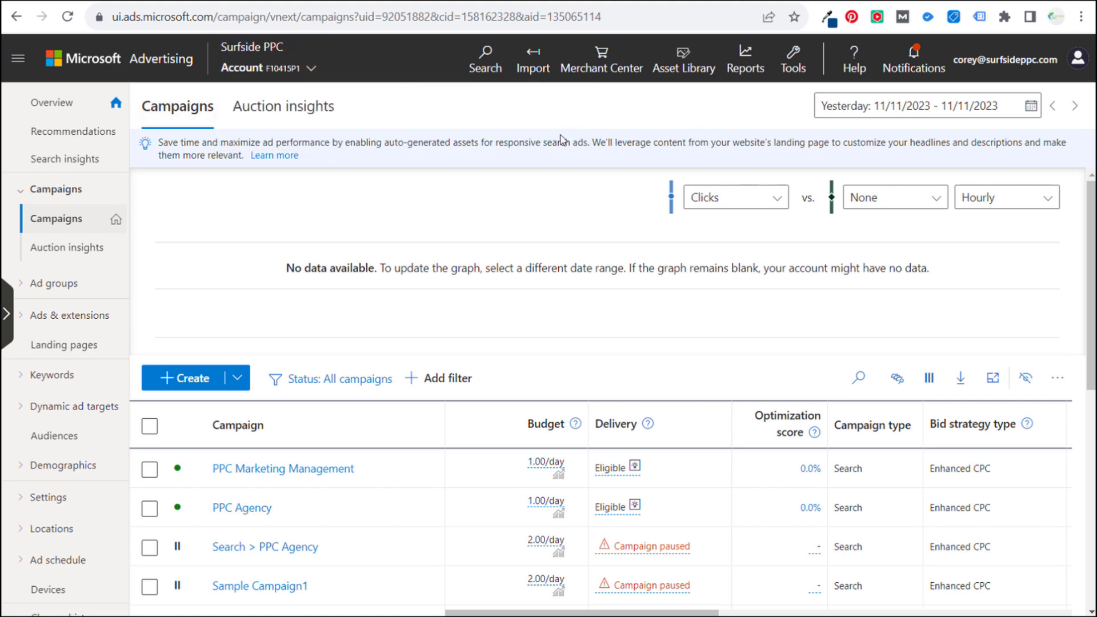
scroll(480, 316, down, 5)
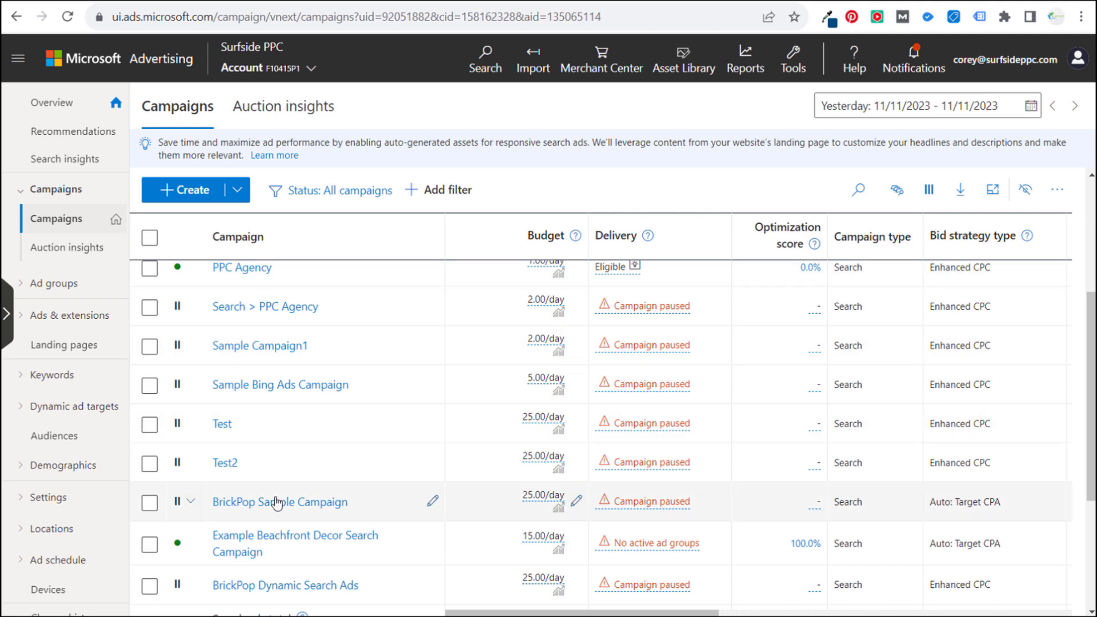
scroll(374, 417, down, 2)
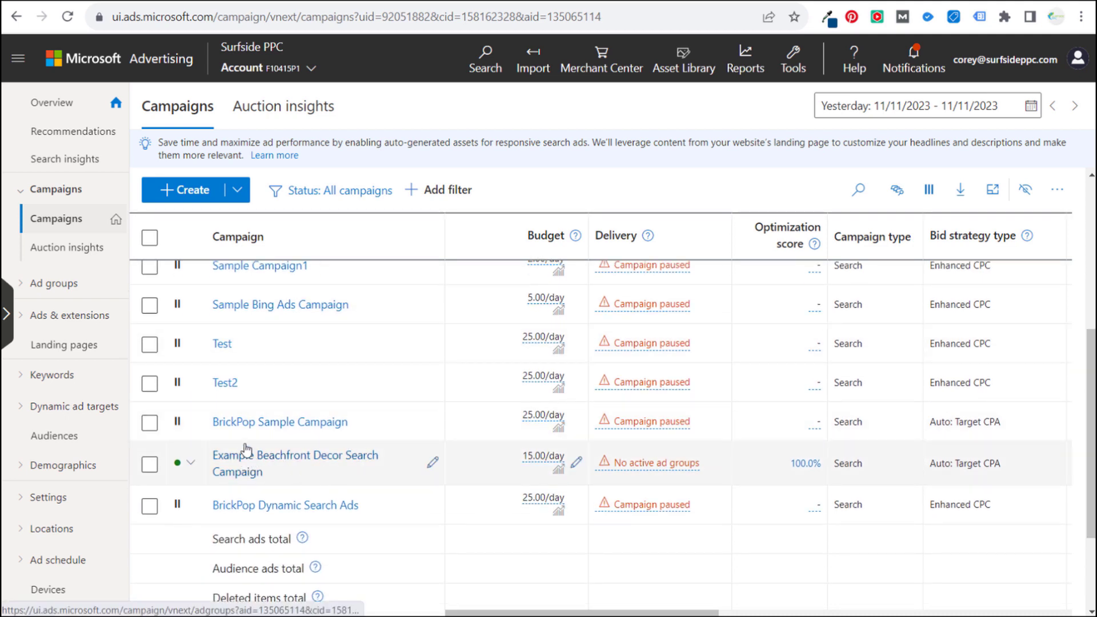
click(257, 424)
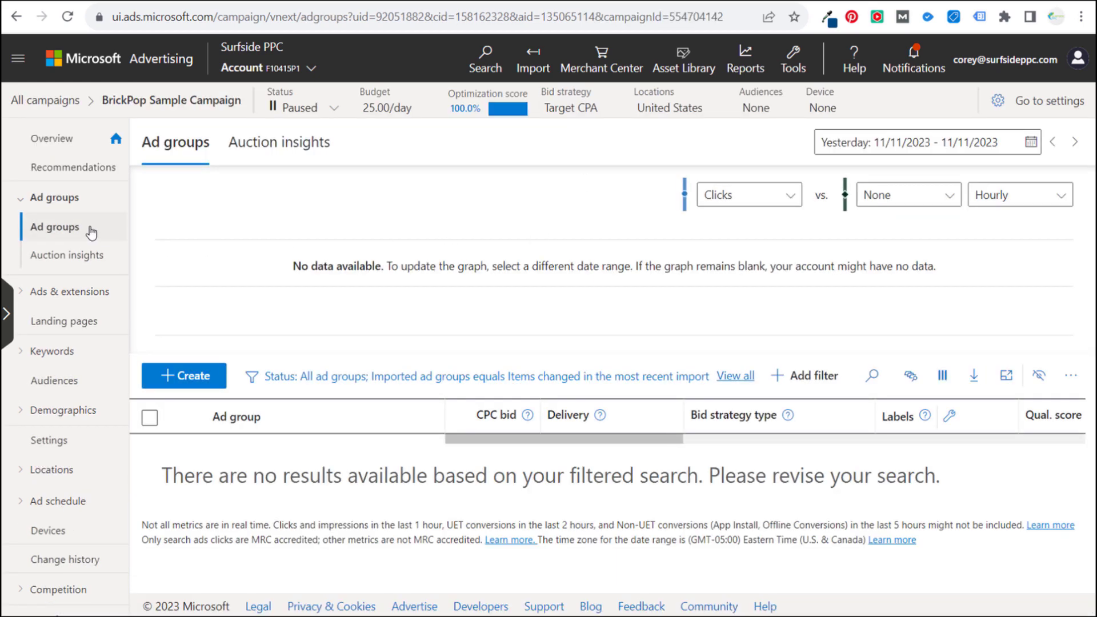
Remove the imported ad groups filter from the ad group list, keeping the status filter at all ad groups.
click(351, 379)
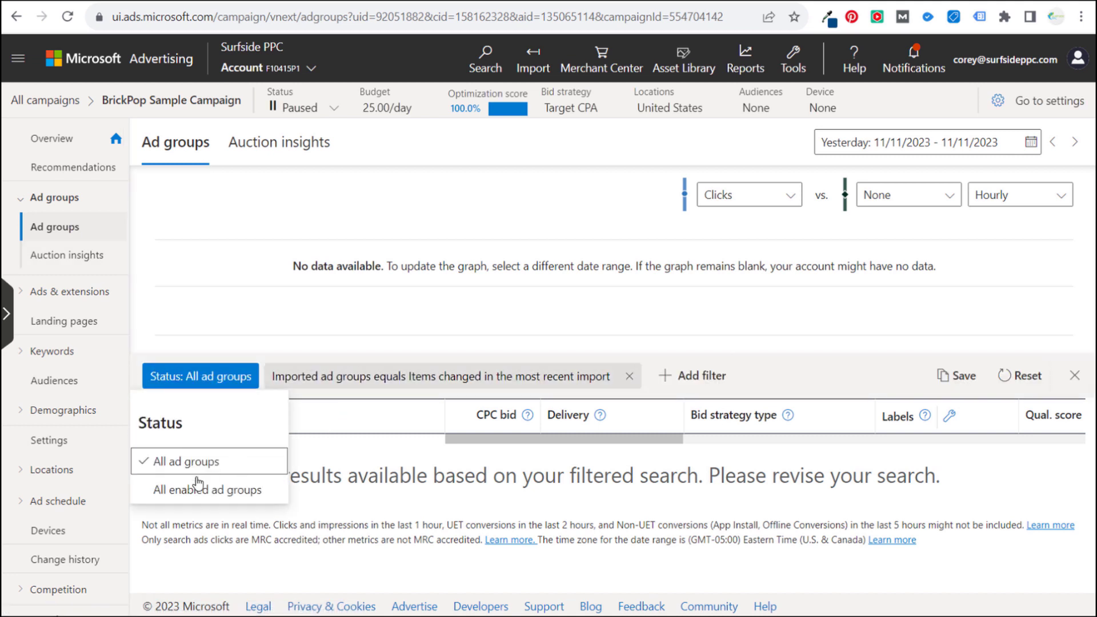
click(629, 375)
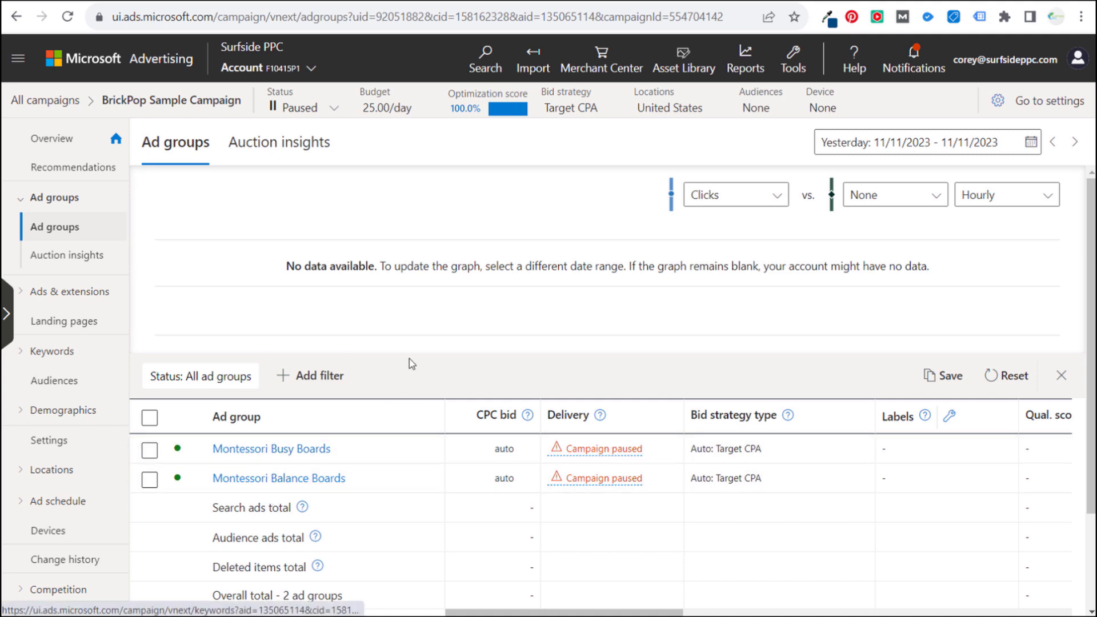
click(388, 358)
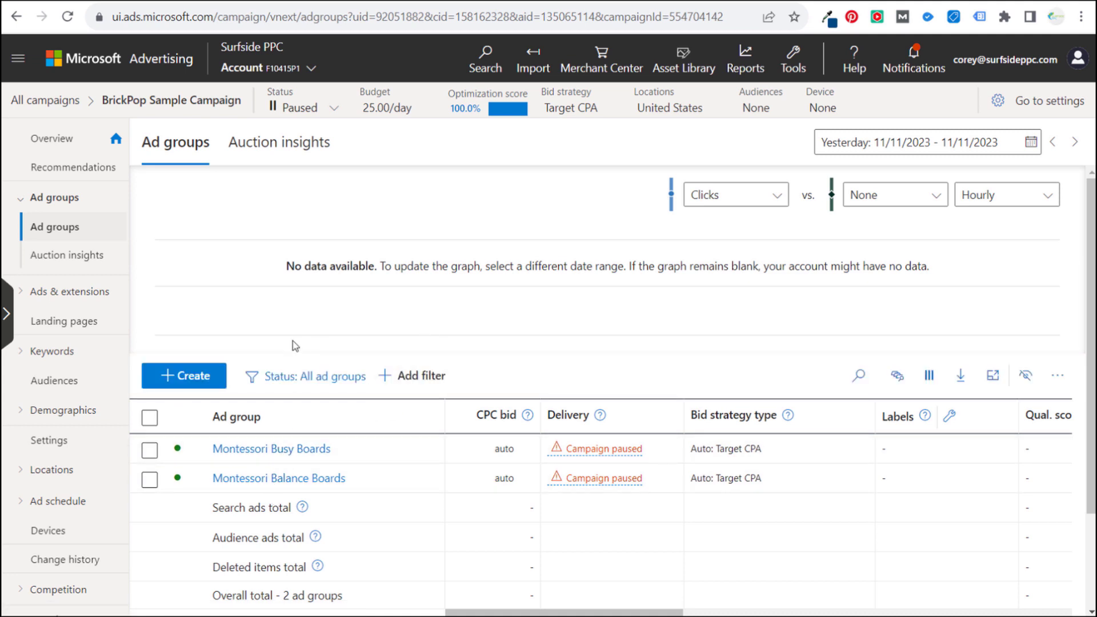
Start a new ad group in the campaign with the Dynamic type and brickpop.com as its website.
click(174, 375)
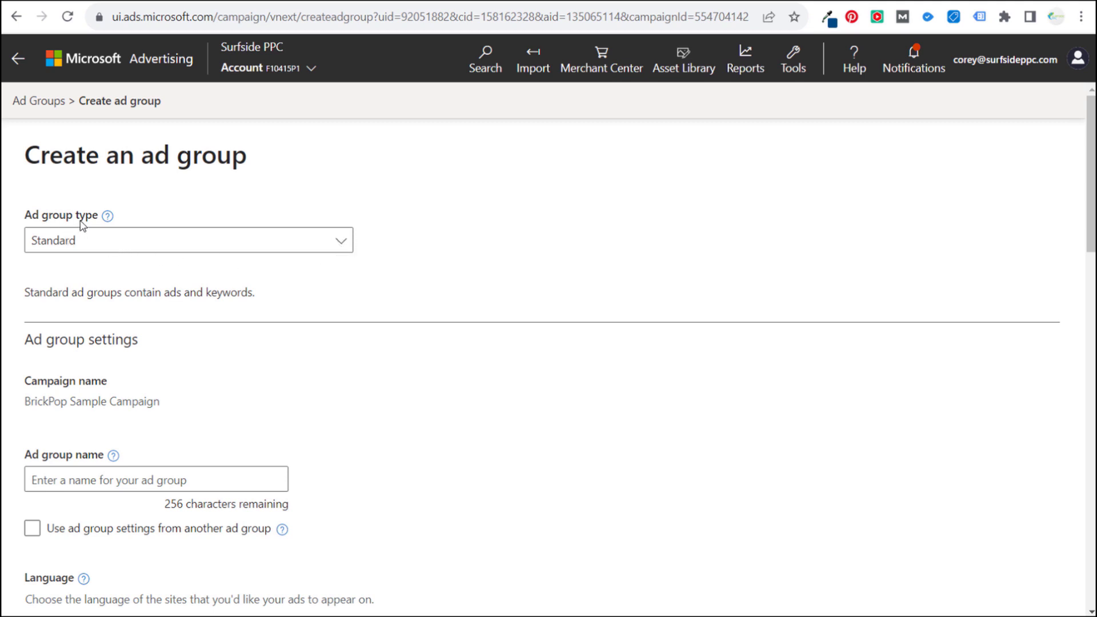
click(330, 249)
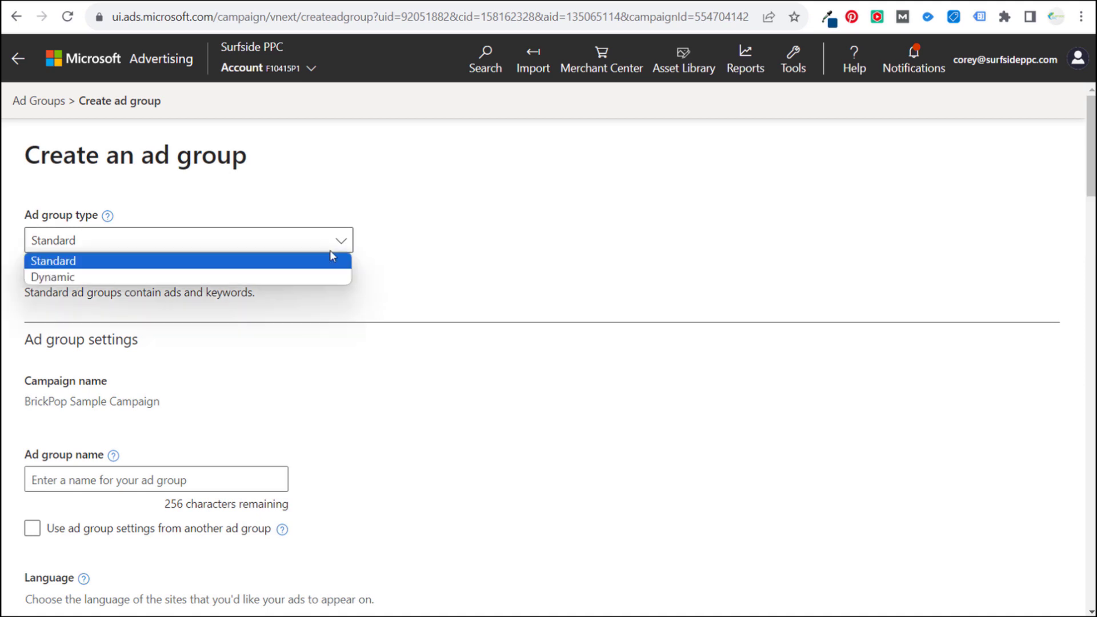
click(296, 278)
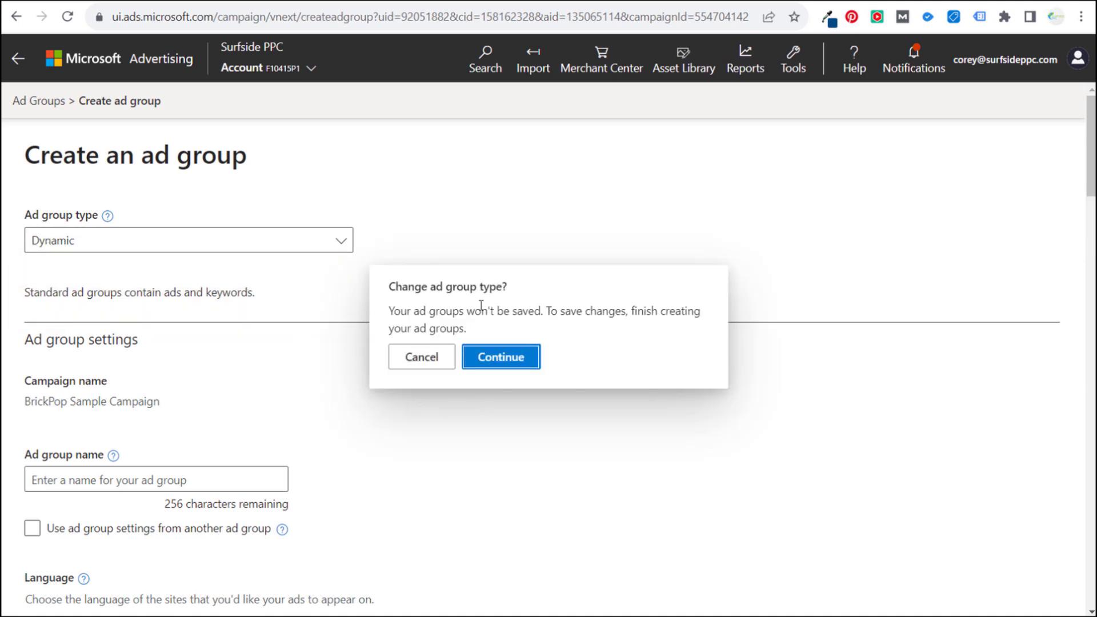
click(520, 362)
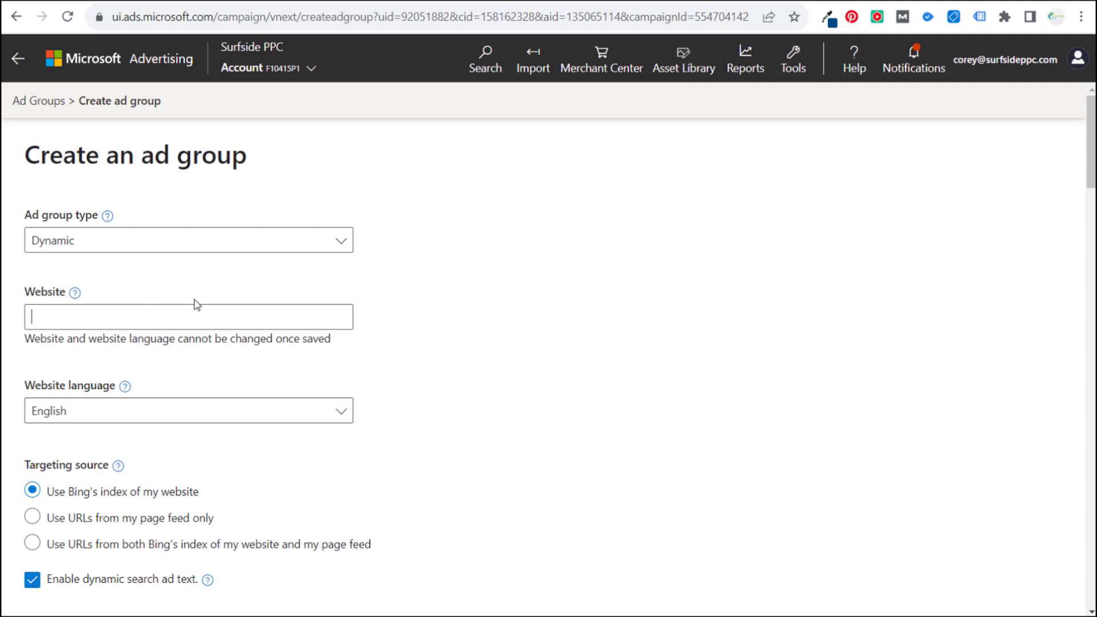
text(rickpop.com)
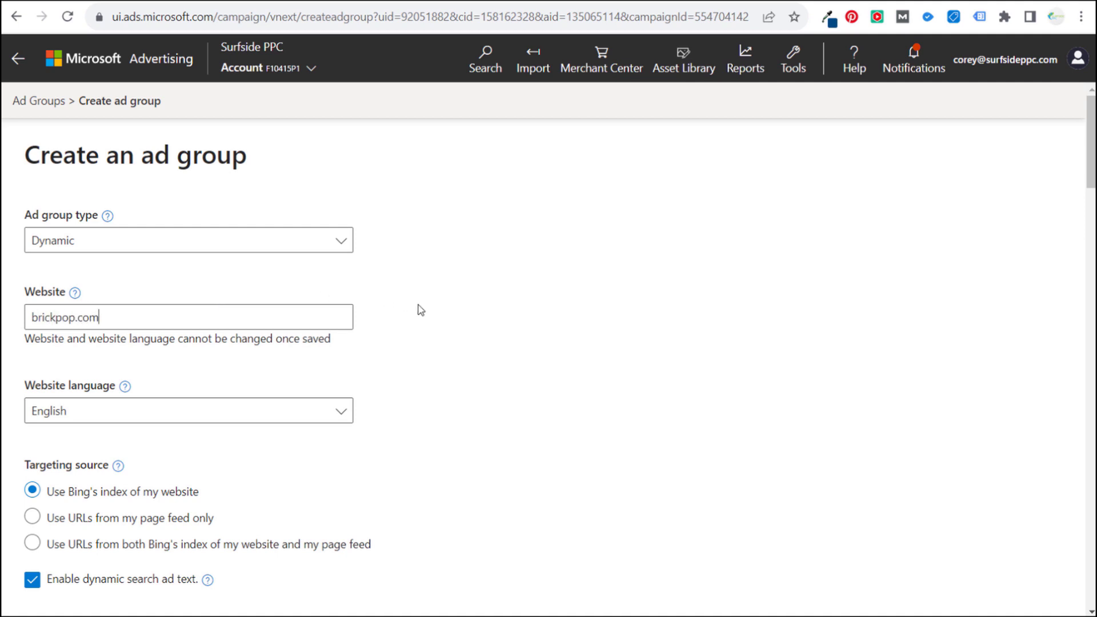
View the Shop page of the BrickPop website and return to the ad group form.
mouse_move(260, 63)
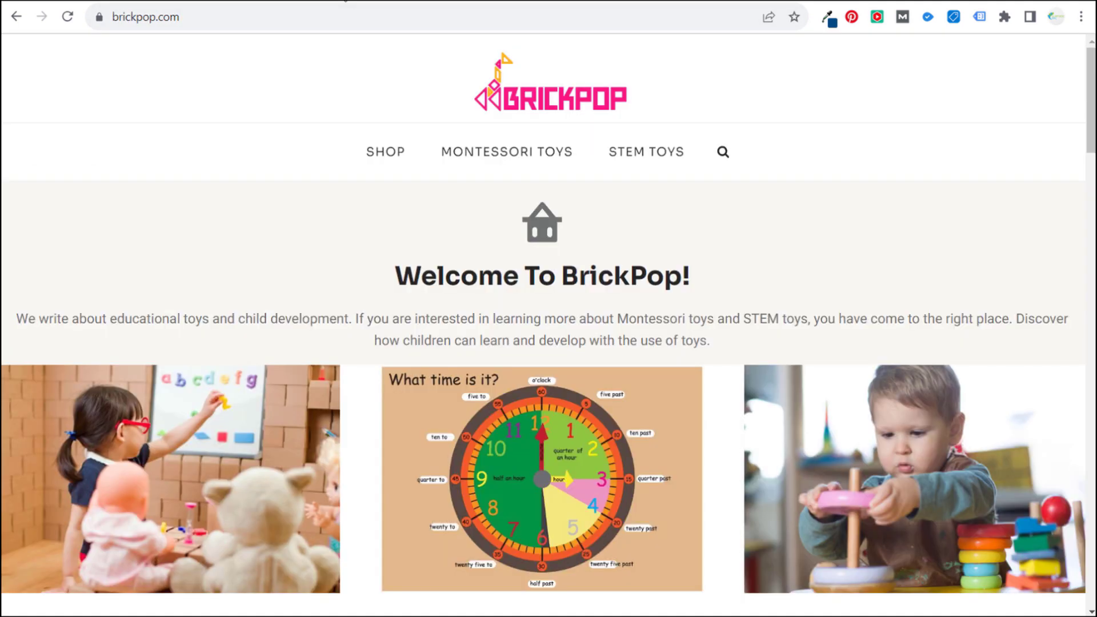
click(385, 159)
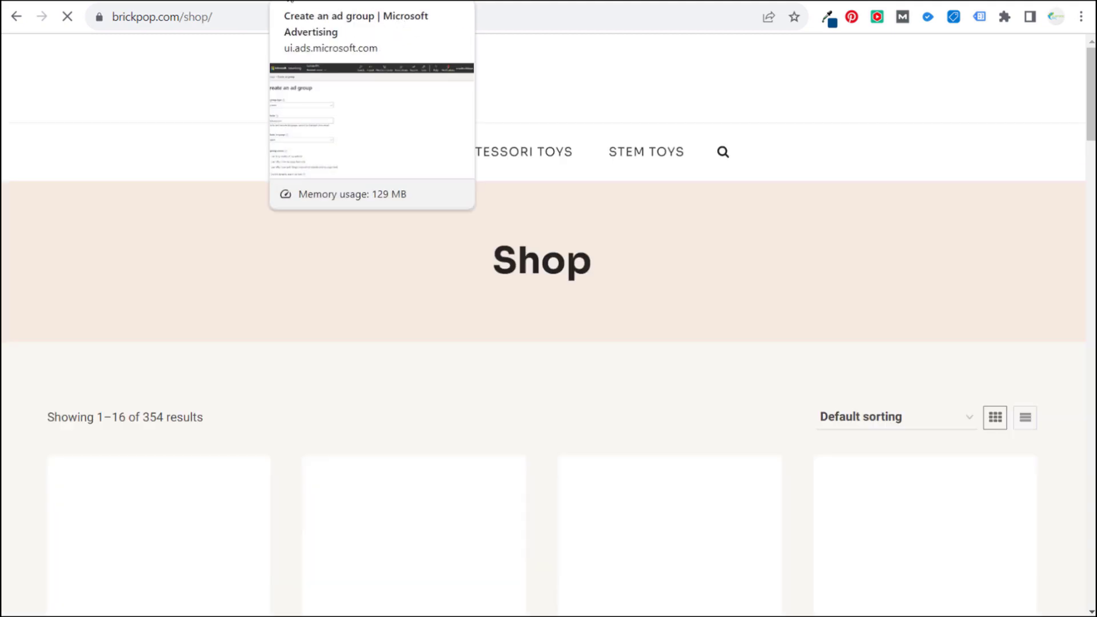
click(291, 1)
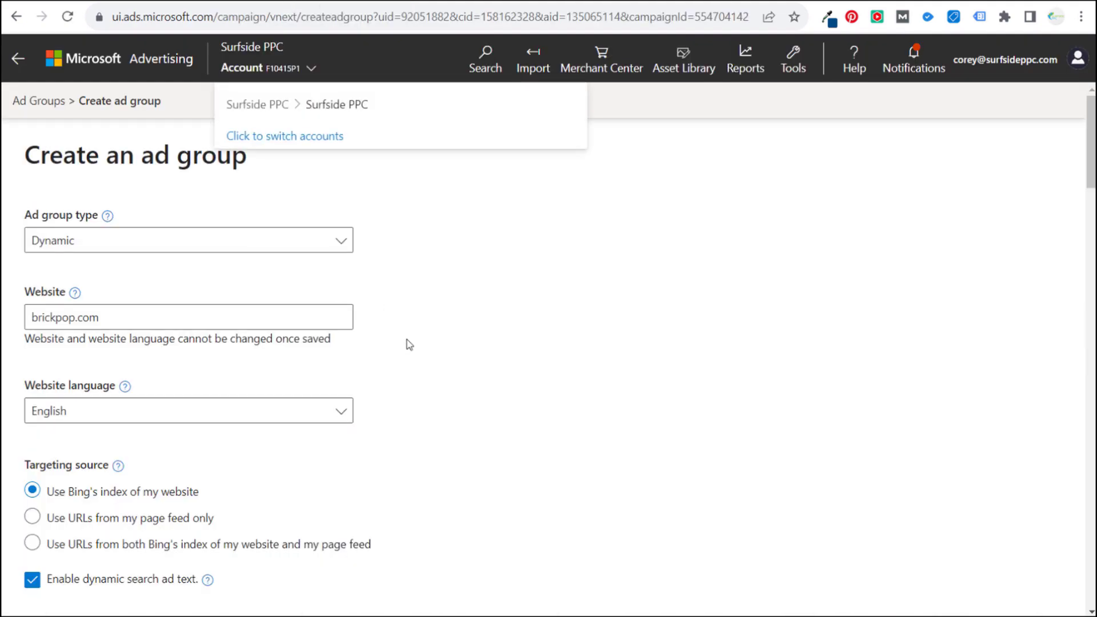
Examine the dynamic ad group's targeting source options, dynamic search ad text setting, and ad target choices.
scroll(453, 340, down, 3)
scroll(449, 278, up, 1)
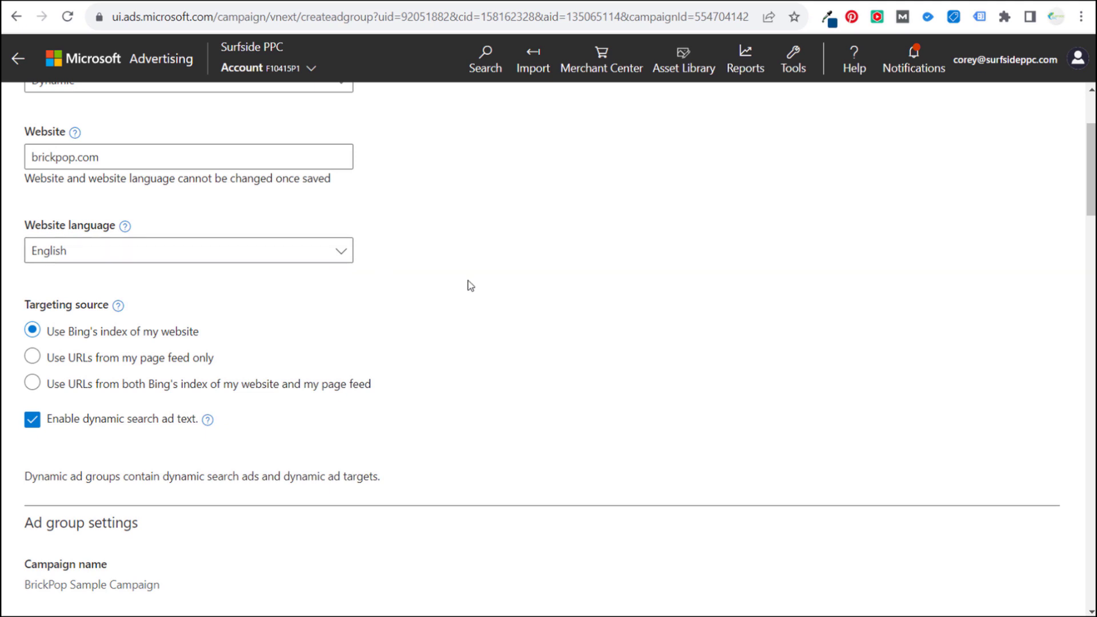
scroll(637, 308, down, 1)
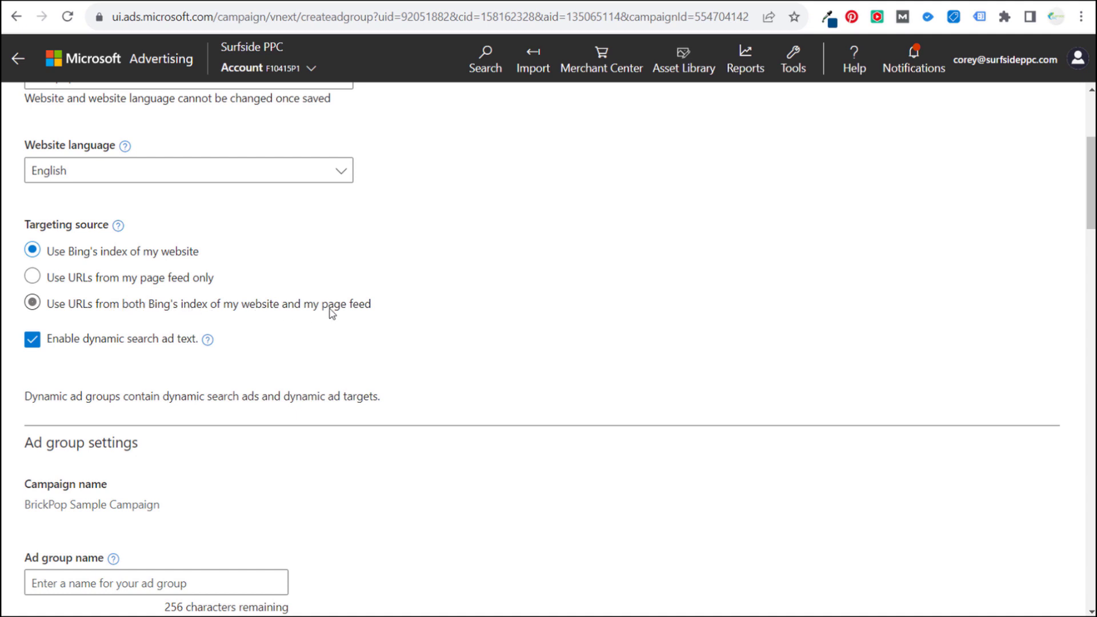
scroll(562, 324, down, 4)
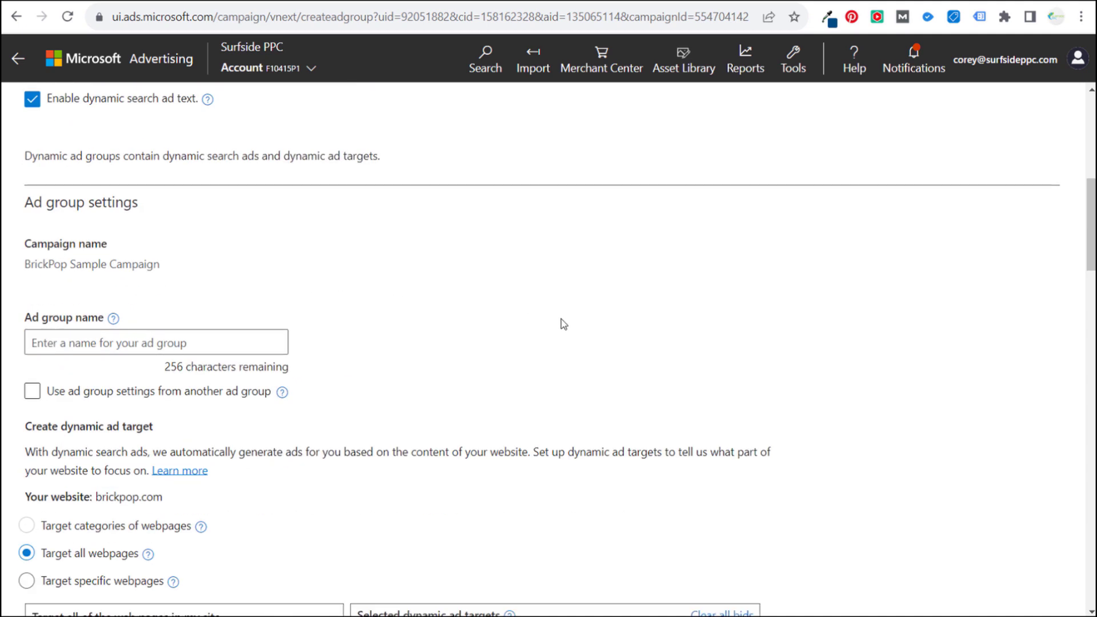
scroll(563, 324, down, 3)
scroll(340, 343, down, 1)
scroll(352, 346, up, 6)
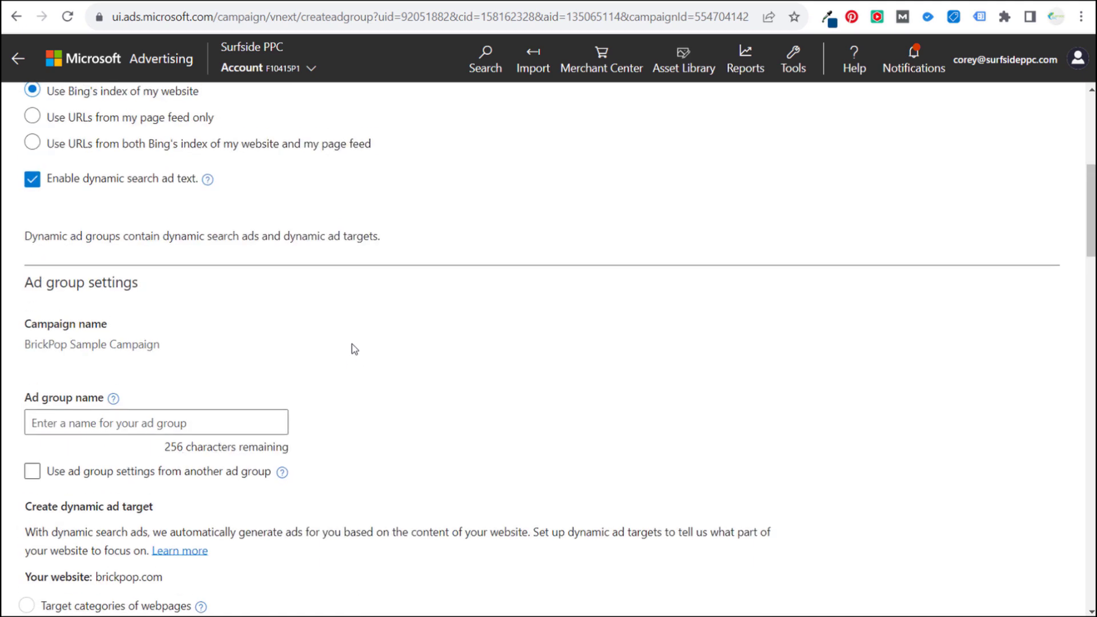
scroll(352, 344, up, 1)
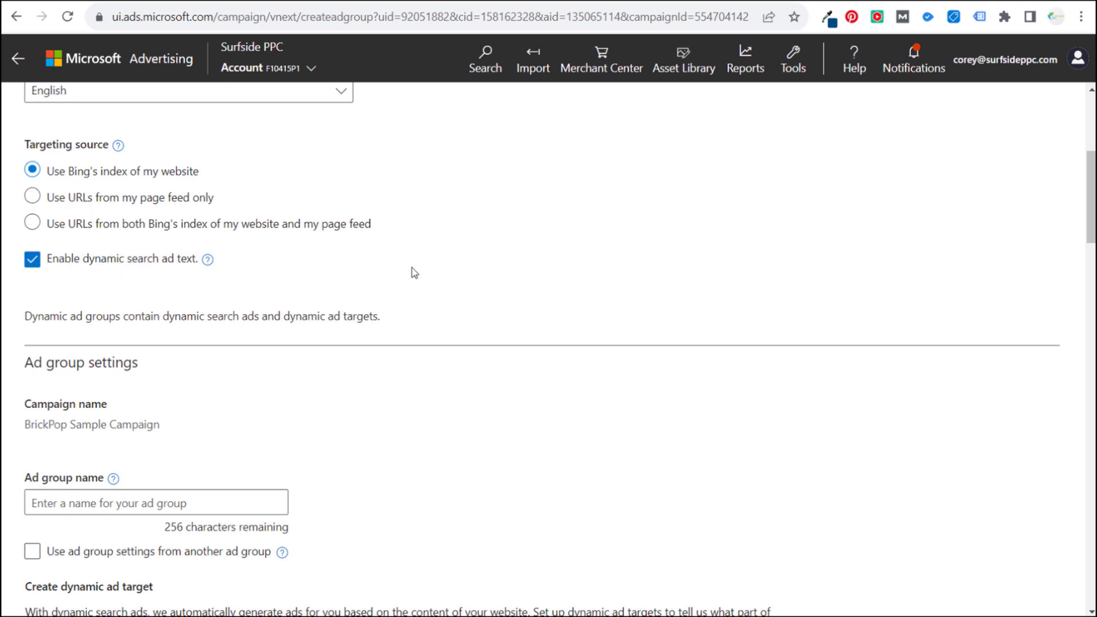
scroll(514, 289, down, 1)
scroll(514, 288, down, 5)
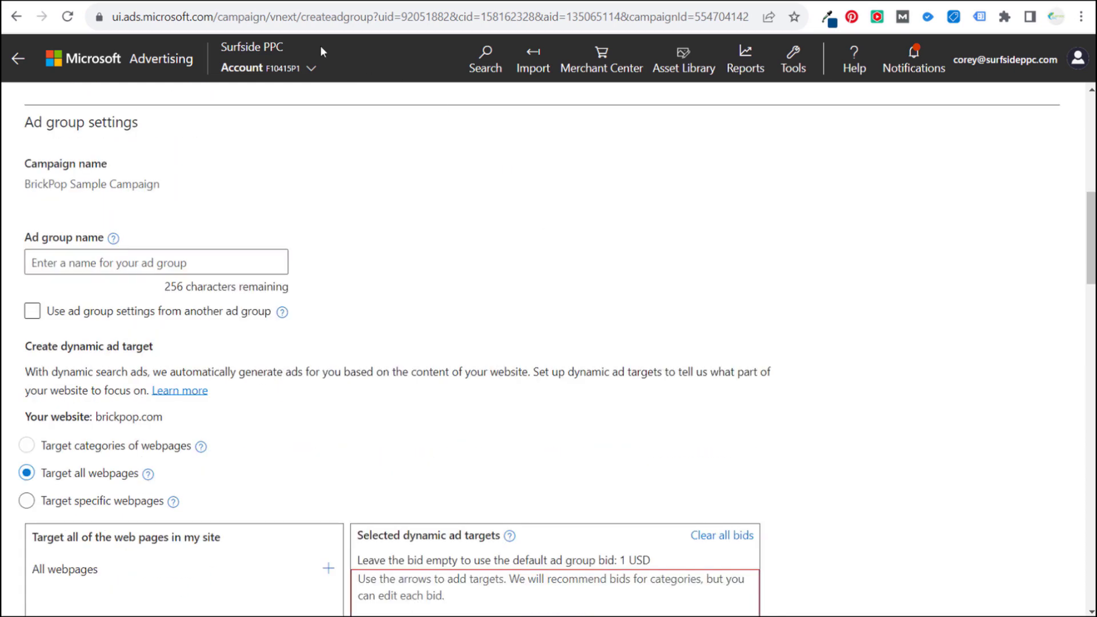
Switch to the BrickPop website and find the Montessori Play Gyms category among its Montessori toys.
click(330, 1)
scroll(158, 343, down, 4)
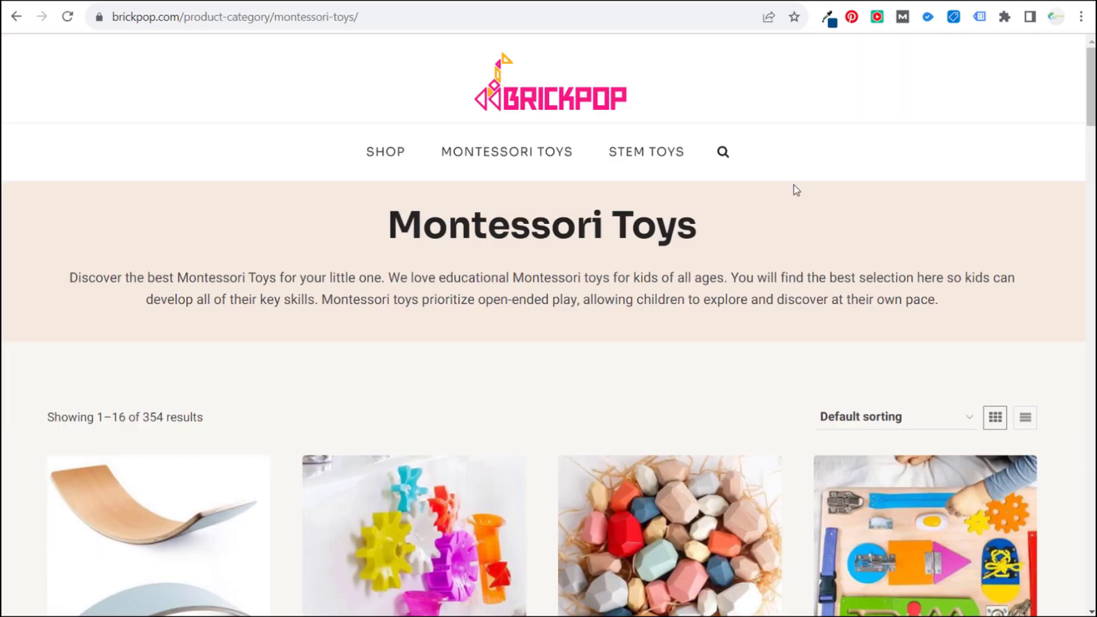
scroll(797, 194, down, 5)
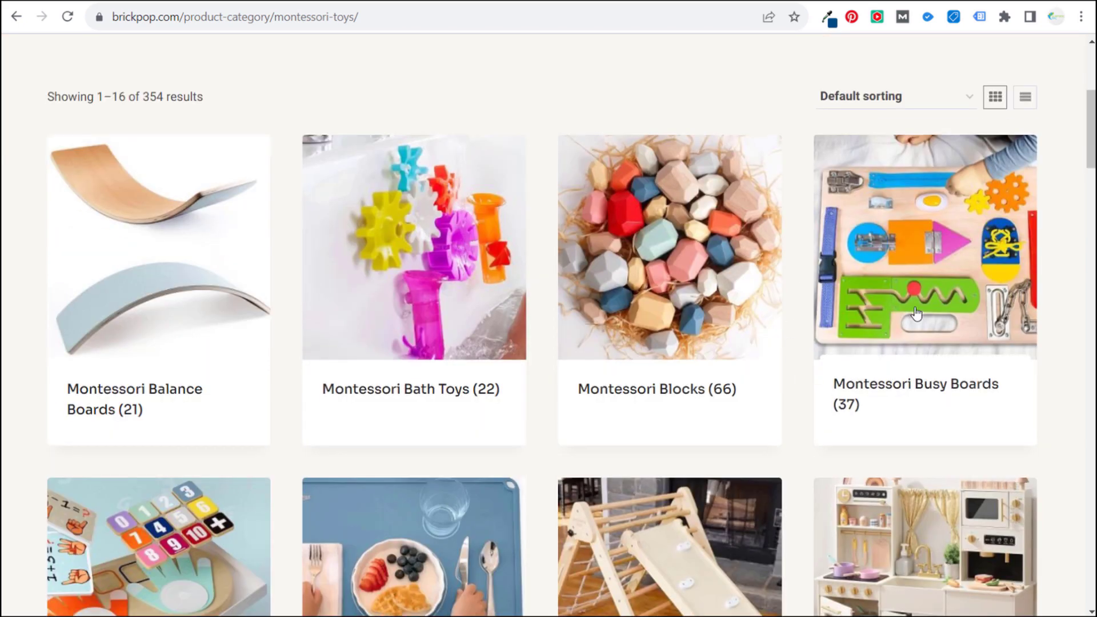
scroll(916, 312, down, 6)
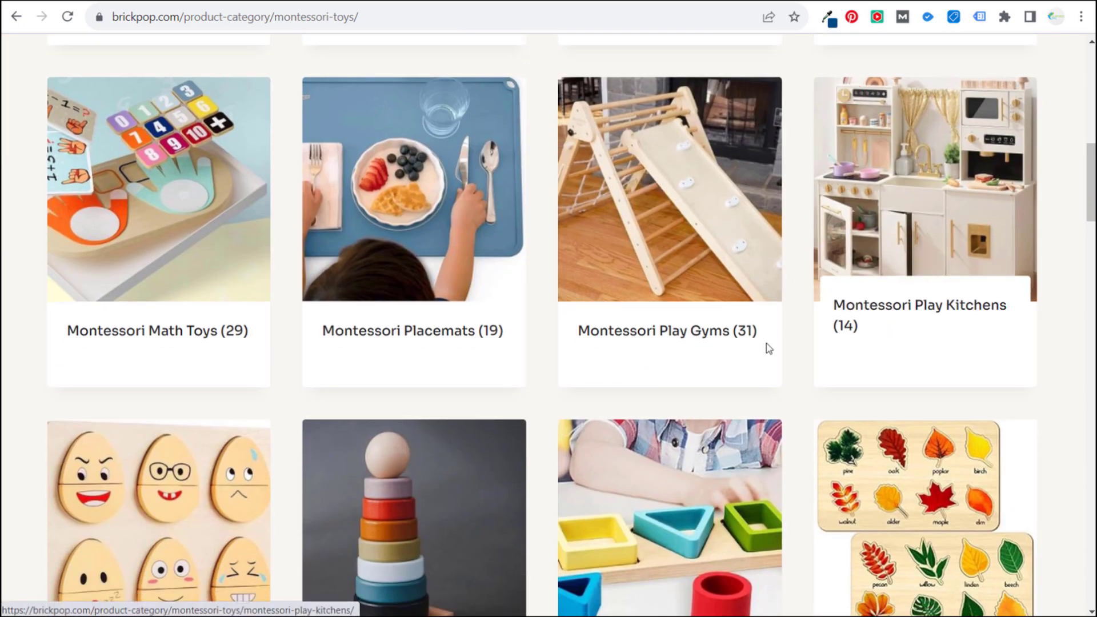
right_click(668, 312)
click(693, 429)
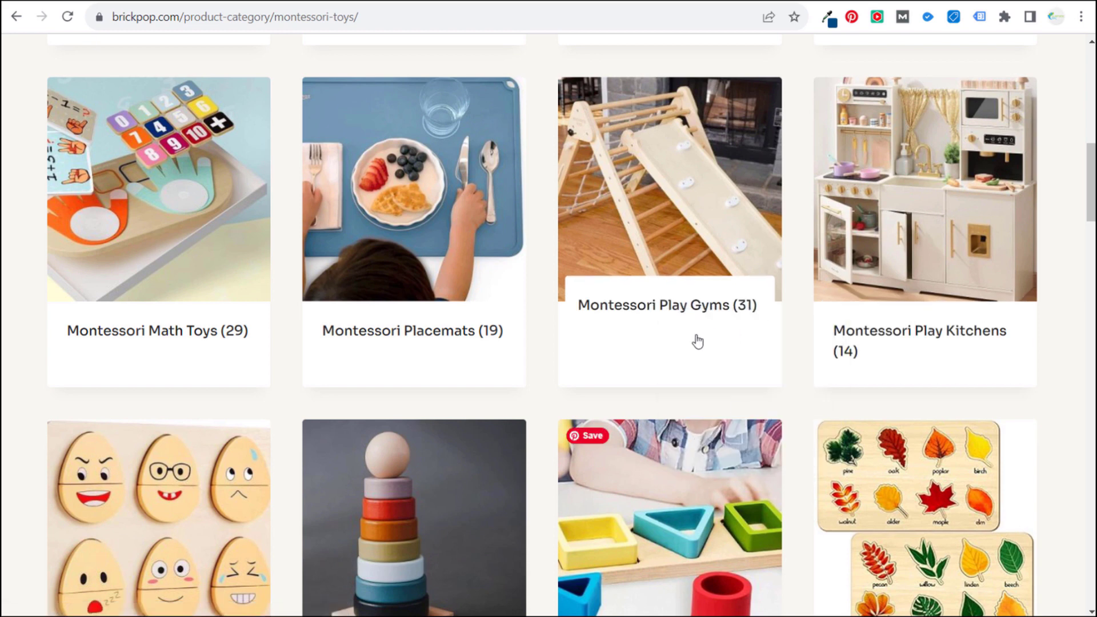
Return to the Microsoft Advertising form and name the new ad group "Montessori Play Gyms".
key(ctrl+Tab)
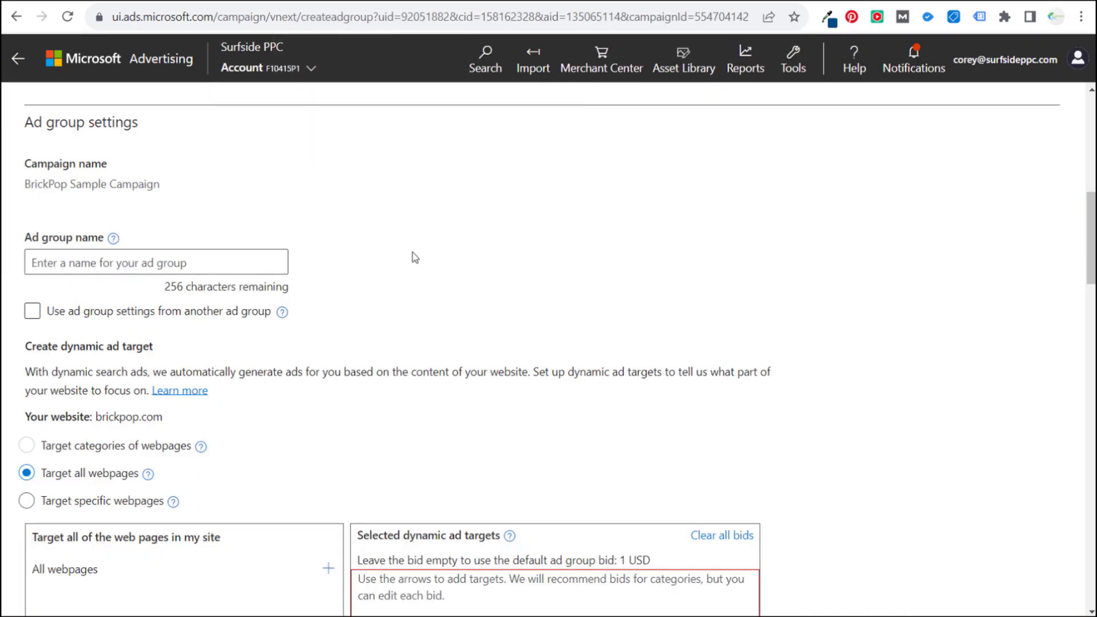
text(Montessori P)
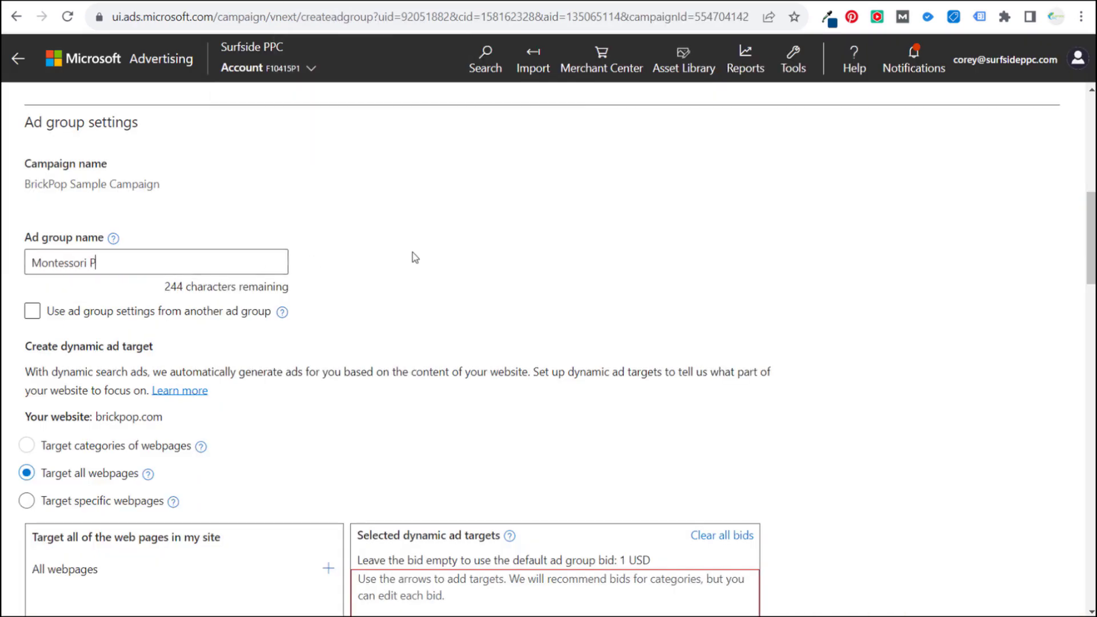
text(lay Gyms)
key(ctrl+Tab)
key(ctrl+Tab)
Set the dynamic ad target to specific webpages, comparing it with the all webpages option.
scroll(458, 313, down, 1)
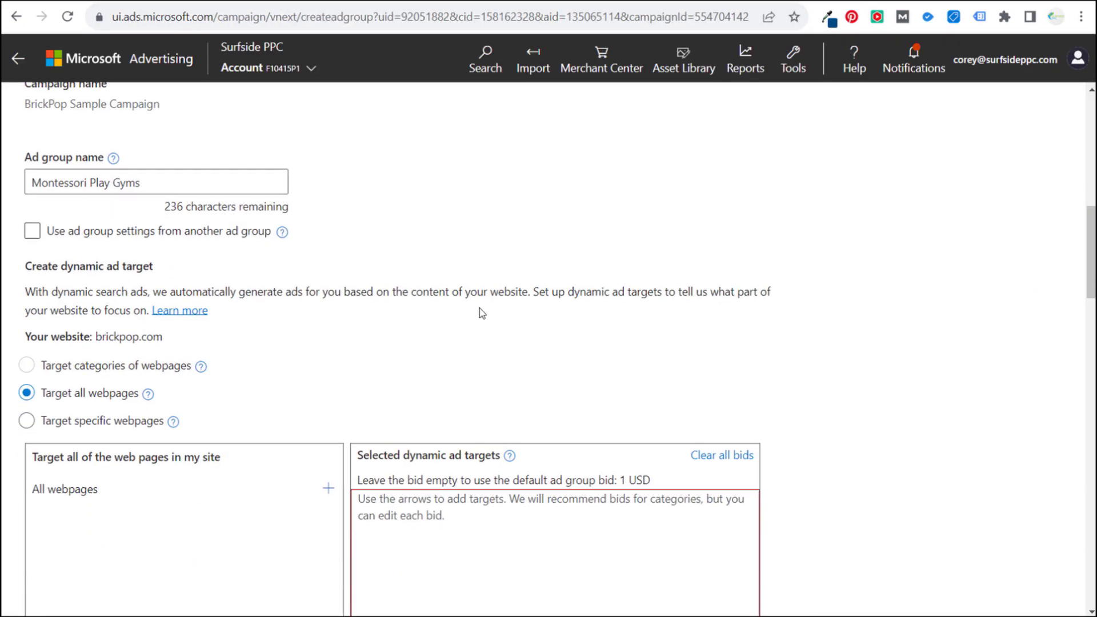
scroll(611, 280, down, 2)
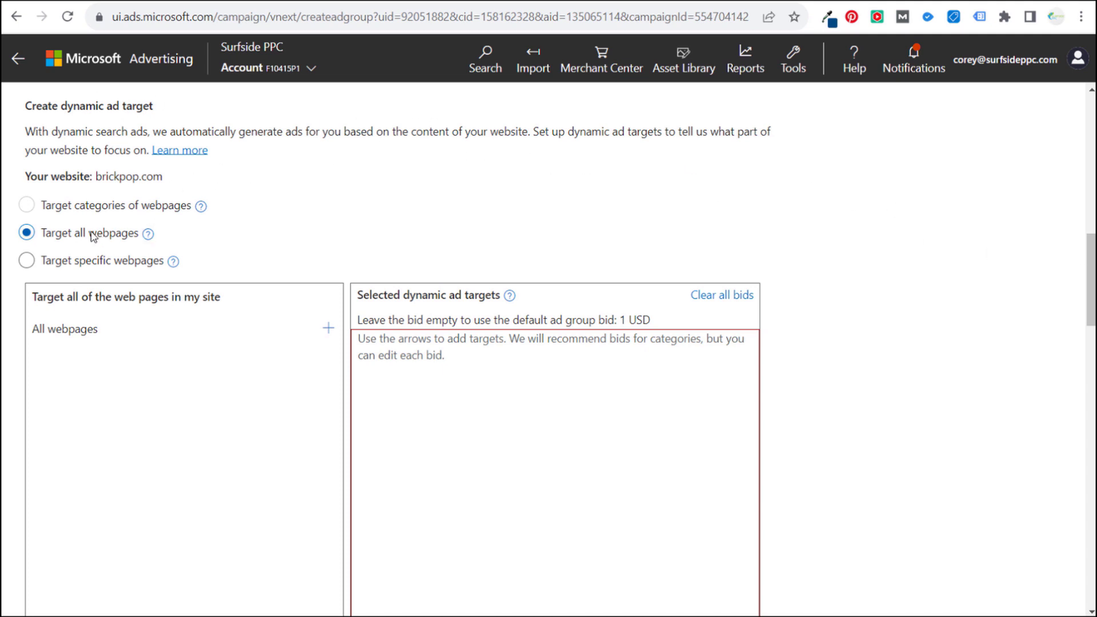
click(27, 260)
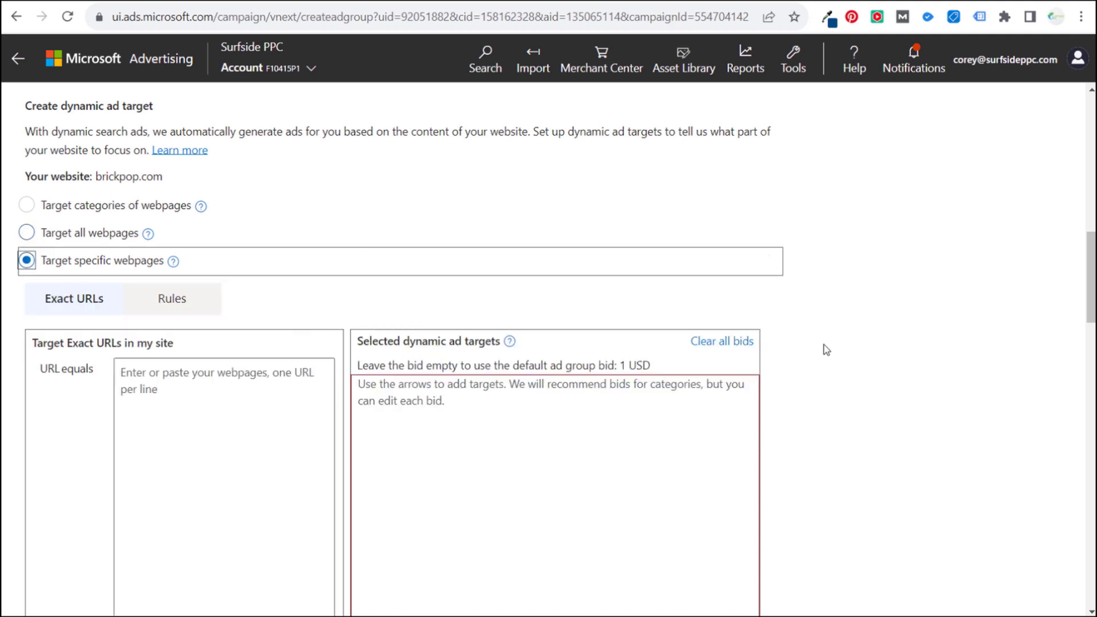
scroll(889, 315, down, 2)
click(66, 158)
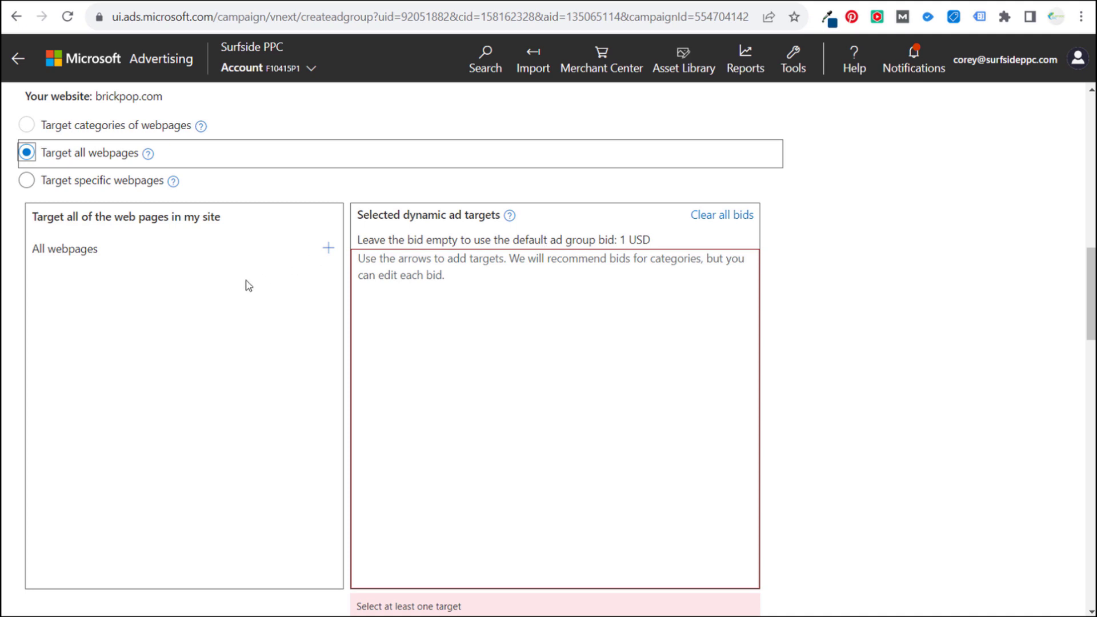
click(64, 185)
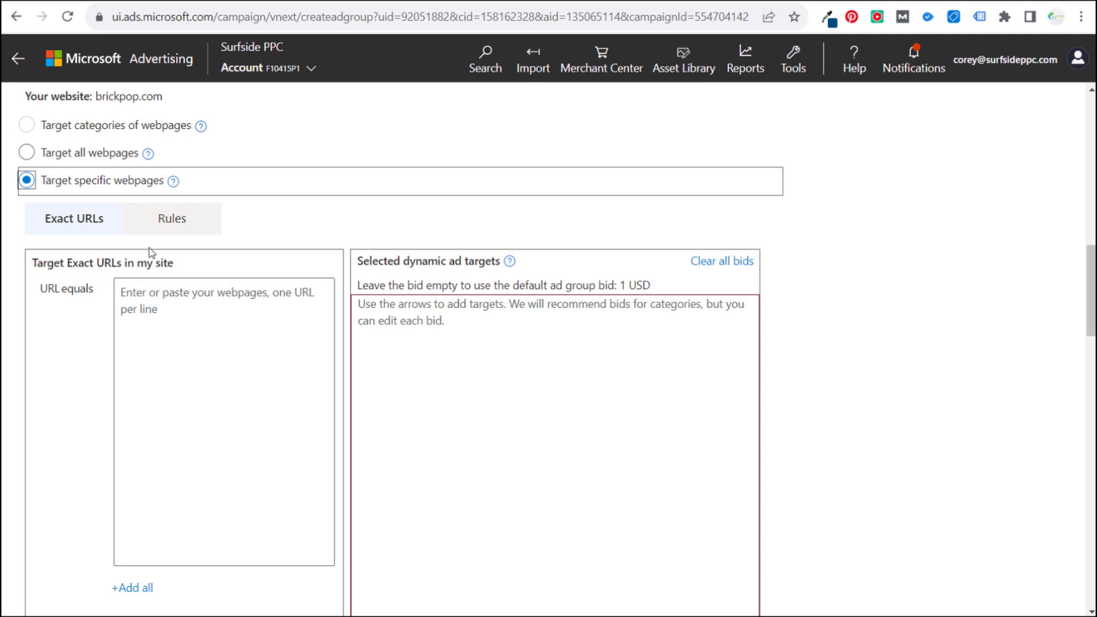
click(165, 219)
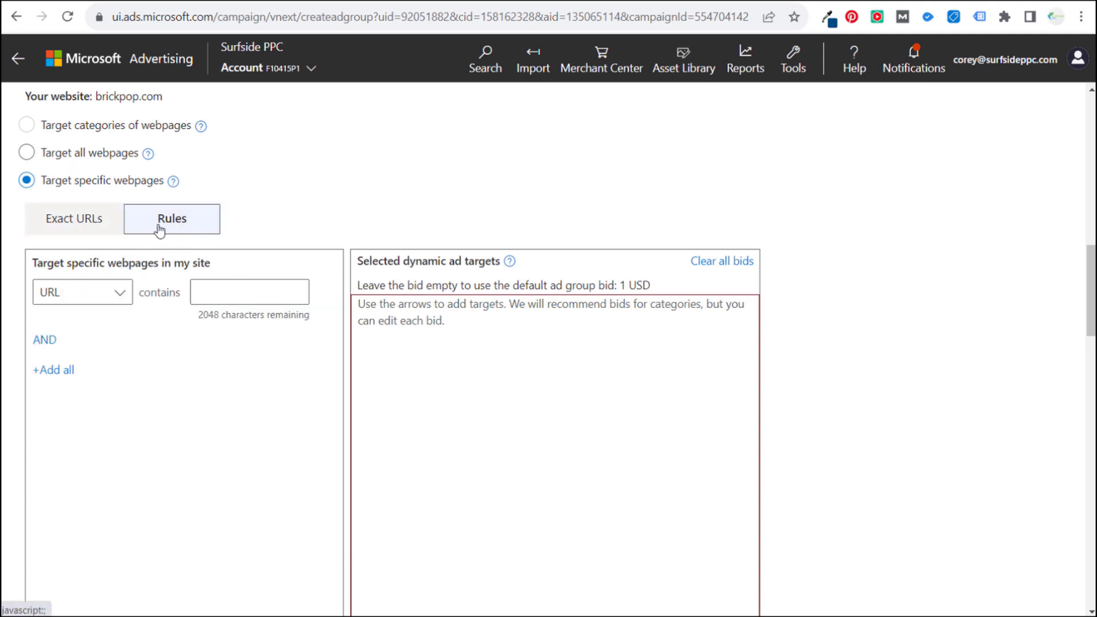
click(59, 231)
click(162, 297)
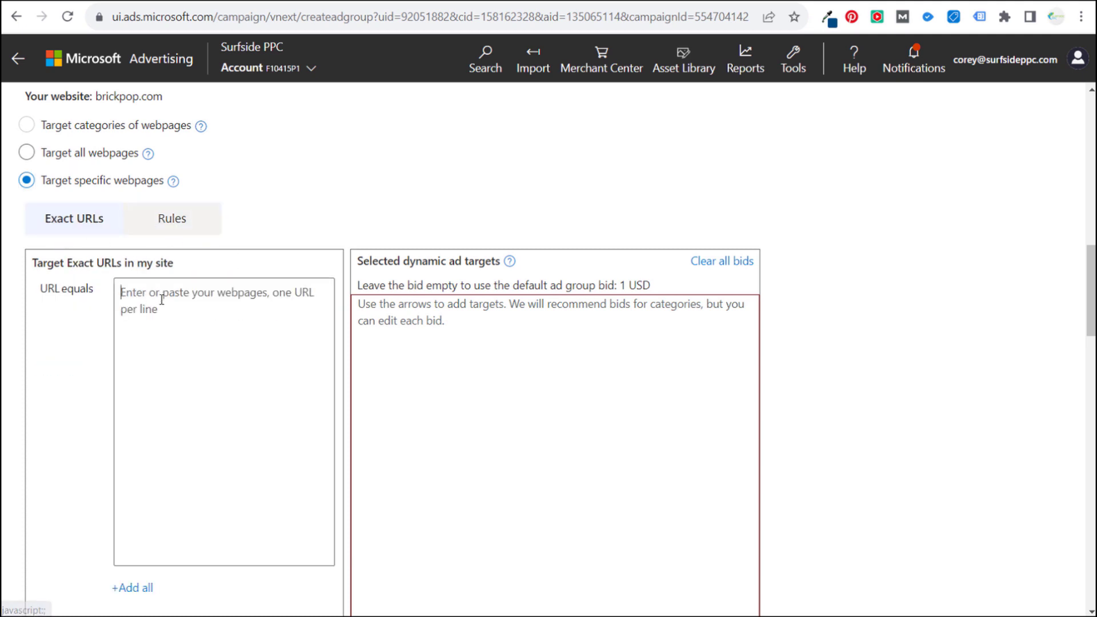
key(ctrl+v)
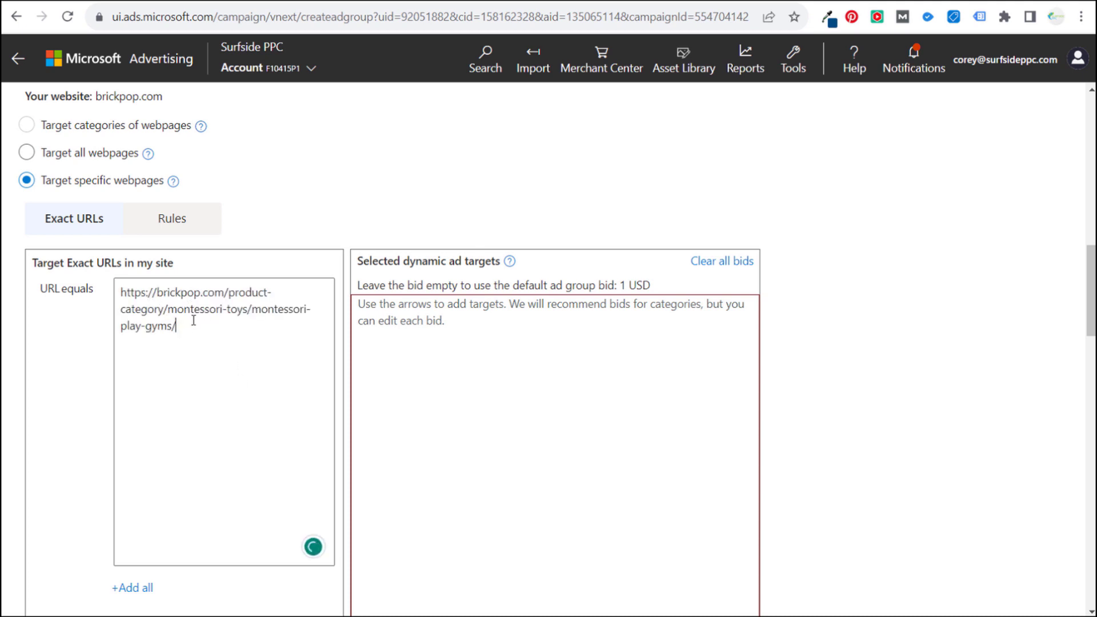
scroll(171, 389, down, 3)
click(140, 430)
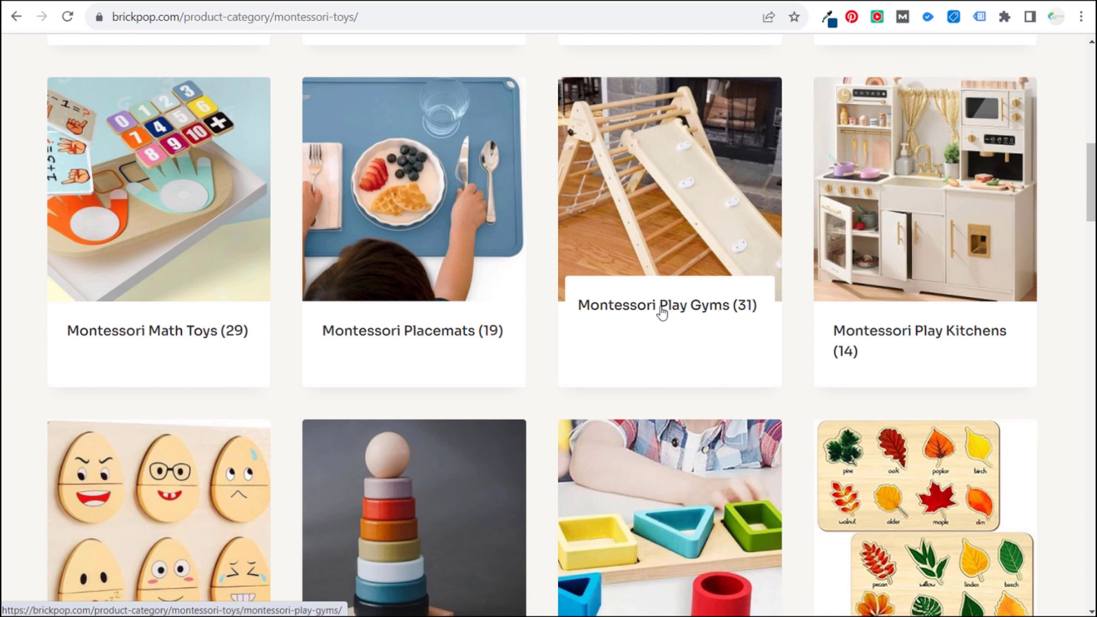
Switch to BrickPop's Montessori toys page, open the Montessori Play Gyms category in a new tab, and return to Microsoft Advertising.
click(346, 94)
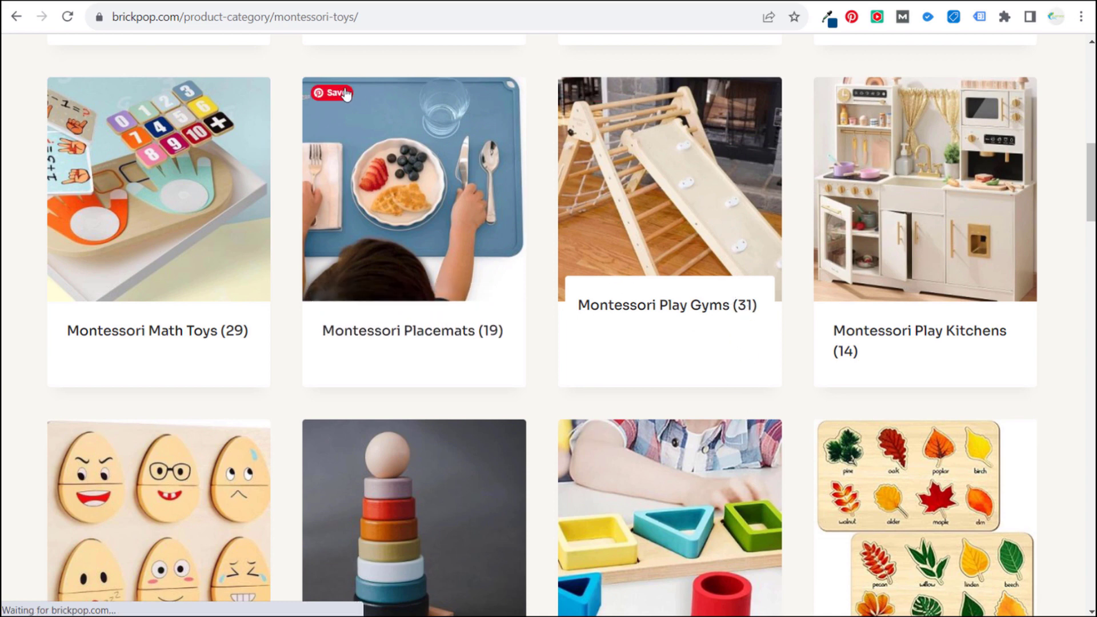
right_click(629, 204)
click(639, 207)
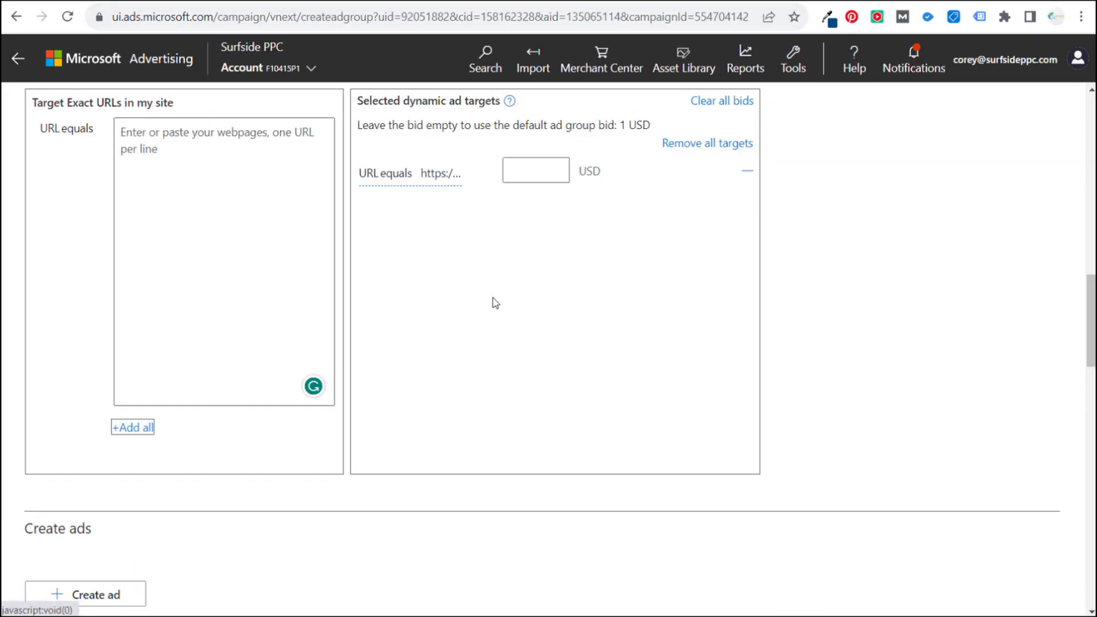
Examine the selected dynamic ad target and the note about leaving its bid empty to use the default ad group bid.
scroll(154, 189, up, 1)
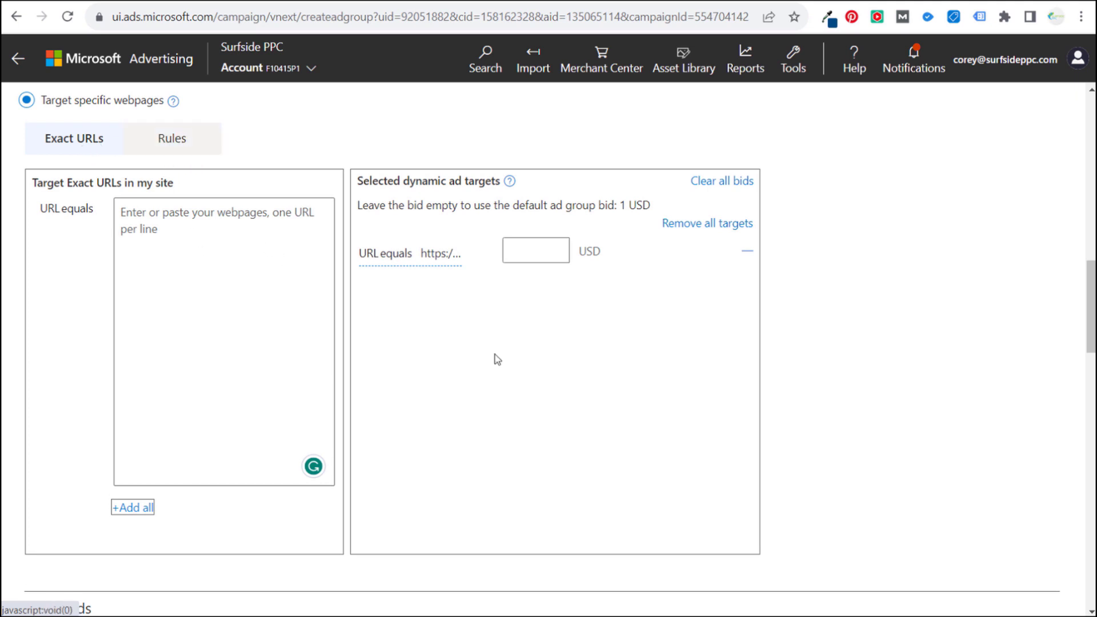
scroll(526, 360, down, 2)
scroll(506, 367, down, 1)
scroll(421, 330, up, 4)
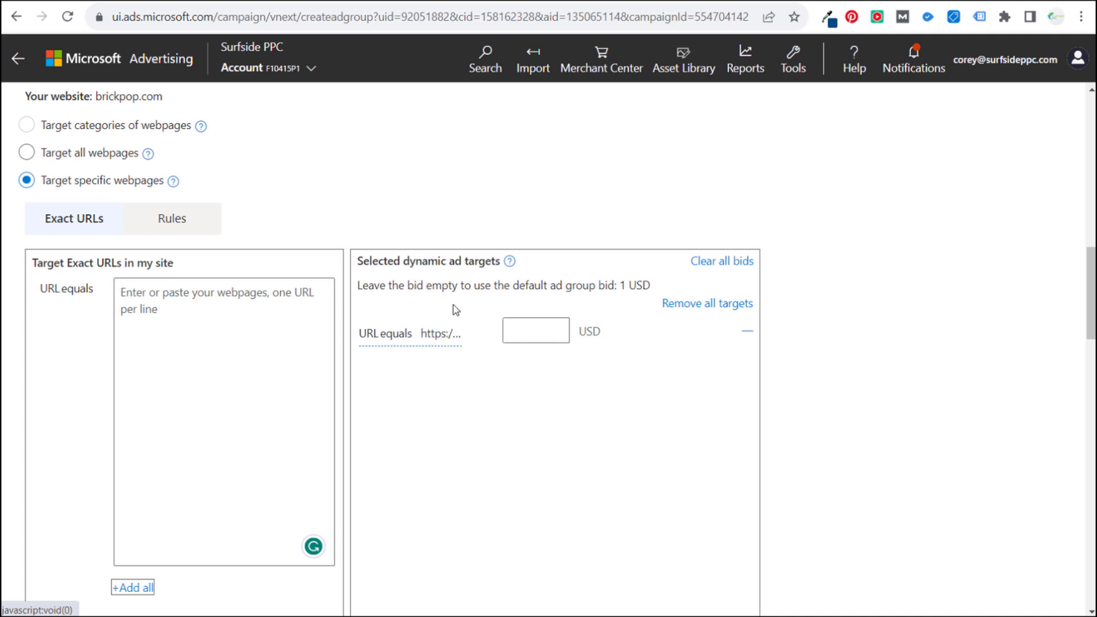
drag(416, 284, 528, 286)
click(571, 285)
drag(392, 286, 471, 287)
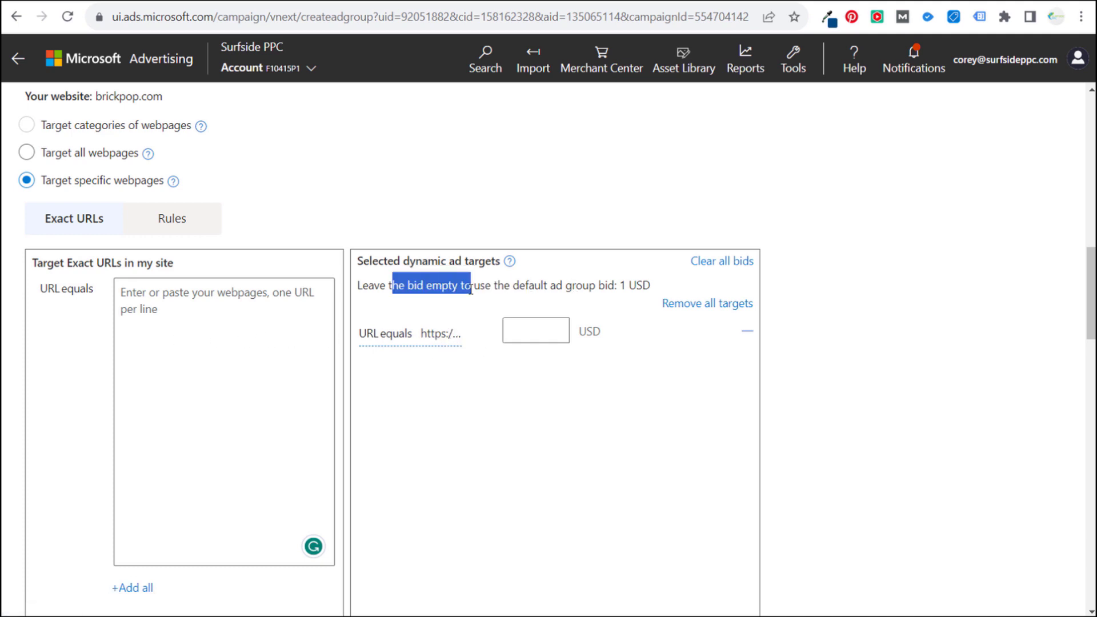
click(498, 288)
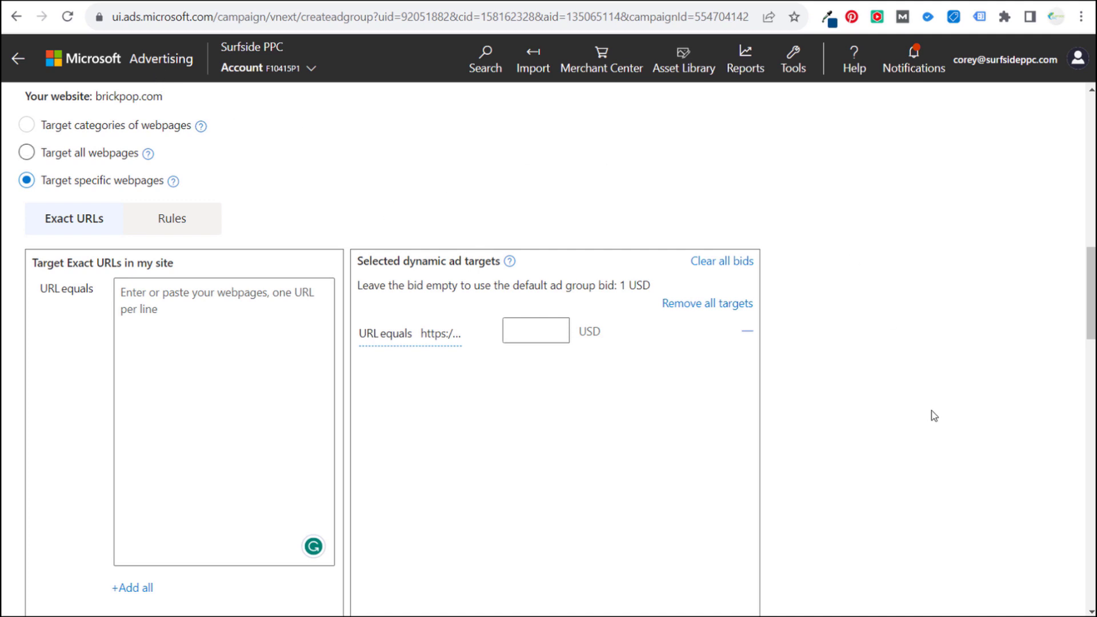
Start a new ad for the ad group and examine its dynamically generated headline setting.
scroll(919, 281, down, 1)
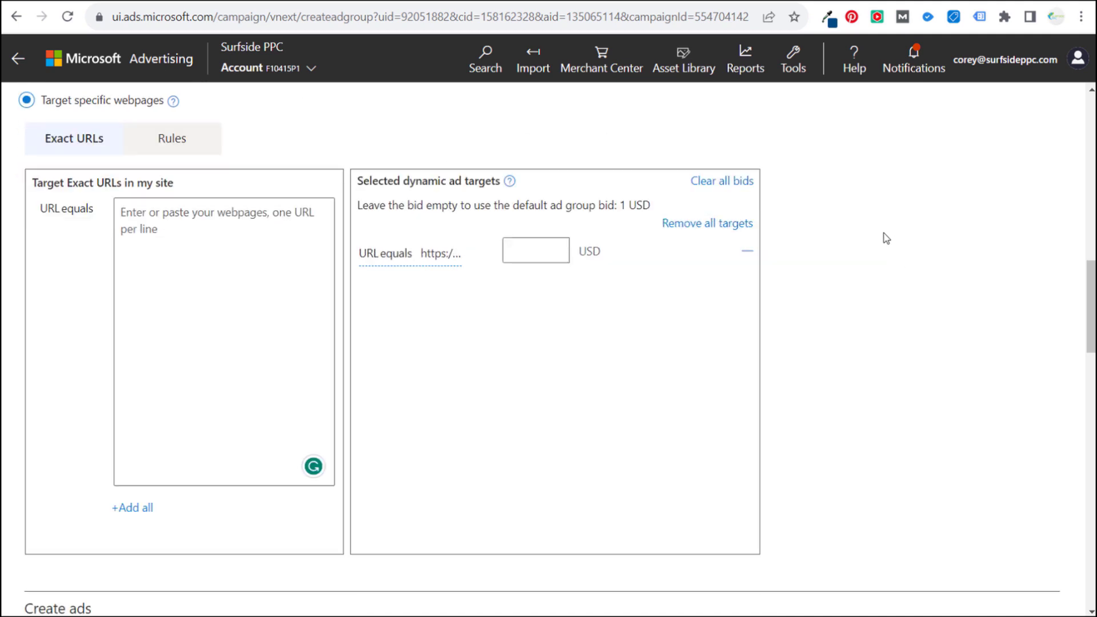
scroll(472, 369, down, 3)
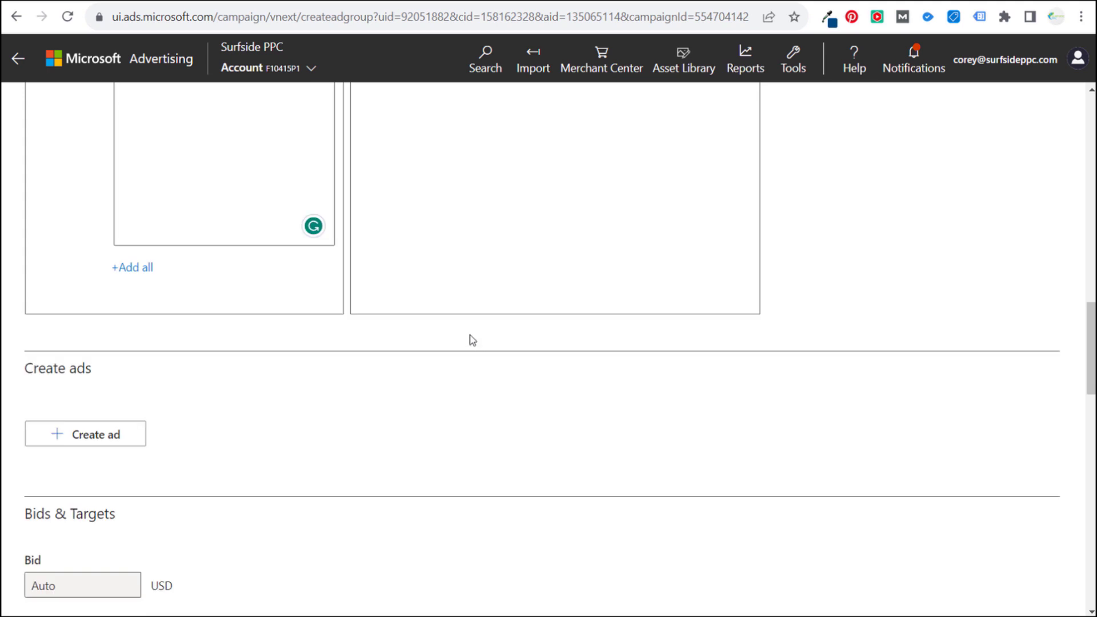
click(120, 434)
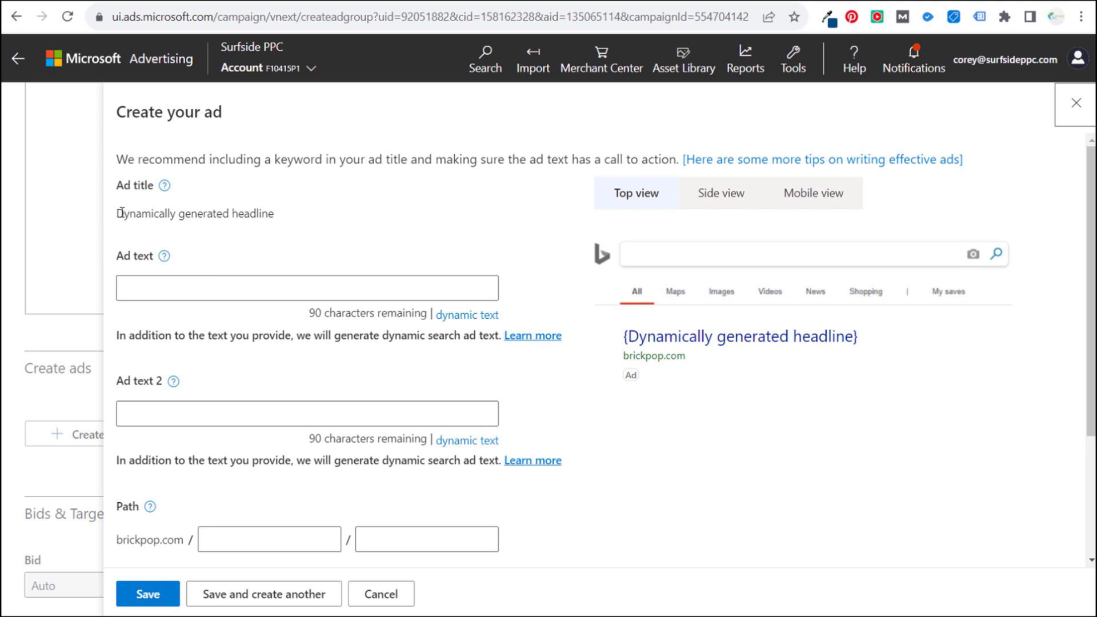
drag(121, 213, 292, 217)
click(346, 106)
Switch to the BrickPop Montessori Play Gyms page and examine its heading and product listings.
click(343, 0)
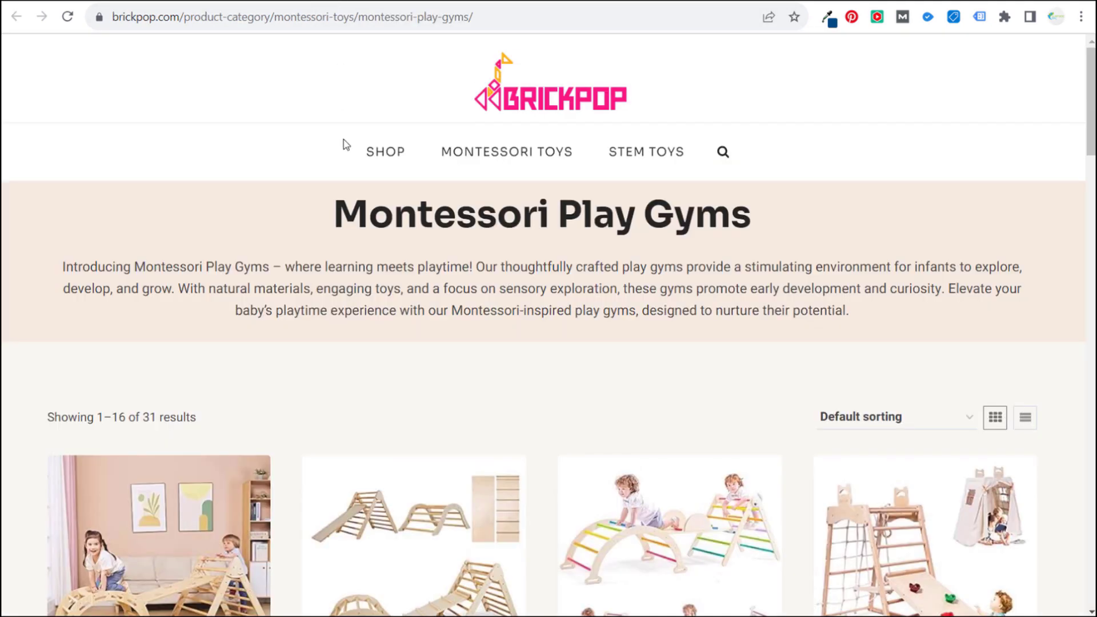
drag(334, 207, 774, 221)
click(829, 230)
scroll(378, 257, down, 7)
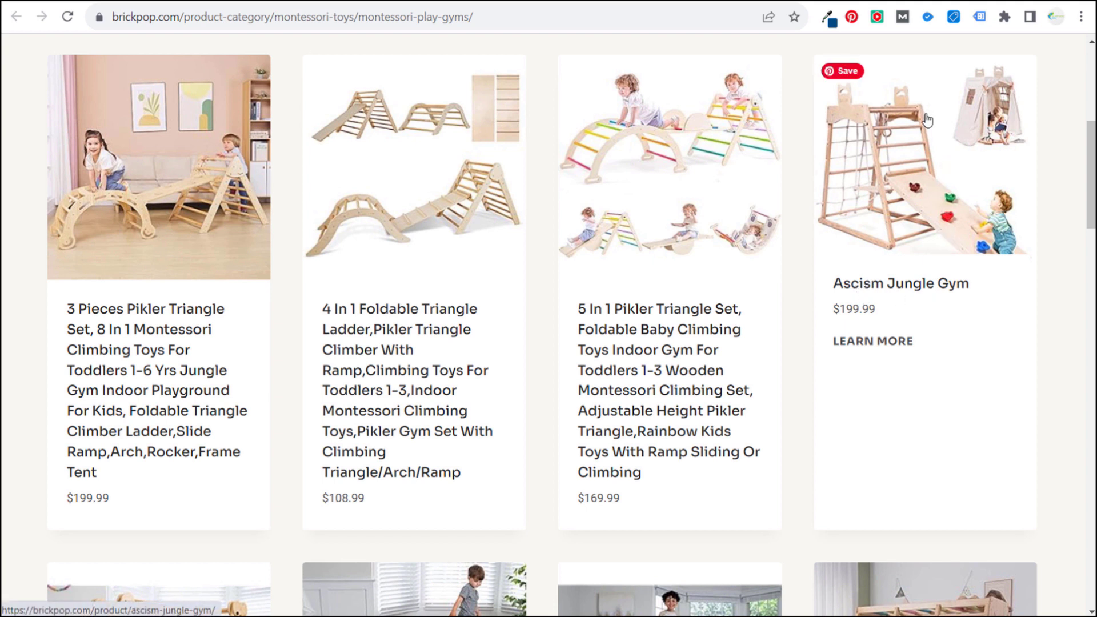
Copy the Ascism Jungle Gym product link from BrickPop, discard the empty ad in Microsoft Advertising, and add the link as an exact URL target.
right_click(895, 117)
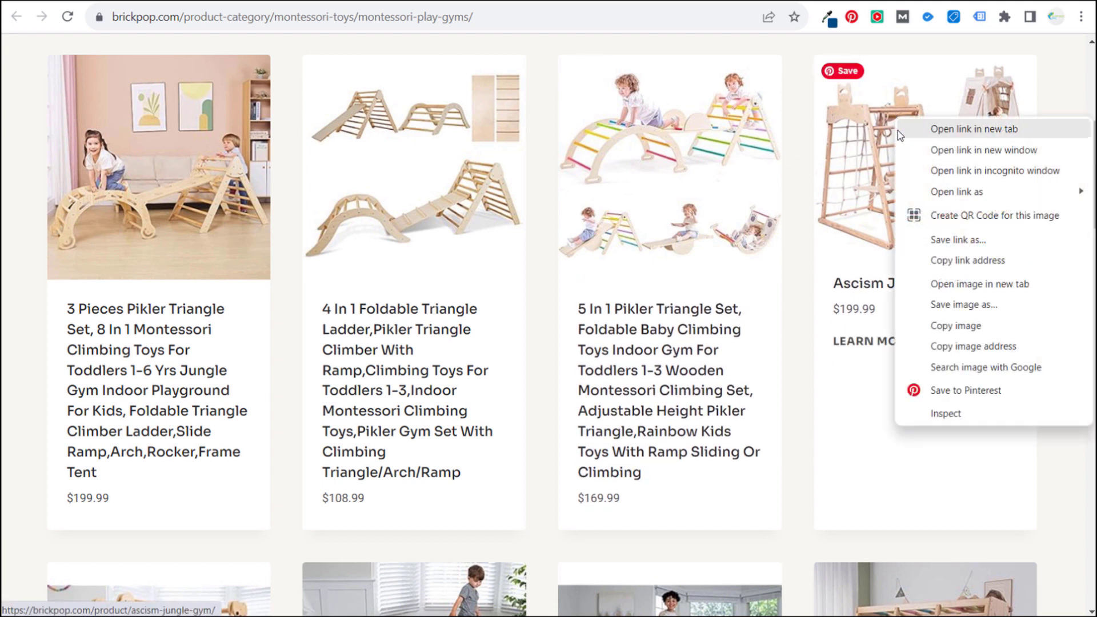
click(967, 260)
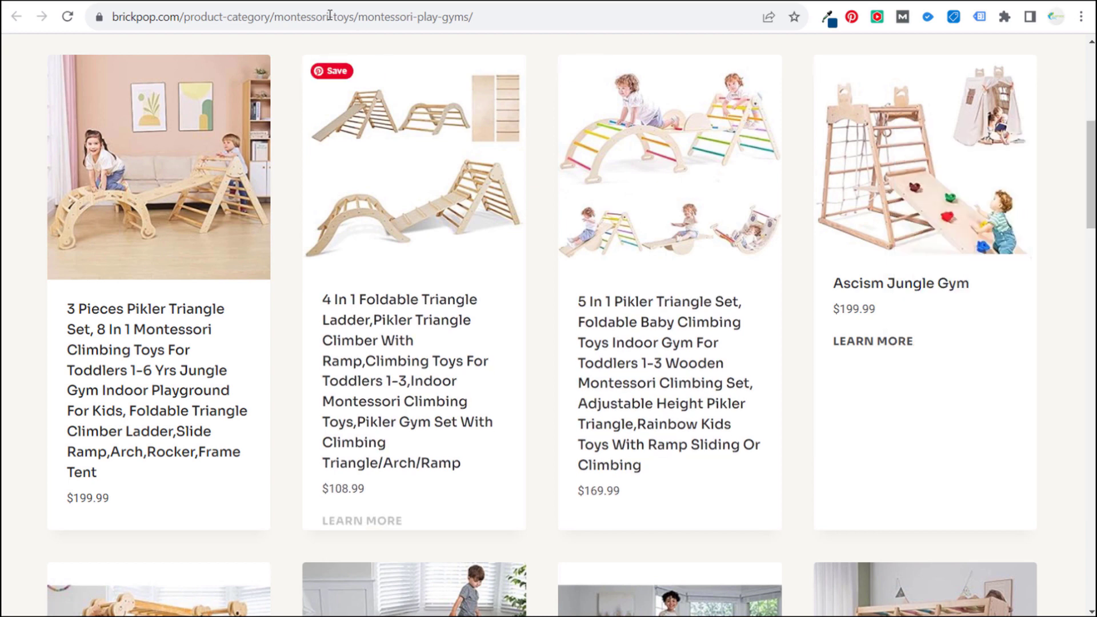
key(ctrl+Tab)
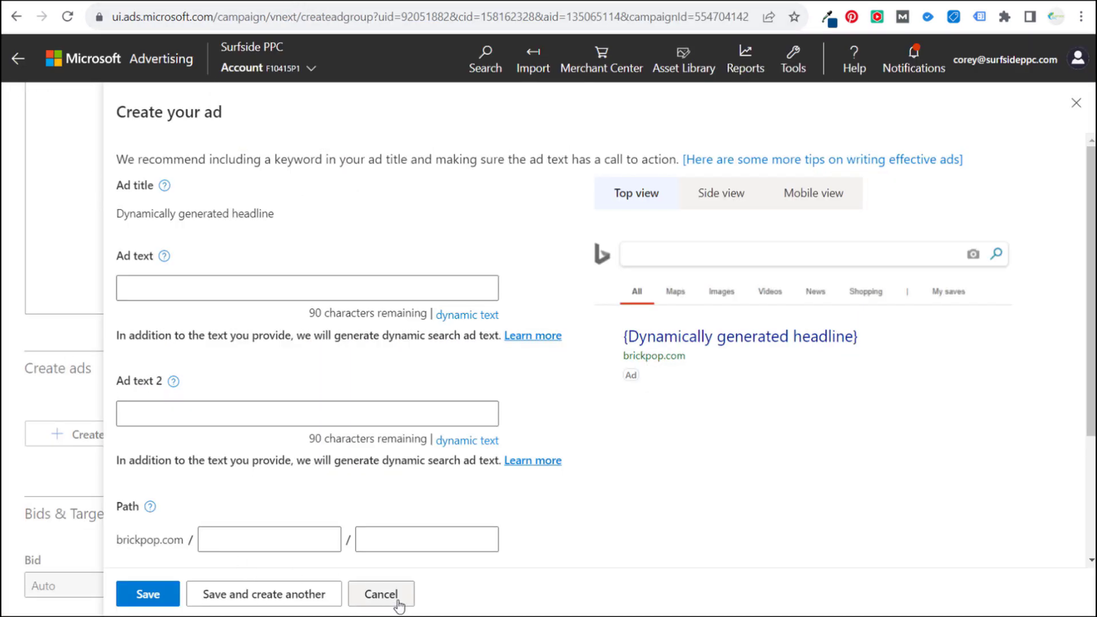
click(371, 597)
scroll(249, 238, up, 3)
scroll(190, 232, up, 1)
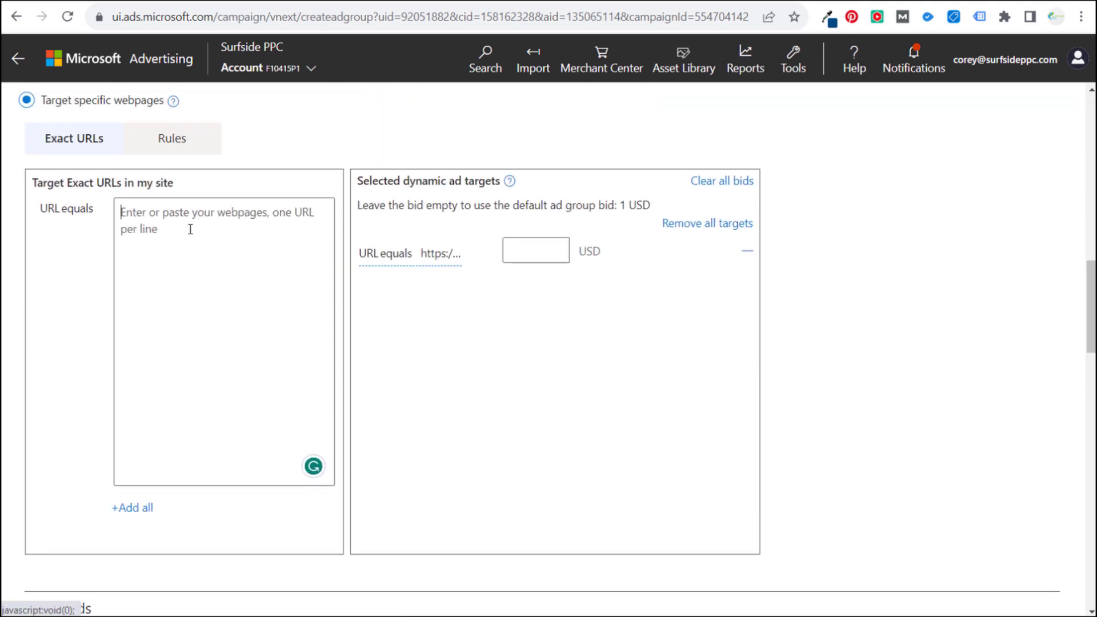
click(189, 227)
key(ctrl+v)
click(129, 509)
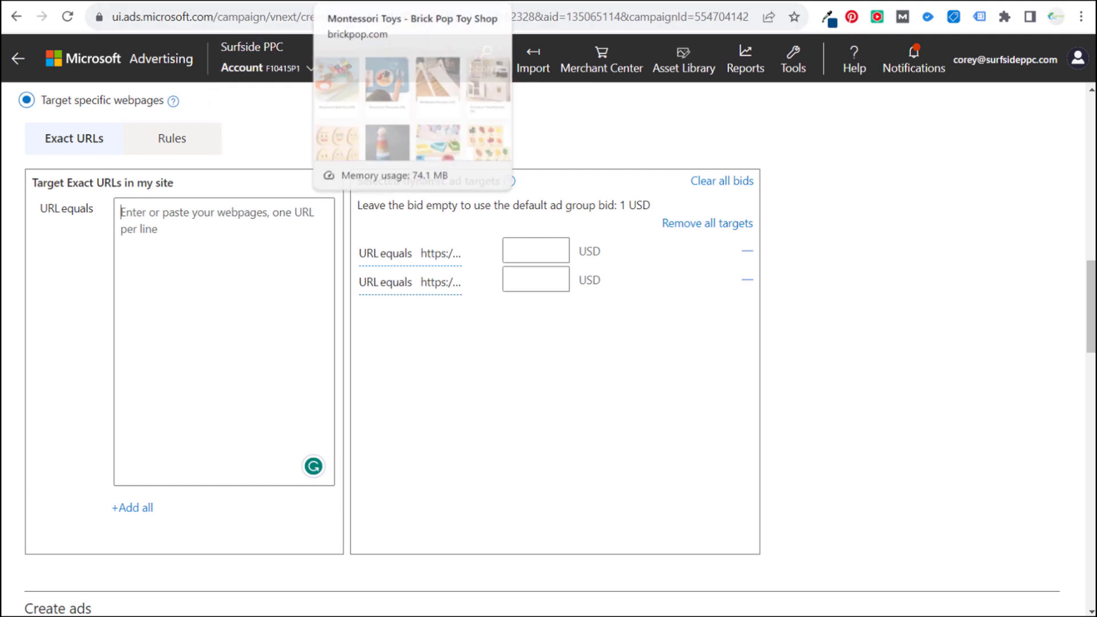
Revisit the BrickPop category page, examine the new ad form's text, path, and final URL settings in Microsoft Advertising, and discard the ad.
click(357, 1)
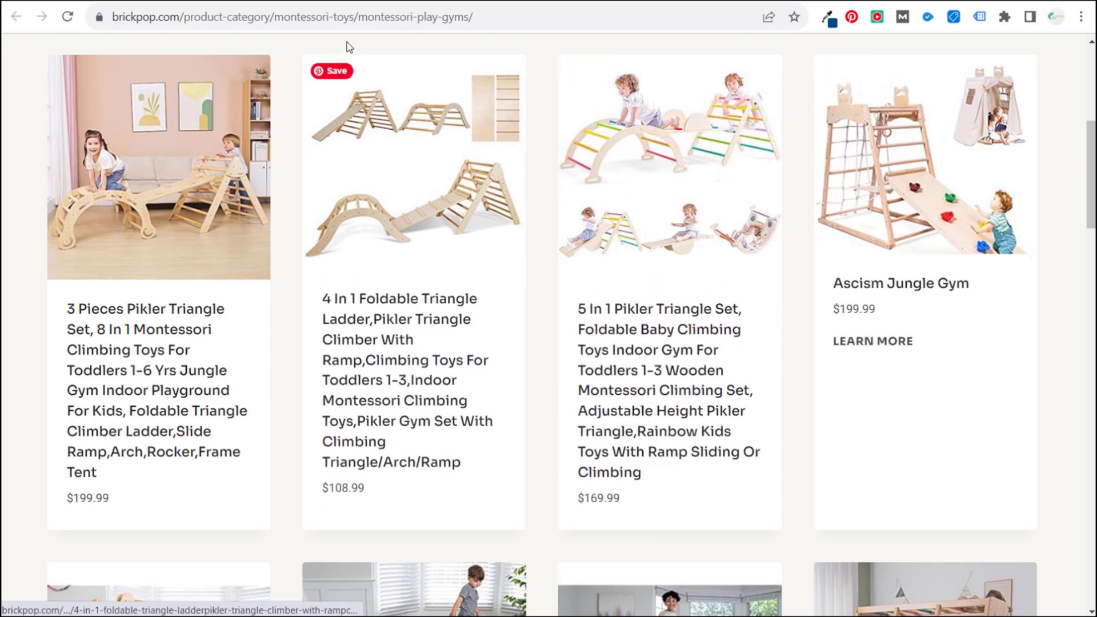
click(290, 2)
scroll(217, 490, down, 4)
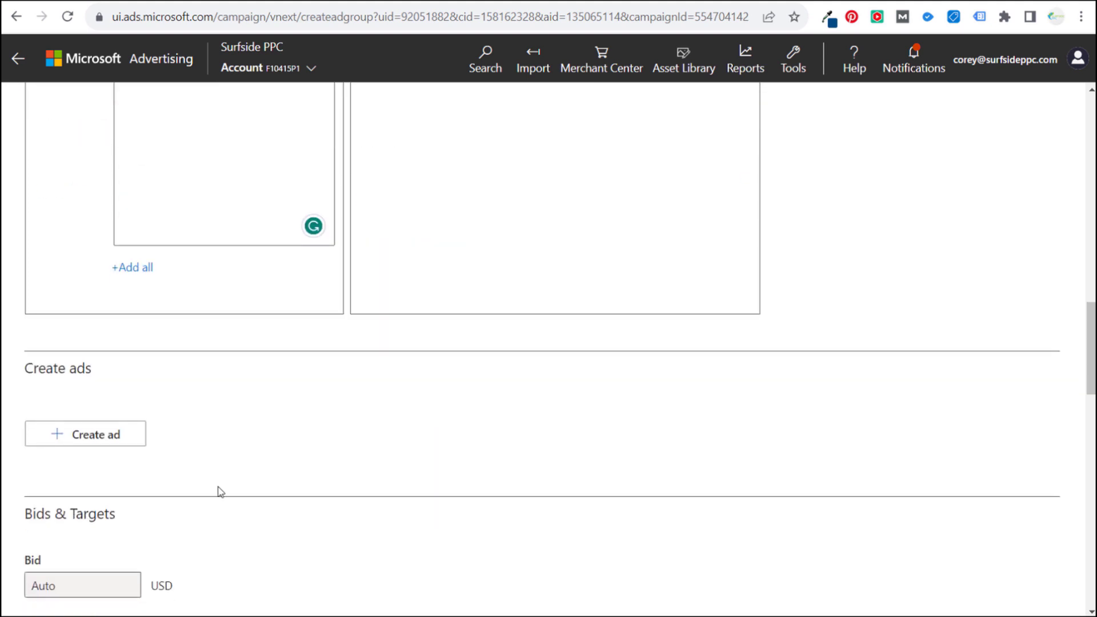
click(105, 439)
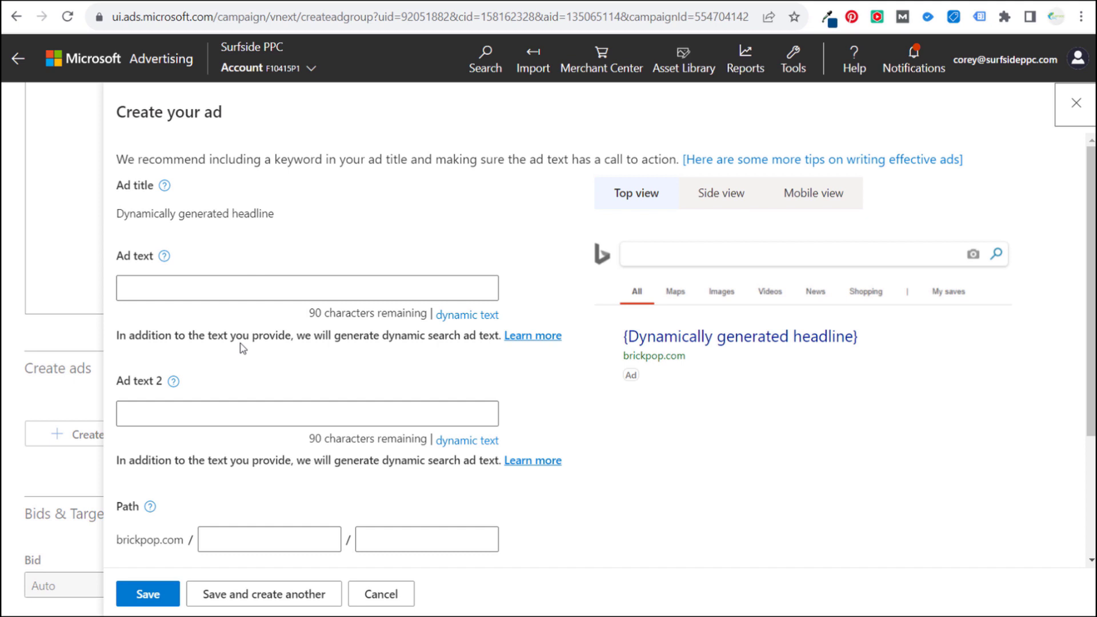
drag(166, 341, 340, 341)
click(403, 337)
scroll(743, 475, down, 3)
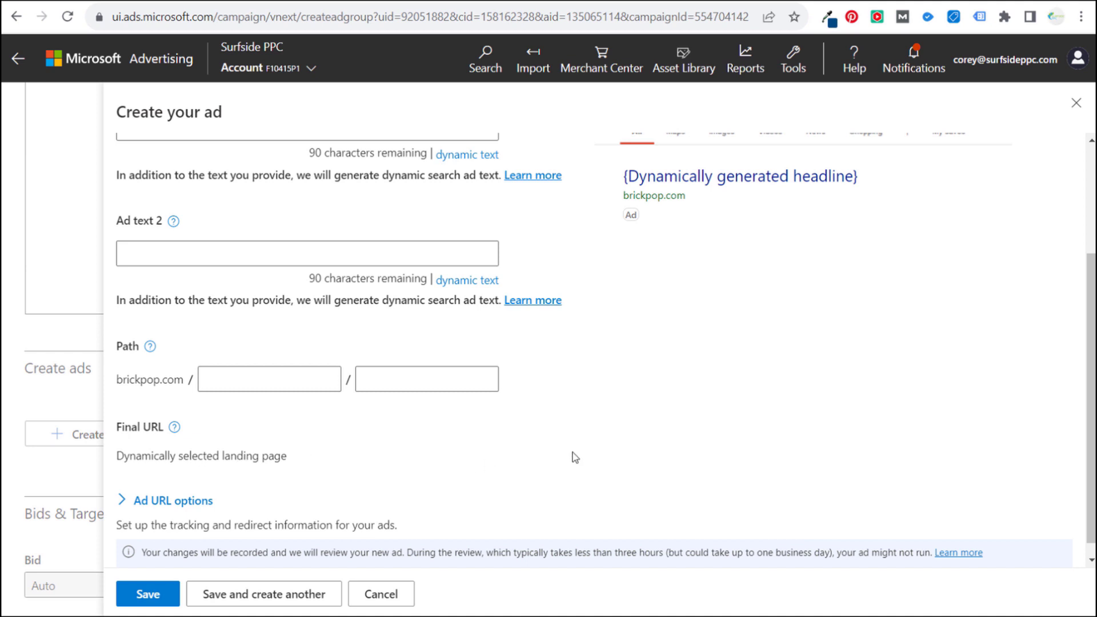
scroll(640, 444, down, 1)
scroll(806, 449, up, 3)
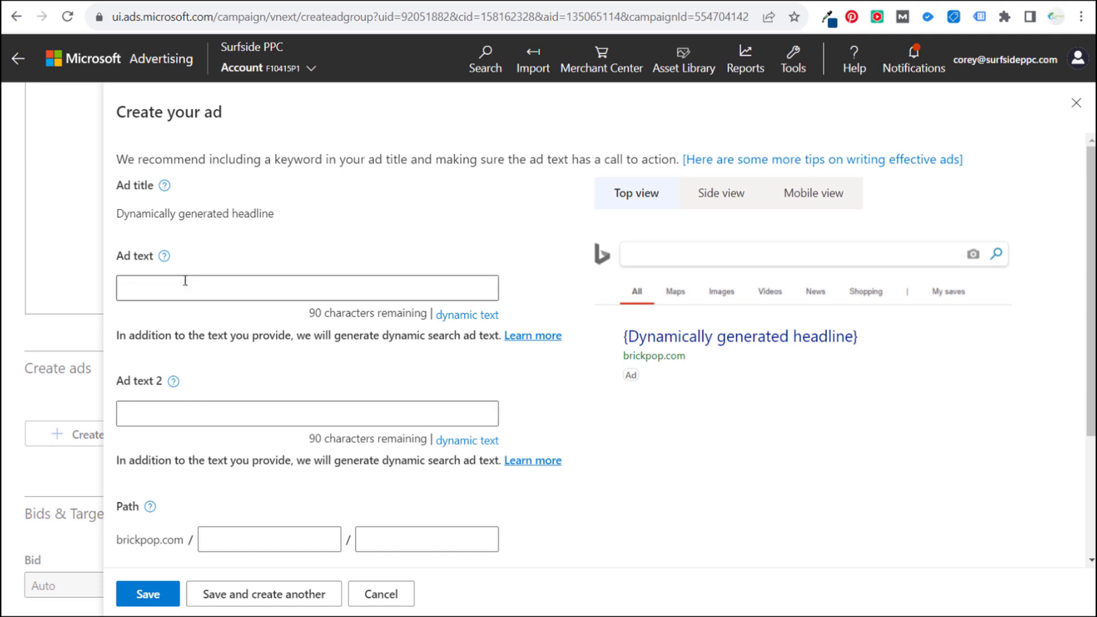
click(397, 600)
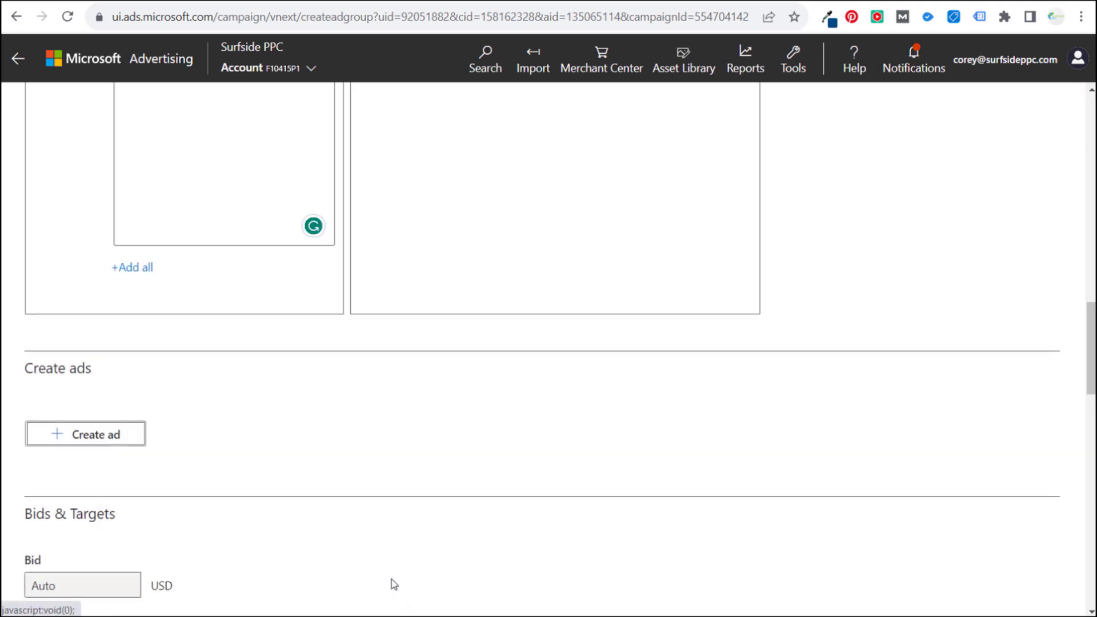
Remove all selected dynamic ad targets and build a webpage rule where the URL contains "montessori" AND "play" AND "gyms".
scroll(464, 441, up, 4)
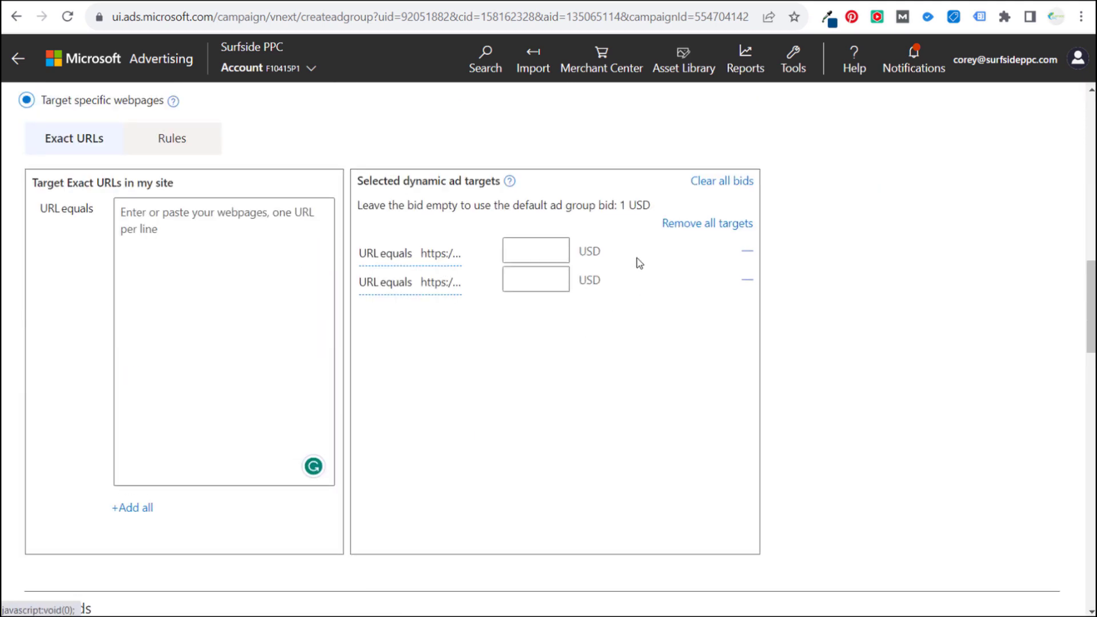
click(725, 229)
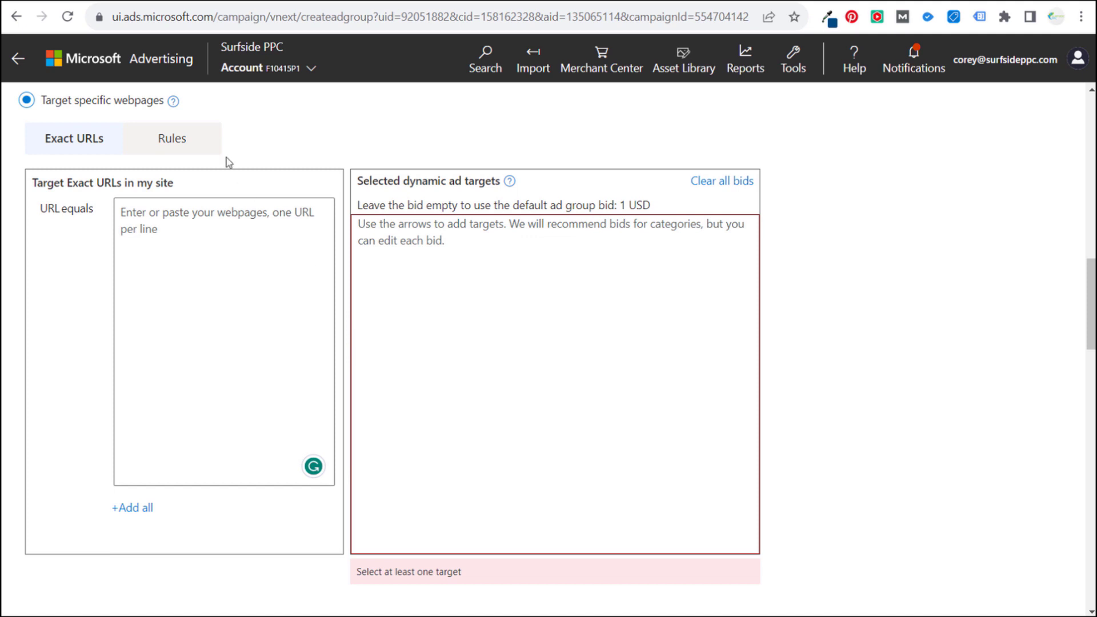
click(174, 138)
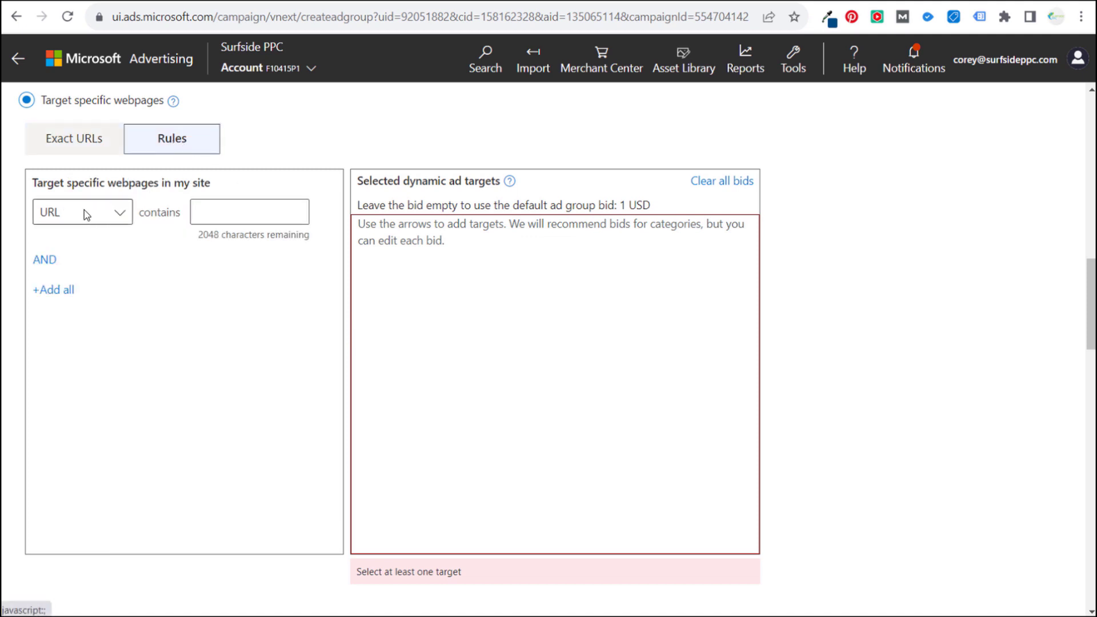
click(245, 207)
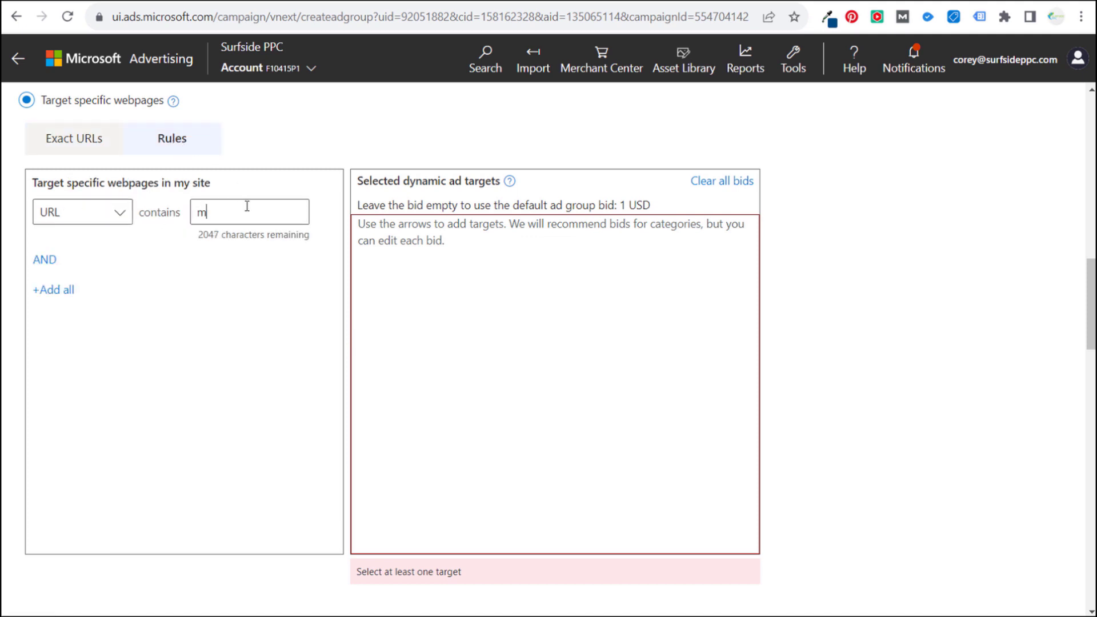
text(montessori)
click(45, 259)
click(240, 292)
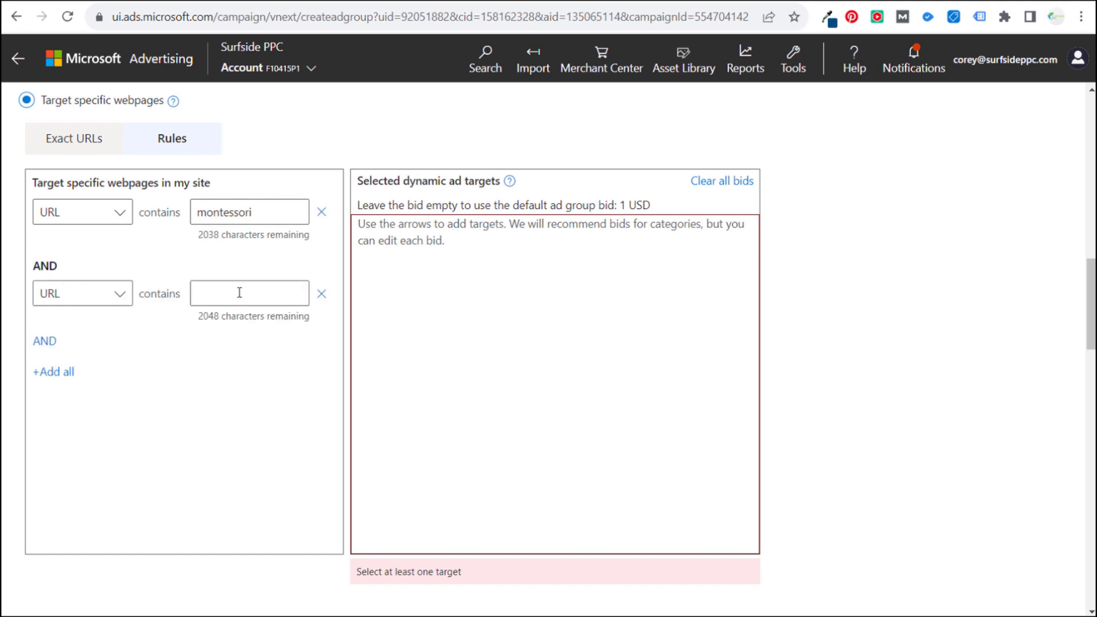
click(43, 341)
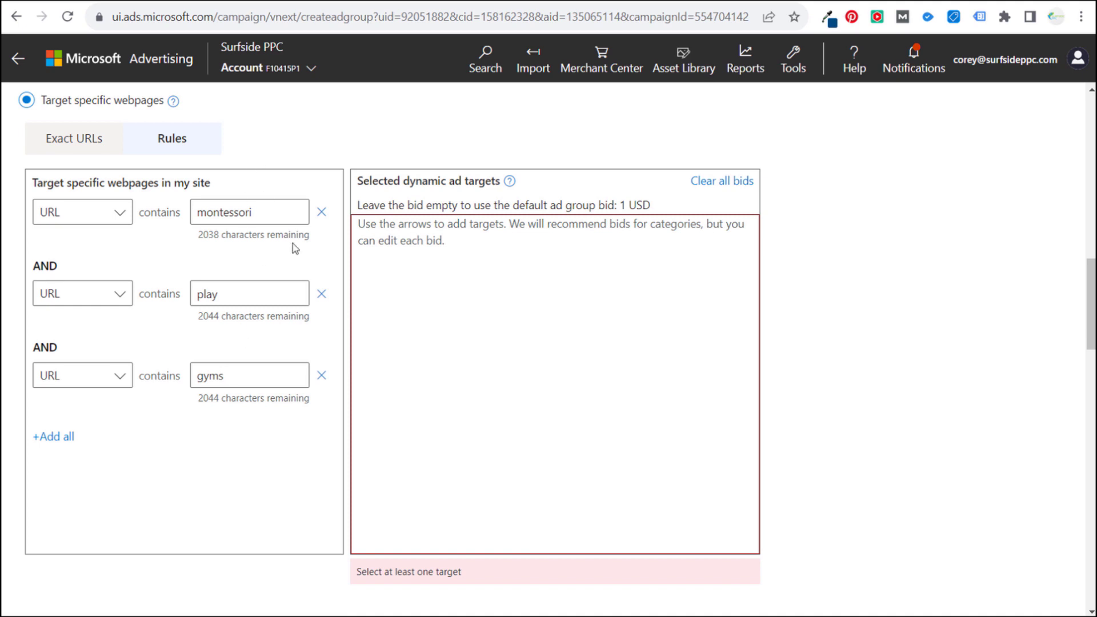
Switch to the BrickPop Montessori Play Gyms page and highlight "montessori-play-gyms" in its URL.
click(324, 2)
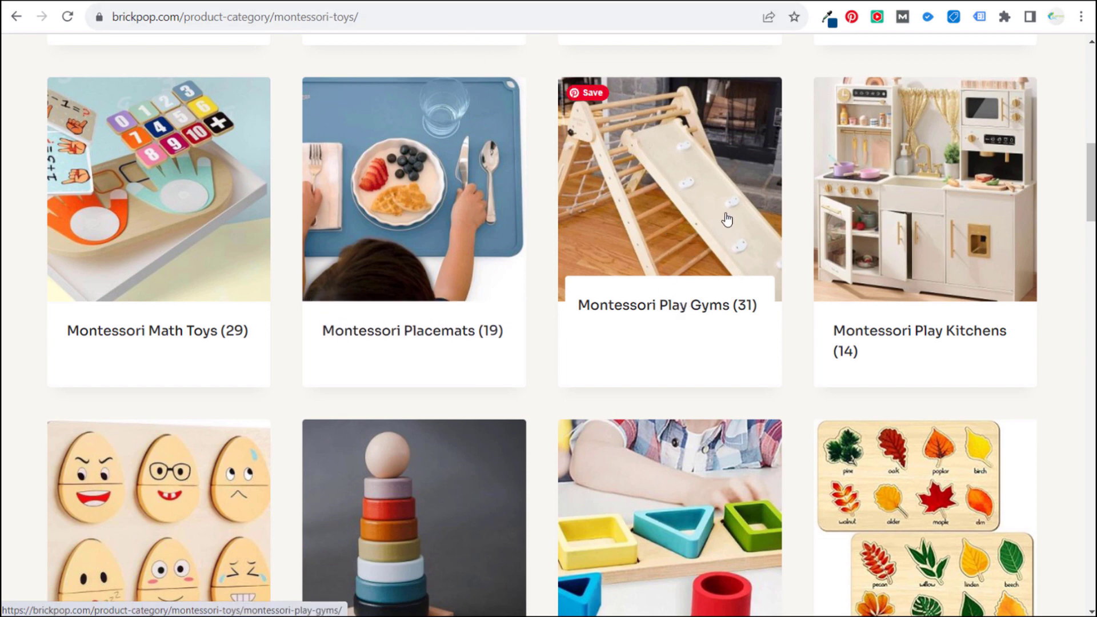
click(638, 309)
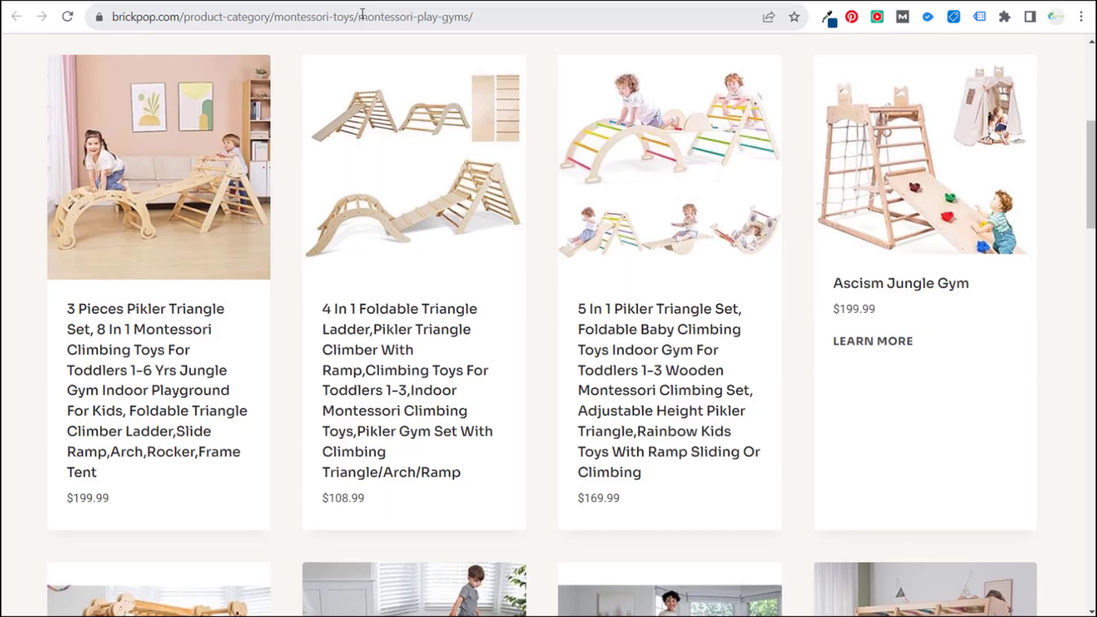
drag(362, 12, 467, 23)
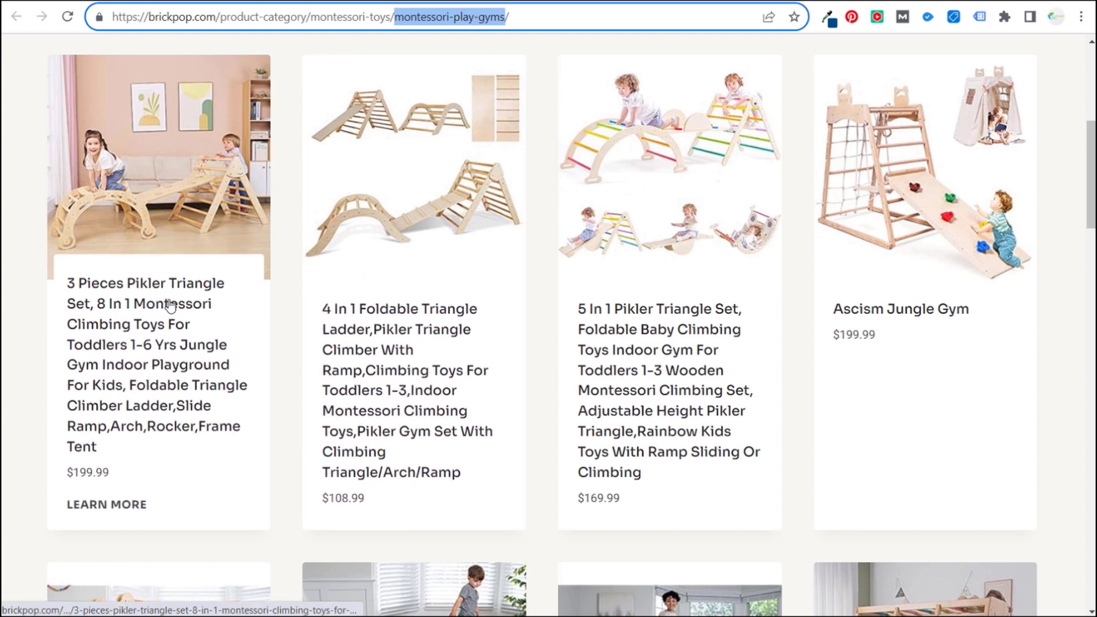
Open the 3 Pieces Pikler Triangle Set product page separately from the category listing and examine its URL.
right_click(168, 367)
click(216, 383)
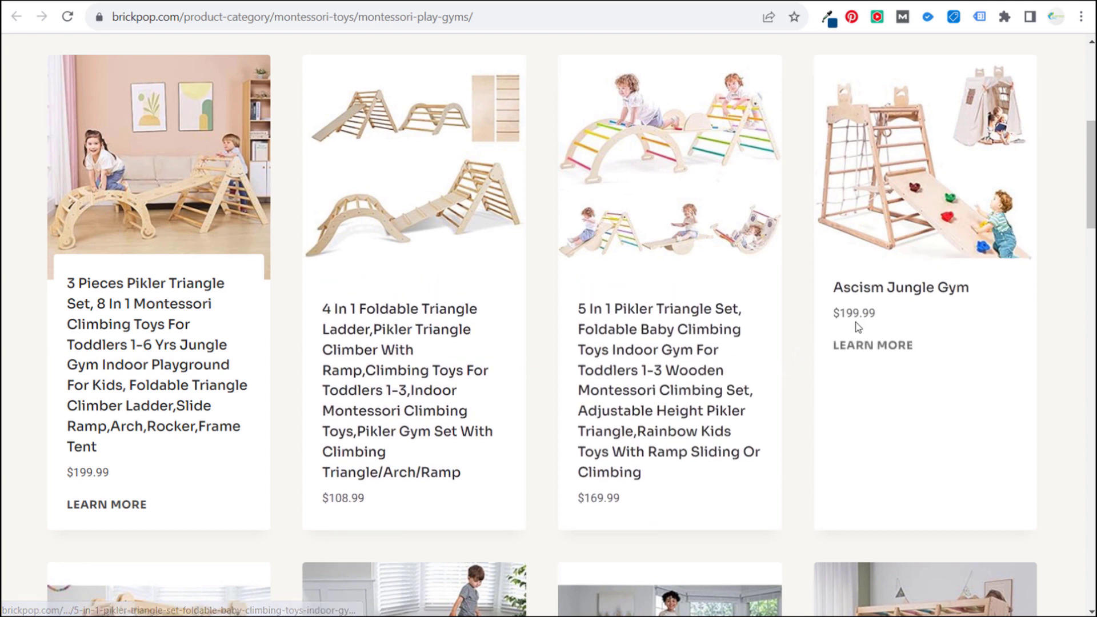
drag(159, 154, 345, 7)
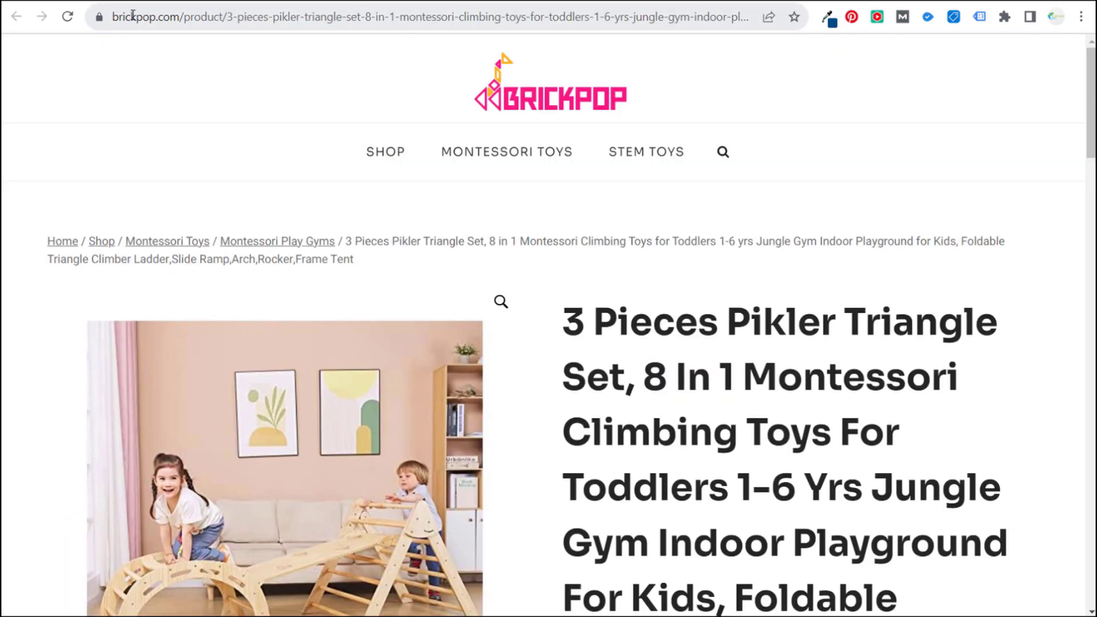
drag(116, 17, 697, 23)
click(620, 16)
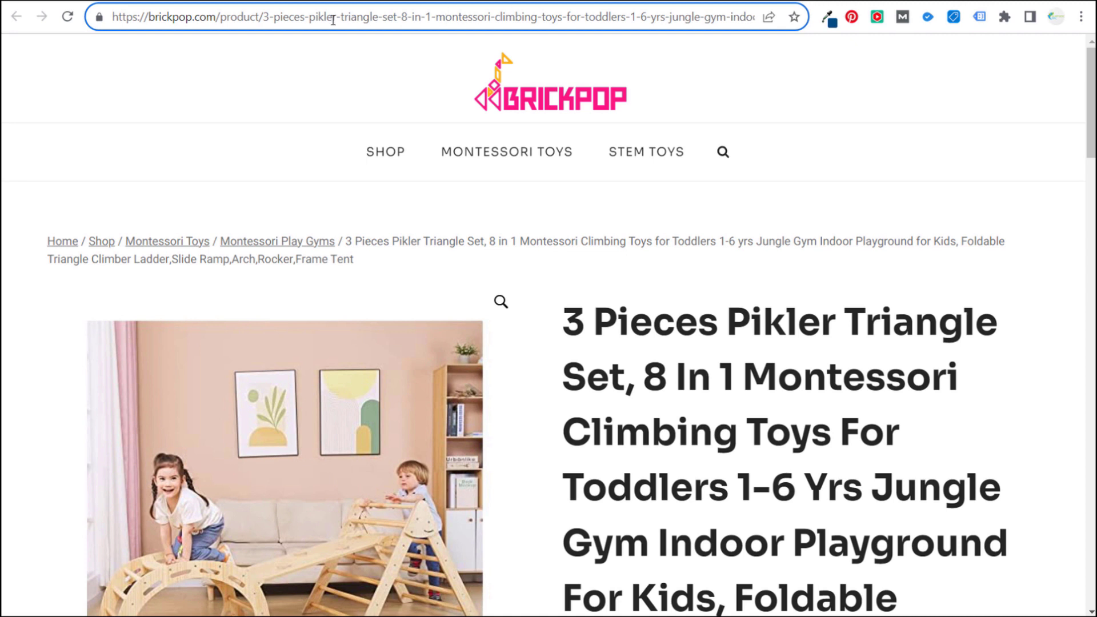
Switch to Microsoft Advertising, remove the "play" condition, and add the rule where the URL contains "montessori" AND "gyms" as a target.
click(291, 2)
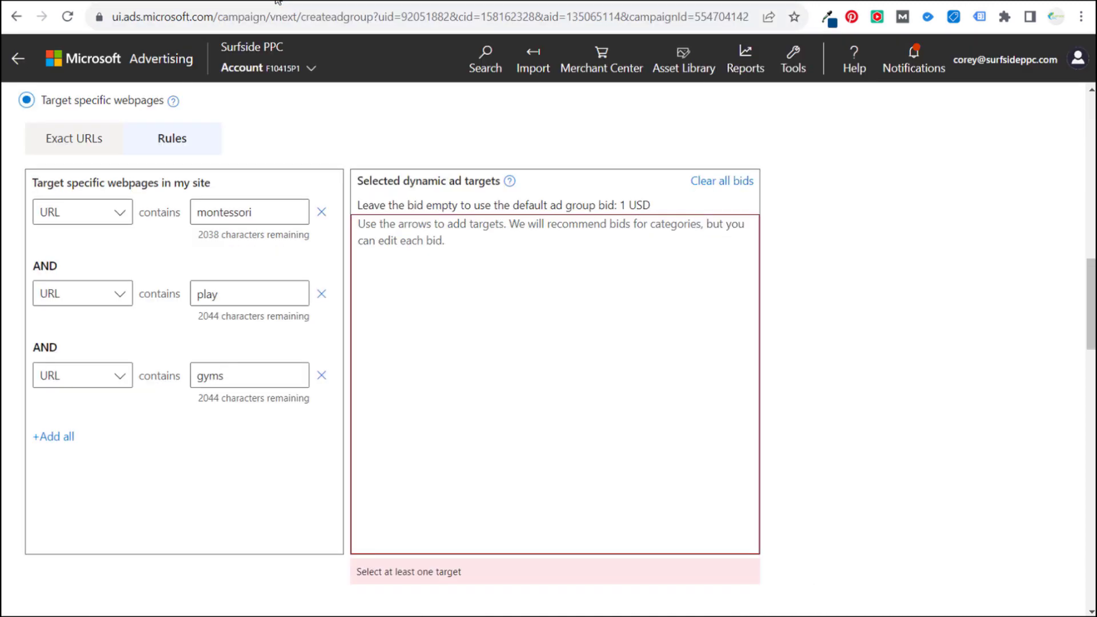
click(321, 294)
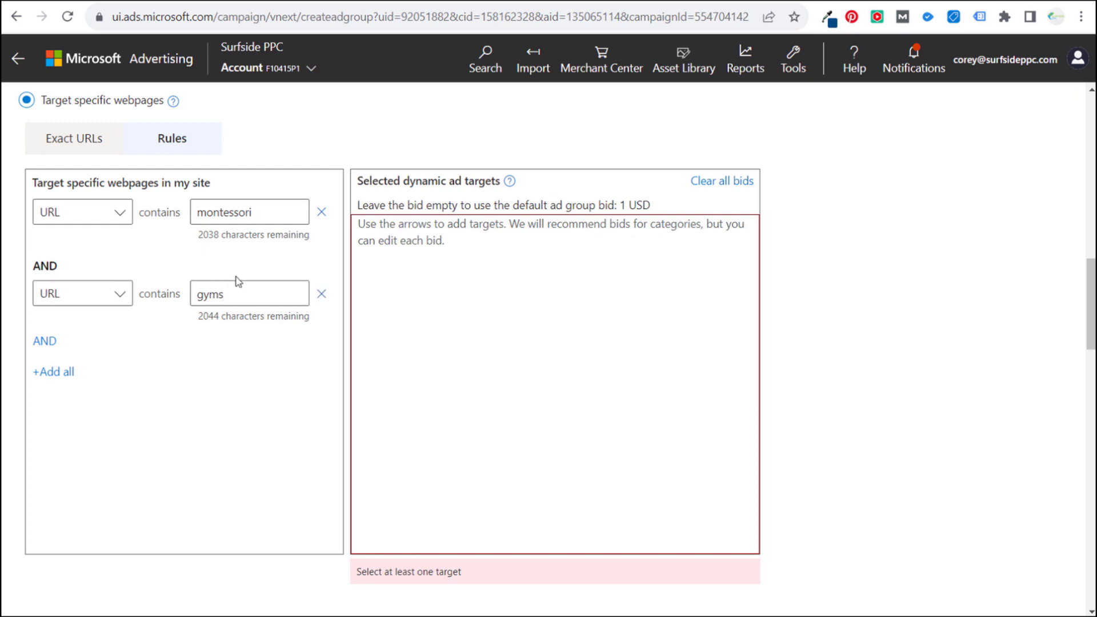
double_click(271, 212)
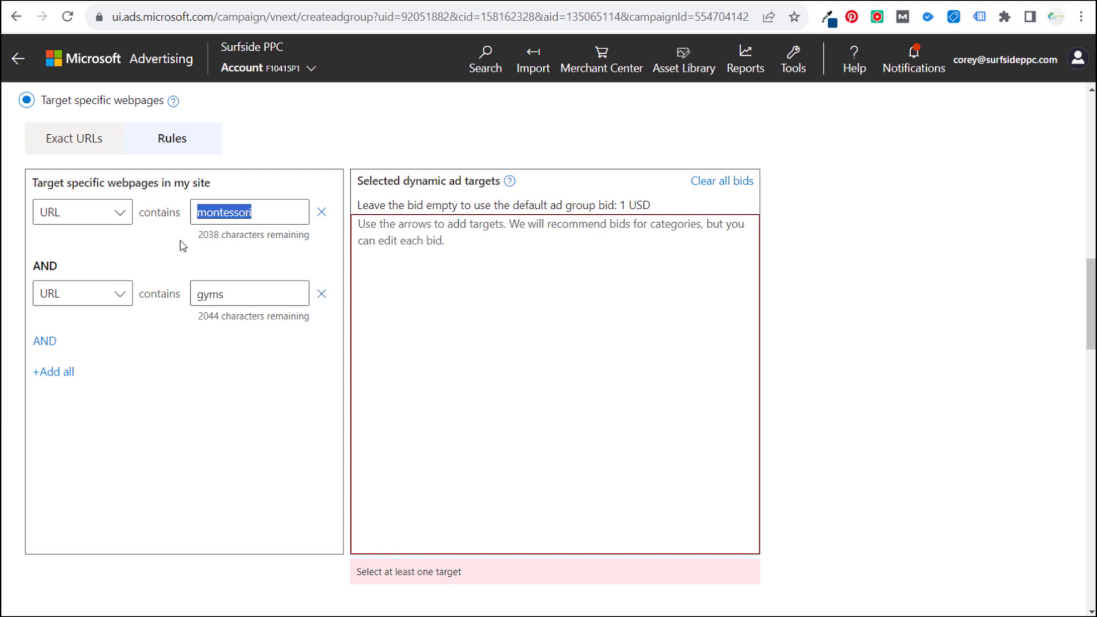
double_click(223, 294)
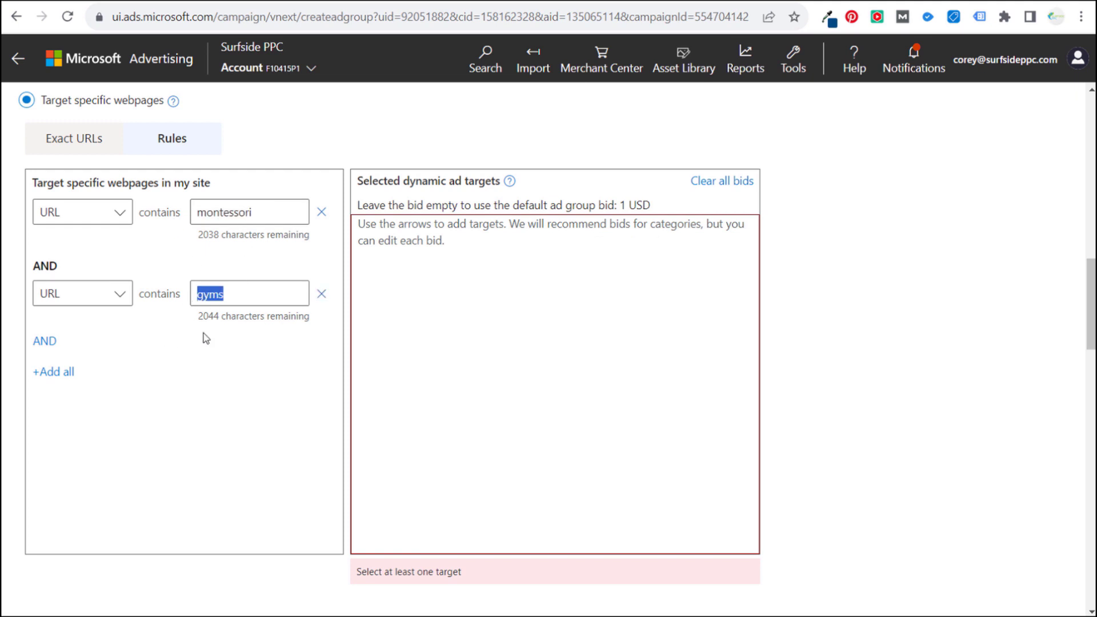
click(912, 323)
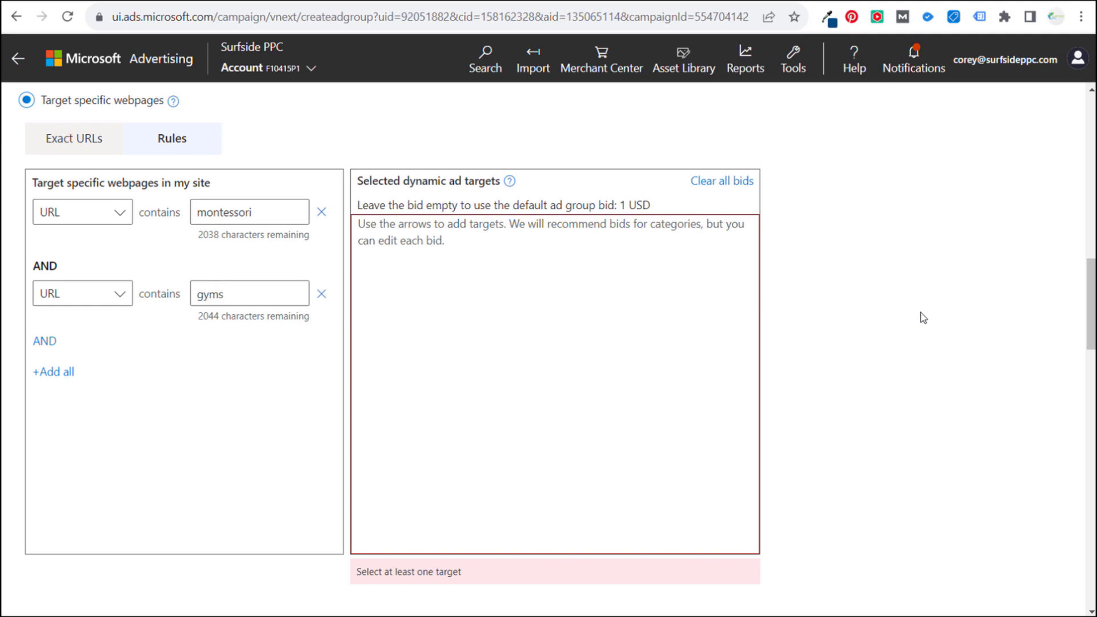
click(52, 371)
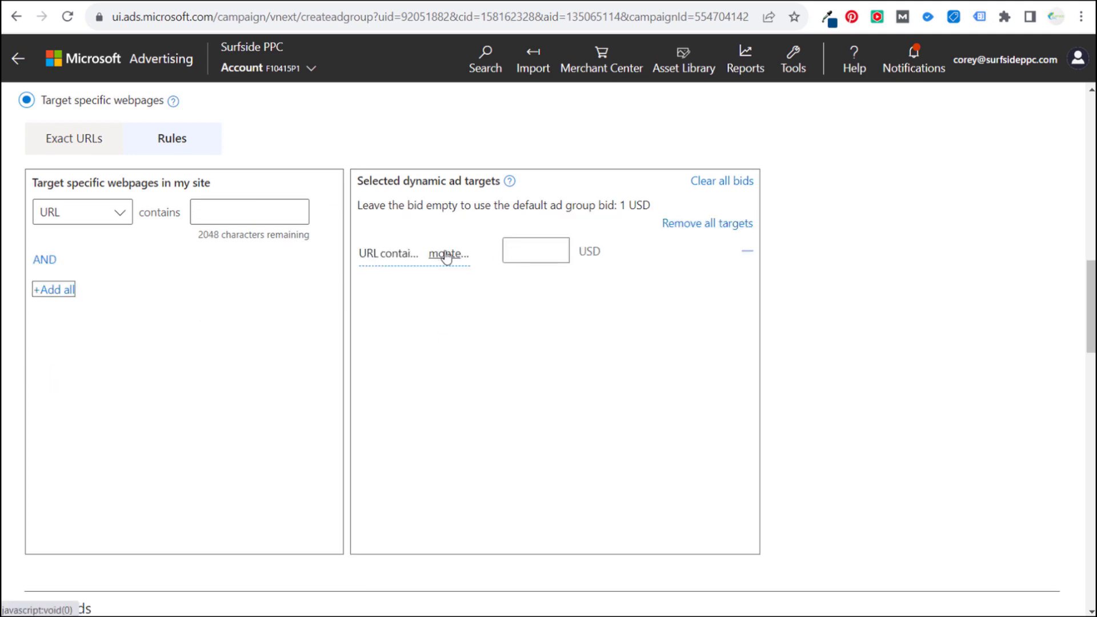
Add a second webpage rule target where the URL contains "montessori" AND "jungle".
click(225, 217)
text(montes)
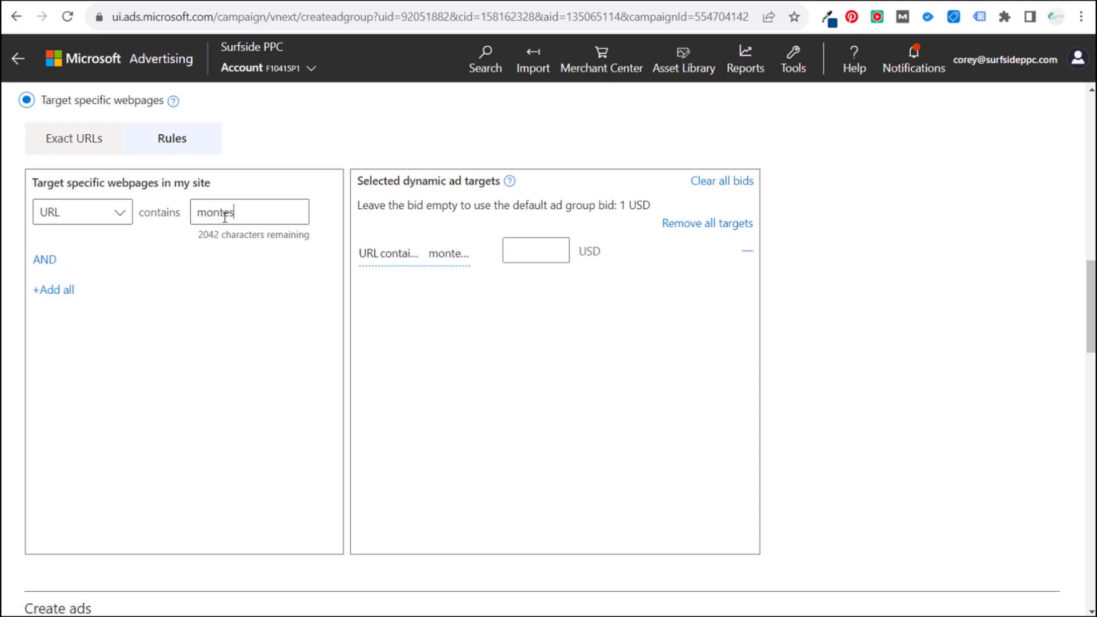
text(sori)
click(43, 259)
text(jungle)
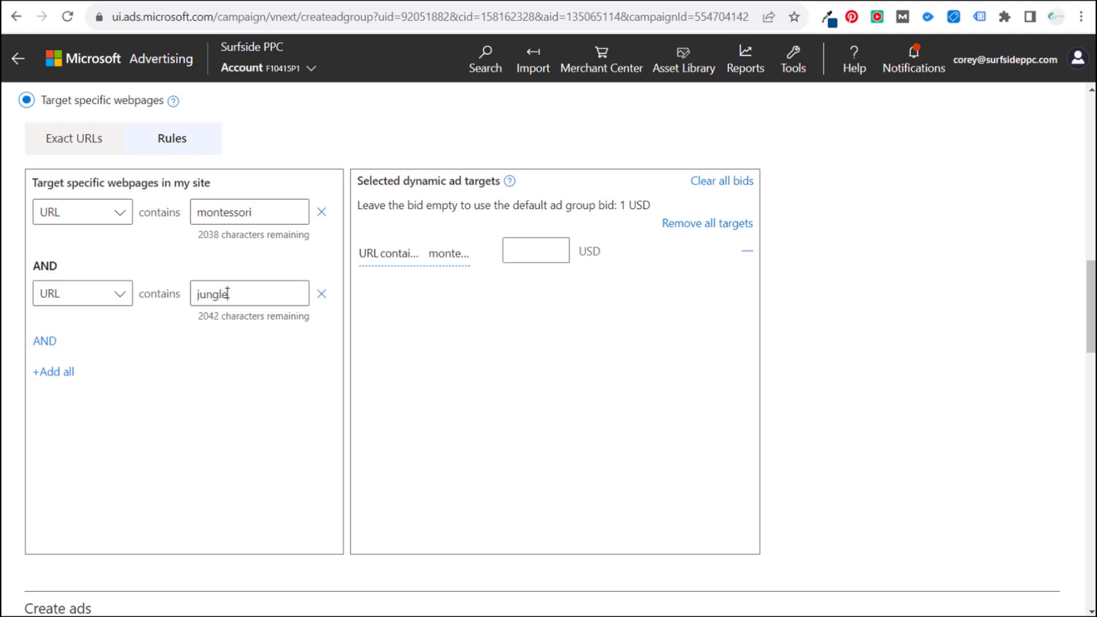
click(64, 373)
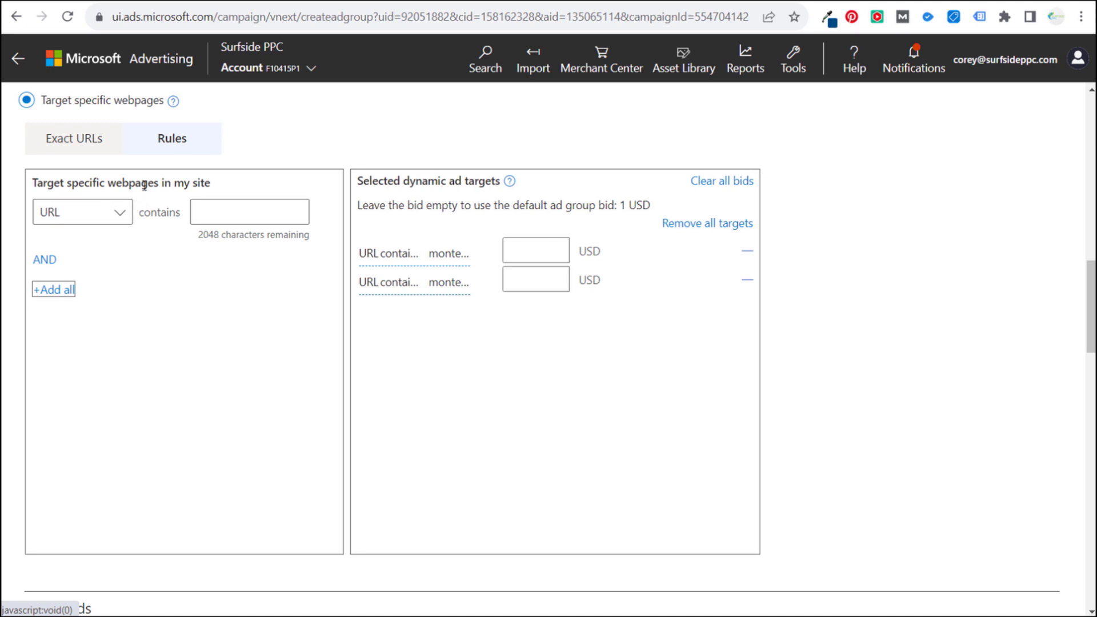
Add another webpage rule target where the URL contains "gyms".
click(216, 210)
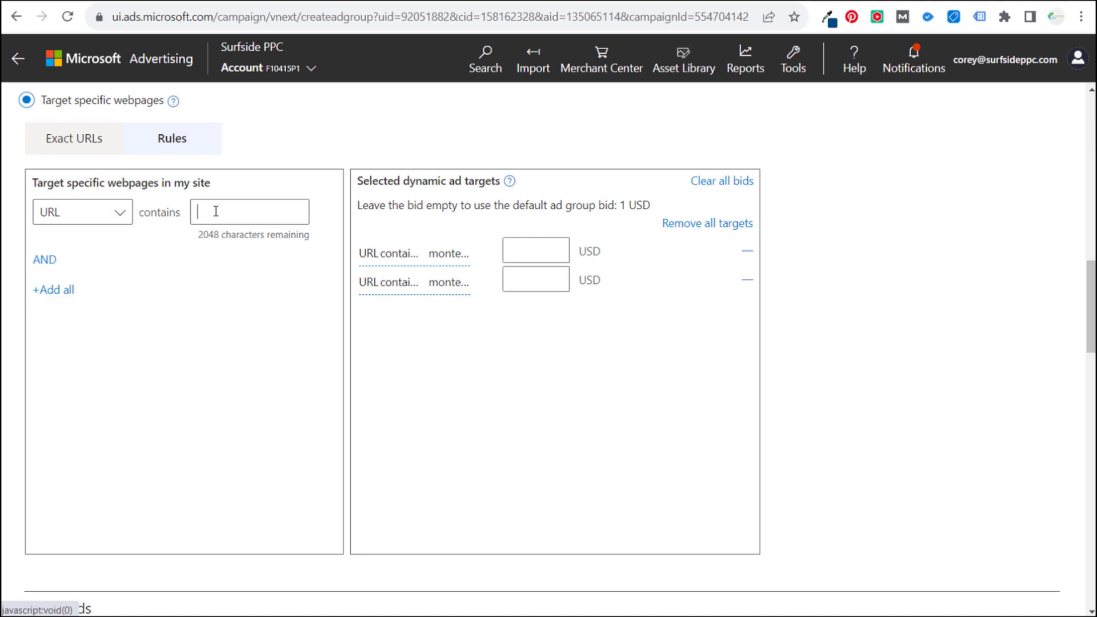
text(gyms)
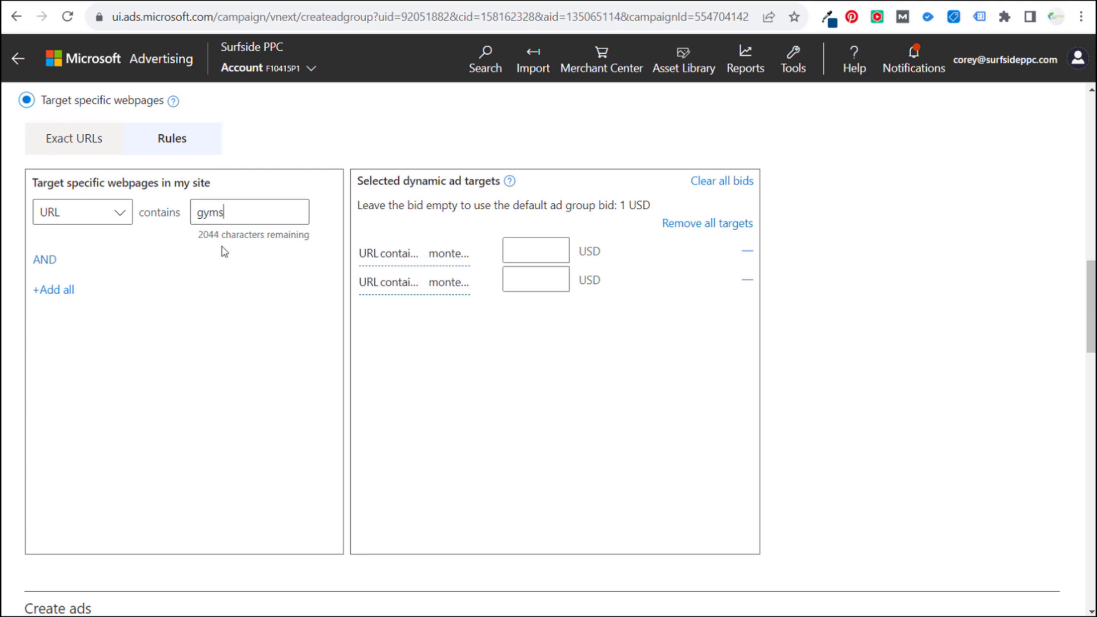
click(51, 290)
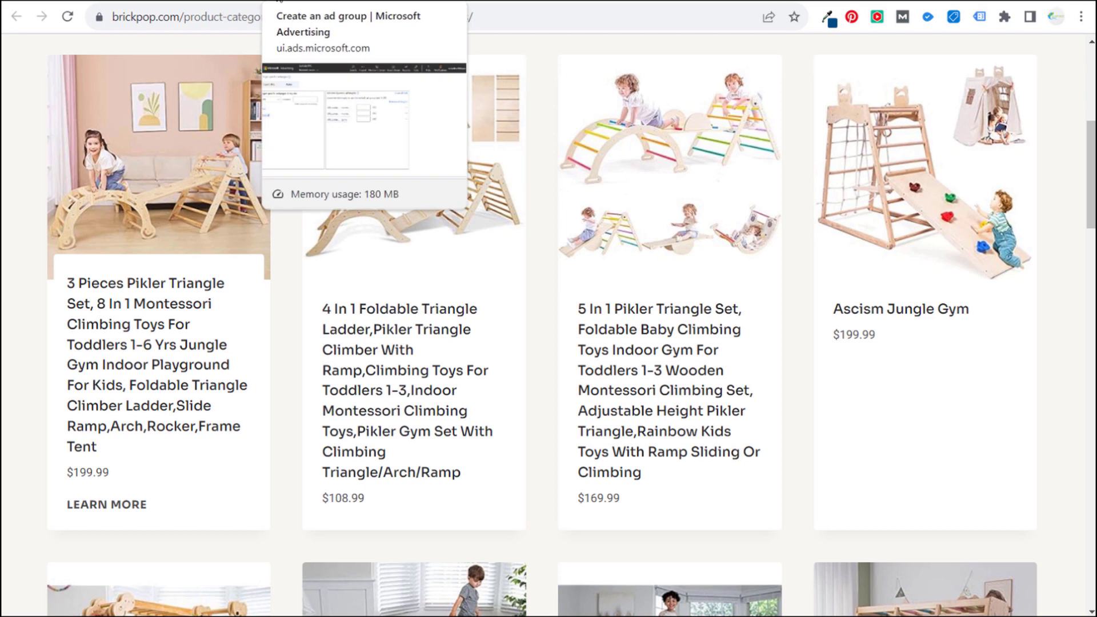
Return to Microsoft Advertising, remove all selected targets, and build a rule where the URL contains "Nashville" AND "Hotel" without adding it.
click(281, 2)
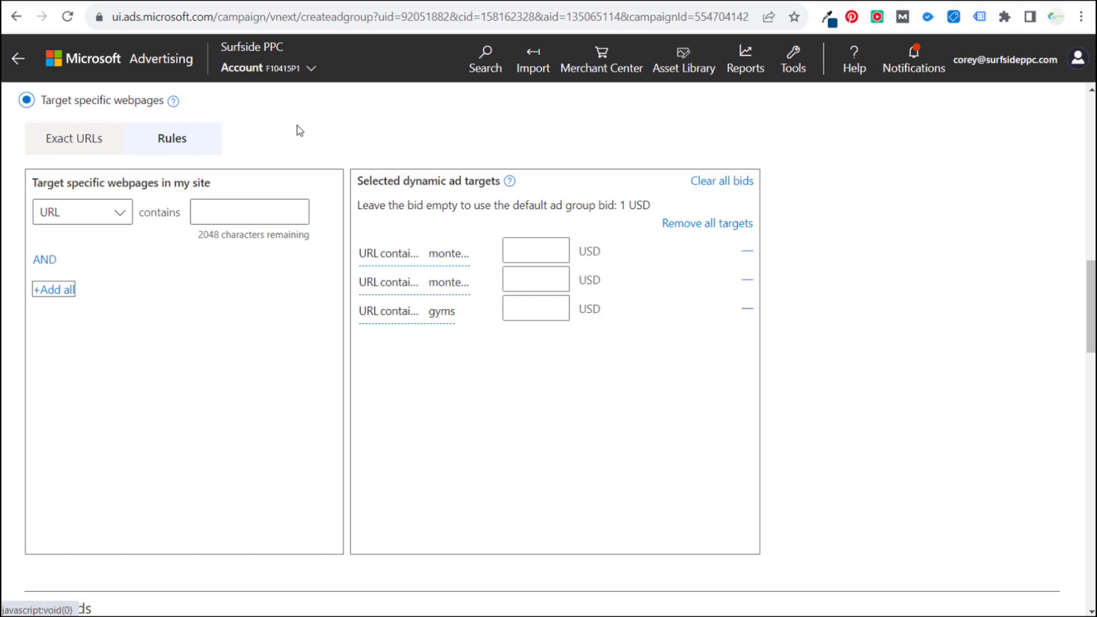
click(685, 224)
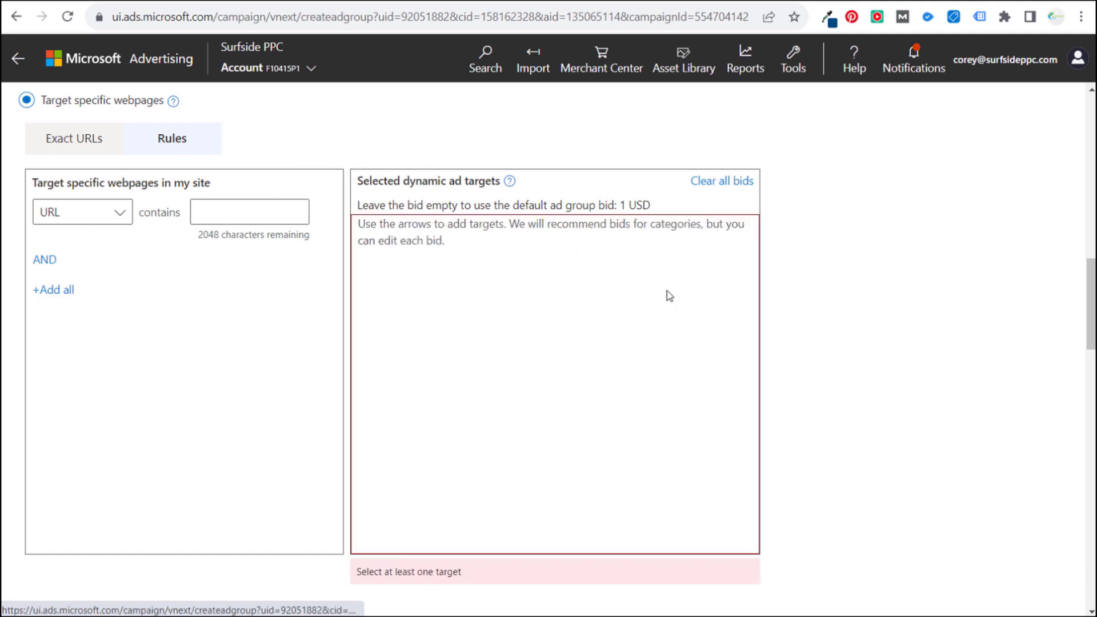
click(256, 219)
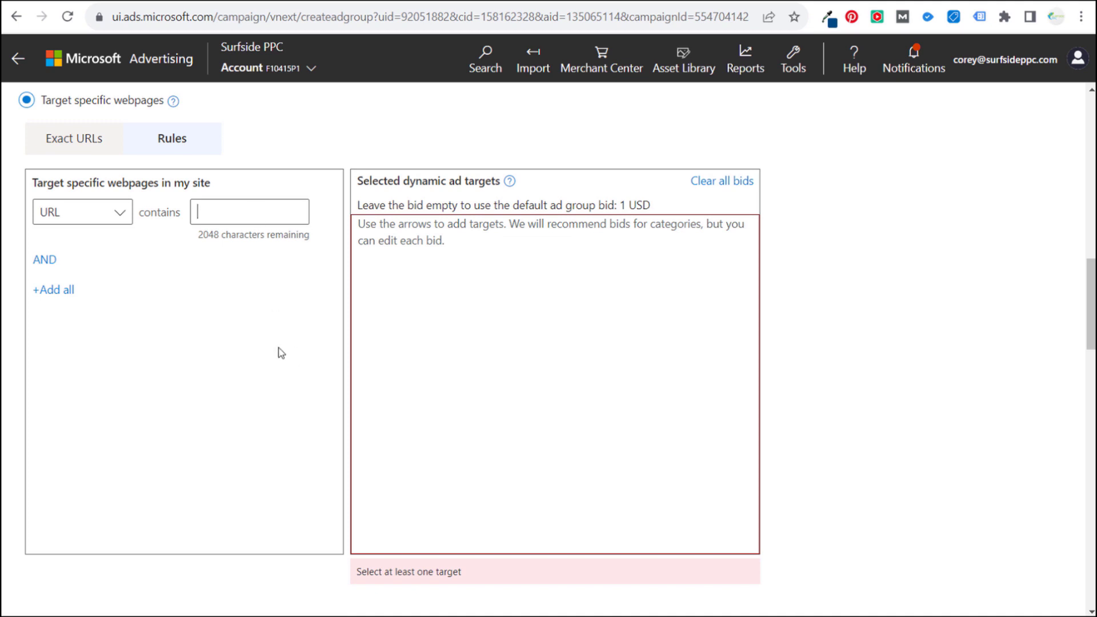
text(Nashville)
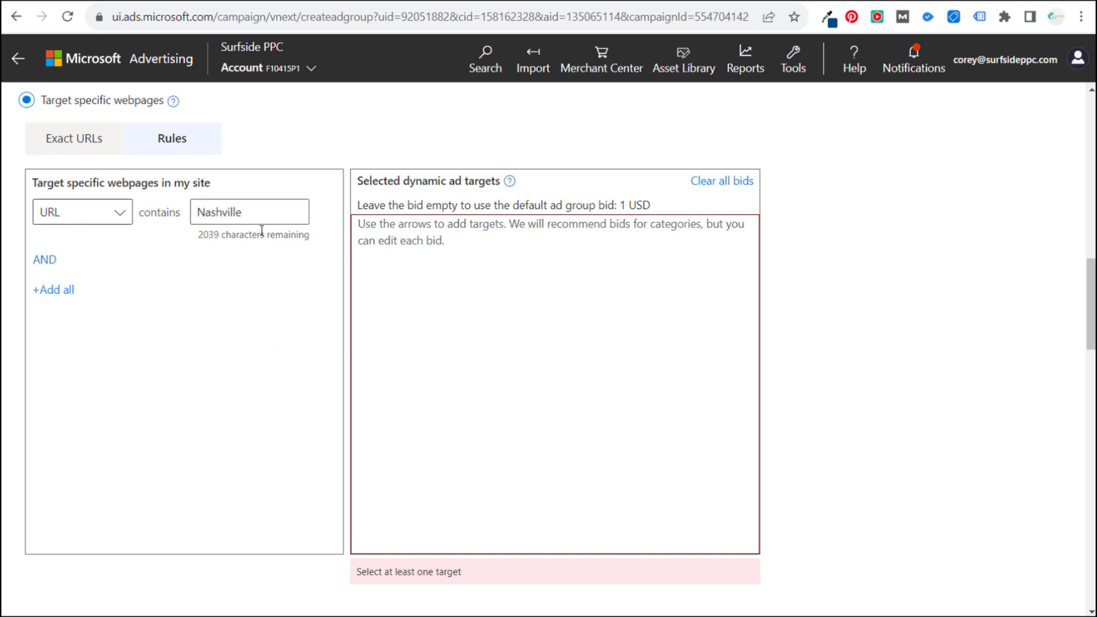
click(45, 260)
click(247, 295)
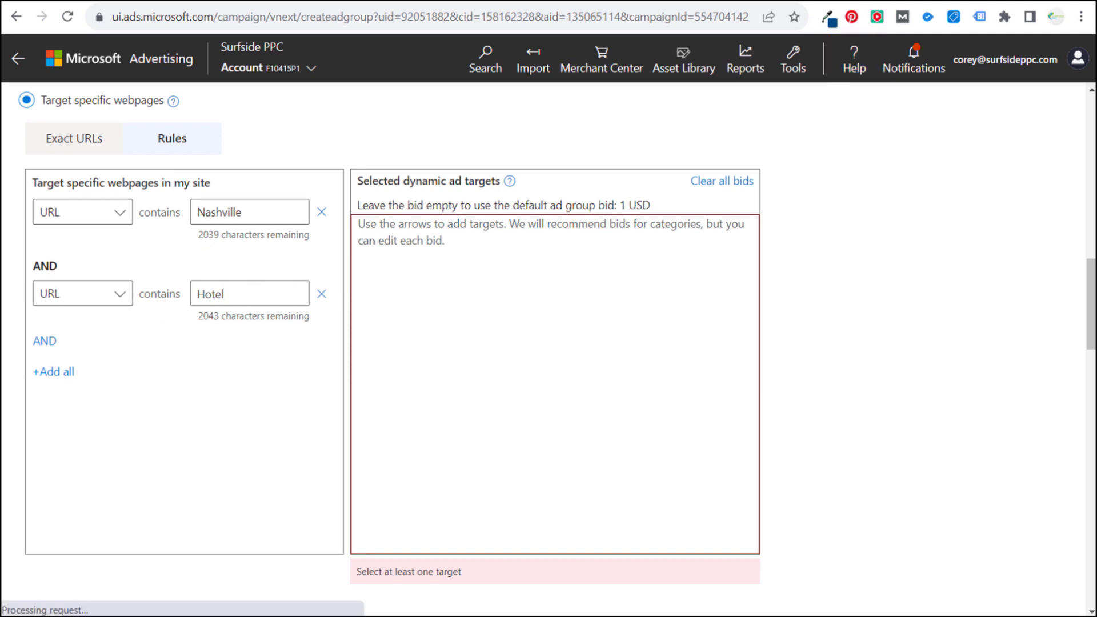
Switch to the Tripadvisor page for Drury Plaza Hotel Nashville Downtown, dismiss the rewards pop-up, and highlight the hotel heading.
key(ctrl+Tab)
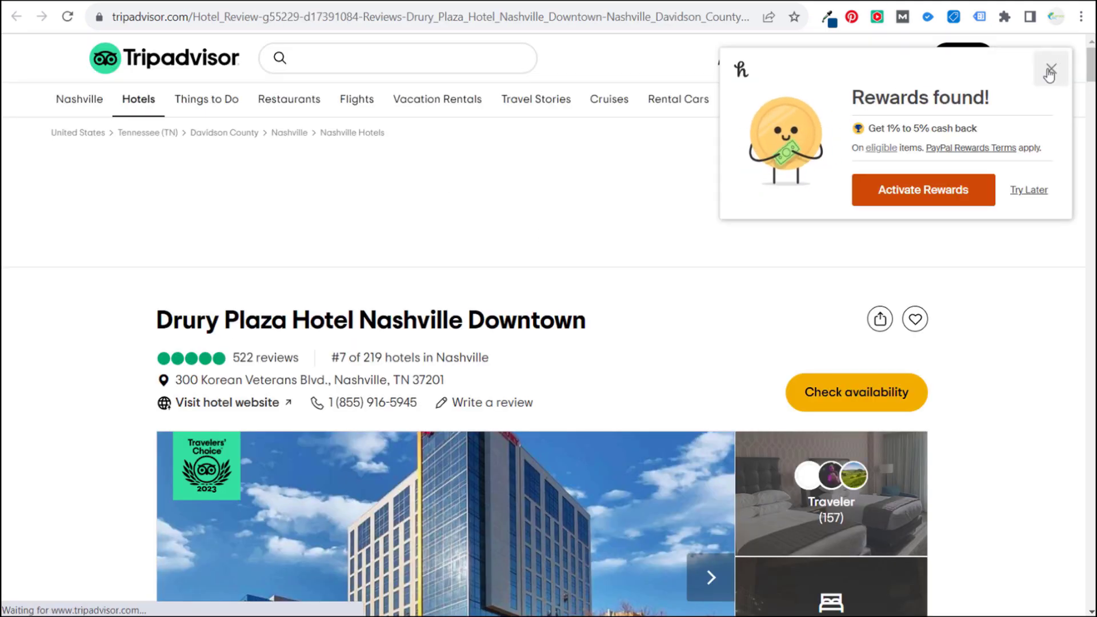
click(1047, 68)
drag(160, 314, 633, 316)
click(629, 297)
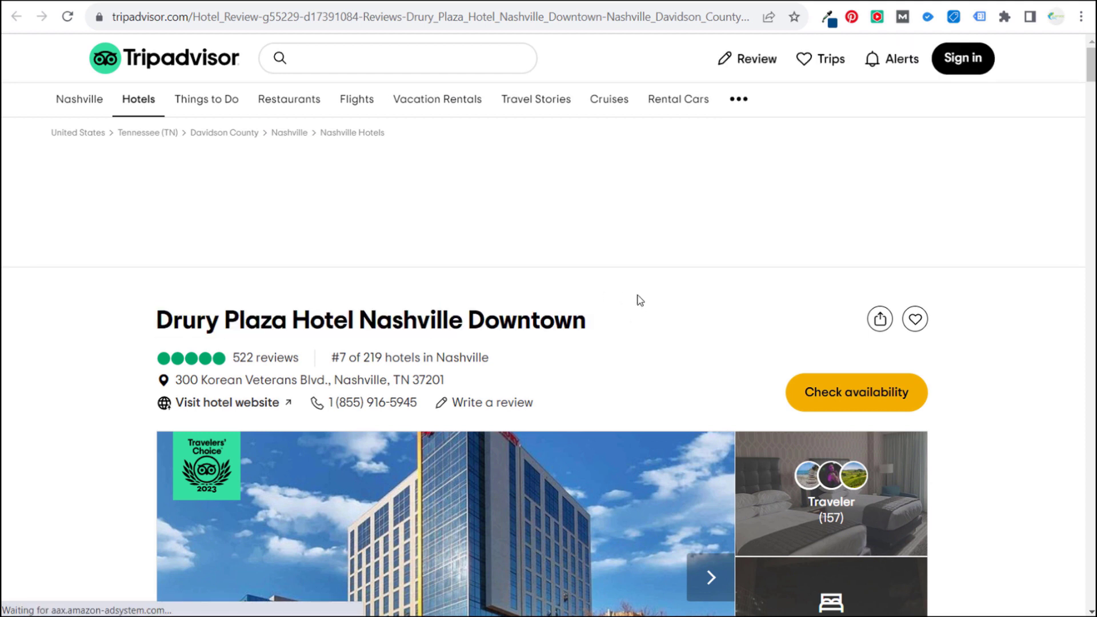
Examine the "Hotel_Review" and "Nashville" parts of the Tripadvisor page URL and compare them with the hotel name in the heading.
click(204, 15)
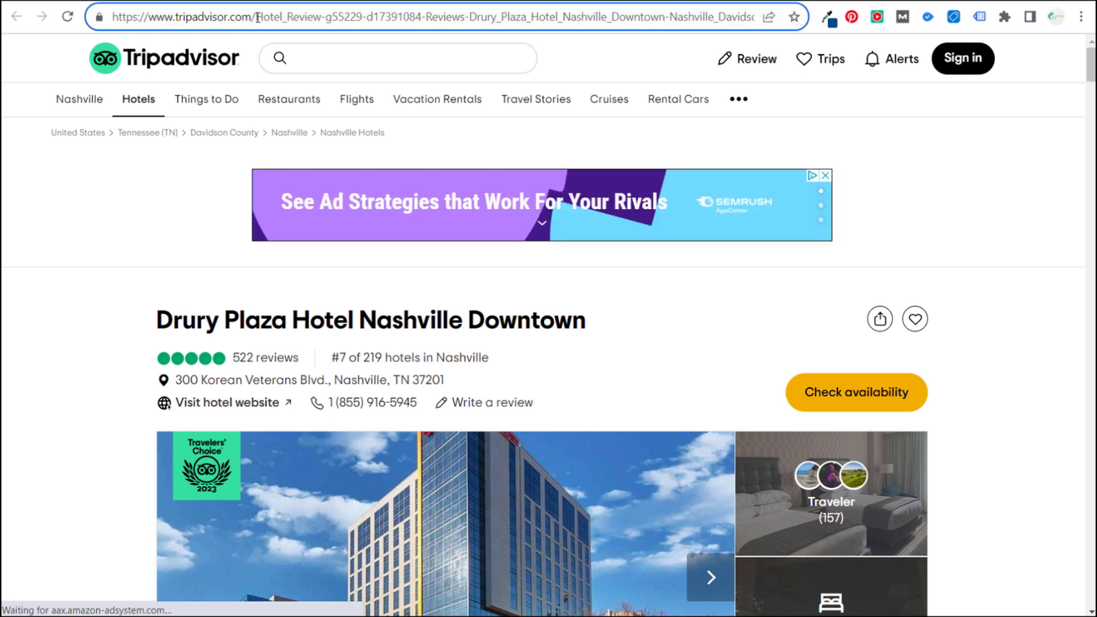
drag(287, 16, 317, 16)
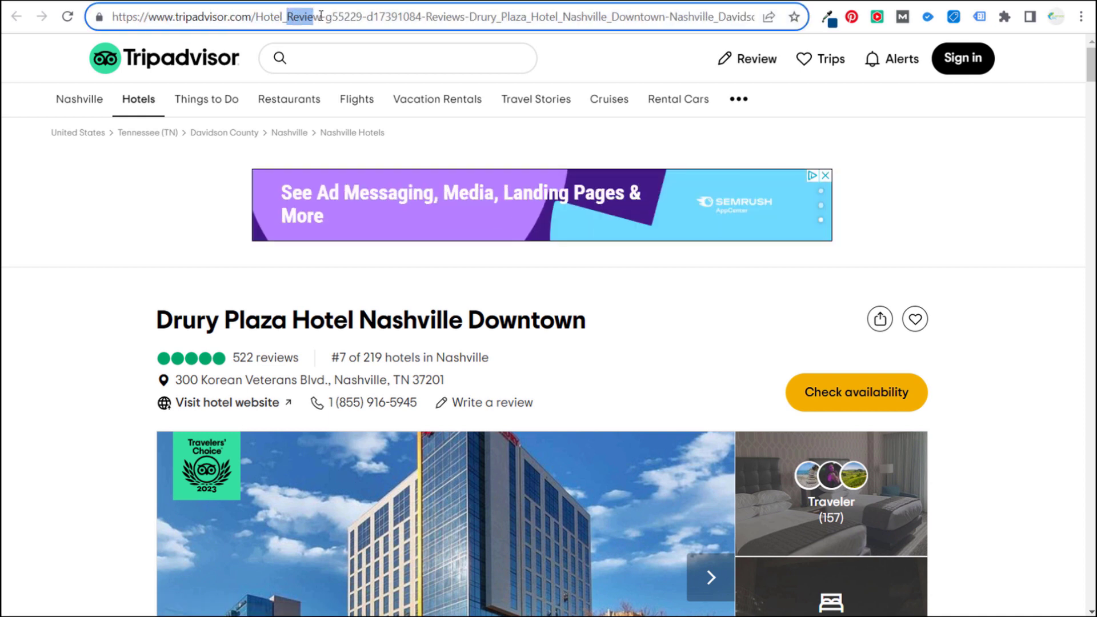
click(321, 16)
drag(570, 16, 693, 17)
click(695, 18)
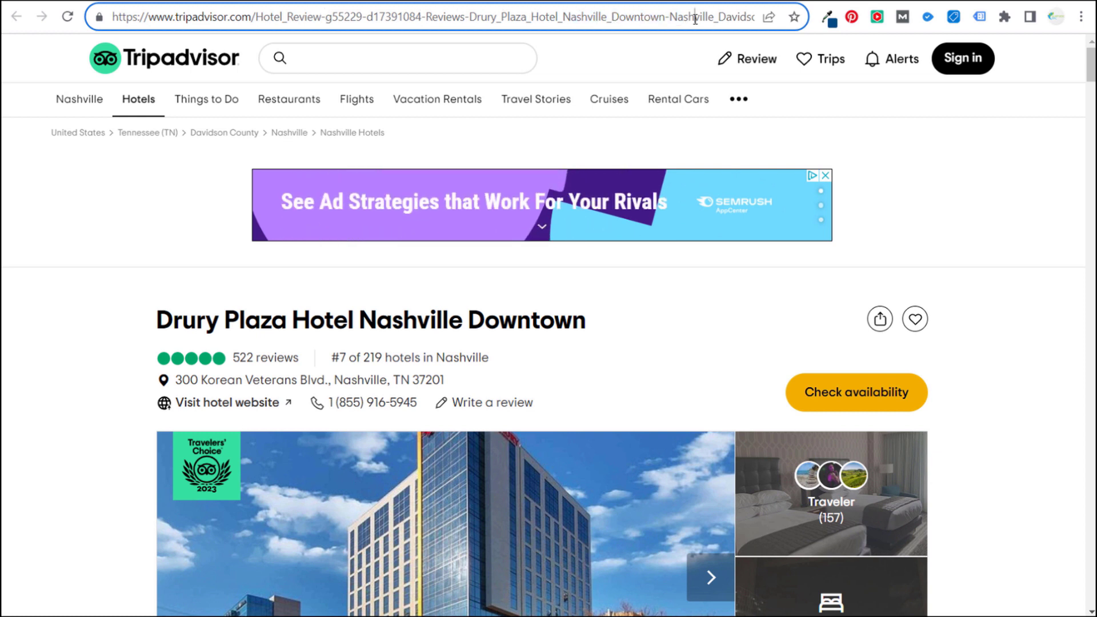
double_click(275, 15)
double_click(687, 13)
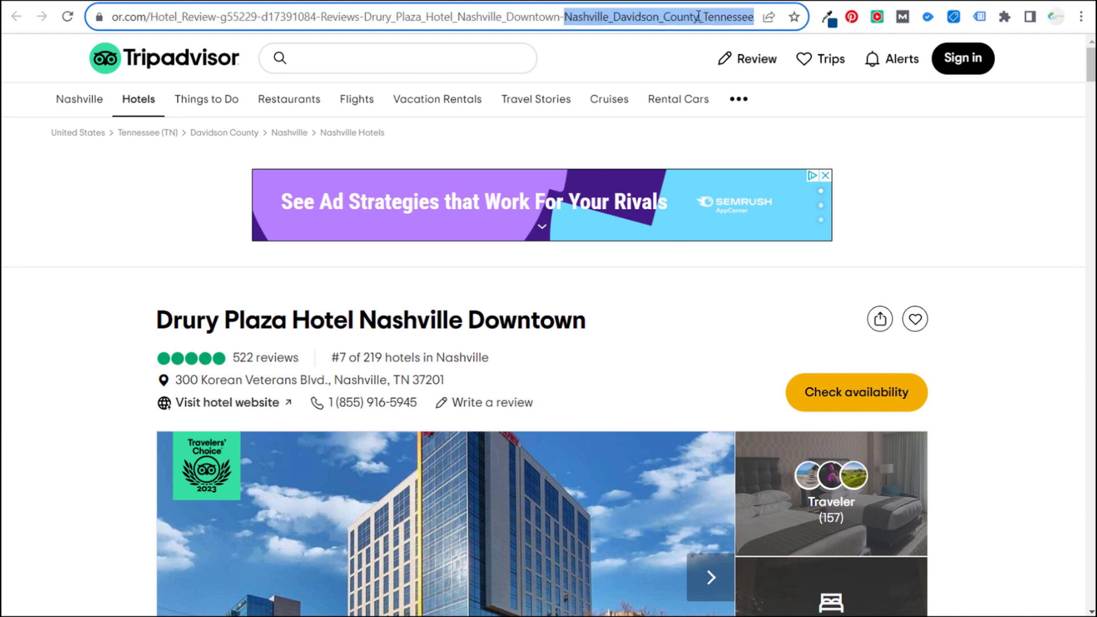
click(1038, 224)
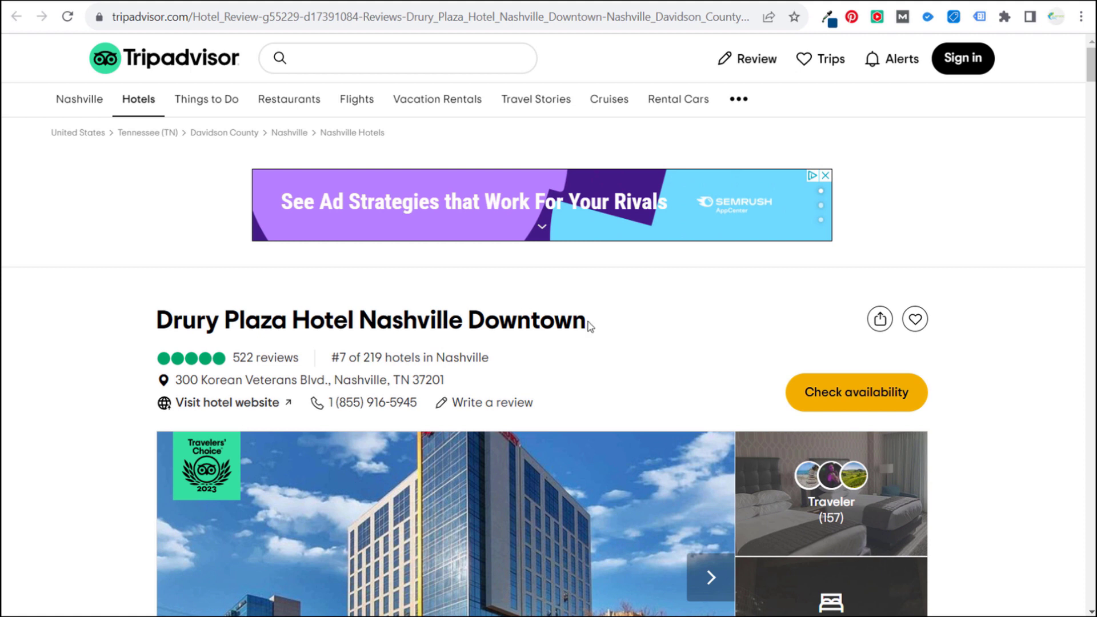
drag(588, 320, 406, 320)
click(171, 318)
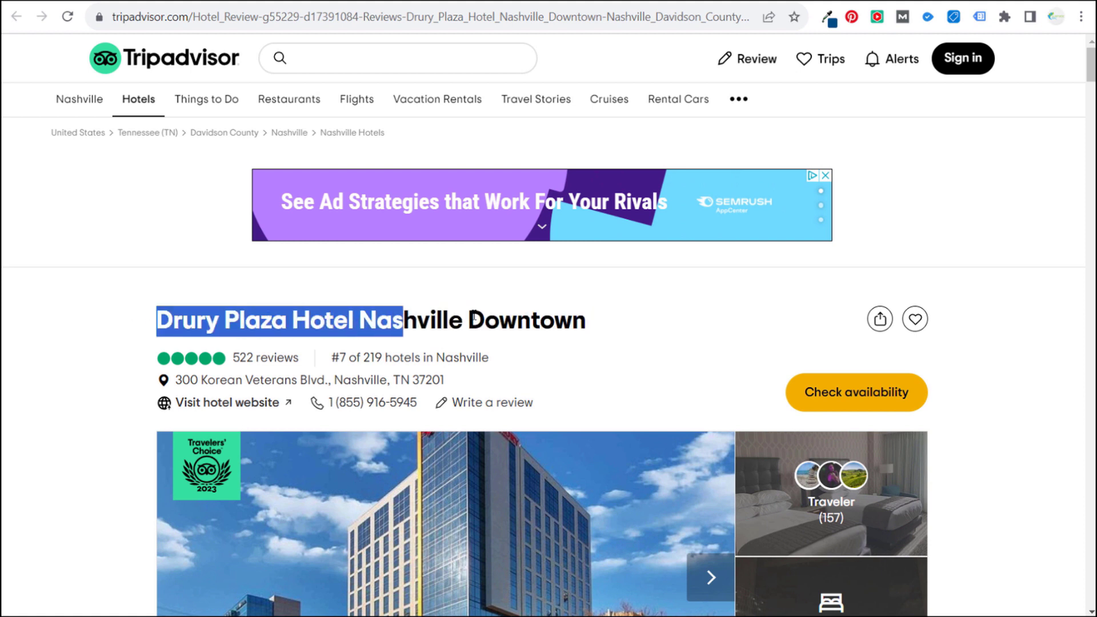
click(490, 312)
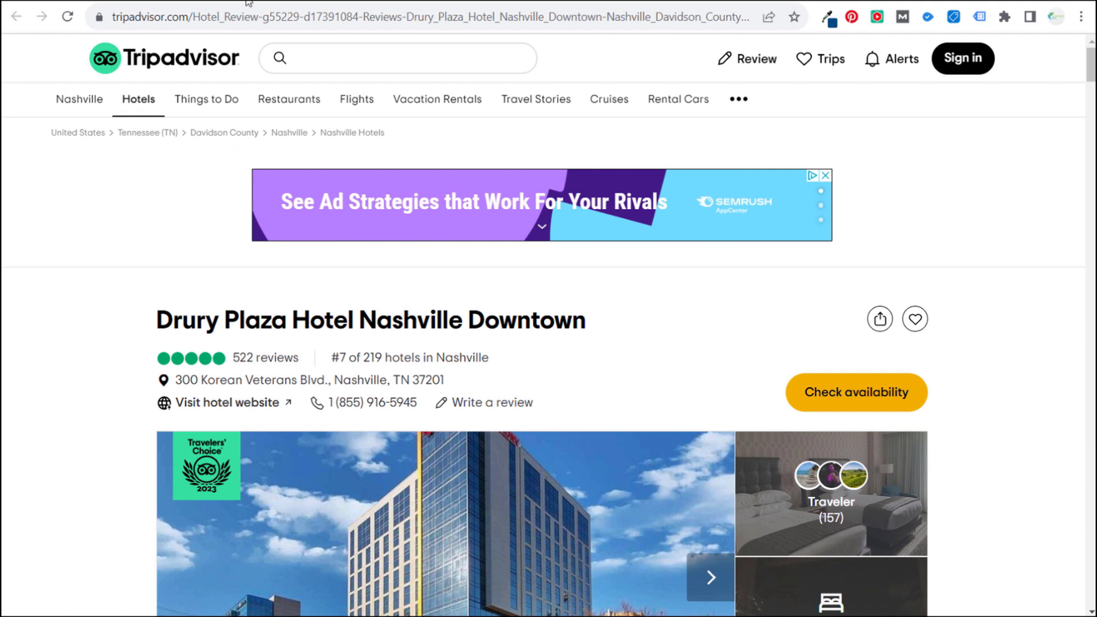
Return to Microsoft Advertising and change the rule's "Nashville" URL condition to "Charleston".
click(273, 2)
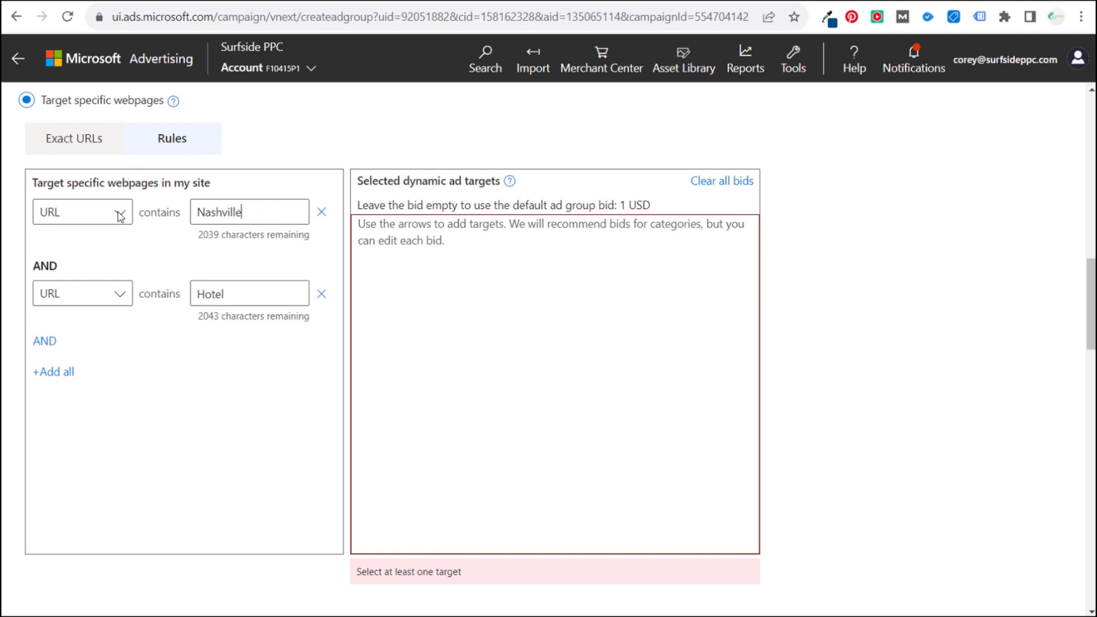
key(ctrl+a)
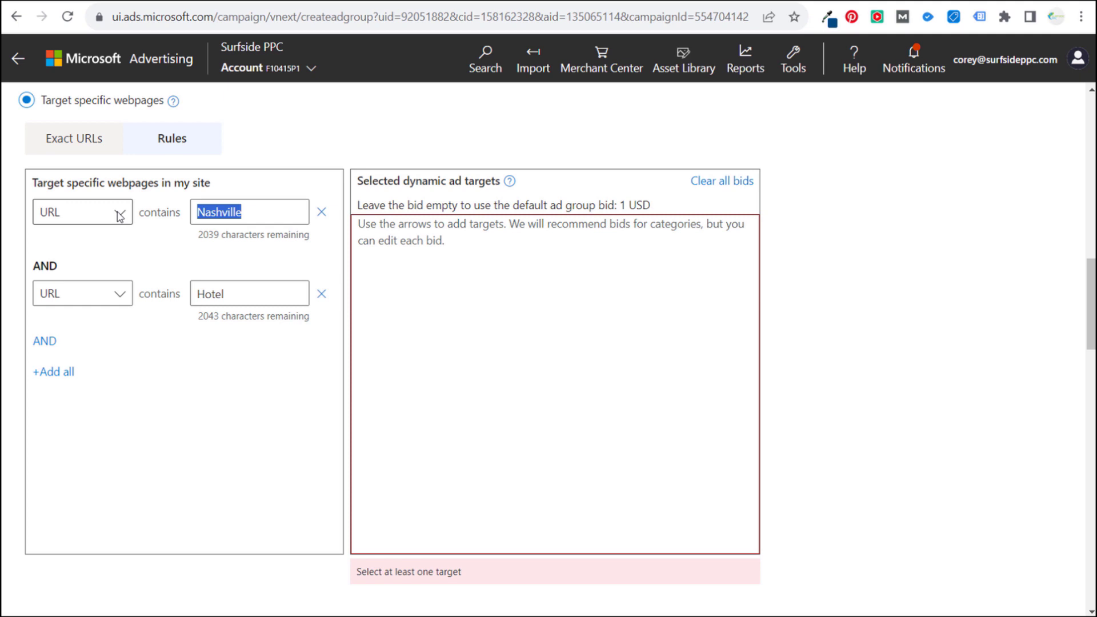
text(Charleston)
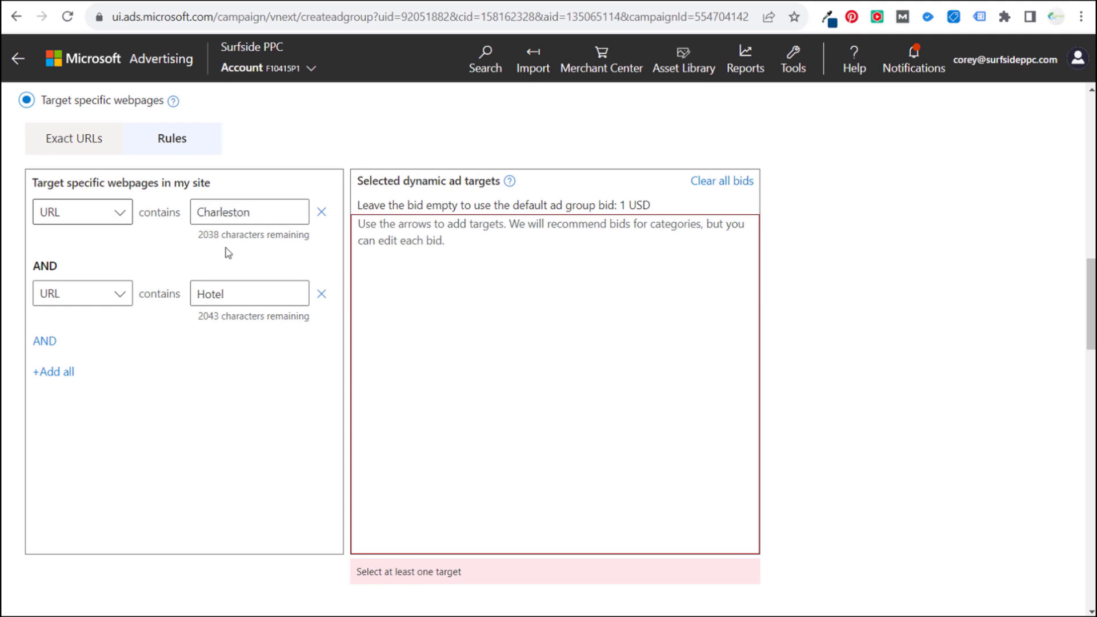
Set the first URL condition to "Miami" and add the rule combining it with "Hotel" to the selected dynamic ad targets.
key(ctrl+a)
text(Miami)
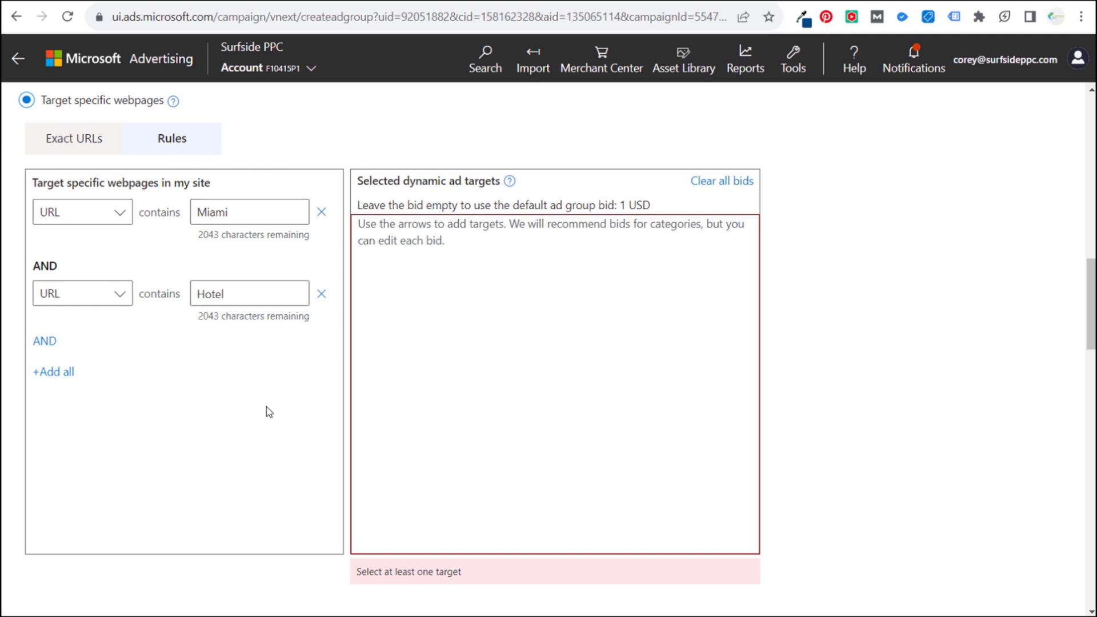
scroll(301, 338, down, 4)
scroll(68, 264, up, 3)
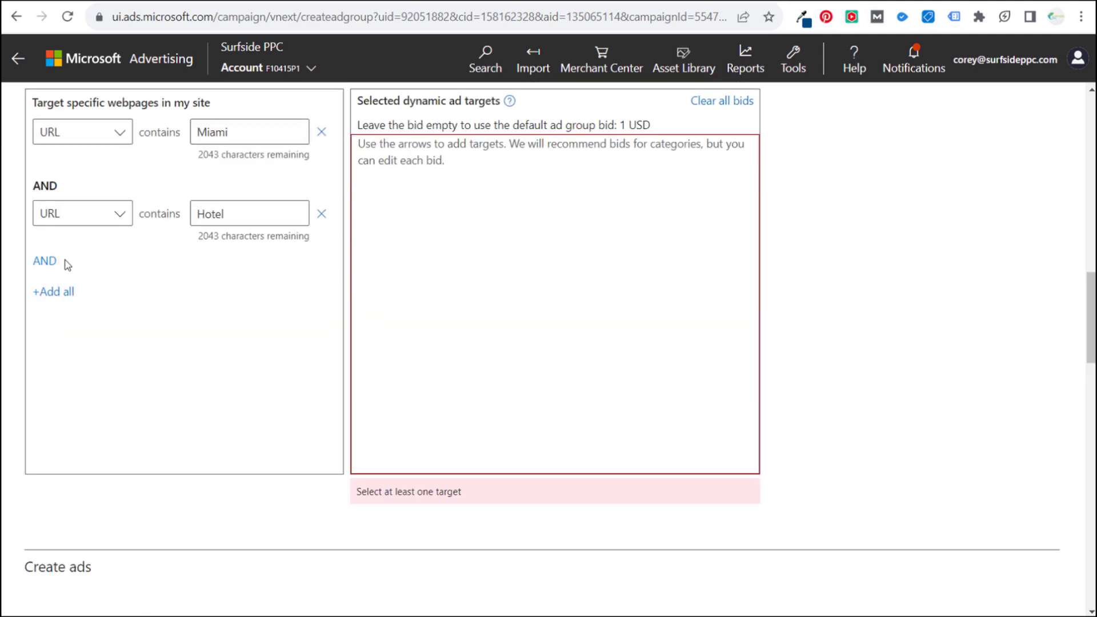
click(56, 292)
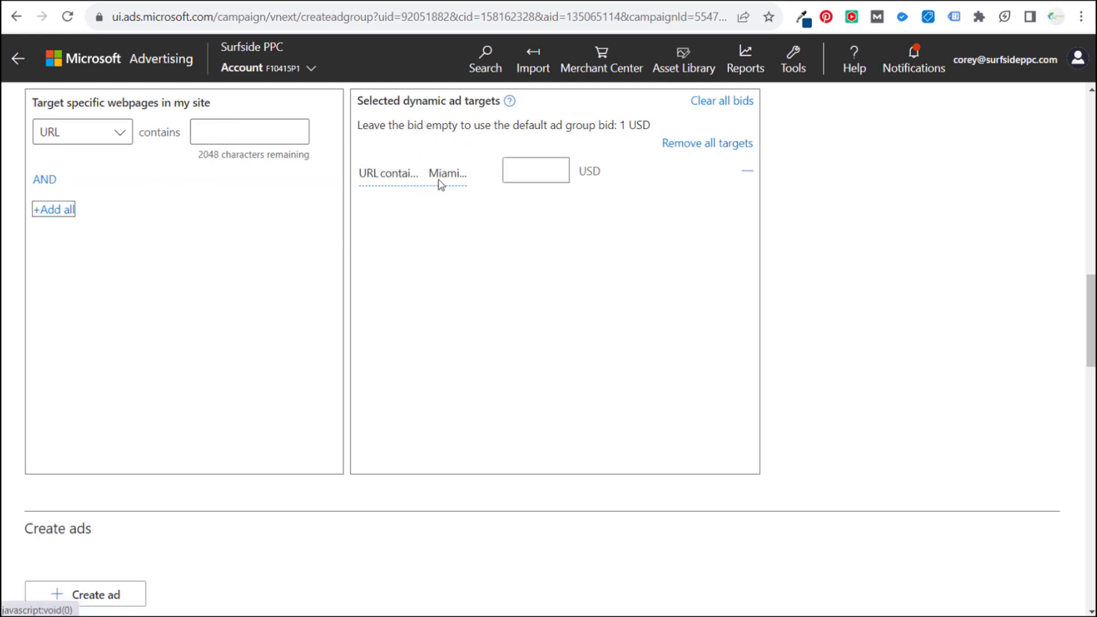
Open the ad creation form for the dynamic ad group to view its text and path fields, and close it without saving.
scroll(478, 281, down, 3)
scroll(503, 309, down, 7)
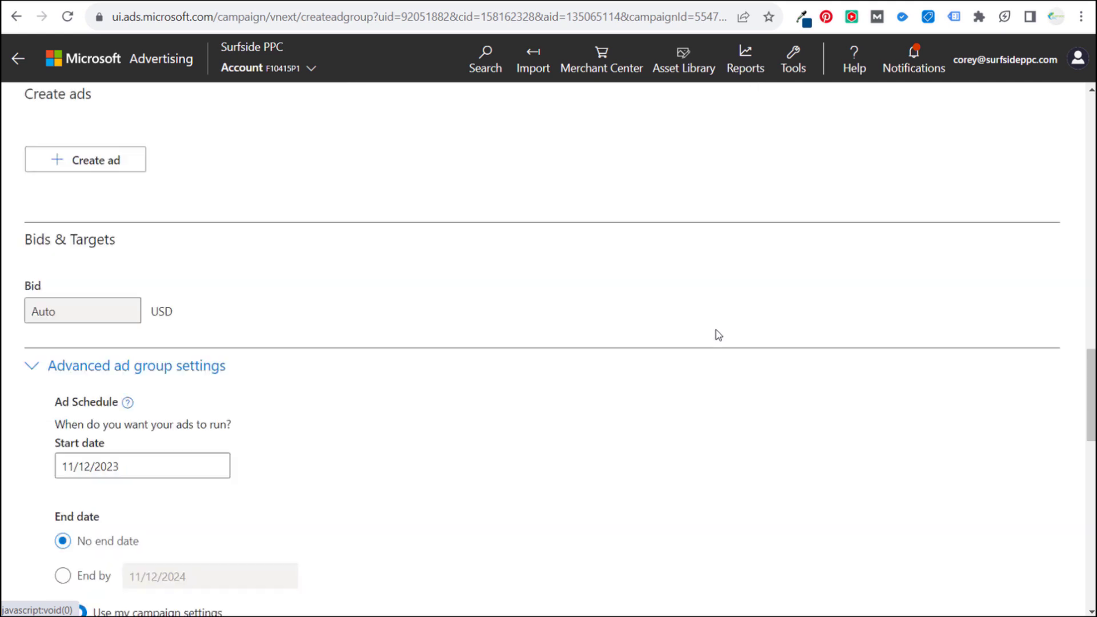
scroll(567, 273, up, 3)
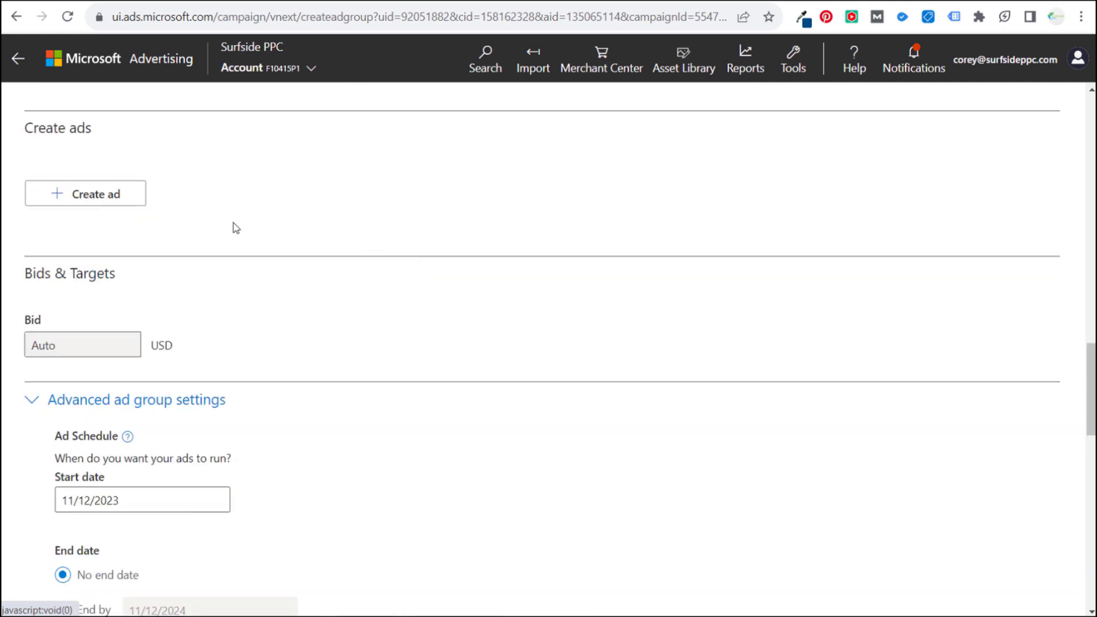
click(74, 192)
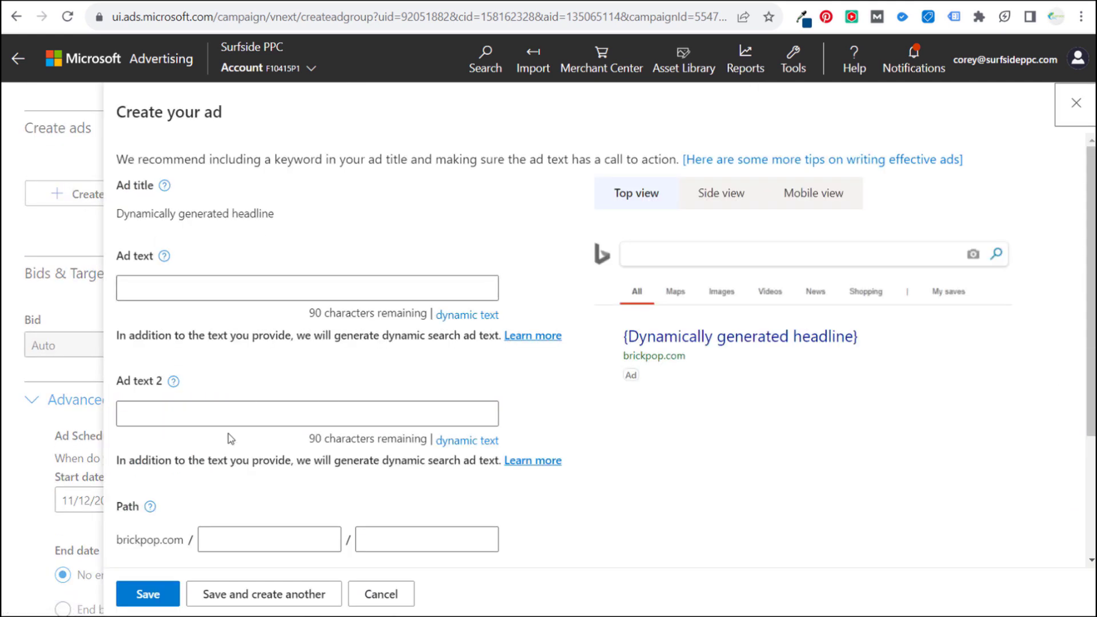
click(379, 594)
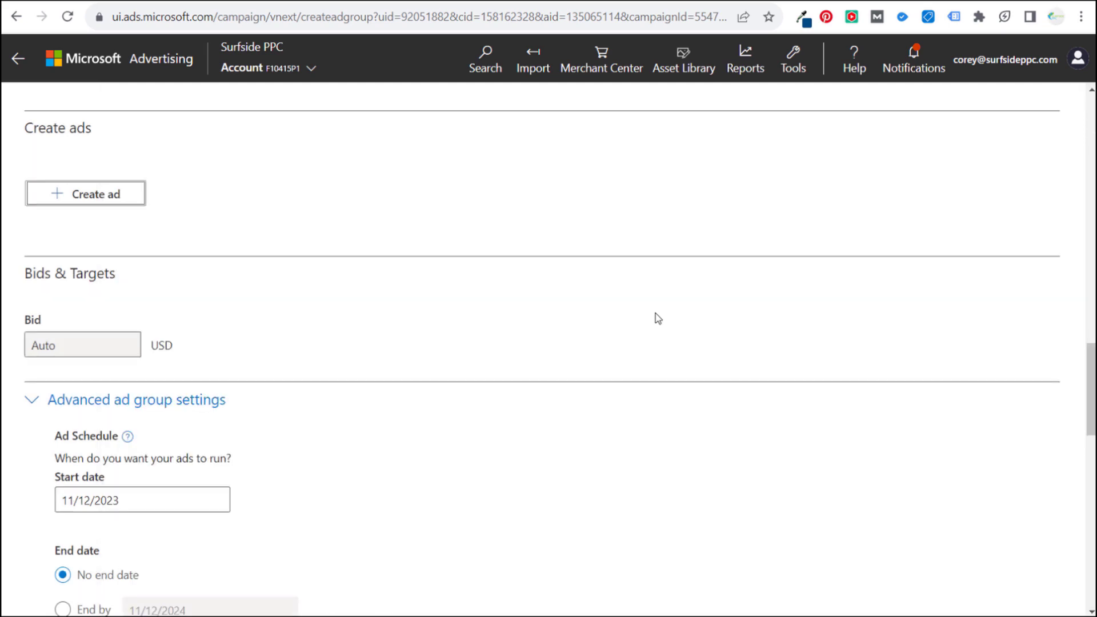
Leave the ad group creation page without saving and look through the account's list of ad groups.
scroll(648, 319, up, 10)
scroll(618, 314, up, 14)
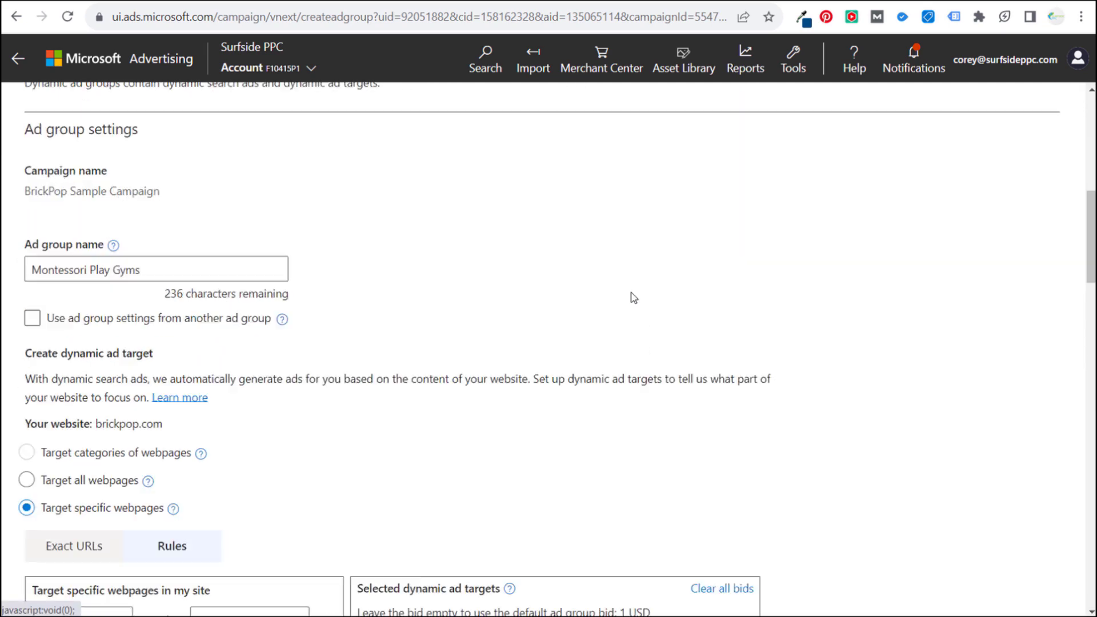
scroll(612, 279, up, 2)
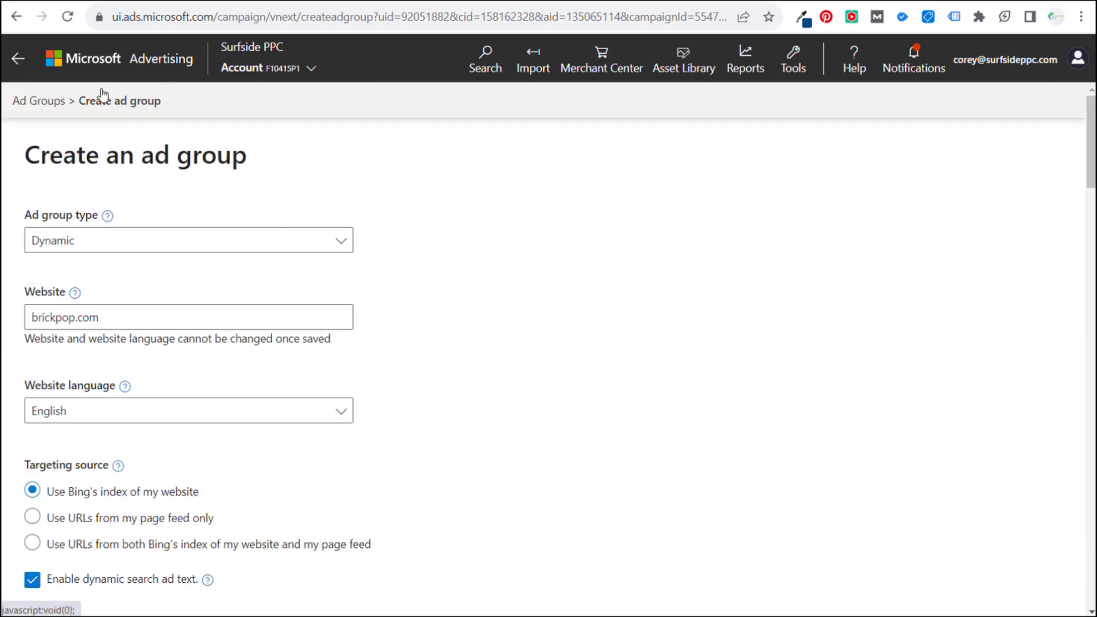
click(18, 60)
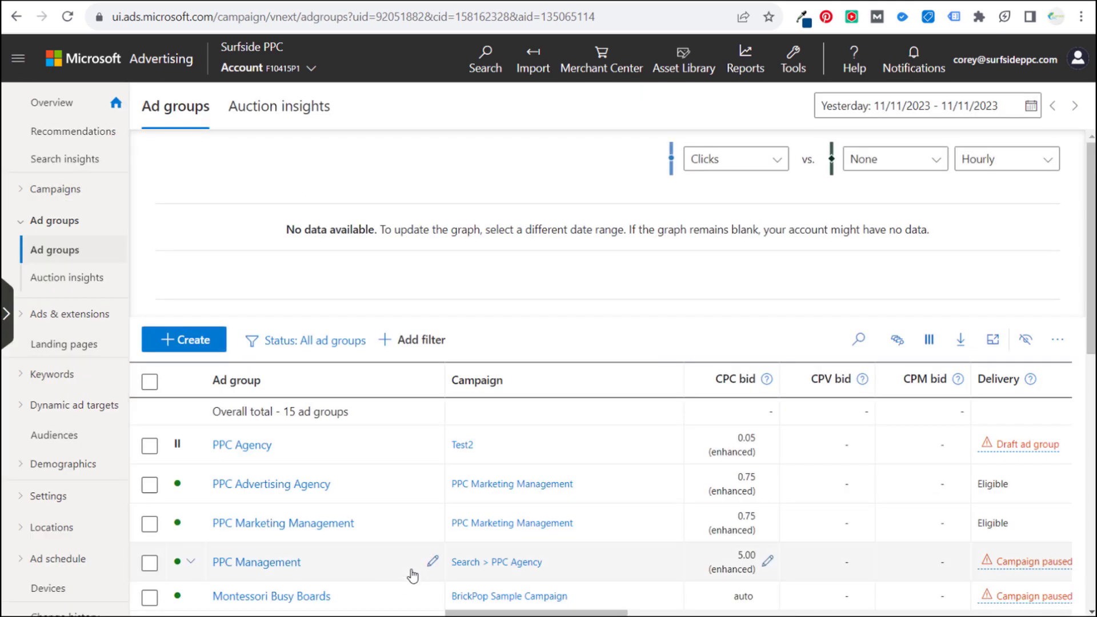
scroll(400, 529, down, 5)
scroll(268, 531, down, 2)
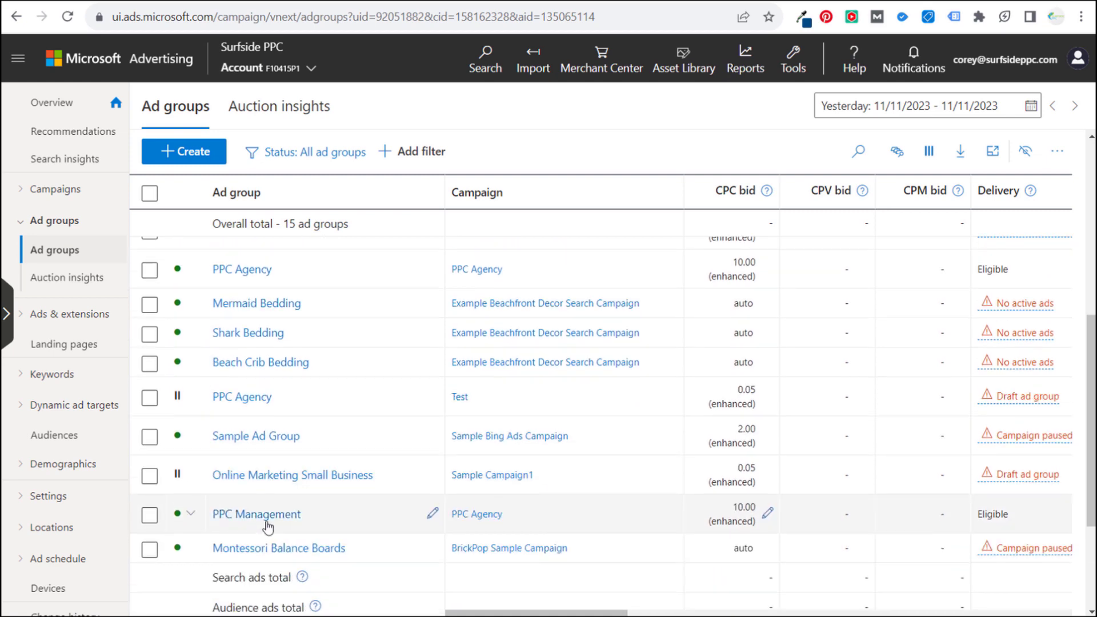
scroll(301, 416, up, 3)
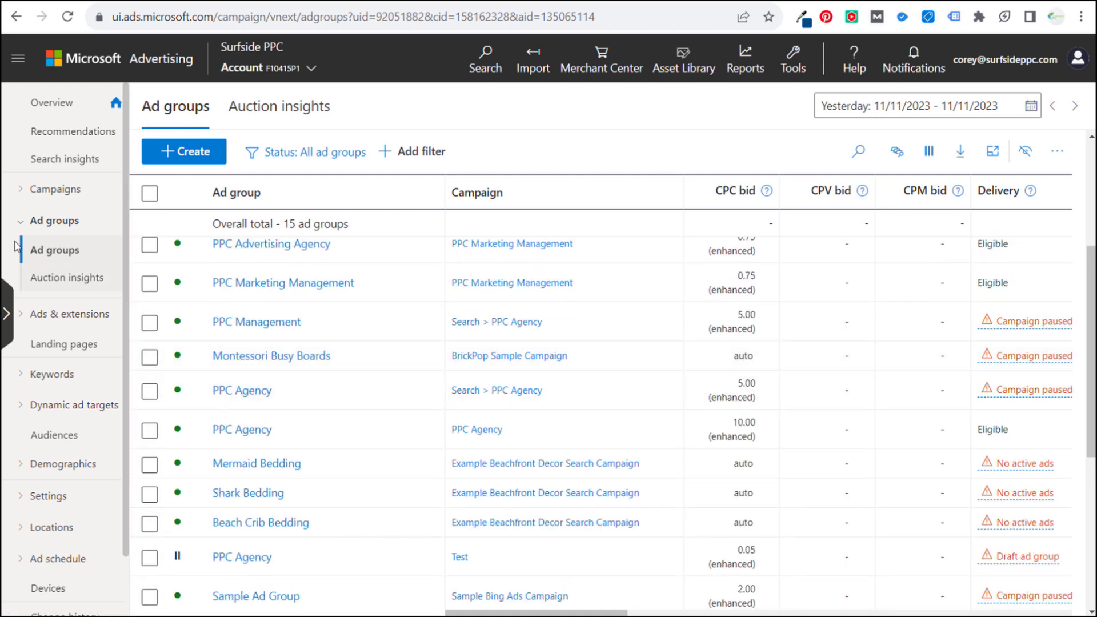
Open the campaign settings of BrickPop Sample Campaign.
click(55, 188)
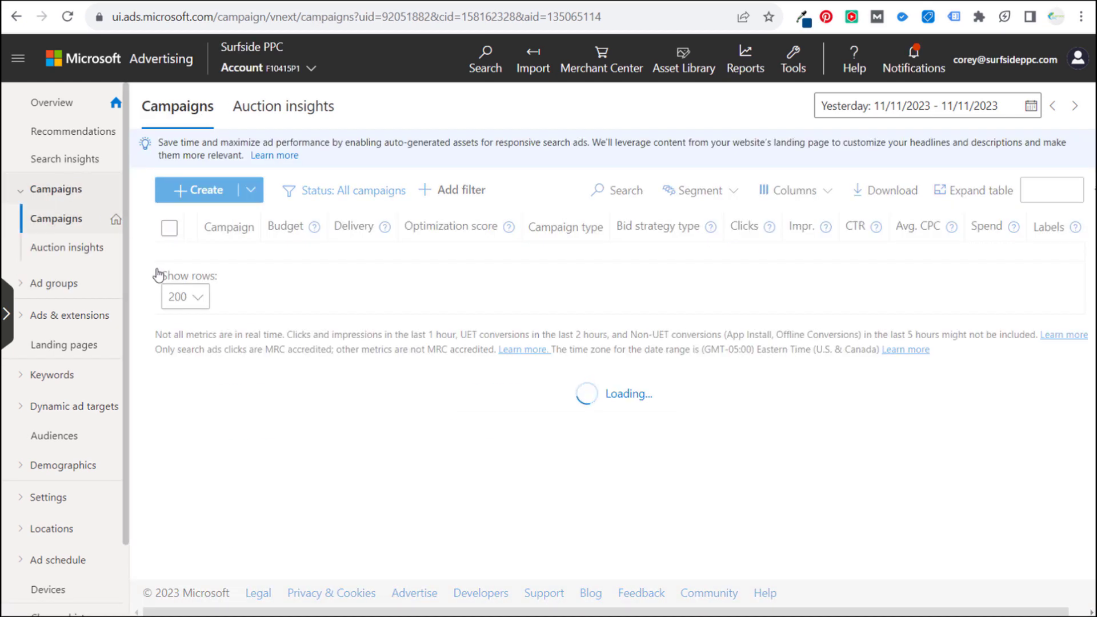
click(236, 507)
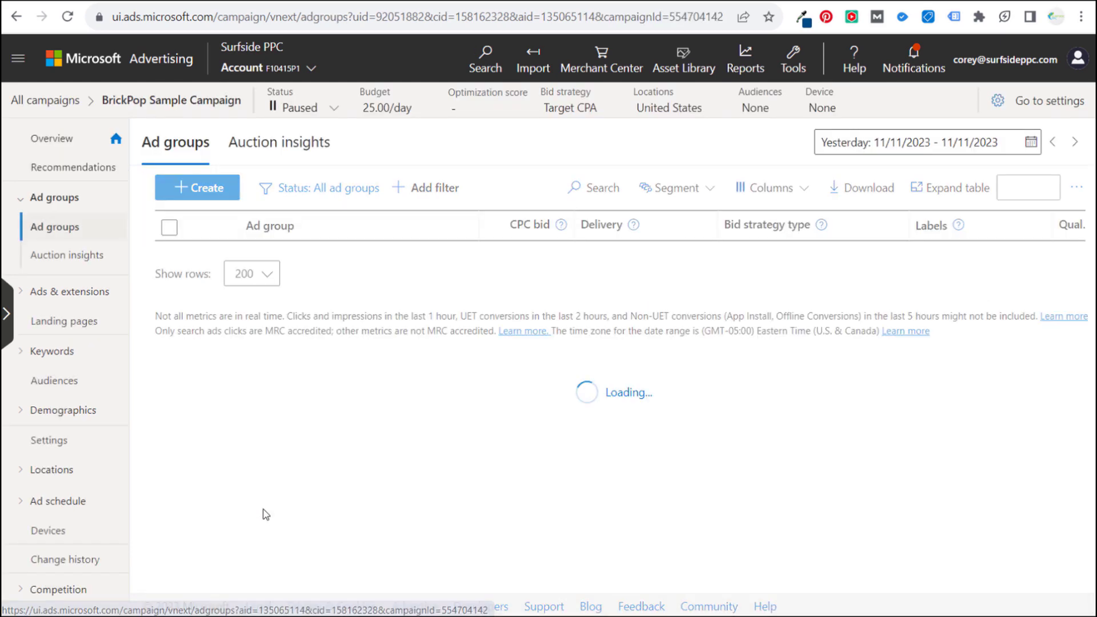
click(60, 444)
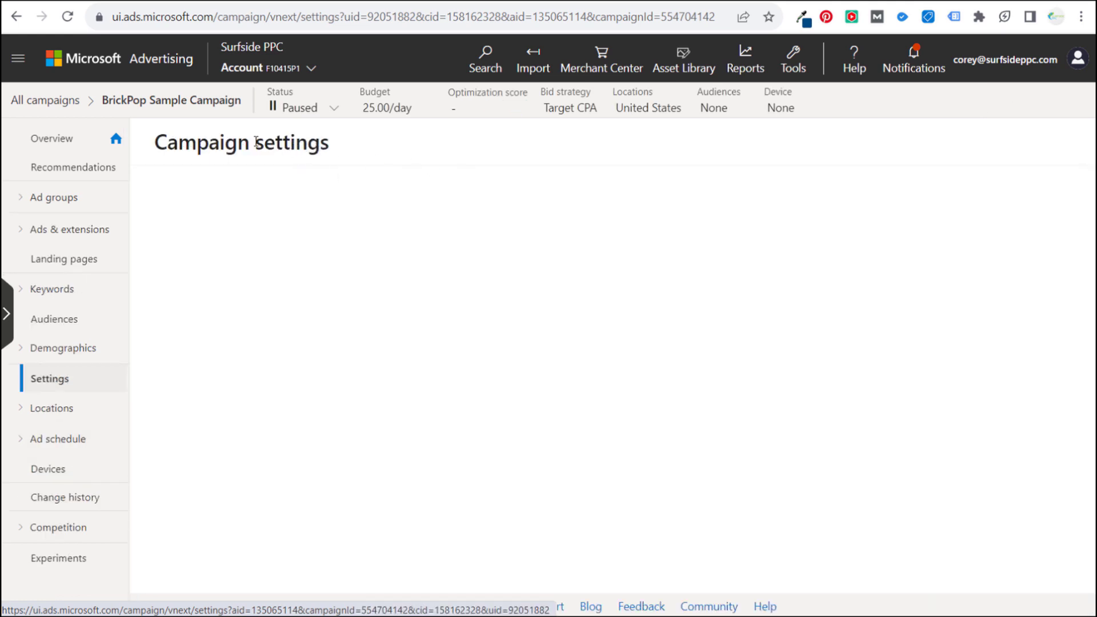
Enable dynamic search ads for the campaign with the website brickpop.com and save the campaign settings.
scroll(896, 334, down, 5)
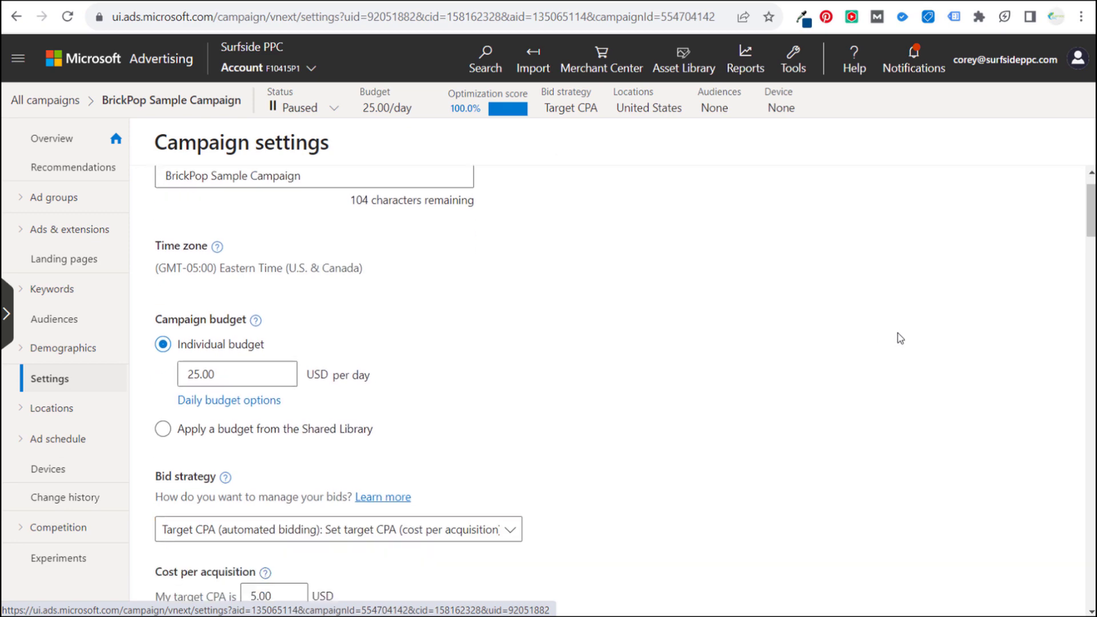
scroll(900, 335, down, 10)
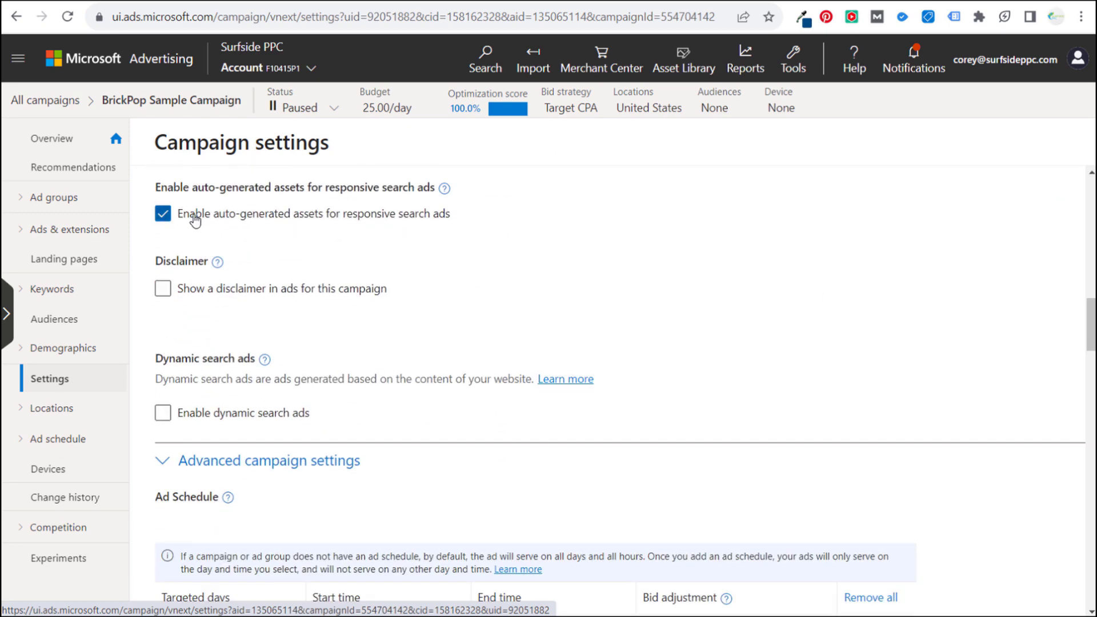
click(163, 414)
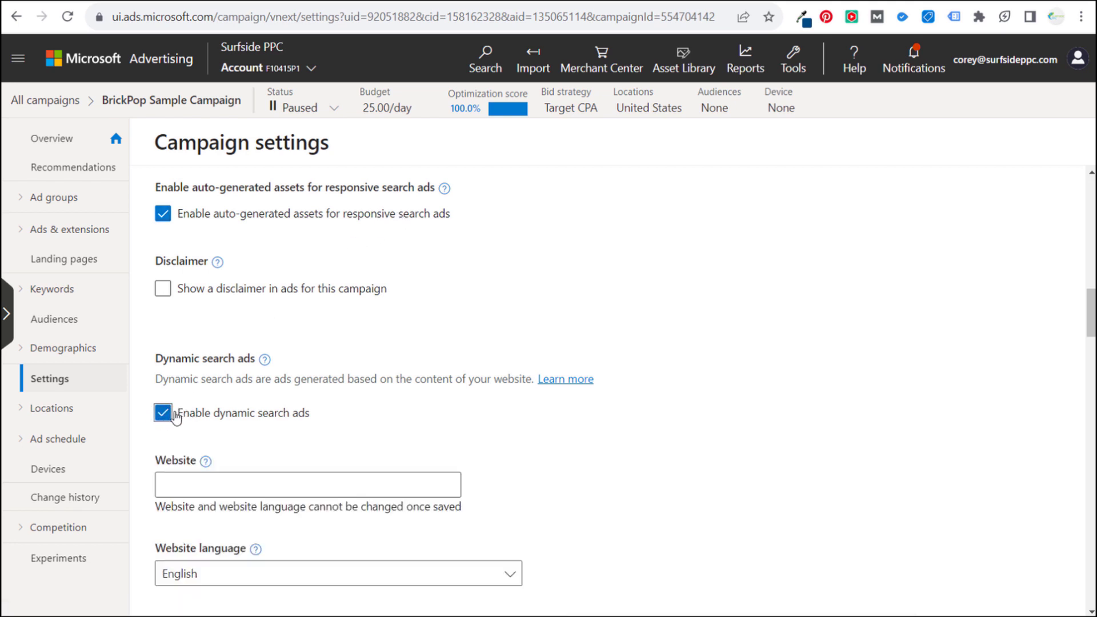
scroll(596, 356, down, 3)
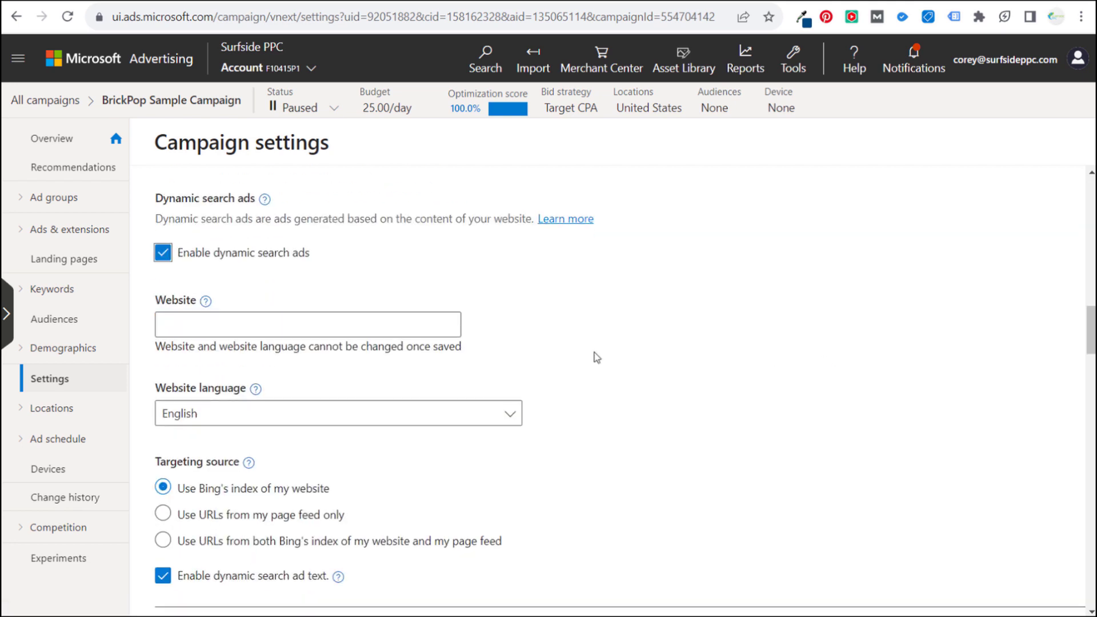
click(277, 324)
text(brickpop.)
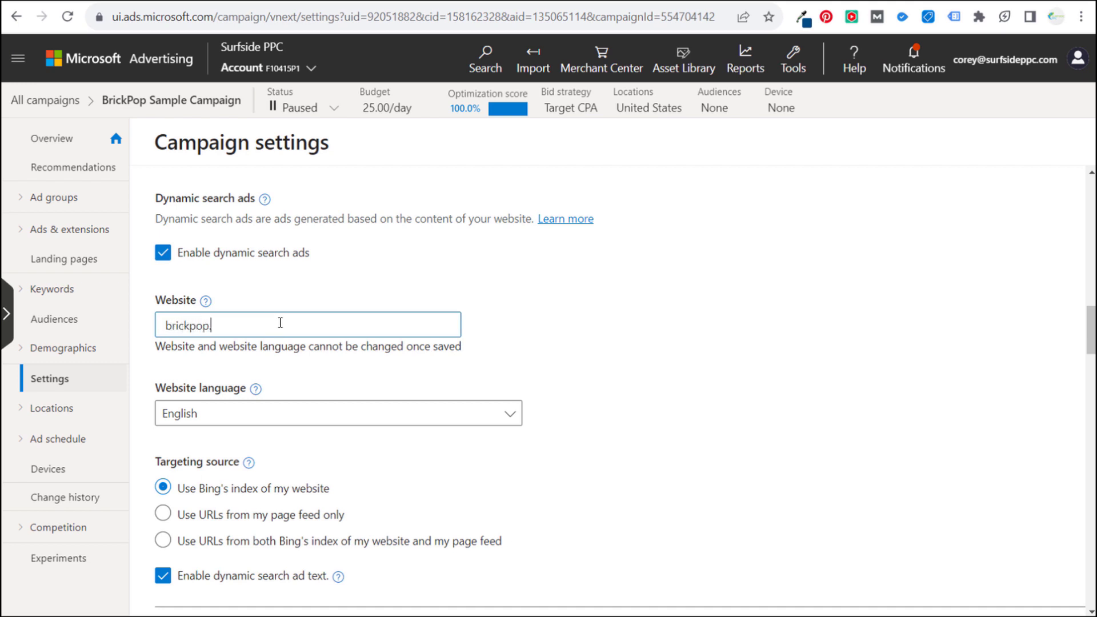
text(com)
click(649, 330)
scroll(699, 317, down, 4)
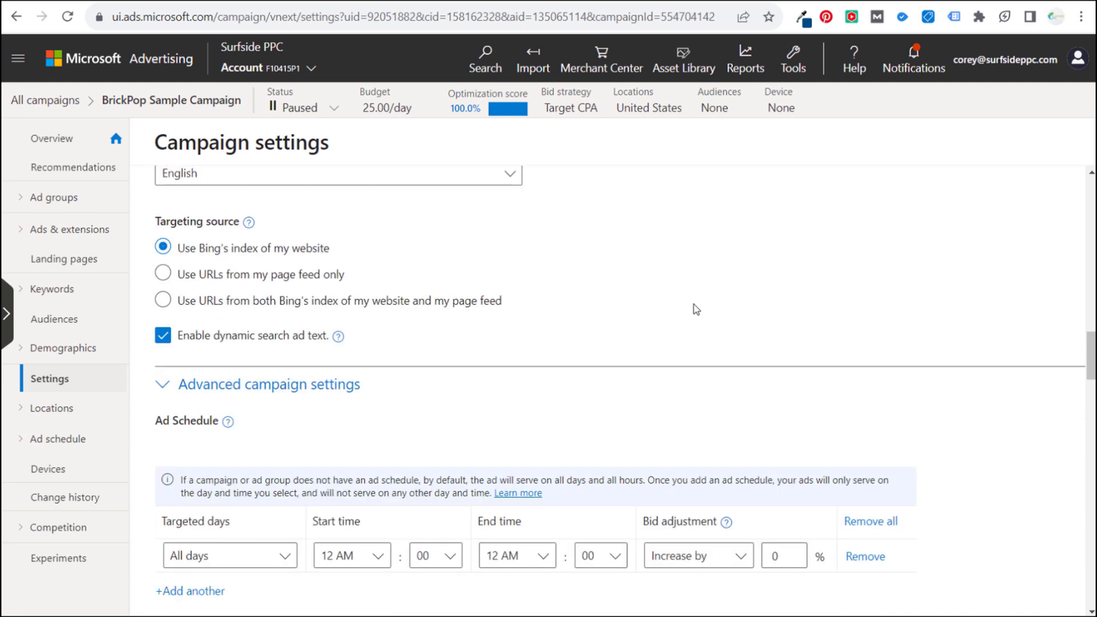
scroll(801, 336, down, 20)
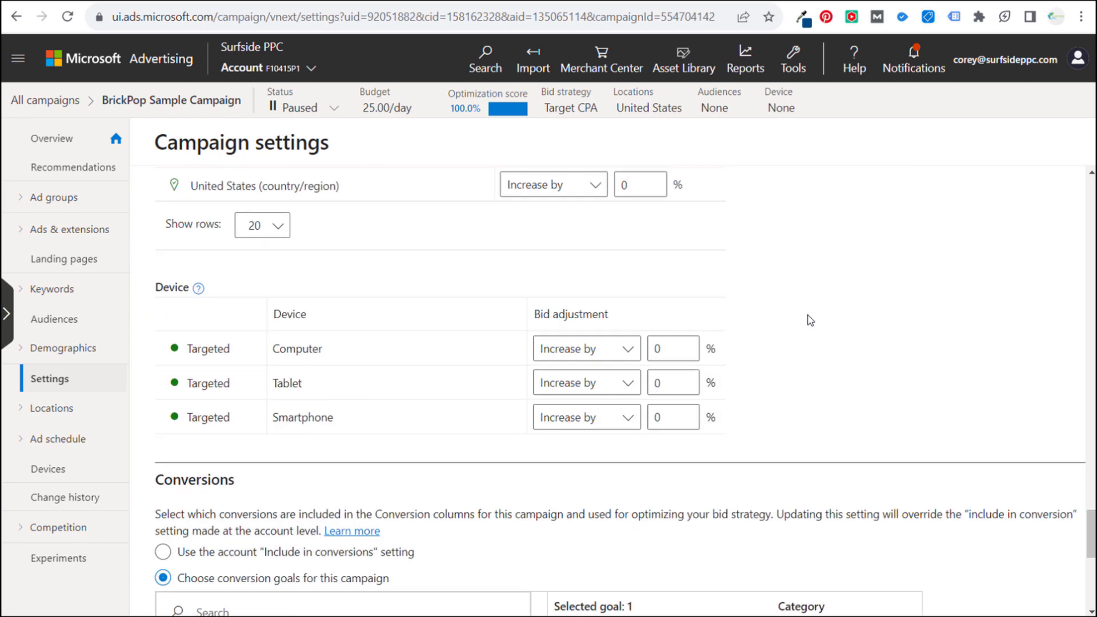
scroll(670, 403, down, 3)
click(184, 556)
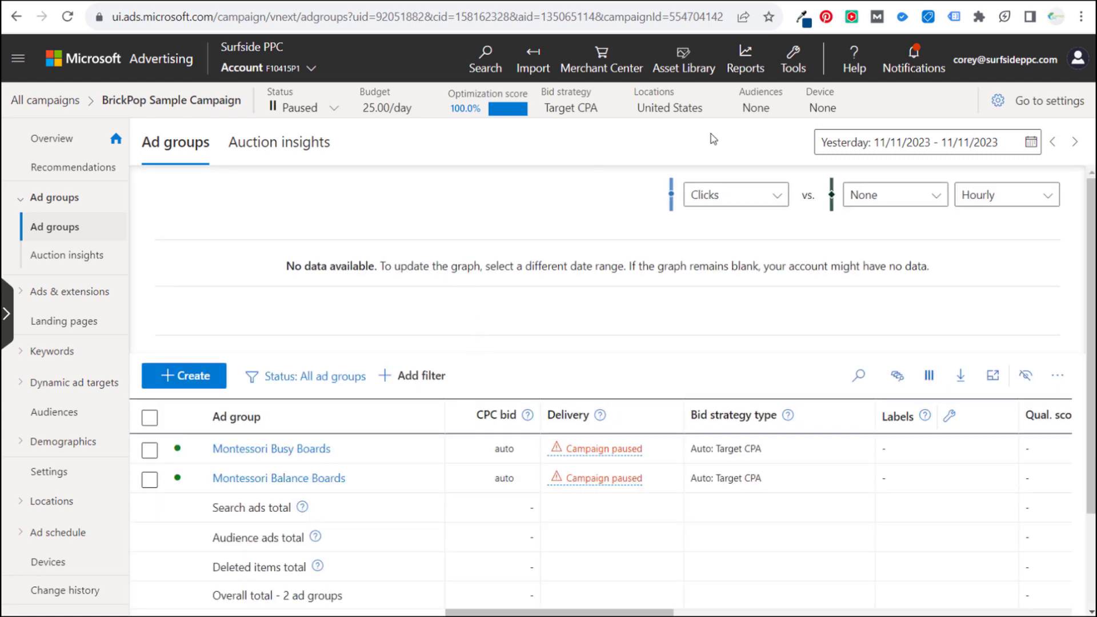
Open the account's page feeds within the business data.
click(794, 57)
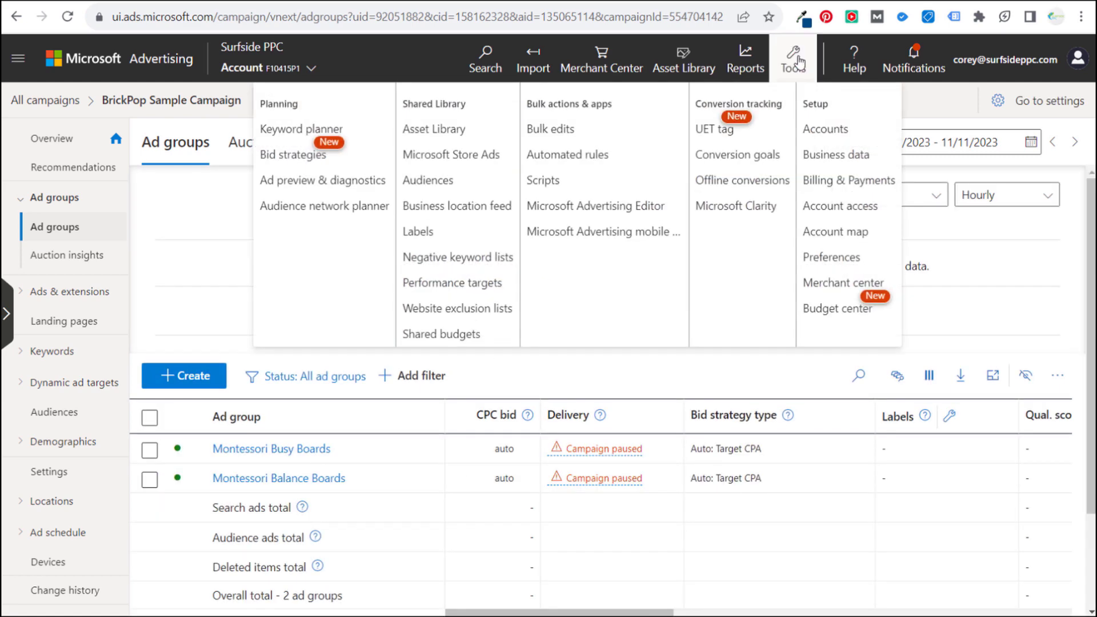
click(837, 163)
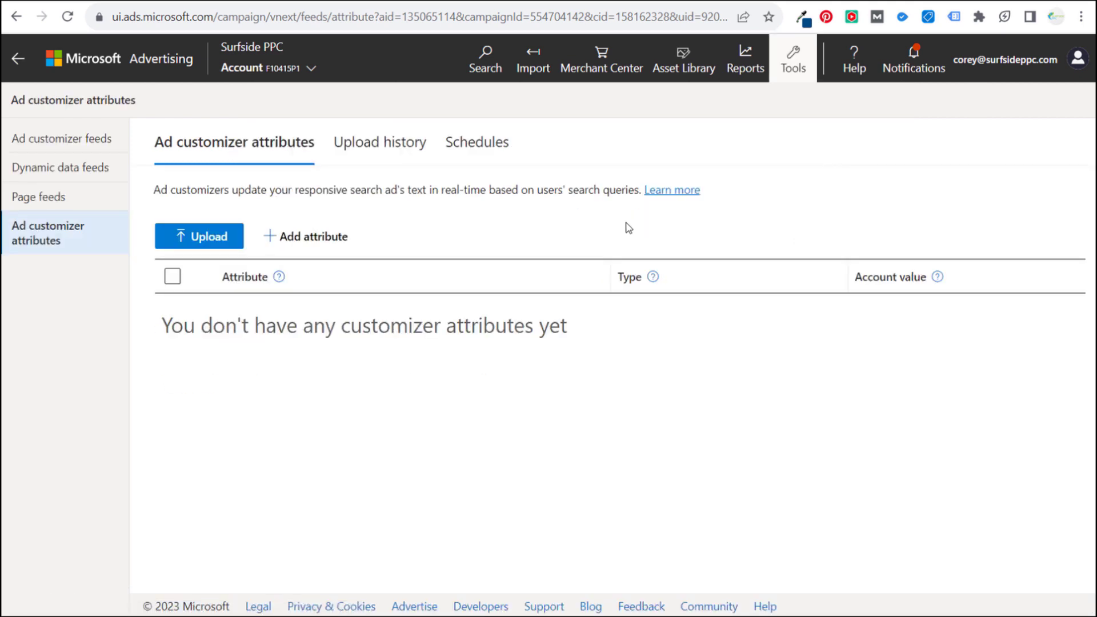
click(62, 197)
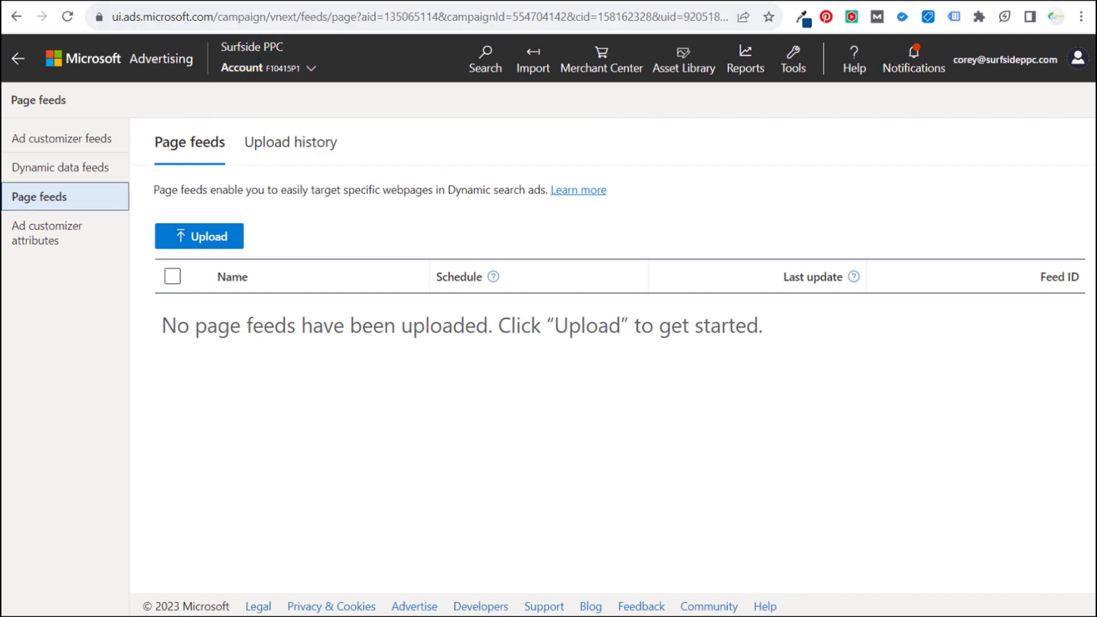
Switch to the page-feed-template workbook in Excel and examine the Page URL and Custom label columns with their sample rows.
key(alt+Tab)
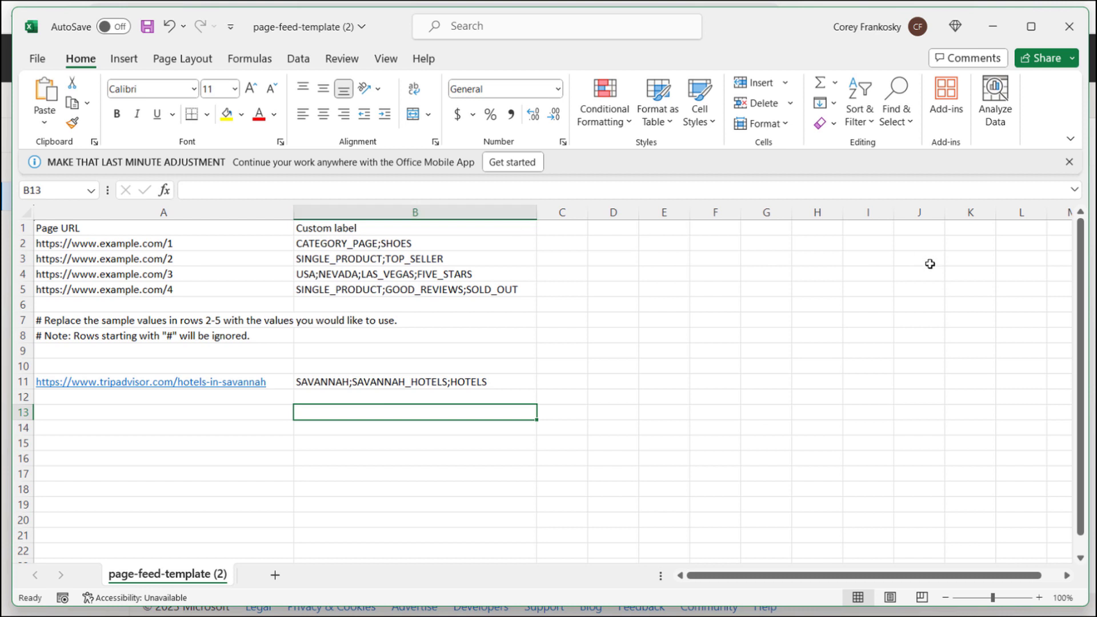
click(221, 227)
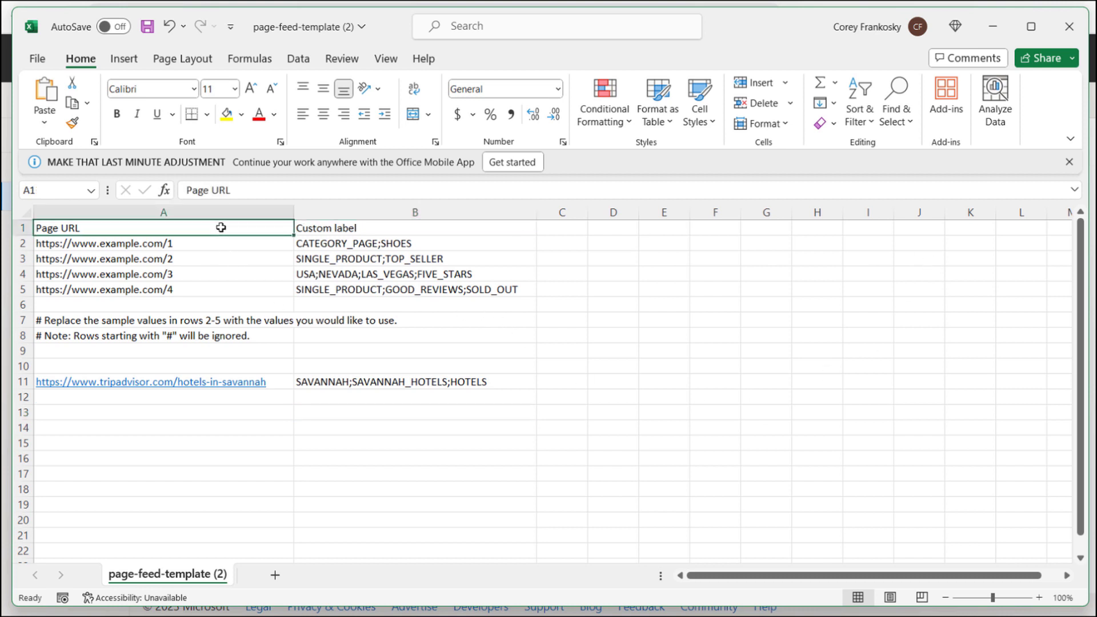
click(235, 209)
click(398, 206)
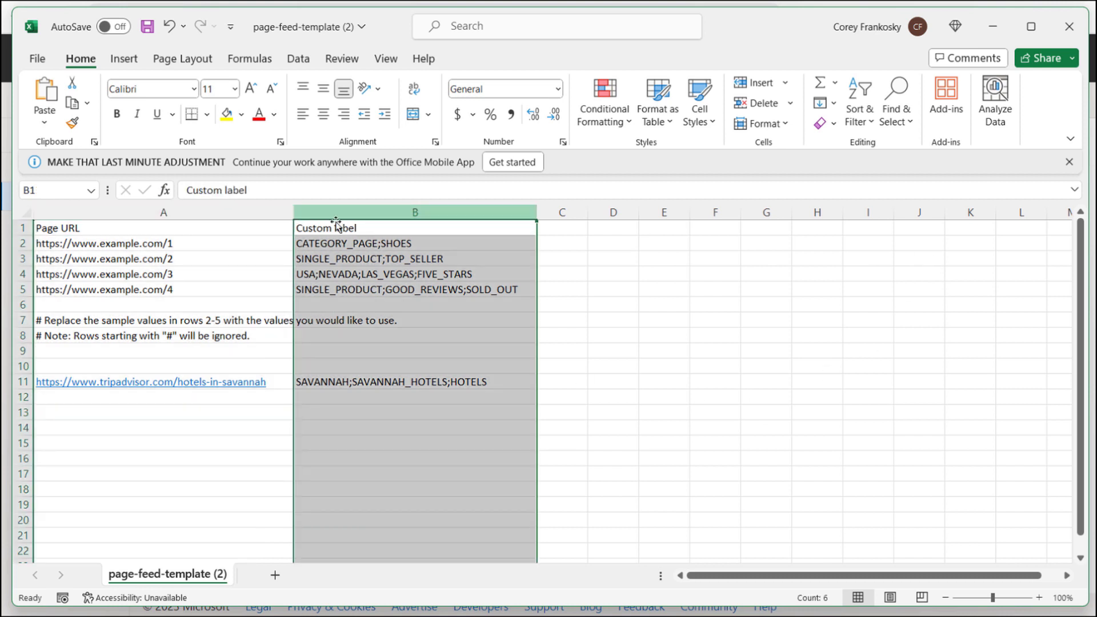
click(233, 222)
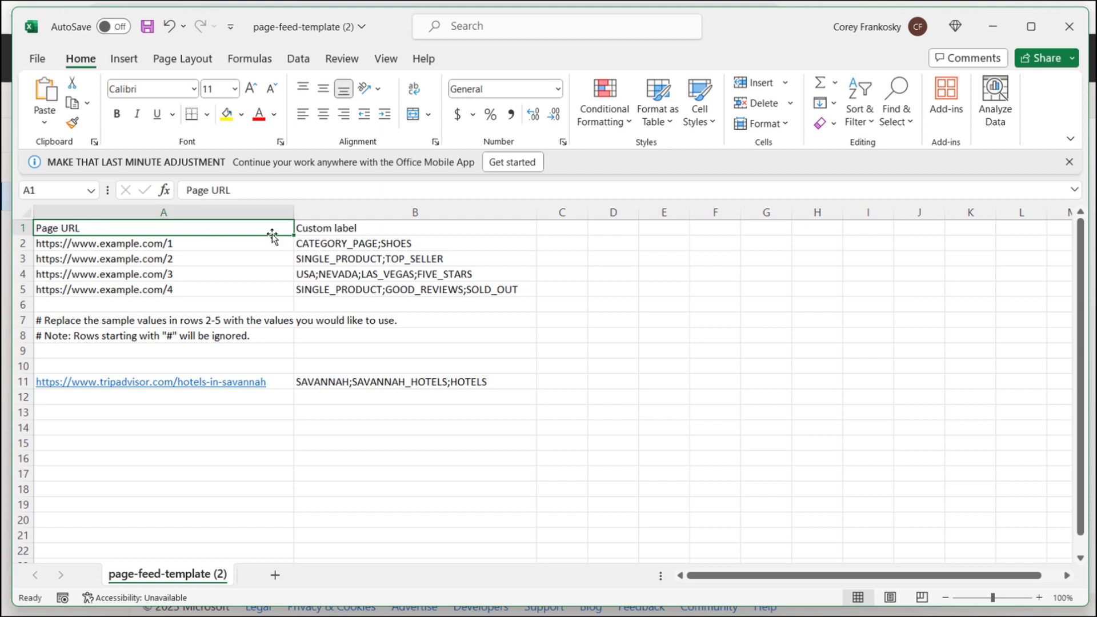
click(409, 226)
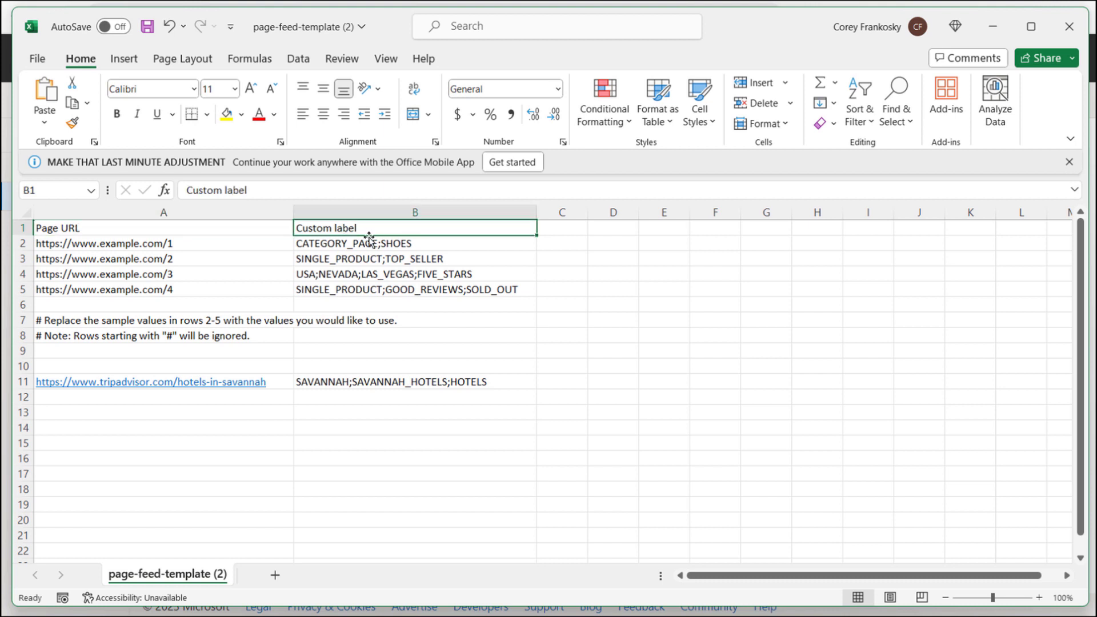
drag(189, 249, 202, 299)
click(225, 271)
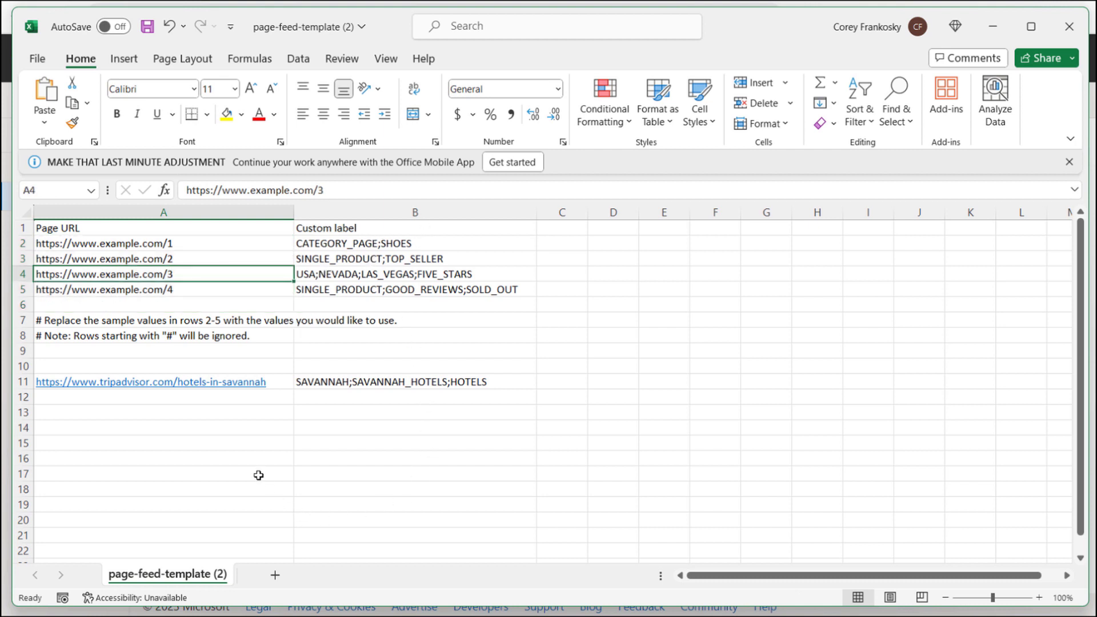
Examine the Tripadvisor Savannah hotels example in row 11 and its semicolon-separated custom labels.
click(206, 395)
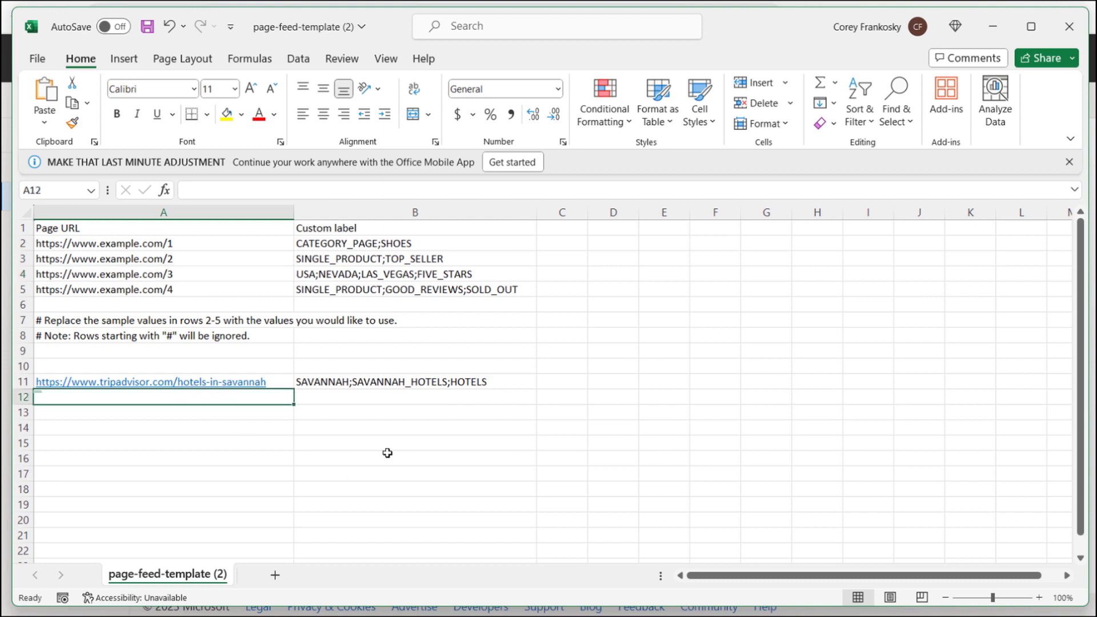
click(284, 379)
click(412, 393)
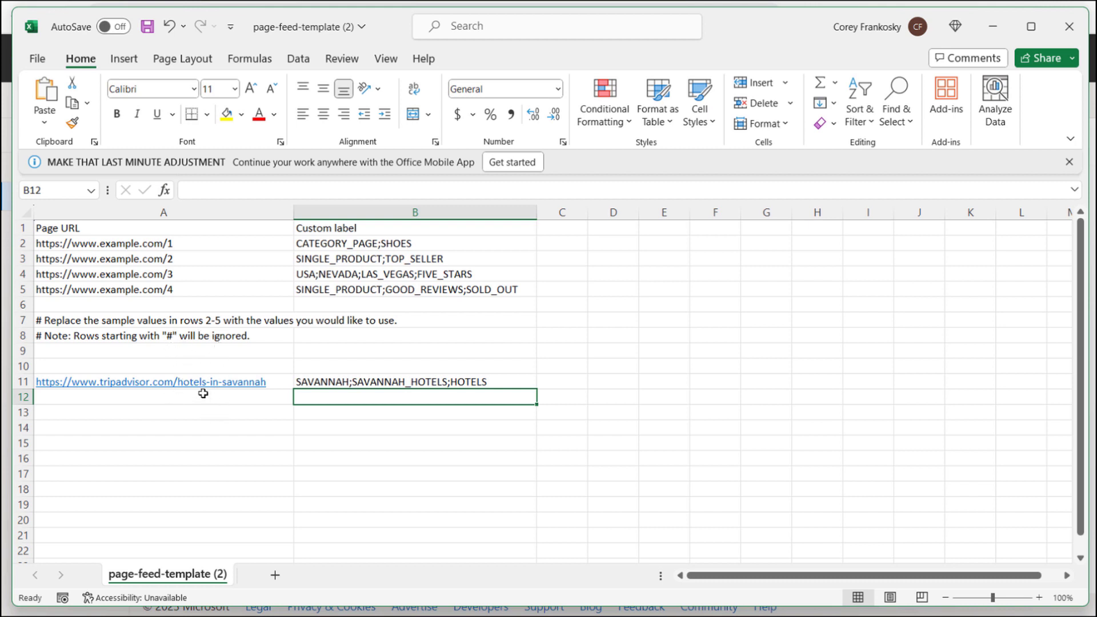
click(323, 379)
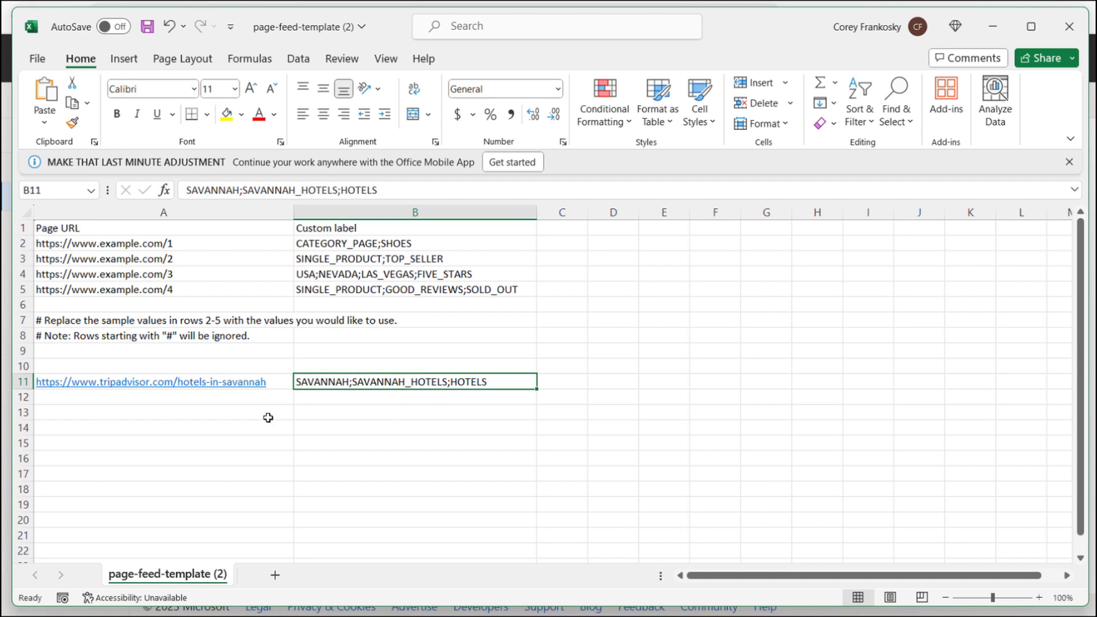
Copy the four sample page URLs from A2:A5 into A12:A15, below the Tripadvisor Savannah example.
click(199, 397)
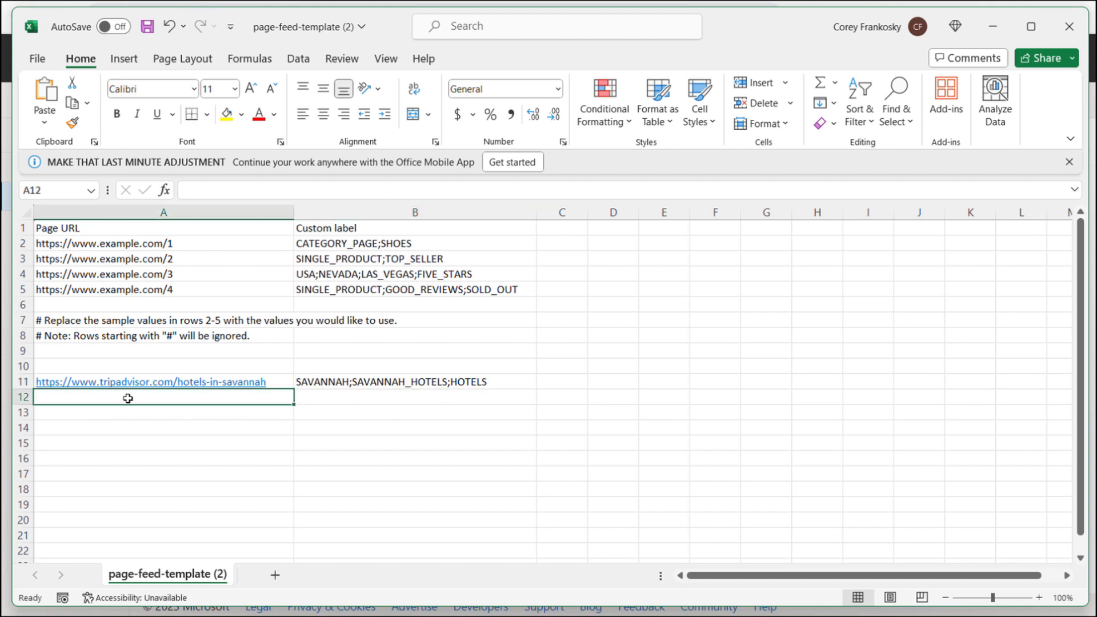
drag(153, 250, 155, 290)
key(ctrl+c)
click(156, 401)
key(ctrl+v)
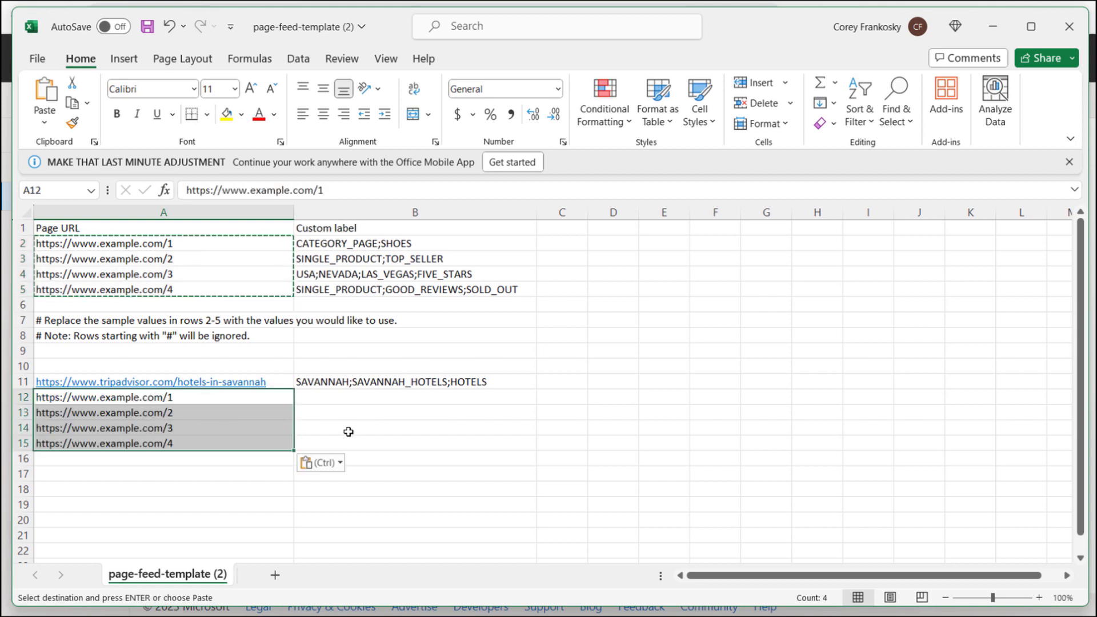
click(348, 431)
click(388, 400)
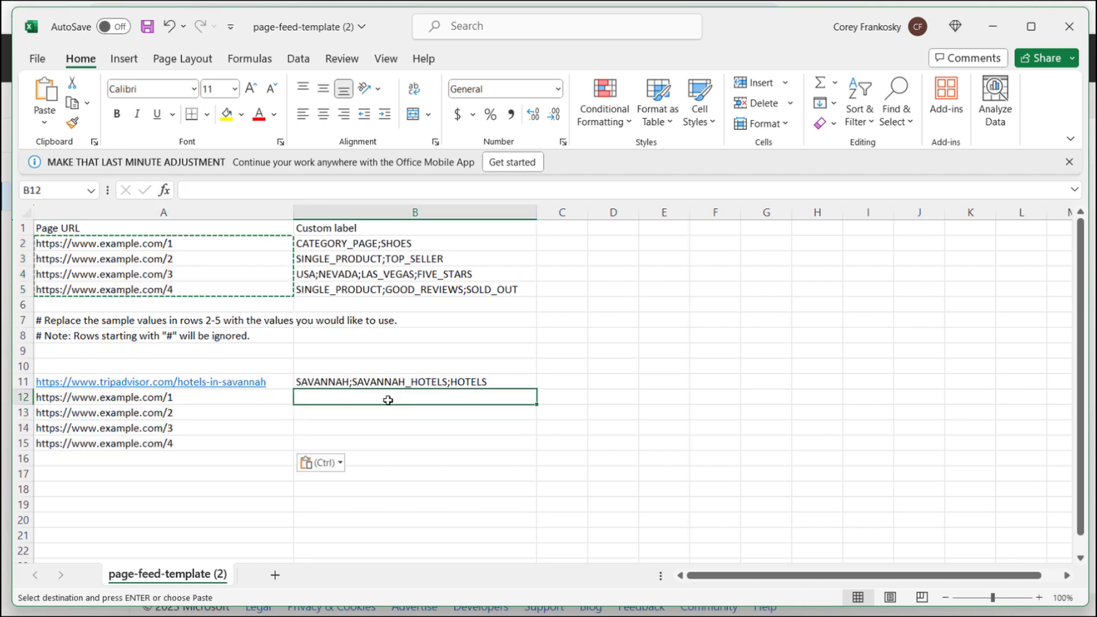
Fill the custom labels from B11 down through B15 beside the copied page URLs.
click(462, 381)
drag(536, 389, 512, 472)
click(450, 505)
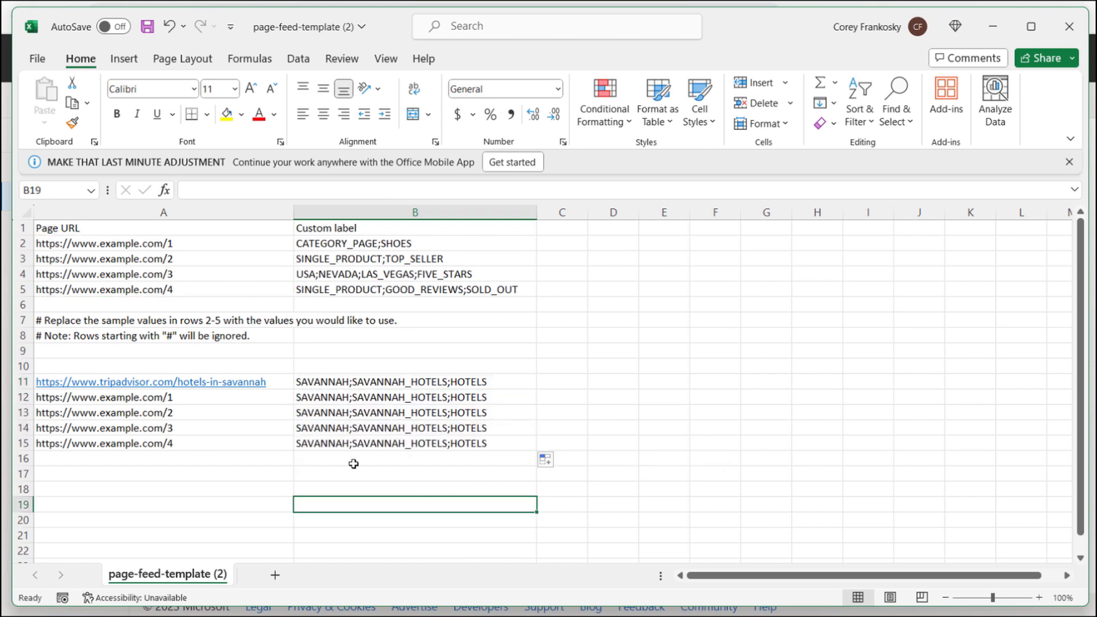
Shorten the custom label in B12 to SAVANNAH_HOTELS; by removing the SAVANNAH and HOTELS labels.
click(407, 400)
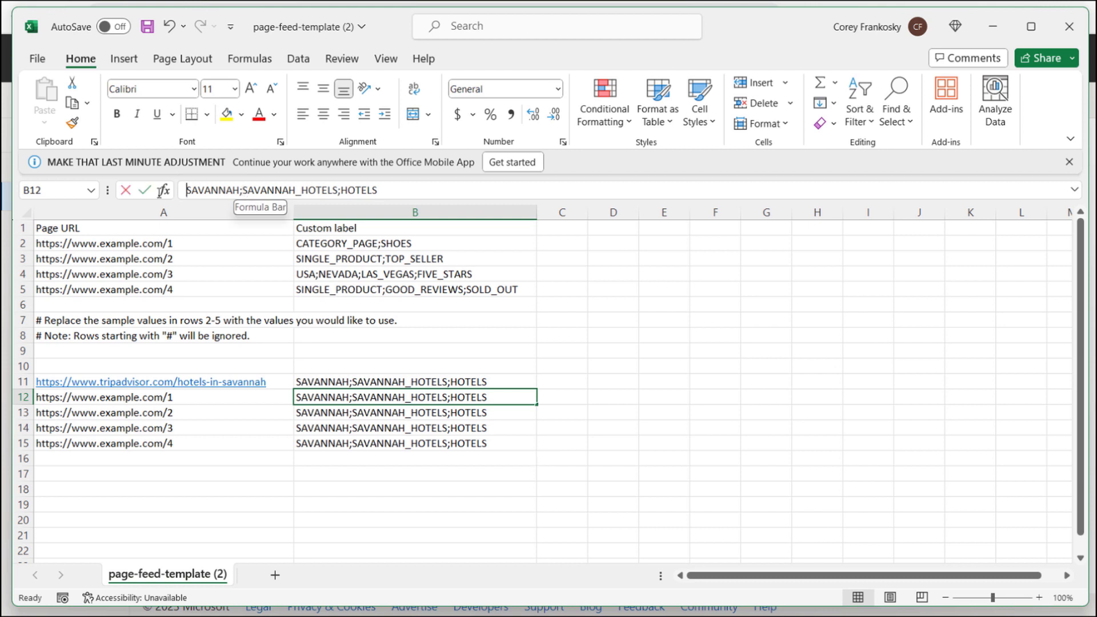
drag(244, 194, 157, 193)
key(BackSpace)
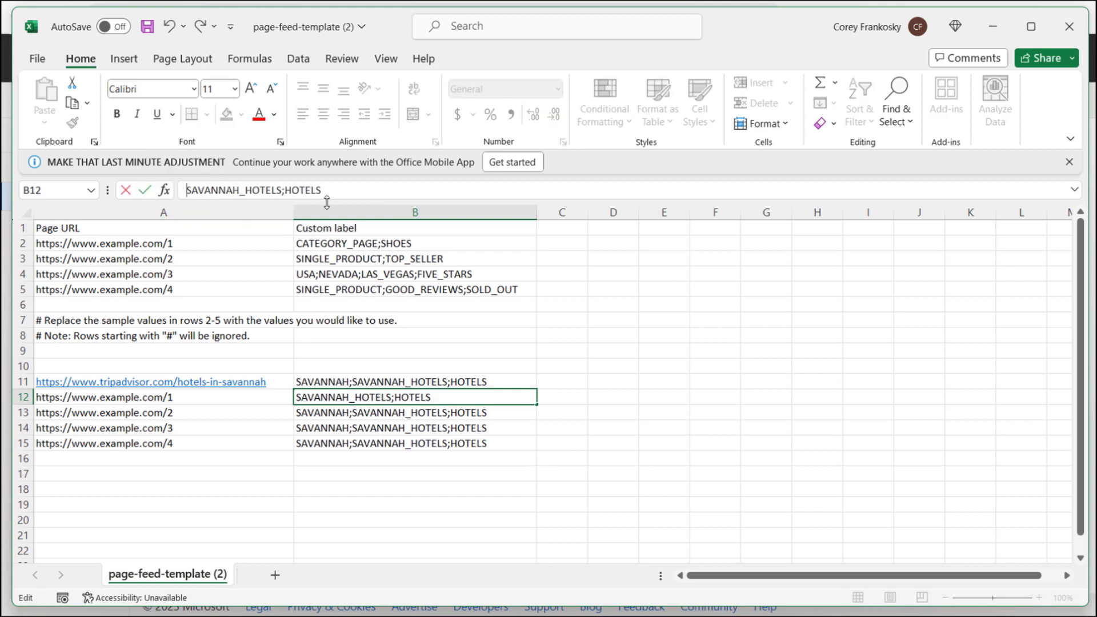
drag(324, 193, 286, 193)
key(BackSpace)
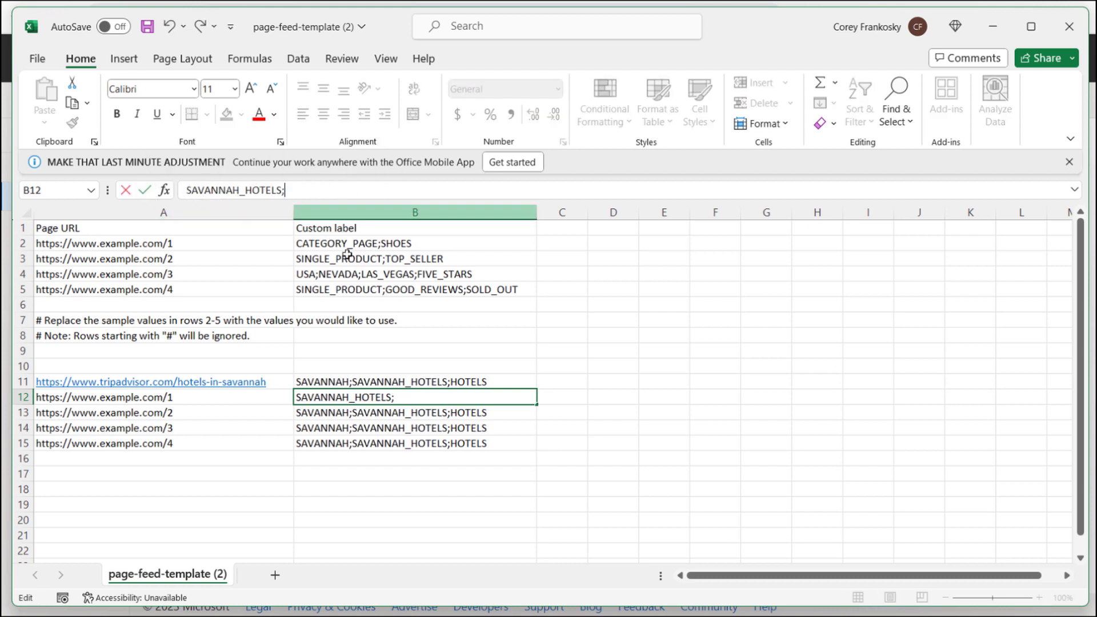
click(682, 445)
click(361, 398)
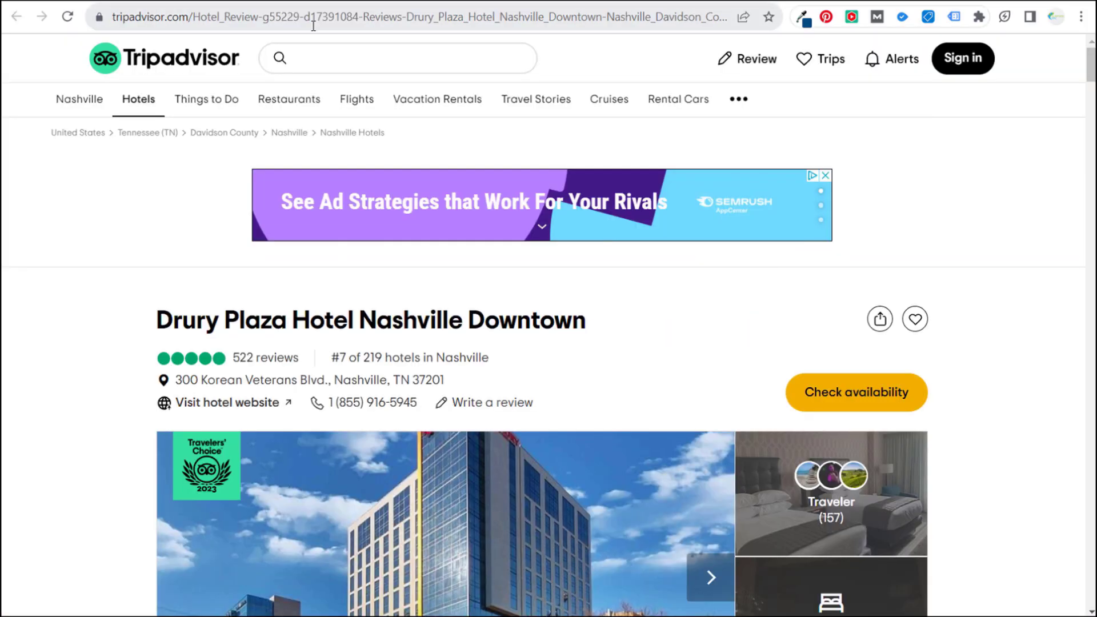
Switch to the Tripadvisor Drury Plaza Hotel page and examine the Hotel_Review and hotel-name parts of its URL.
double_click(210, 17)
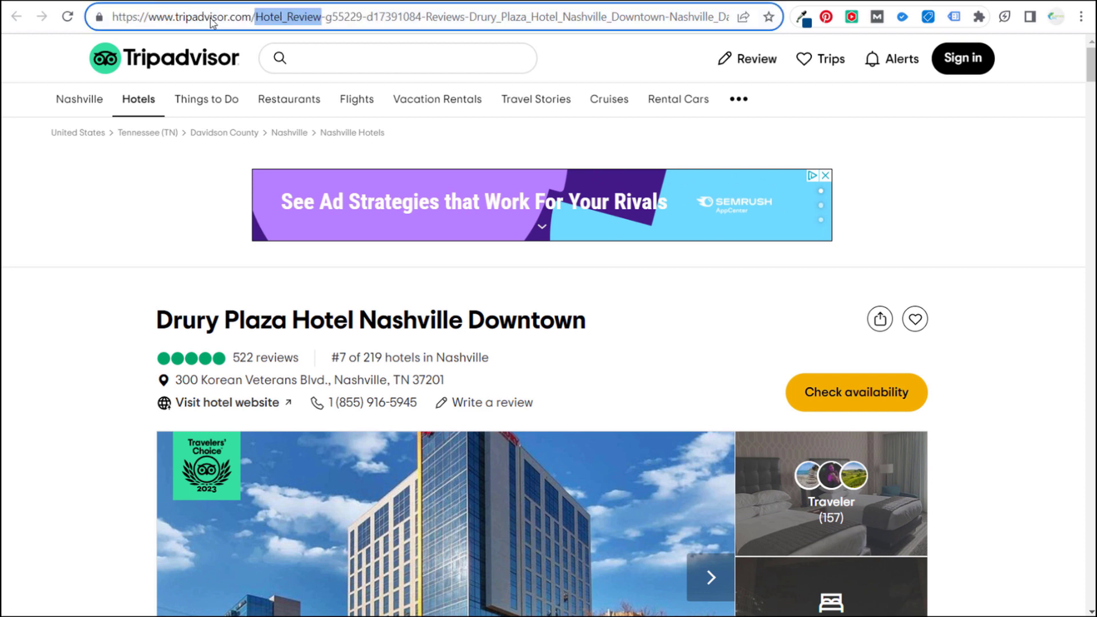
double_click(592, 16)
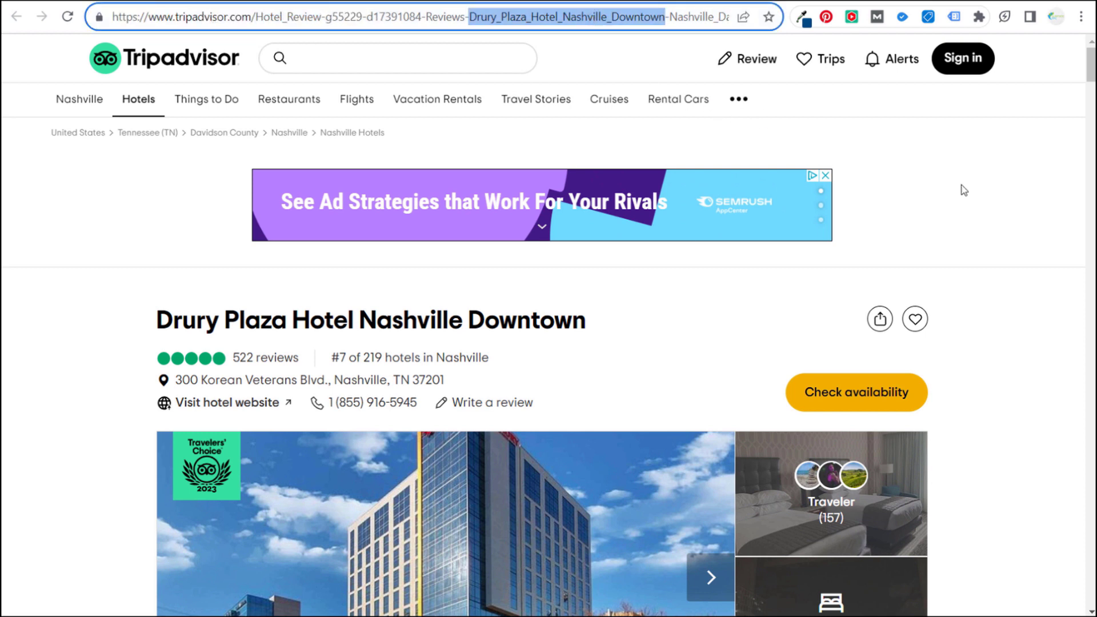
click(995, 231)
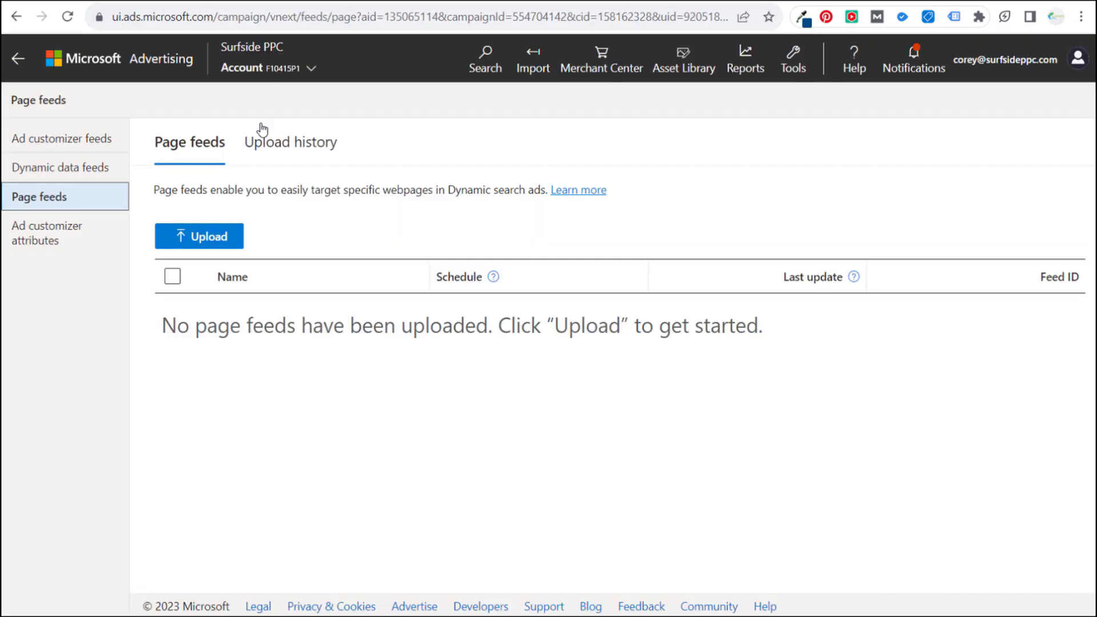
Return to Microsoft Advertising and start a new Search ads campaign with the goal Conversions in my website.
click(26, 60)
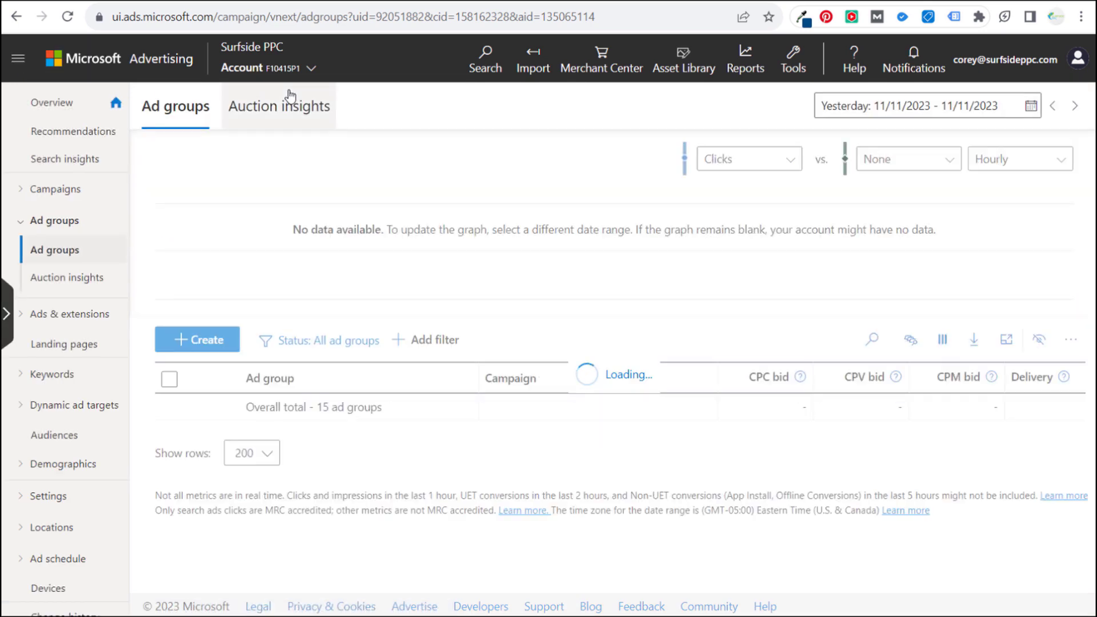
click(54, 190)
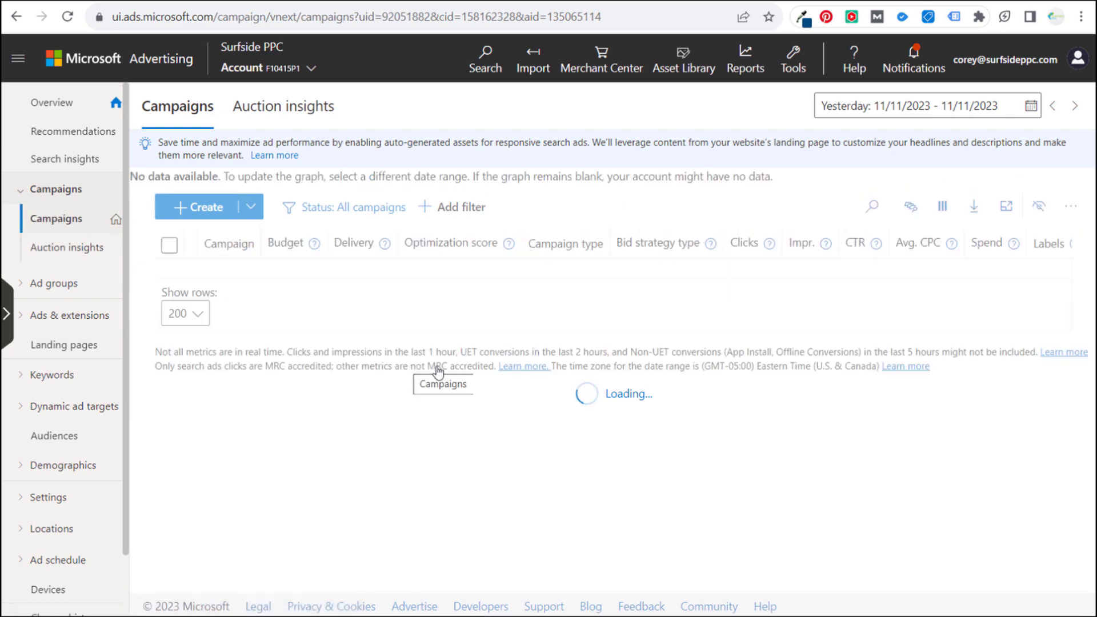
click(192, 378)
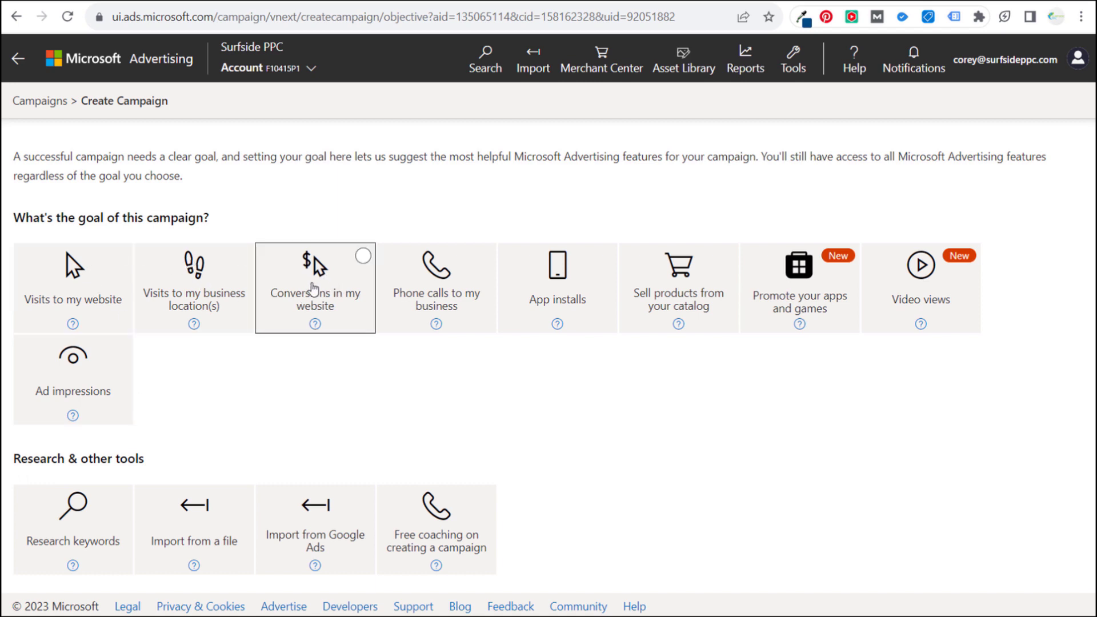
click(334, 291)
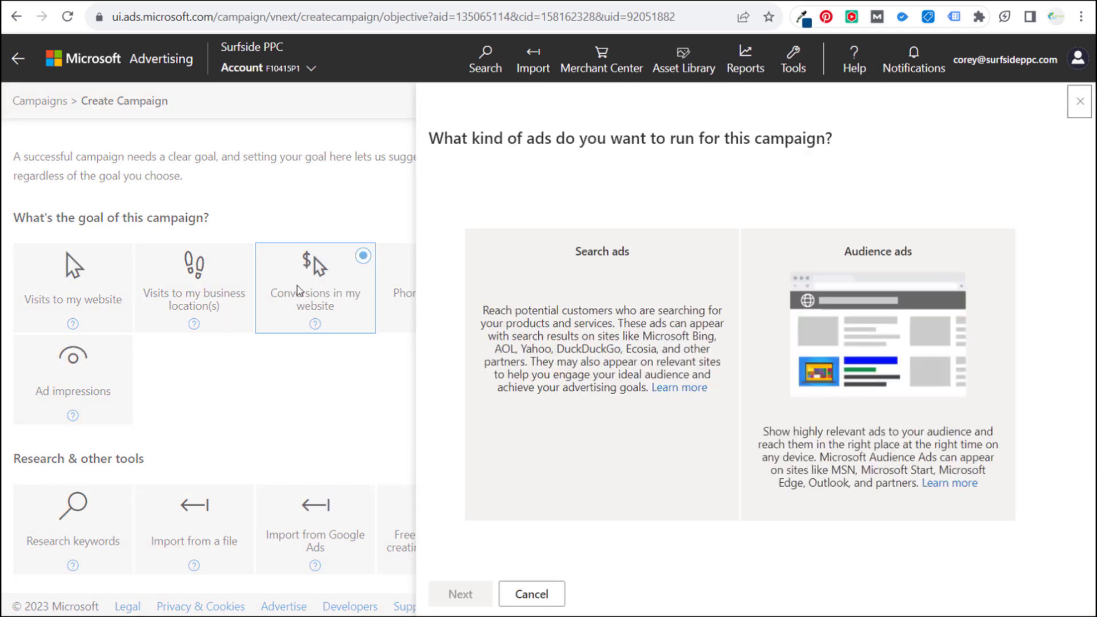
click(670, 369)
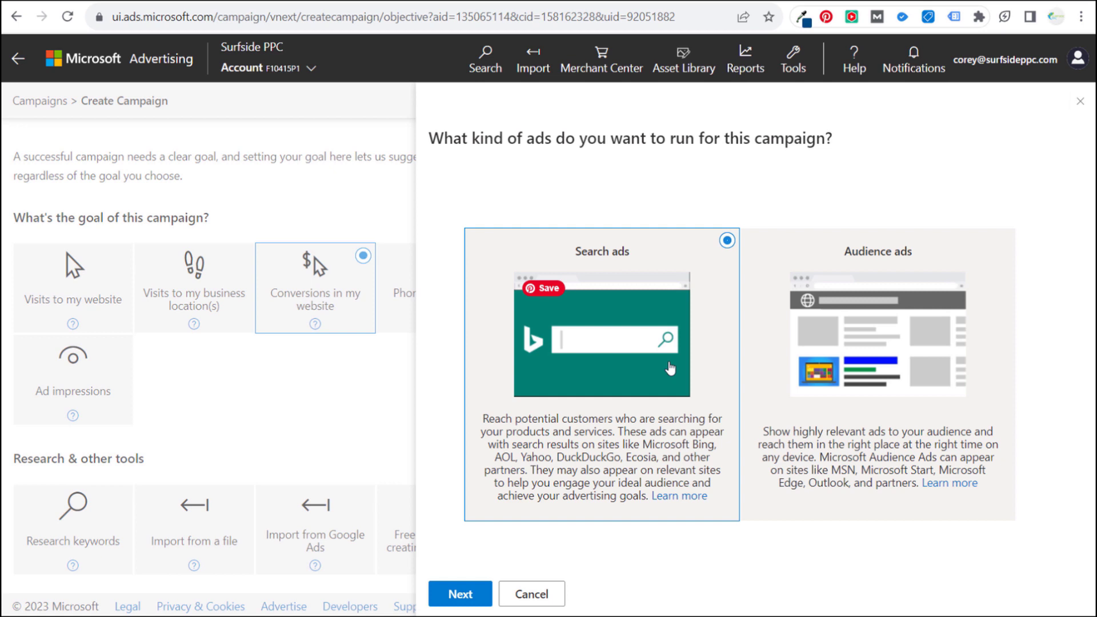
click(482, 594)
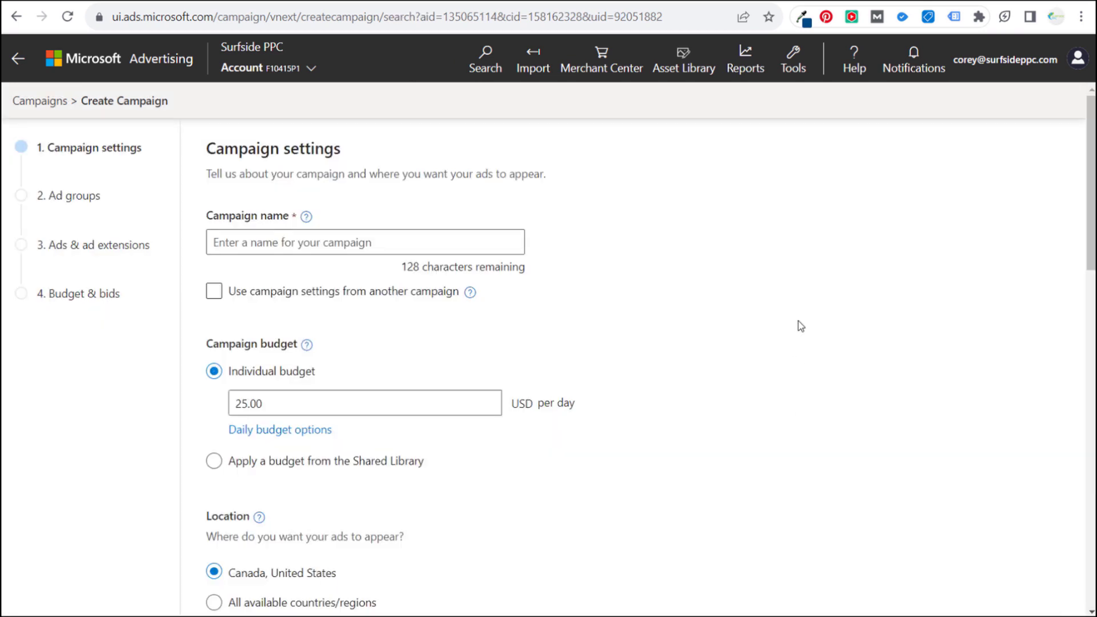
Name the campaign Dynamic Search Ads Example and limit its audience to people in the targeted locations.
click(330, 246)
key(ctrl+v)
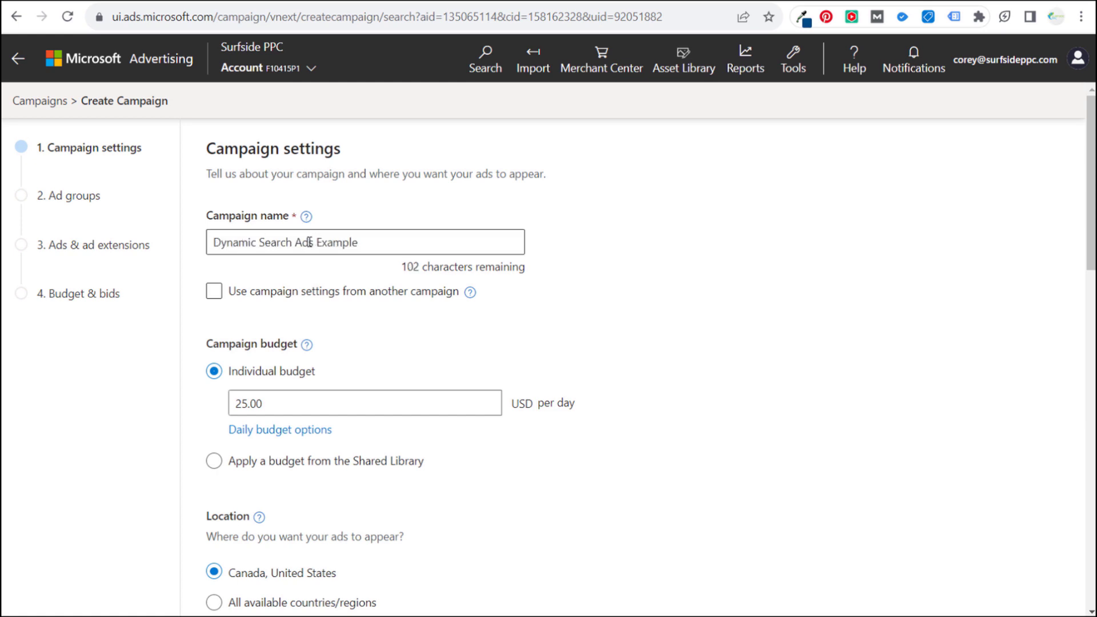
scroll(733, 394, down, 3)
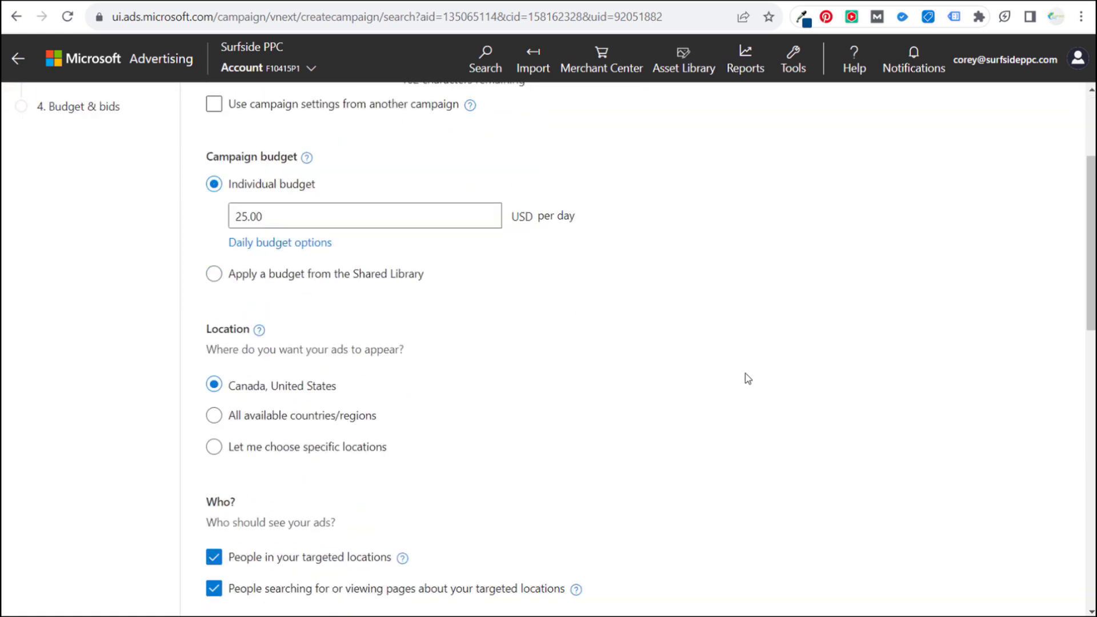
scroll(748, 379, down, 1)
scroll(628, 365, down, 1)
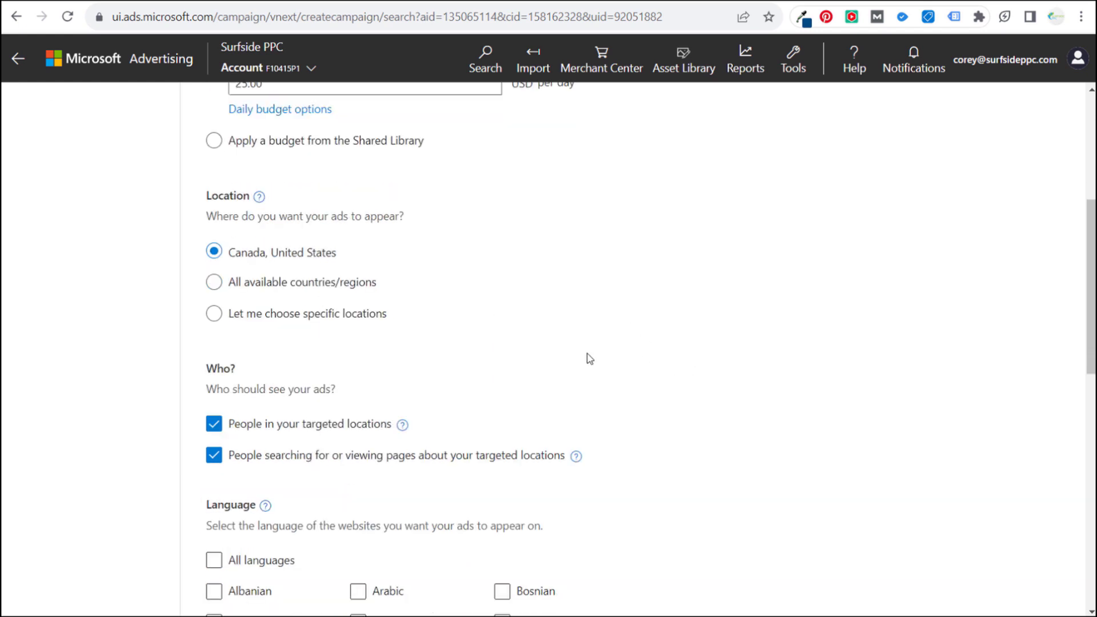
scroll(661, 340, down, 3)
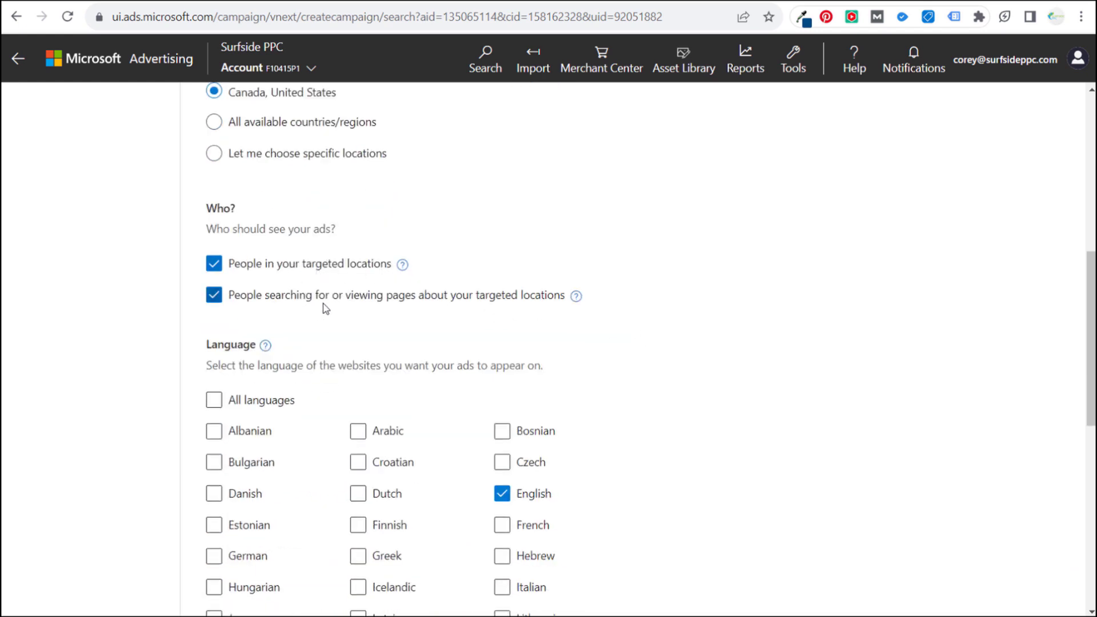
click(214, 296)
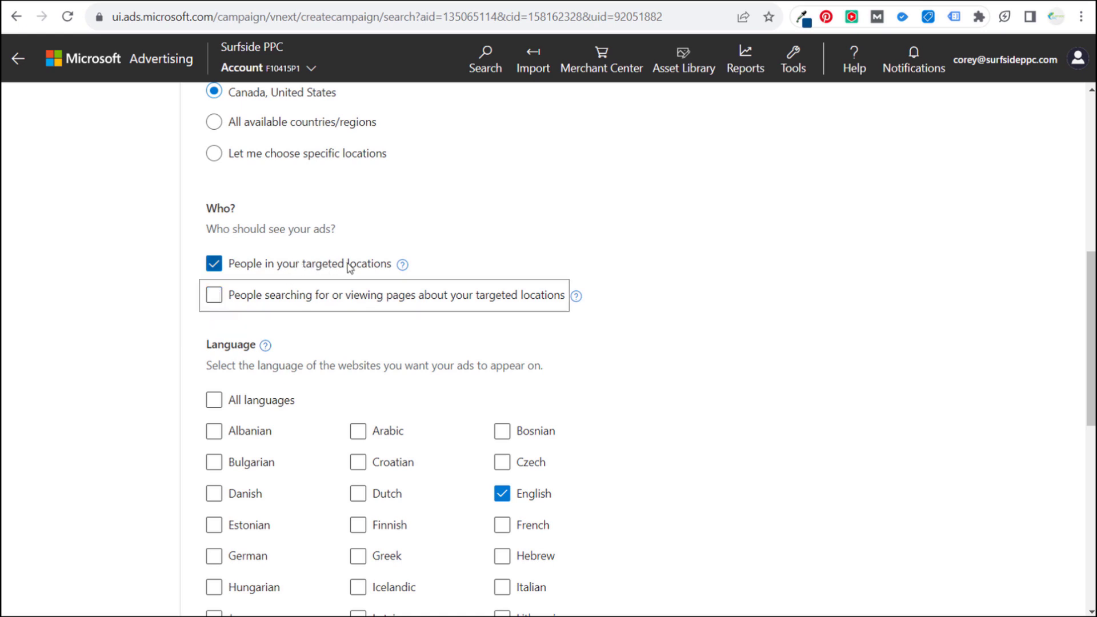
Enable auto-generated assets for responsive search ads in the campaign settings.
scroll(782, 318, down, 4)
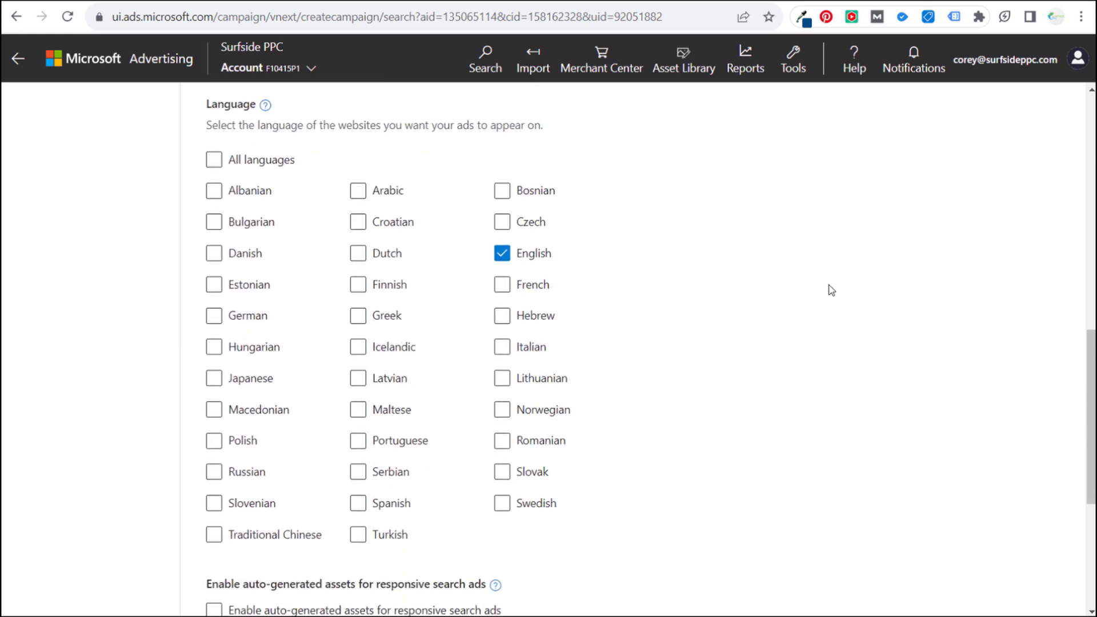
scroll(834, 280, down, 4)
scroll(836, 281, down, 2)
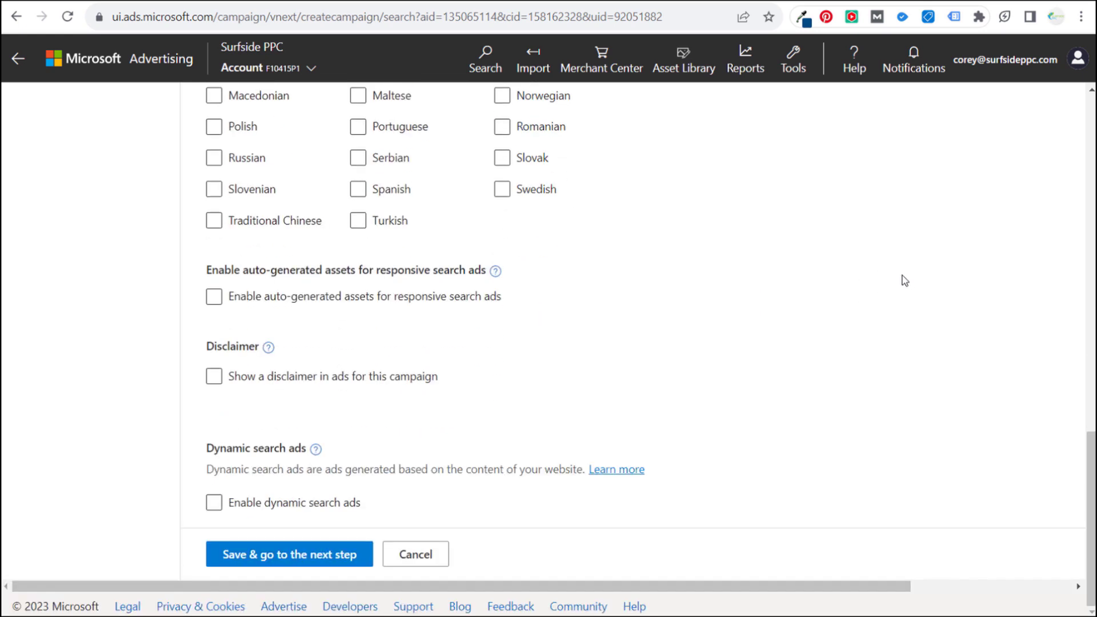
click(308, 293)
click(217, 298)
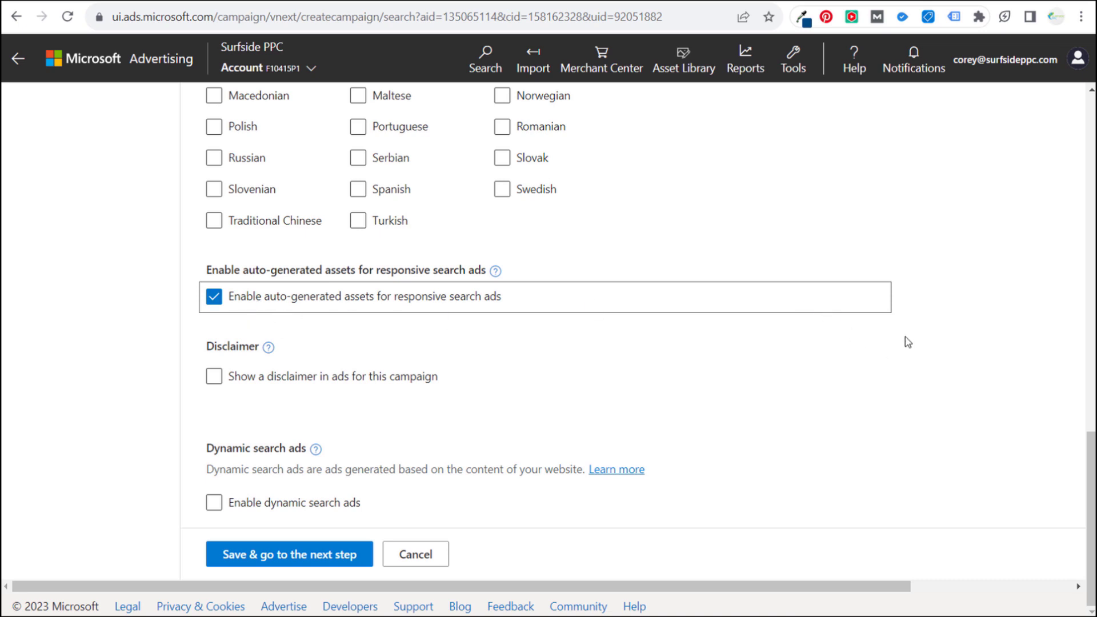
Enable dynamic search ads for the campaign and set the website to brickpop.com.
click(215, 502)
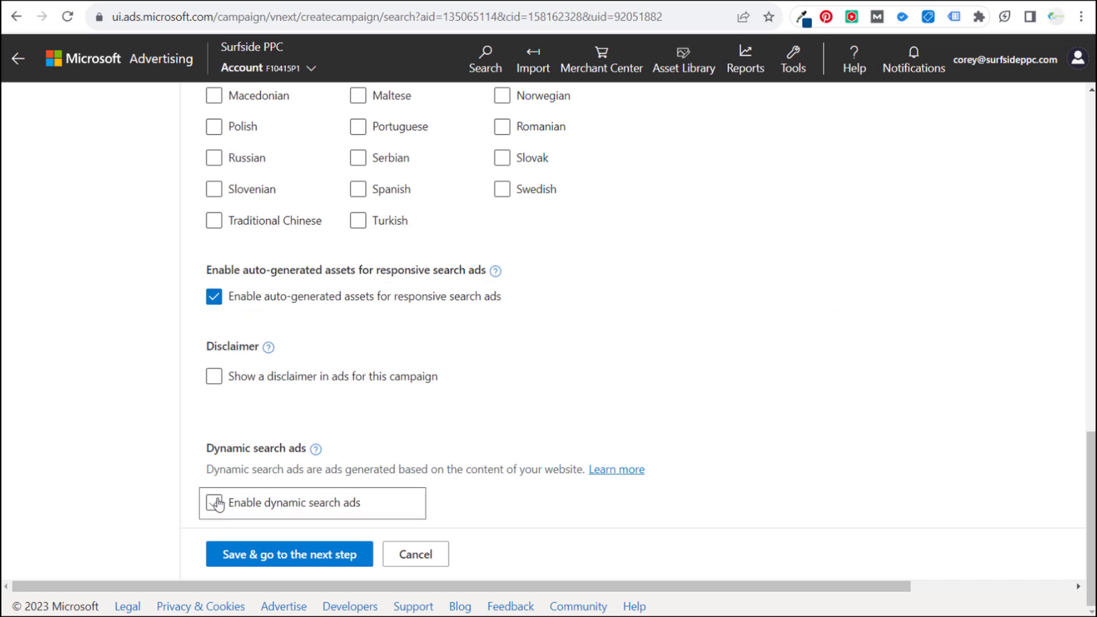
scroll(740, 487, down, 3)
click(310, 423)
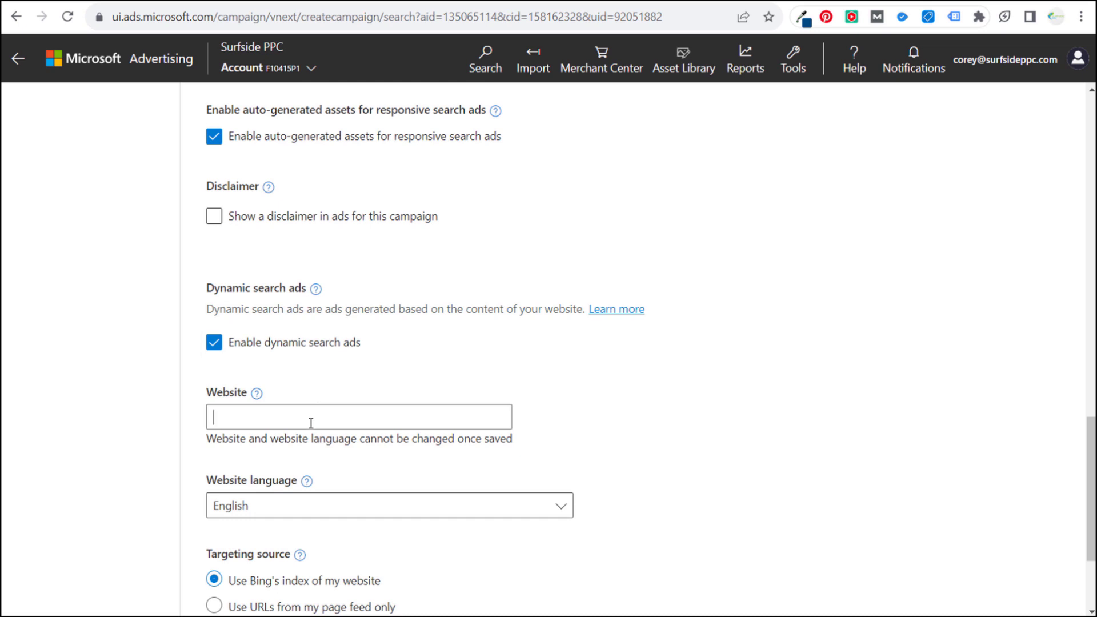
text(brickpop.com)
scroll(805, 419, down, 3)
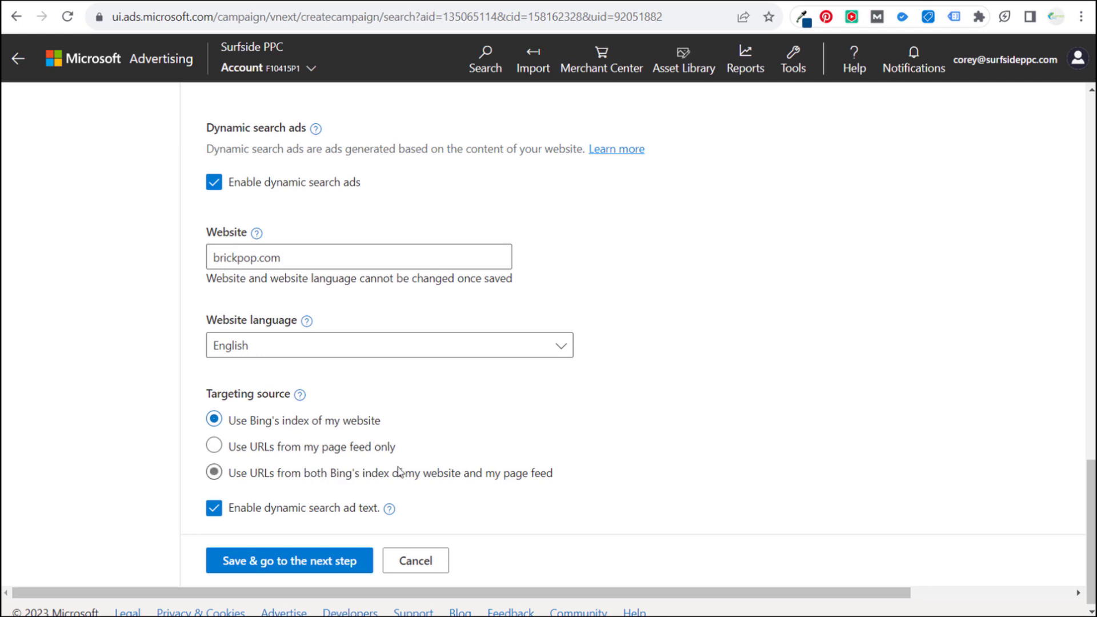
Switch to the brickpop.com Montessori Toys category page and examine its product subcategories.
click(309, 2)
scroll(433, 233, up, 10)
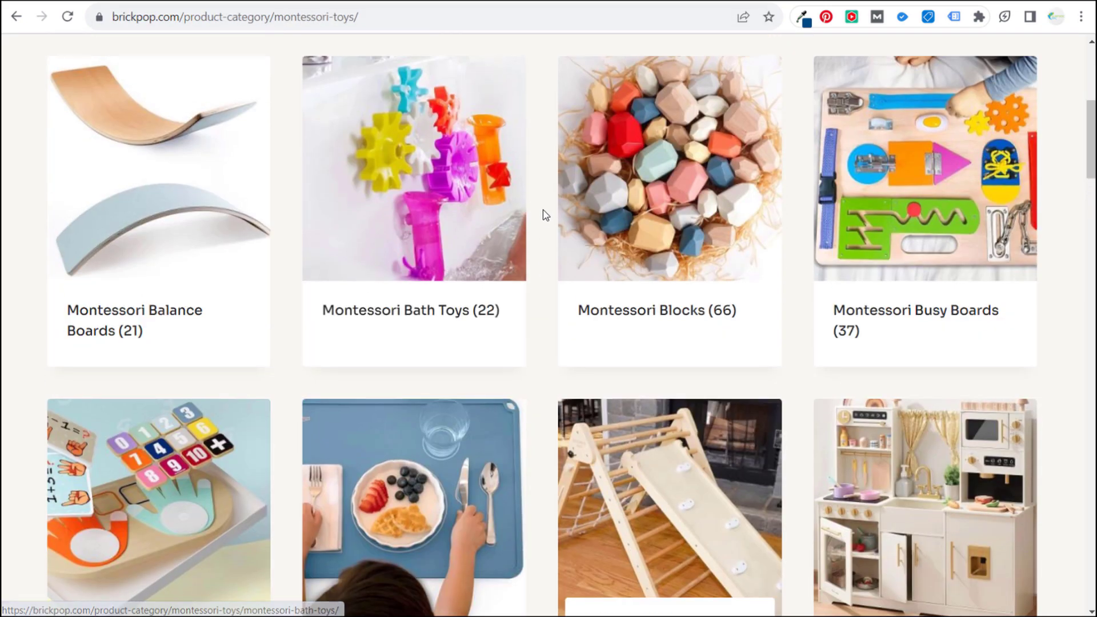
scroll(466, 486, down, 4)
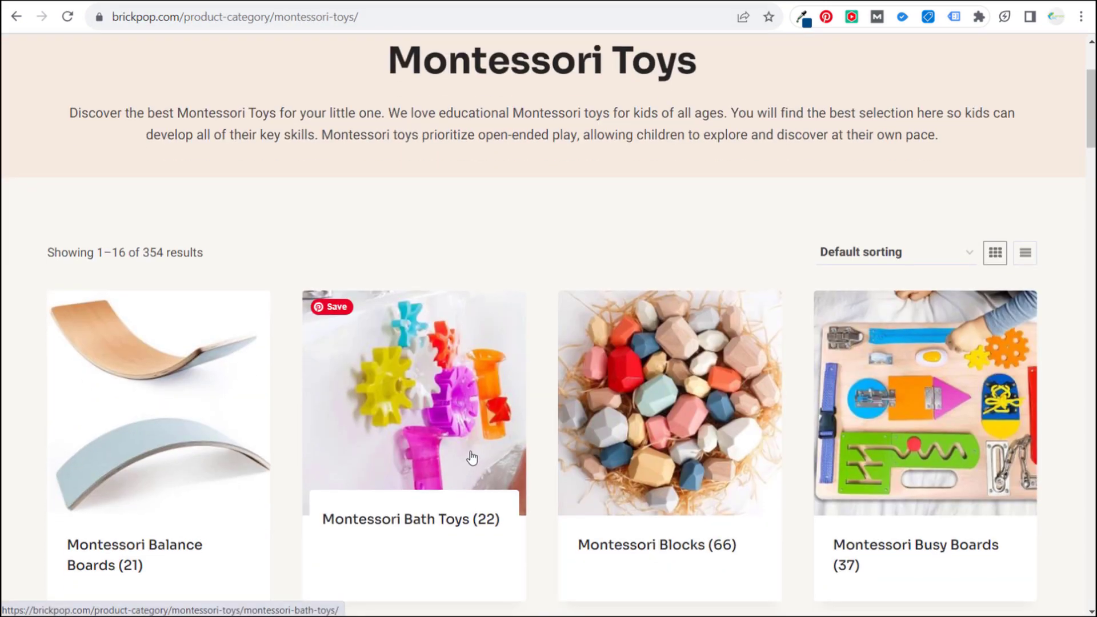
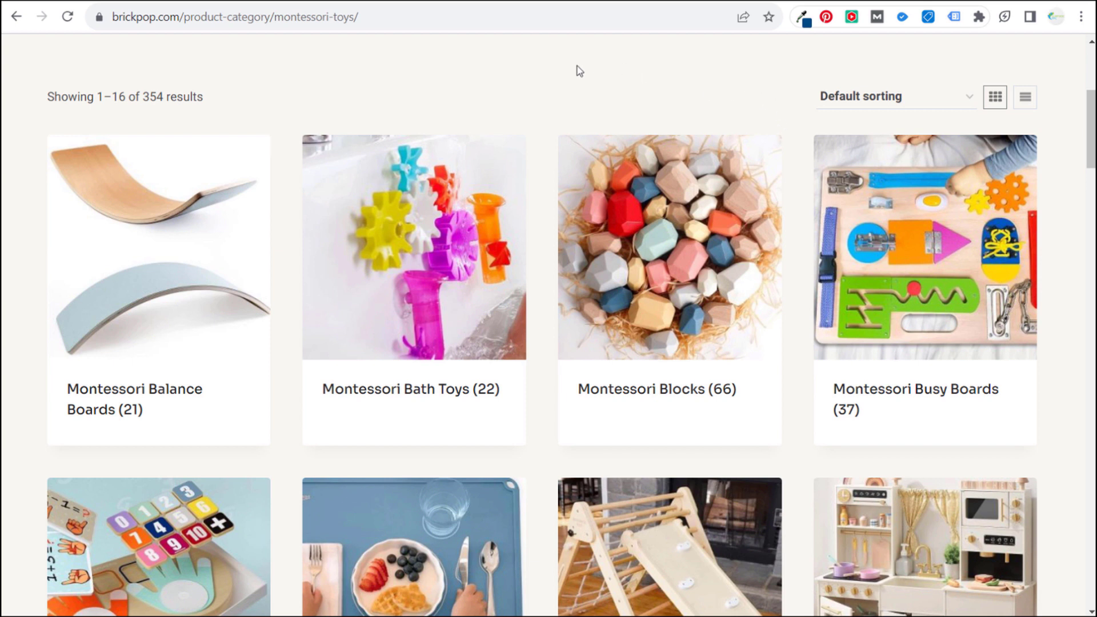
Return to the campaign, save its settings, and examine the Standard ad groups options in the ad groups stage.
click(277, 1)
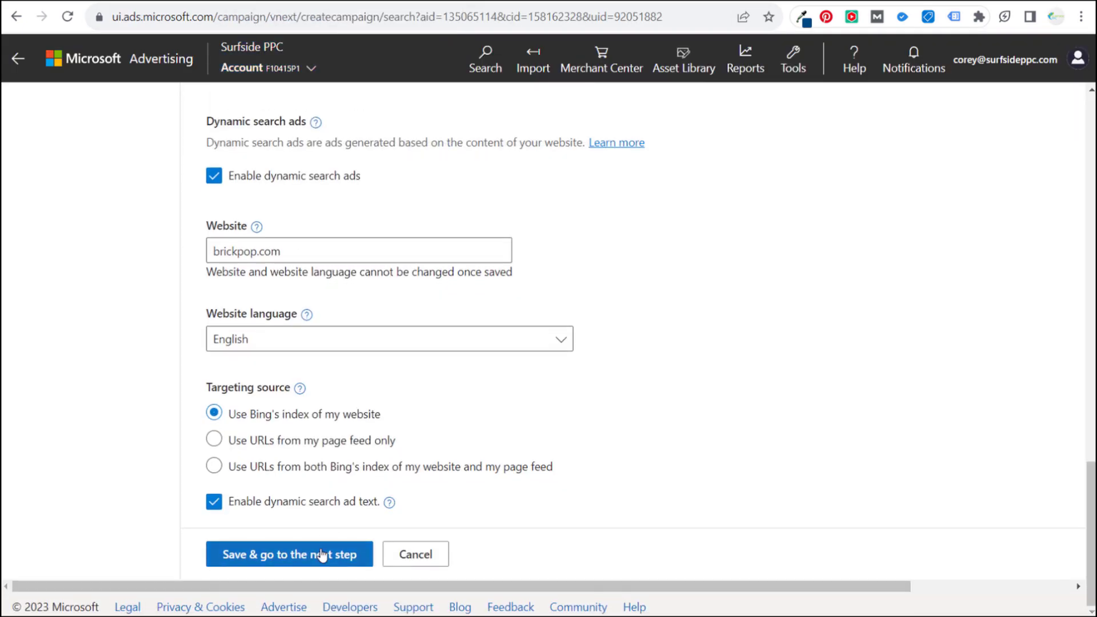
click(322, 554)
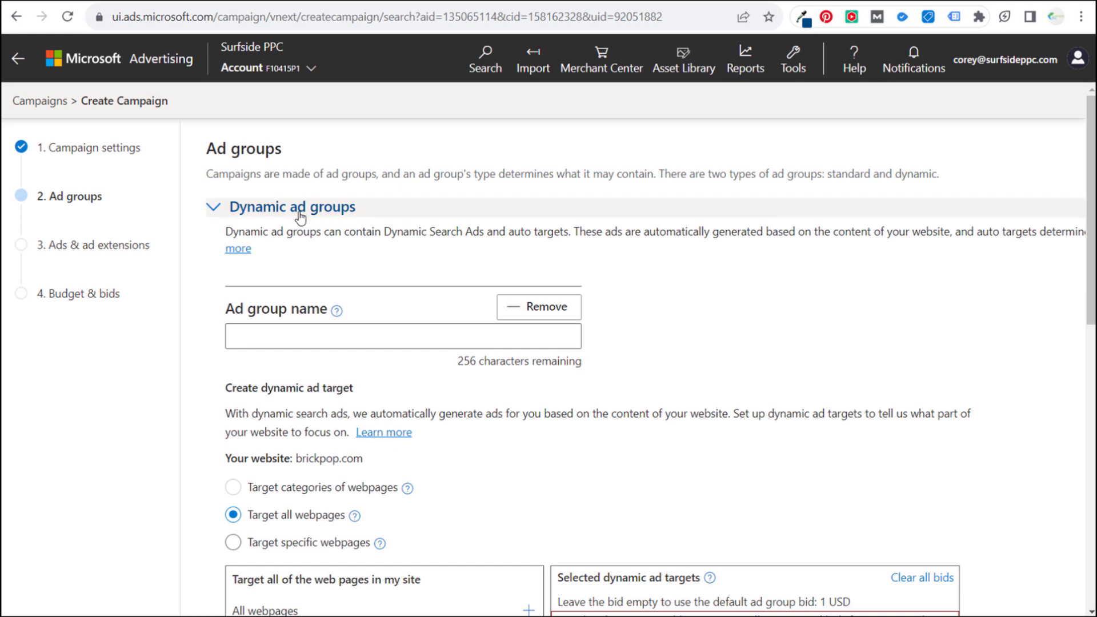
click(299, 216)
click(291, 214)
click(293, 215)
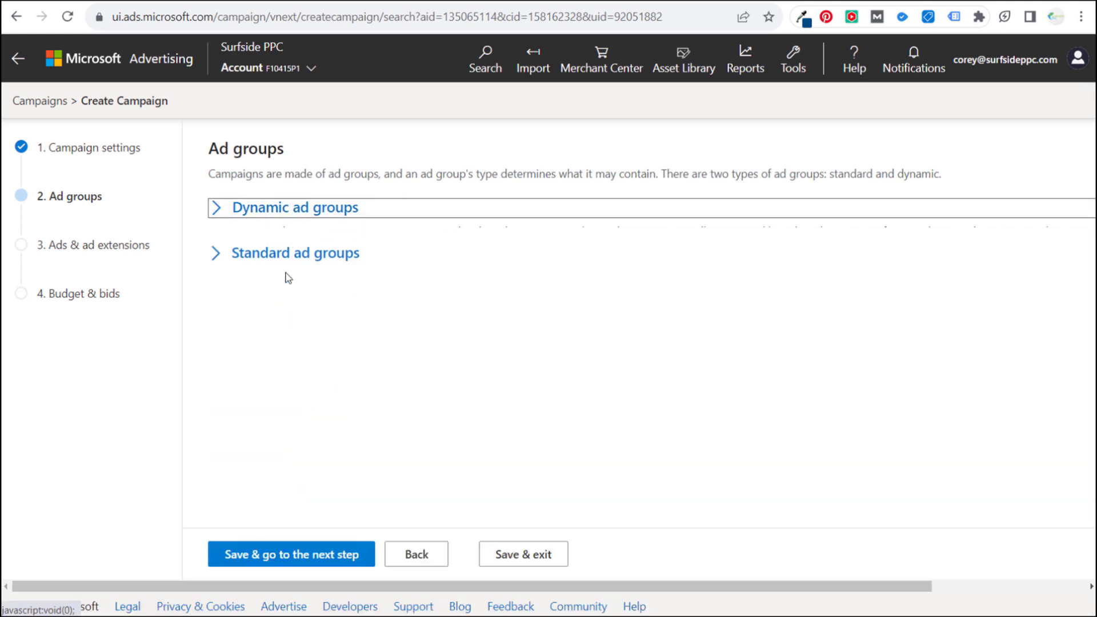
click(289, 254)
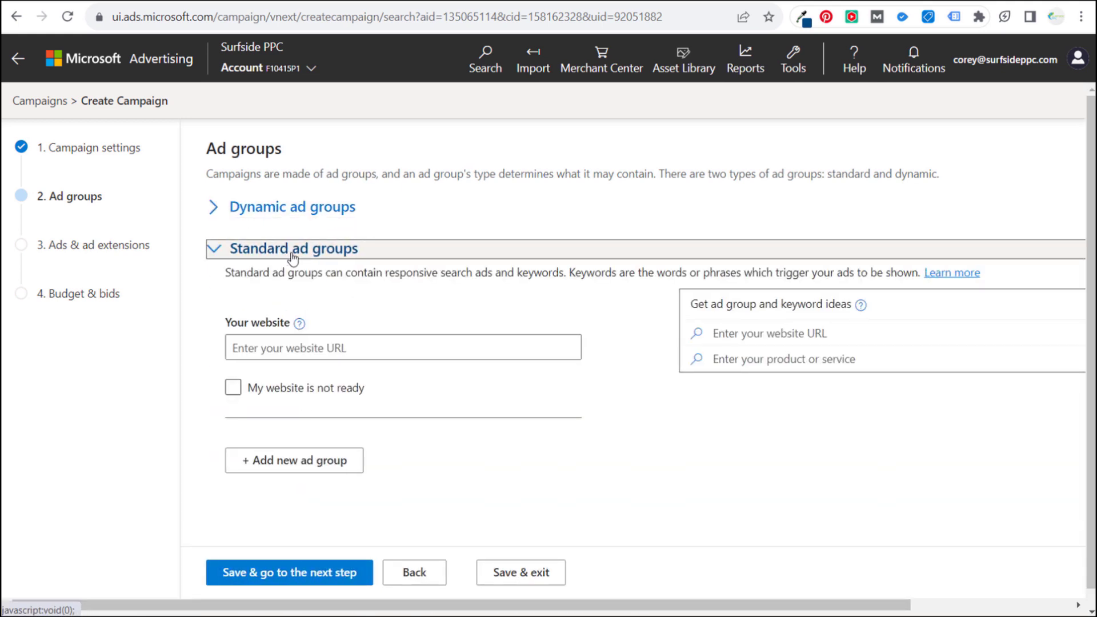
click(292, 251)
Expand the Dynamic ad groups section and name the ad group Montessori Play Gyms.
click(294, 213)
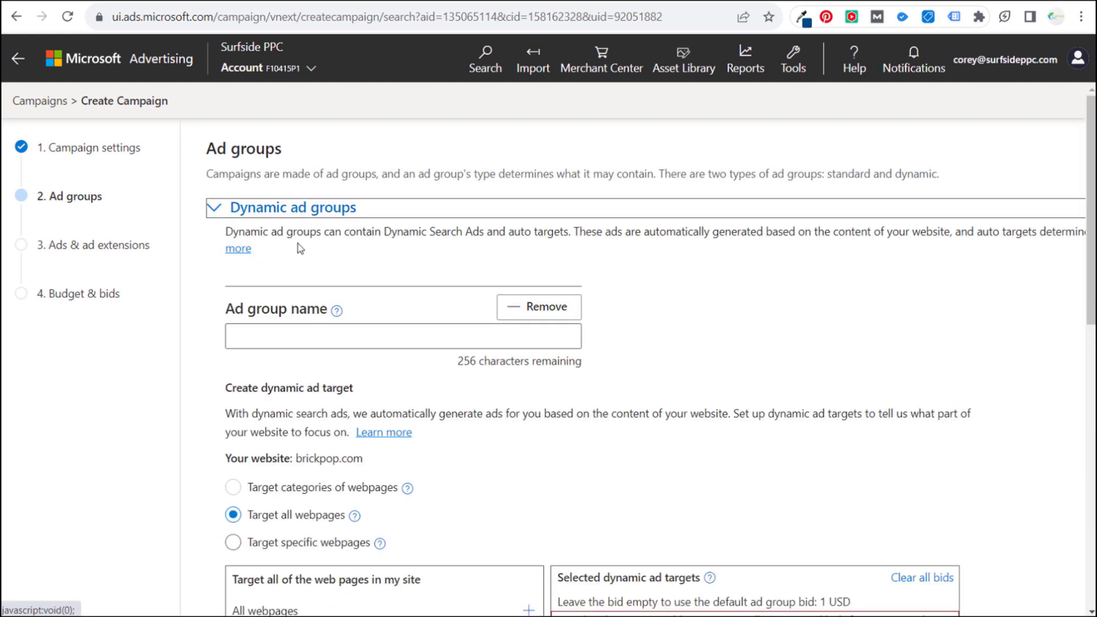
click(294, 336)
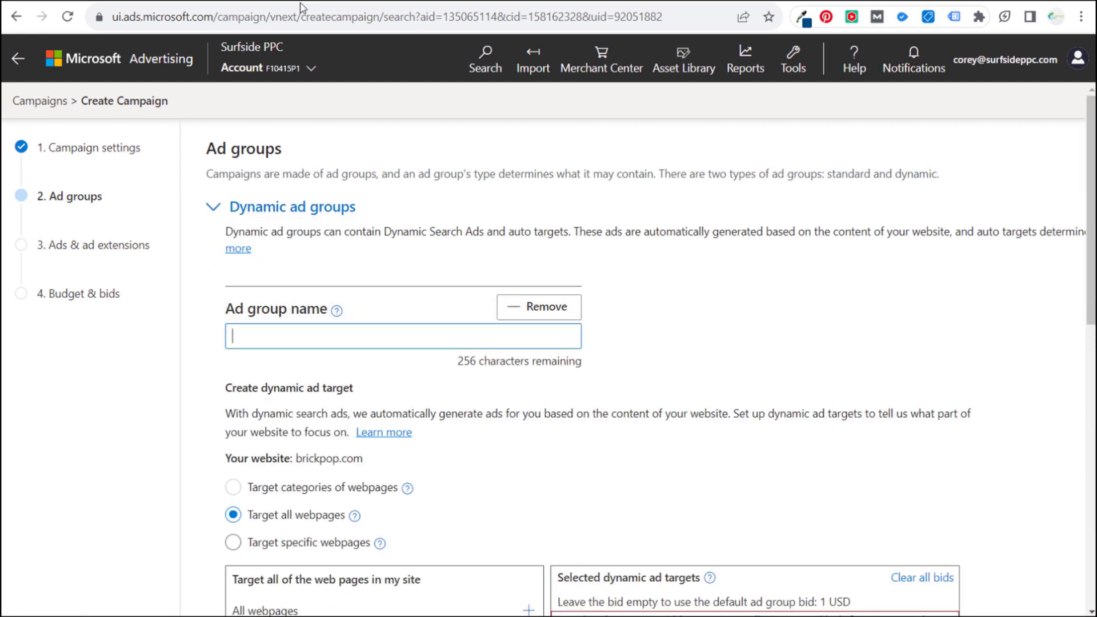
text(Montessori Play )
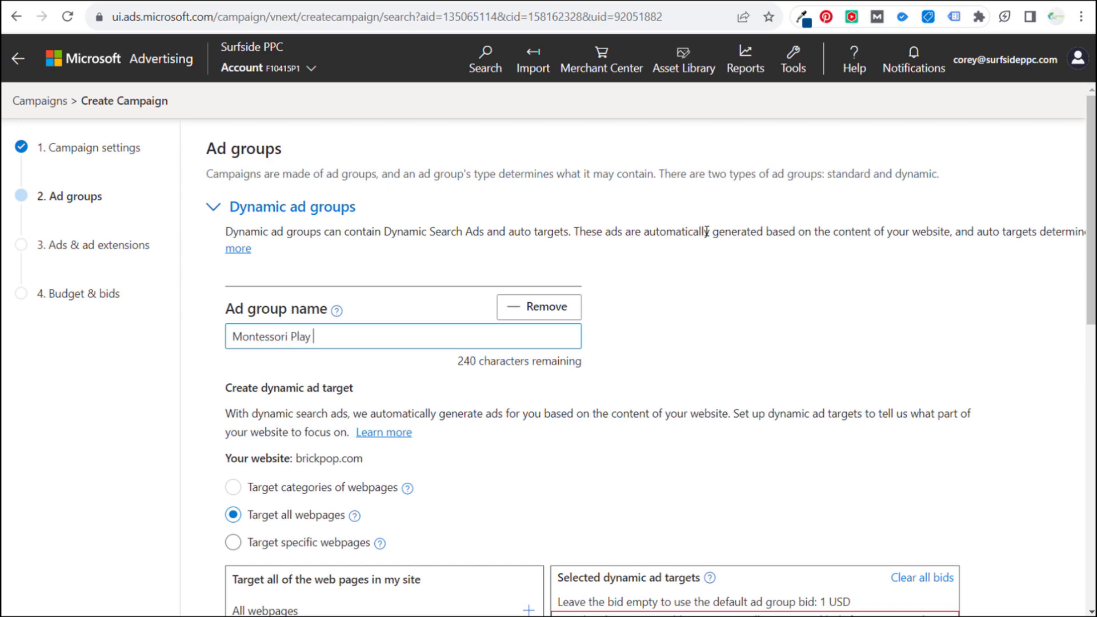
text(Gyms)
Set the dynamic ad group to target specific webpages.
scroll(234, 303, down, 4)
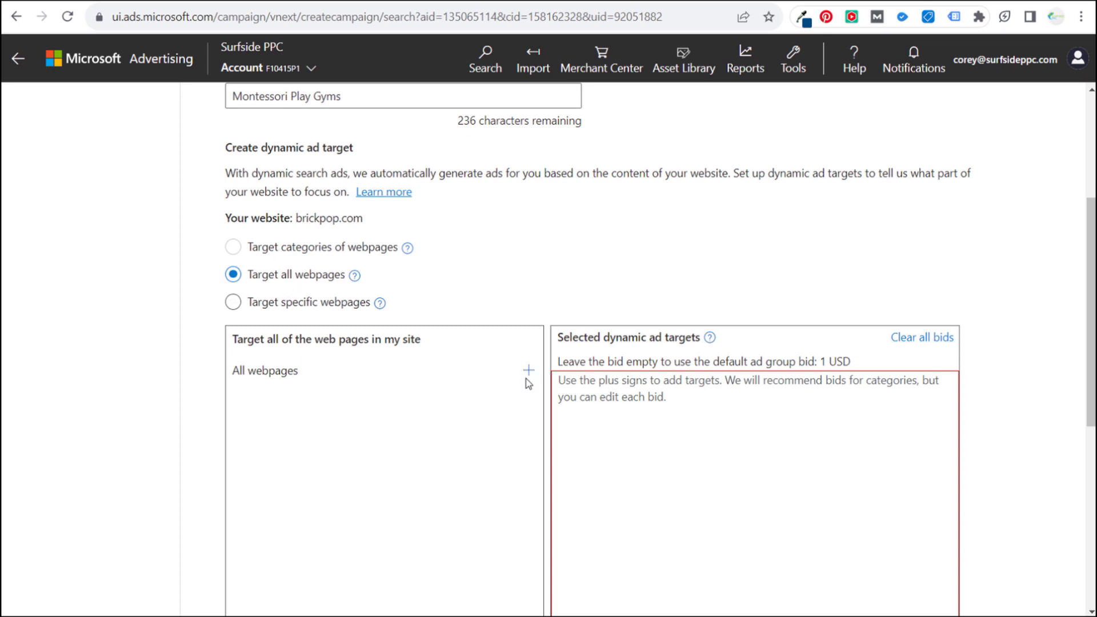
drag(1091, 219, 1091, 256)
click(288, 226)
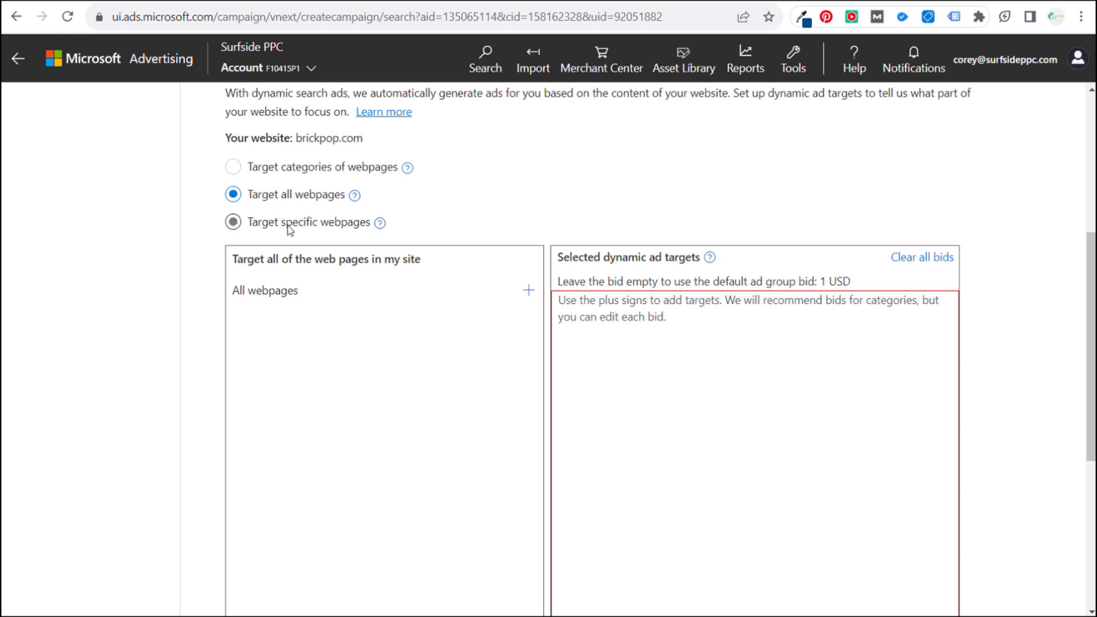
Copy the brickpop.com Montessori play gyms category URL and add it as an exact URL dynamic ad target.
click(324, 3)
click(323, 12)
key(ctrl+c)
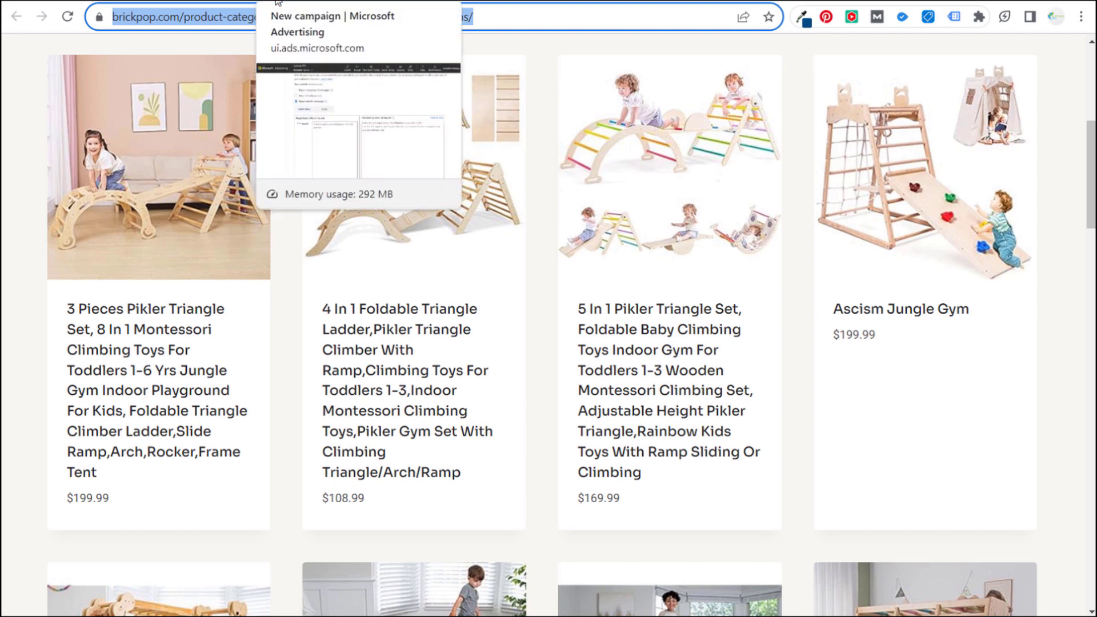
click(278, 2)
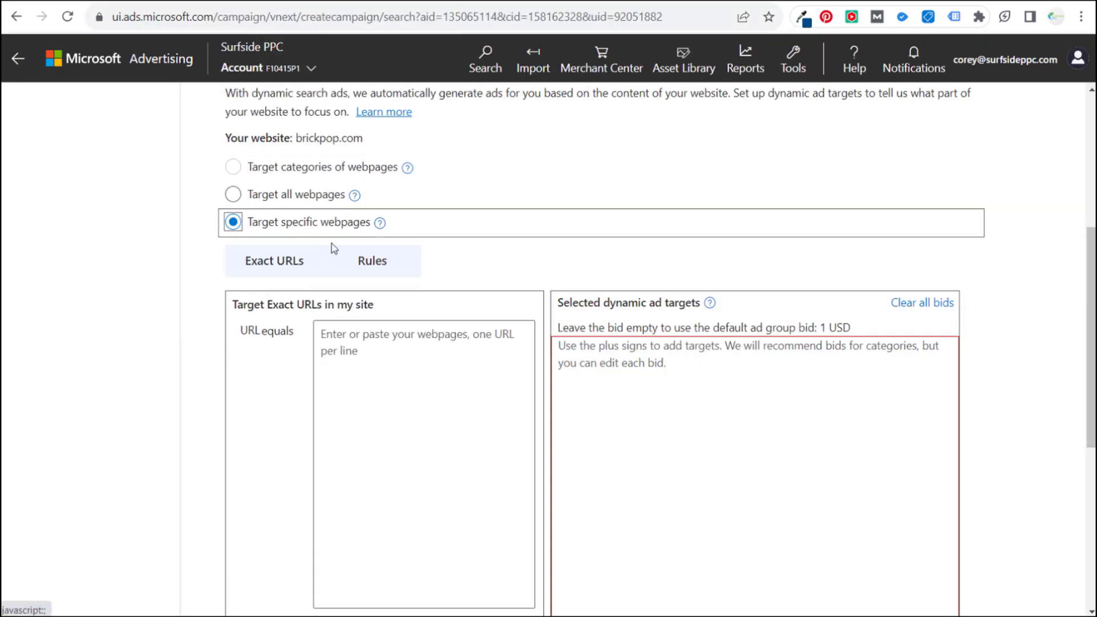
click(386, 374)
key(ctrl+v)
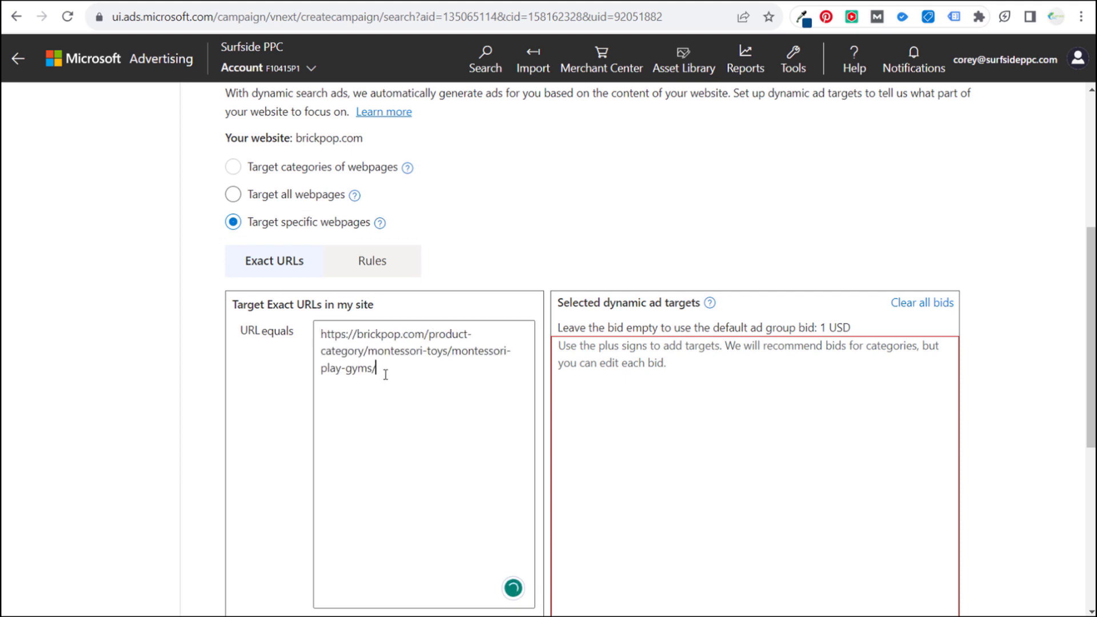
scroll(605, 431, down, 3)
click(342, 469)
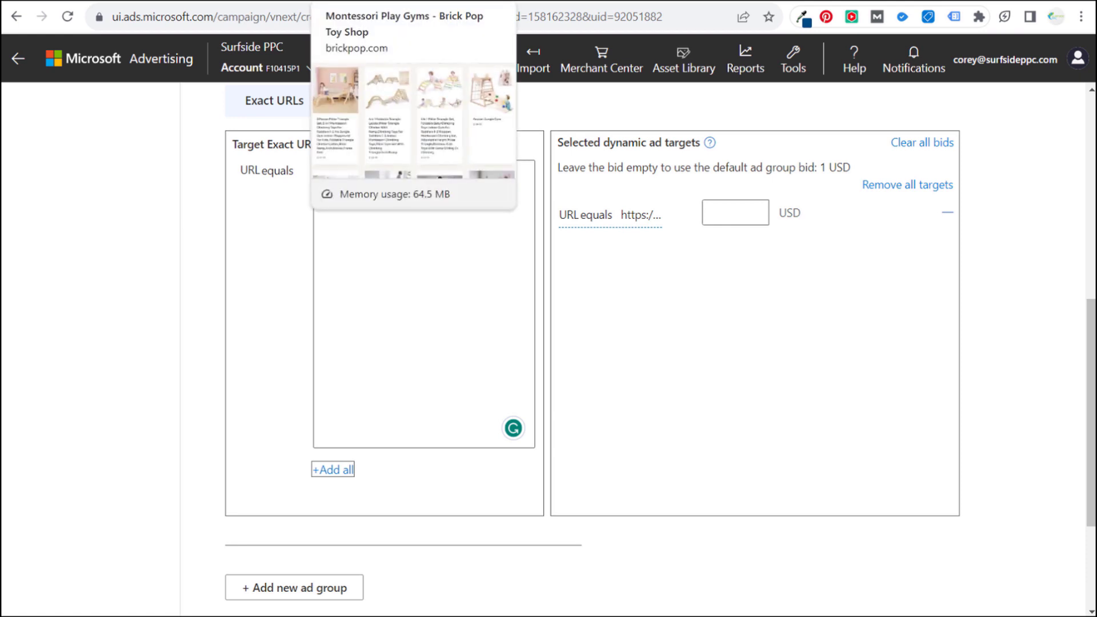
Check the category page URL on brickpop.com and fill in a targeting rule for URLs containing "gym".
click(365, 0)
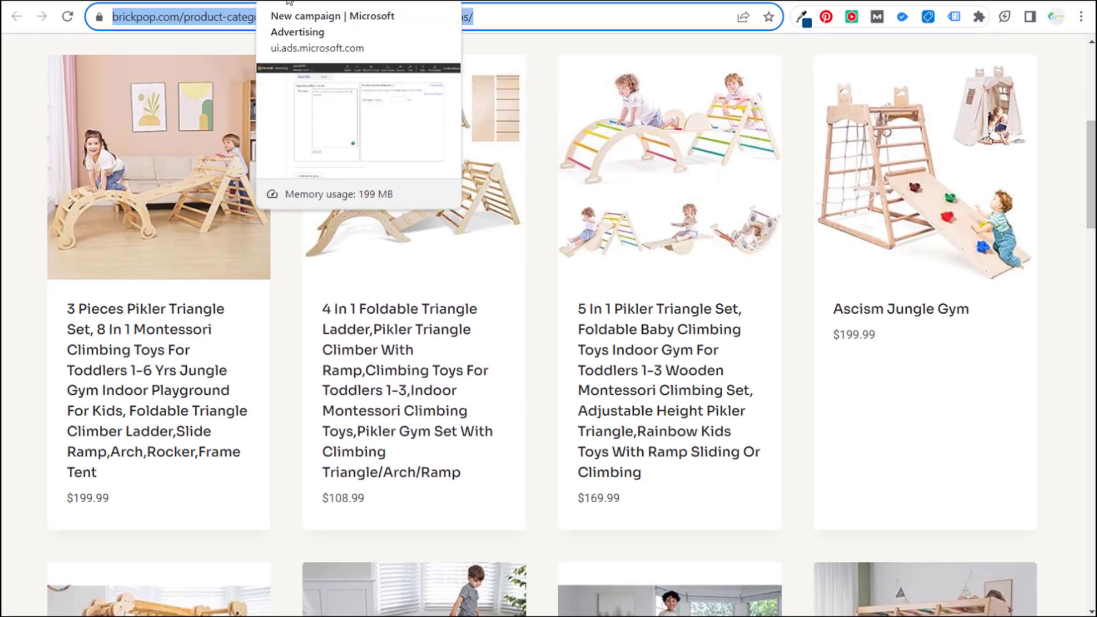
click(490, 16)
key(ctrl+Tab)
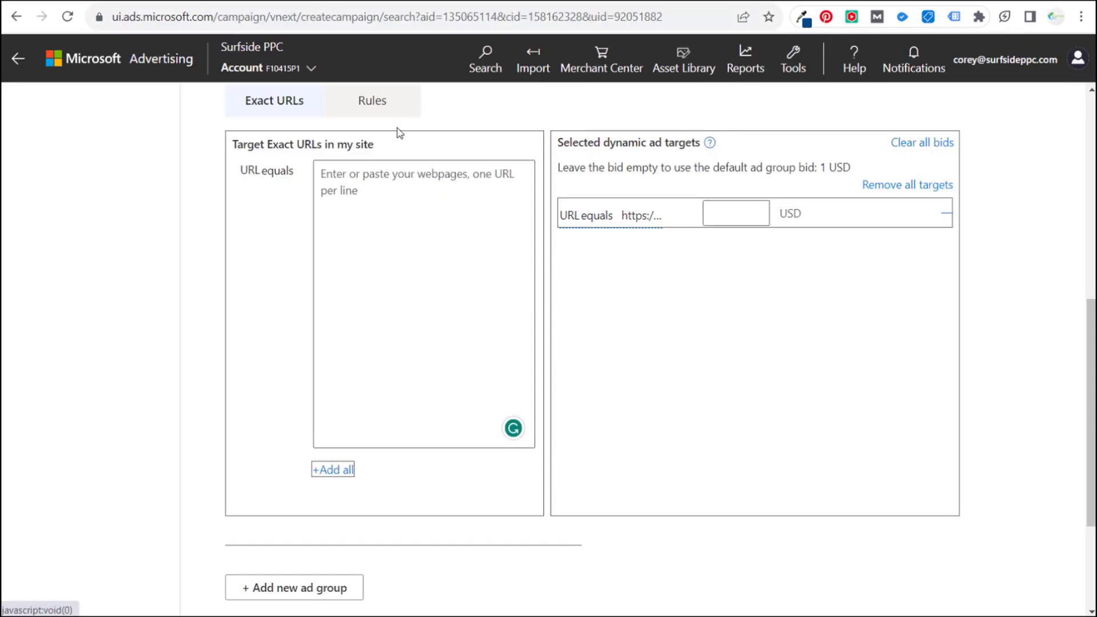
click(378, 104)
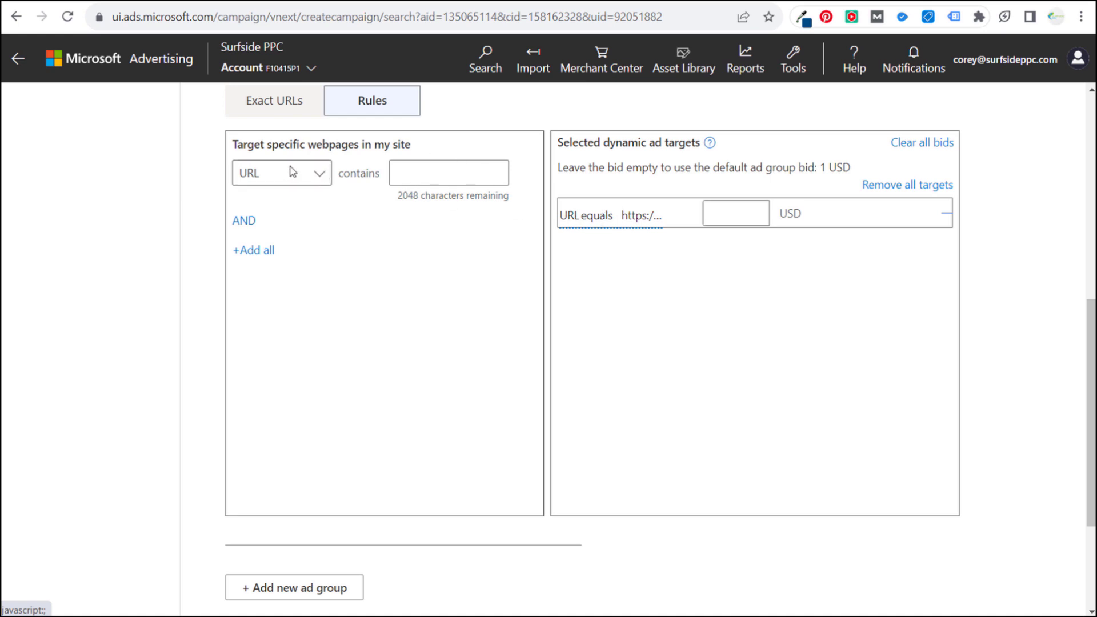
click(433, 174)
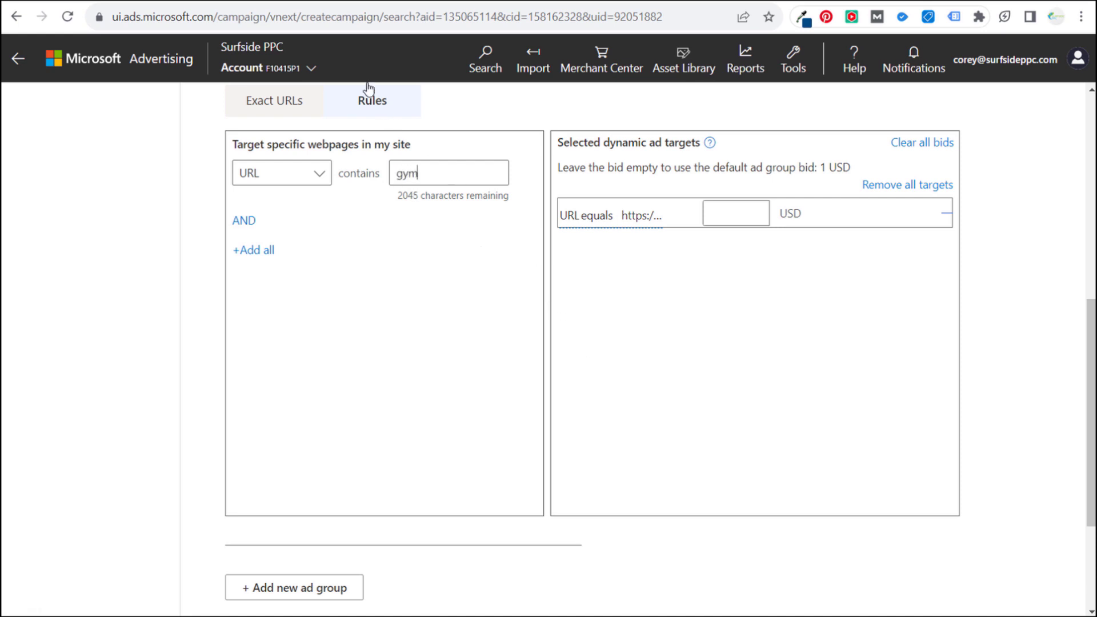
Check the play gym product URLs and titles on brickpop.com, then return to the campaign and add the "gym" rule as a target.
click(330, 2)
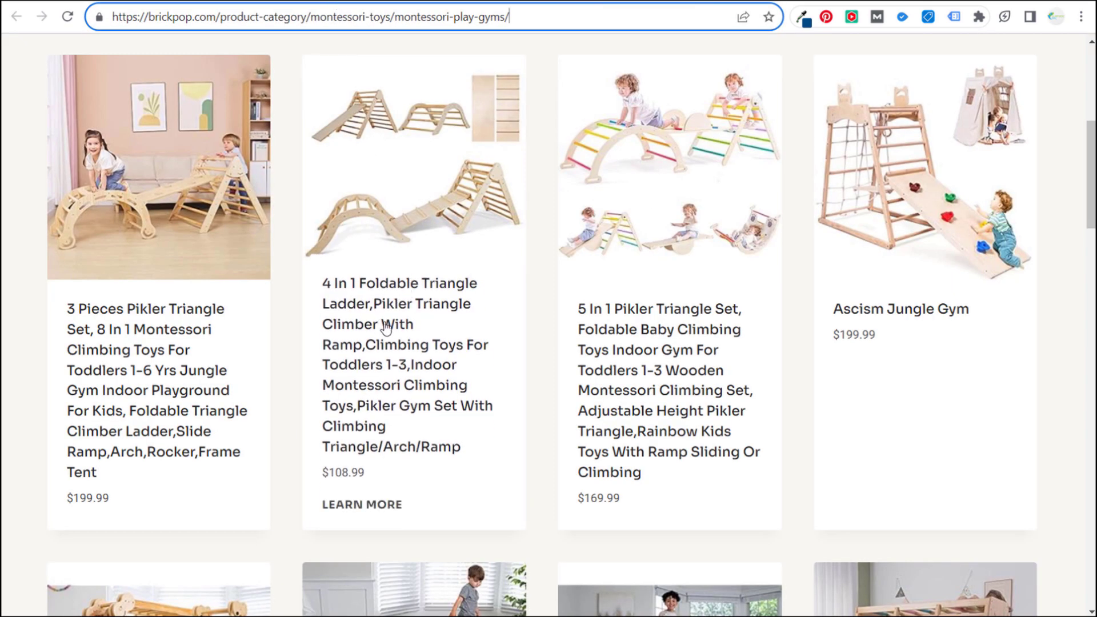
click(346, 1)
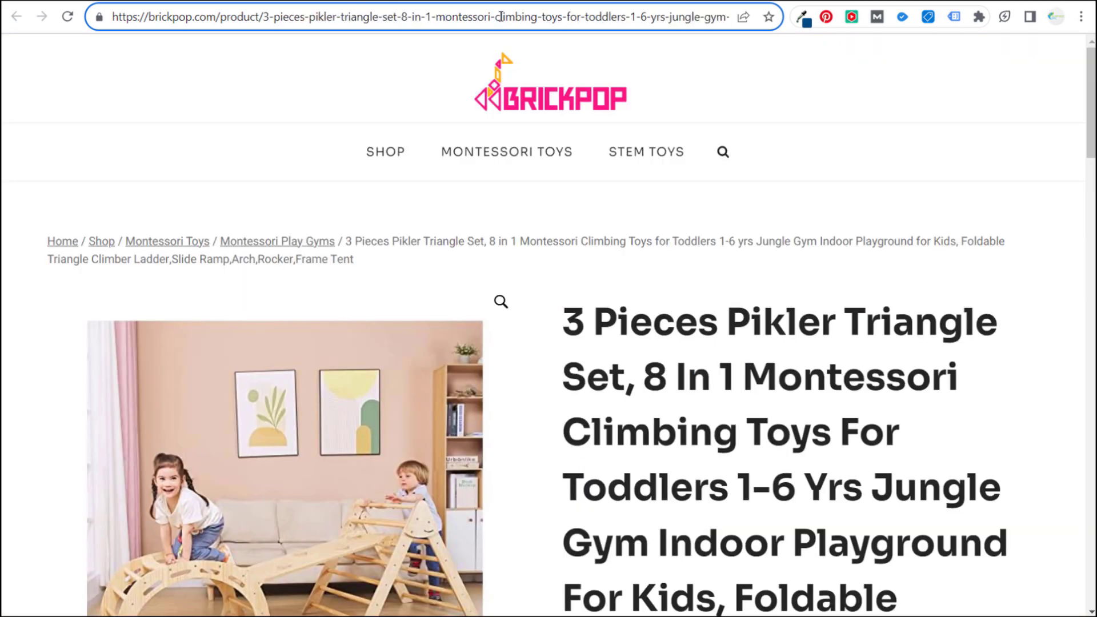
drag(306, 18, 725, 17)
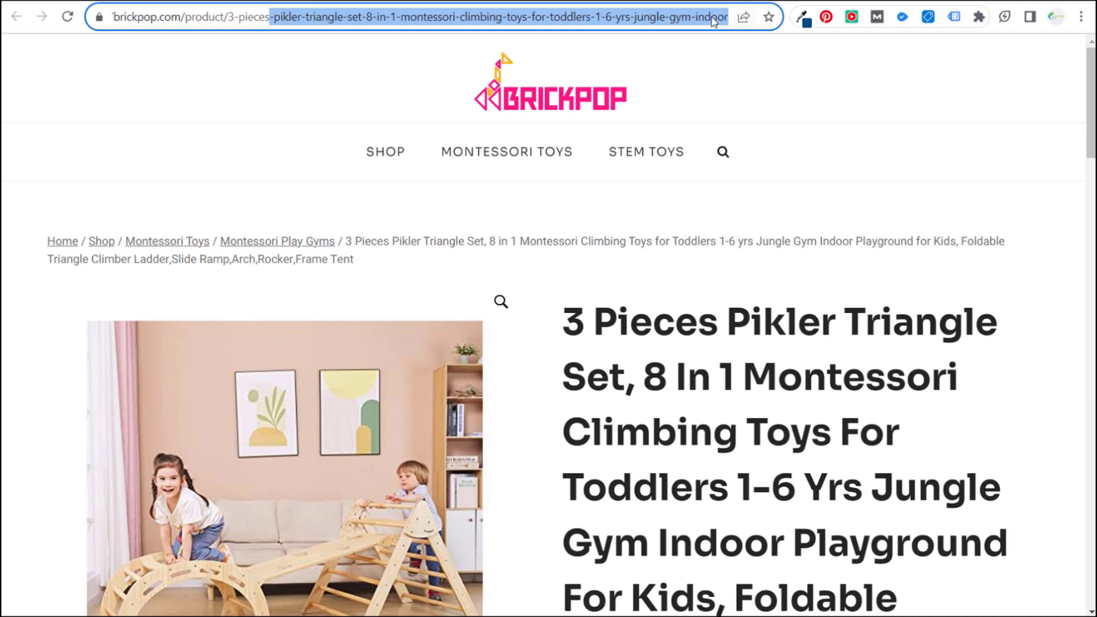
click(685, 16)
key(alt+Left)
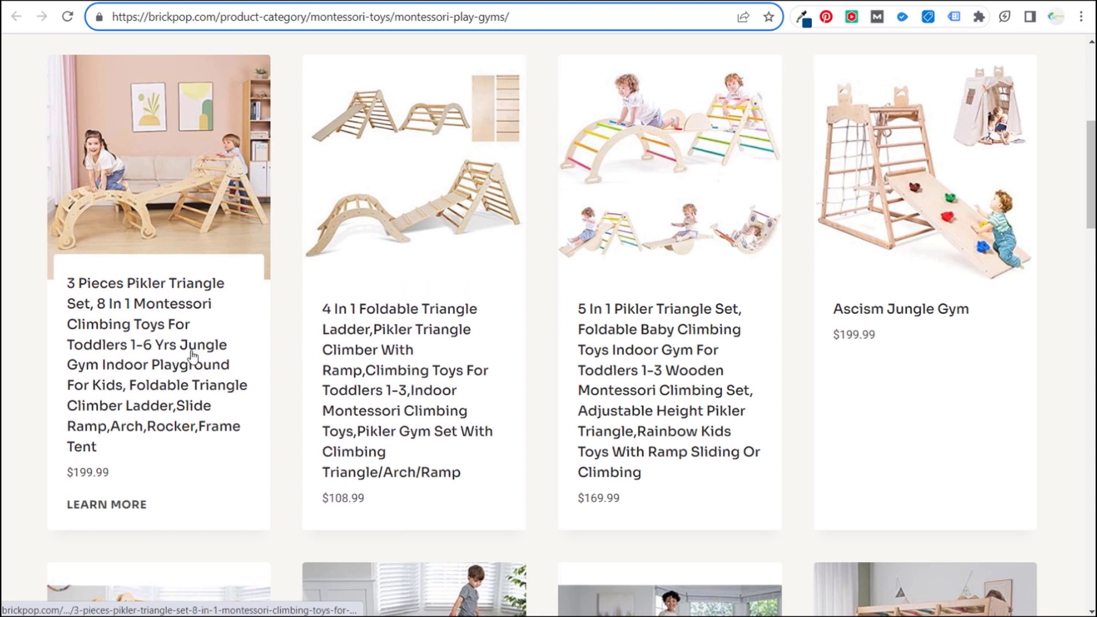
scroll(252, 352, down, 8)
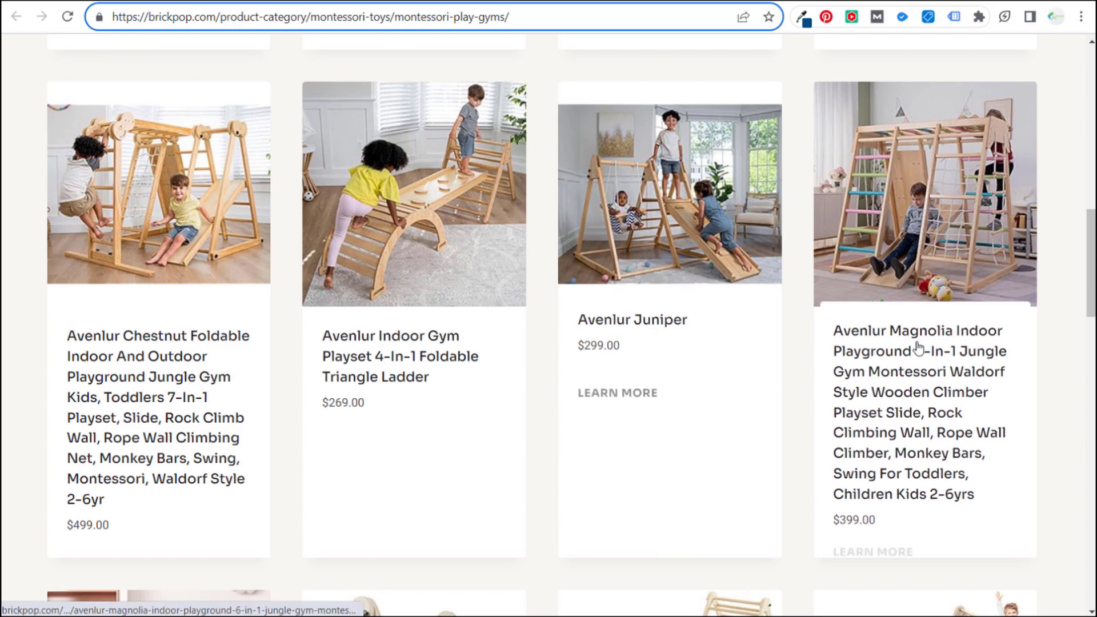
scroll(918, 294, down, 3)
scroll(913, 190, down, 5)
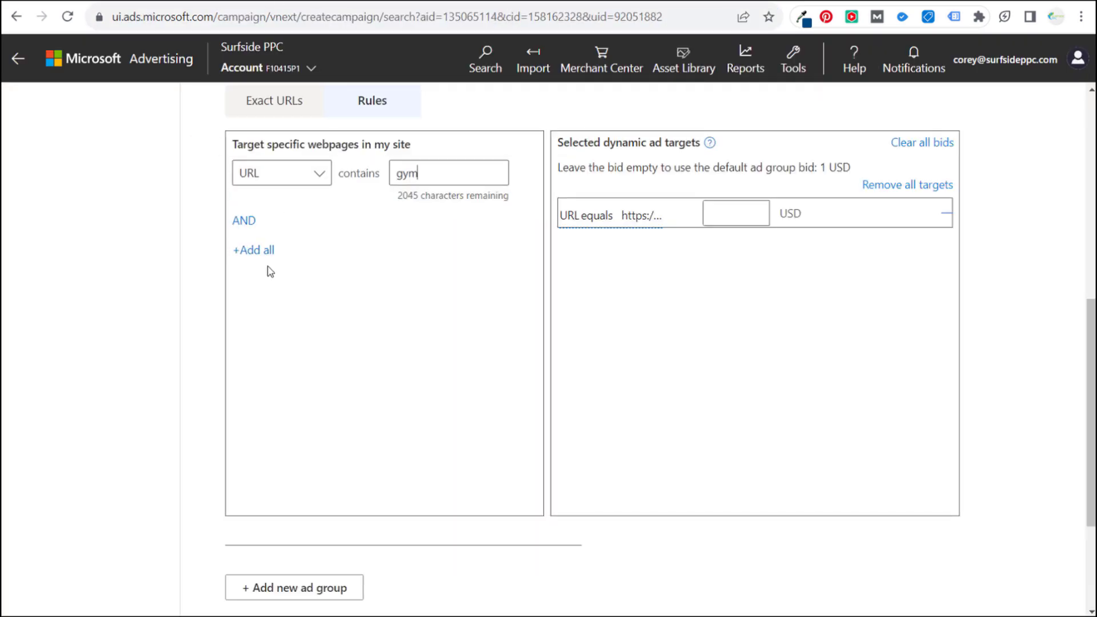
click(253, 250)
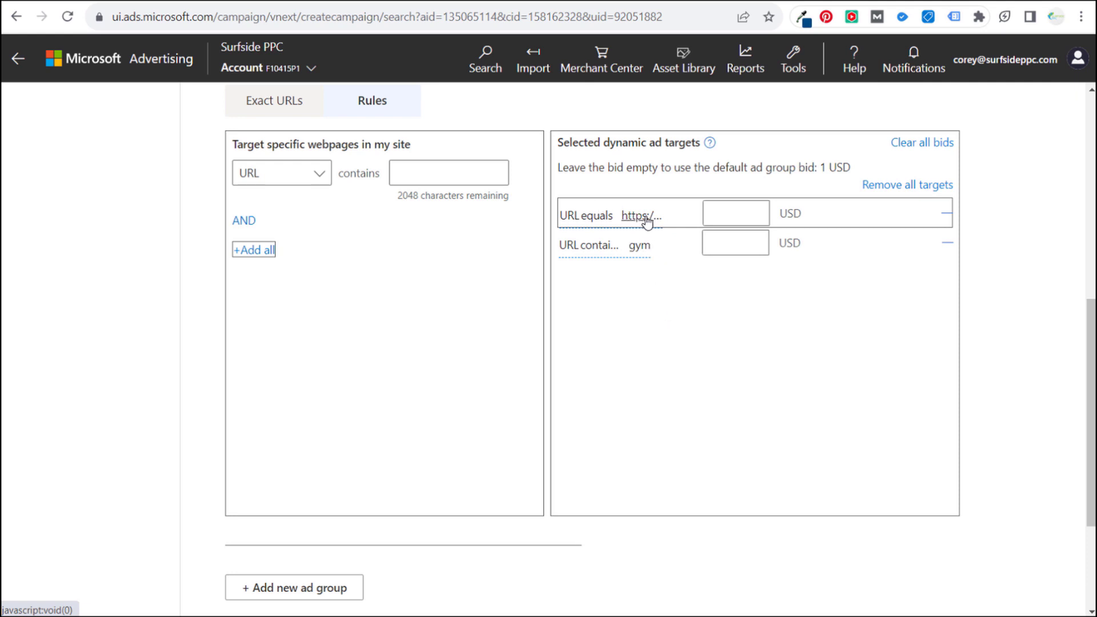
Copy the Avenlur Juniper product link from brickpop.com and add it as an exact URL dynamic ad target.
scroll(584, 179, up, 1)
click(288, 179)
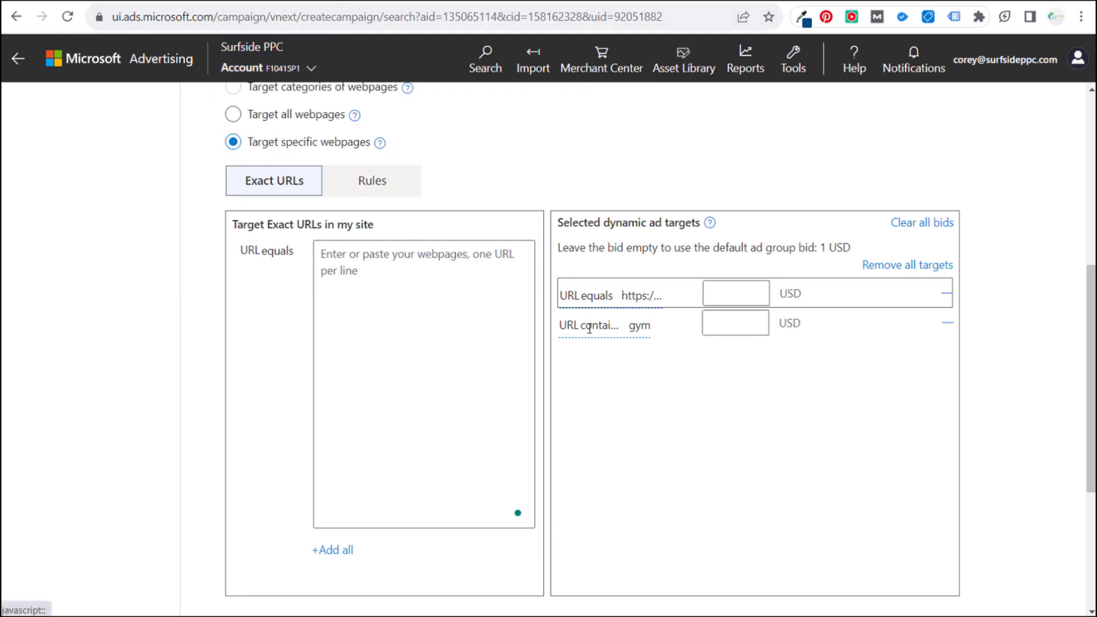
click(333, 2)
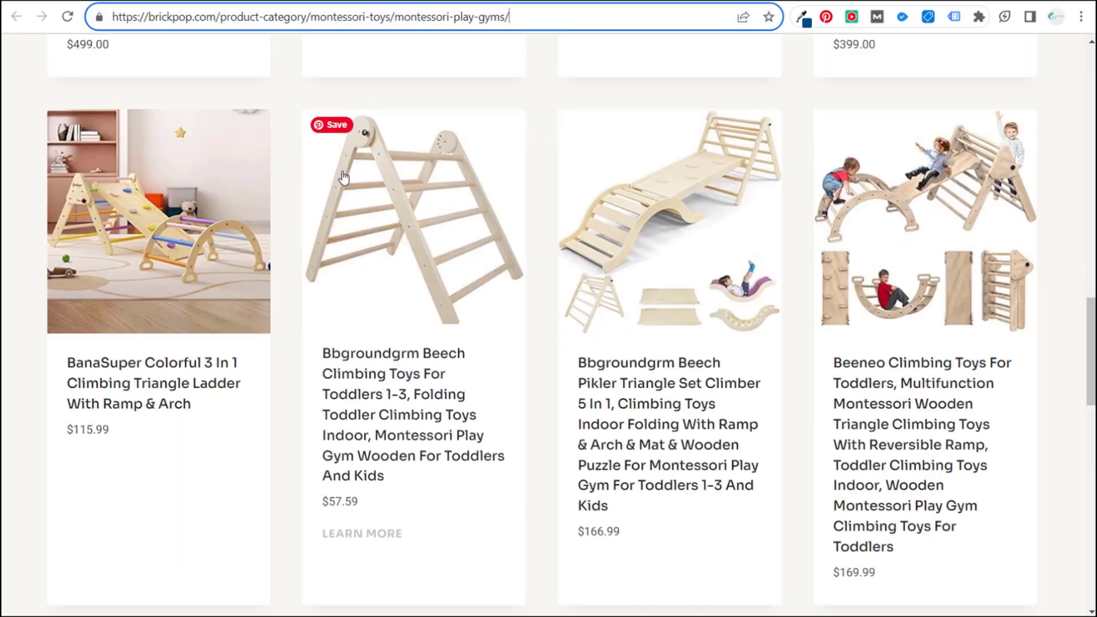
scroll(694, 393, up, 5)
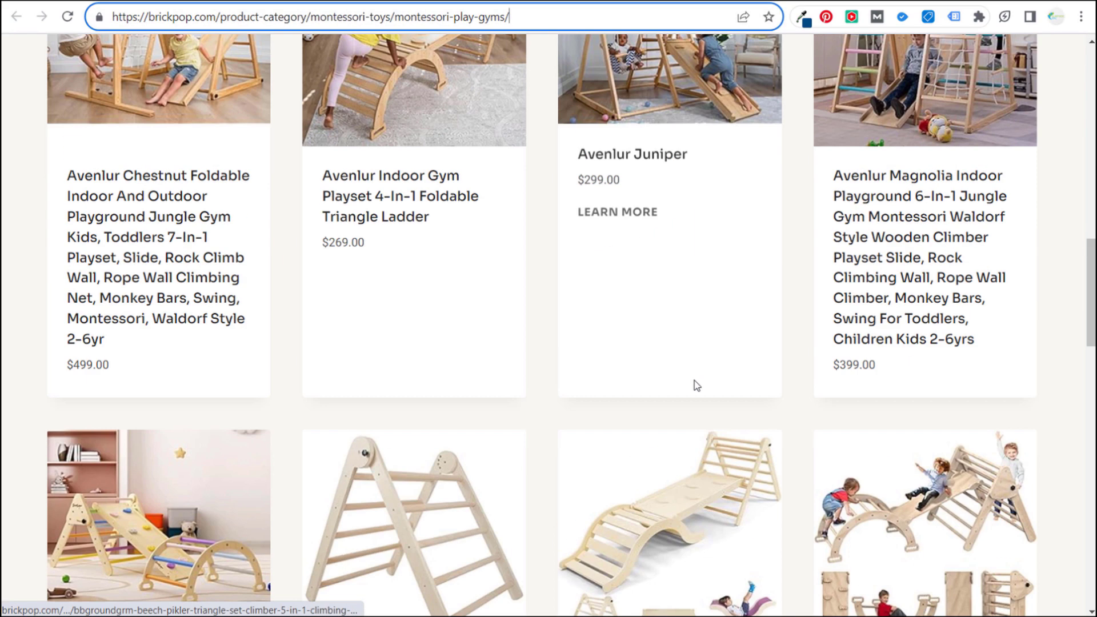
right_click(657, 152)
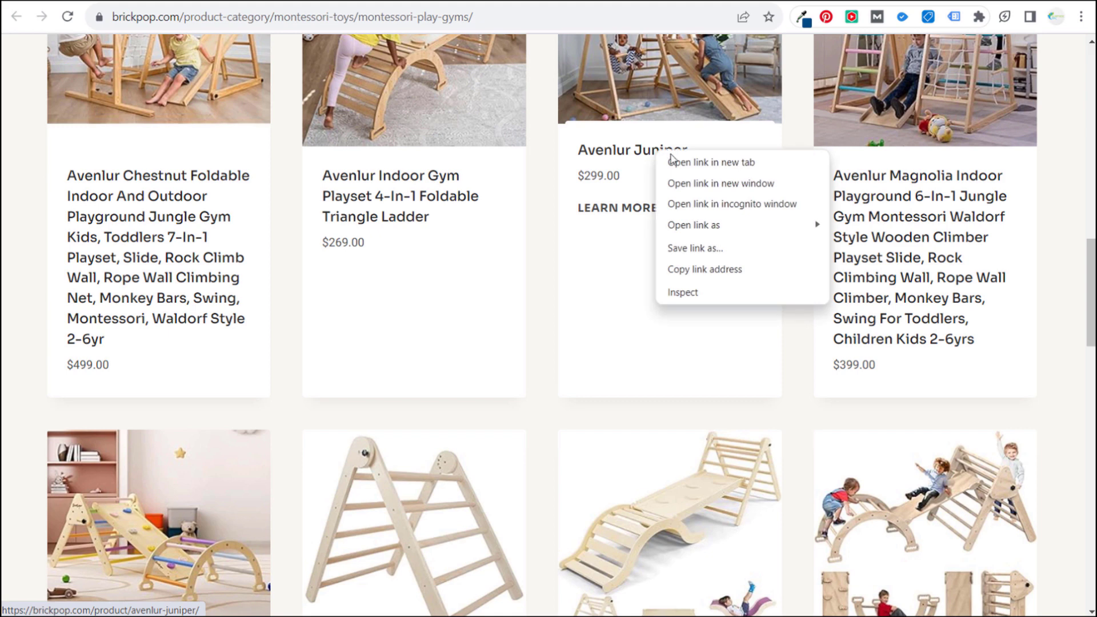
click(710, 269)
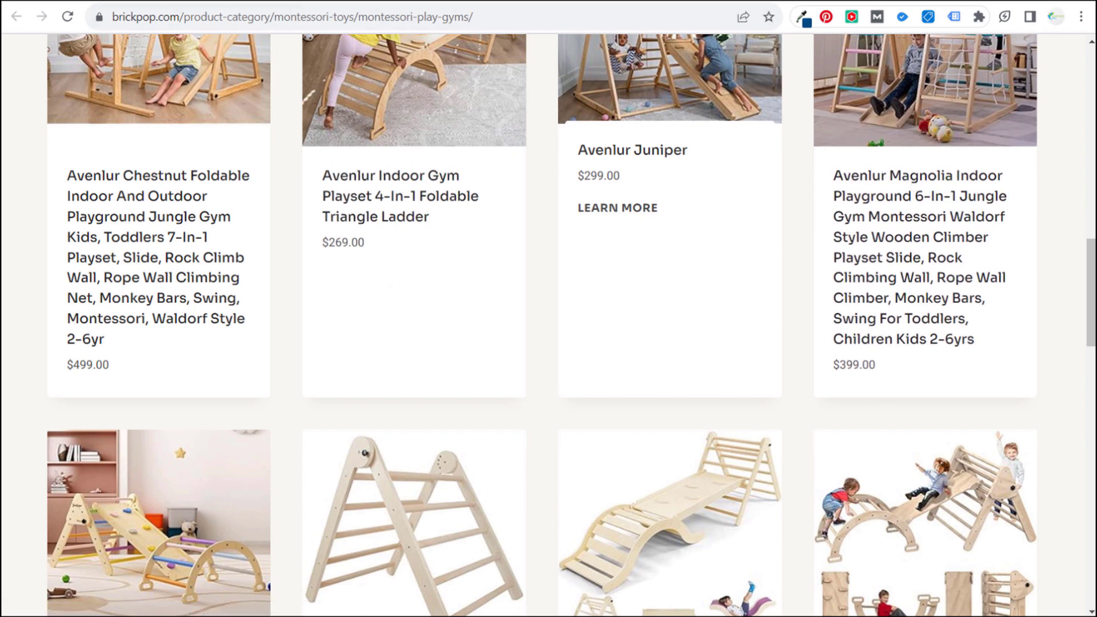
click(284, 1)
click(278, 2)
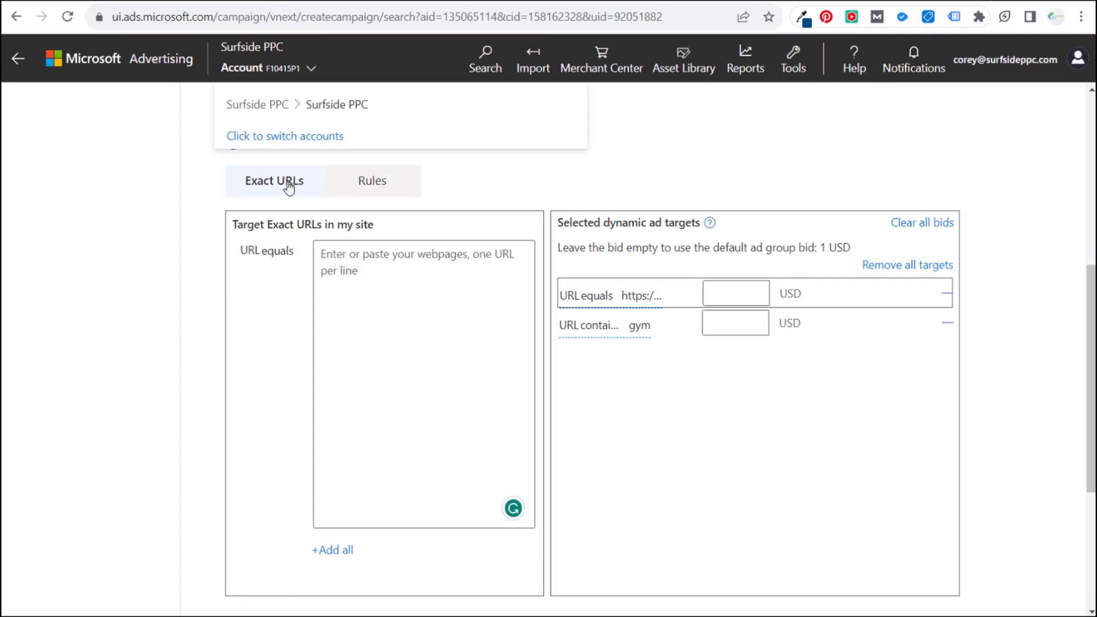
key(ctrl+v)
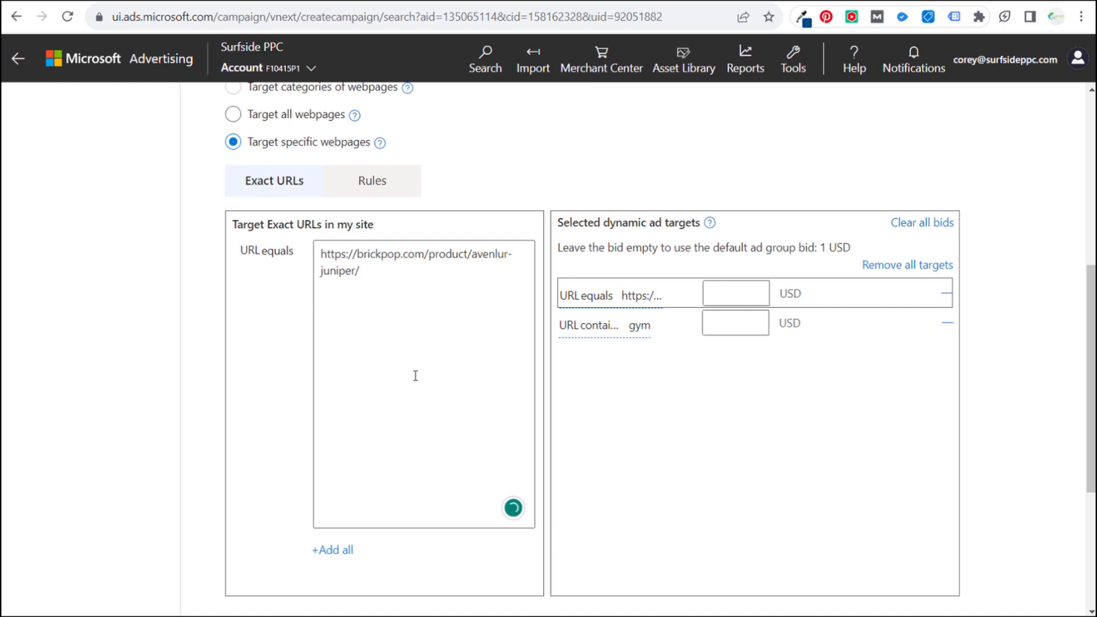
click(333, 550)
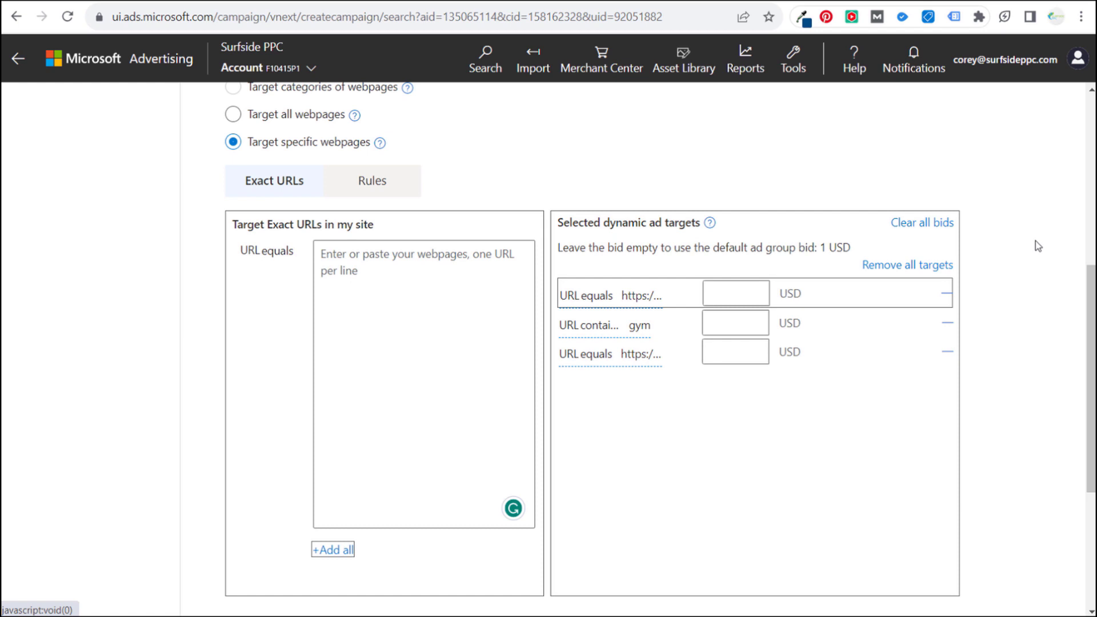
Save the dynamic ad group and proceed to the ads and ad extensions stage.
scroll(1039, 274, down, 3)
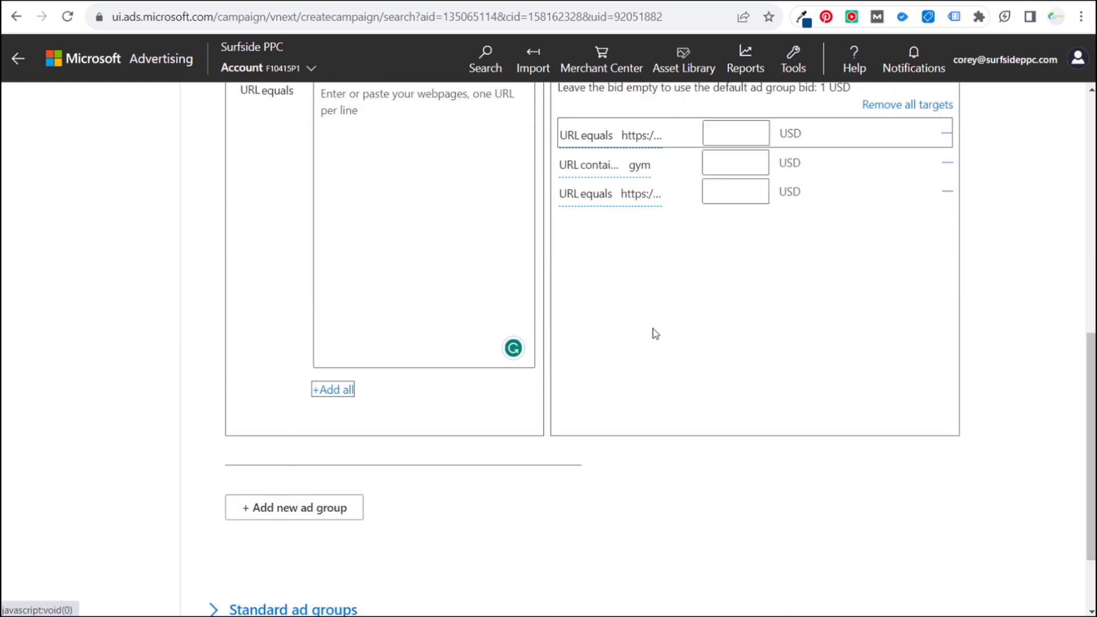
scroll(655, 334, down, 2)
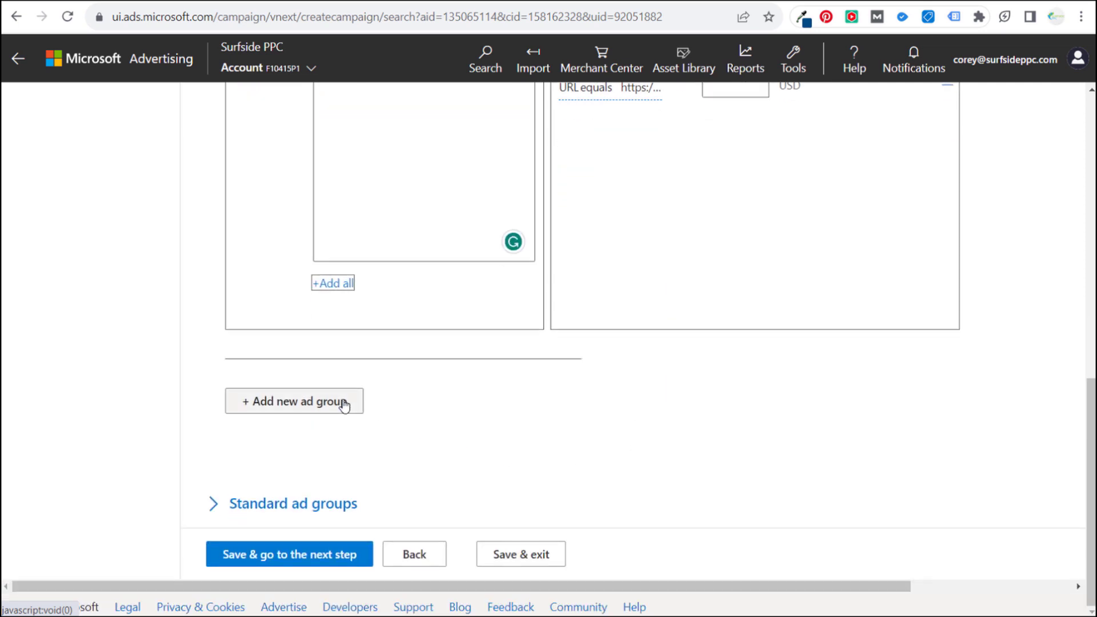
click(321, 558)
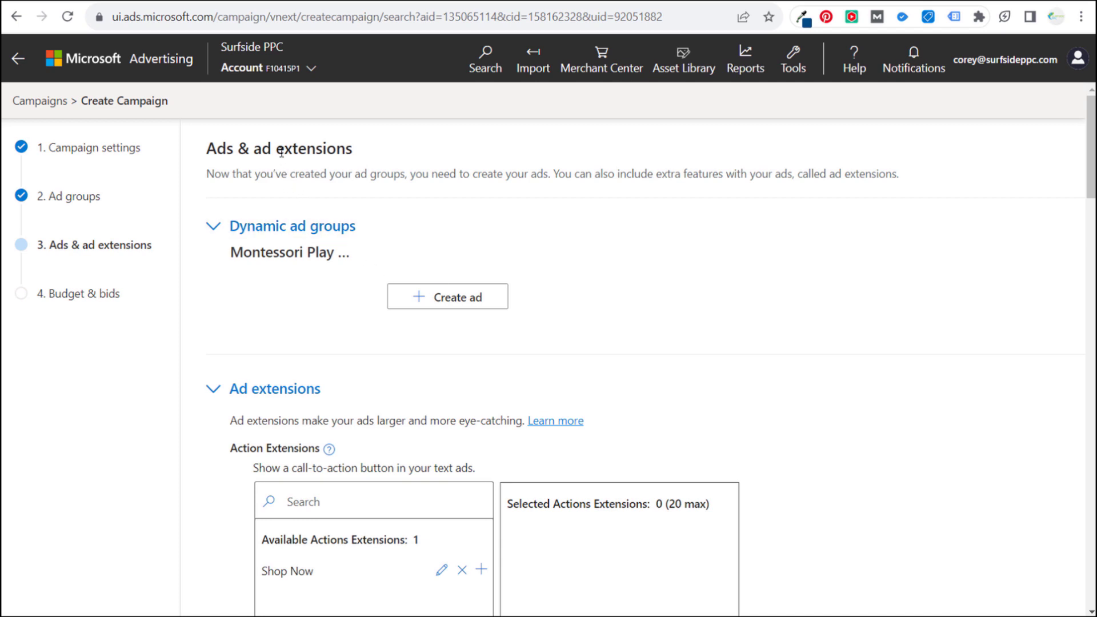
Examine the ad creation form for the dynamic ad group and close it without saving.
click(449, 300)
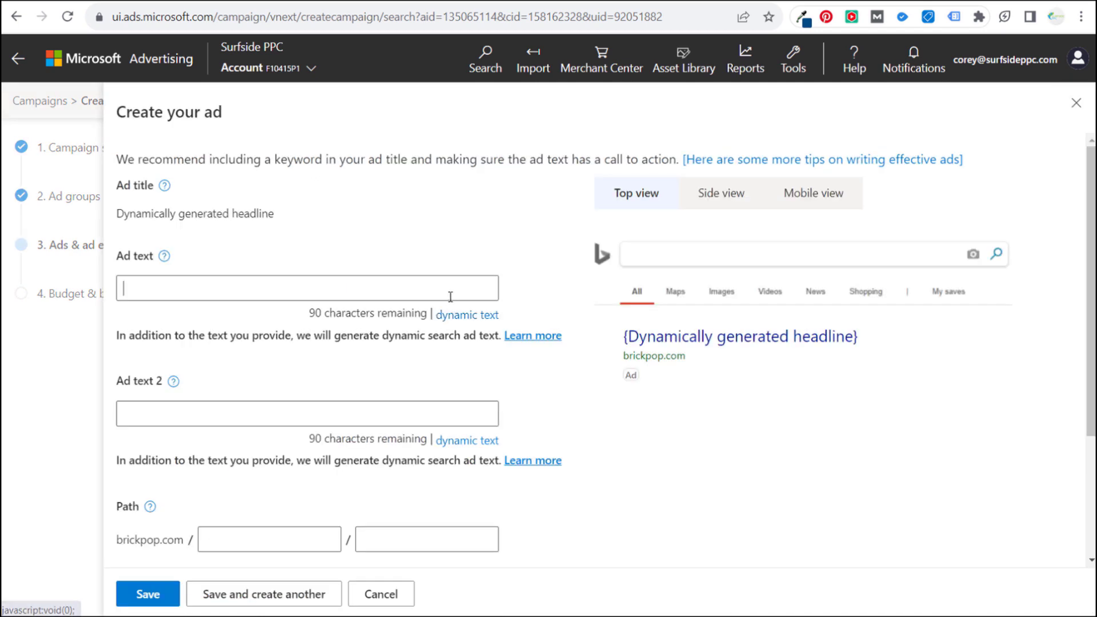
scroll(297, 469, down, 2)
click(381, 595)
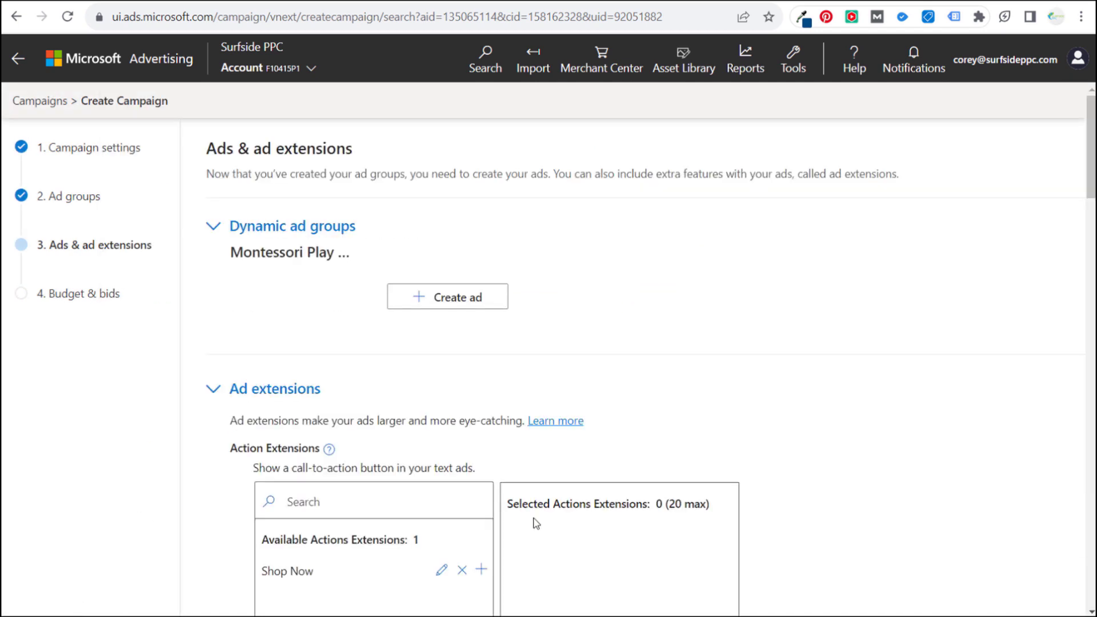
Examine the available ad extension types for the campaign, from action, price, promotion and sitelink extensions down to flyer extensions.
scroll(560, 428, down, 2)
scroll(586, 336, down, 1)
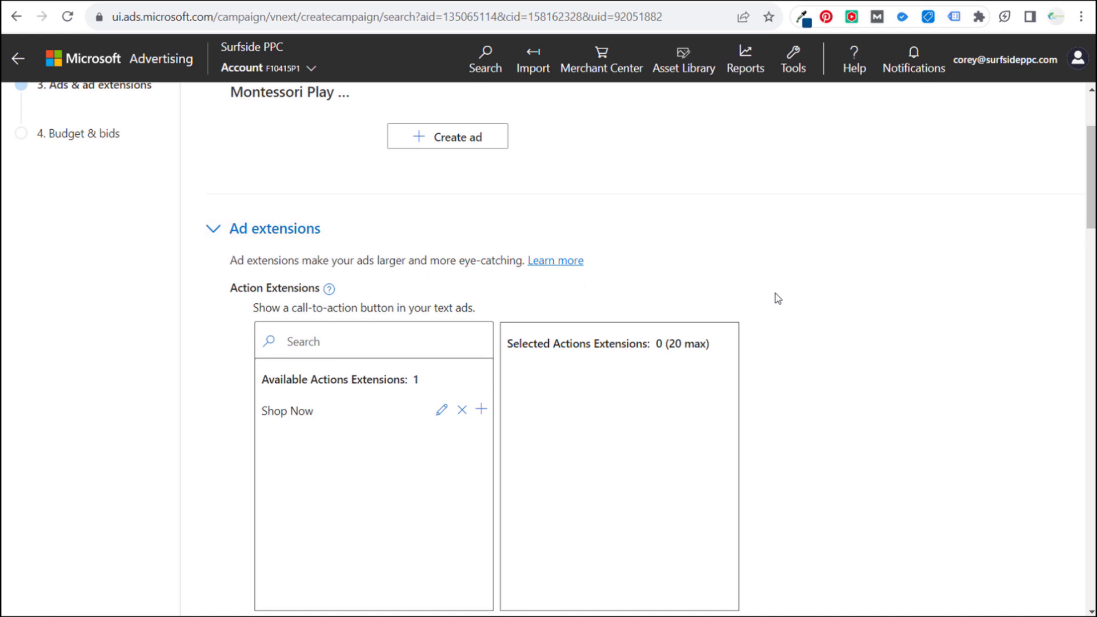
scroll(804, 303, down, 3)
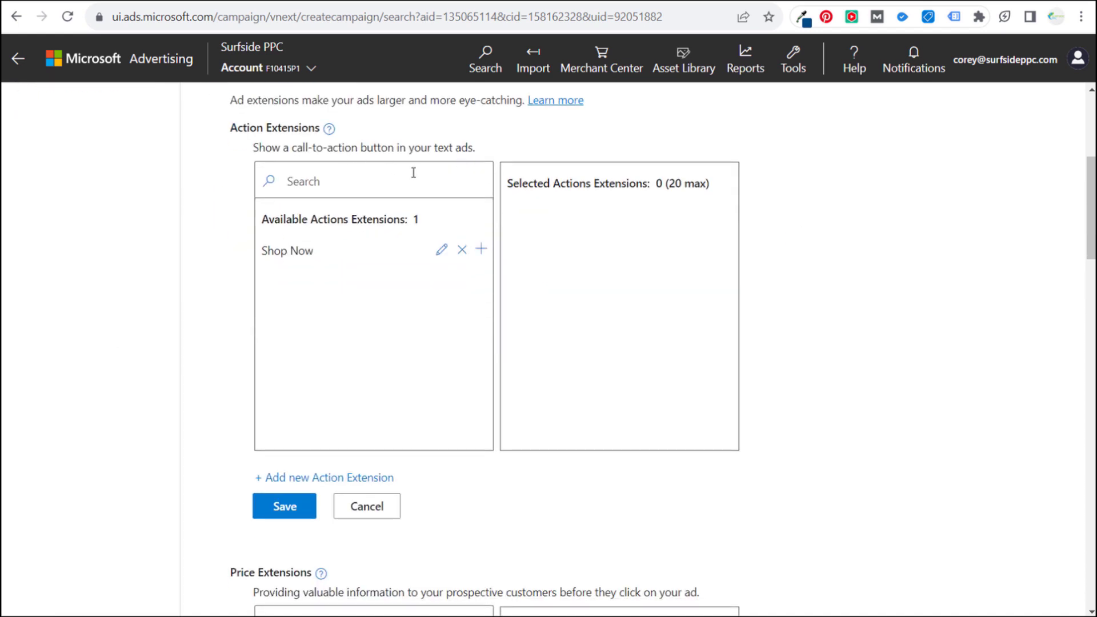
scroll(682, 299, down, 10)
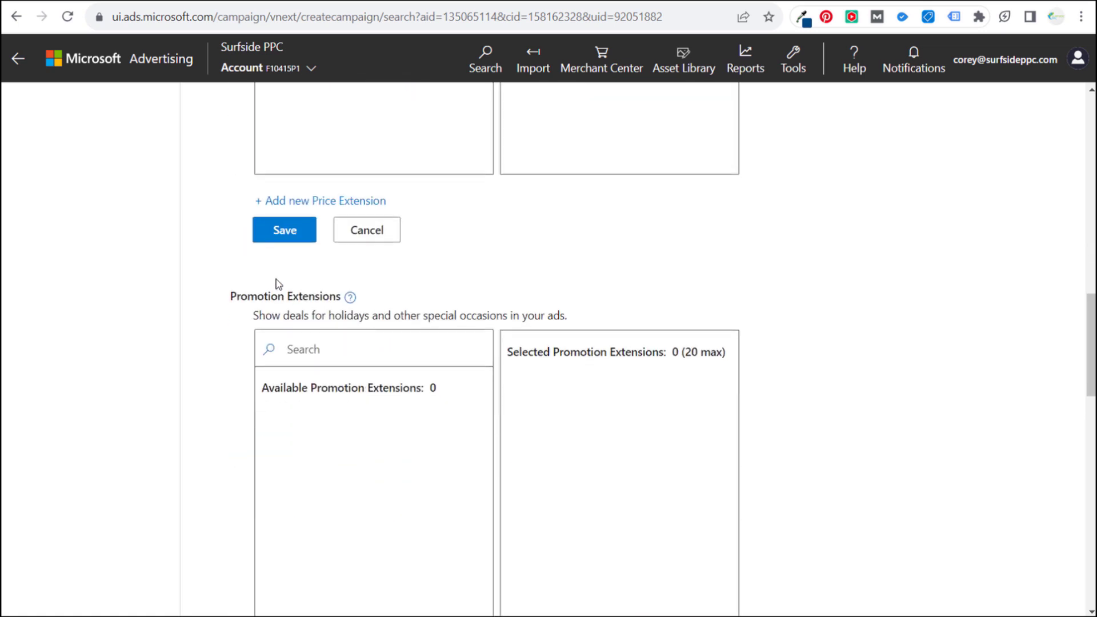
scroll(278, 284, down, 8)
scroll(226, 291, down, 5)
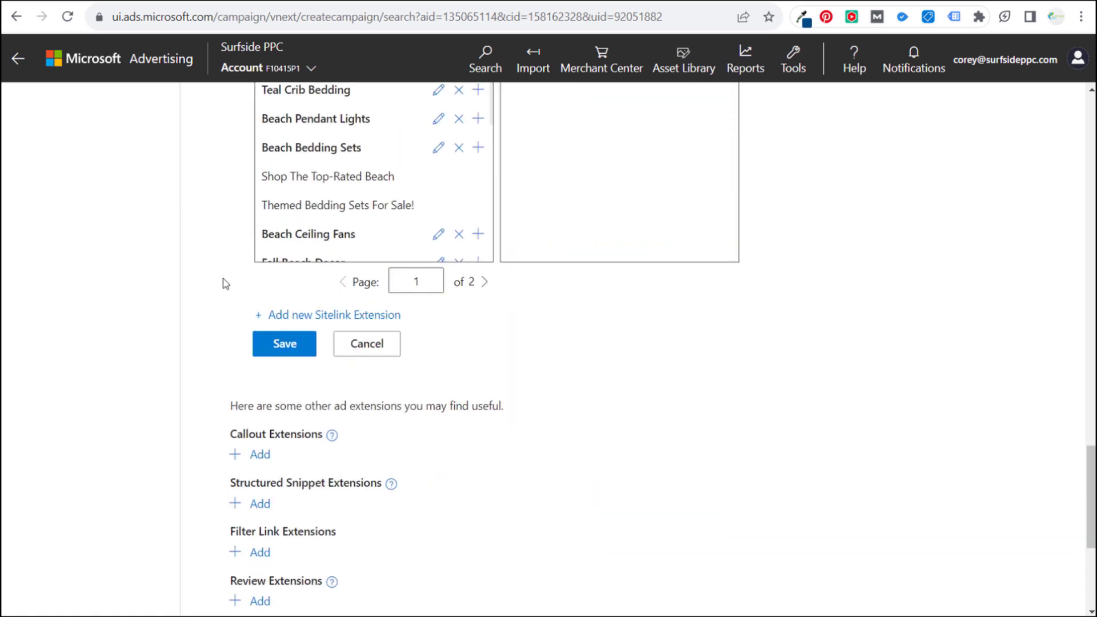
scroll(596, 307, up, 5)
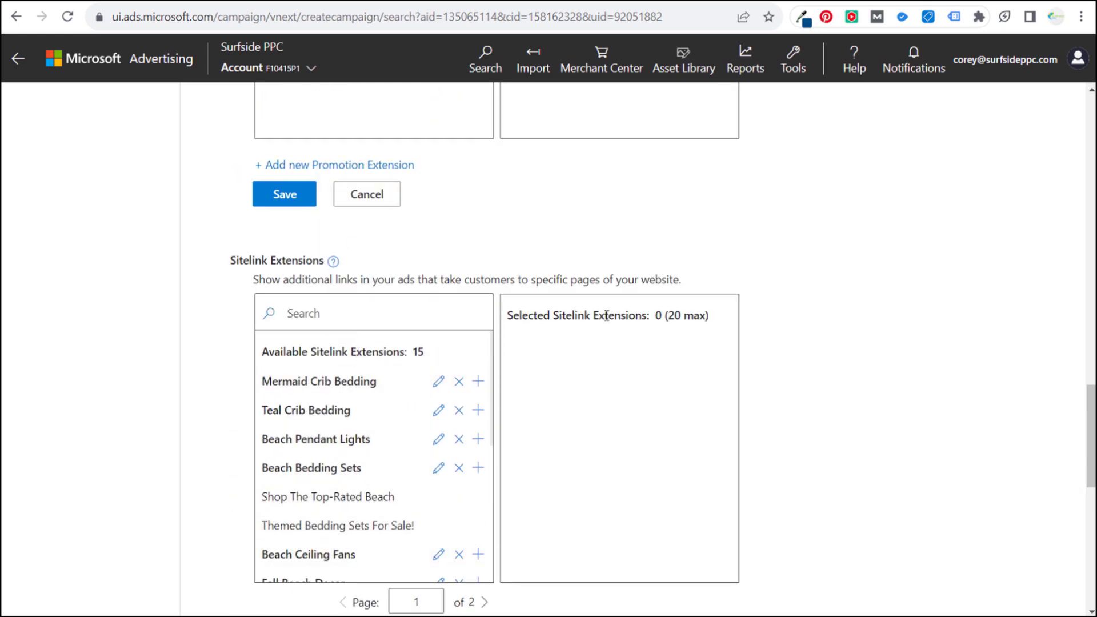
scroll(731, 311, down, 7)
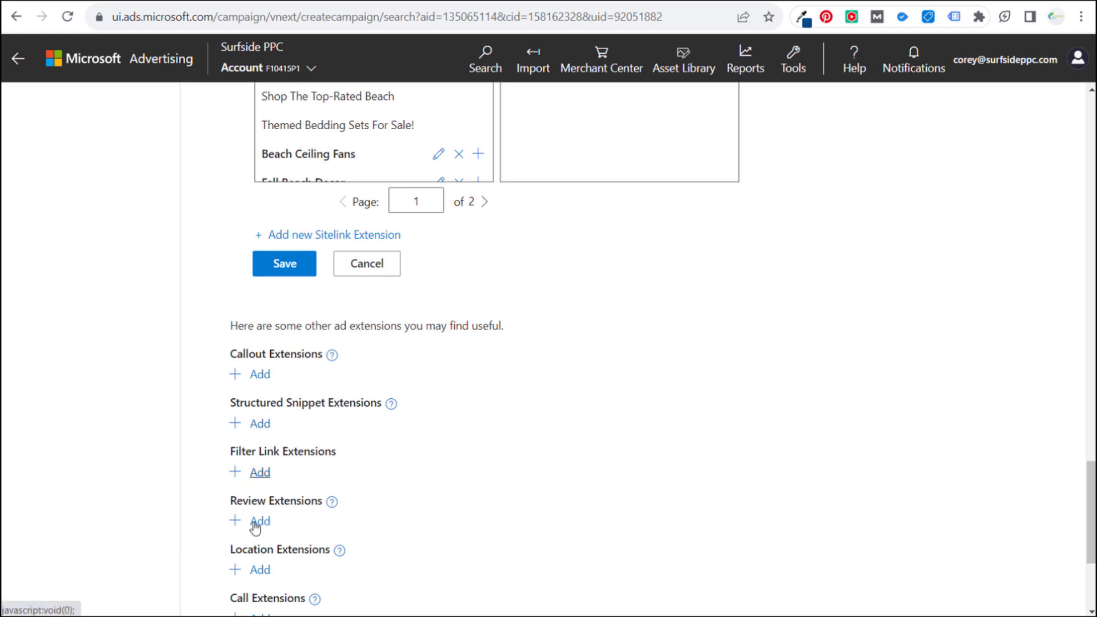
scroll(672, 411, down, 3)
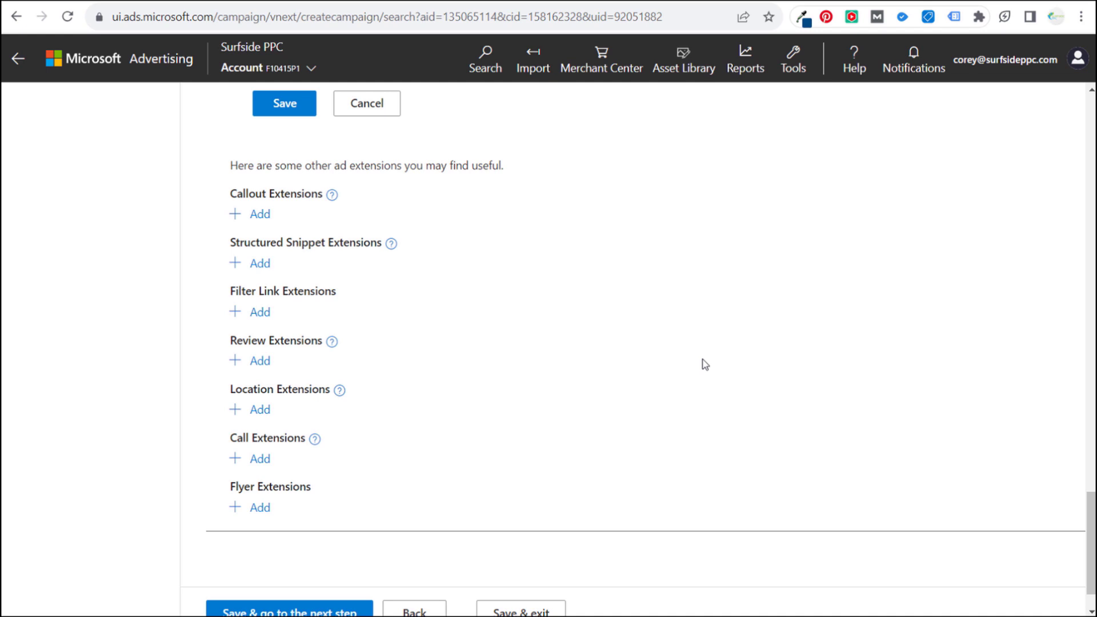
scroll(628, 417, down, 2)
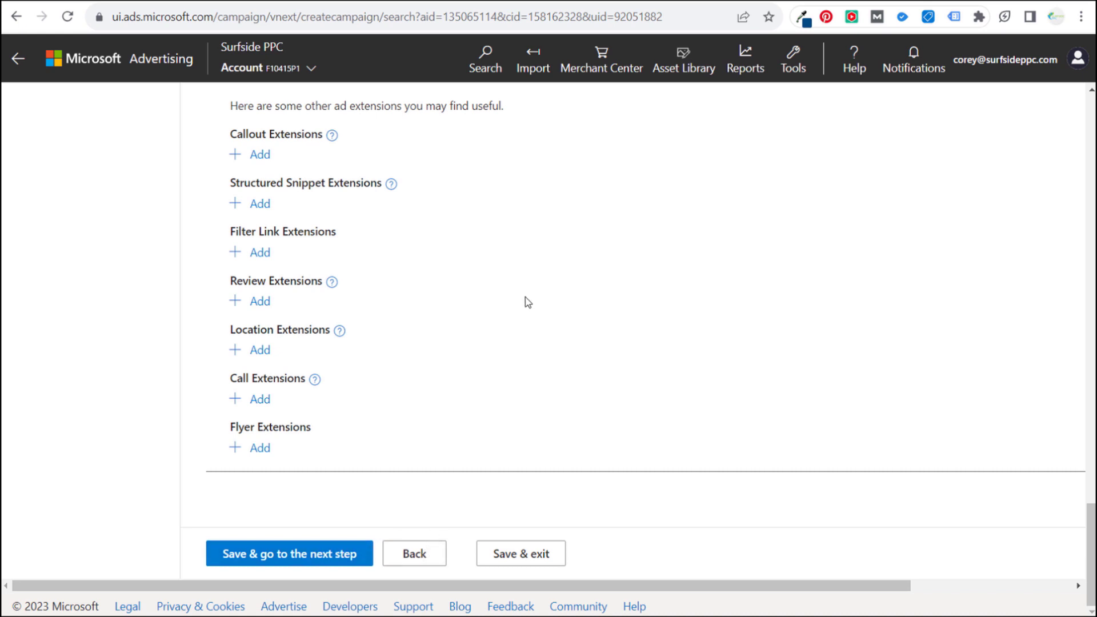
scroll(556, 303, up, 10)
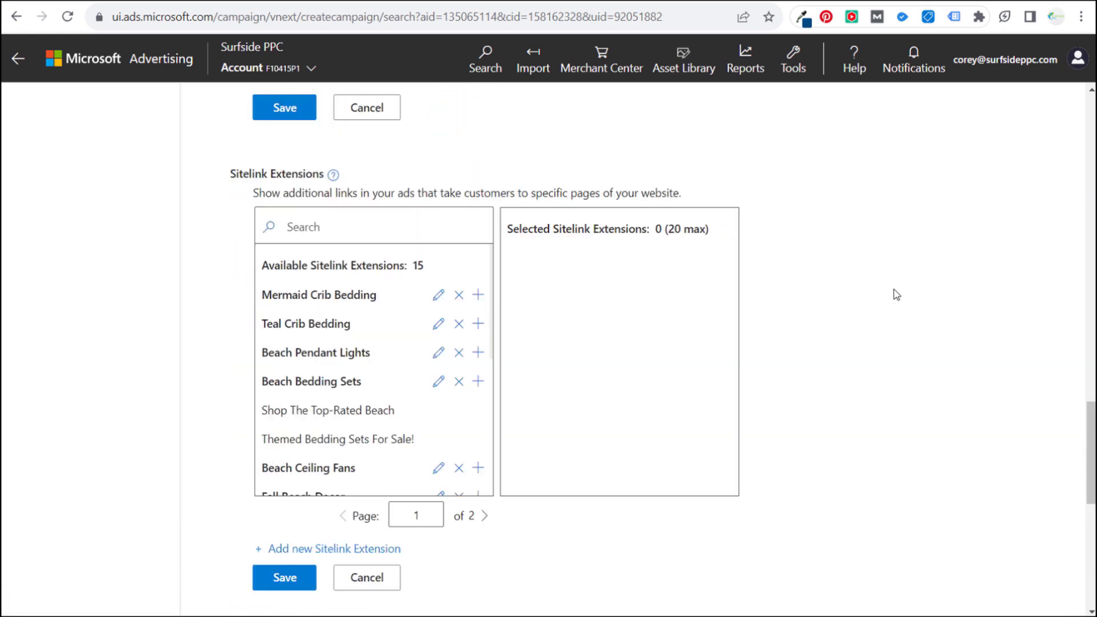
scroll(895, 296, up, 13)
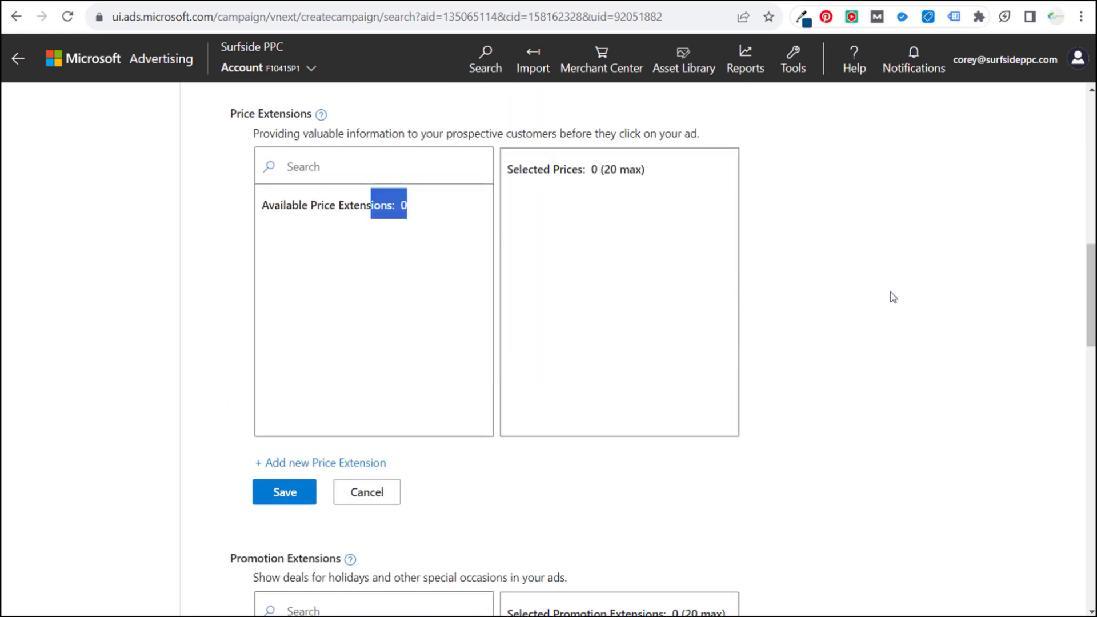
scroll(894, 297, up, 10)
scroll(590, 226, up, 2)
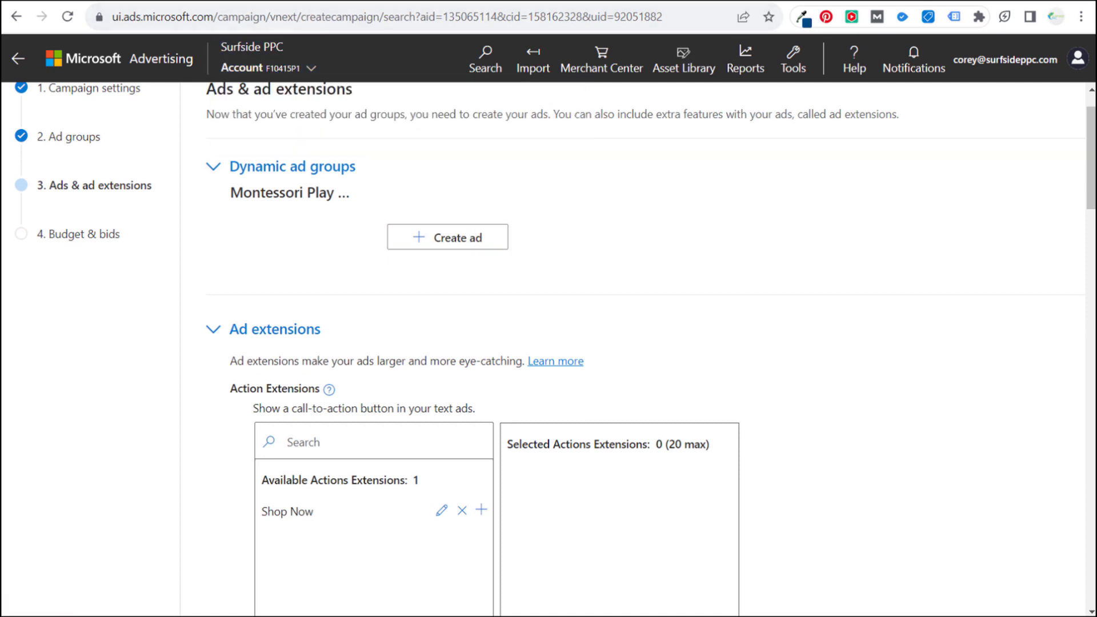
Look through the Montessori toy categories and play gym products on brickpop.com, then return to the campaign's ads and extensions stage.
key(ctrl+Tab)
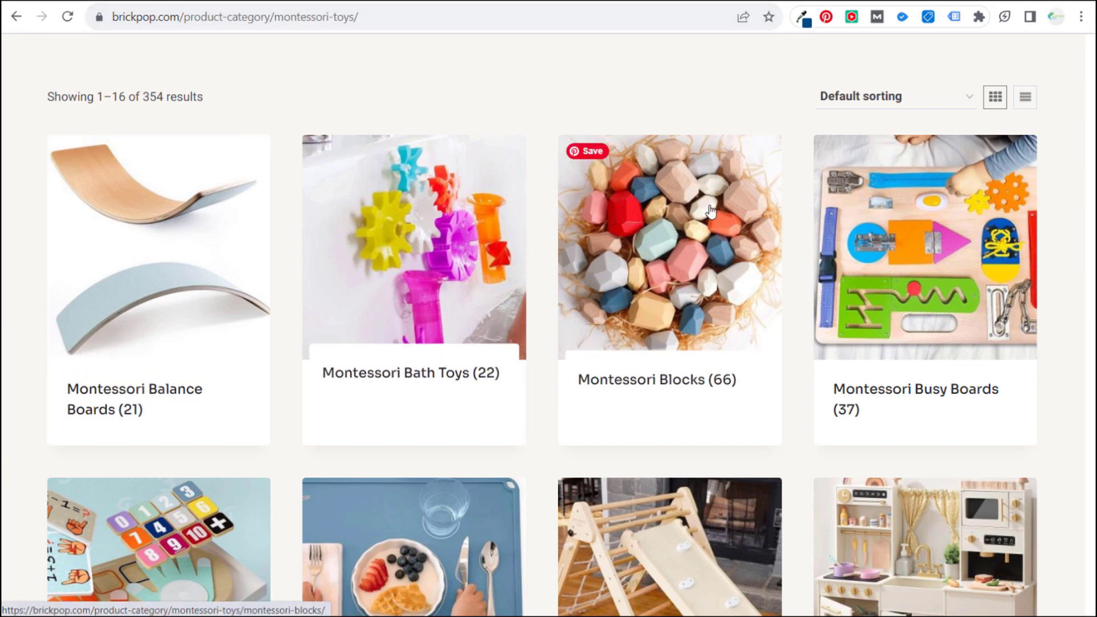
scroll(937, 228, down, 1)
scroll(938, 228, down, 3)
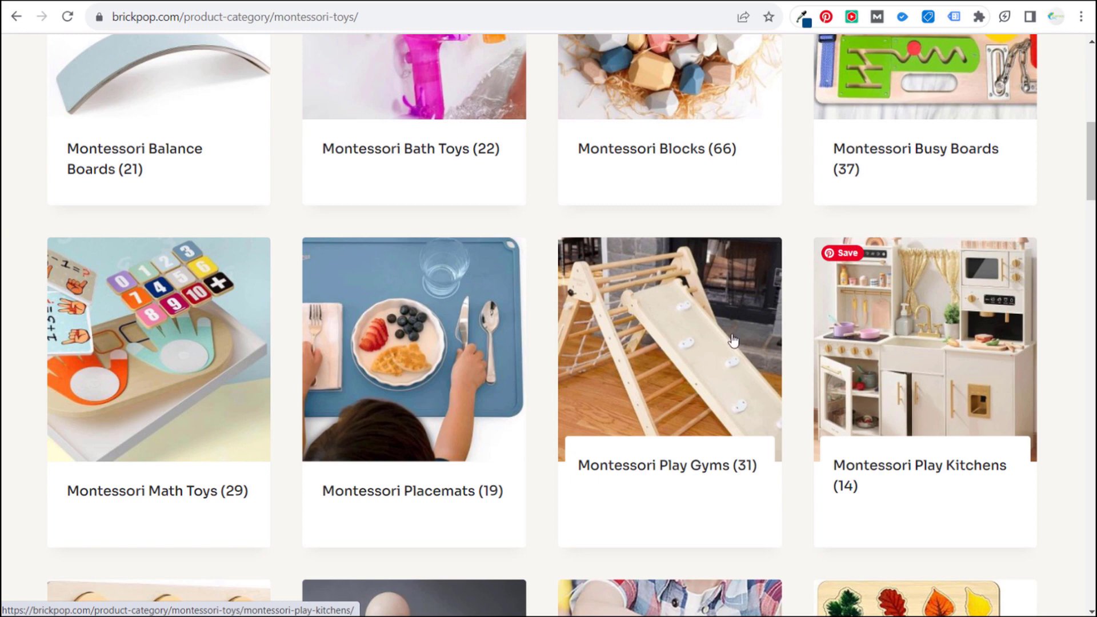
scroll(699, 328, down, 8)
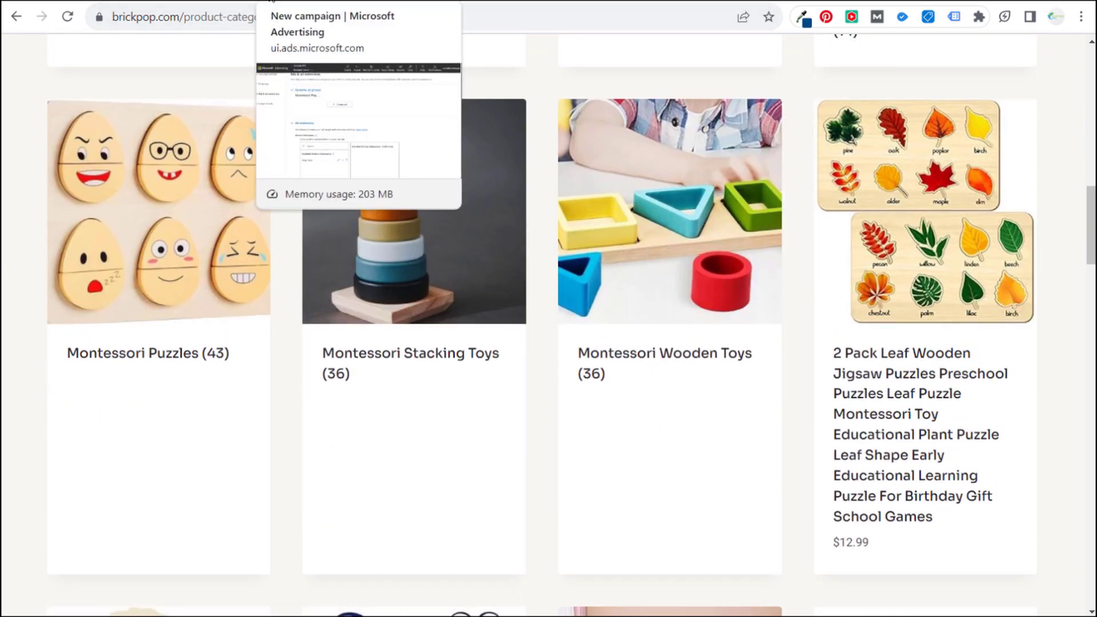
click(272, 2)
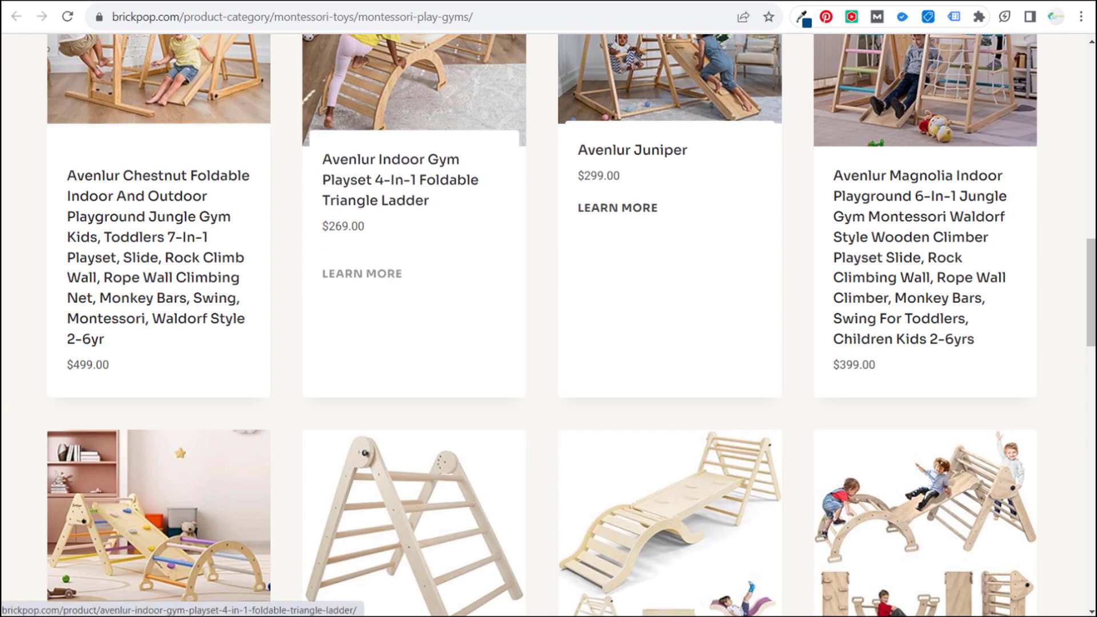
key(alt+Left)
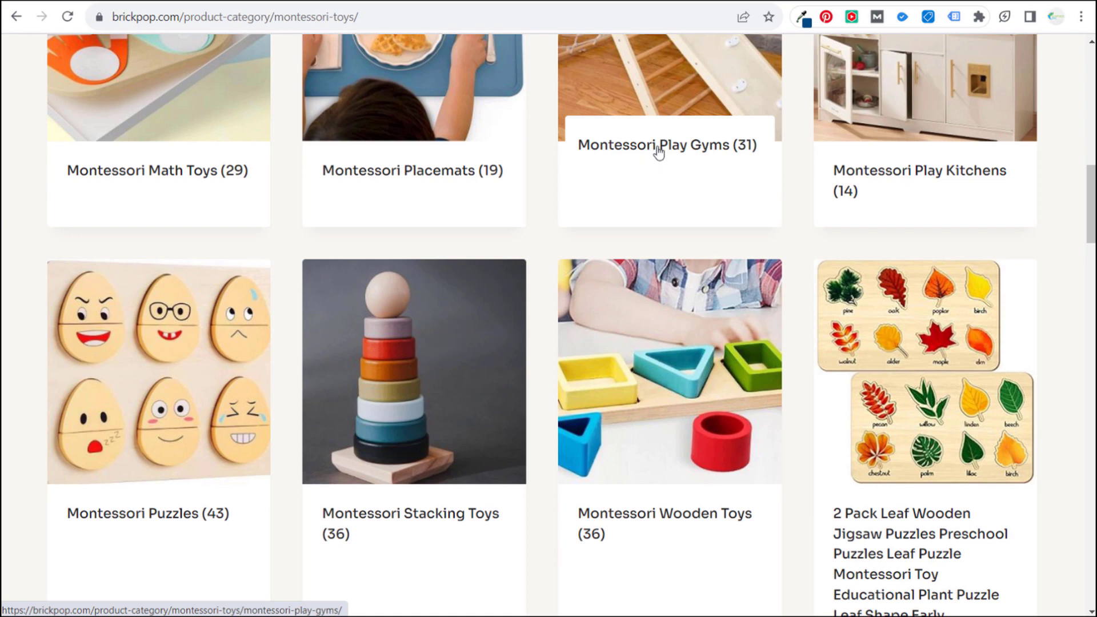
key(alt+Tab)
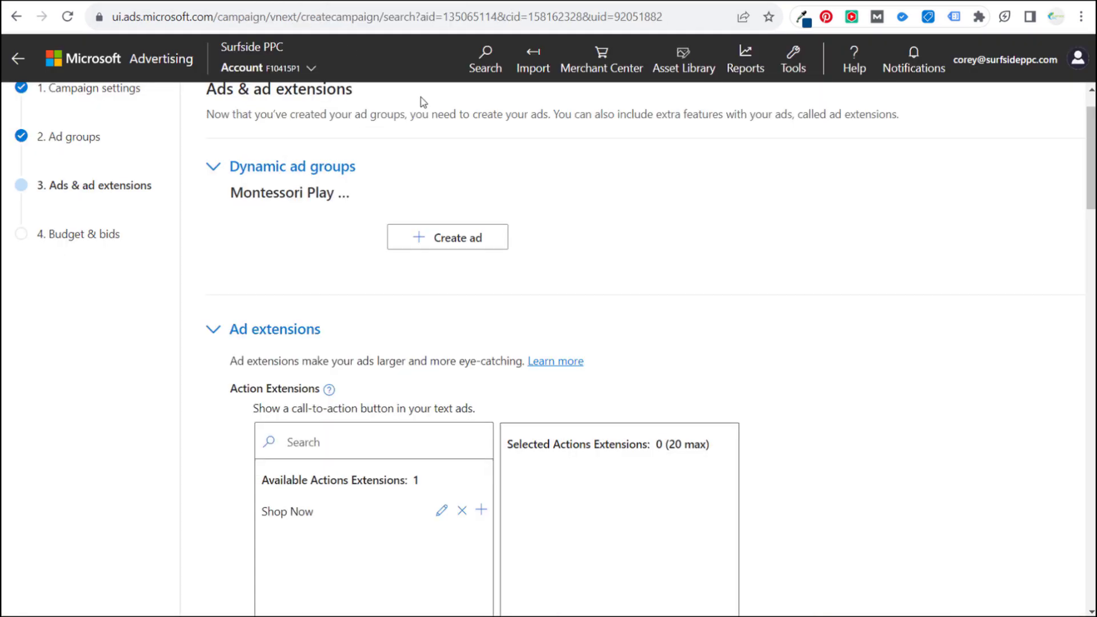
Leave the campaign creation for the account's campaign pages and discard the unsaved changes.
scroll(453, 178, up, 1)
click(26, 103)
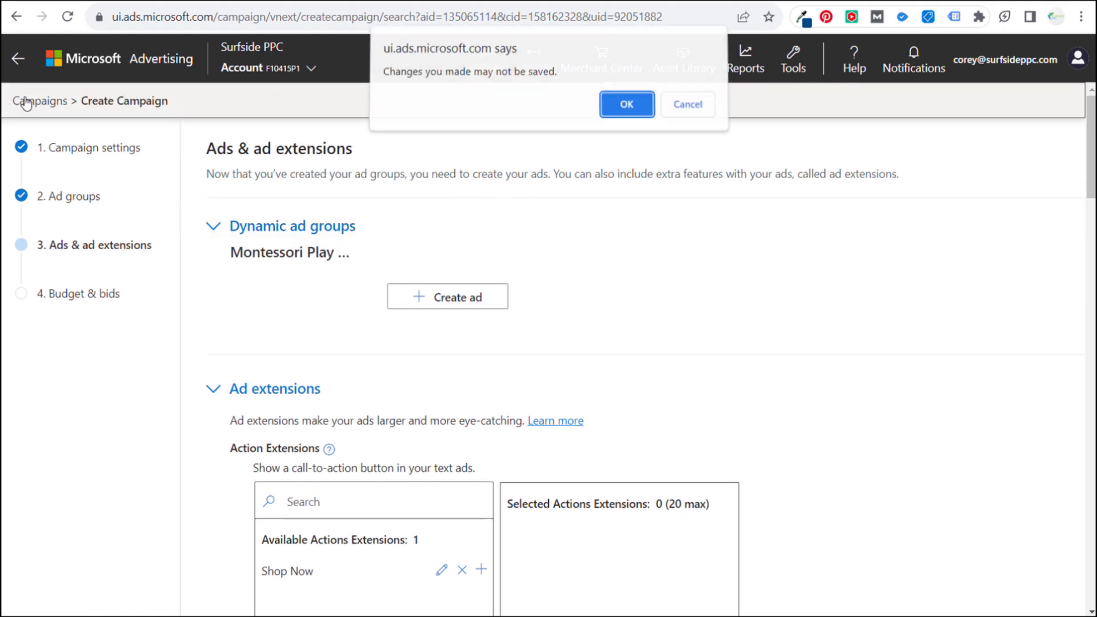
click(611, 108)
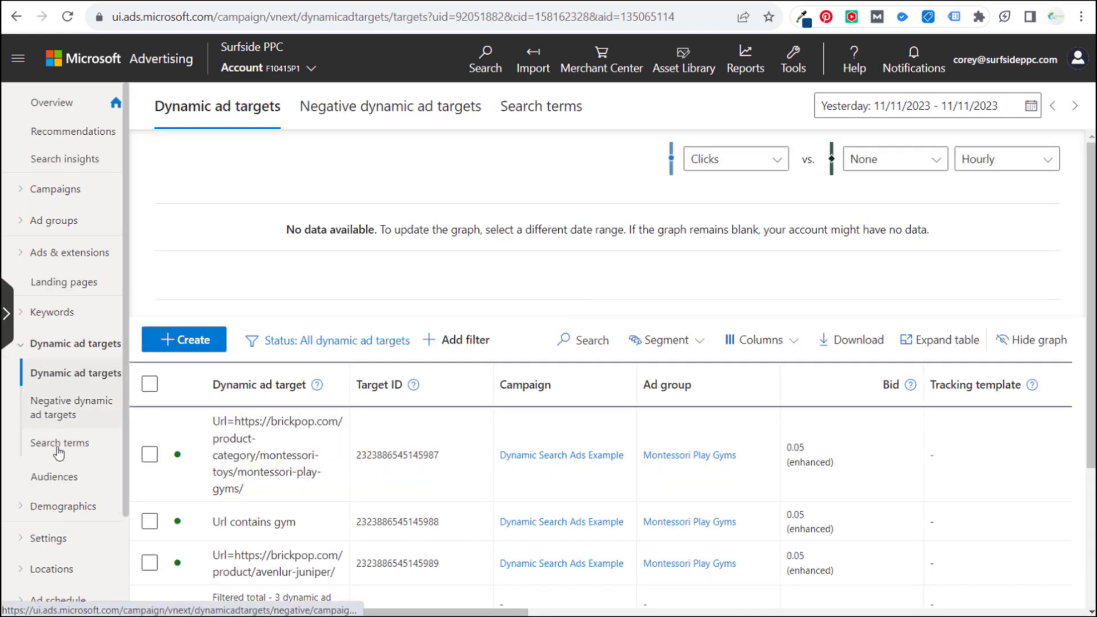
View the account's keywords, then return to its dynamic ad targets.
click(53, 311)
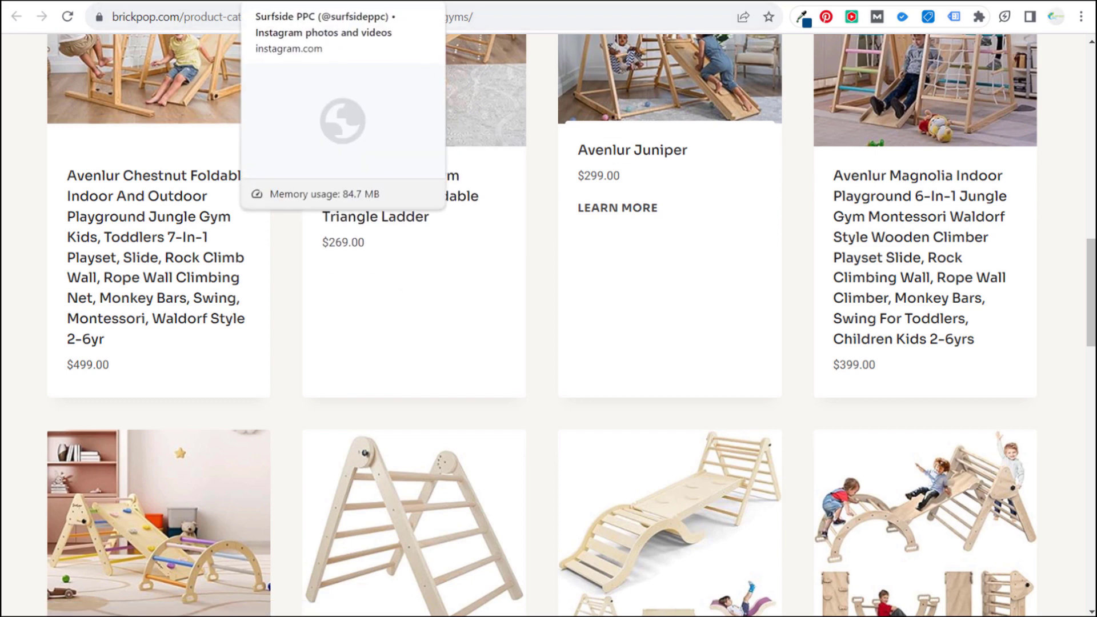
click(358, 2)
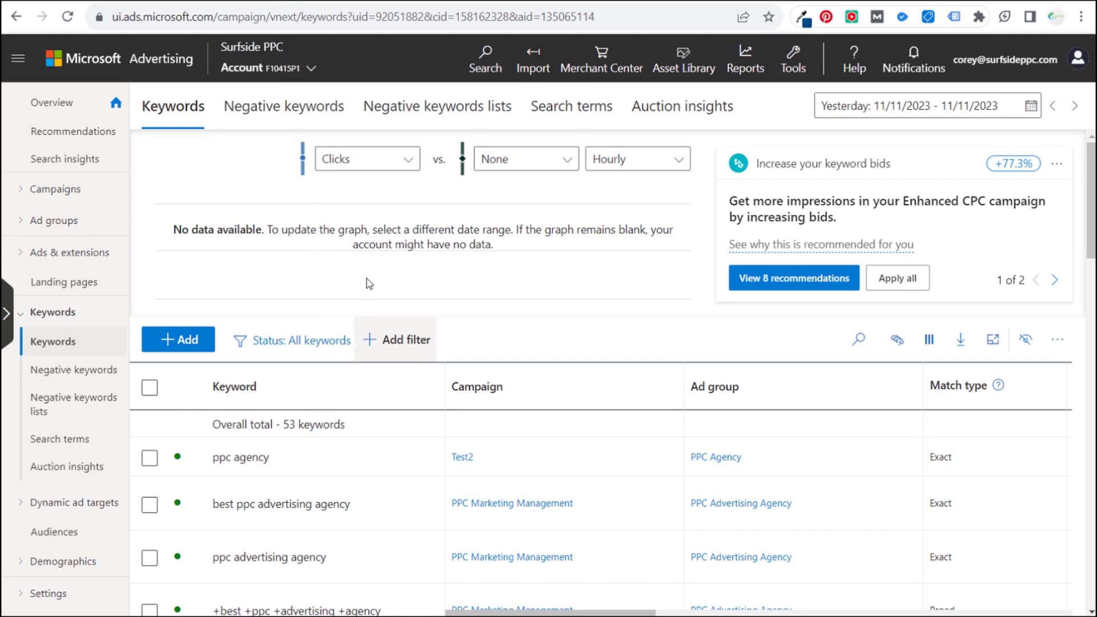
click(87, 503)
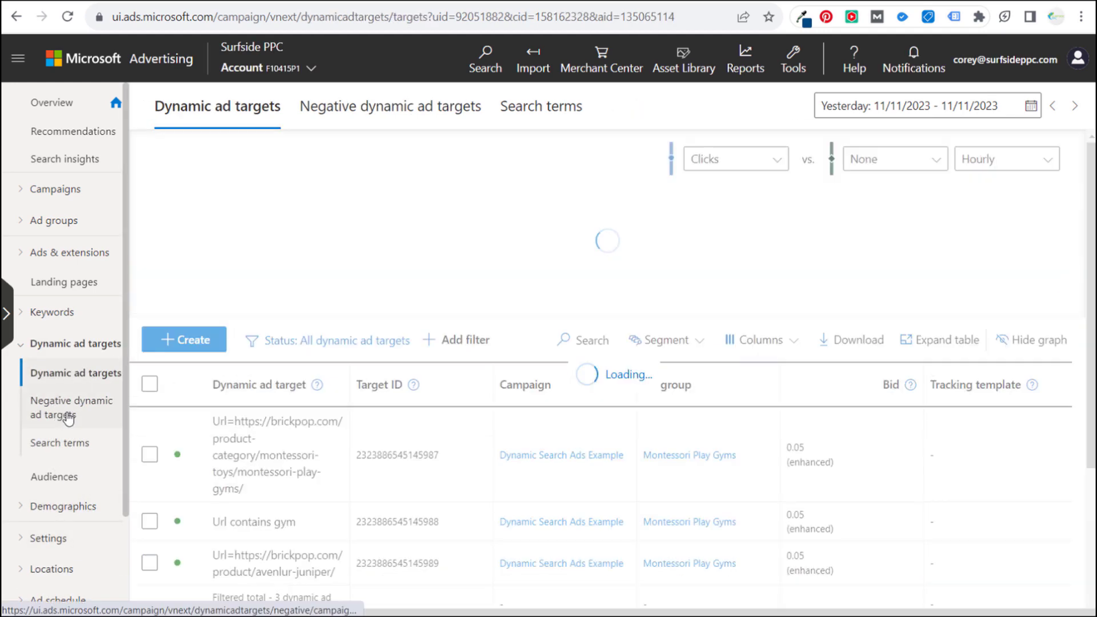
Start a campaign-level negative dynamic ad target for BrickPop Dynamic Search Ads and examine its exact URL exclusion form.
click(67, 415)
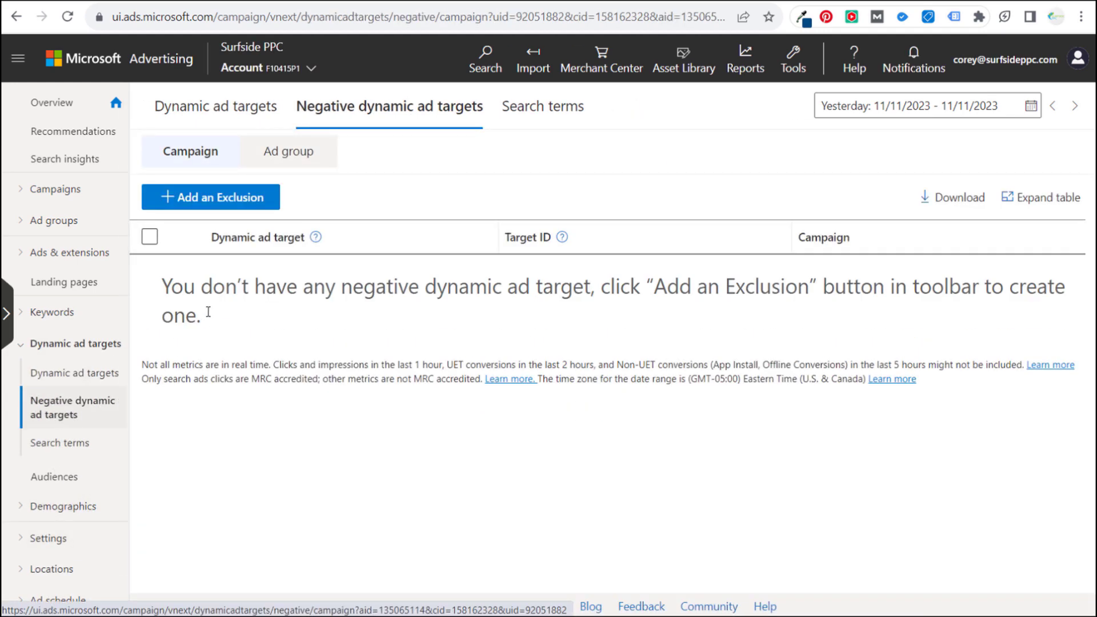
click(181, 205)
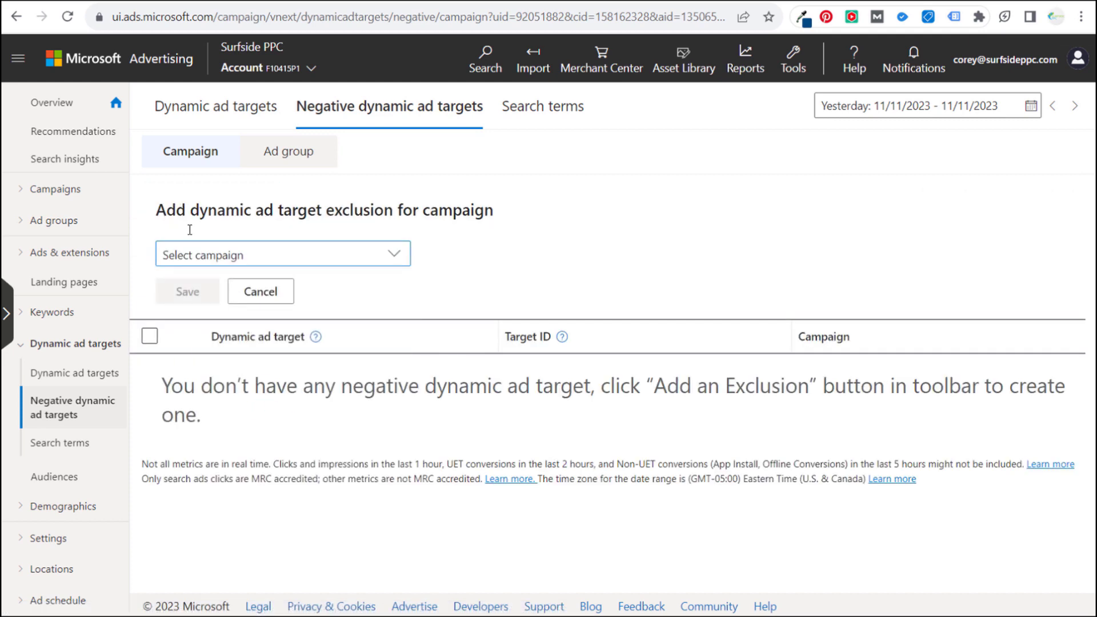
click(368, 250)
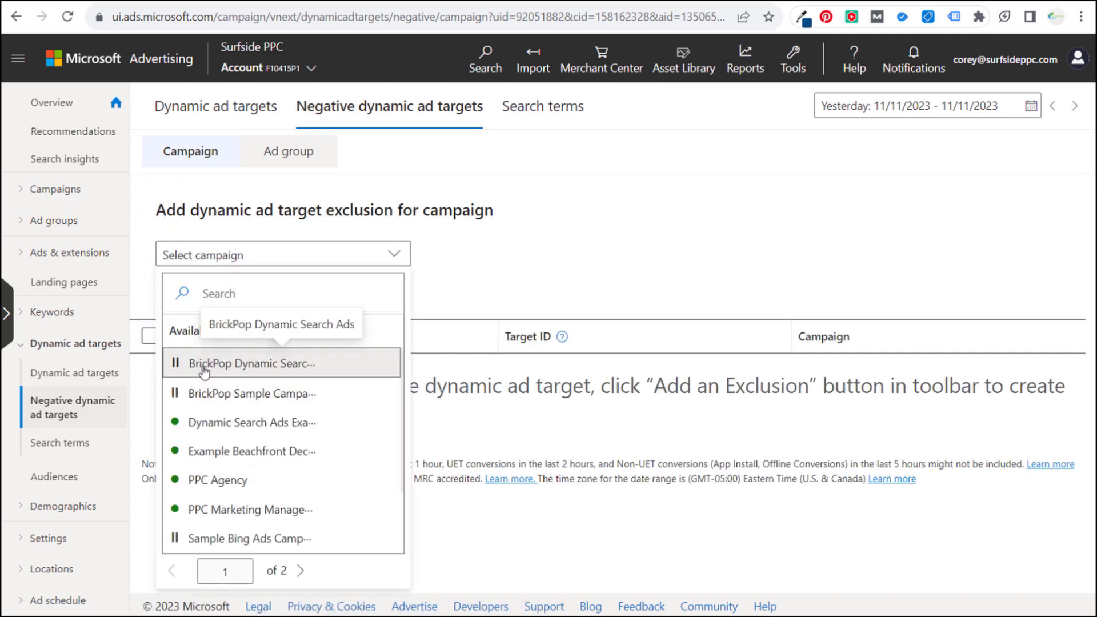
click(240, 362)
scroll(333, 324, down, 3)
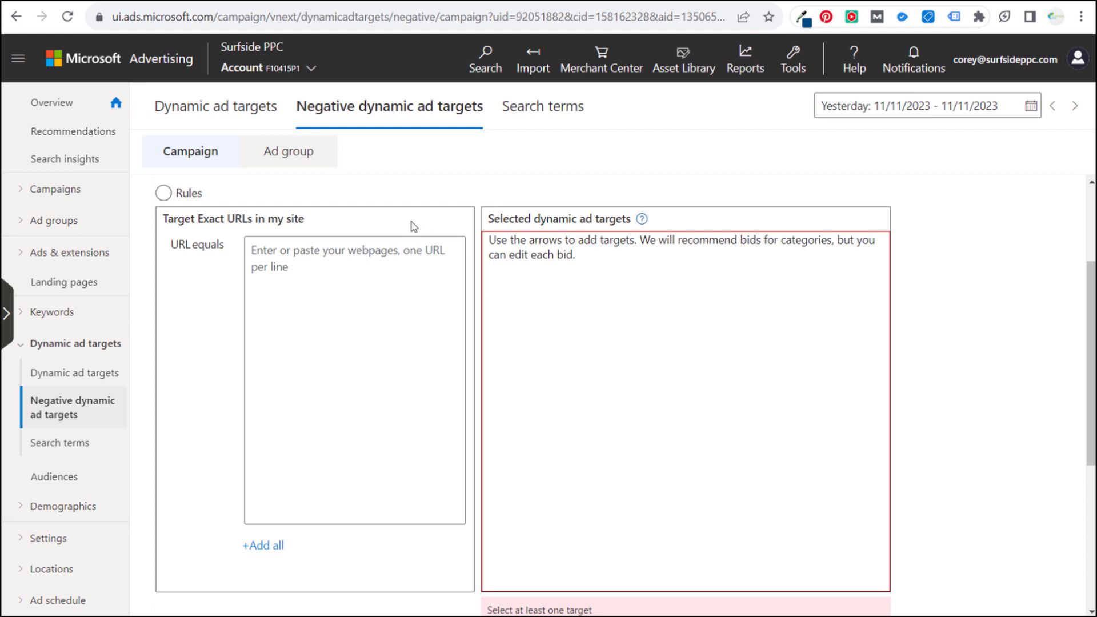
scroll(399, 297, up, 1)
click(356, 351)
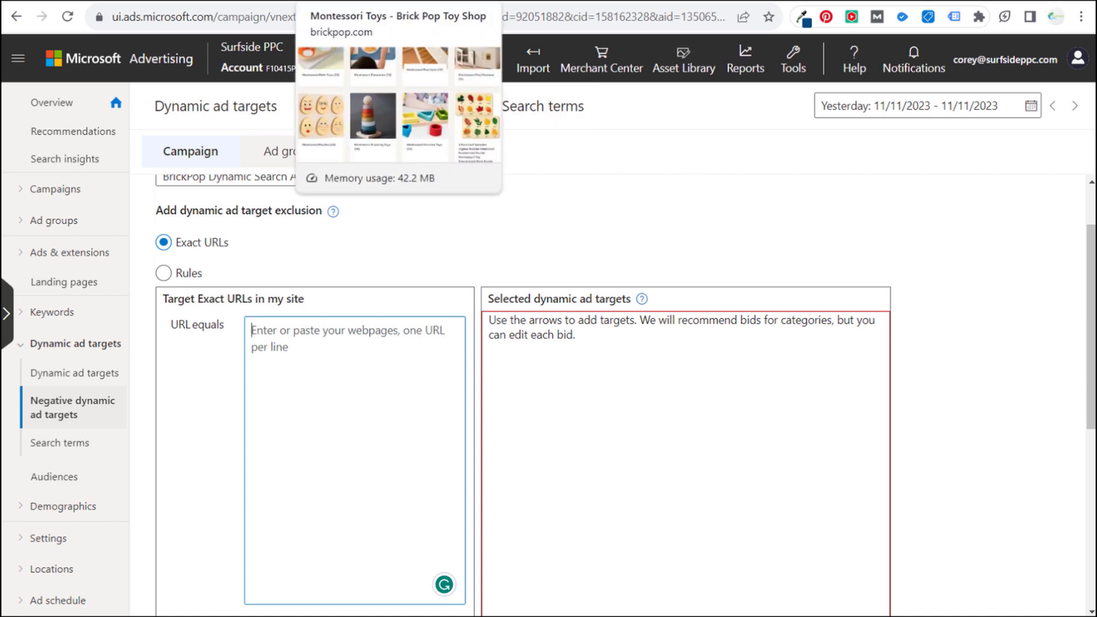
Check the Montessori Toys category page on brickpop.com, then return to the exclusion form in Microsoft Advertising.
click(337, 1)
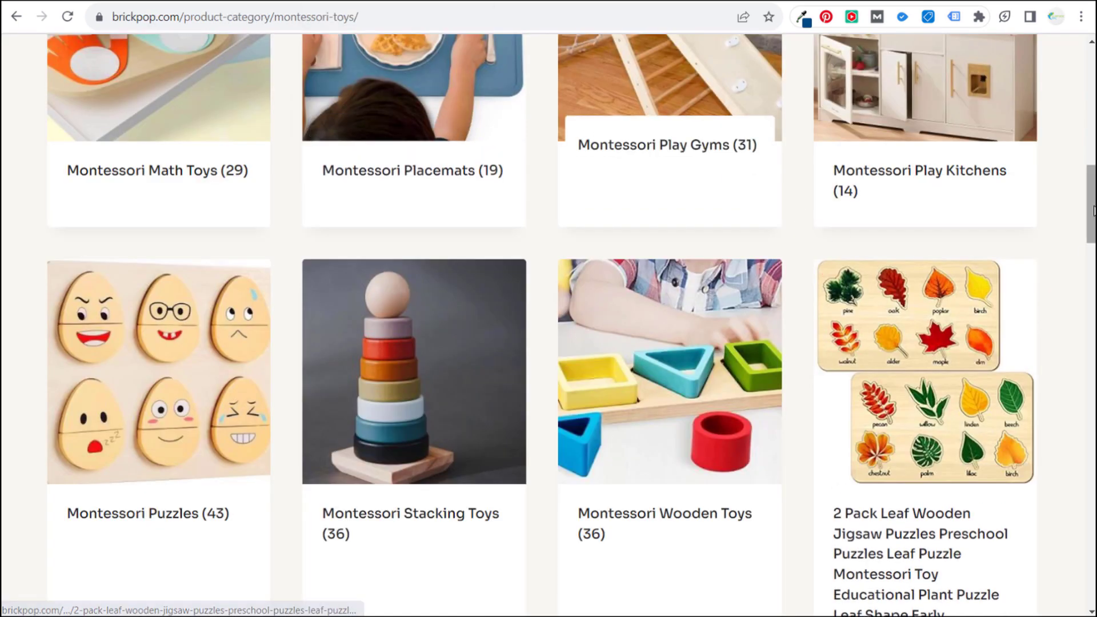
drag(1092, 206, 1092, 92)
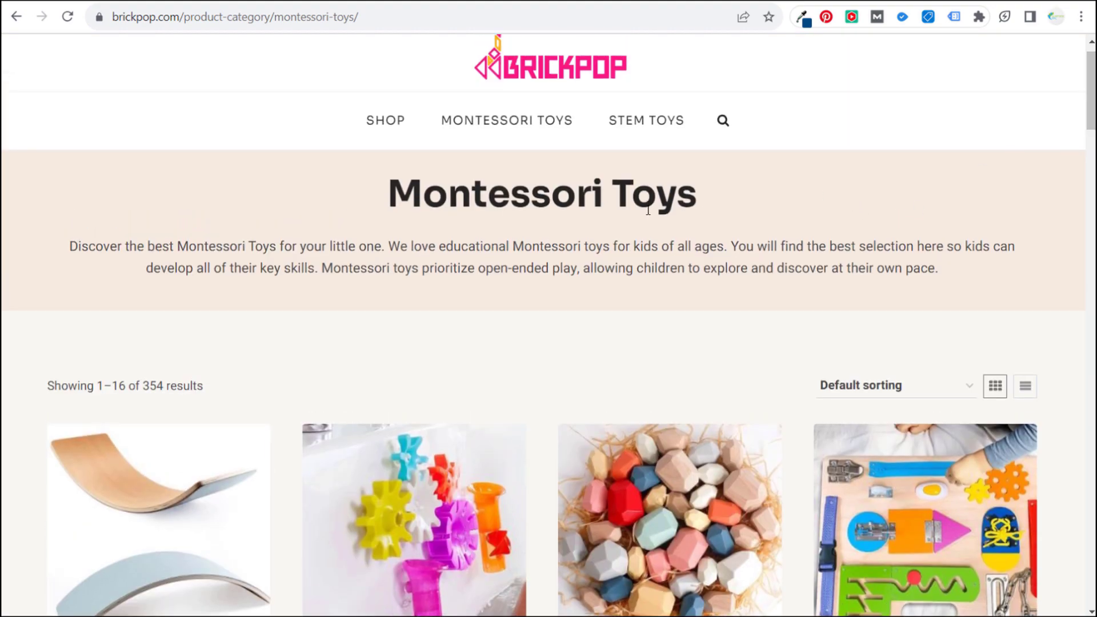
scroll(513, 192, down, 1)
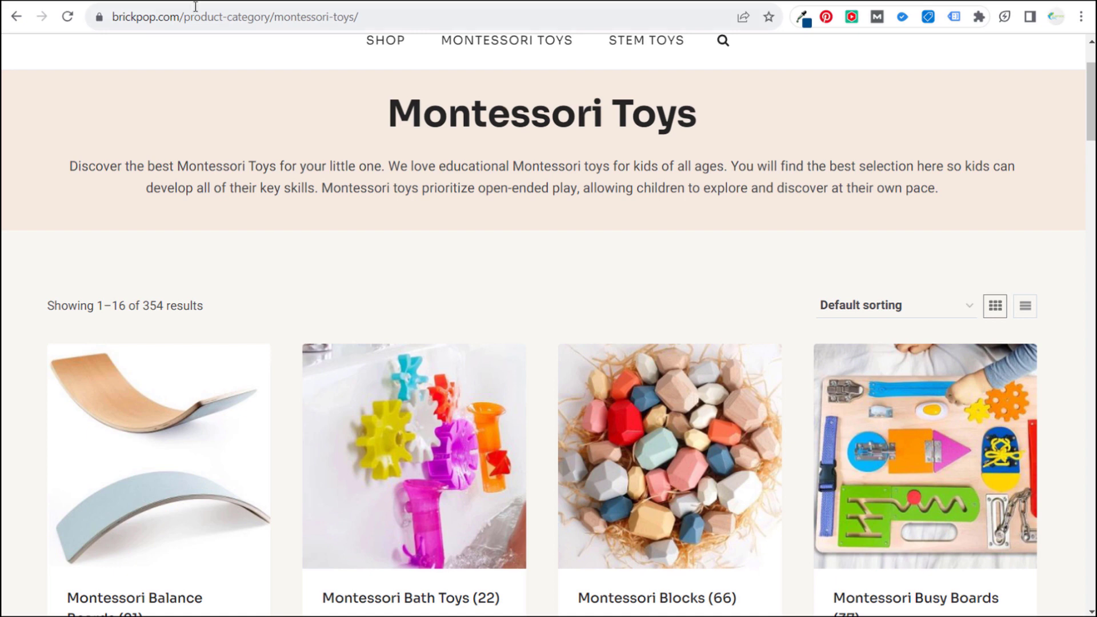
click(320, 0)
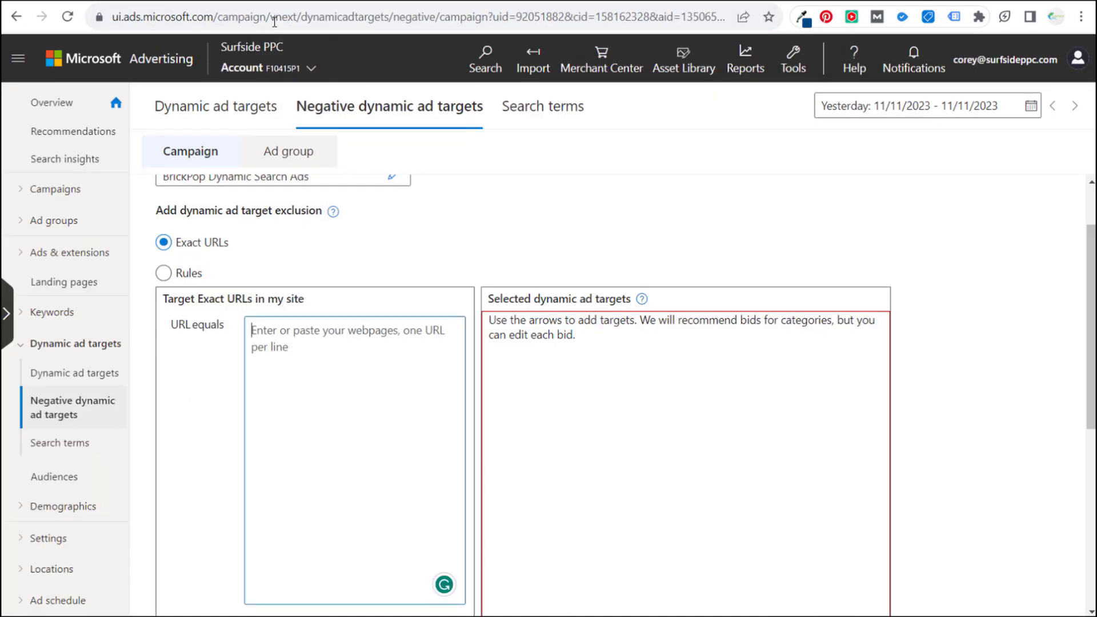
scroll(514, 189, up, 1)
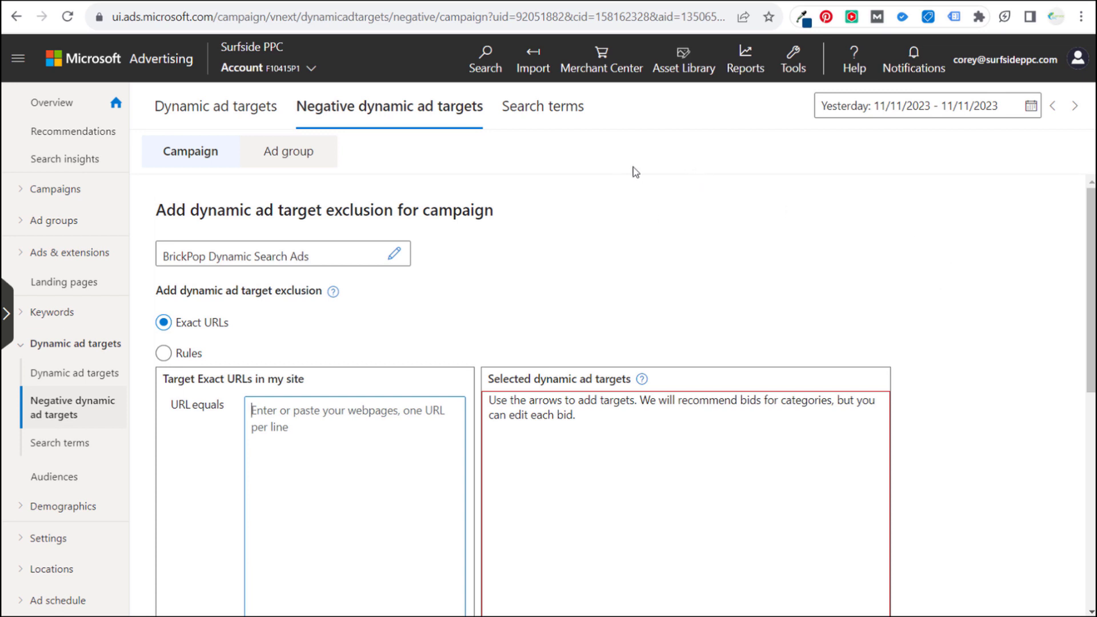
Leave the exclusion form for the campaigns list and open the BrickPop Dynamic Search Ads campaign's ad groups.
click(60, 194)
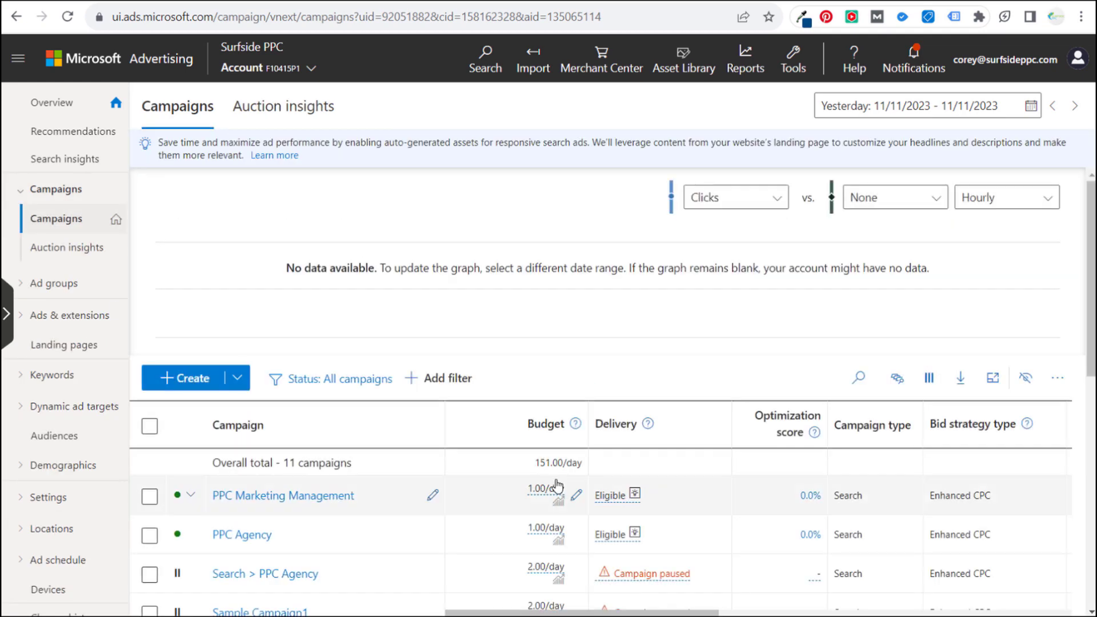
scroll(685, 475, down, 3)
scroll(685, 475, down, 3)
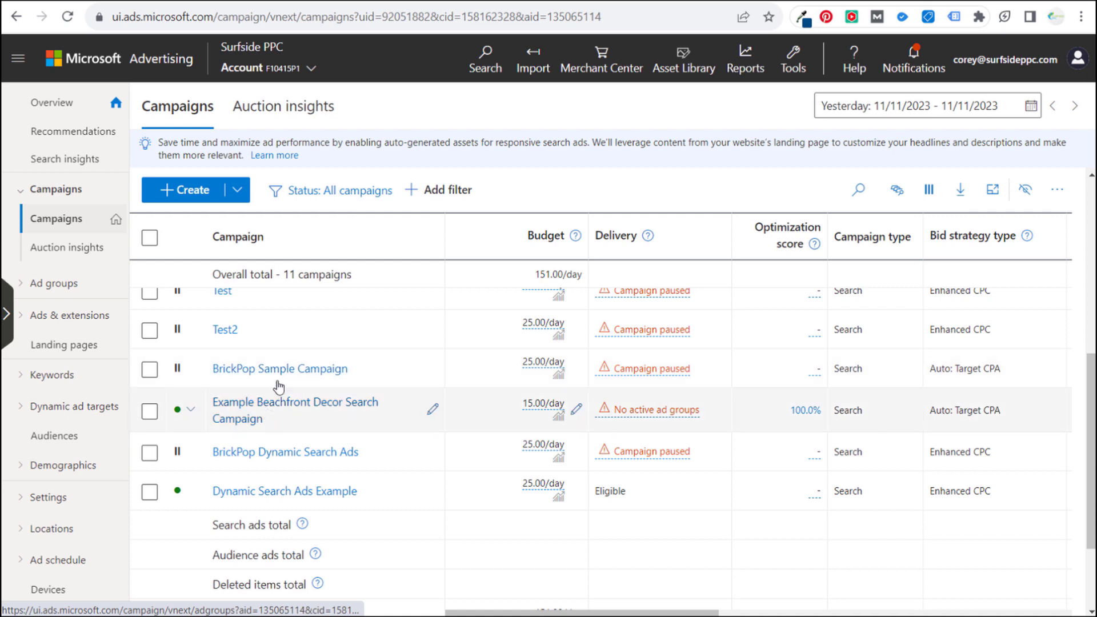
click(262, 453)
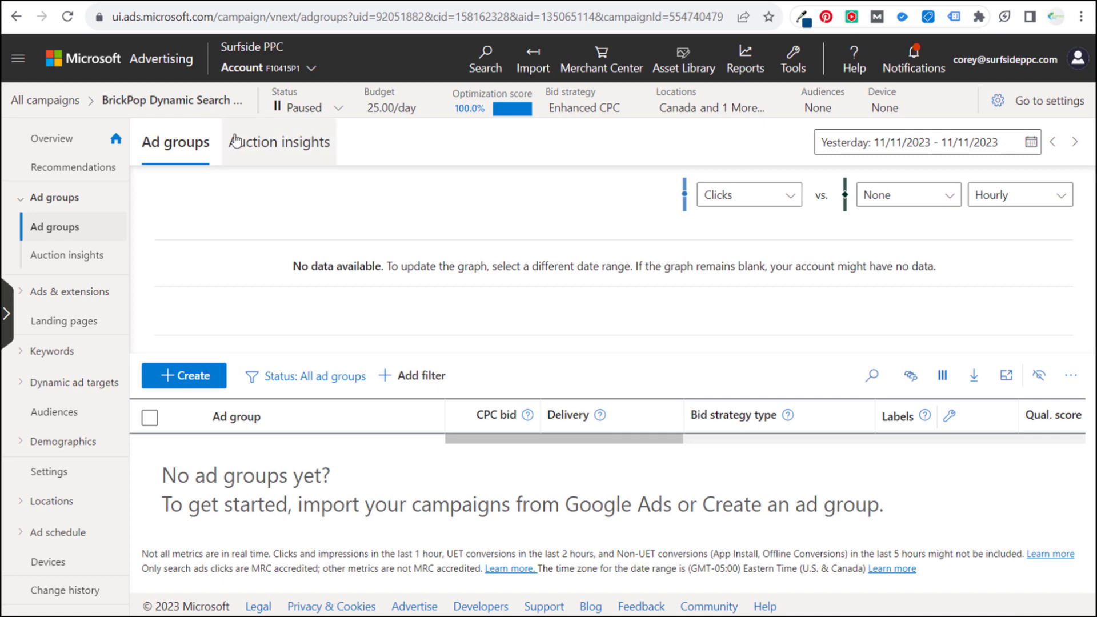
Return to the list of all campaigns and open BrickPop Sample Campaign.
click(58, 102)
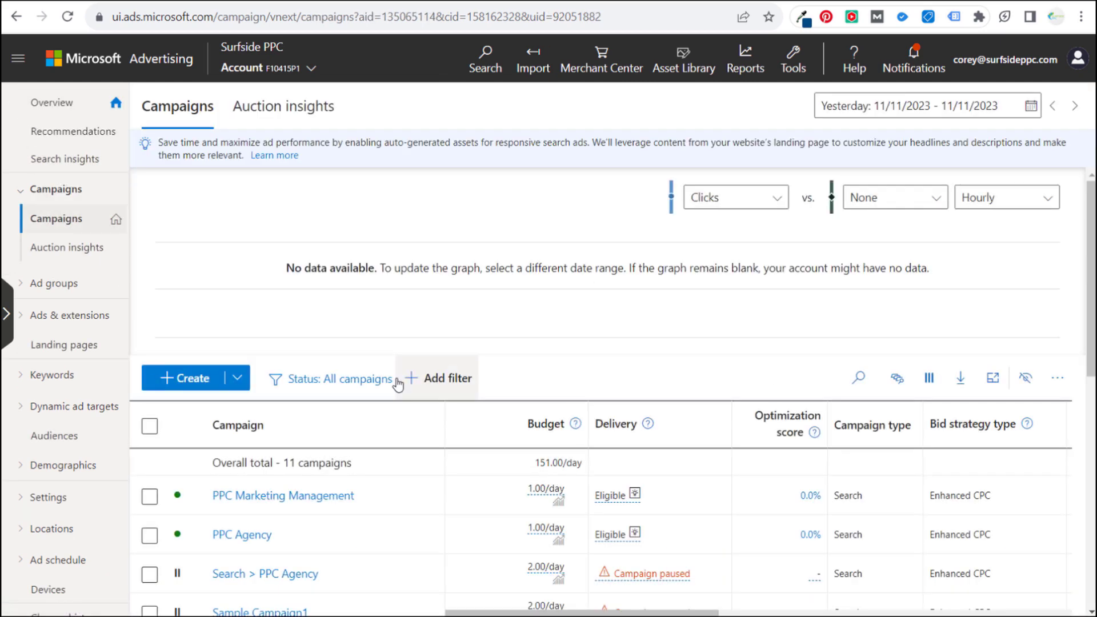
scroll(483, 400, down, 10)
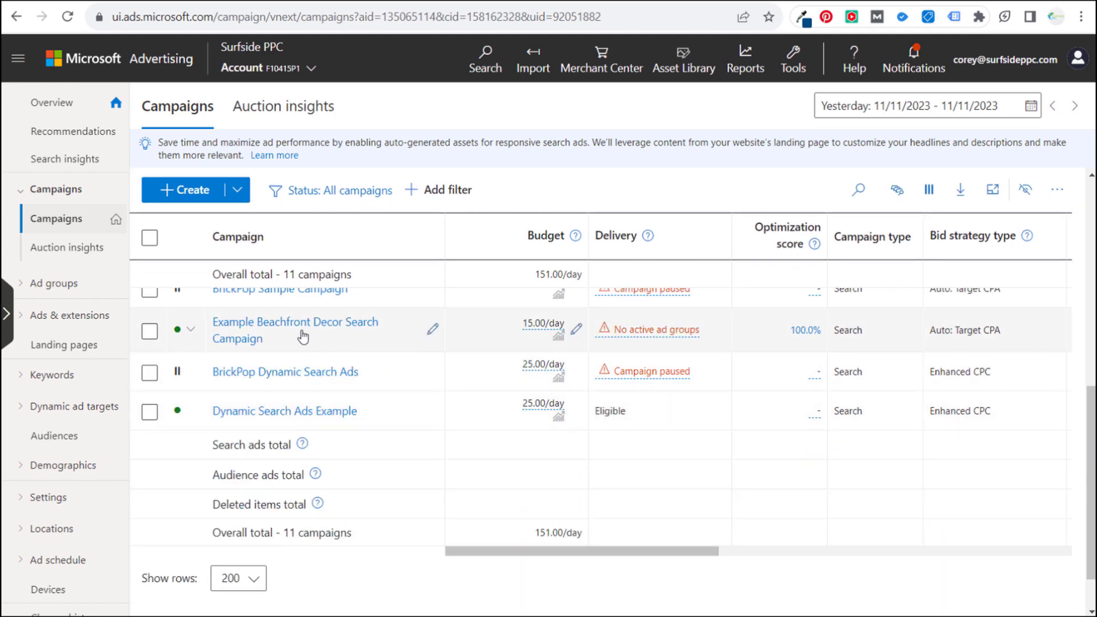
scroll(304, 354, up, 1)
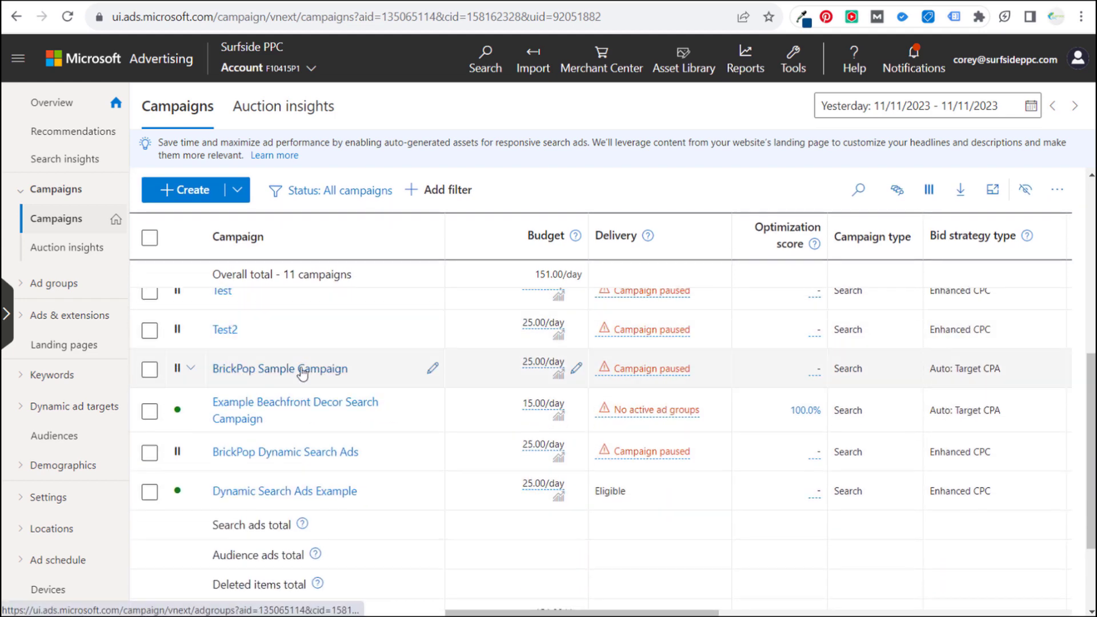
click(259, 370)
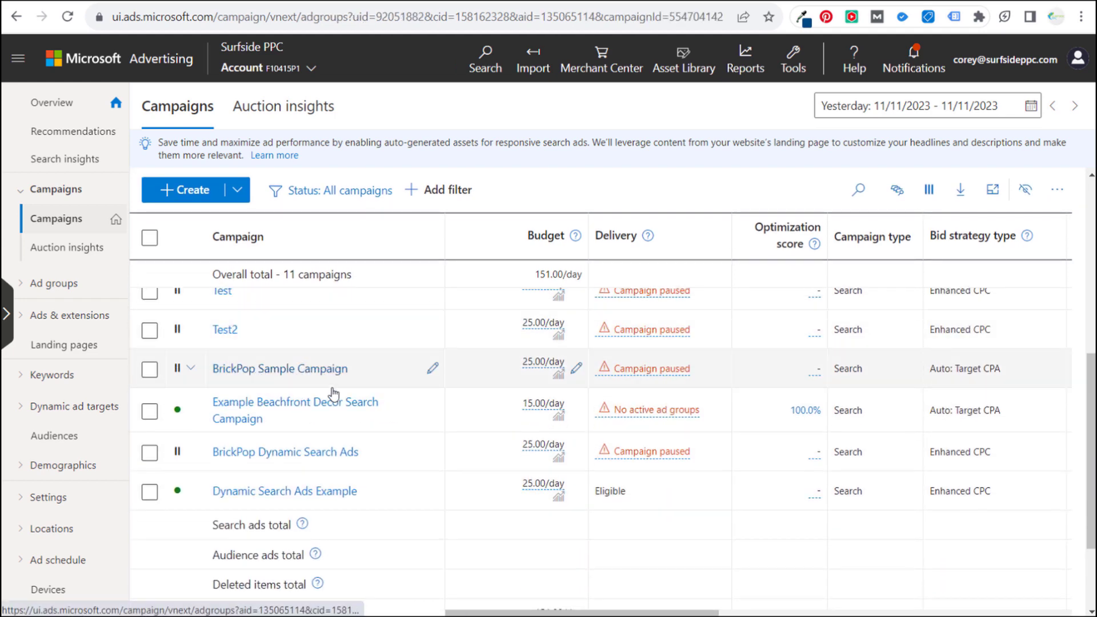